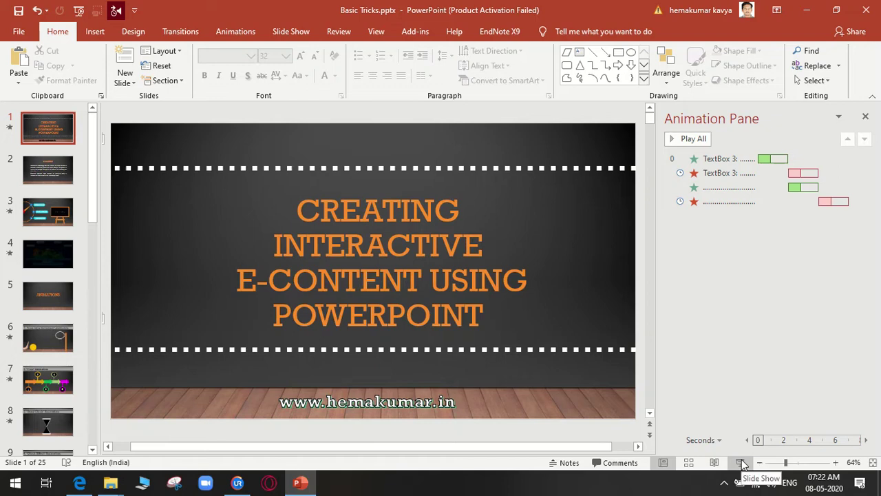
Play the Basic Tricks slide show through to slide 6, the 'Free Style Movement' animation
click(740, 462)
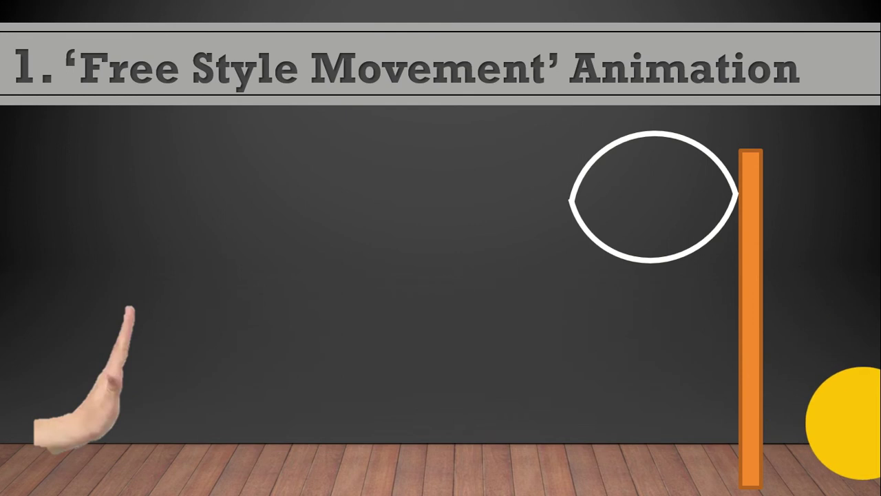
Exit the slide show and create a new presentation whose slide uses the Blank layout
key(Escape)
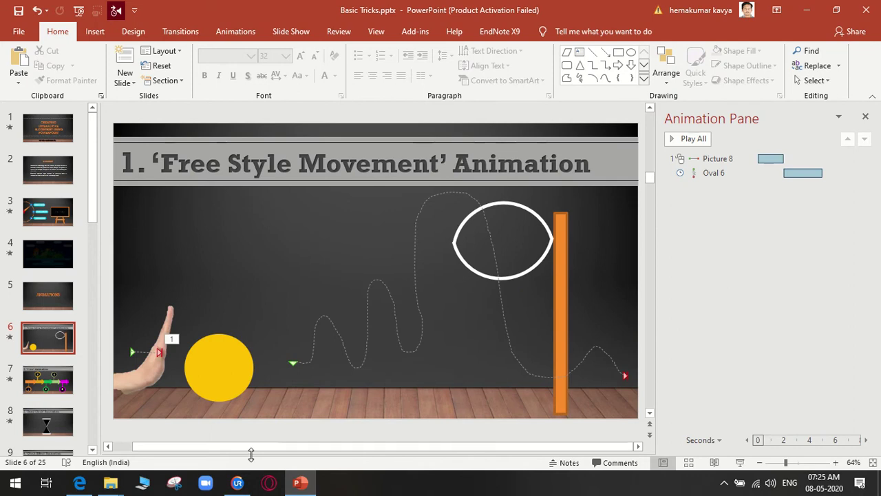
key(ctrl+n)
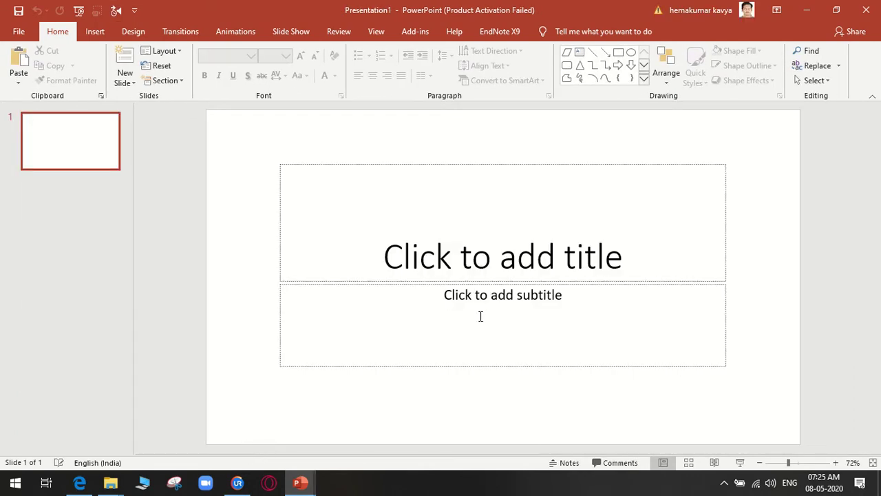
right_click(250, 178)
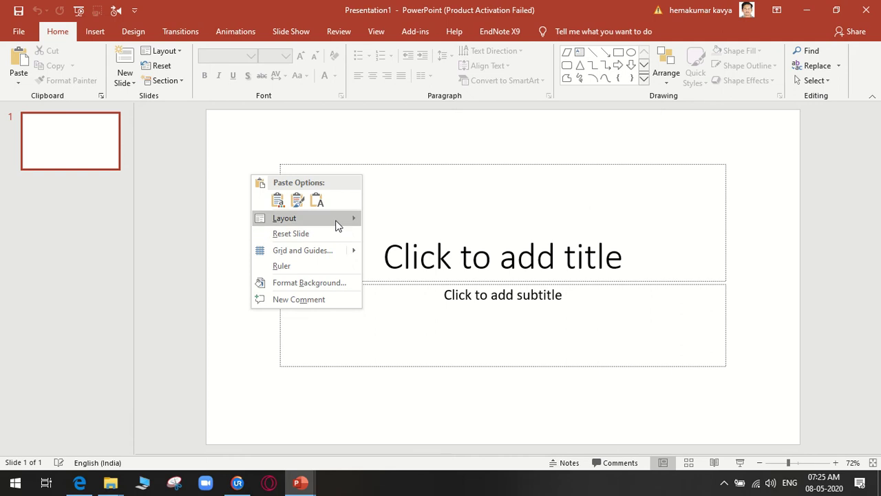
mouse_move(303, 218)
click(411, 373)
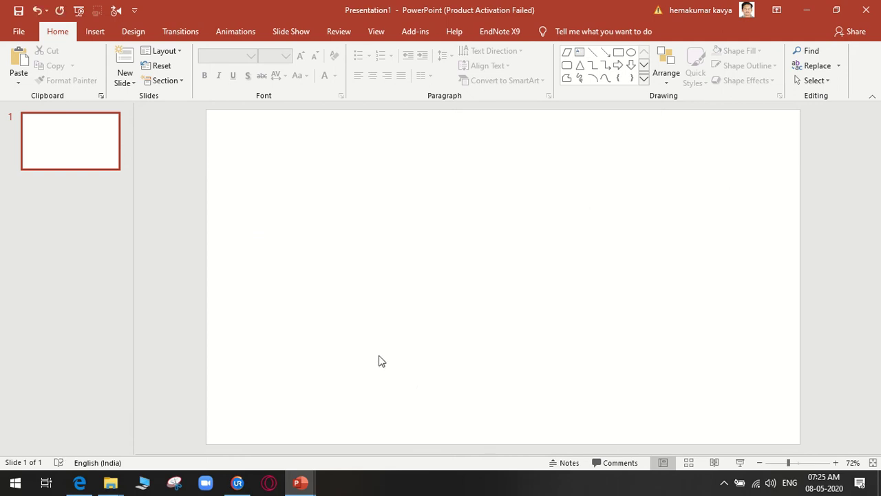
Switch to the Basic Tricks presentation and back to the new Presentation1
click(297, 480)
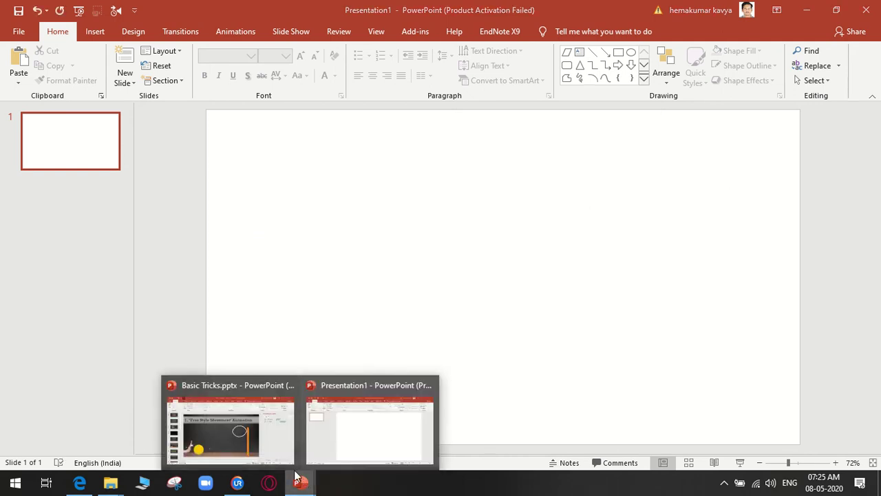
click(265, 448)
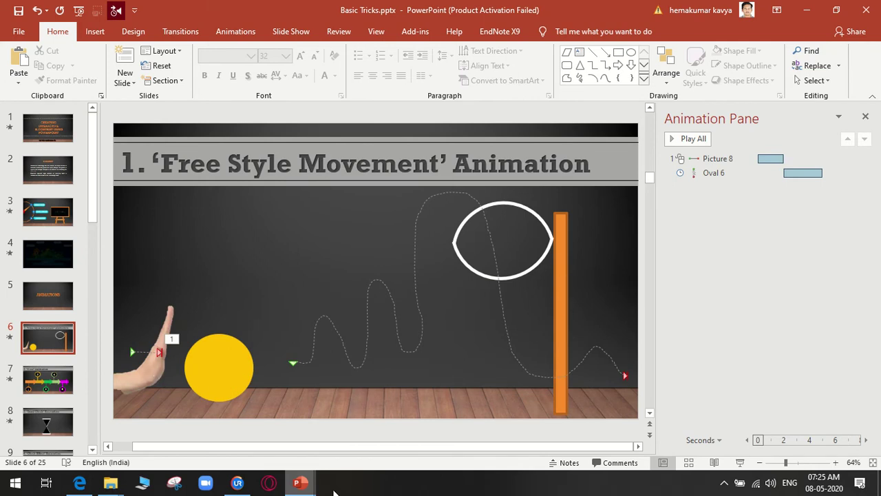
mouse_move(298, 483)
click(365, 444)
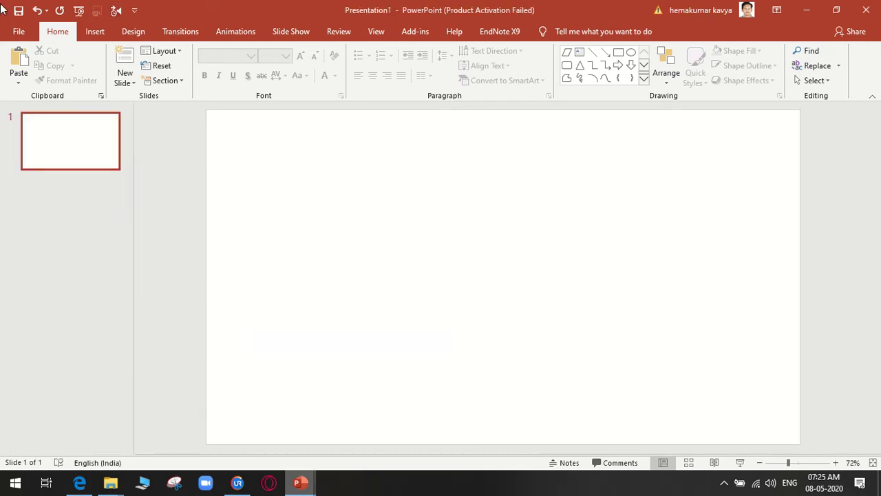
Draw a tall, narrow rectangle near the slide's right edge
click(87, 39)
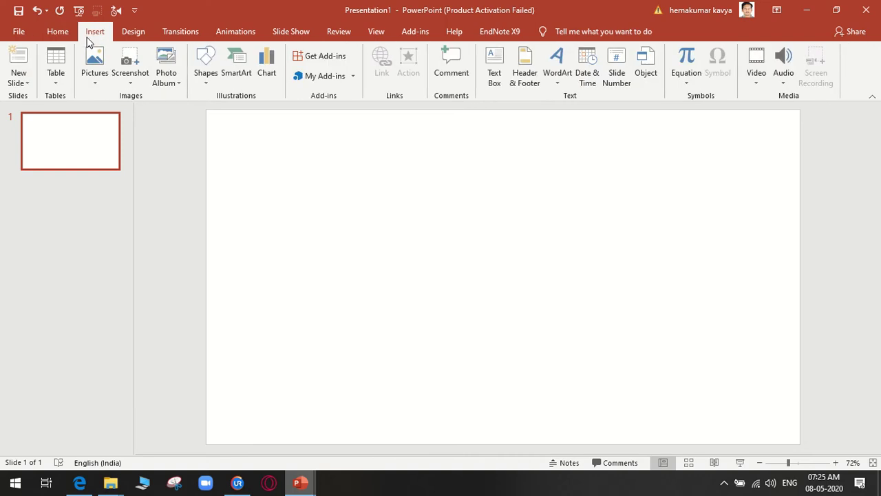
click(206, 73)
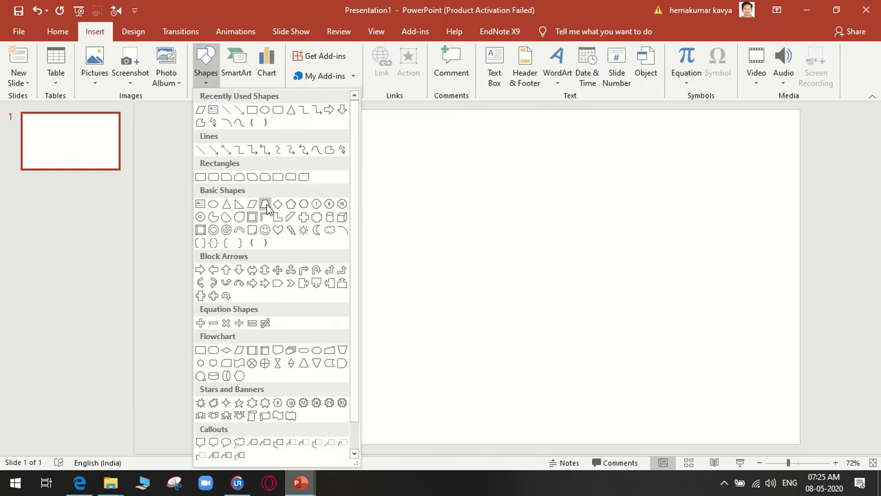
click(202, 177)
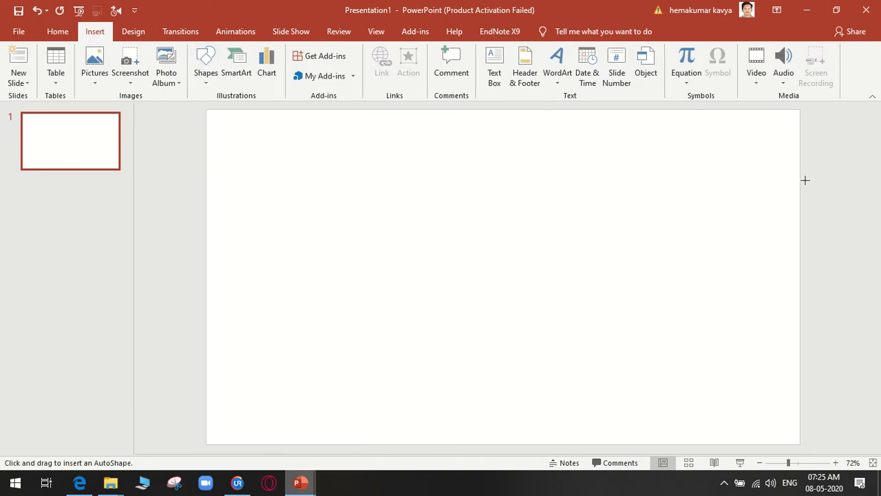
drag(702, 159, 722, 409)
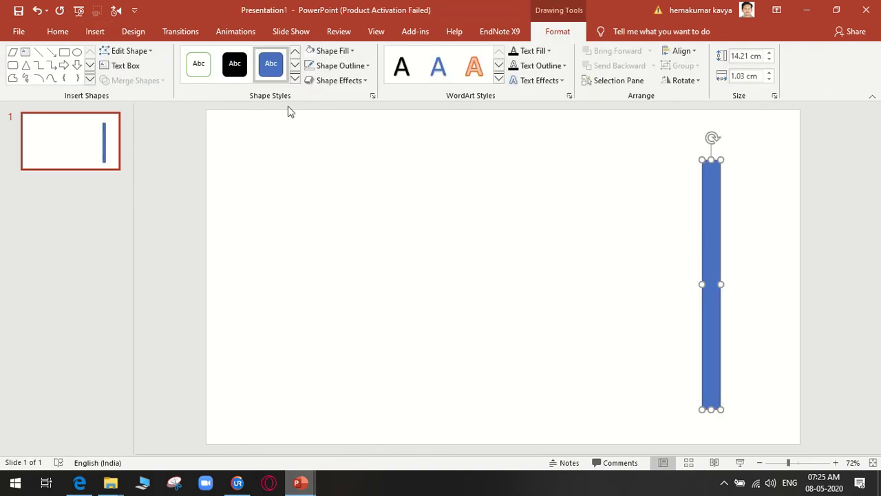
Fill the bar gold, remove its outline, and shift it slightly left
click(350, 60)
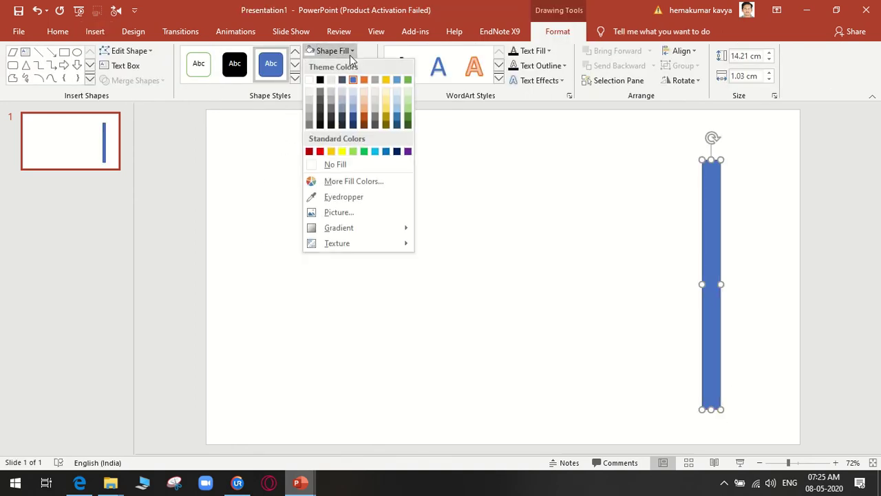
click(331, 152)
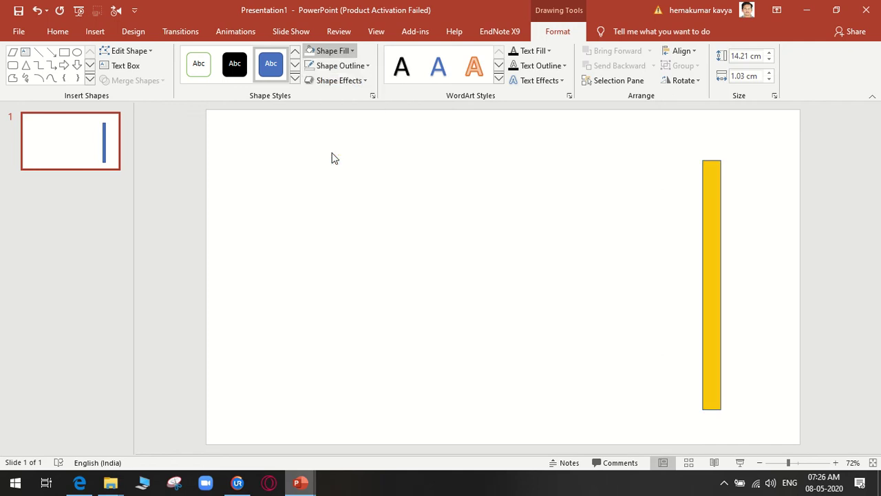
click(341, 66)
click(366, 180)
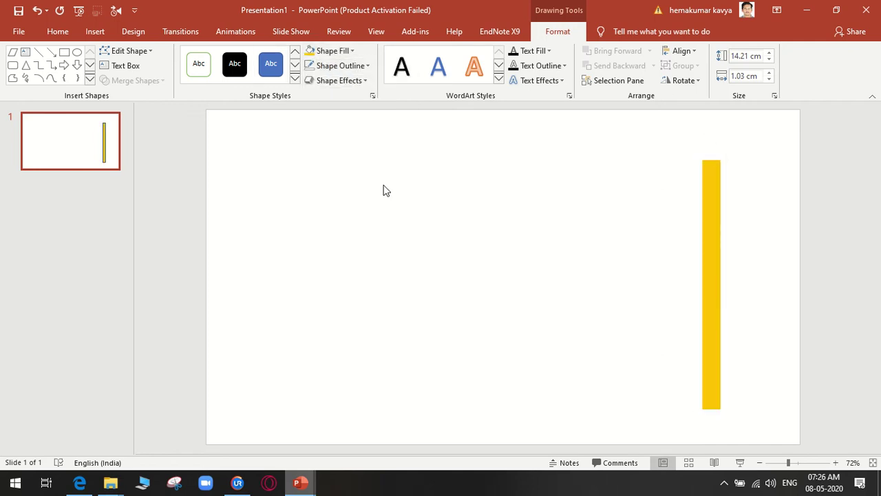
mouse_move(704, 230)
mouse_down()
mouse_move(684, 253)
mouse_move(676, 238)
mouse_up()
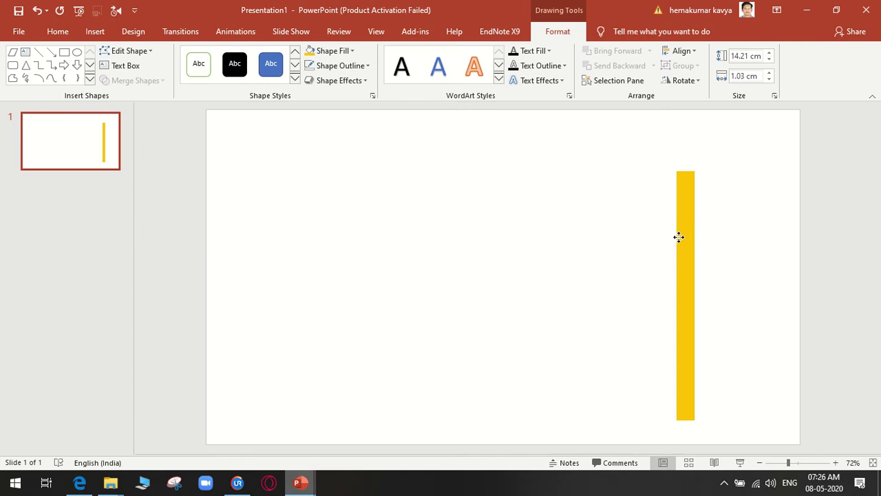
click(747, 231)
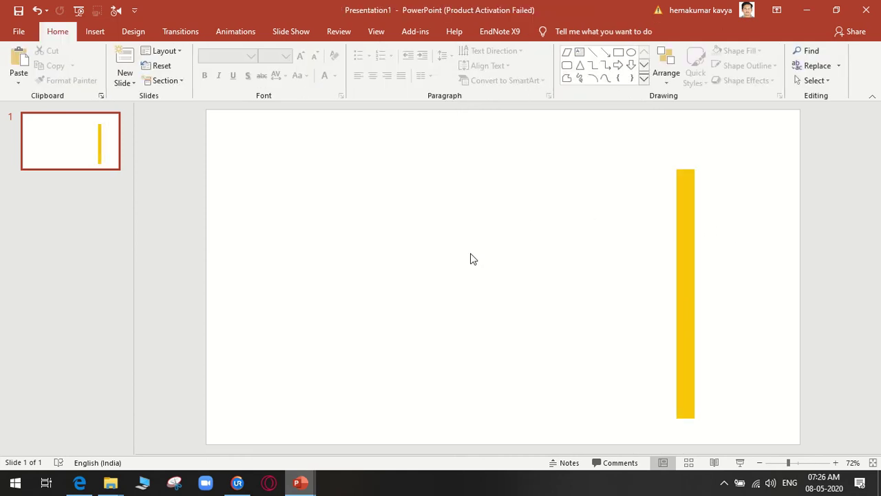
click(97, 33)
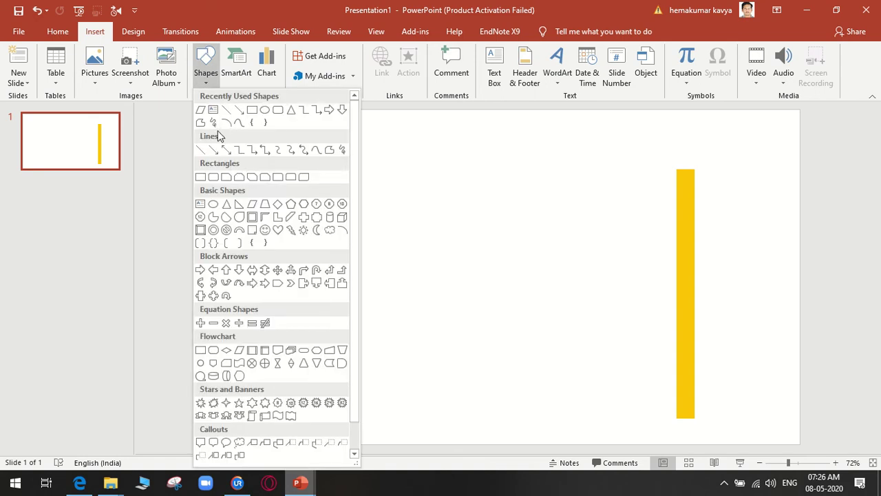
Draw a blue circle in the lower left of the slide
click(213, 206)
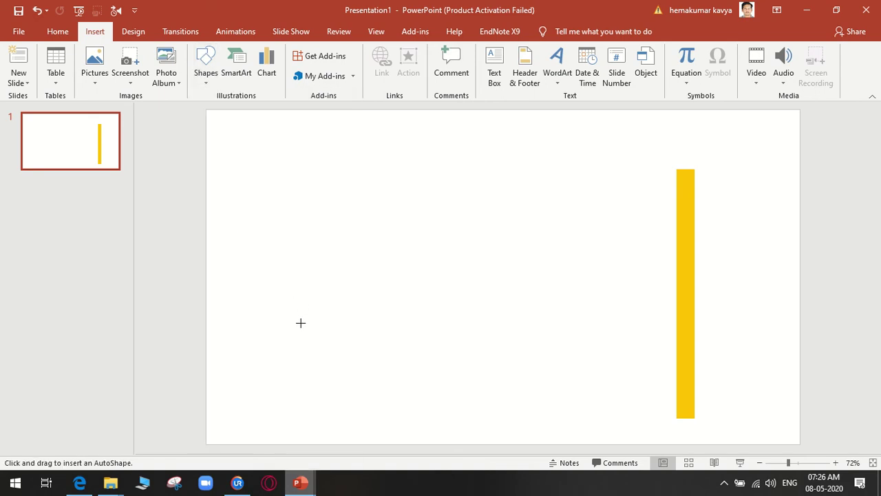
mouse_move(300, 322)
mouse_down()
mouse_move(360, 392)
mouse_move(381, 399)
mouse_up()
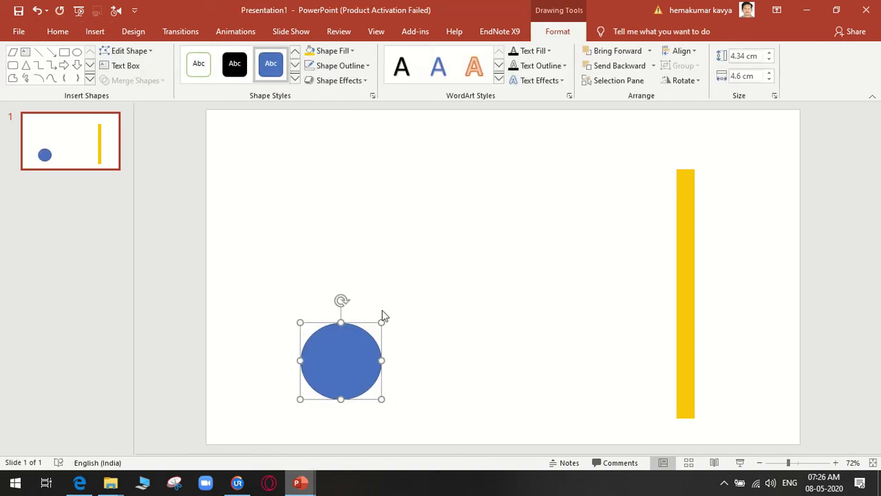
drag(350, 358, 354, 358)
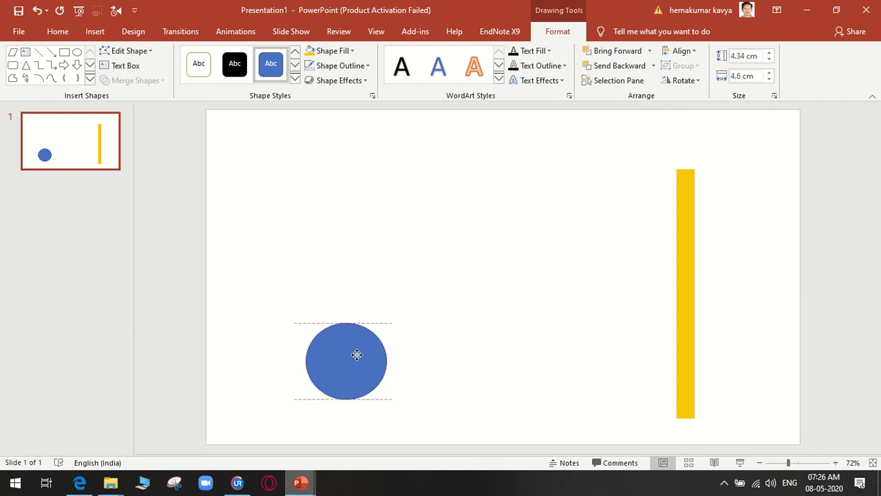
Draw a wide oval near the top left of the bar with a coloured outline and no fill
click(94, 32)
click(206, 73)
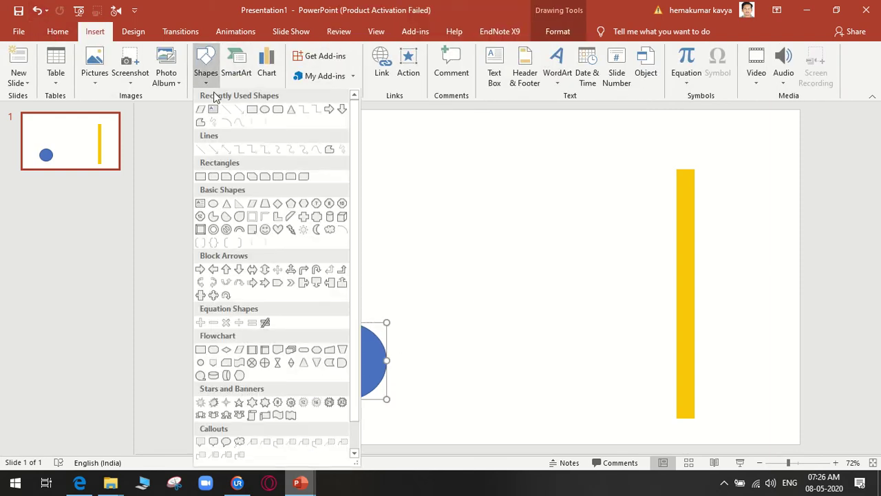
click(265, 110)
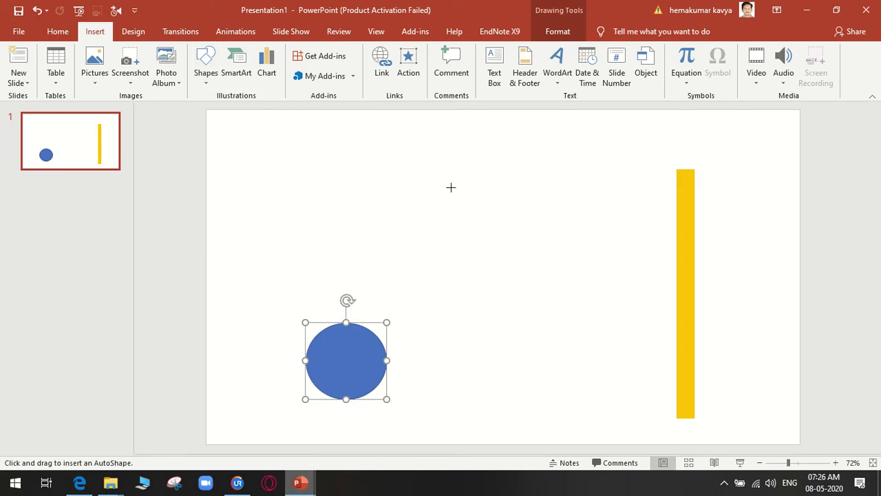
drag(502, 176, 658, 223)
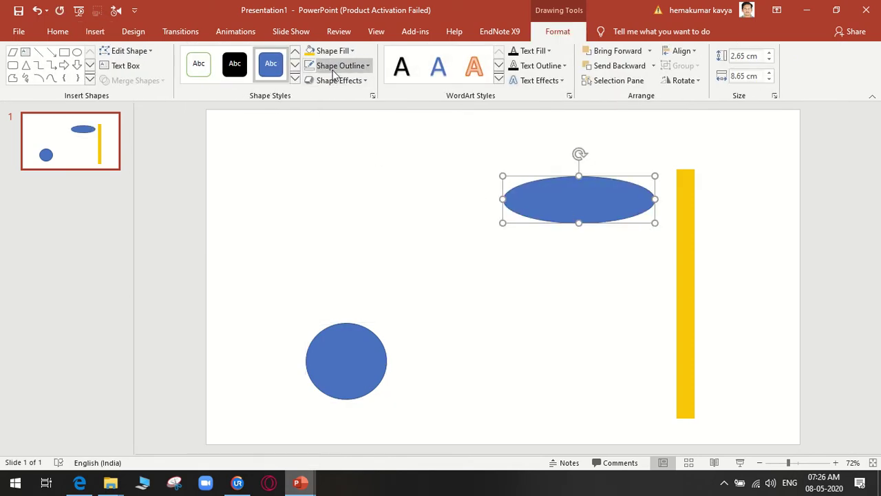
click(335, 68)
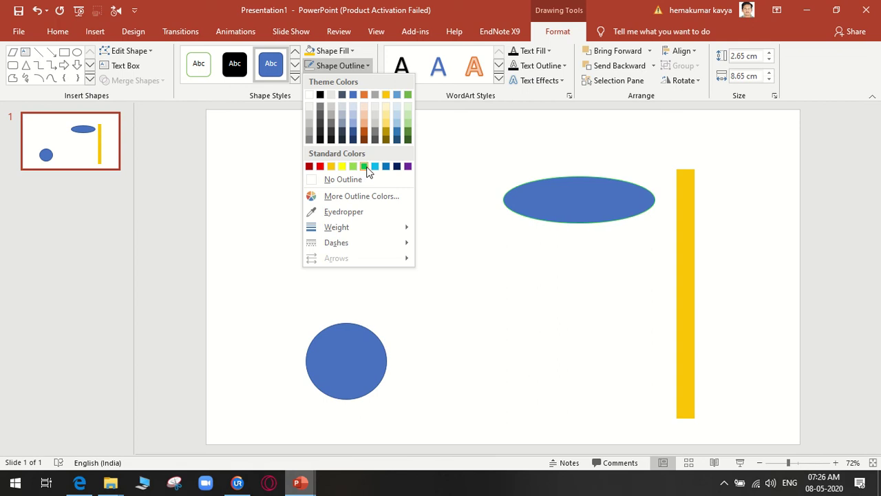
click(331, 167)
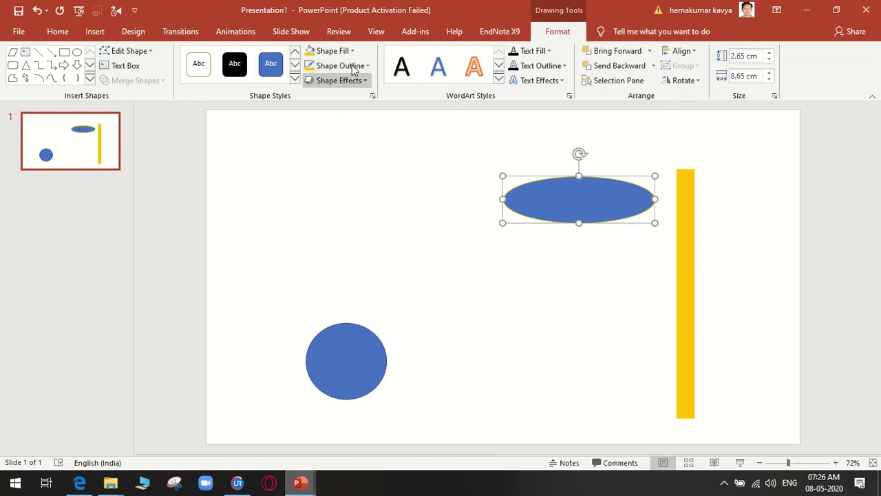
click(333, 50)
click(340, 165)
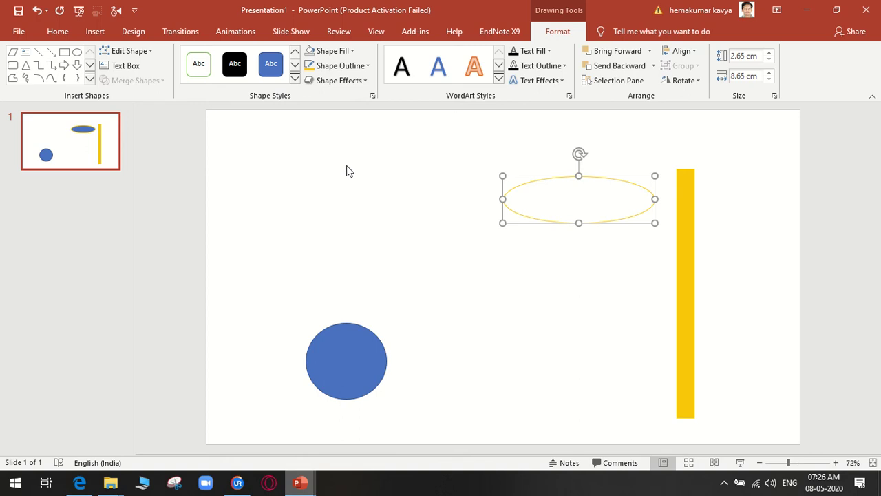
Thicken the oval's outline to 3 pt and move it to meet the bar's top
click(367, 68)
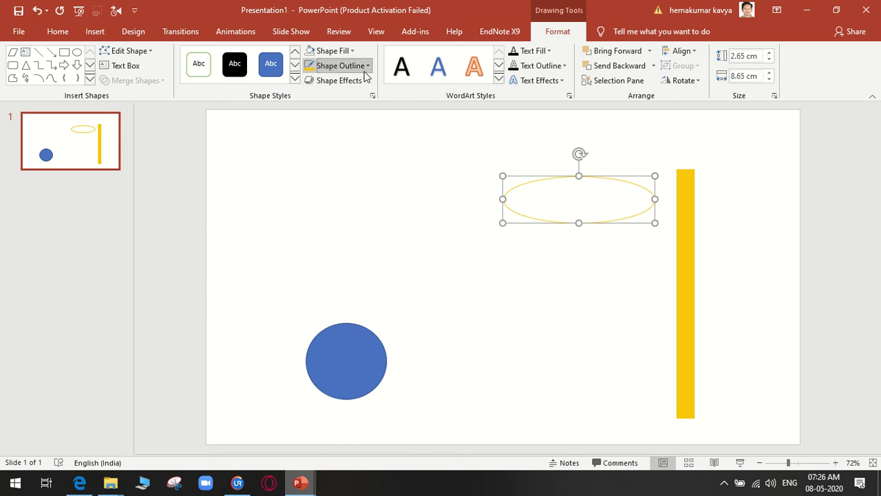
mouse_move(358, 227)
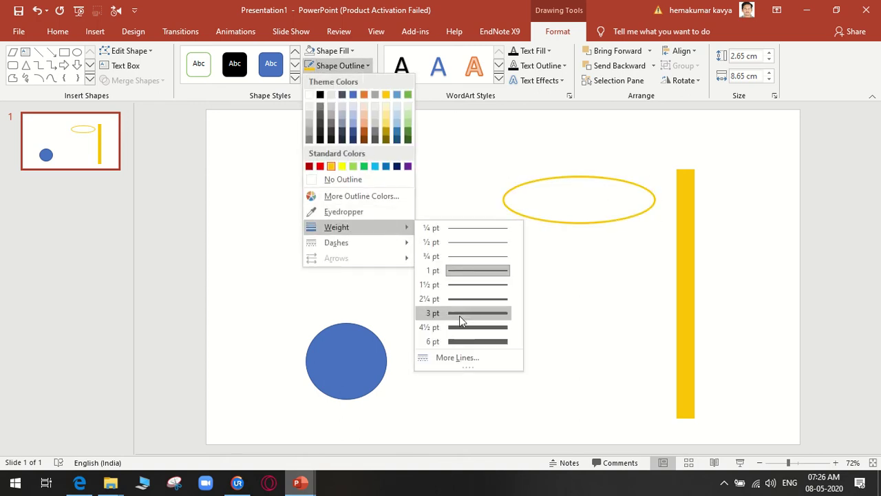
click(464, 340)
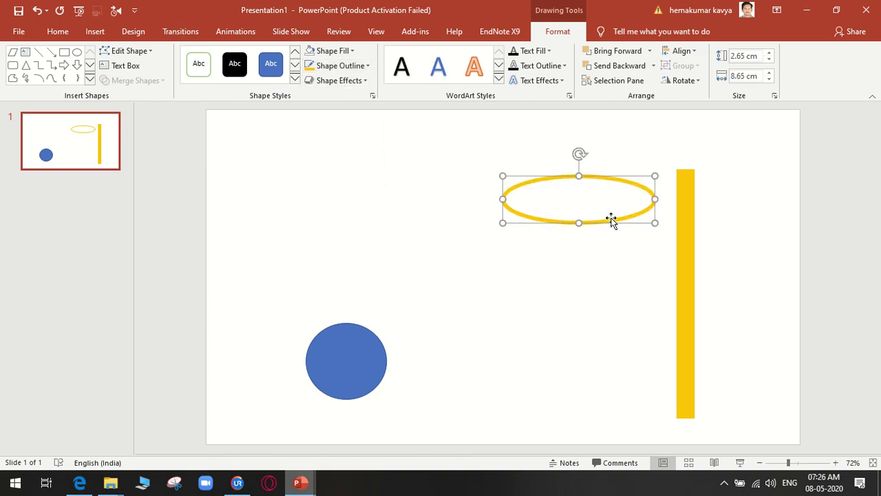
drag(611, 218, 631, 214)
click(592, 259)
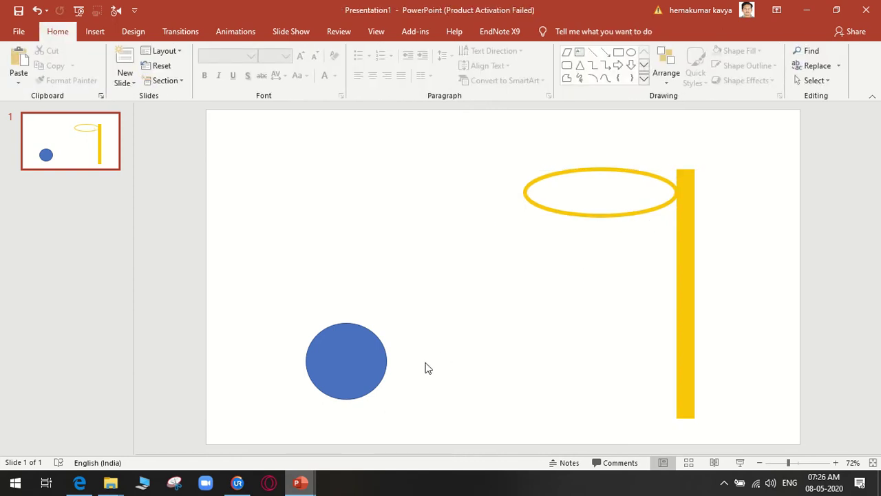
click(360, 371)
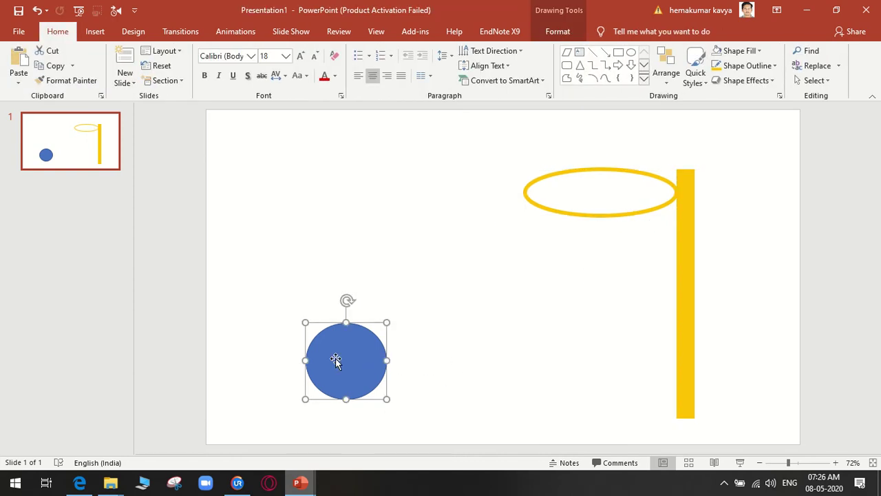
click(544, 319)
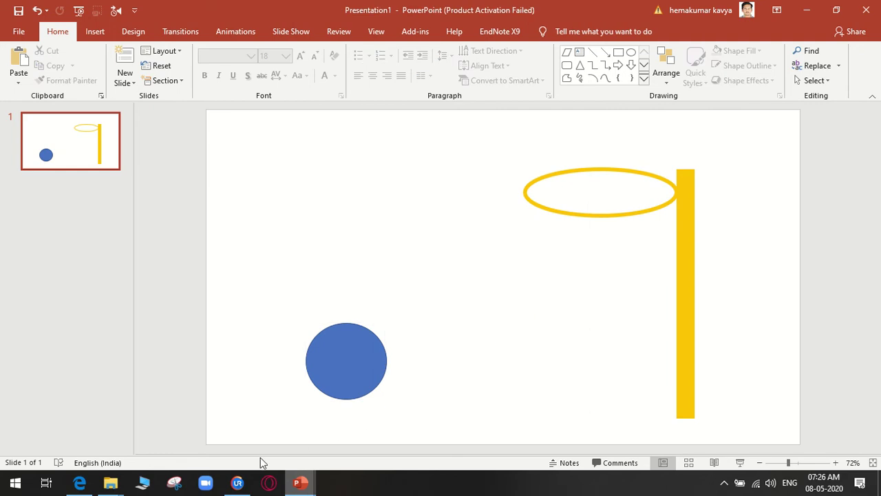
mouse_move(237, 482)
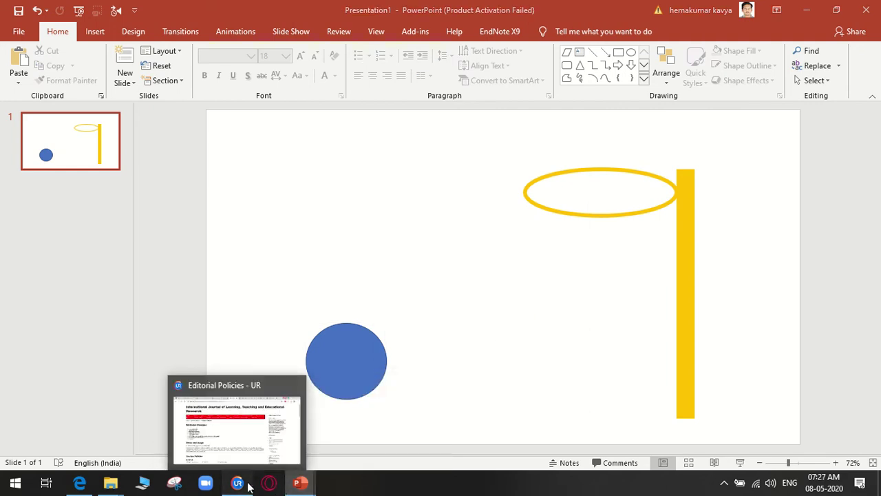
Search Google for 'hand push' in a new browser tab
click(249, 486)
click(714, 11)
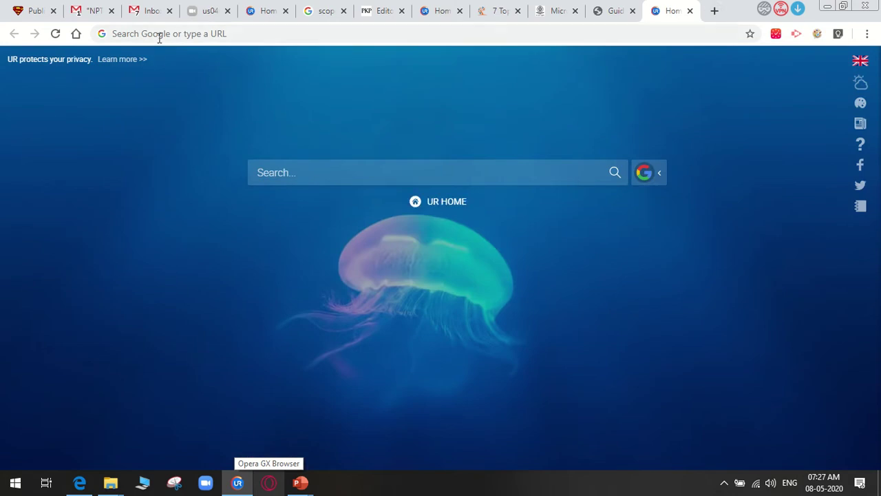
click(223, 39)
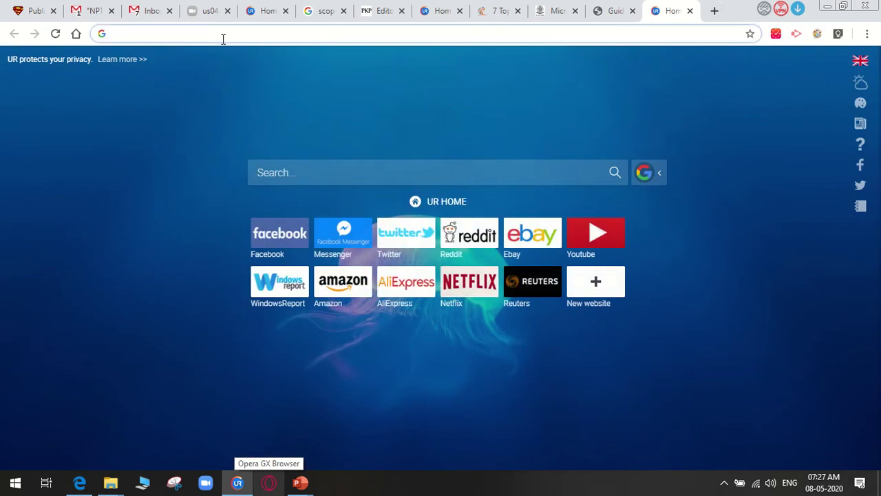
text(hand pus)
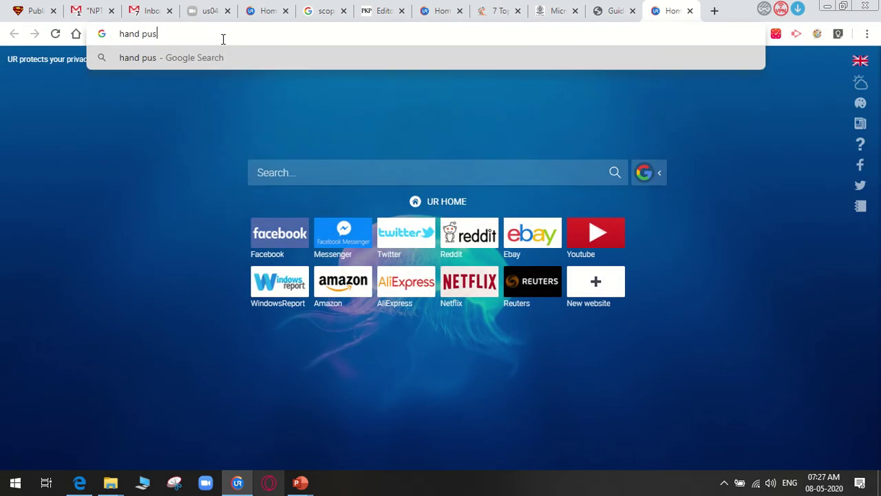
text(h)
key(Return)
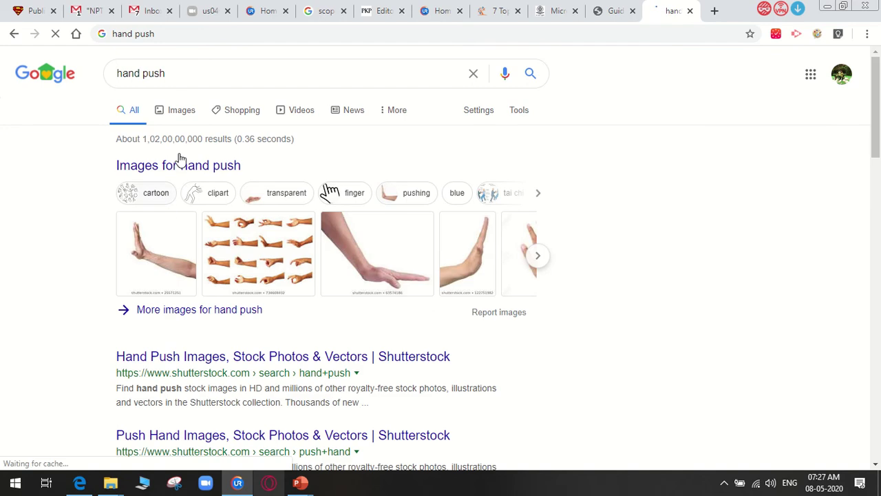
Show the image results and open a large preview of the raised-hand photo
click(177, 115)
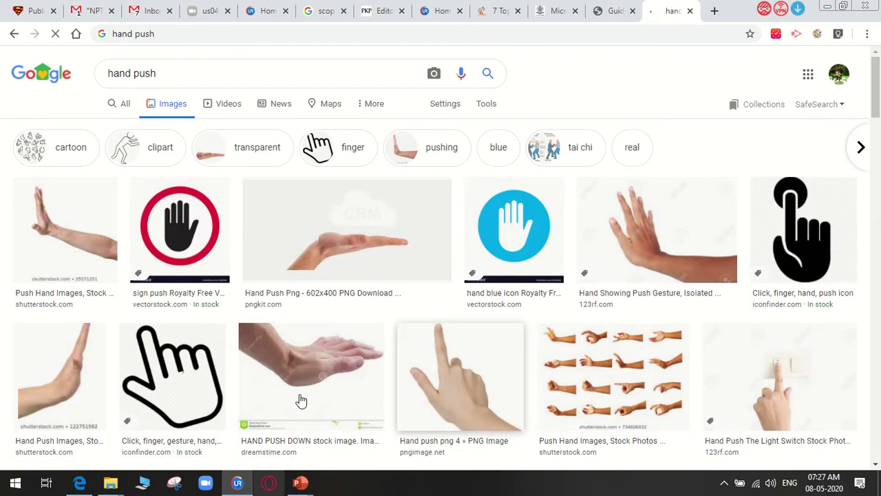
click(83, 368)
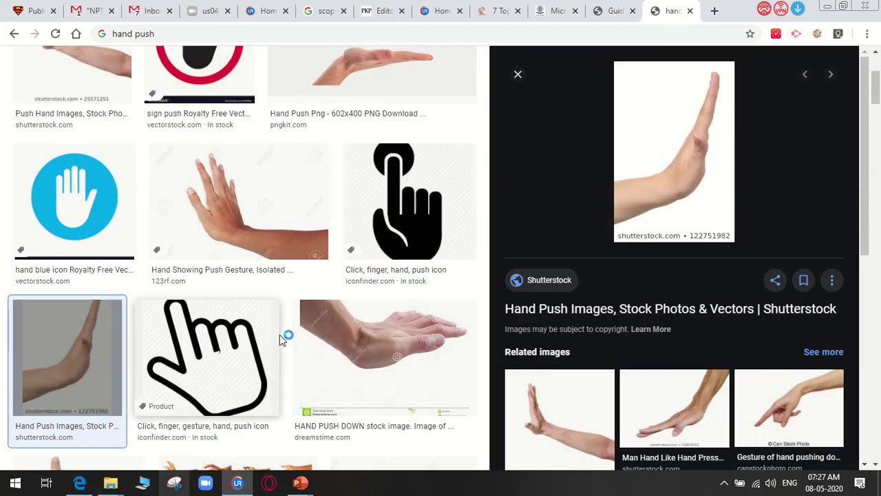
click(420, 126)
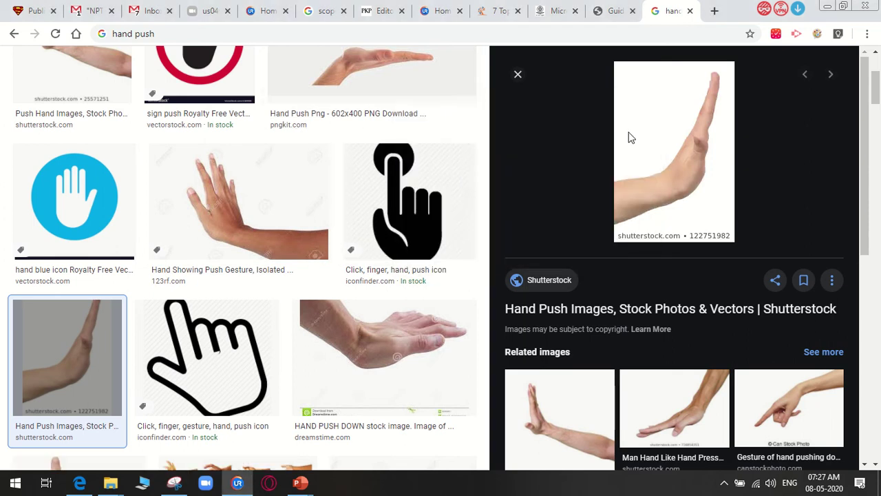
Snip the raised-hand image from the preview and return to Presentation1
drag(617, 68, 731, 228)
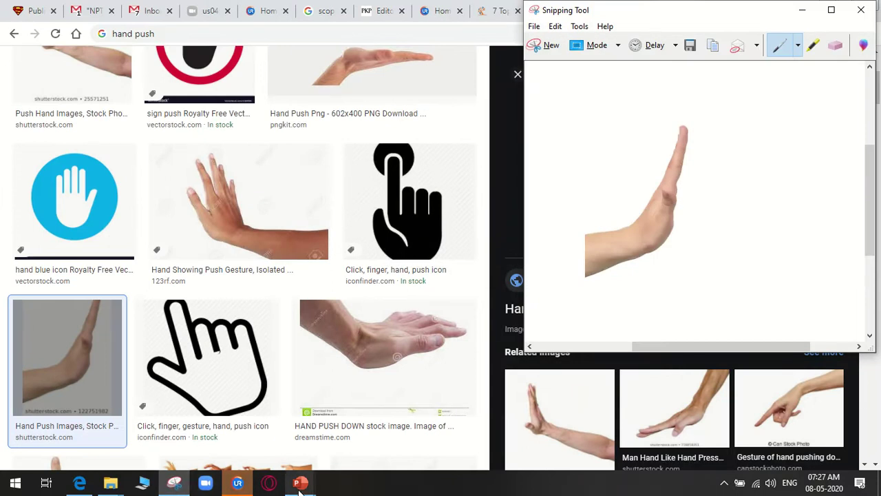
click(299, 484)
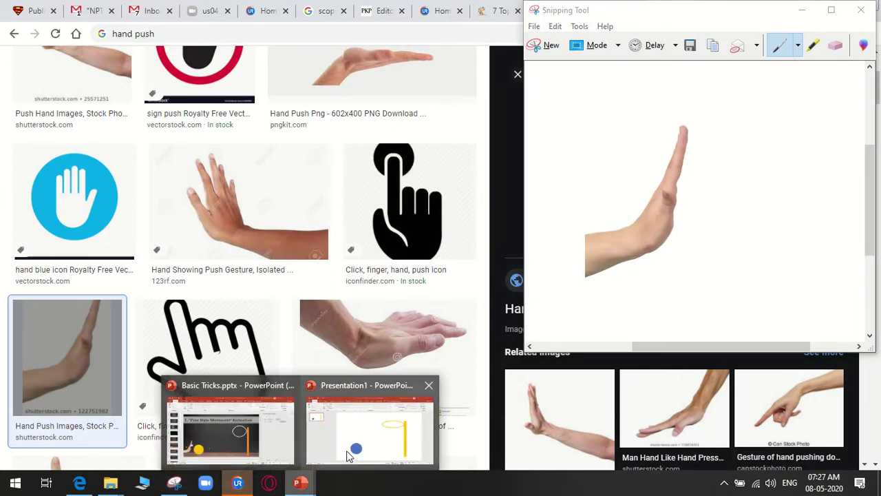
click(374, 423)
Paste the hand picture at lower left beside the ball and remove its white background
key(ctrl+v)
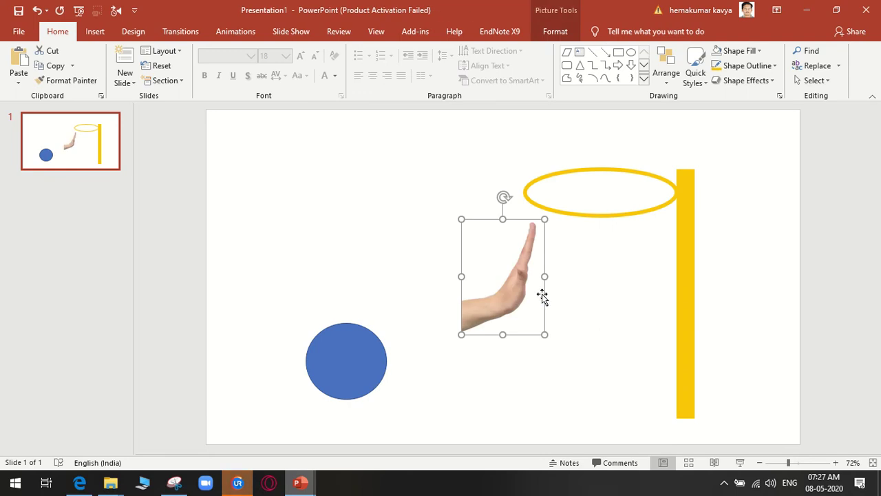
drag(515, 296, 269, 374)
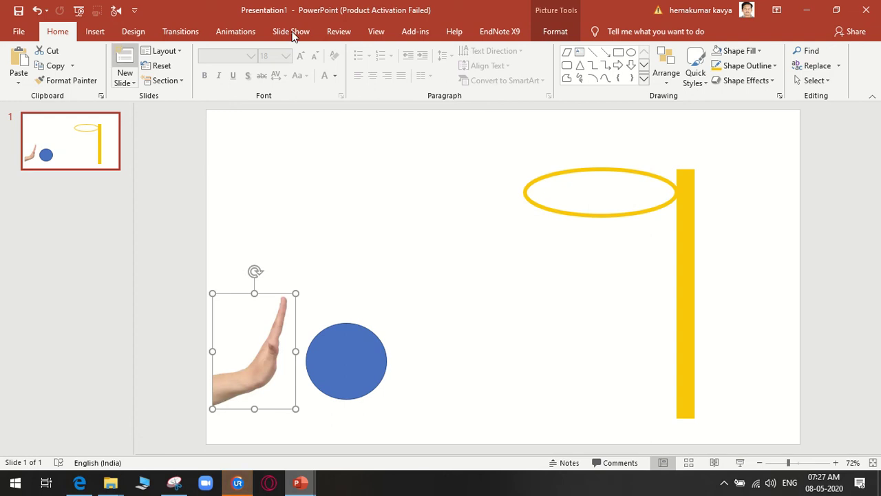
click(555, 31)
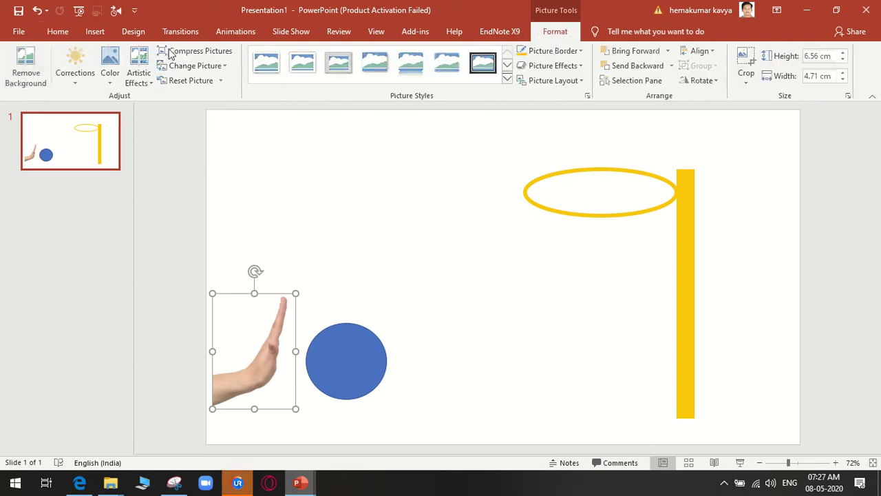
click(20, 80)
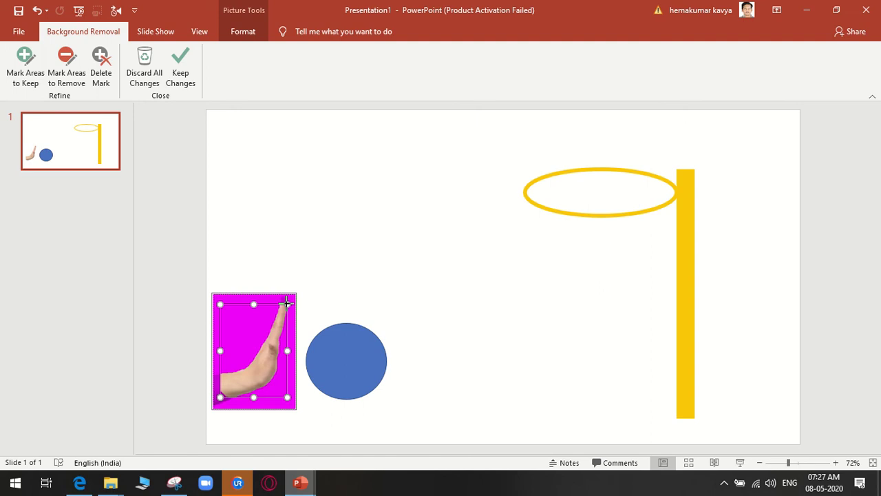
drag(286, 303, 287, 294)
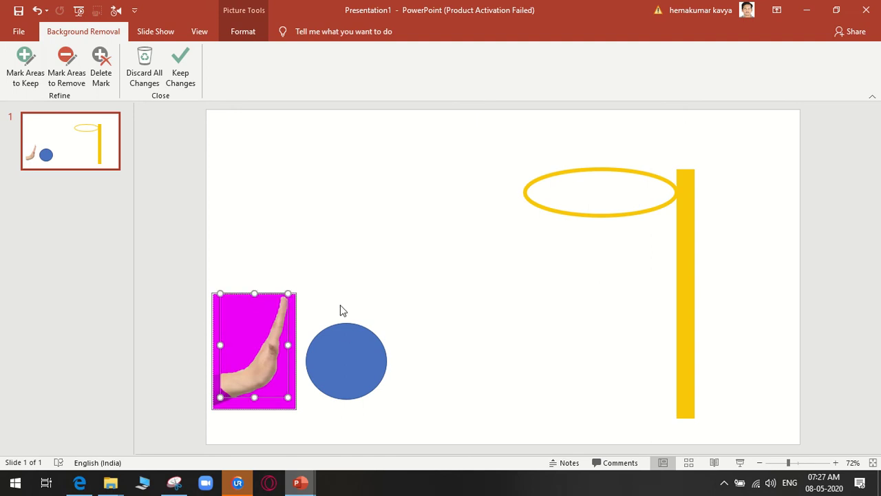
mouse_move(219, 397)
mouse_down()
mouse_move(208, 398)
mouse_move(249, 407)
mouse_up()
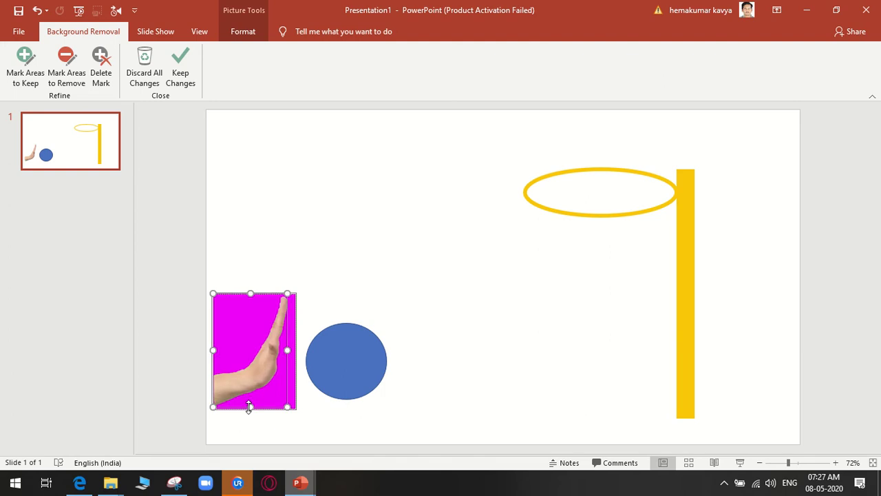
click(321, 412)
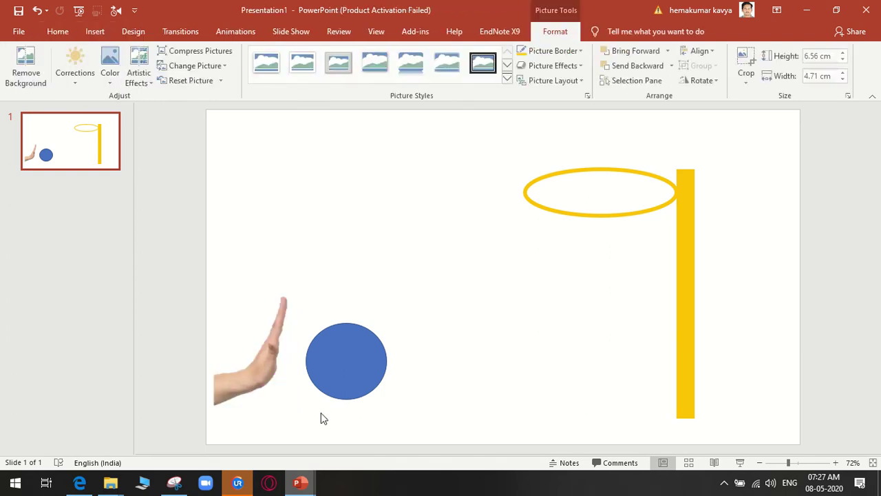
drag(268, 379, 262, 388)
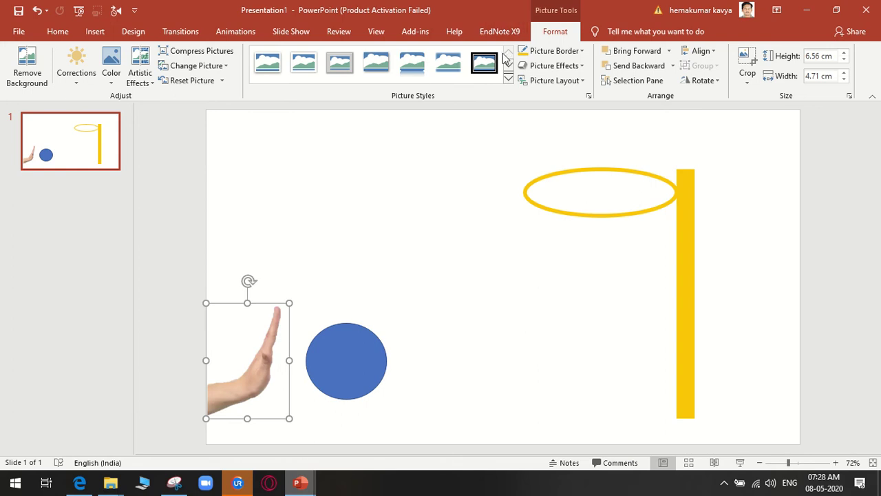
Give the hand a straight Line motion path heading right toward the ball
click(235, 31)
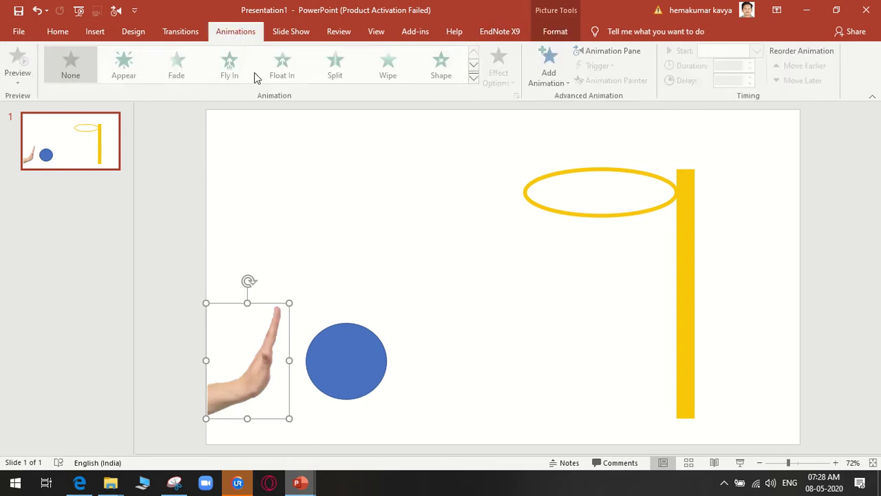
click(477, 81)
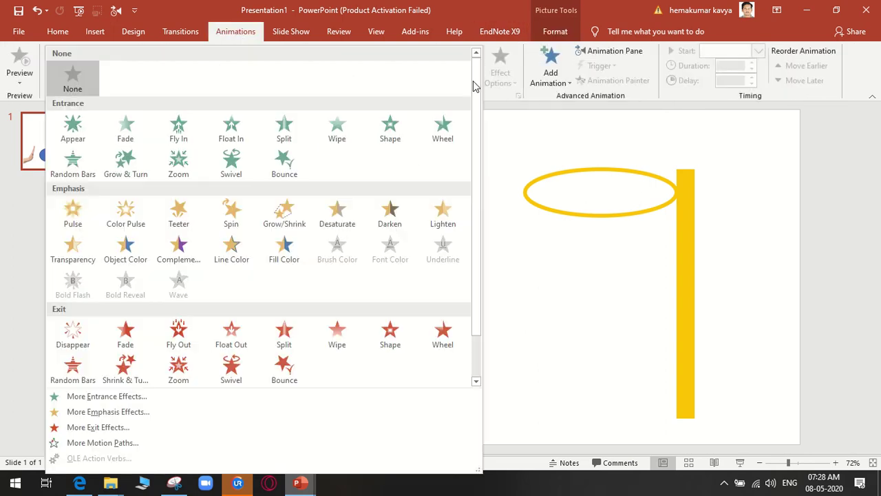
scroll(376, 322, down, 3)
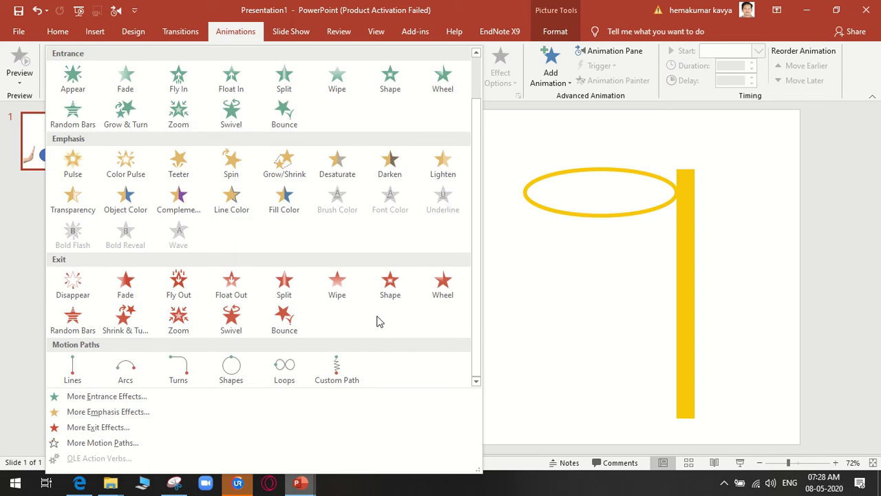
click(71, 375)
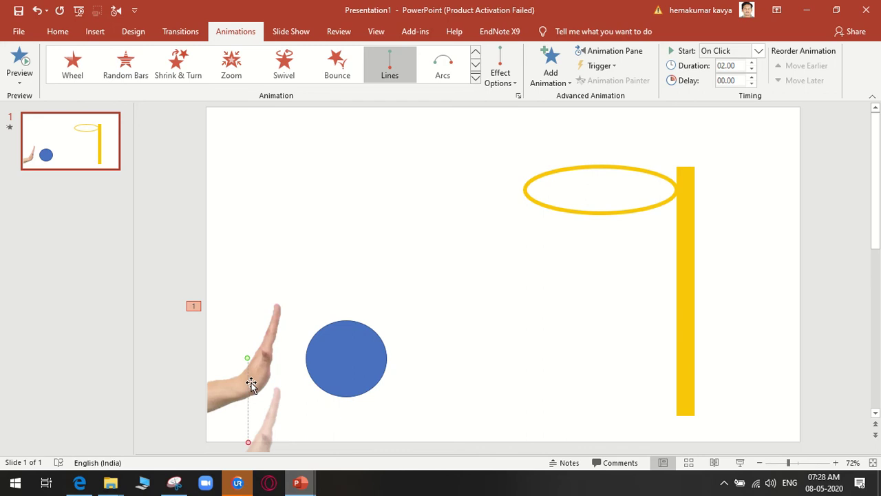
click(508, 81)
click(522, 146)
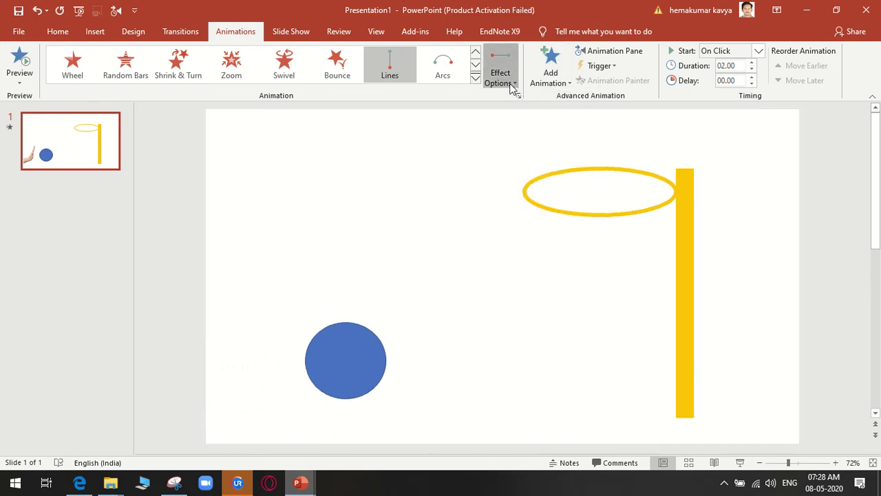
click(501, 77)
click(530, 180)
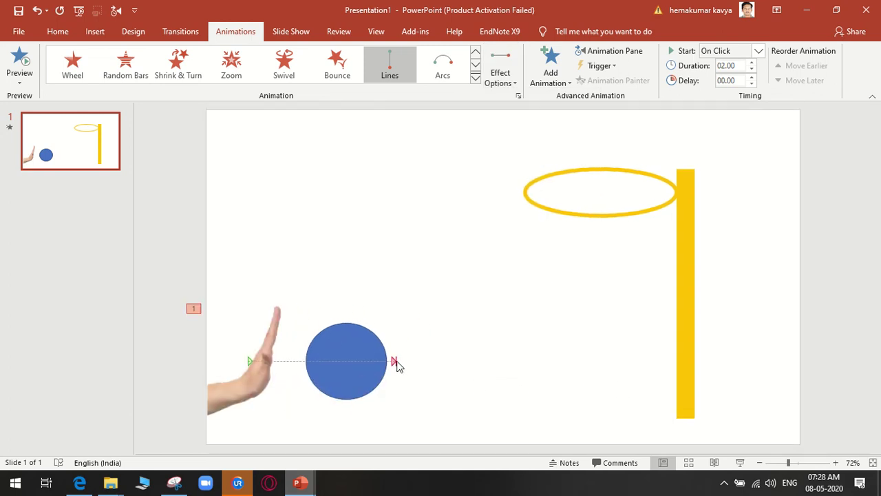
Shorten the hand's path to stop at the ball and preview it as a slide show
click(394, 362)
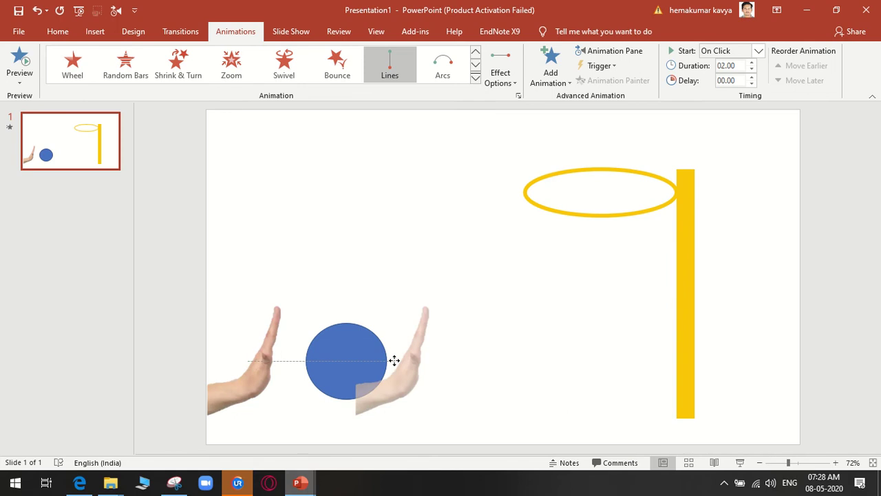
drag(394, 360, 285, 359)
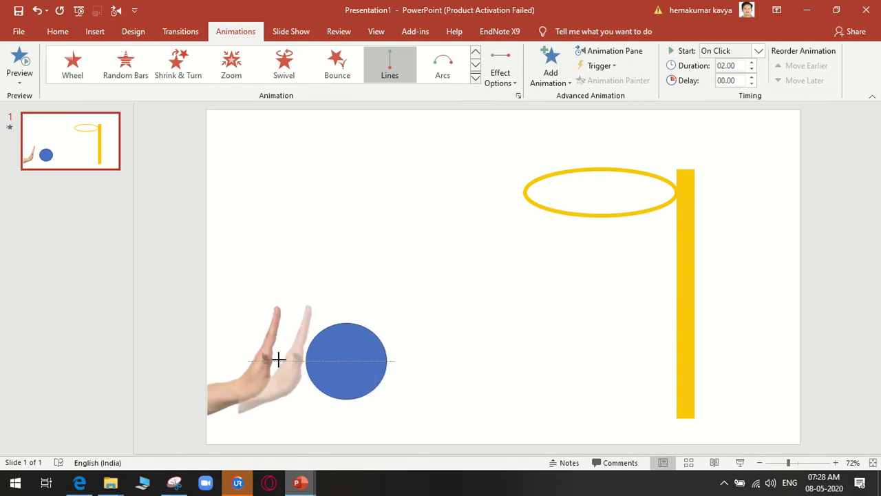
drag(286, 358, 281, 358)
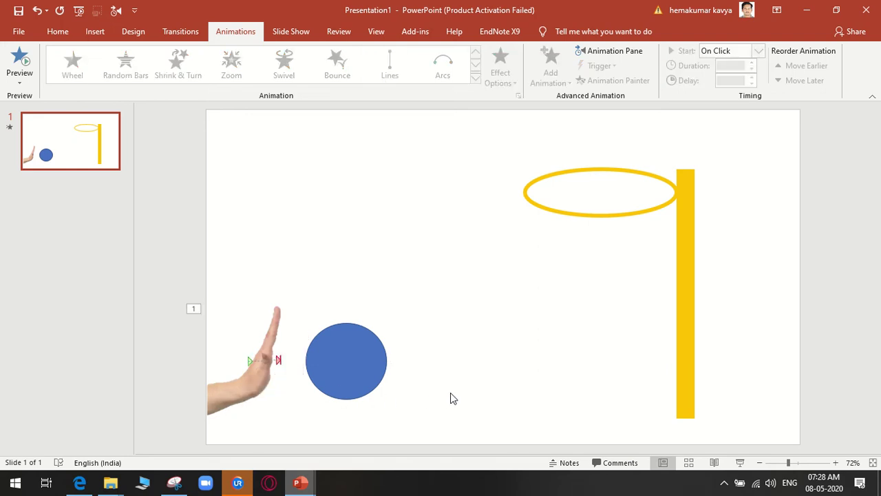
click(740, 462)
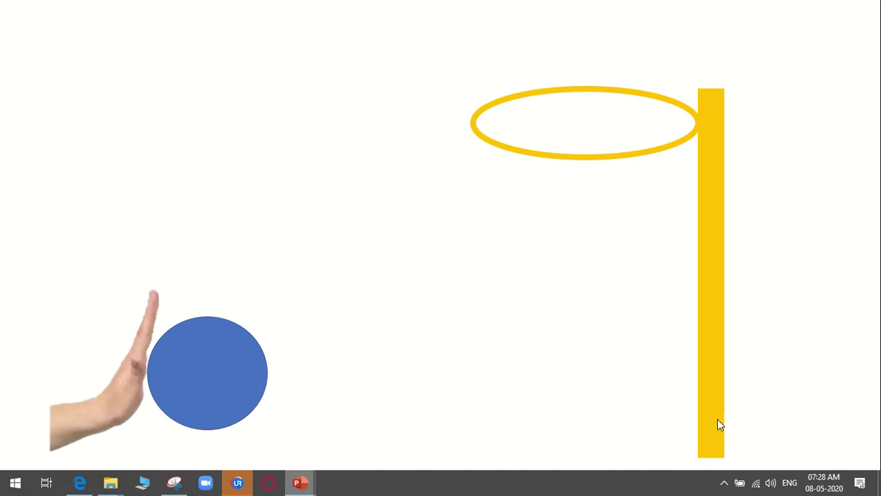
key(Escape)
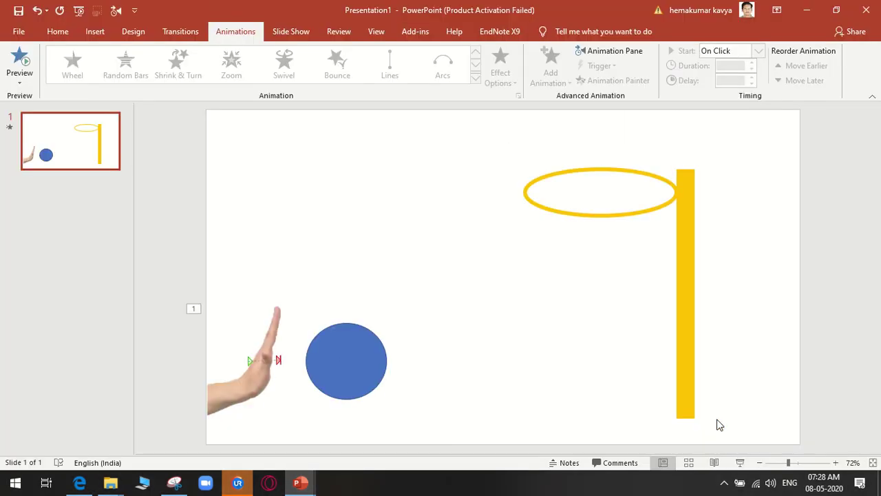
Draw a Custom Path for the blue ball looping over the yellow post, and show the Animation Pane
click(371, 373)
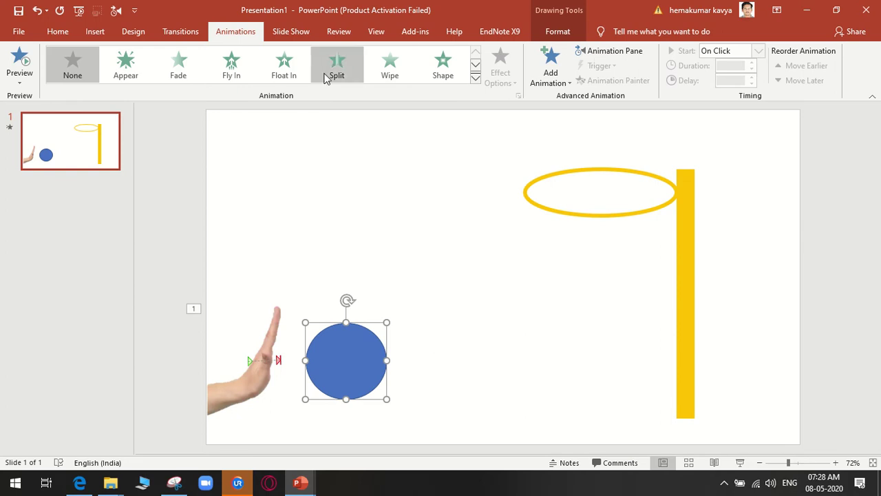
click(475, 79)
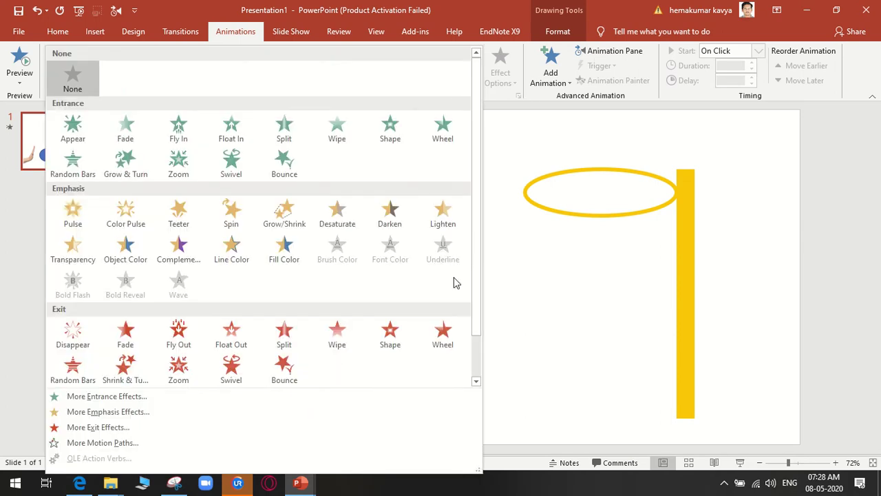
scroll(453, 282, down, 2)
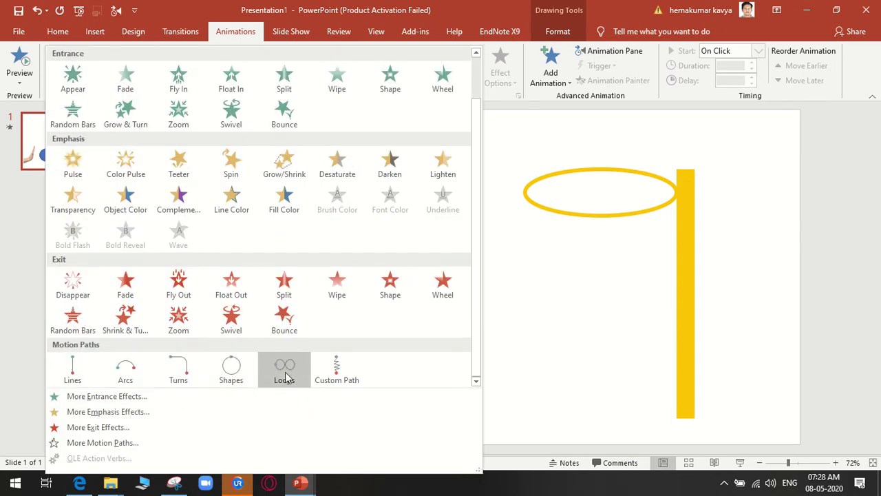
click(336, 370)
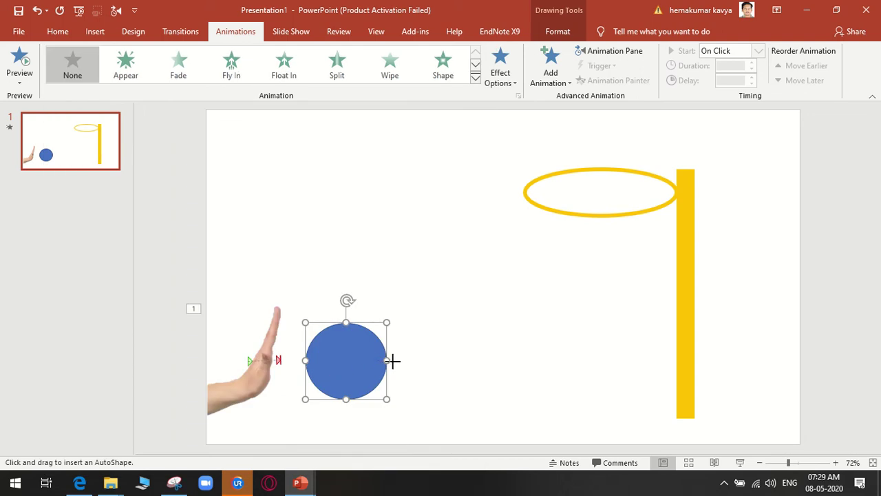
mouse_move(412, 319)
mouse_down()
mouse_move(426, 372)
mouse_move(438, 338)
mouse_move(426, 265)
mouse_move(471, 343)
mouse_move(491, 270)
mouse_move(484, 174)
mouse_move(548, 148)
mouse_move(598, 210)
mouse_move(615, 307)
mouse_move(641, 359)
mouse_up()
mouse_move(718, 353)
mouse_down()
mouse_move(755, 323)
mouse_move(771, 371)
mouse_move(789, 379)
mouse_up()
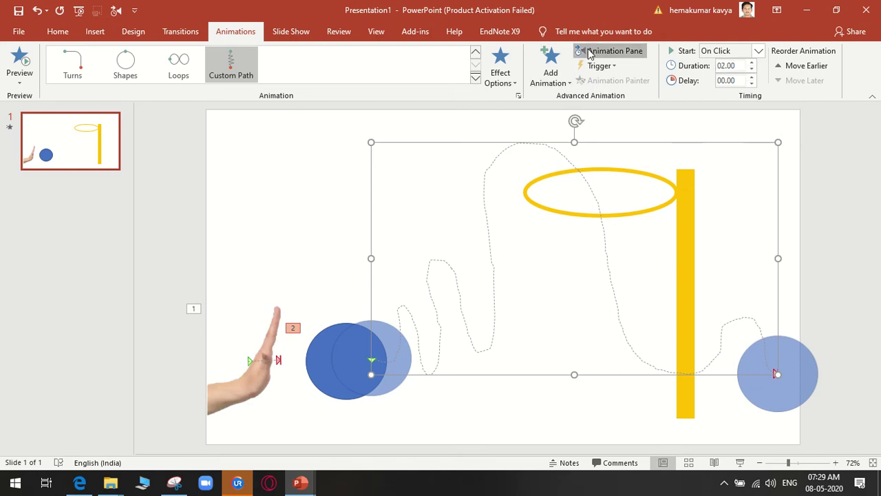
click(581, 52)
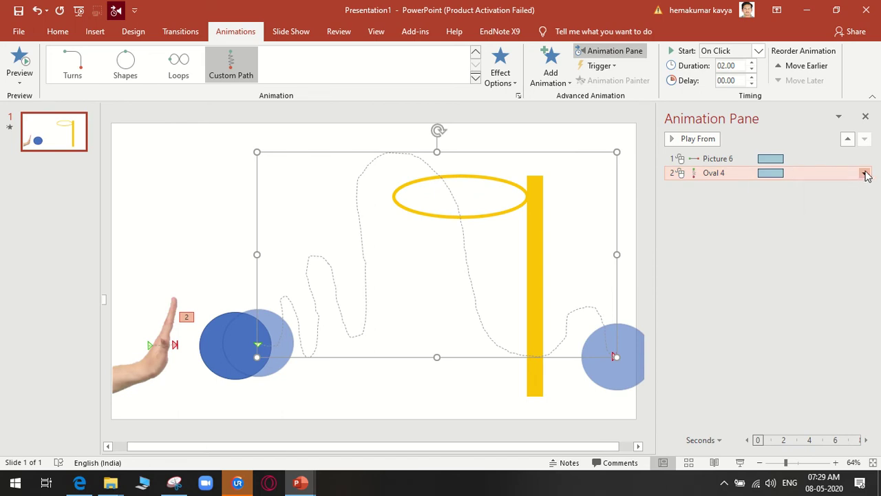
Set Oval 4's animation to Start After Previous and preview the slide show
click(864, 173)
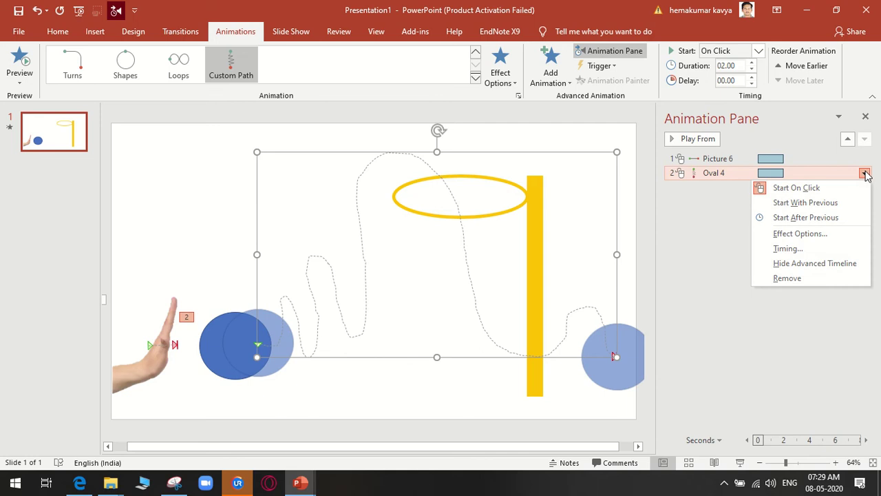
click(857, 217)
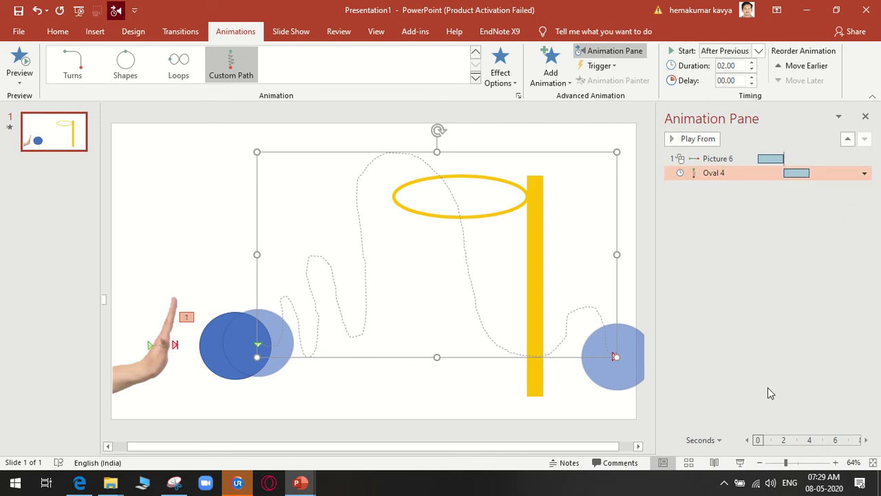
click(740, 462)
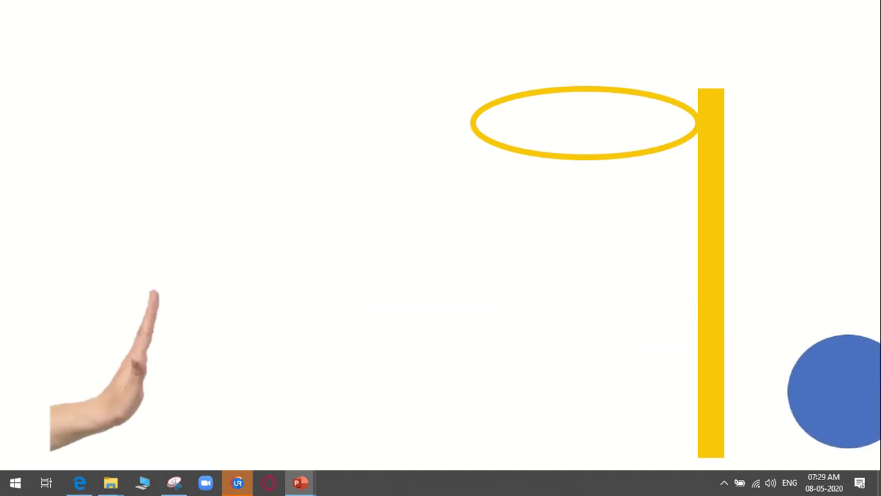
key(Escape)
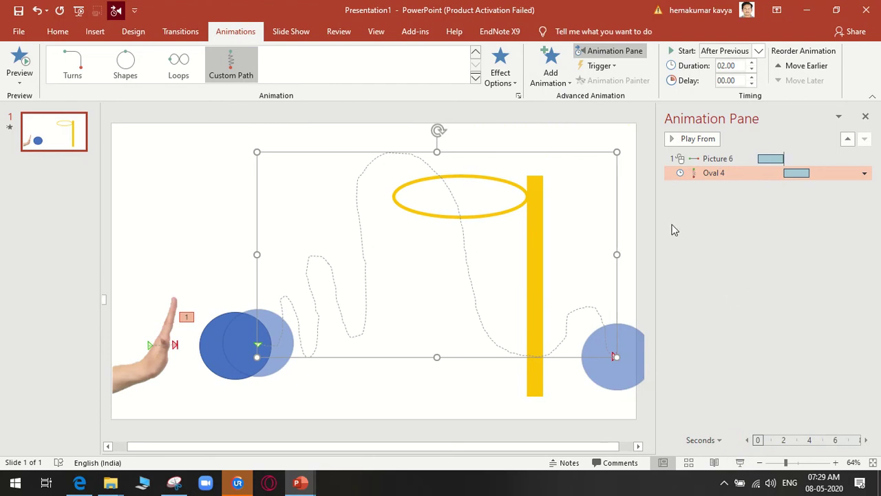
click(762, 398)
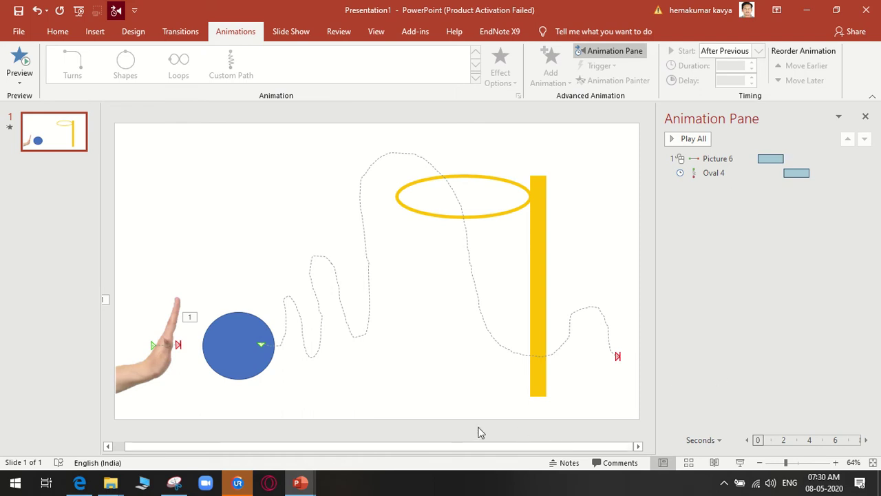
mouse_move(298, 482)
click(275, 448)
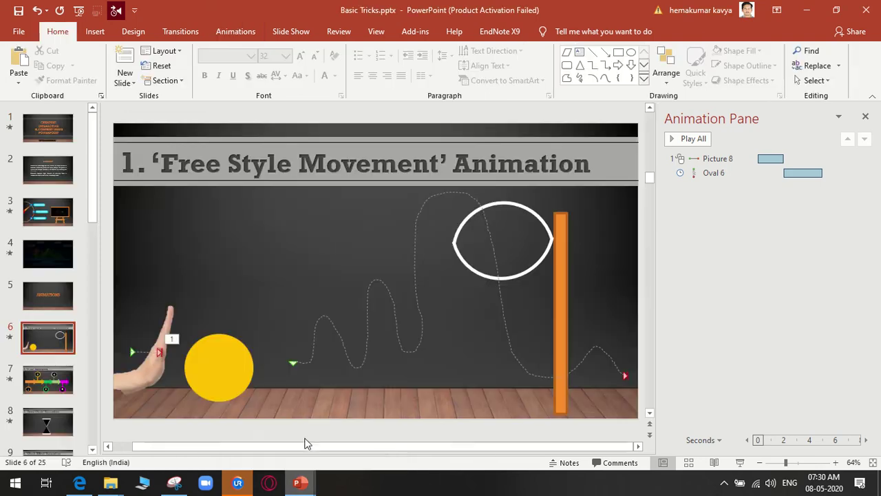
click(740, 462)
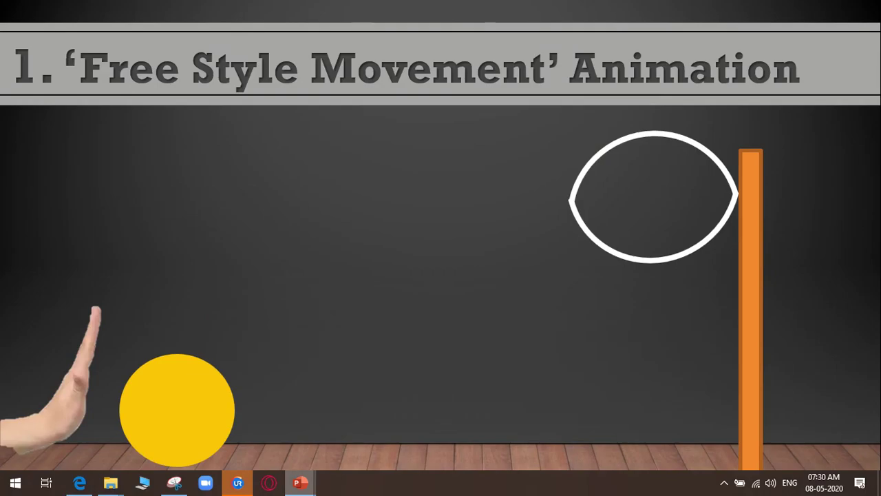
key(Escape)
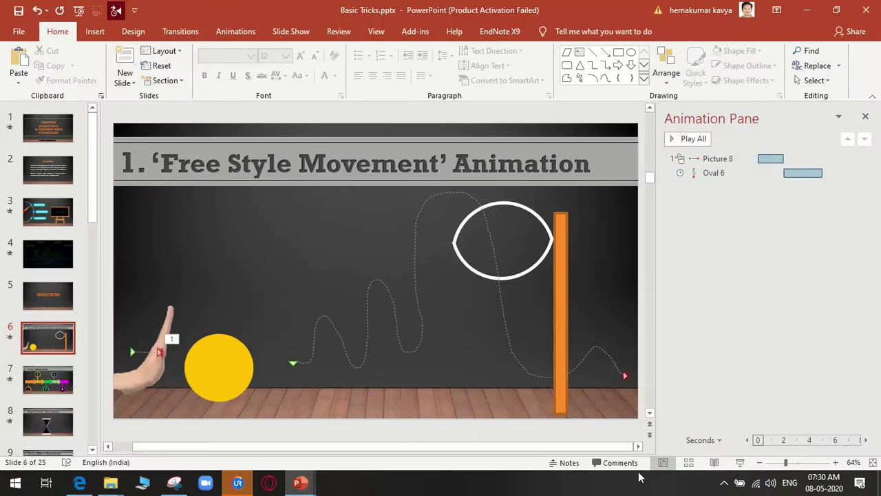
mouse_move(299, 483)
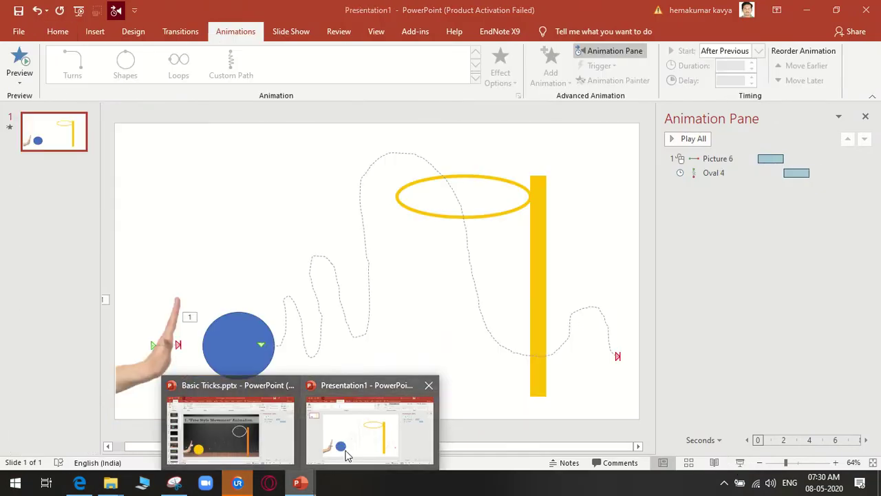
click(346, 454)
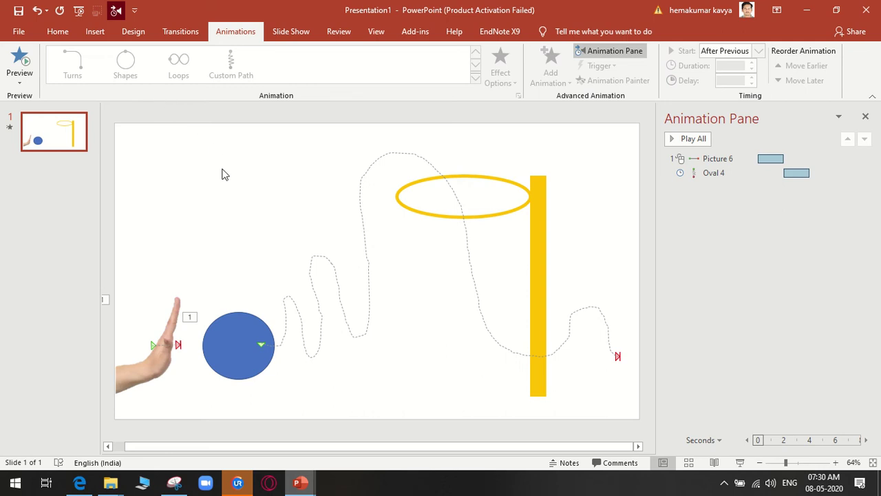
click(95, 32)
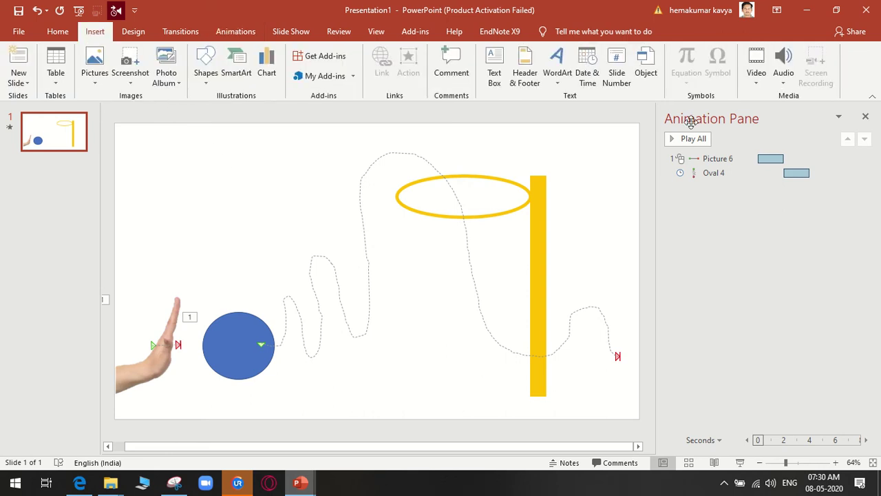
click(783, 76)
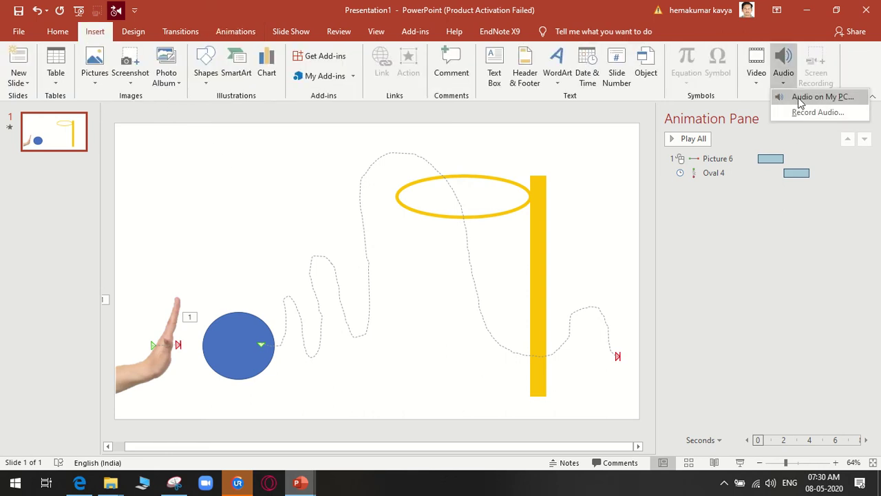
click(811, 105)
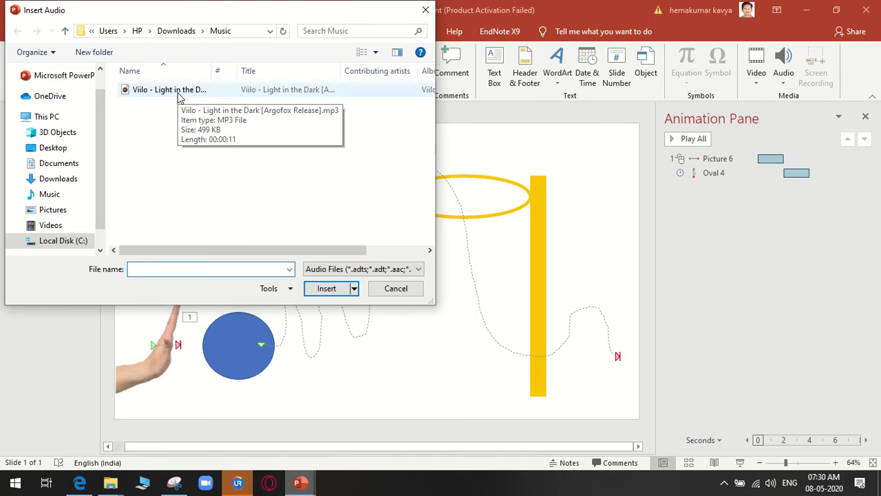
click(395, 291)
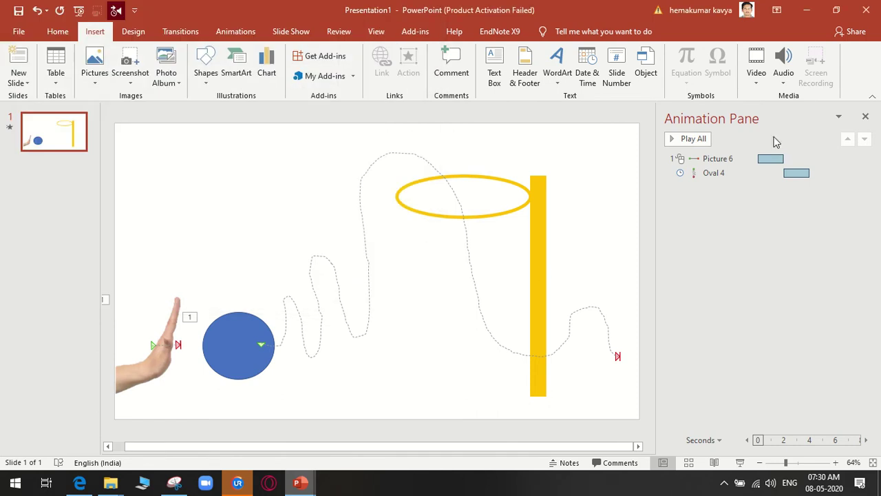
click(784, 80)
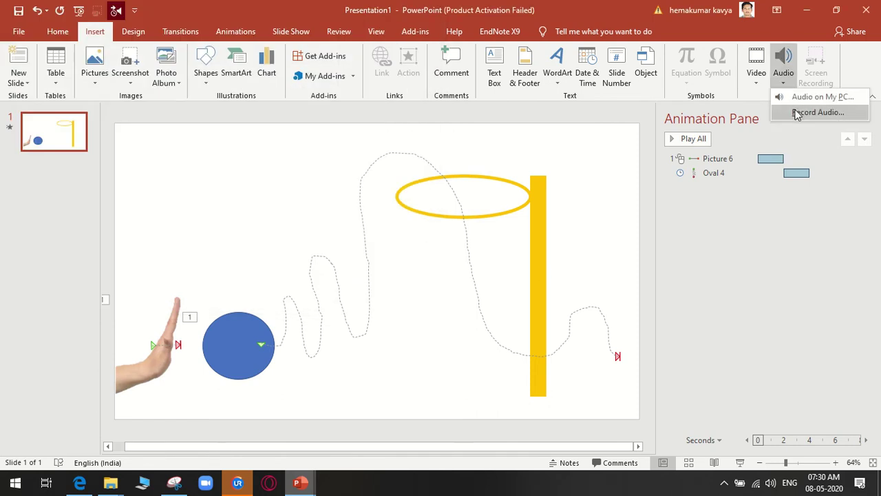
click(226, 147)
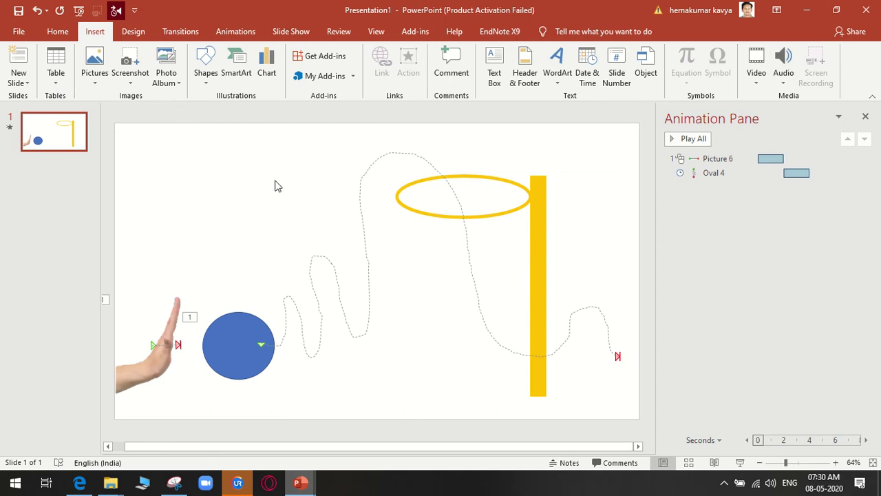
mouse_move(298, 483)
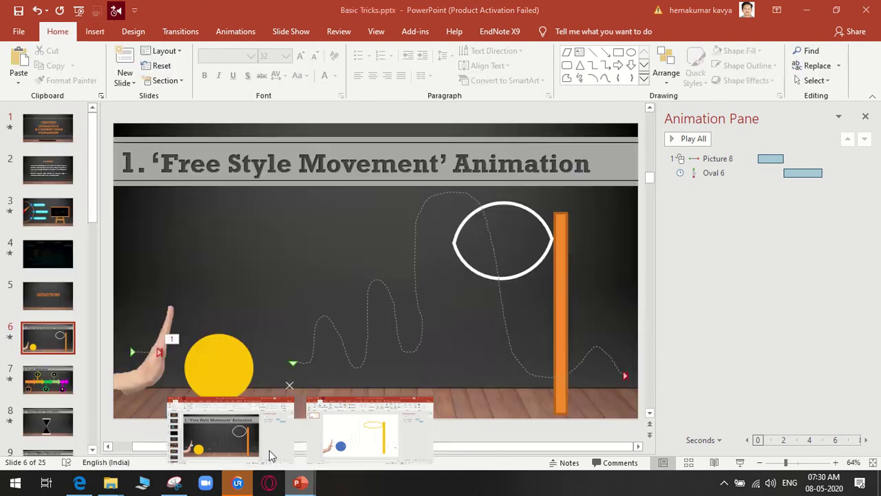
click(269, 451)
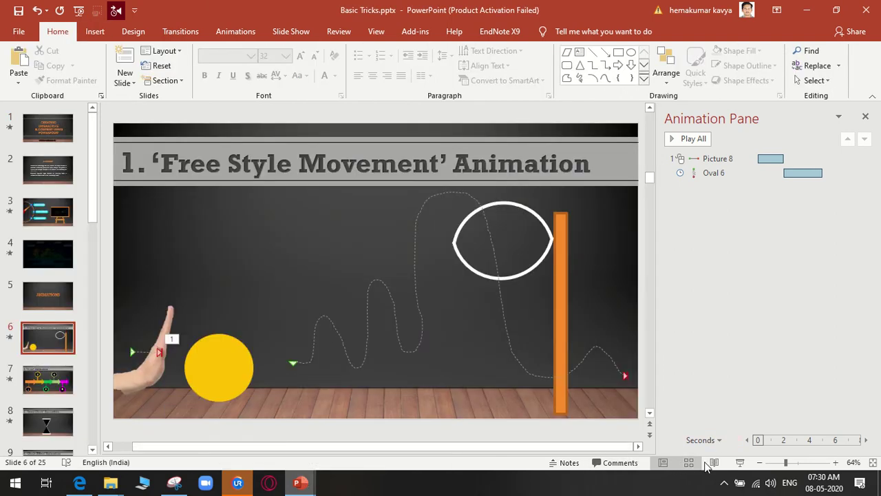
click(740, 462)
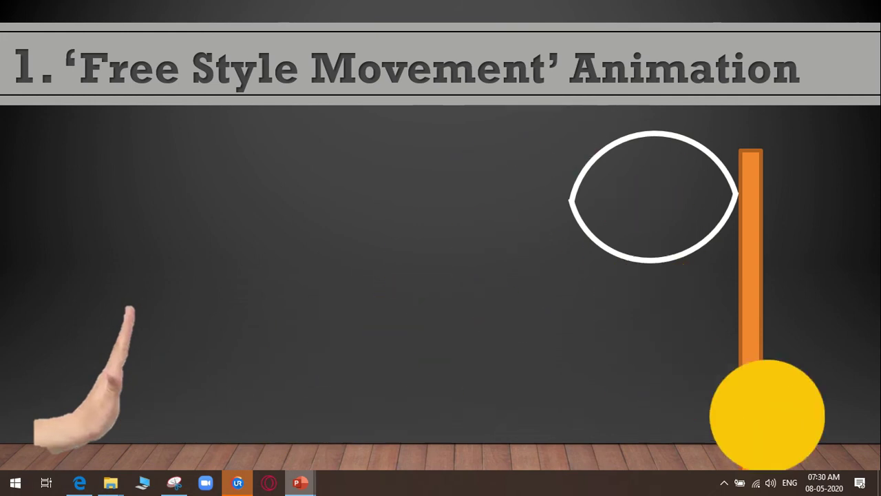
key(Right)
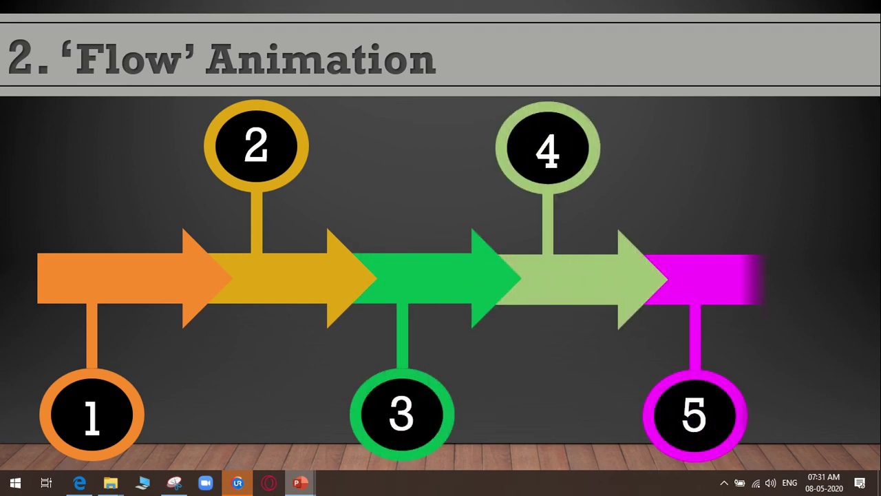
key(Escape)
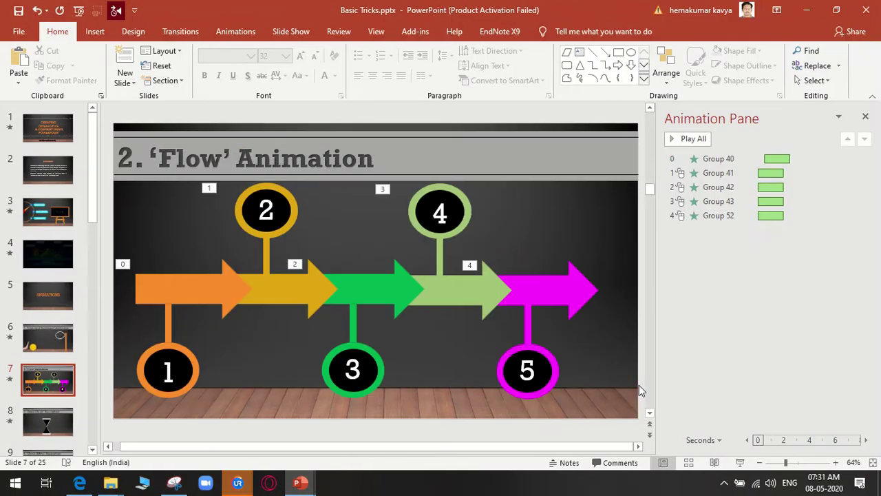
mouse_move(299, 483)
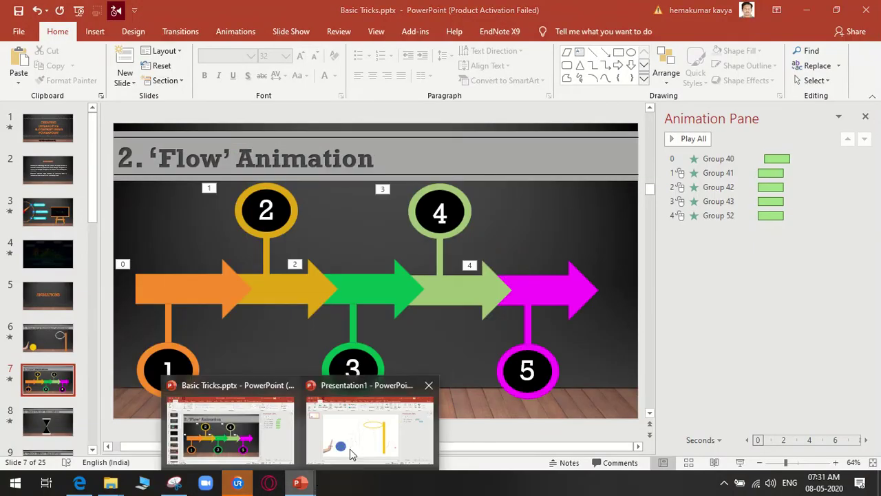
click(356, 427)
Add a new blank slide 2 and draw a wide rectangle at its left
right_click(56, 166)
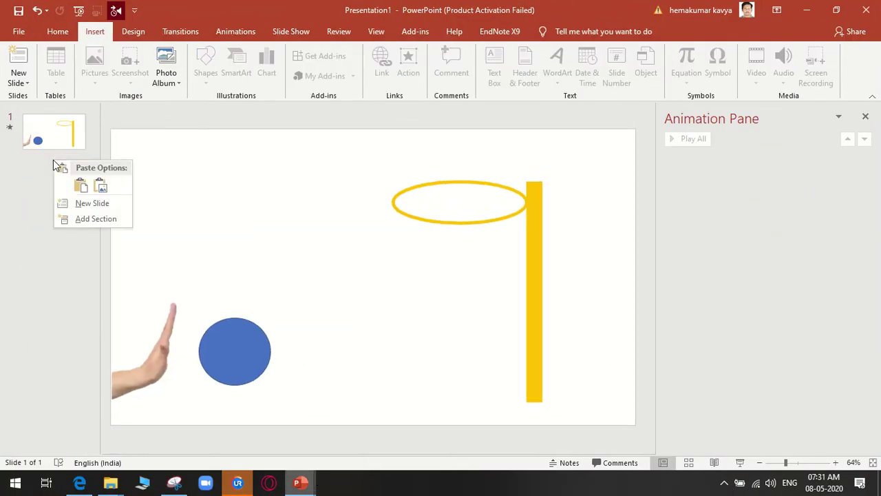
click(82, 200)
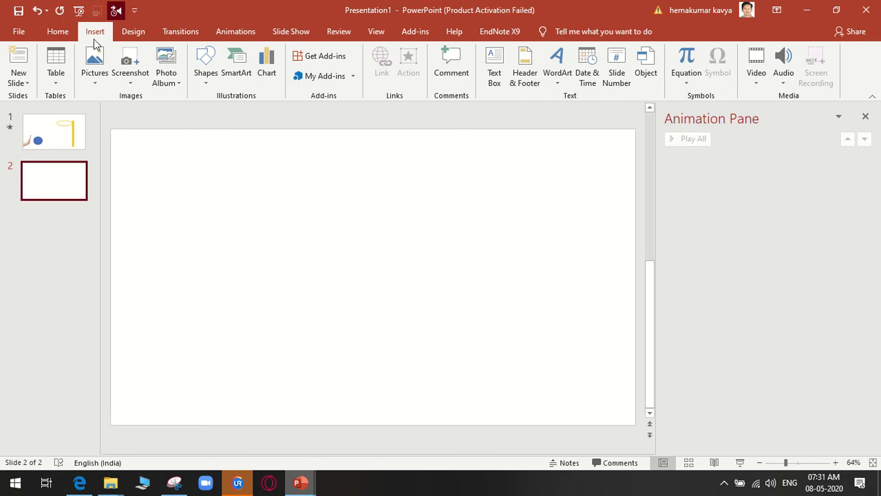
click(208, 77)
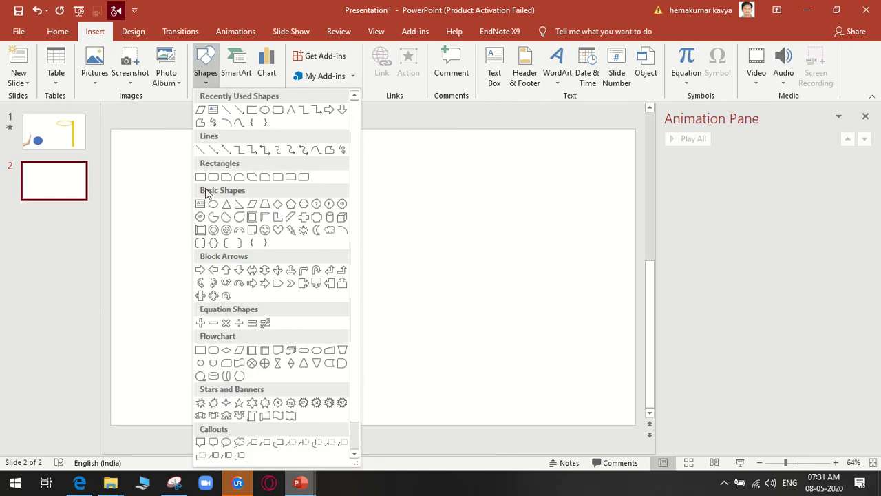
click(200, 177)
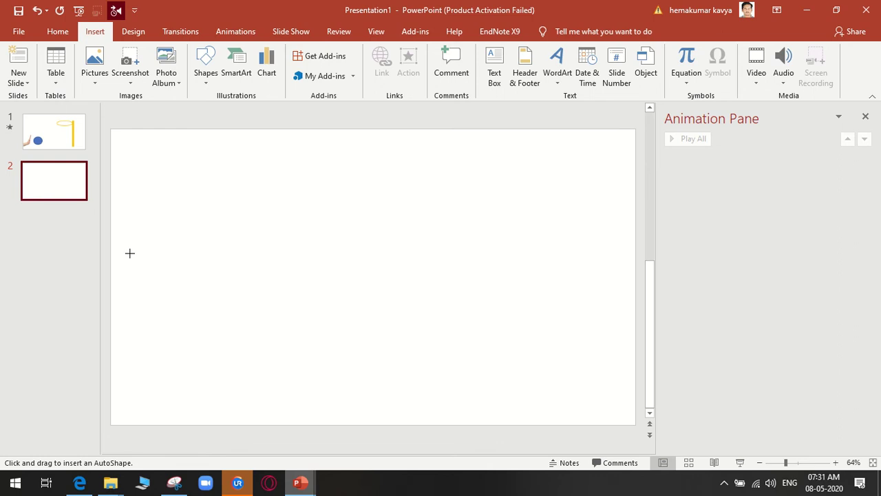
drag(129, 253, 247, 288)
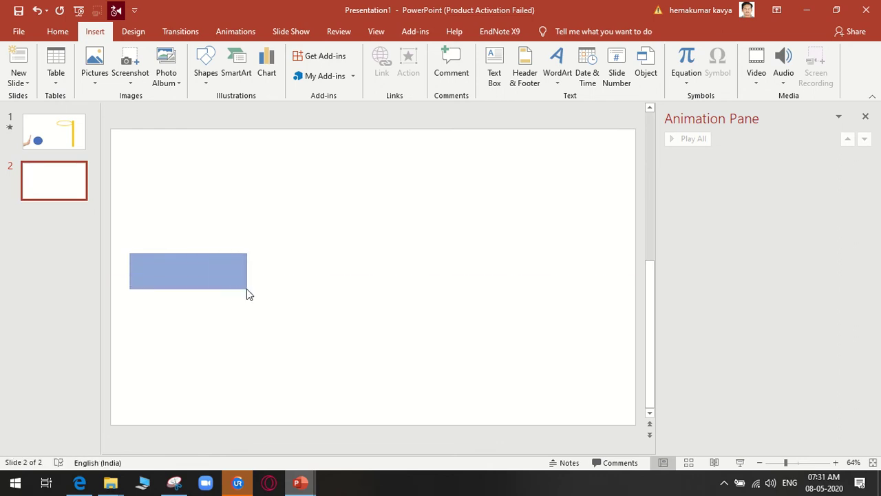
mouse_move(298, 482)
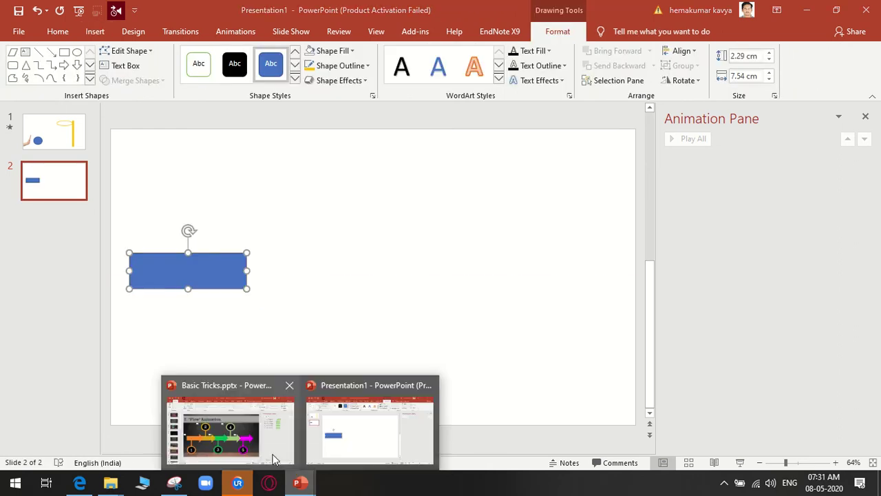
Compare with the reference deck, then give the rectangle Gold fill and No Outline
click(272, 459)
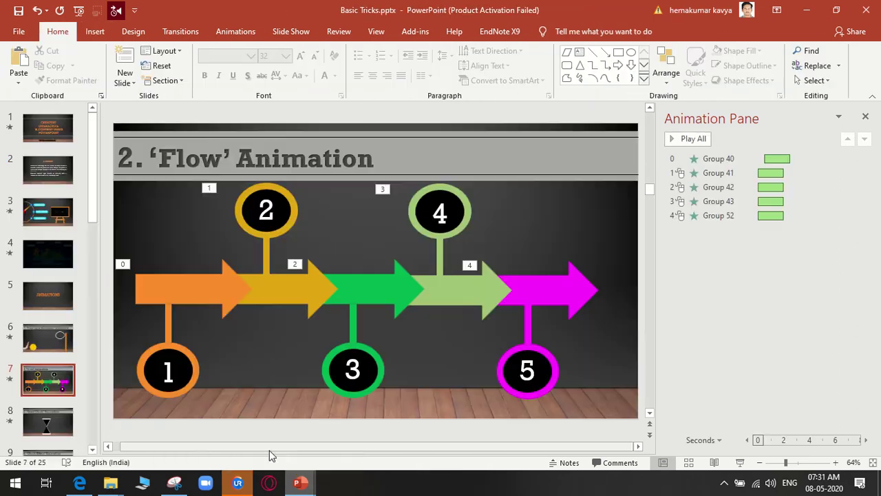
click(808, 10)
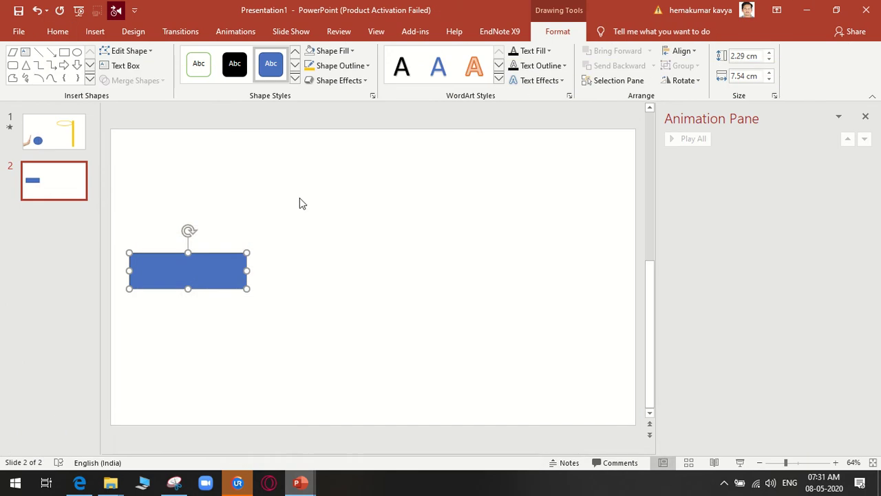
click(354, 69)
click(351, 176)
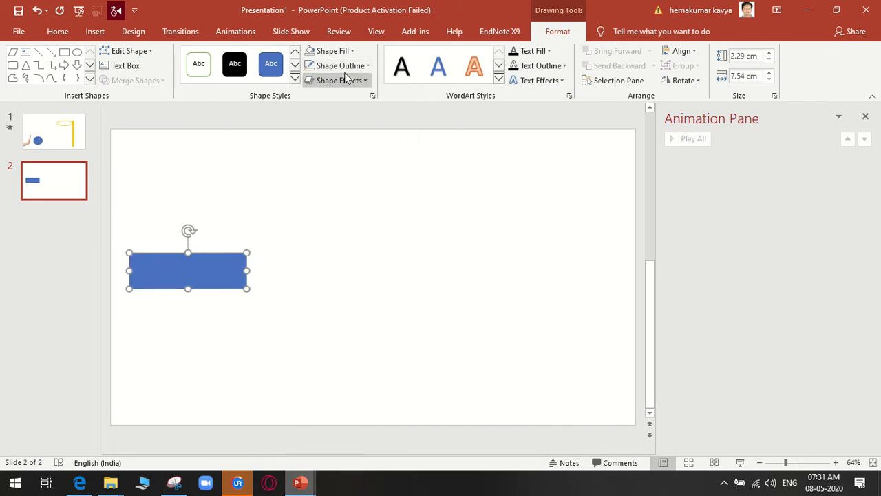
click(344, 51)
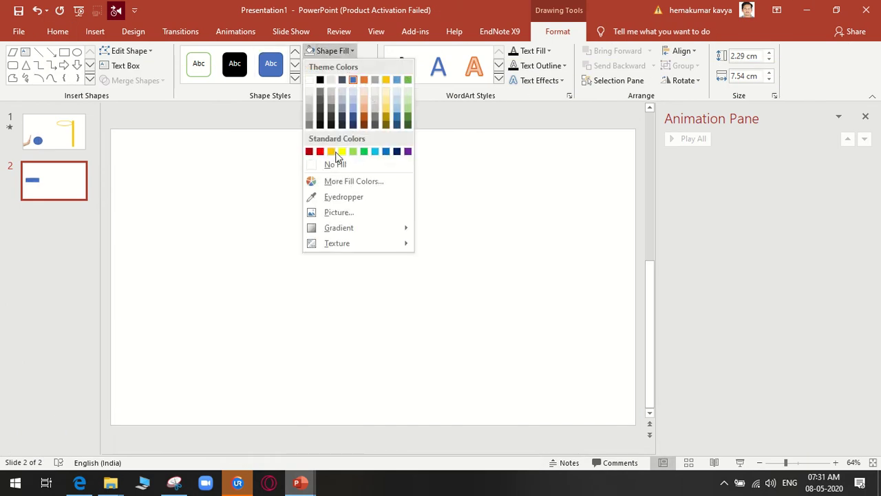
click(332, 152)
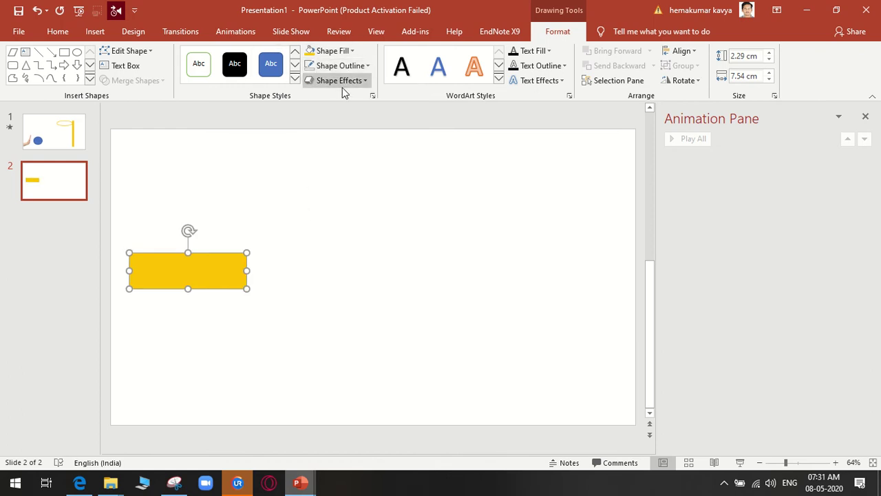
click(349, 293)
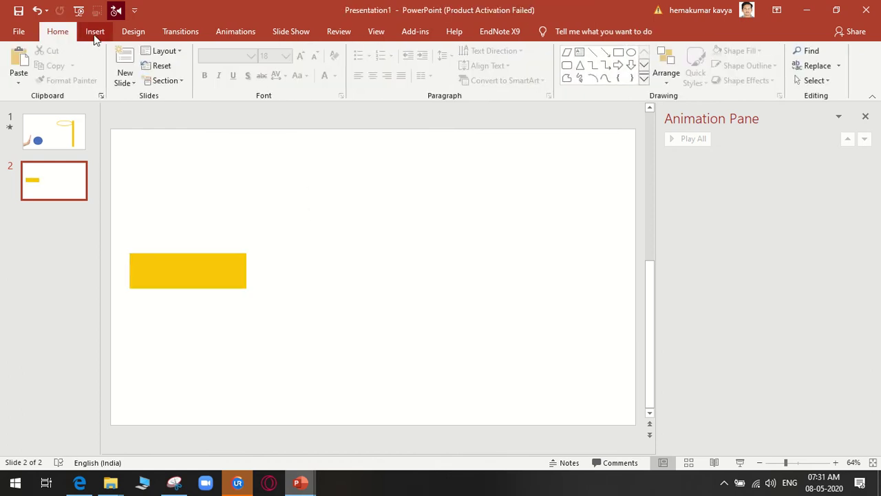
Draw a right block arrow and align it over the gold bar
click(95, 32)
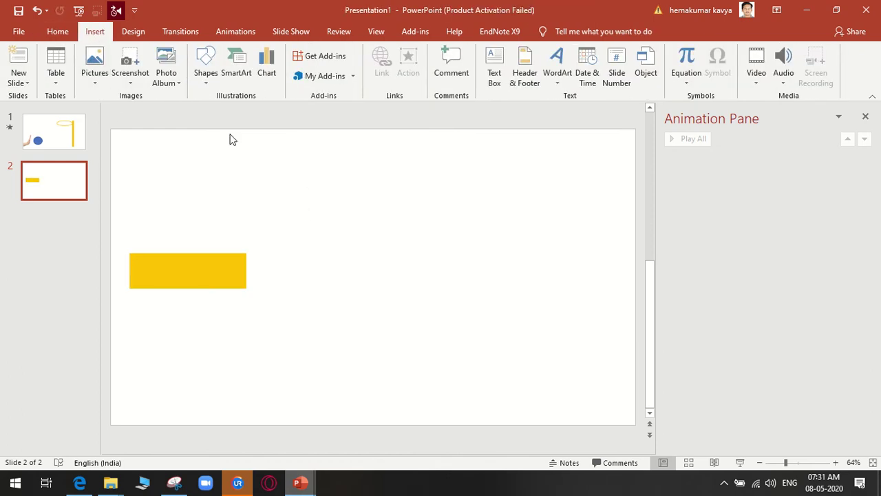
click(203, 74)
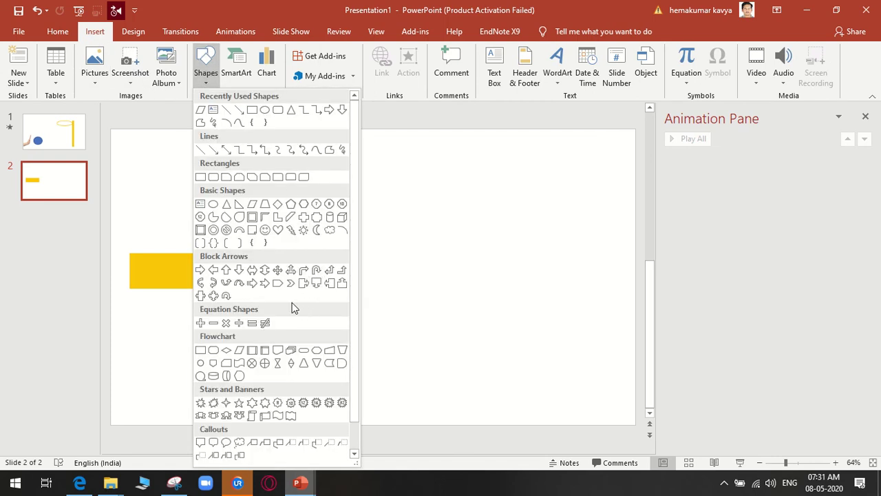
click(214, 270)
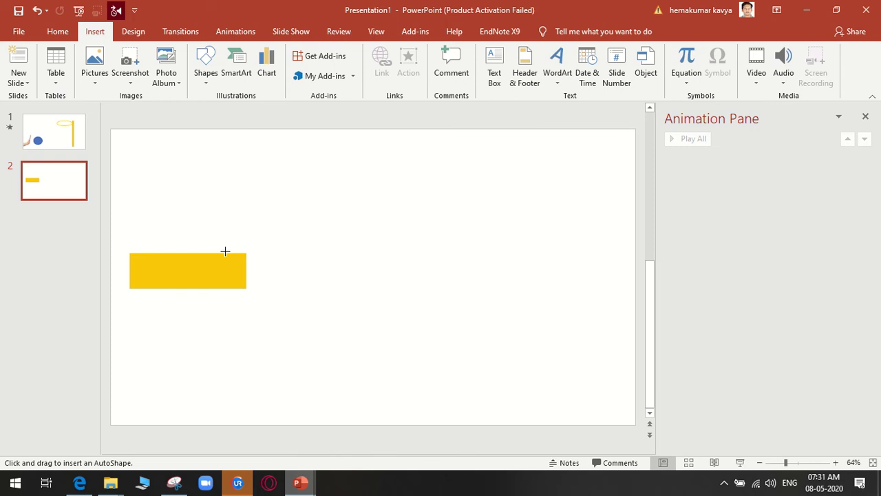
drag(225, 251, 316, 327)
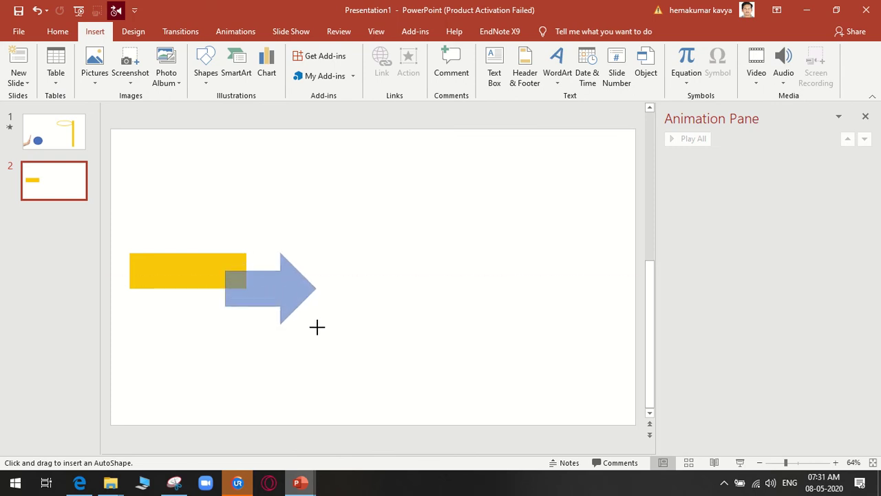
drag(282, 296, 279, 275)
drag(231, 253, 231, 254)
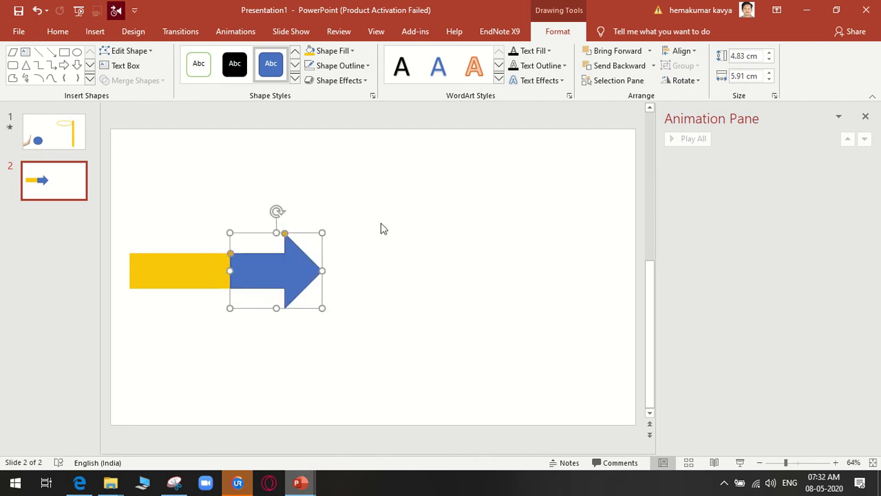
drag(298, 267, 277, 266)
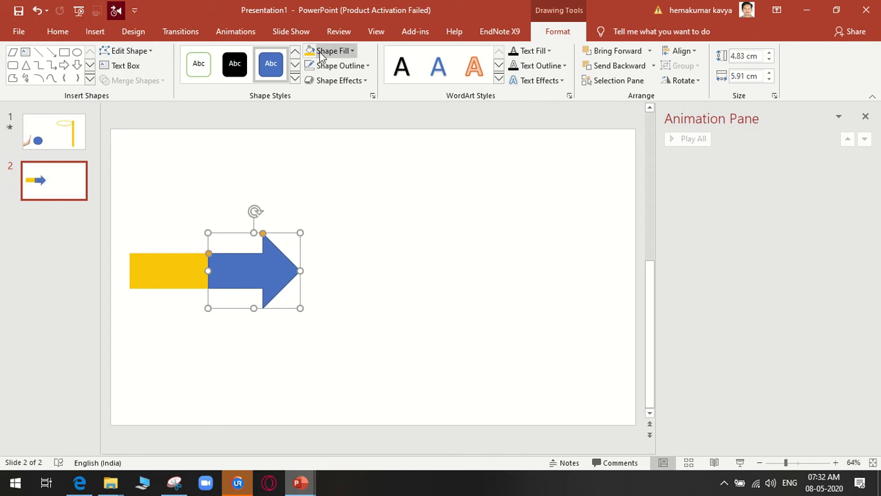
Delete the gold rectangle and stretch the arrow's tail further left
click(190, 271)
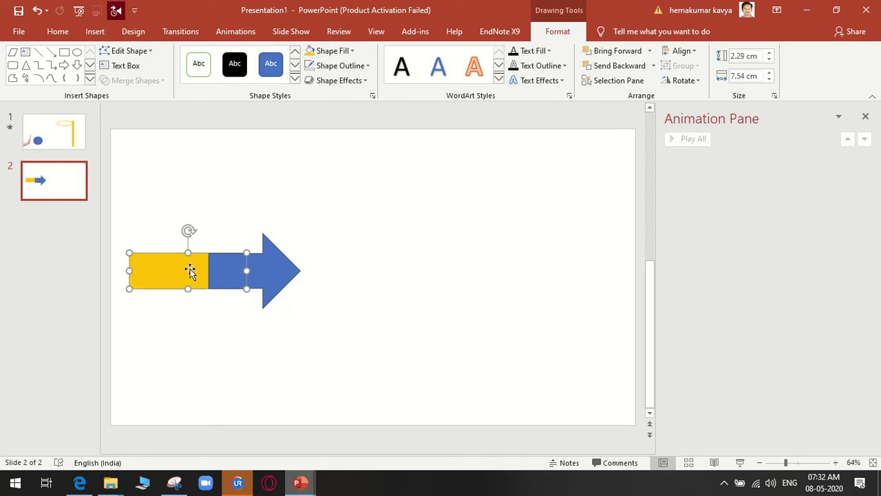
key(Delete)
click(209, 272)
mouse_move(206, 270)
mouse_down()
mouse_move(158, 270)
mouse_move(172, 276)
mouse_move(166, 269)
mouse_up()
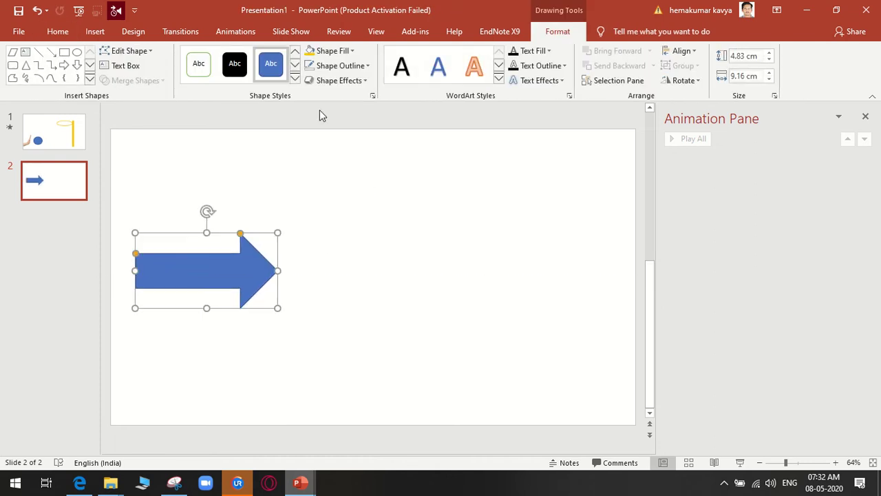
Give the arrow Gold fill and No Outline
click(332, 51)
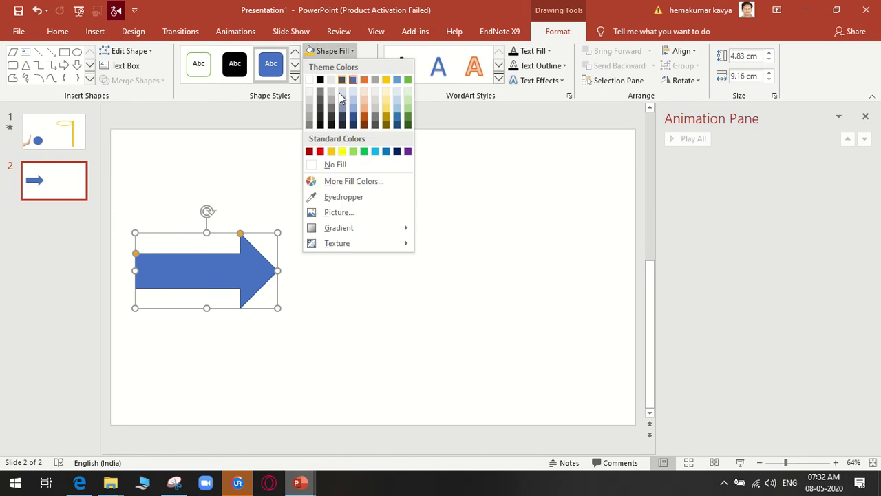
click(331, 152)
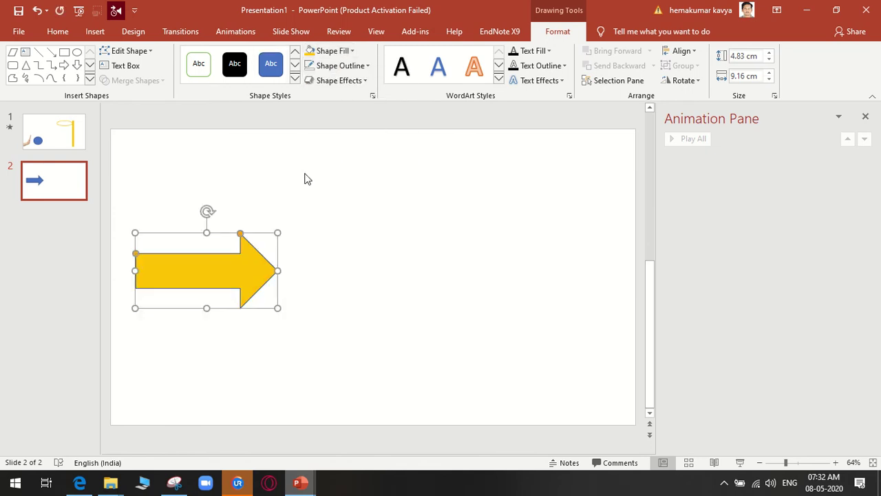
click(342, 66)
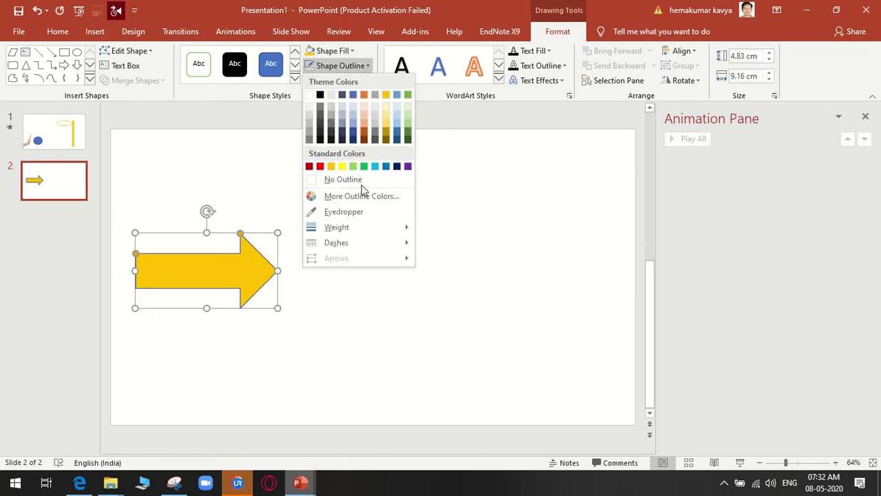
click(363, 179)
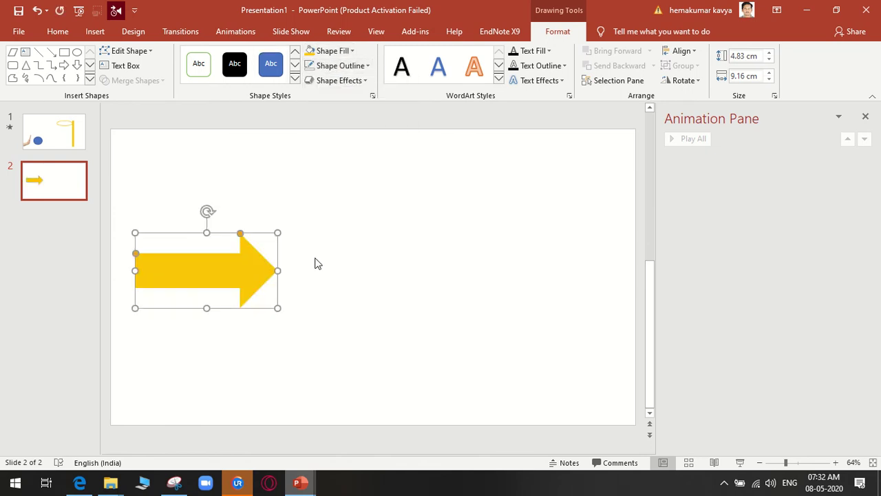
click(307, 362)
Draw a thin vertical rectangle below the arrow's left part
click(95, 31)
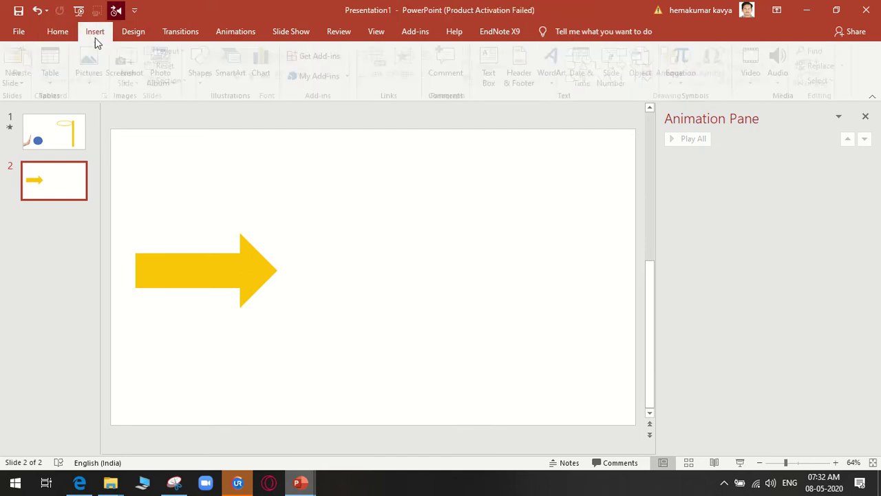
click(205, 76)
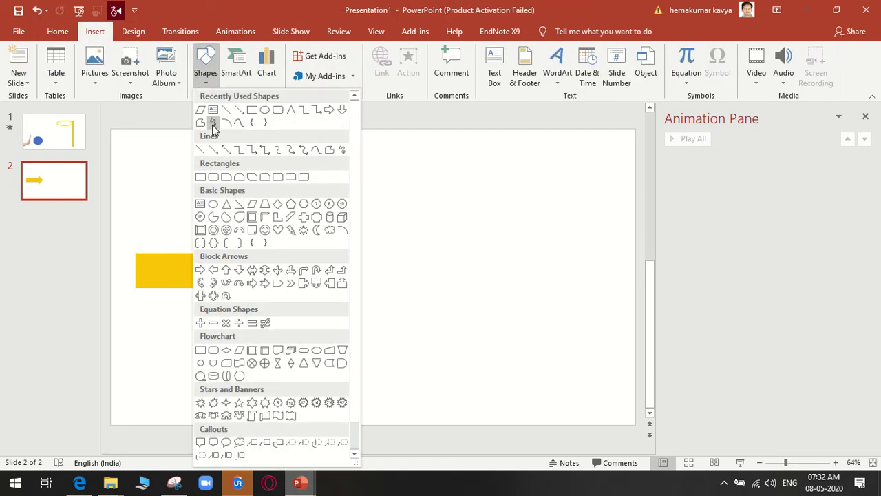
click(200, 177)
drag(180, 302, 187, 344)
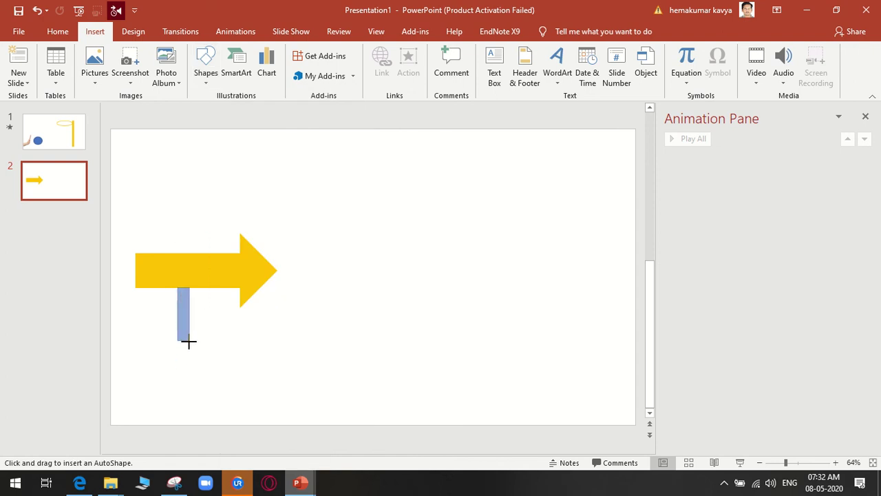
drag(187, 344, 187, 344)
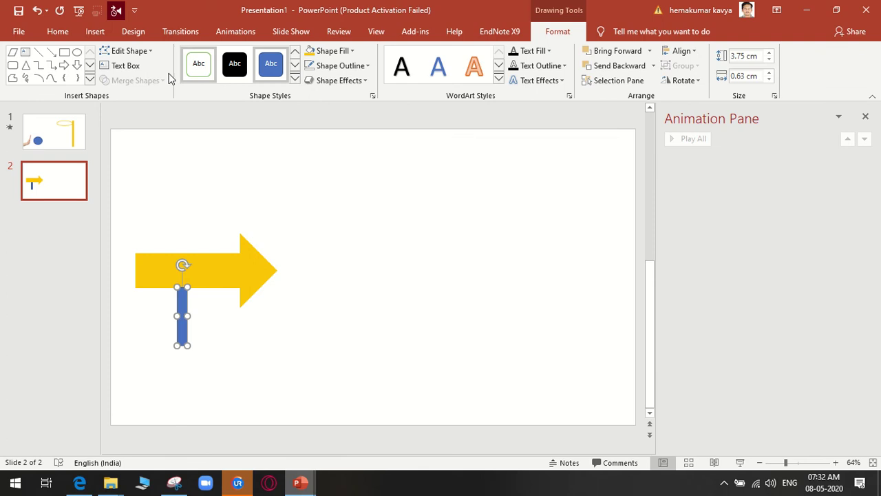
Remove the bar's outline and eyedropper the arrow's gold into its fill
click(342, 65)
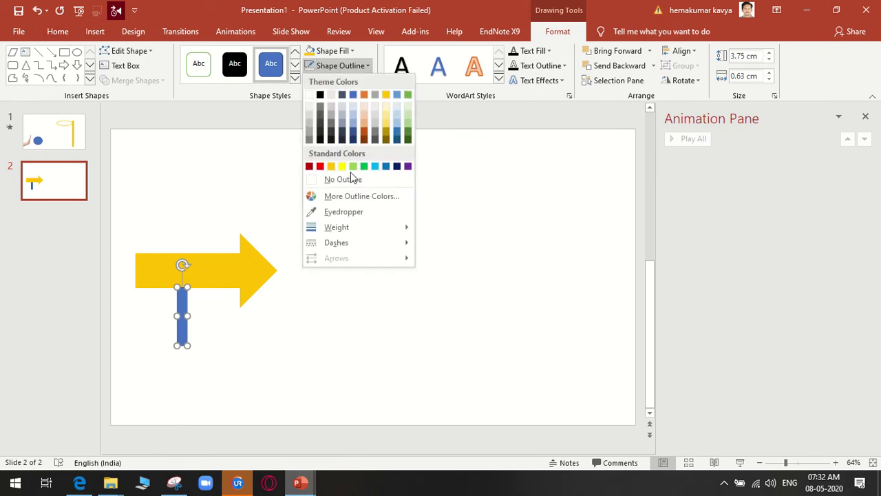
click(346, 180)
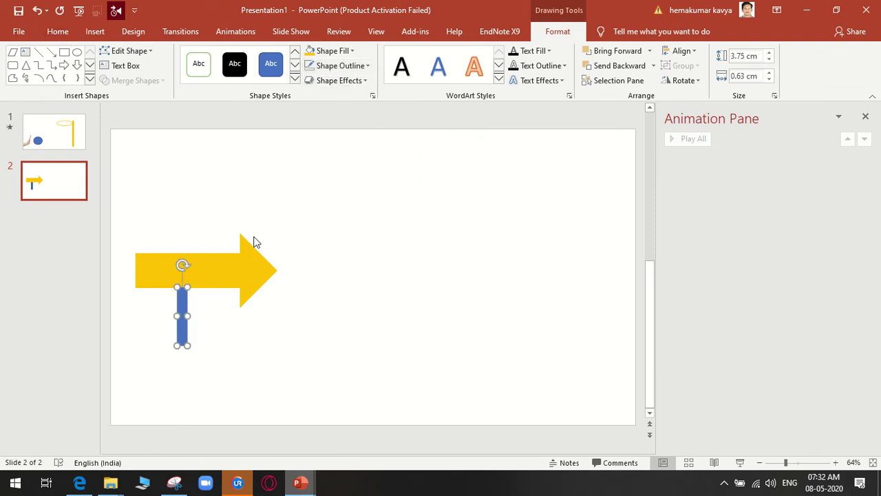
click(333, 52)
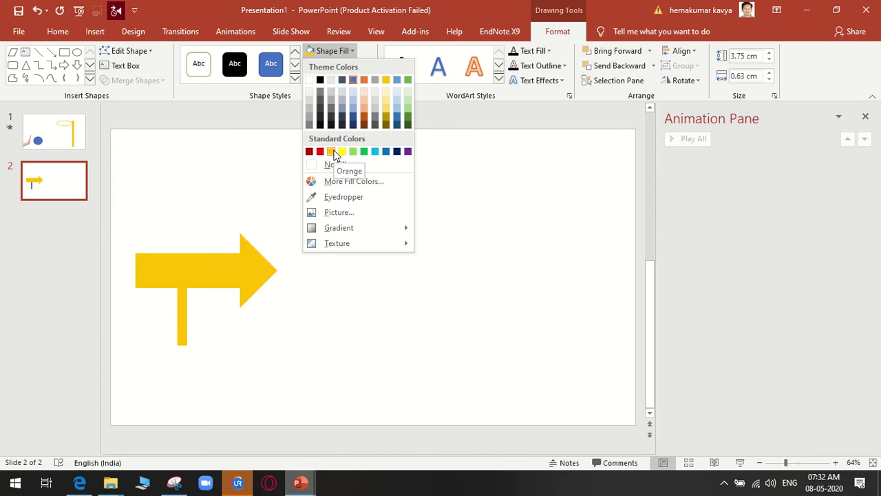
click(351, 197)
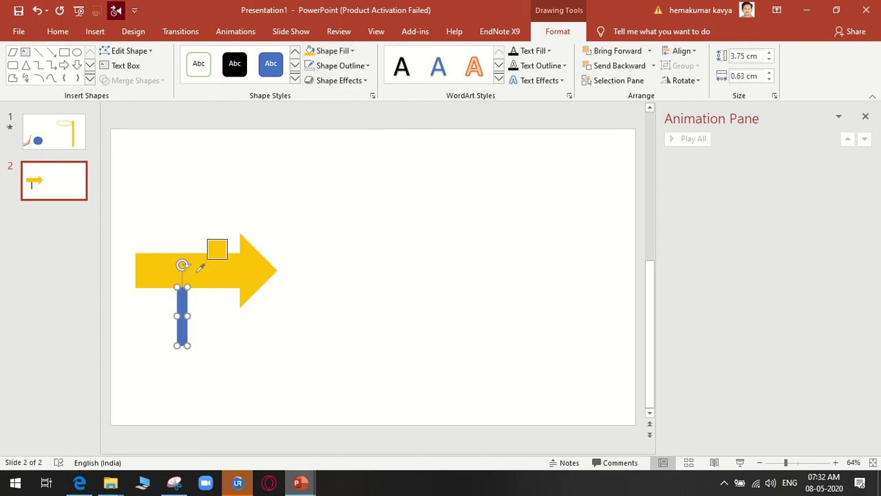
click(198, 269)
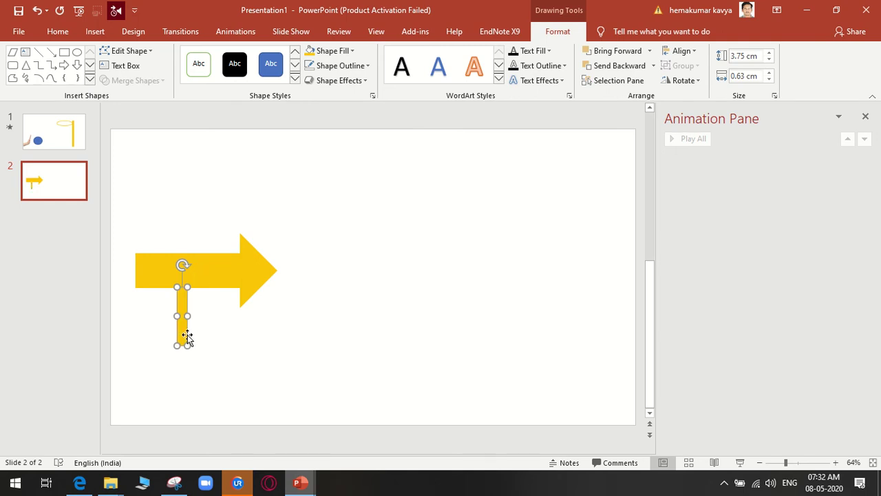
click(341, 65)
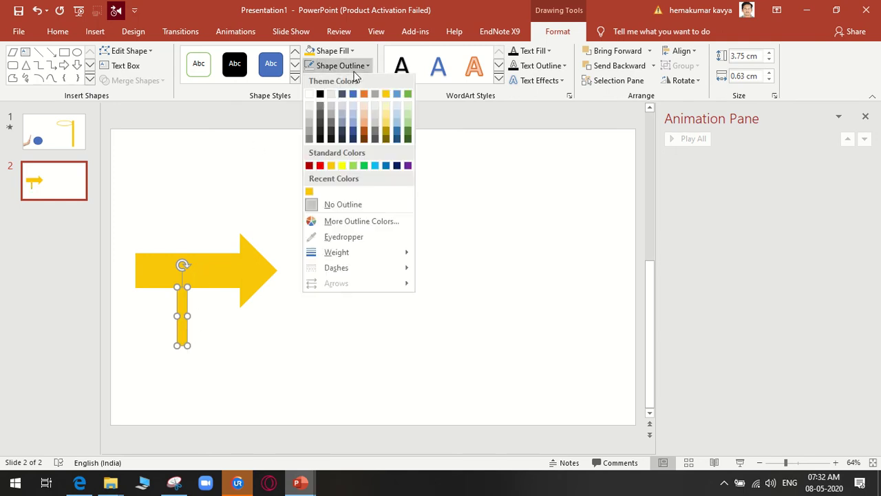
click(309, 322)
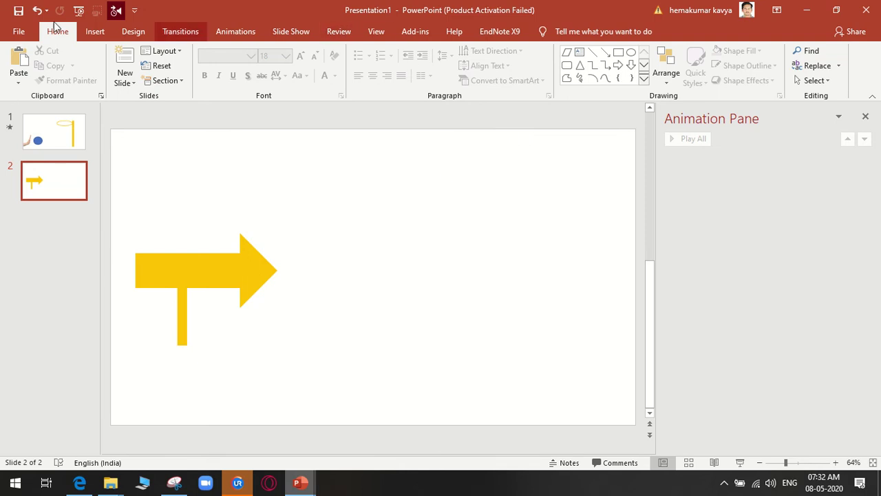
Draw a yellow circle with no outline and move it under the stem
click(94, 31)
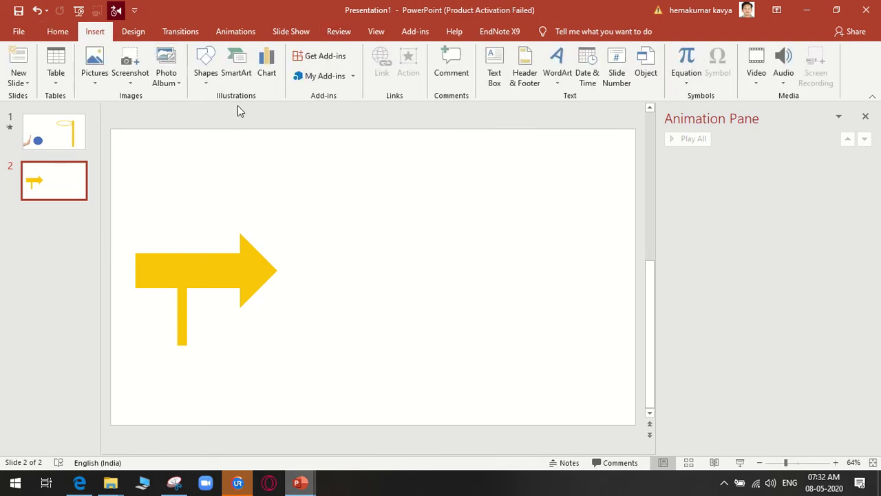
click(210, 79)
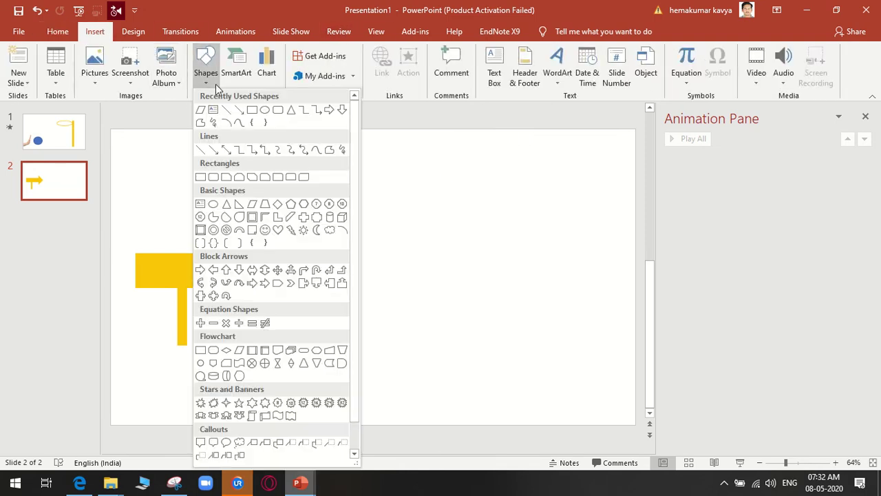
click(264, 110)
drag(383, 234, 461, 314)
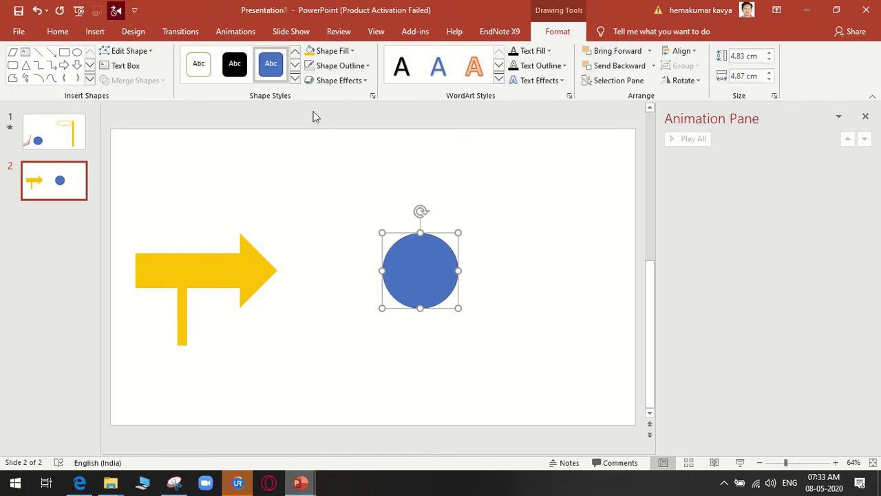
click(340, 68)
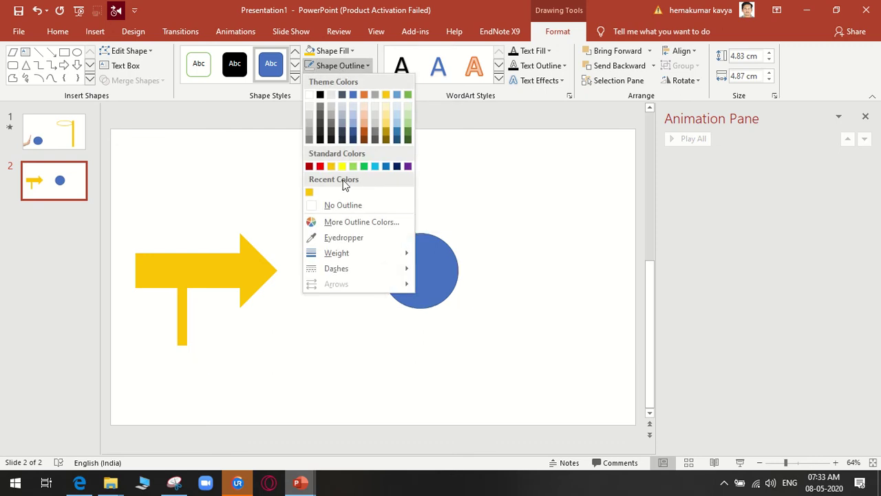
click(349, 206)
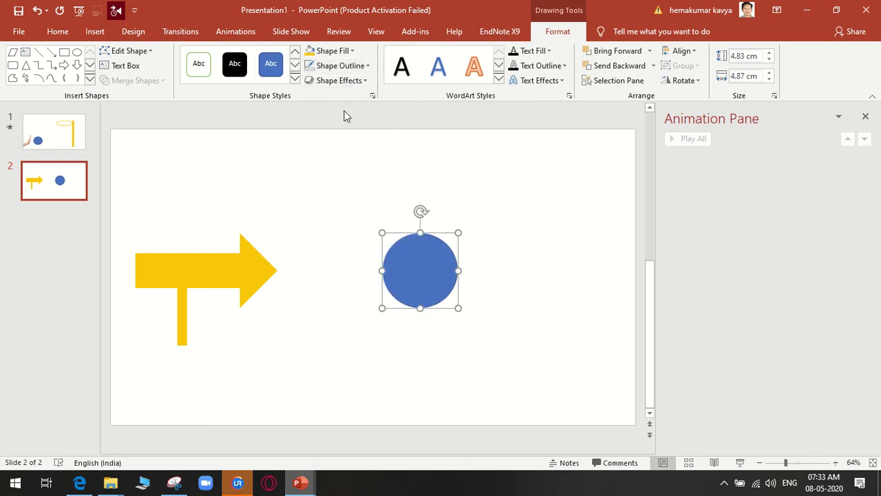
click(333, 51)
click(342, 151)
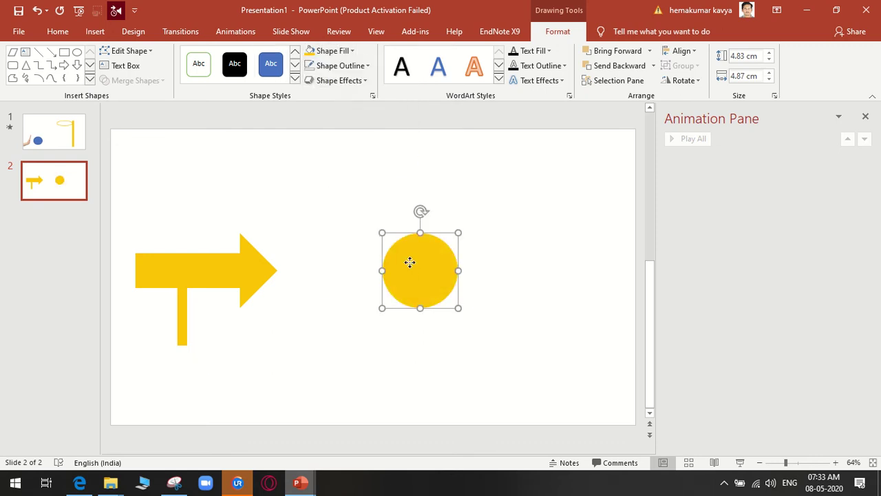
mouse_move(409, 262)
mouse_down()
mouse_move(155, 397)
mouse_move(172, 363)
mouse_up()
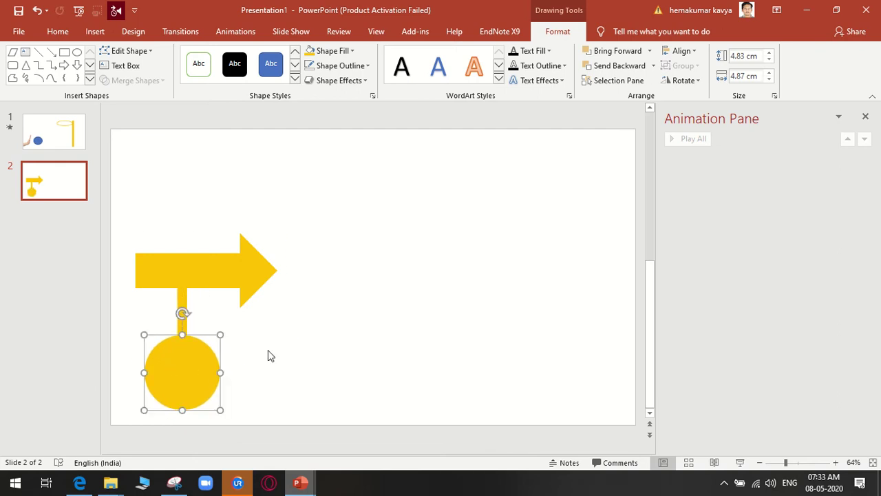
Paste a smaller copy of the circle, fill it black, and centre it inside
key(ctrl+c)
key(ctrl+v)
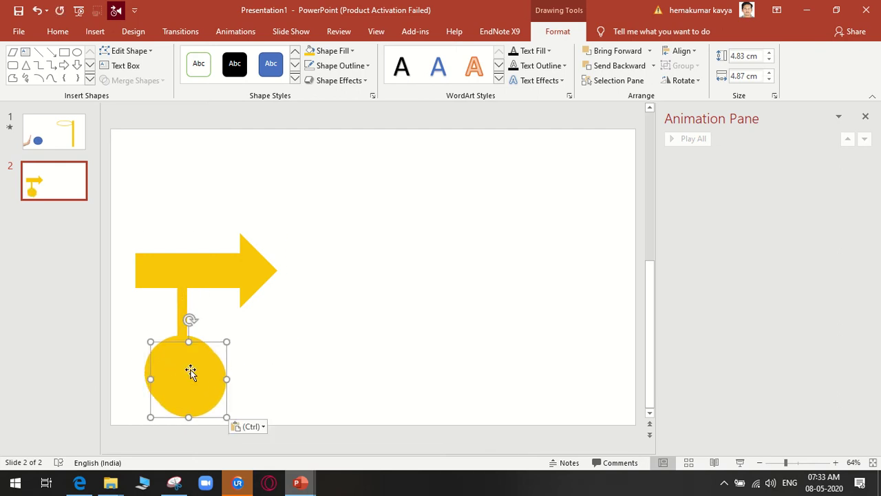
drag(191, 370, 270, 363)
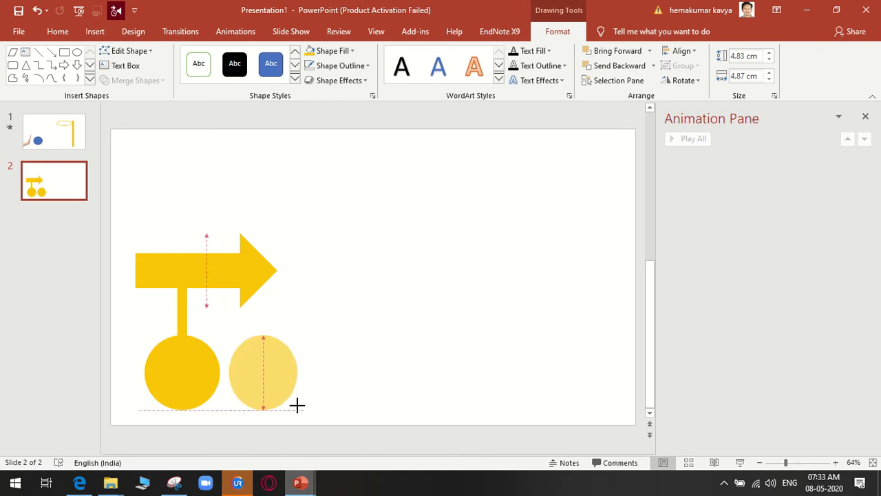
mouse_move(305, 409)
mouse_down()
mouse_move(289, 393)
mouse_move(195, 397)
mouse_move(277, 387)
mouse_up()
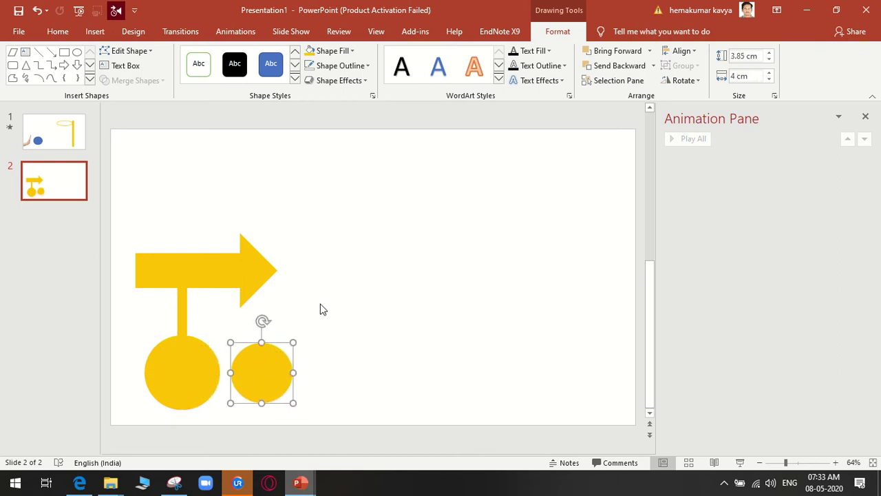
click(350, 50)
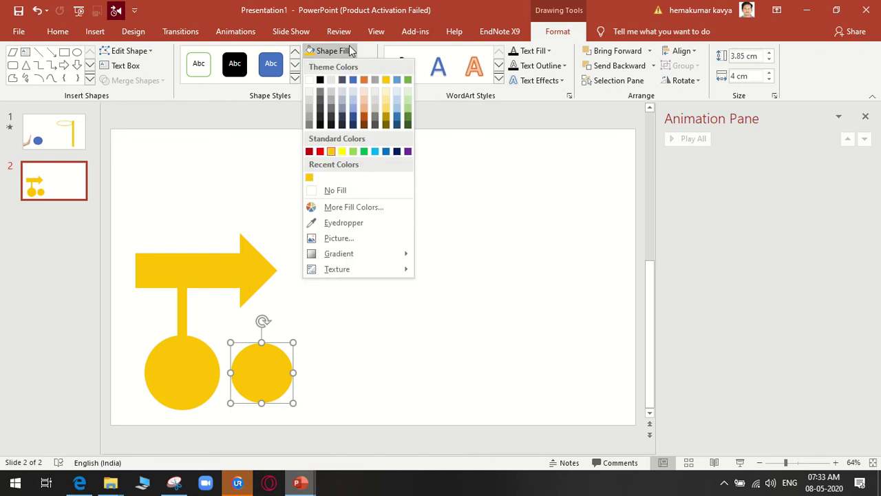
click(320, 79)
mouse_move(268, 372)
mouse_down()
mouse_move(187, 372)
mouse_move(190, 365)
mouse_up()
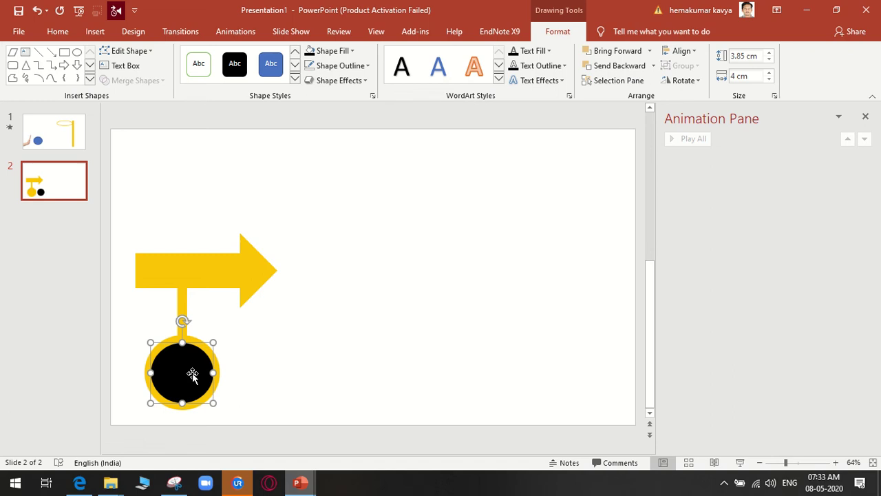
click(413, 359)
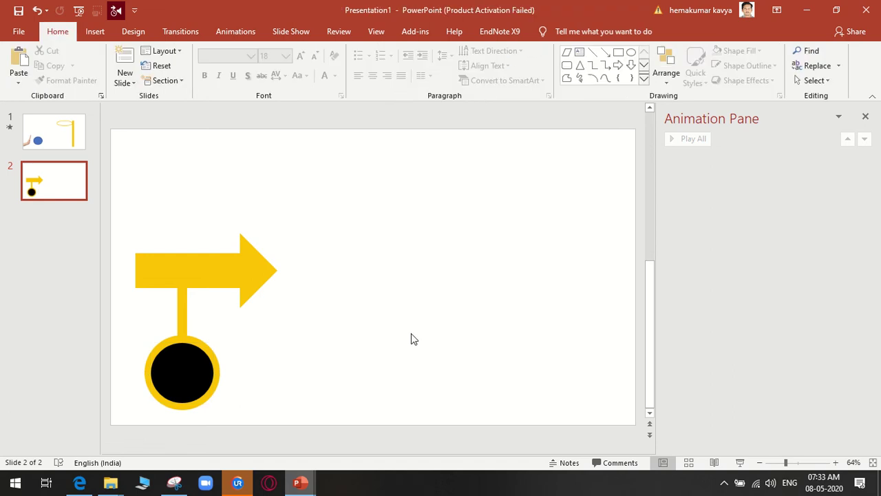
Group the arrow, stem and circles, then duplicate the group overlapping to the right
click(217, 273)
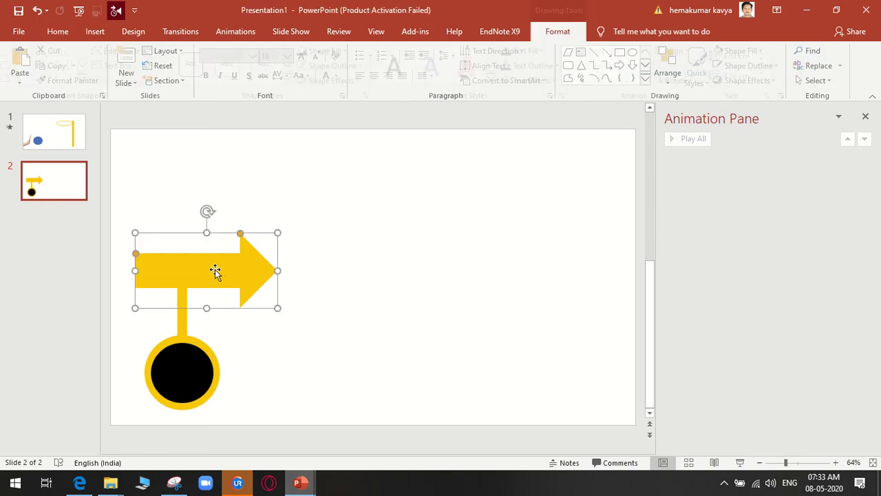
shift+click(184, 324)
shift+click(212, 370)
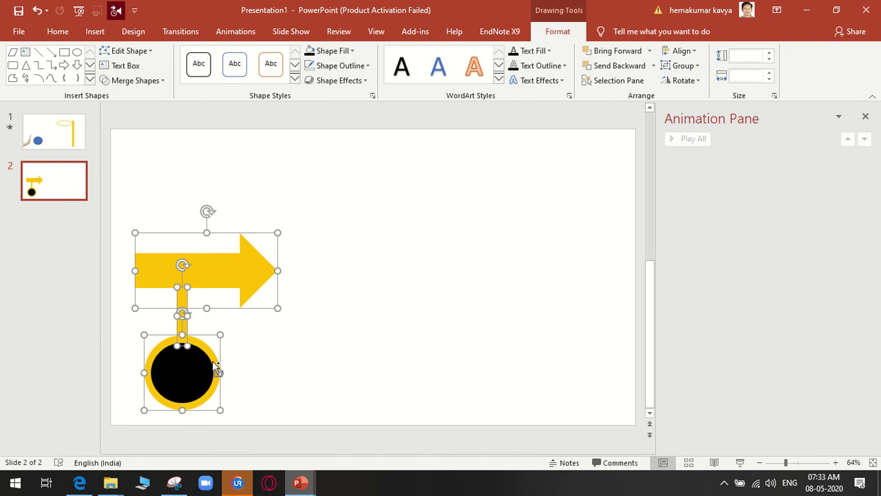
shift+click(205, 370)
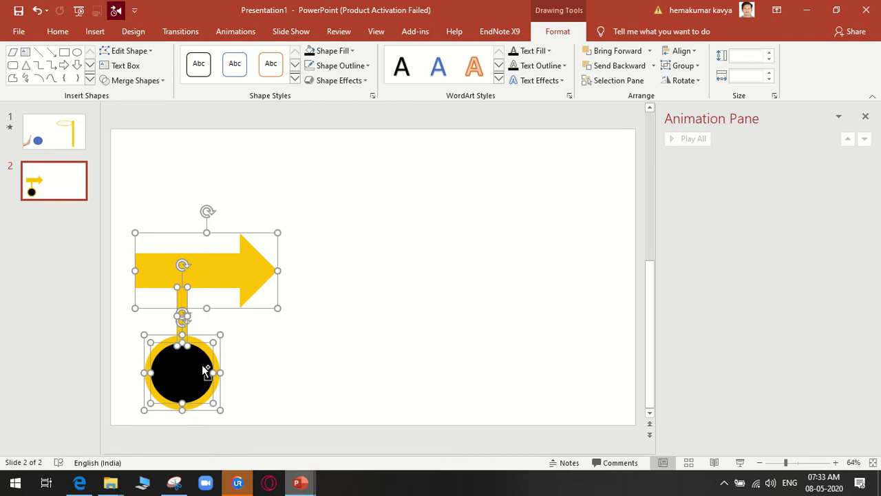
key(ctrl+g)
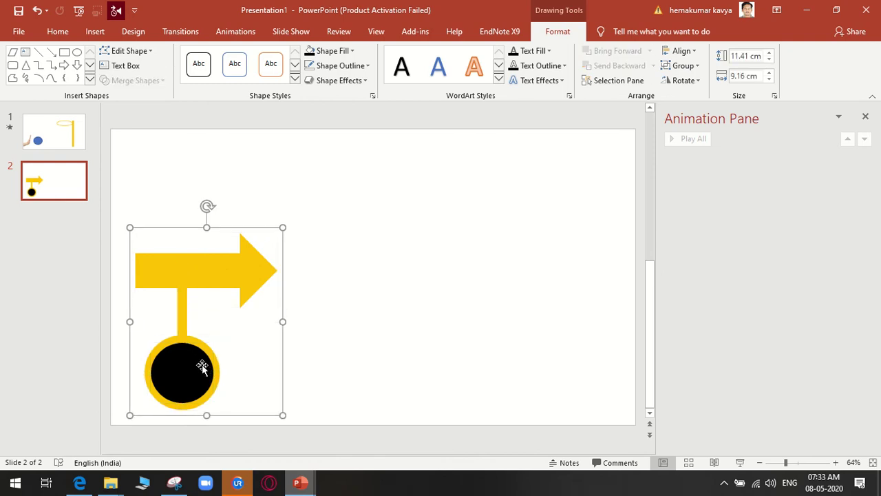
key(ctrl+d)
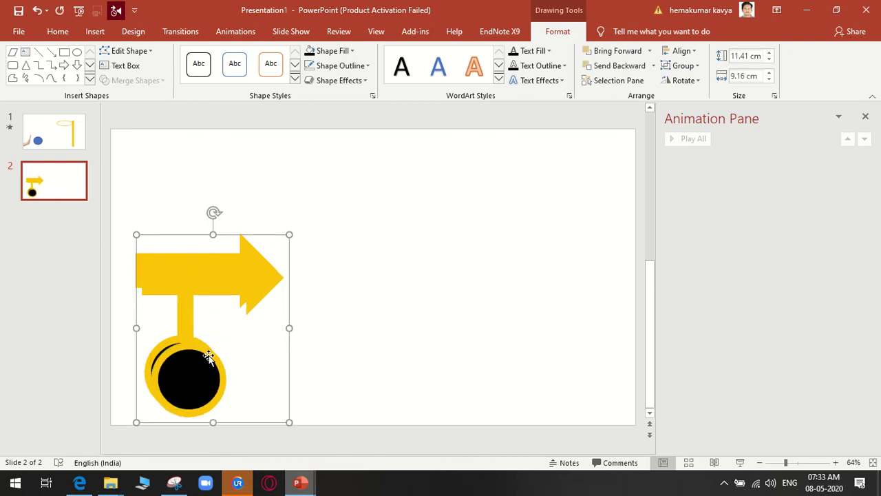
drag(230, 288, 322, 282)
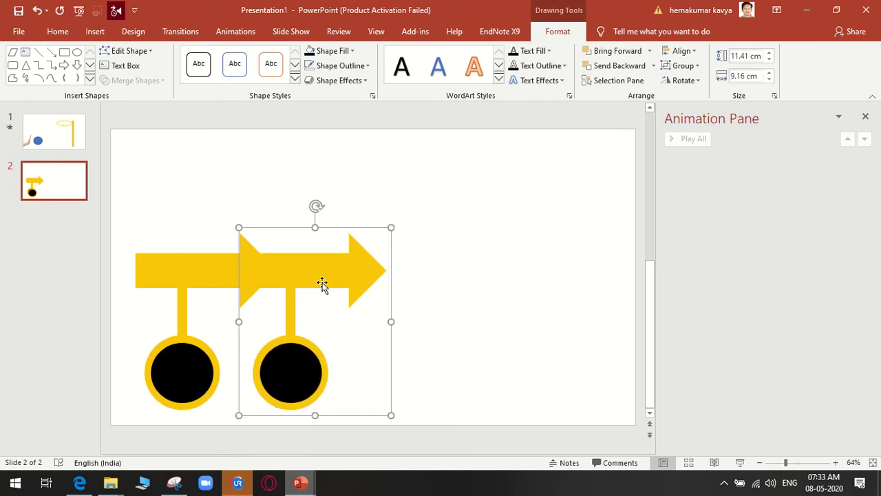
Fill the copied group green, nudge it left, and select its inner circle
click(353, 55)
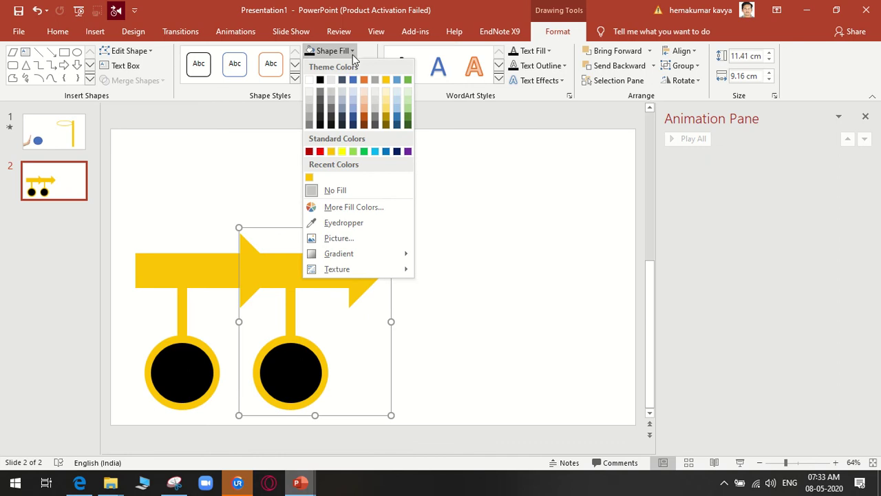
click(364, 151)
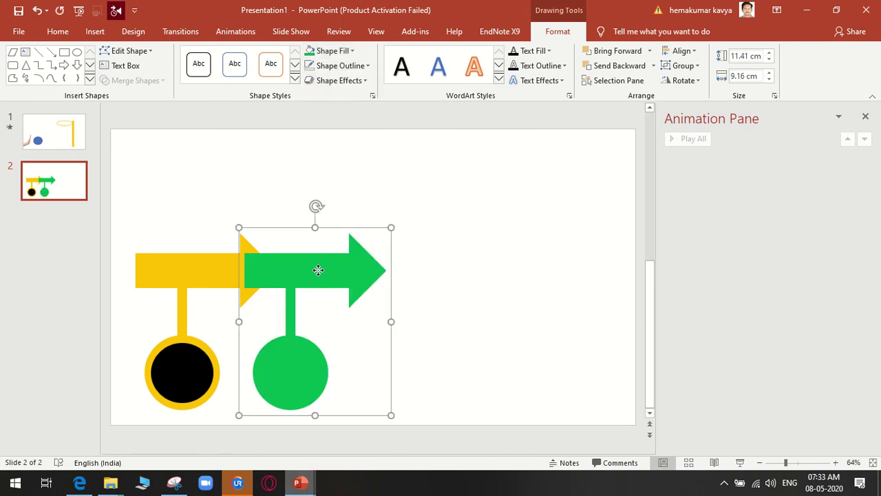
drag(321, 268, 315, 268)
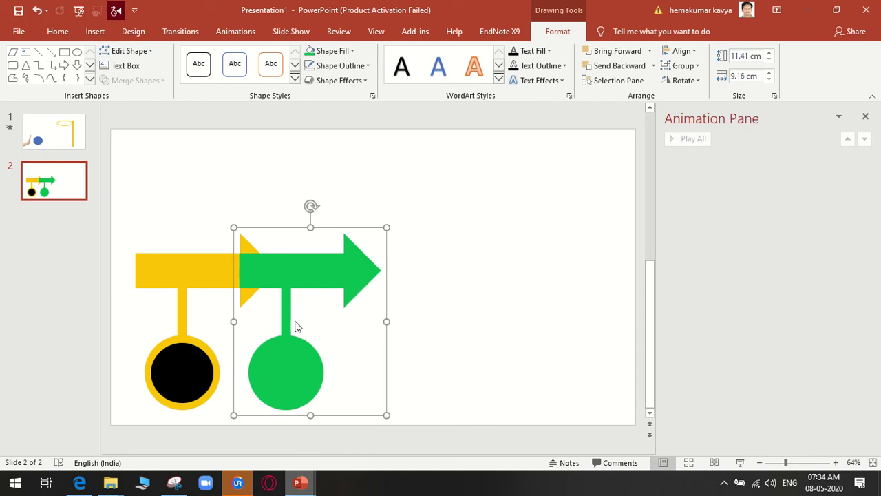
click(291, 367)
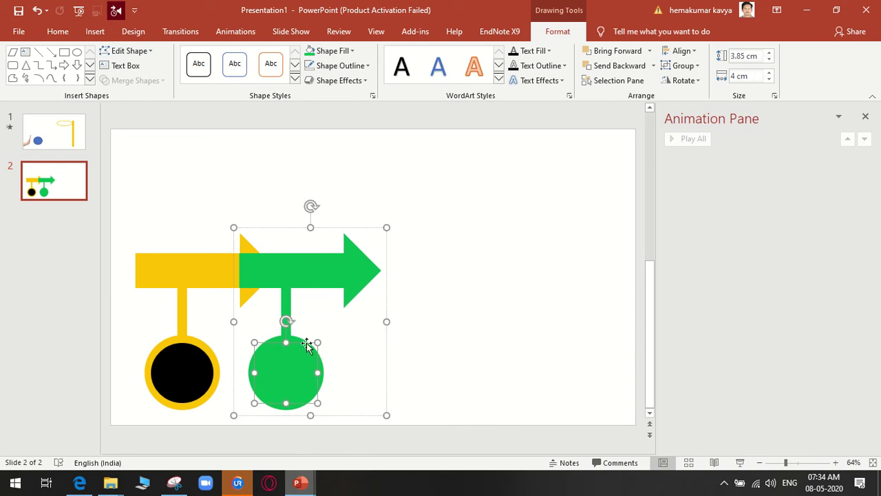
click(342, 55)
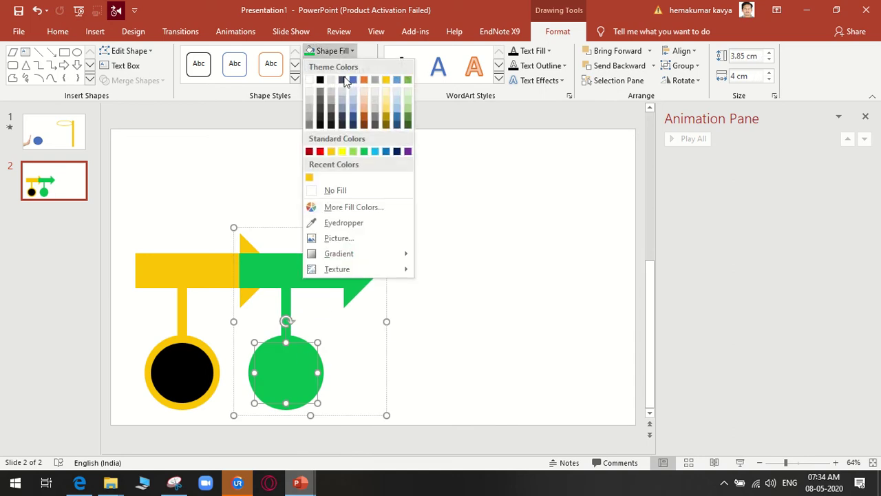
Fill the green group's inner circle black and ungroup the green group
click(321, 82)
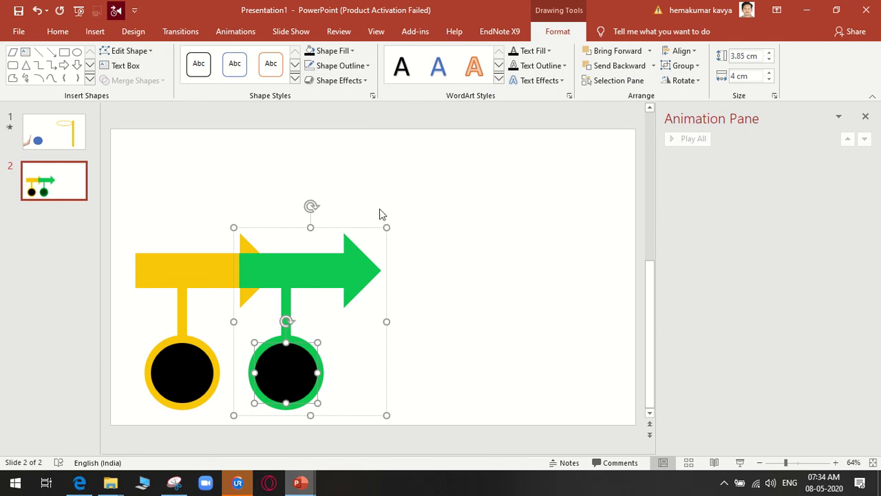
click(419, 328)
click(288, 326)
click(288, 326)
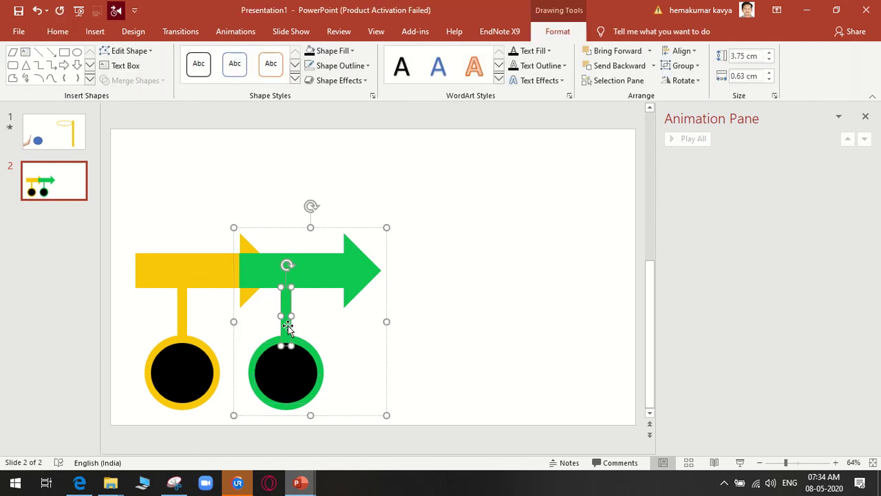
click(334, 267)
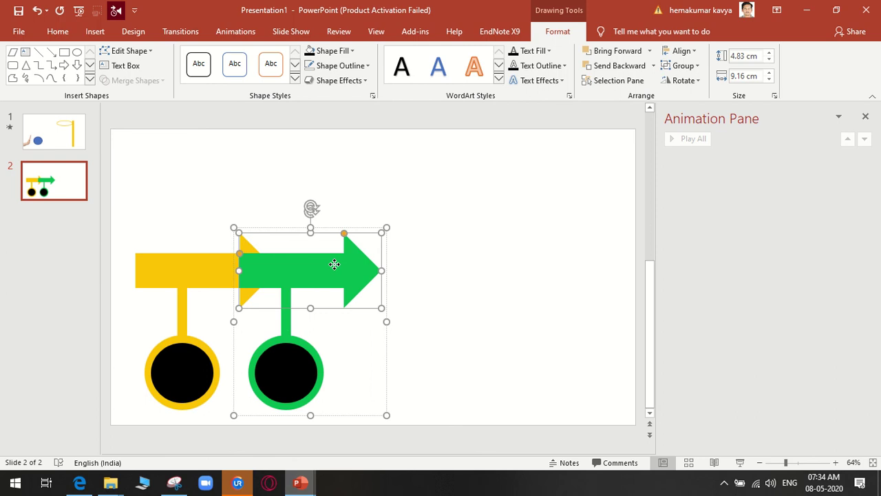
right_click(333, 267)
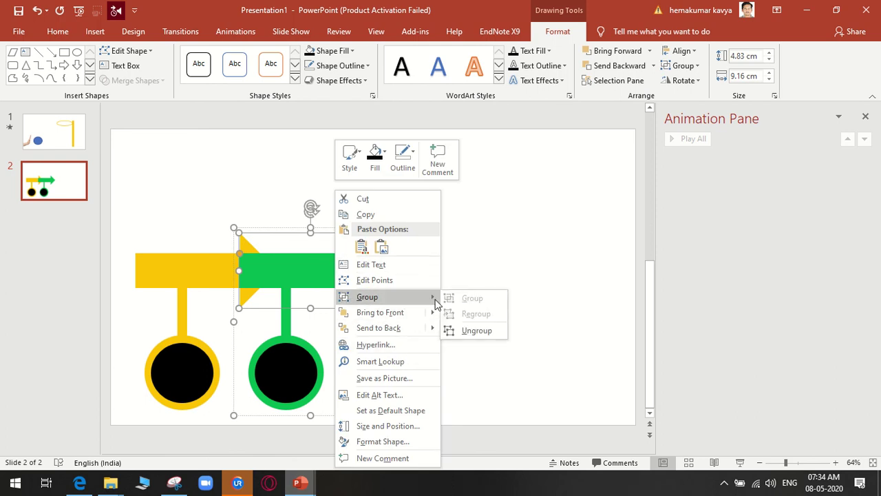
click(478, 328)
click(483, 334)
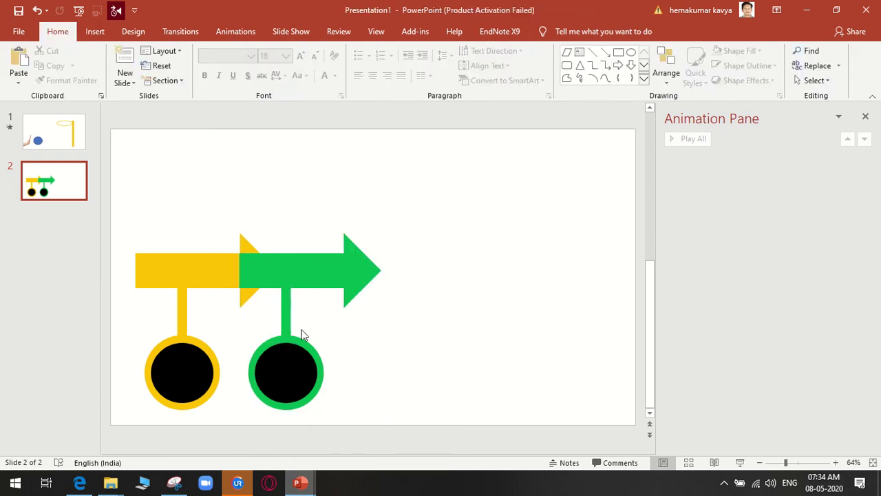
Move the green stem, green circle and black circle above the arrow
drag(287, 321, 307, 233)
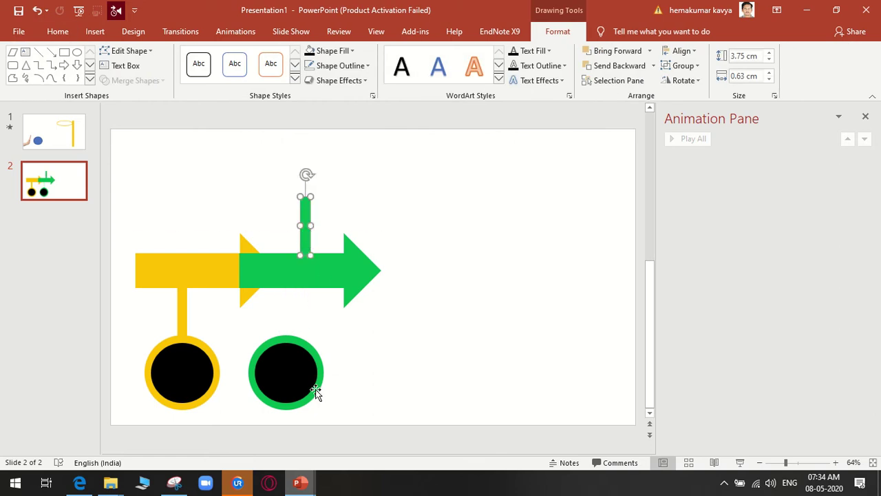
drag(315, 389, 333, 194)
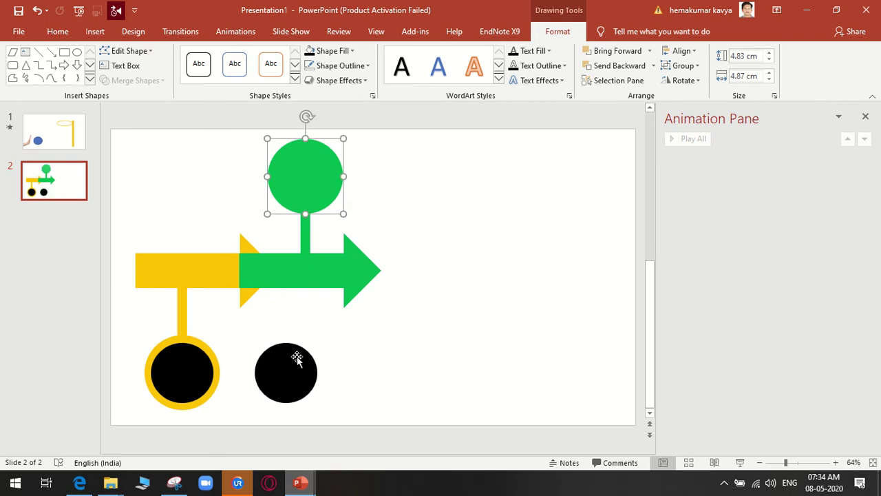
drag(296, 355, 315, 166)
click(417, 200)
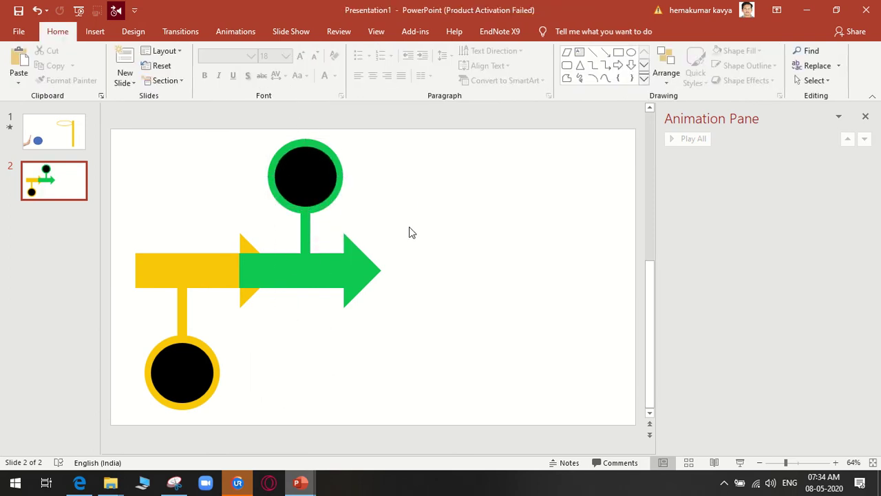
Send the green arrow behind the yellow arrow
click(310, 285)
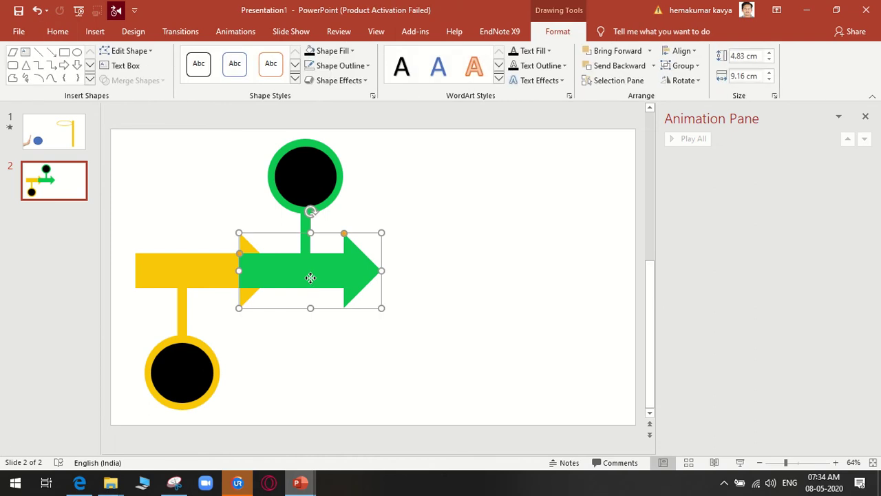
right_click(311, 277)
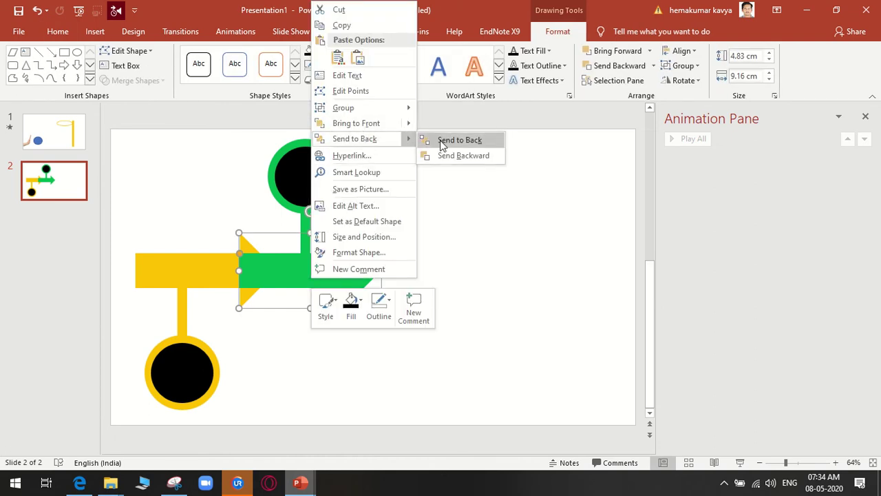
click(441, 142)
click(519, 348)
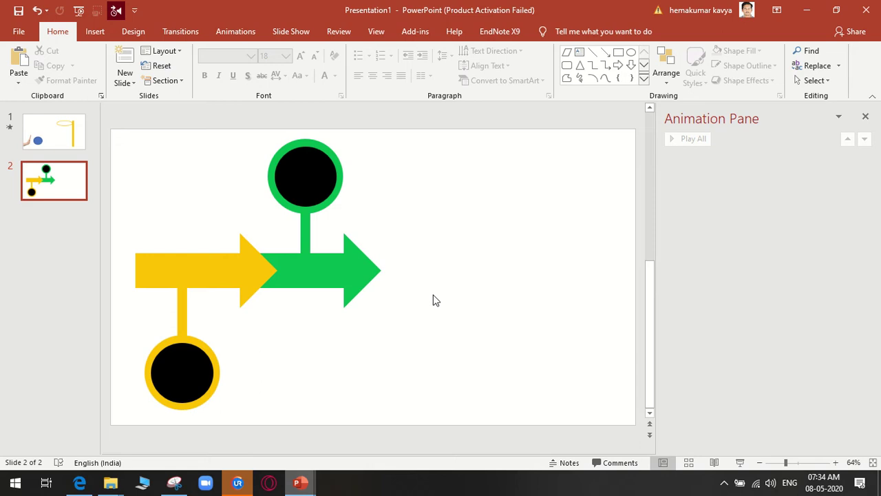
Group the green arrow, stem and both circles, then send the group to back
click(337, 278)
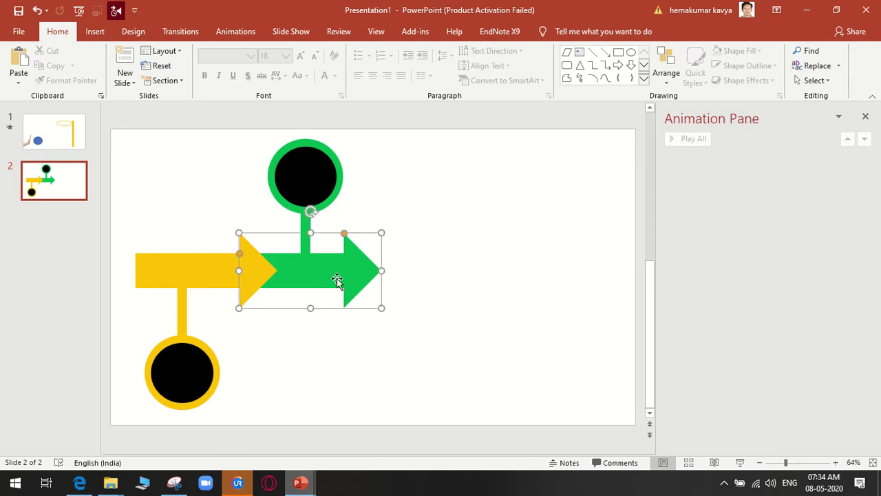
shift+click(305, 221)
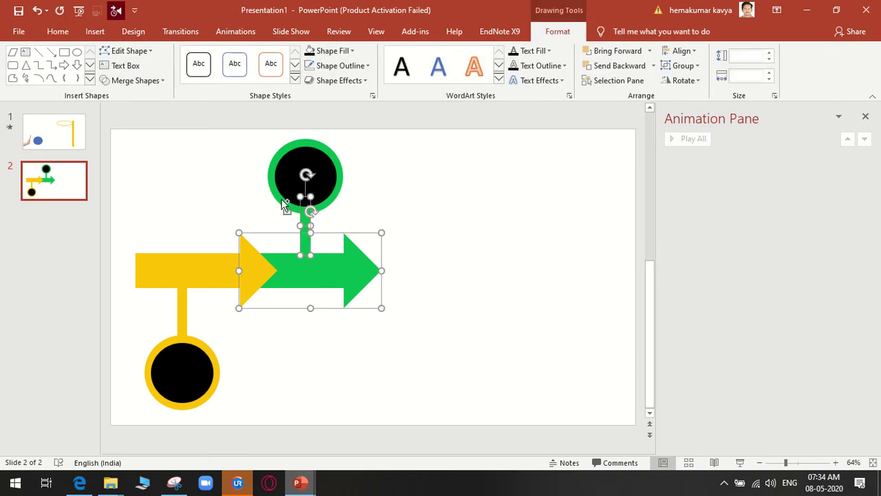
shift+click(285, 205)
shift+click(291, 187)
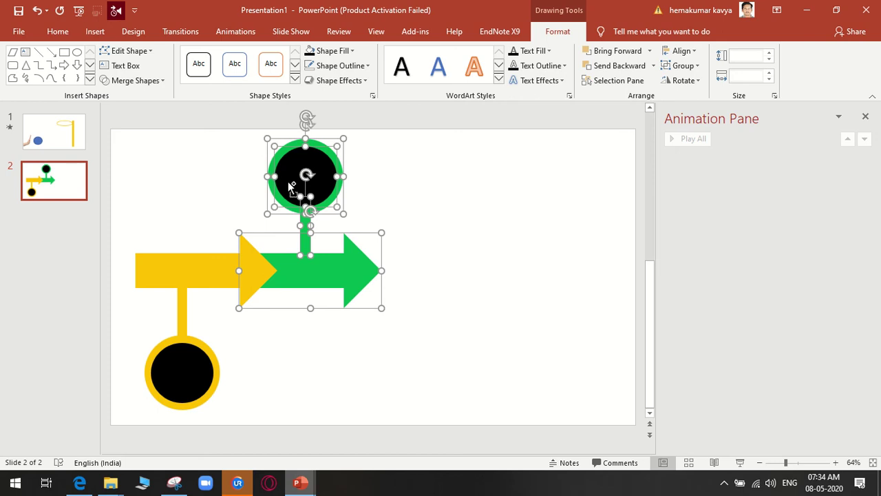
right_click(288, 181)
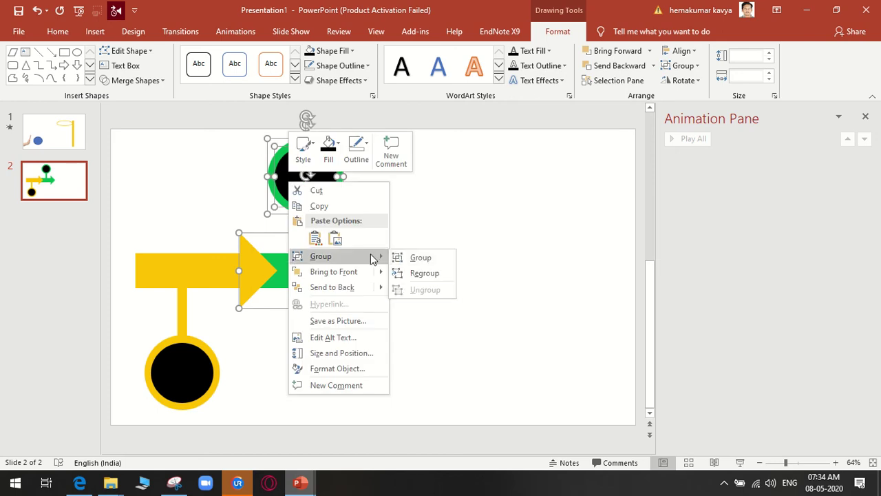
click(420, 256)
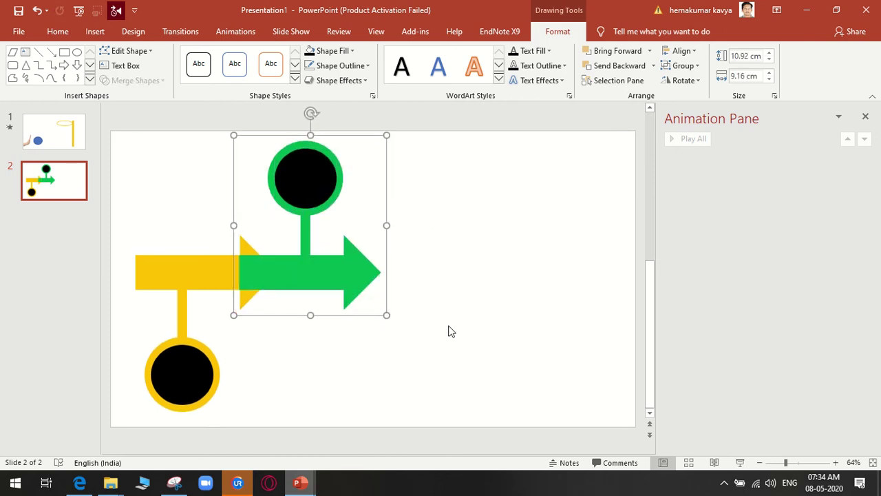
right_click(336, 286)
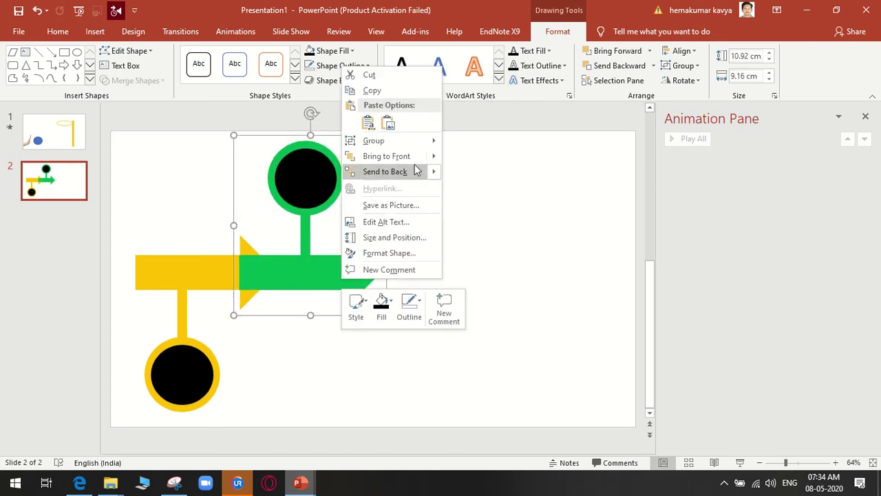
mouse_move(385, 171)
click(470, 173)
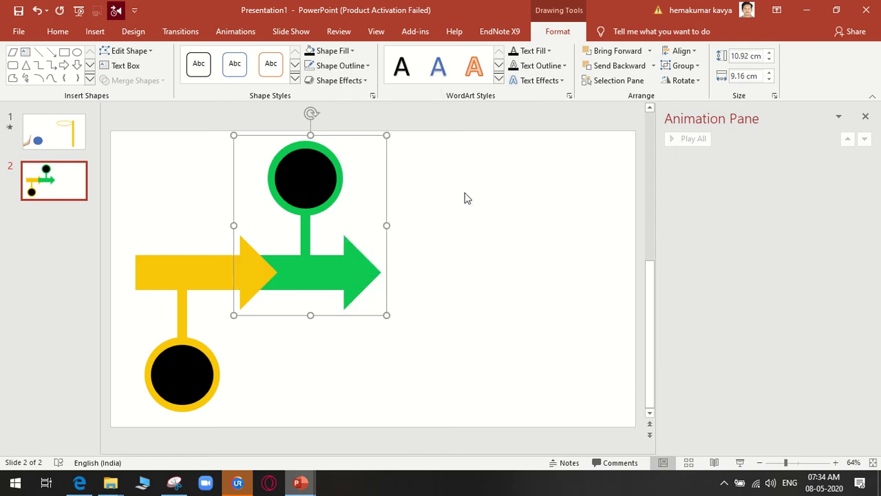
click(434, 315)
click(211, 271)
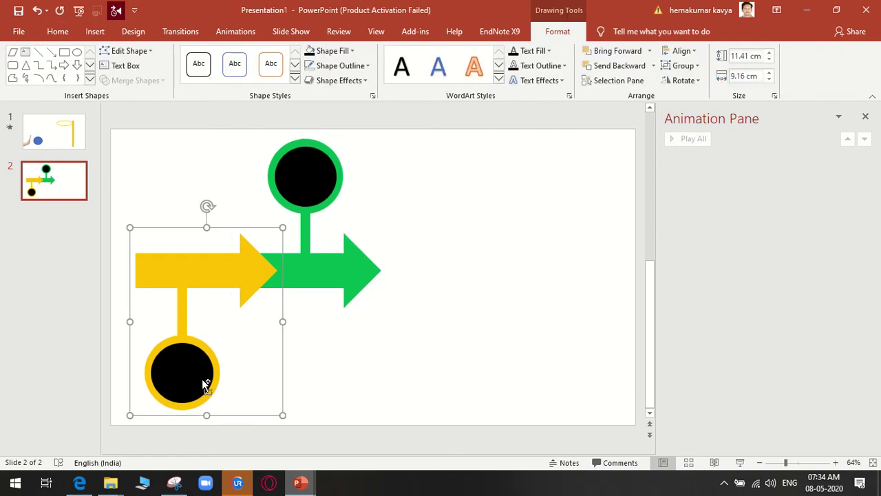
Duplicate the yellow group to the green arrow's tip, recolour it dark blue, send to back
key(ctrl+d)
drag(253, 287, 439, 278)
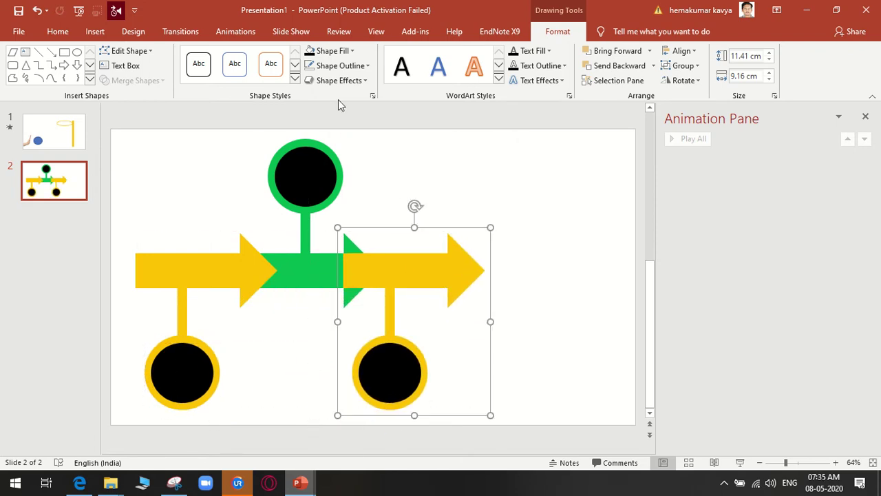
click(352, 52)
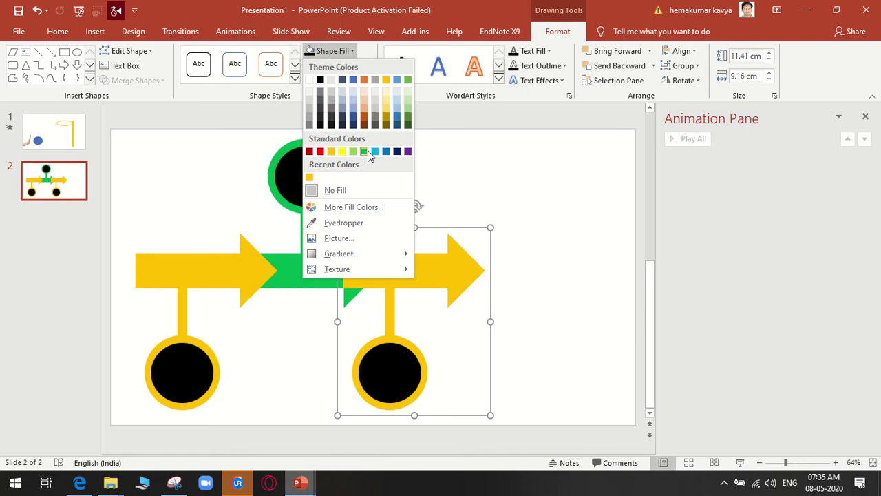
click(397, 151)
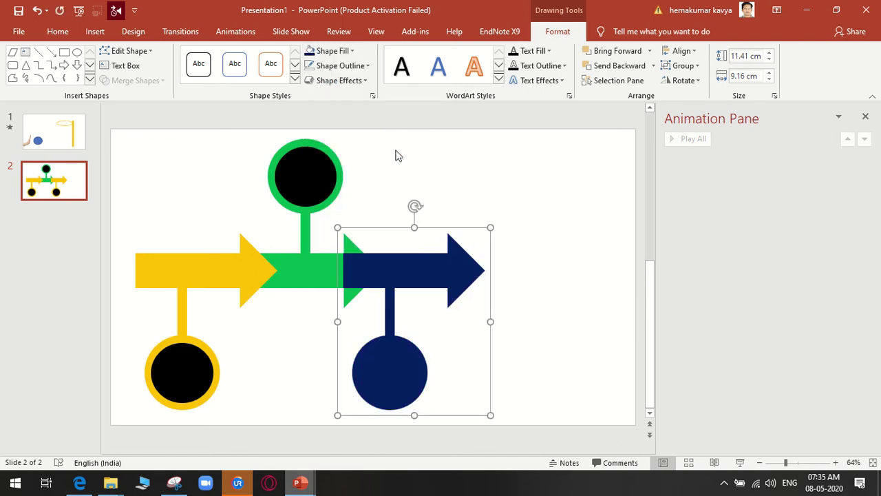
right_click(446, 259)
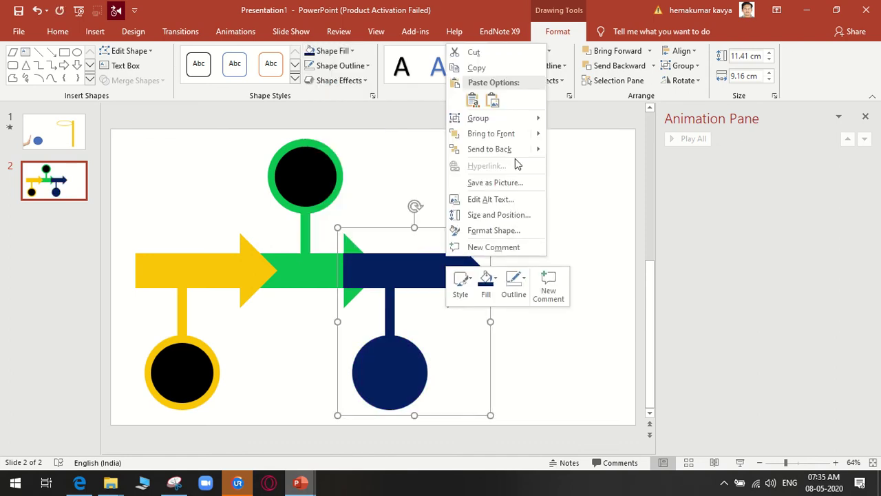
mouse_move(489, 149)
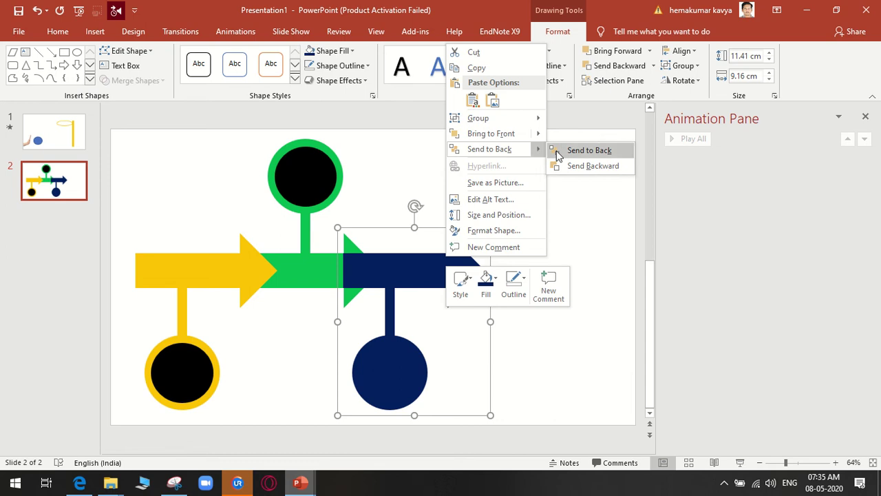
click(559, 153)
Fill the blue group's inner circle black
click(393, 372)
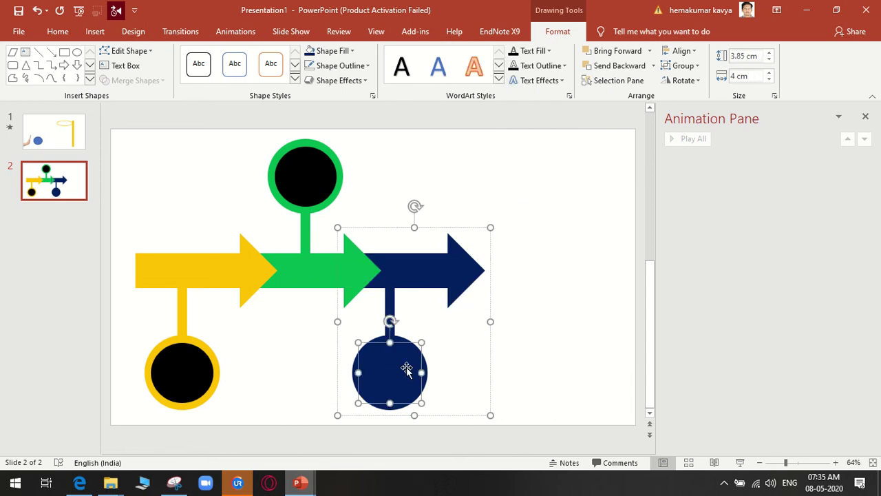
click(339, 51)
click(319, 80)
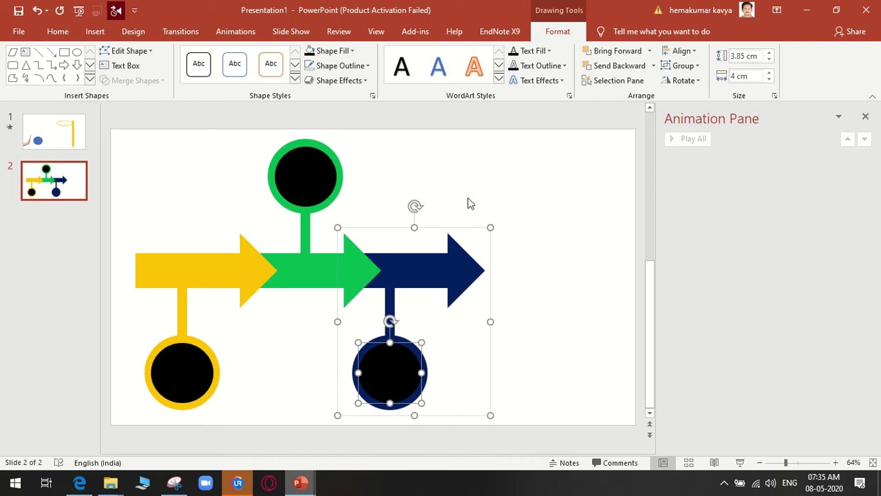
click(524, 287)
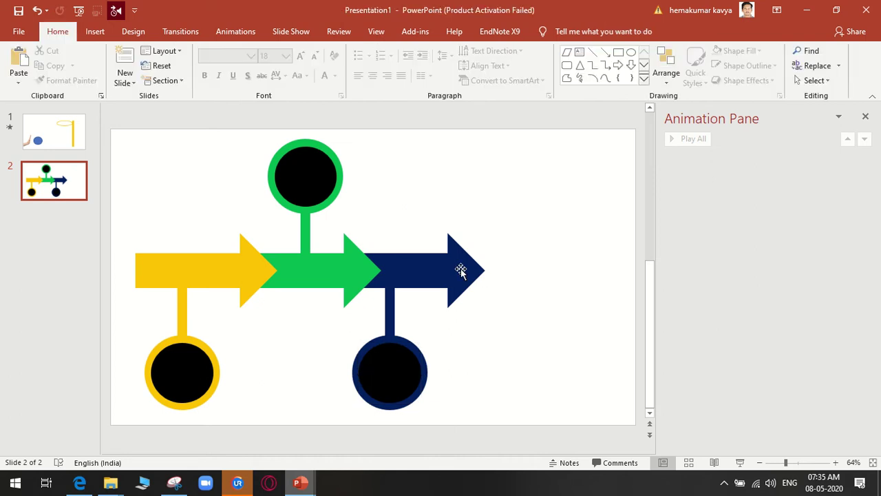
Copy the green group past the navy arrow, send it to back, and confirm its circle stays black
click(316, 273)
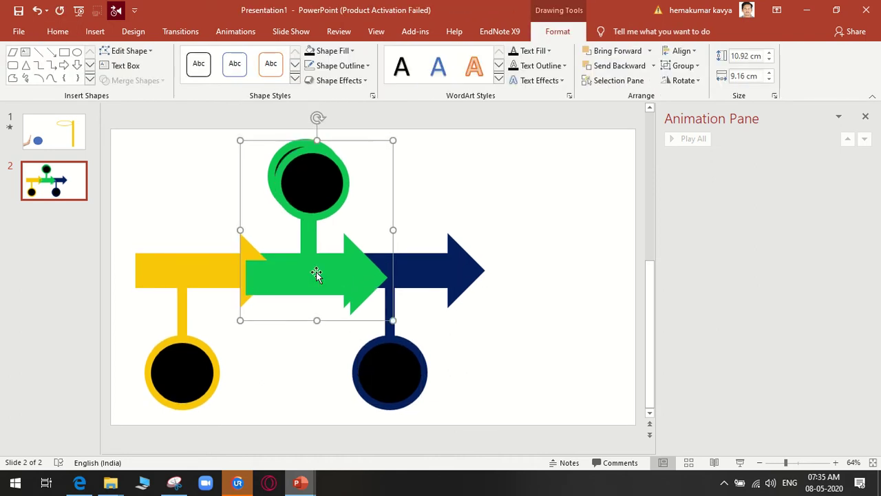
drag(320, 277, 518, 267)
right_click(565, 278)
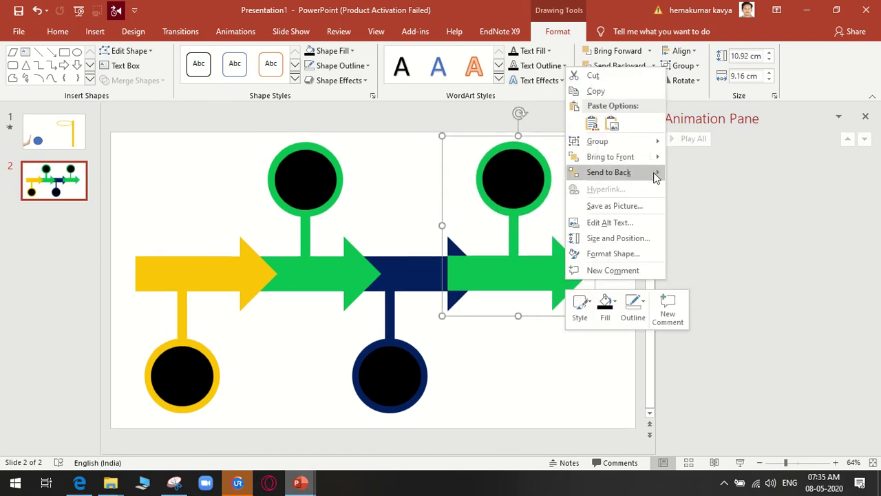
click(682, 174)
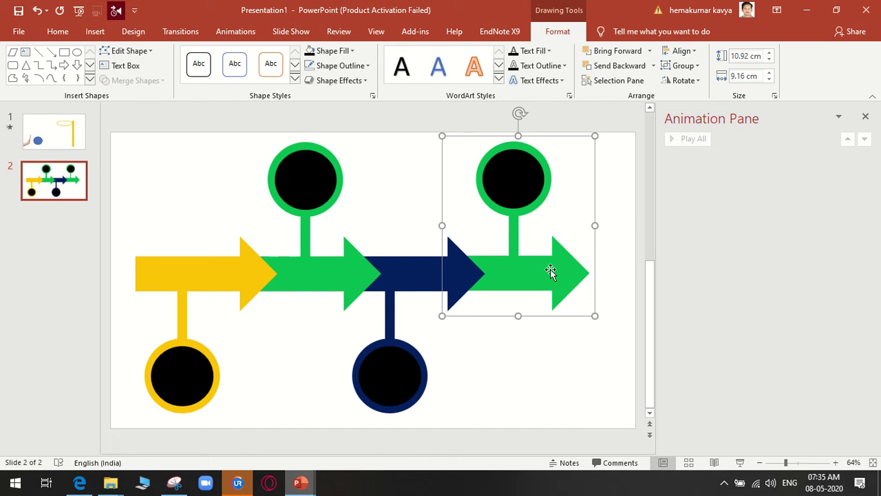
click(509, 182)
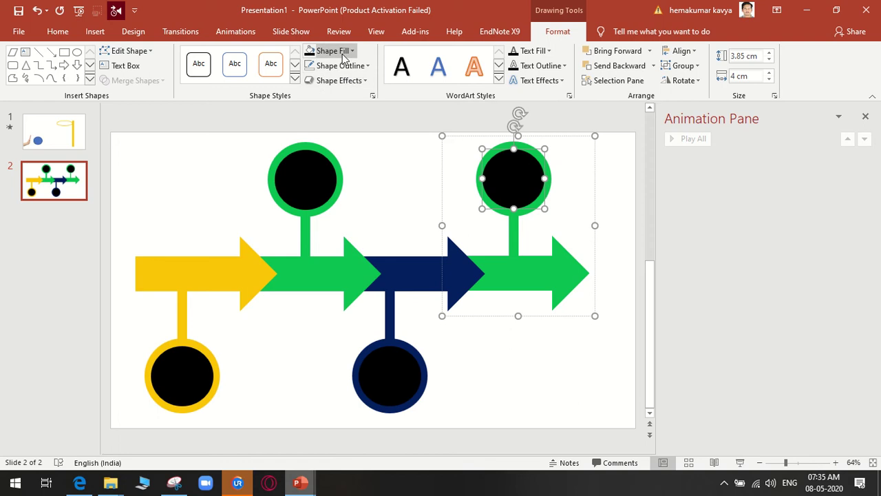
click(330, 50)
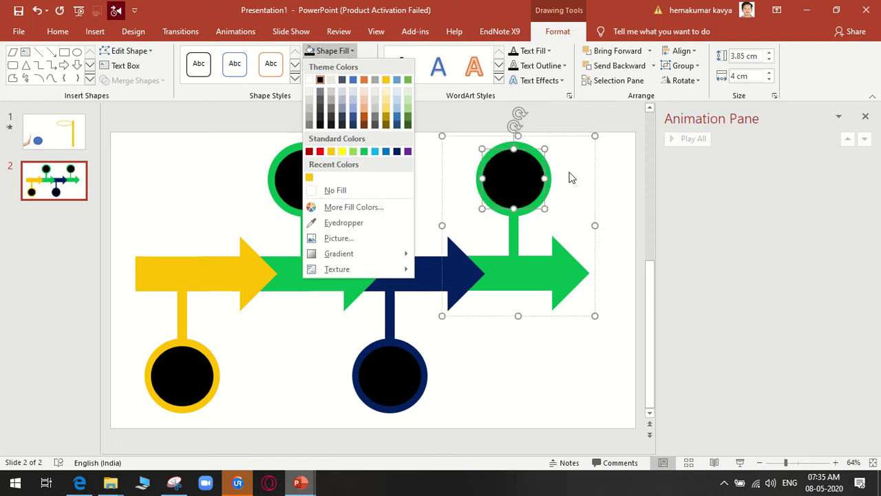
click(608, 179)
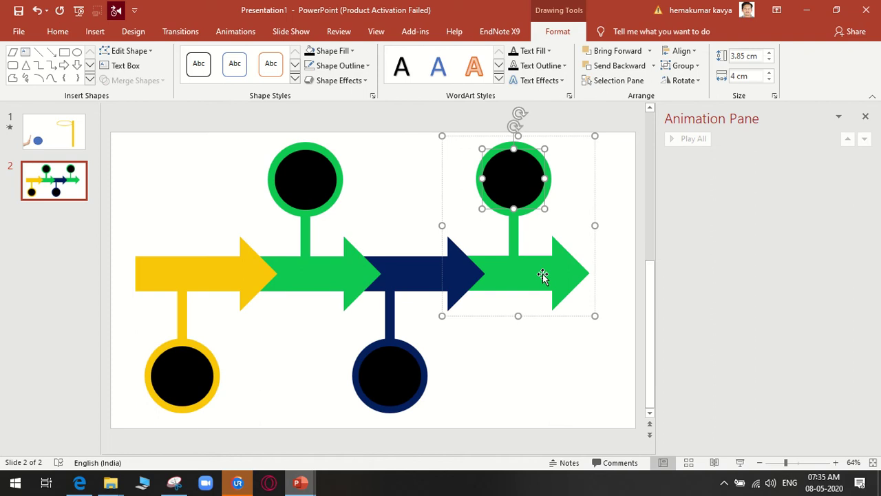
click(534, 354)
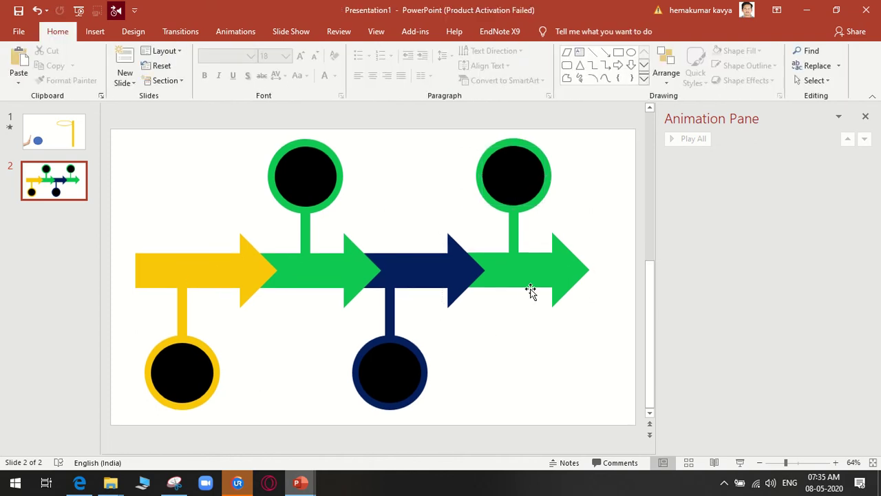
Type A in the yellow-ringed circle, enlarge it and make it bold
click(182, 374)
click(191, 383)
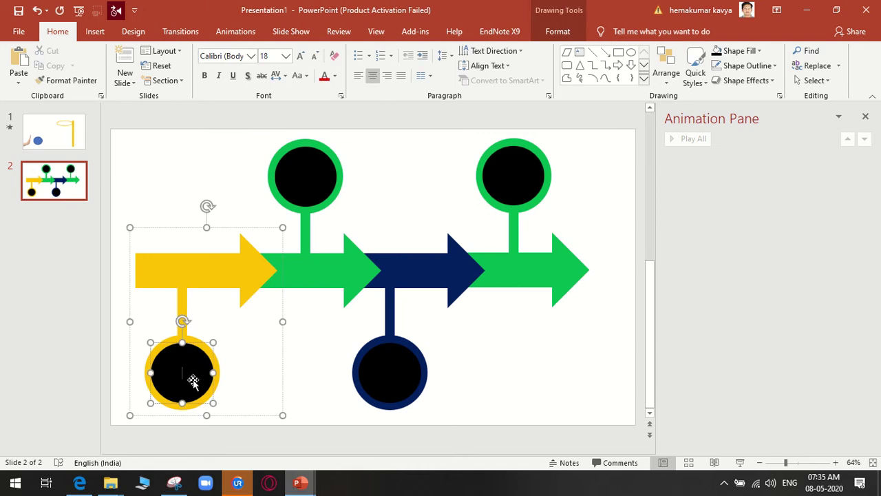
text(A)
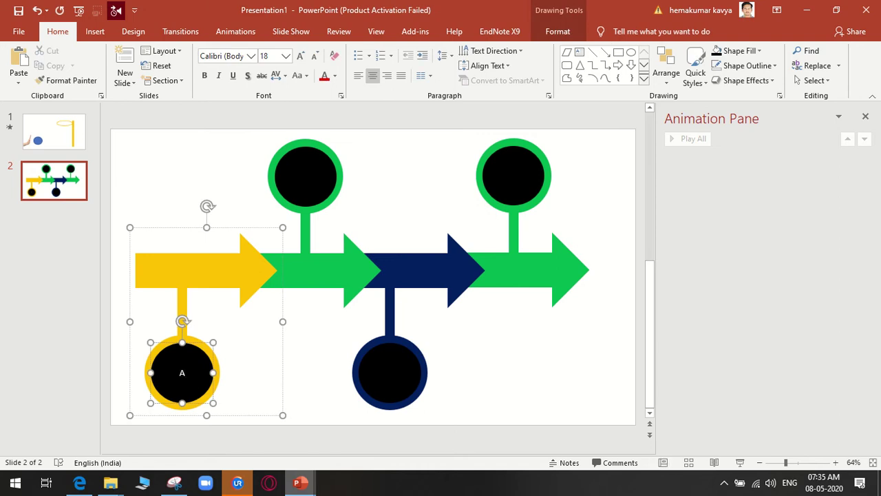
key(ctrl+a)
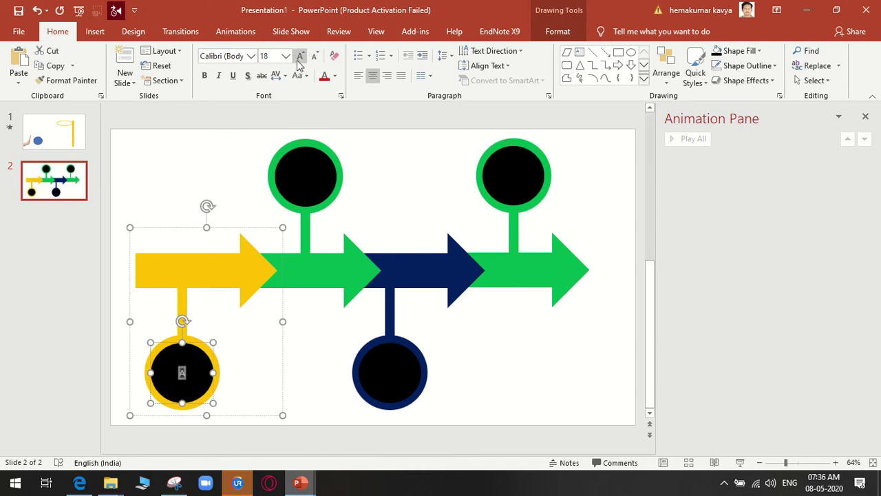
click(300, 55)
click(299, 56)
click(299, 56)
click(300, 56)
click(300, 55)
click(299, 56)
click(299, 55)
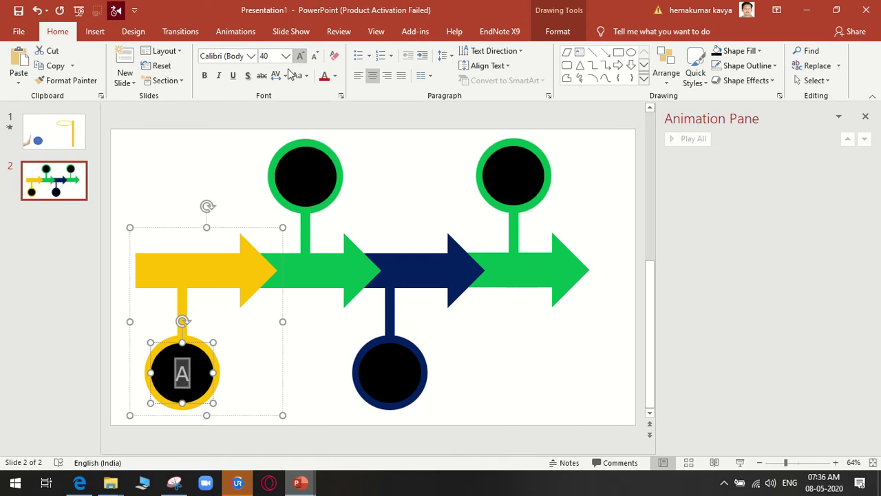
click(207, 76)
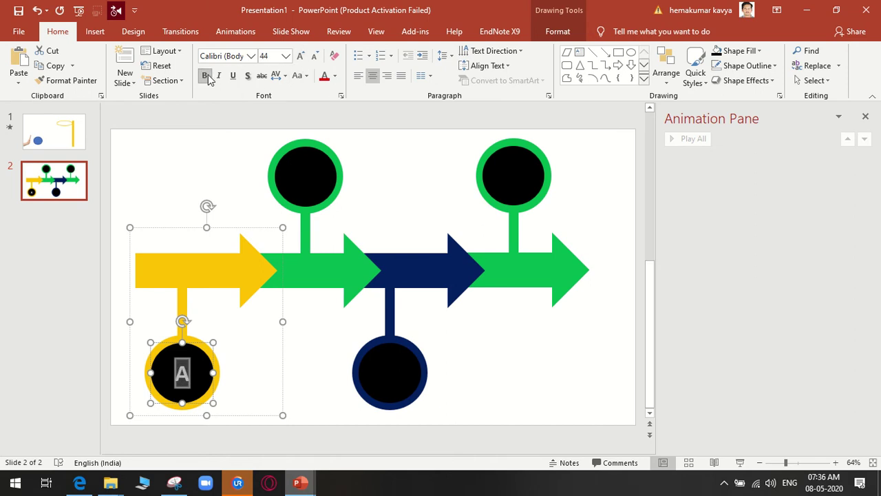
Set the letter A in the Bauhaus 93 font
click(251, 58)
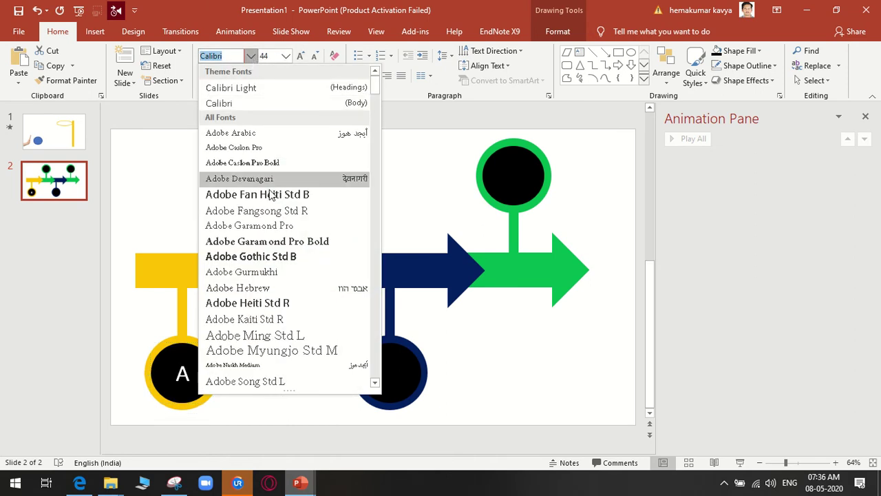
scroll(289, 179, down, 5)
scroll(286, 283, down, 4)
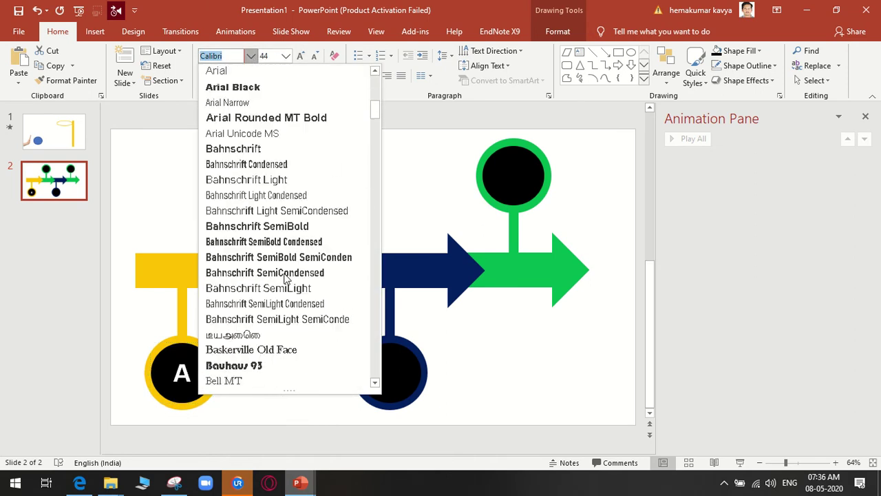
click(265, 367)
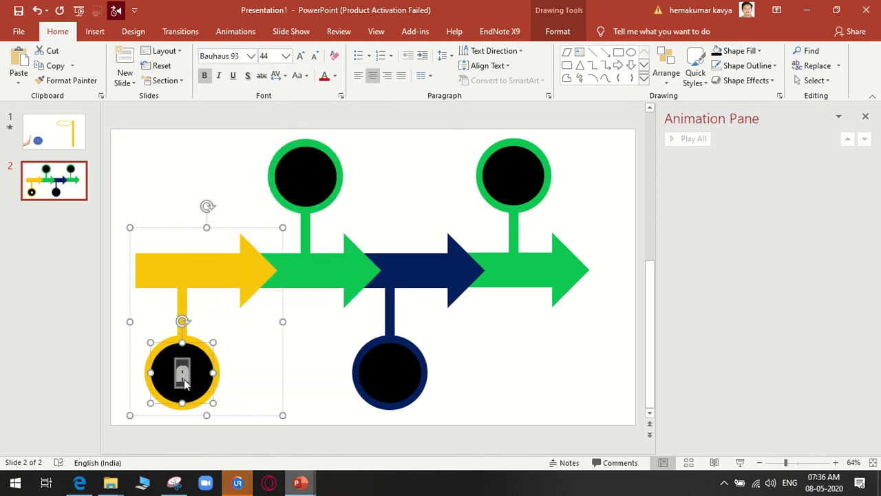
click(184, 382)
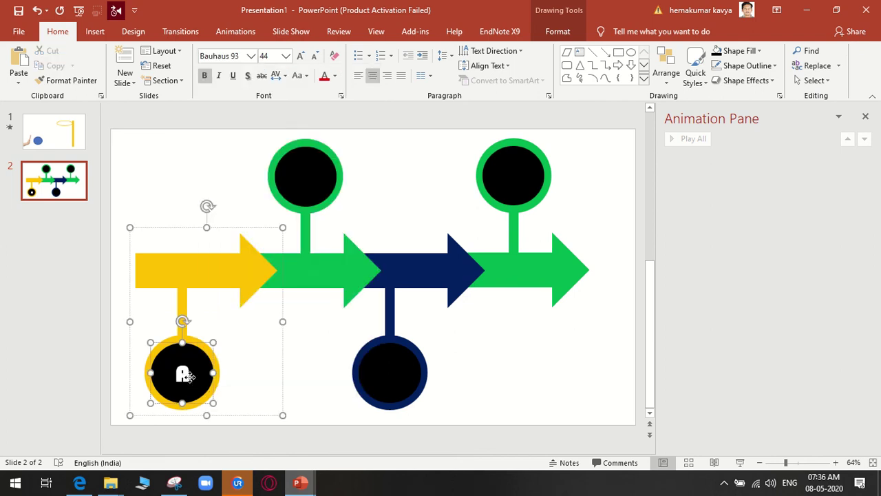
key(Escape)
key(Escape)
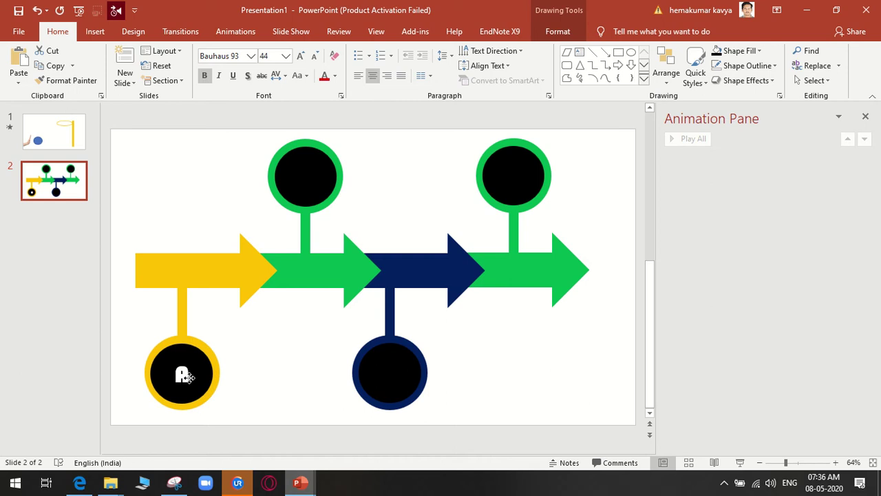
click(188, 379)
click(183, 373)
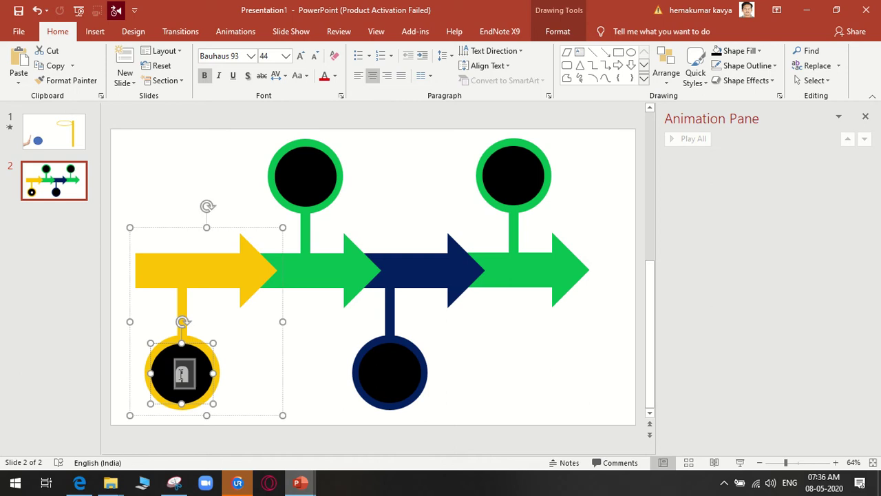
Label the upper green circle B in large Bauhaus 93
click(302, 199)
click(305, 181)
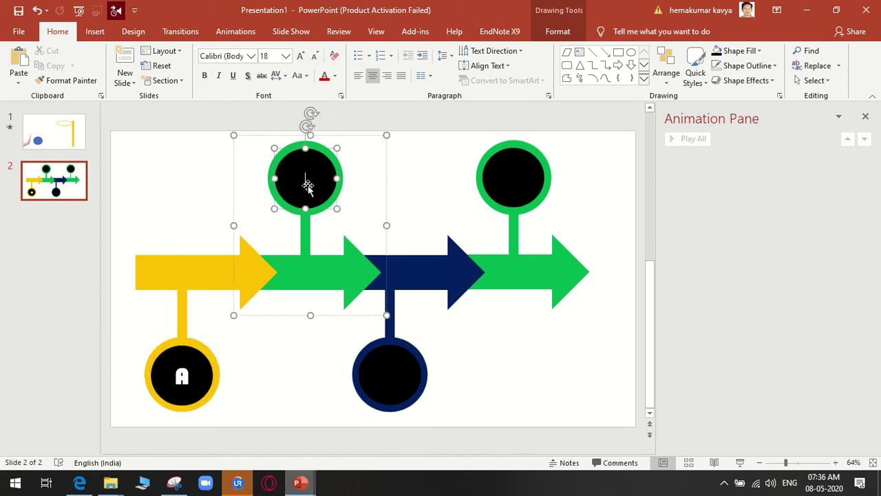
text(B)
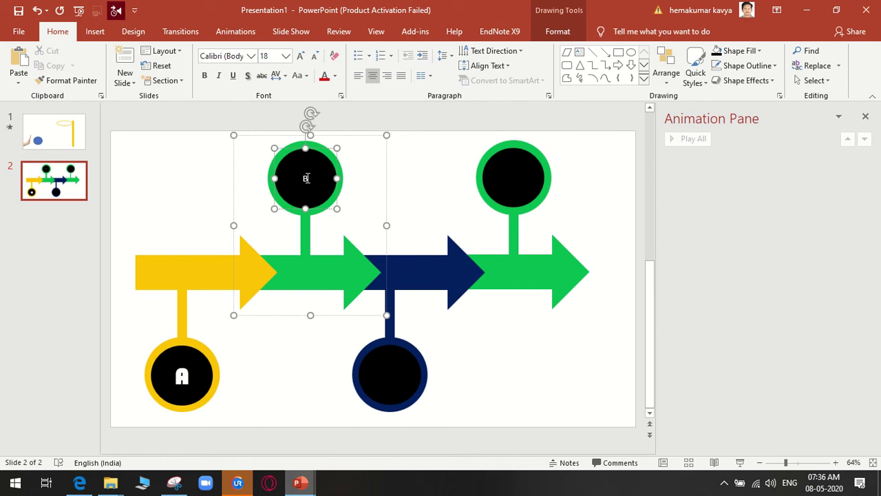
double_click(306, 178)
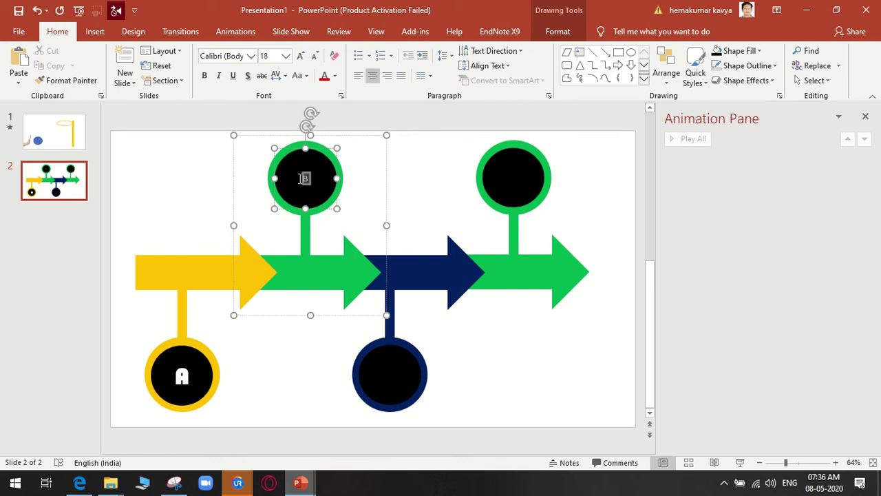
click(251, 56)
click(244, 141)
click(287, 58)
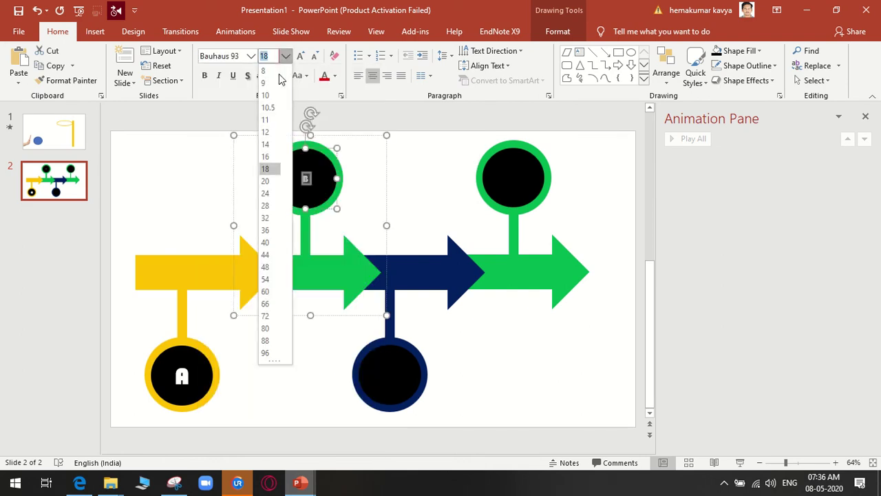
click(300, 56)
click(300, 56)
click(300, 59)
click(300, 59)
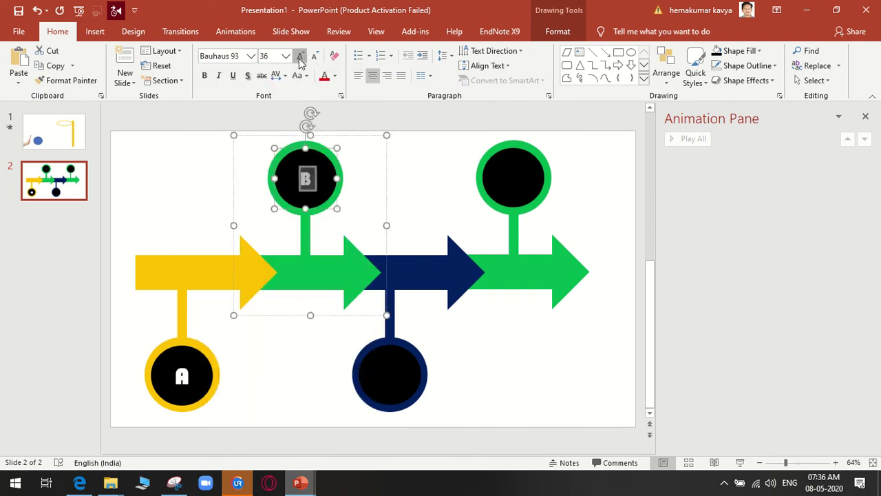
click(301, 59)
click(300, 60)
click(492, 365)
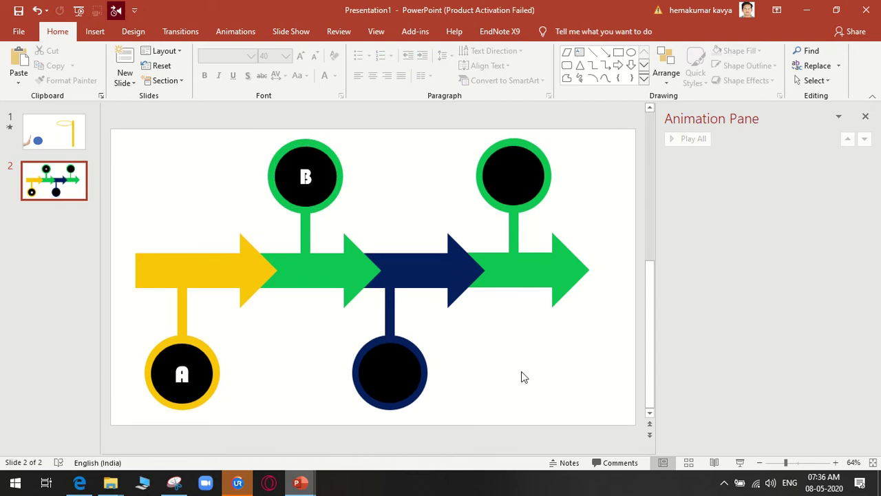
Label the dark-blue circle C in large Bauhaus 93
click(393, 374)
click(393, 374)
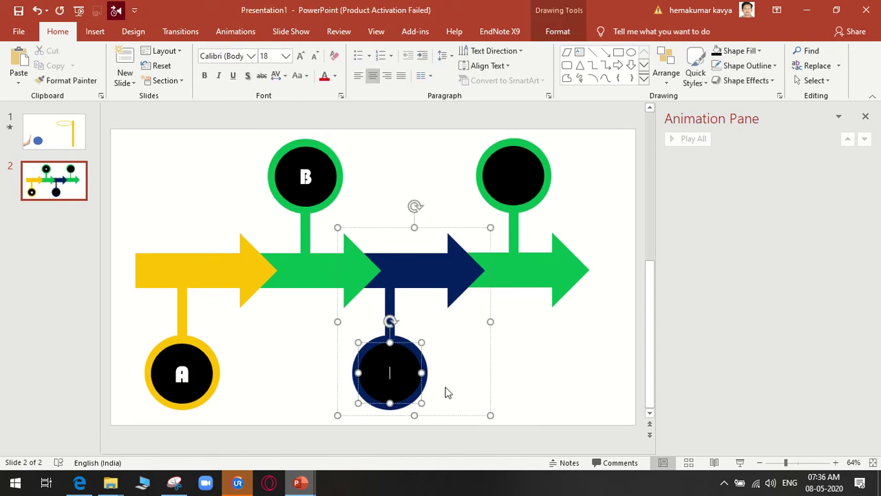
text(C)
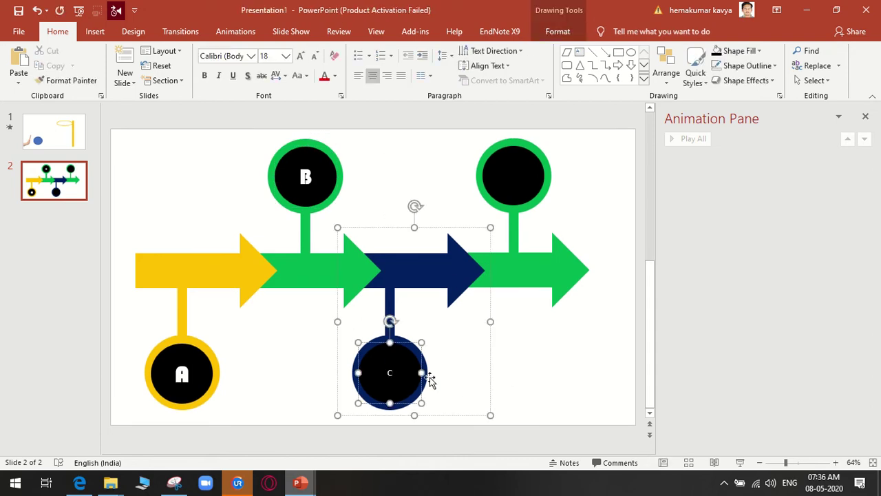
key(shift+Left)
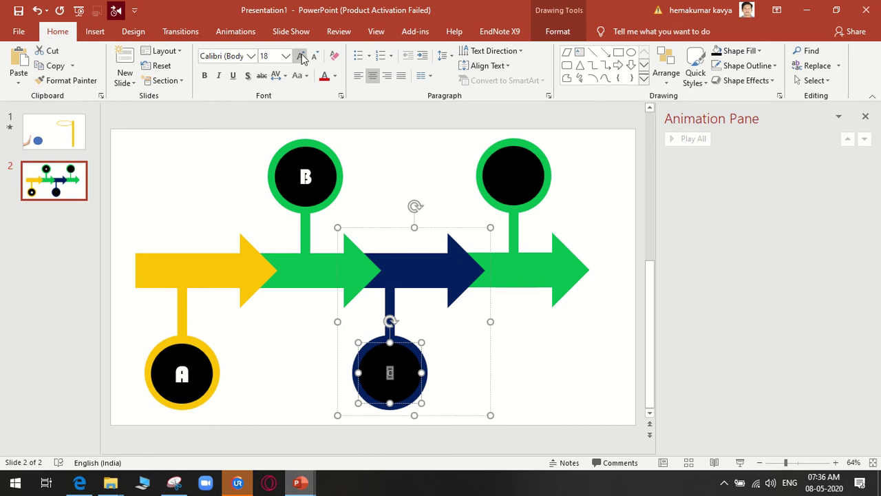
click(301, 57)
click(301, 57)
click(301, 56)
click(301, 56)
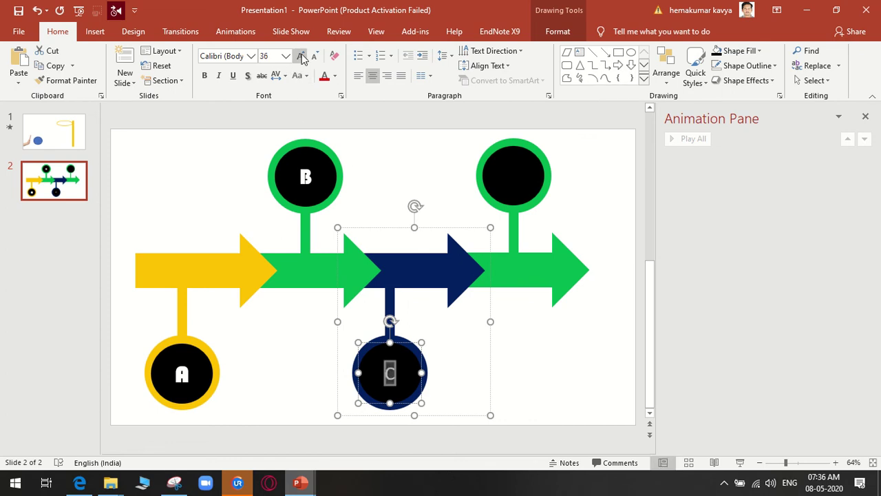
click(301, 57)
click(254, 56)
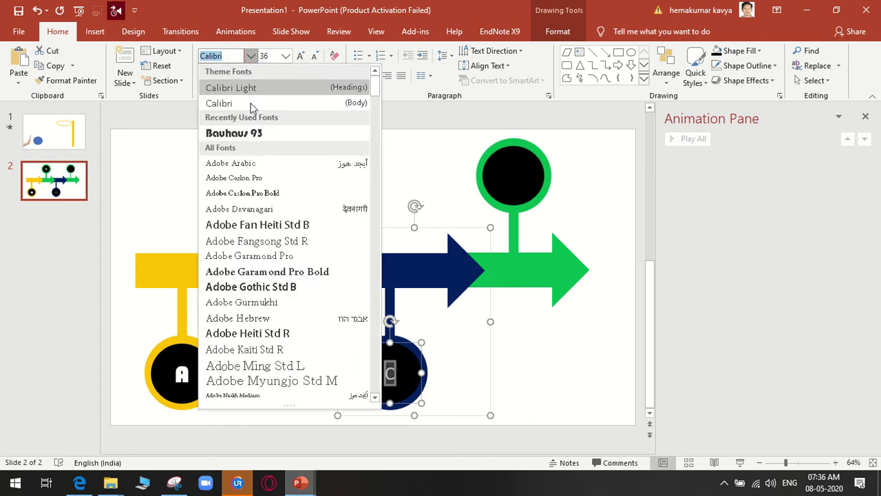
click(256, 137)
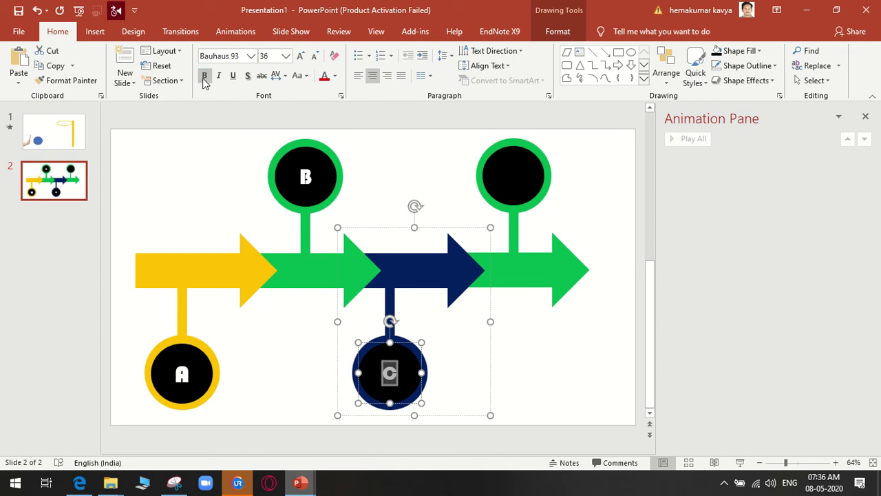
click(525, 321)
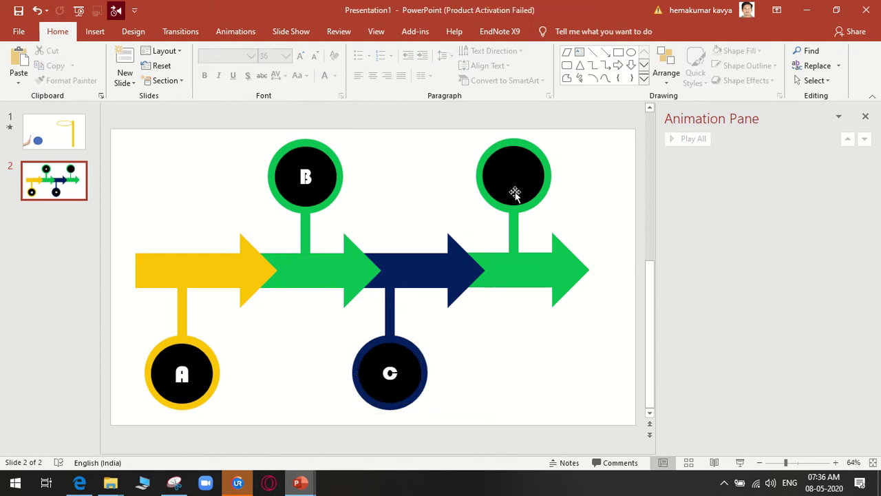
Label the top-right circle D, enlarged and set in Bauhaus 93
double_click(514, 174)
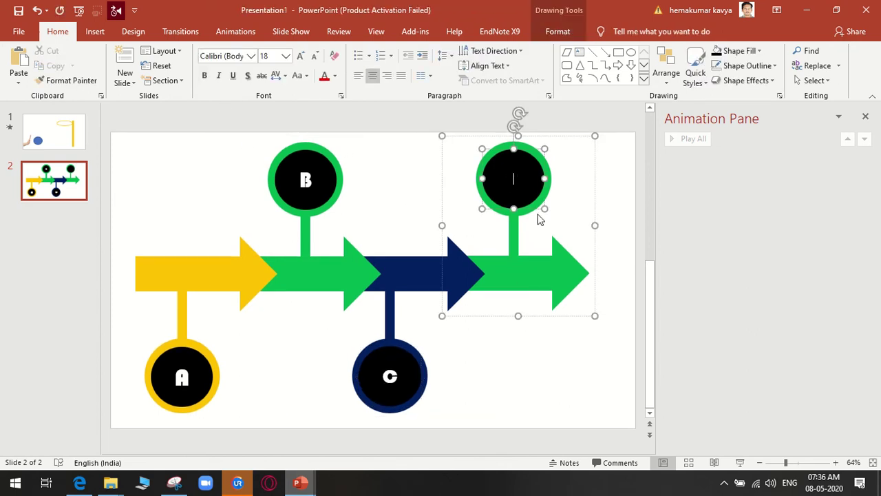
text(D)
key(shift+Left)
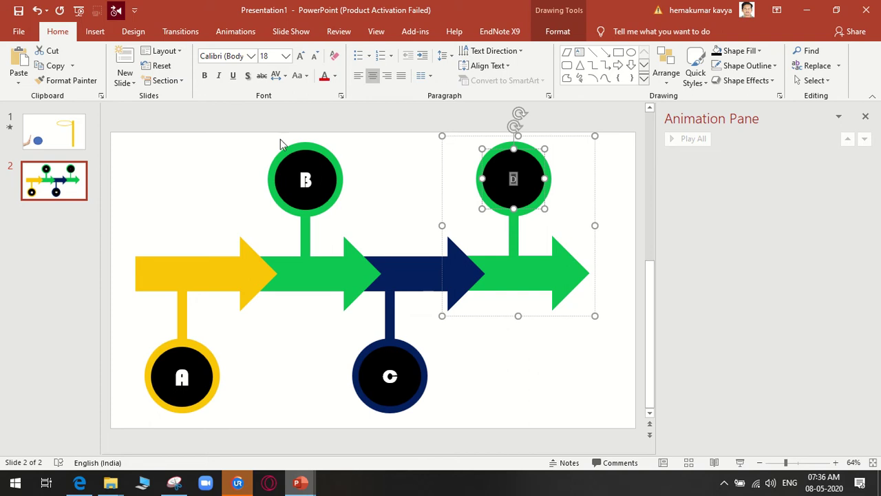
click(303, 56)
click(303, 56)
click(303, 57)
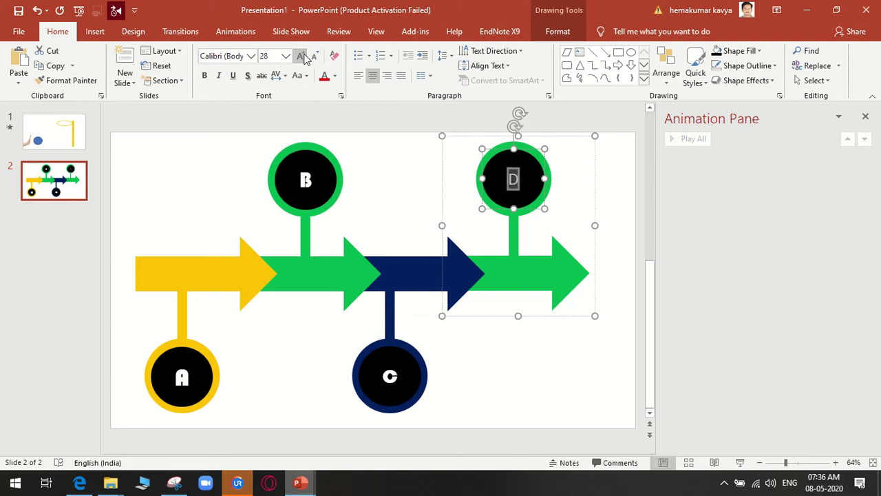
click(224, 56)
text(Bau)
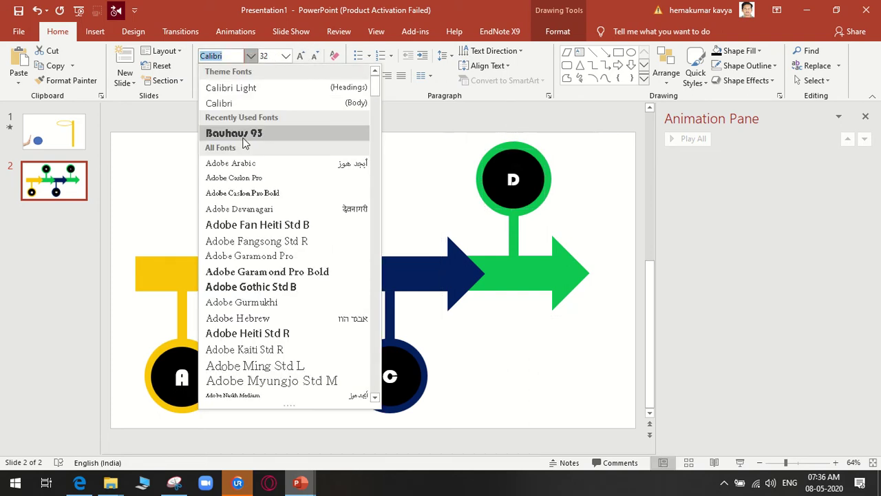
key(Return)
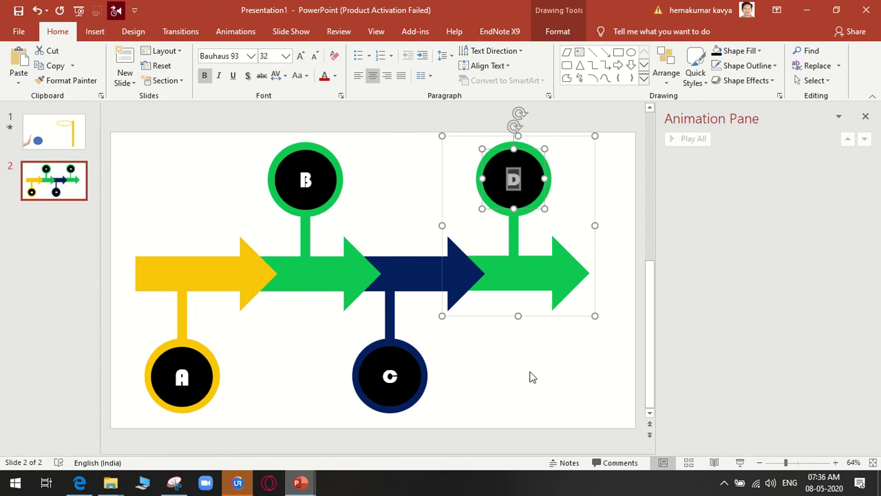
click(574, 352)
click(540, 287)
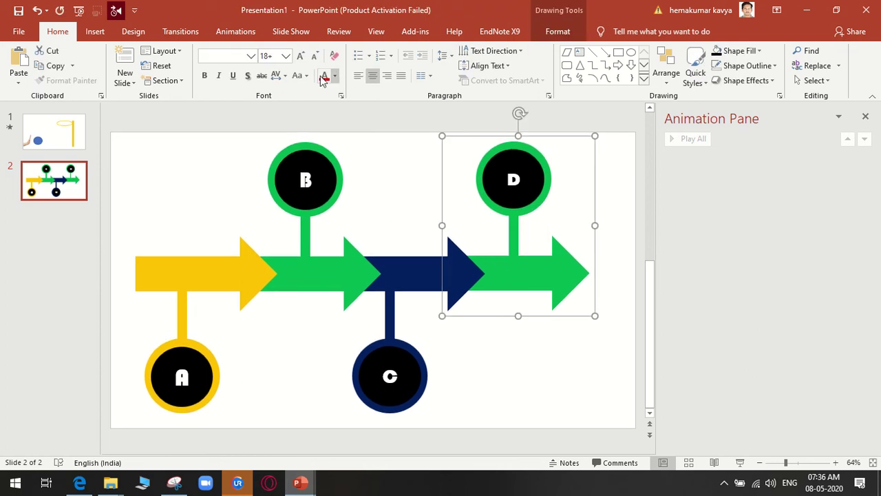
Fill the D arrow group red, then fill its inner circle black
click(557, 31)
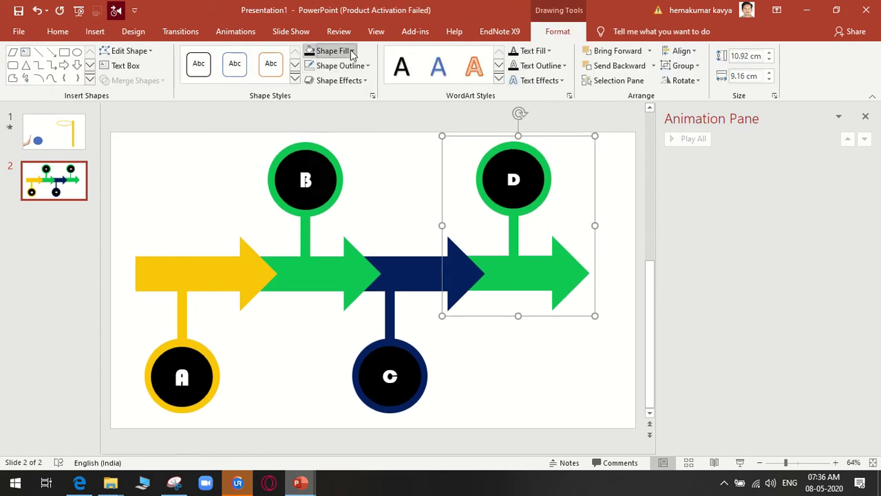
click(352, 51)
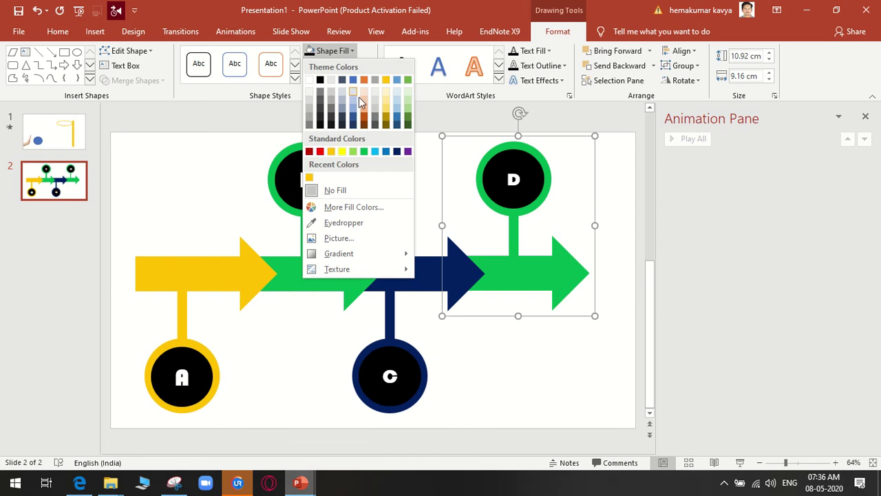
click(320, 153)
click(525, 187)
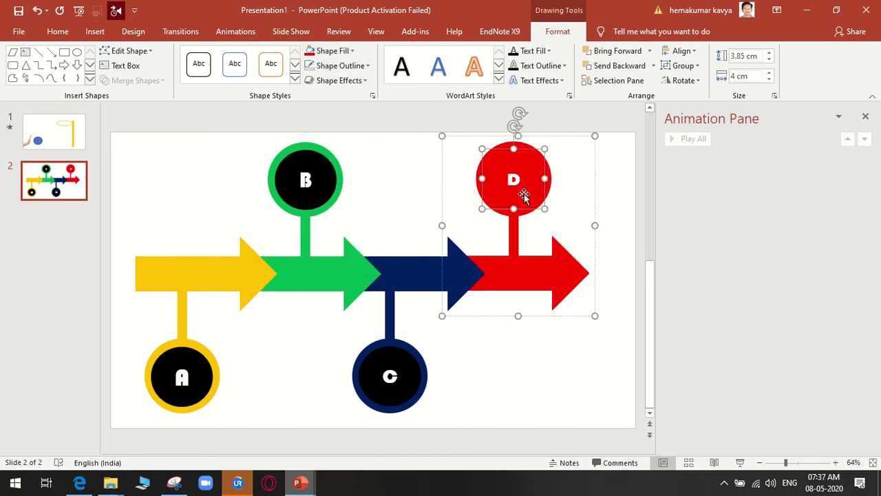
click(350, 54)
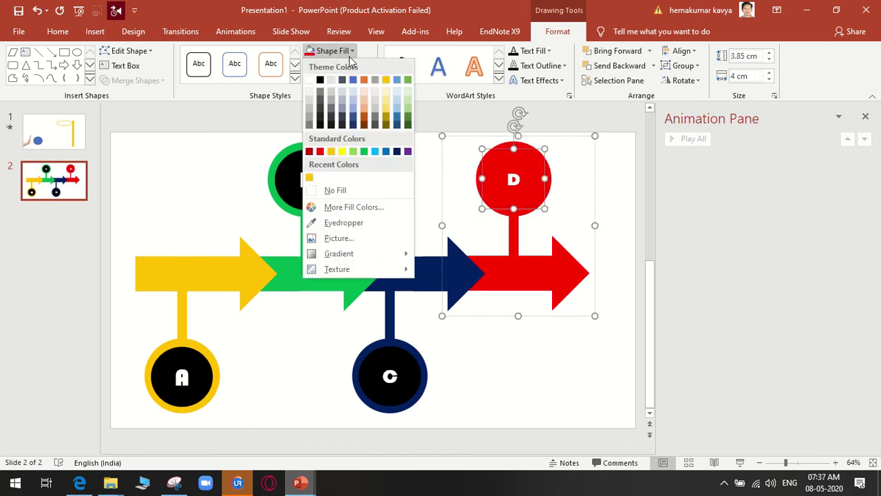
click(320, 81)
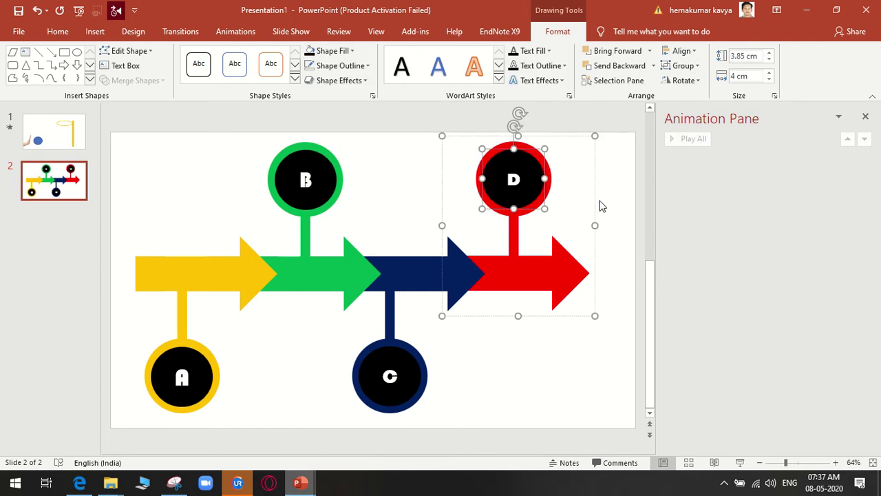
click(615, 205)
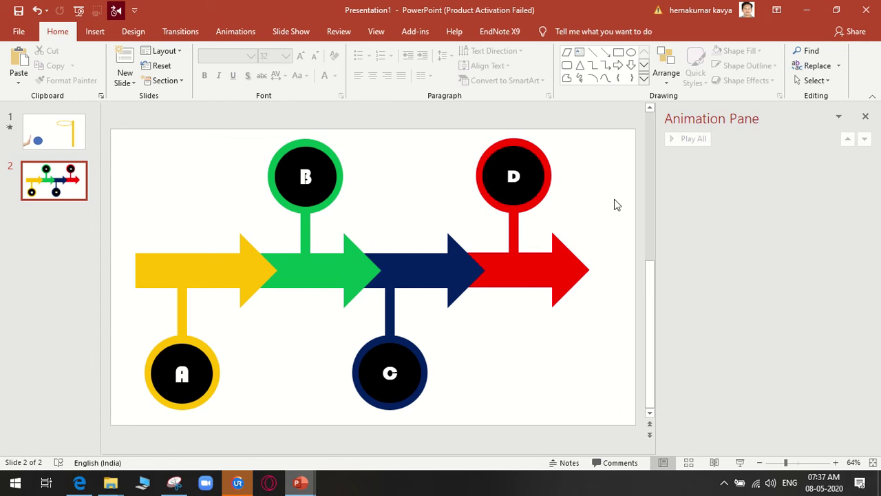
Give the A and B arrow groups Wipe entrances from the left
click(171, 276)
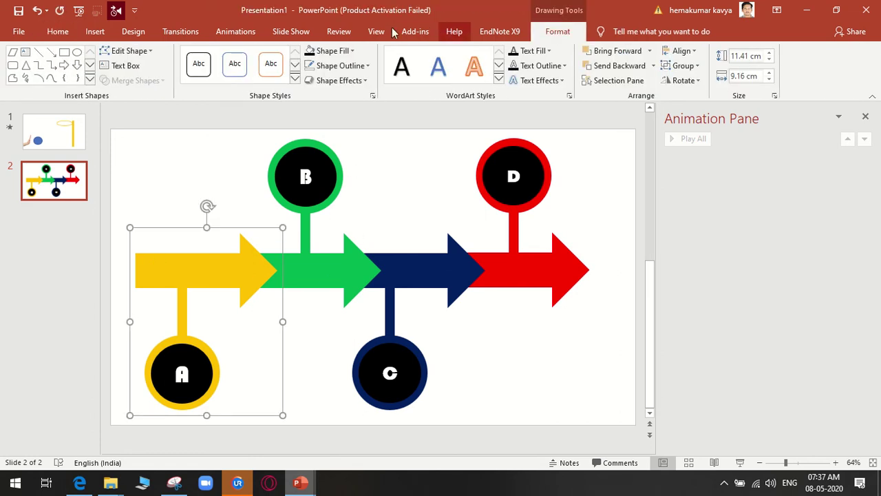
click(241, 33)
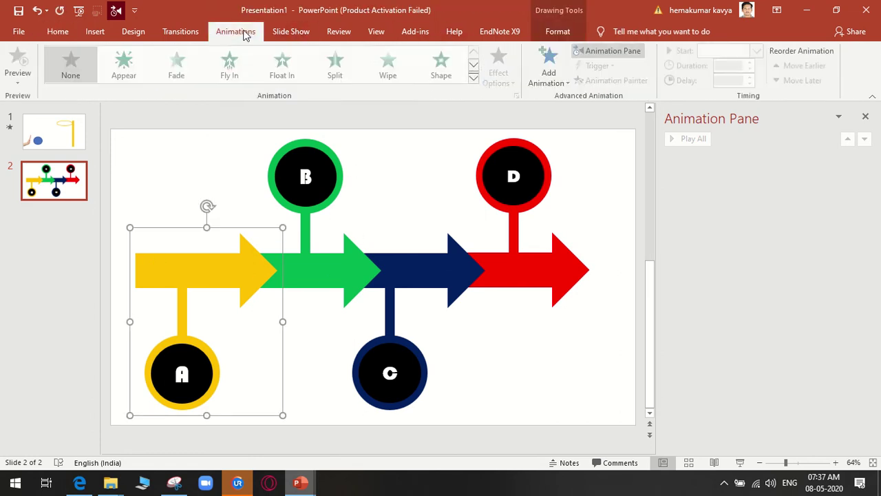
click(389, 62)
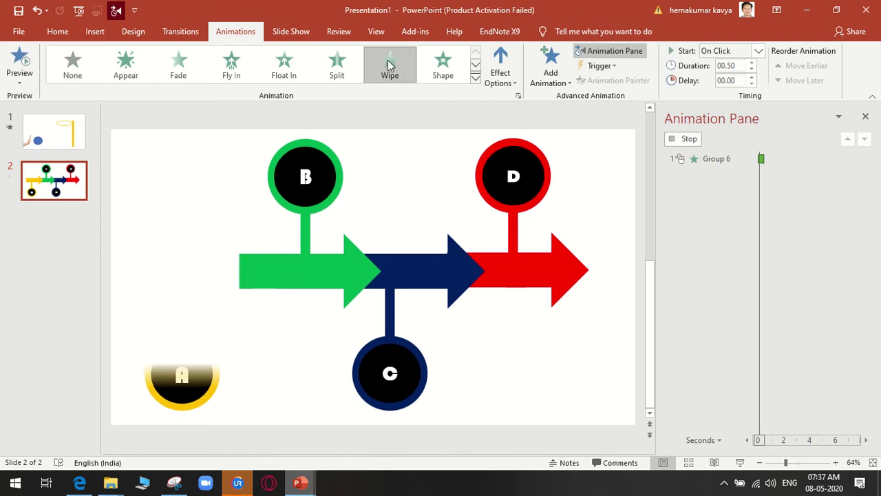
click(500, 69)
click(533, 151)
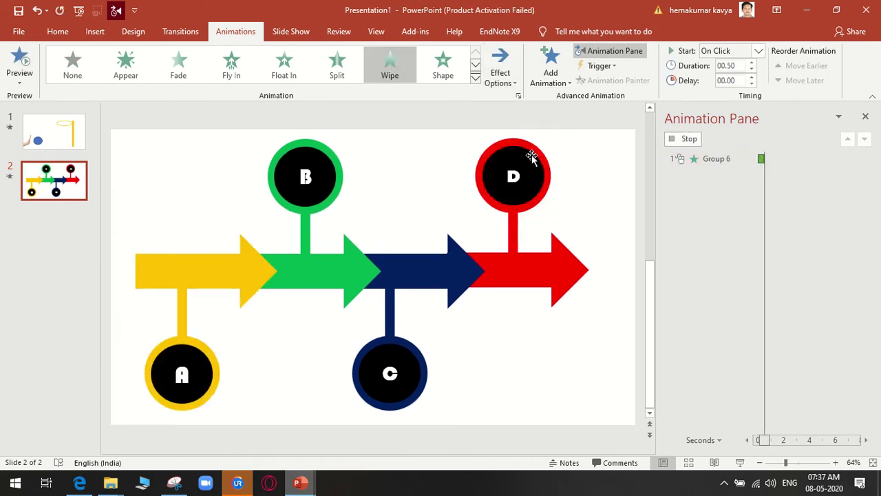
click(333, 282)
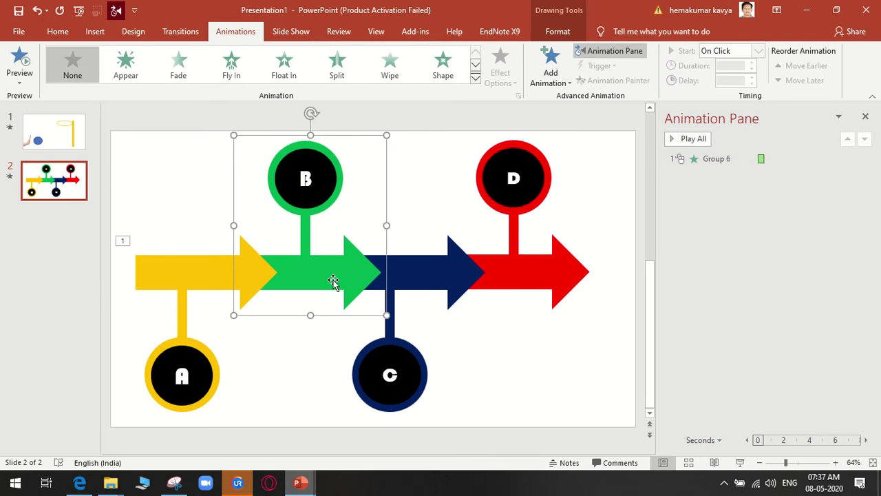
click(390, 69)
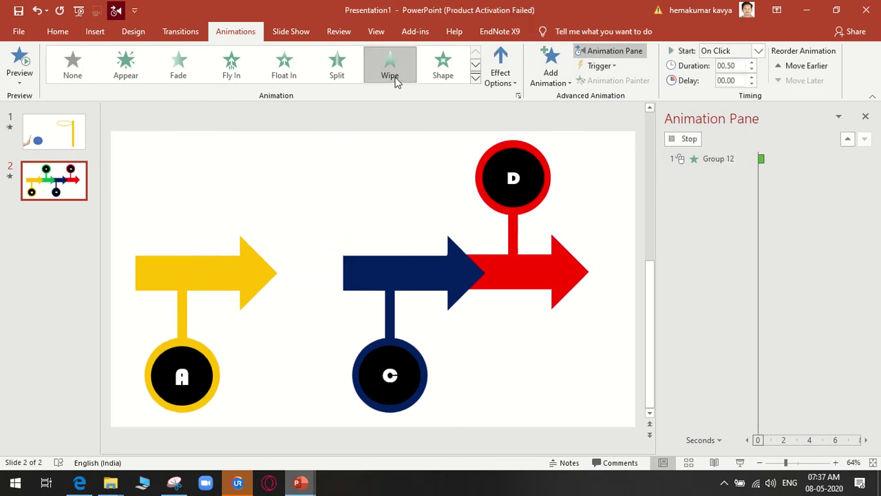
click(512, 88)
click(525, 144)
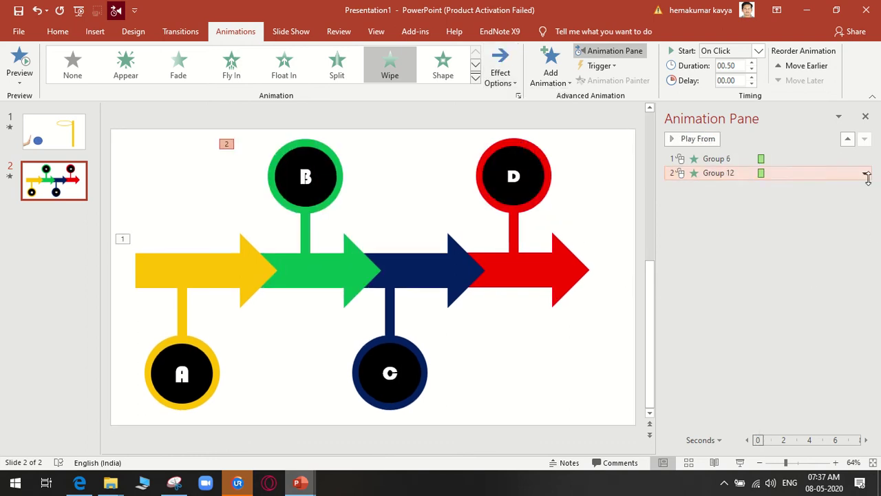
Give the C and D groups left Wipe entrances, then start the slide show
click(413, 272)
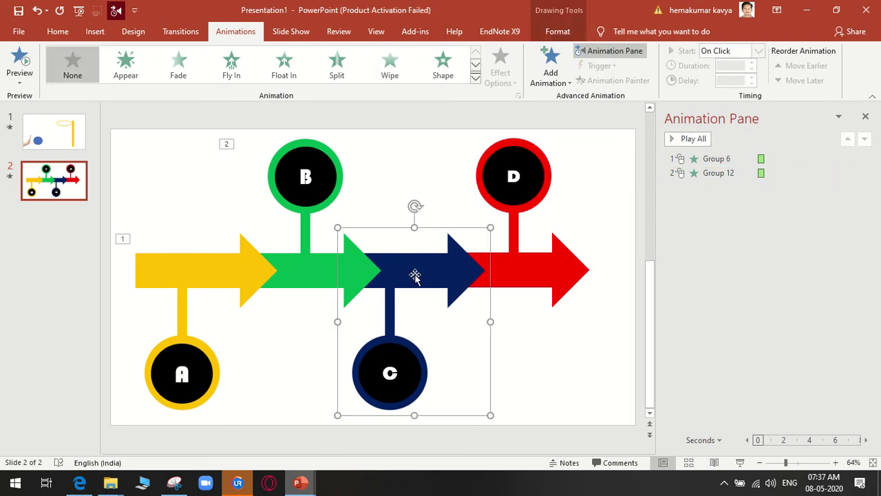
click(391, 73)
click(500, 77)
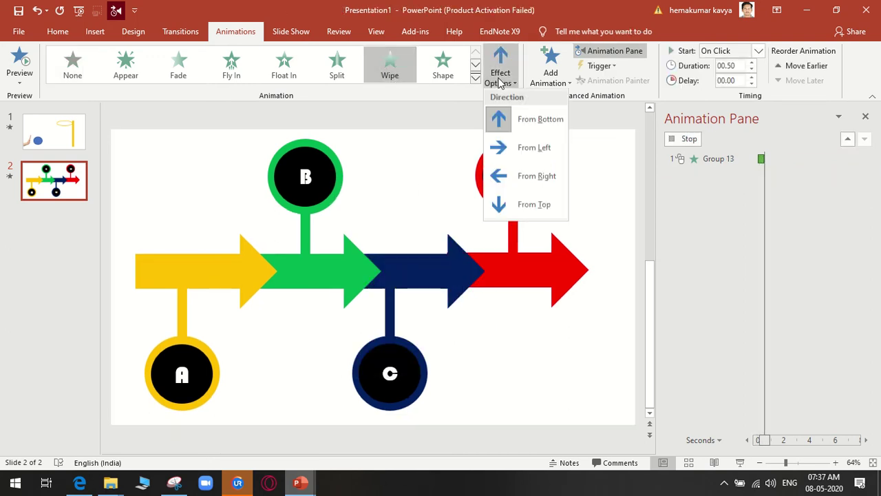
click(531, 153)
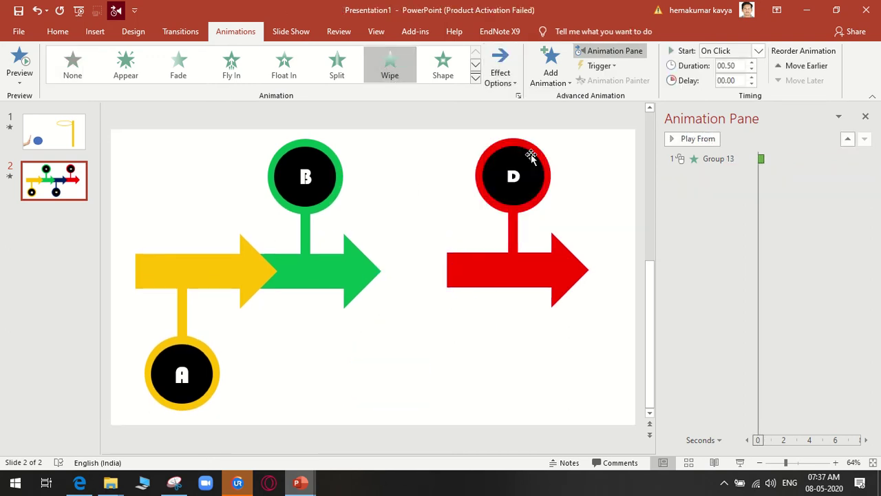
click(540, 272)
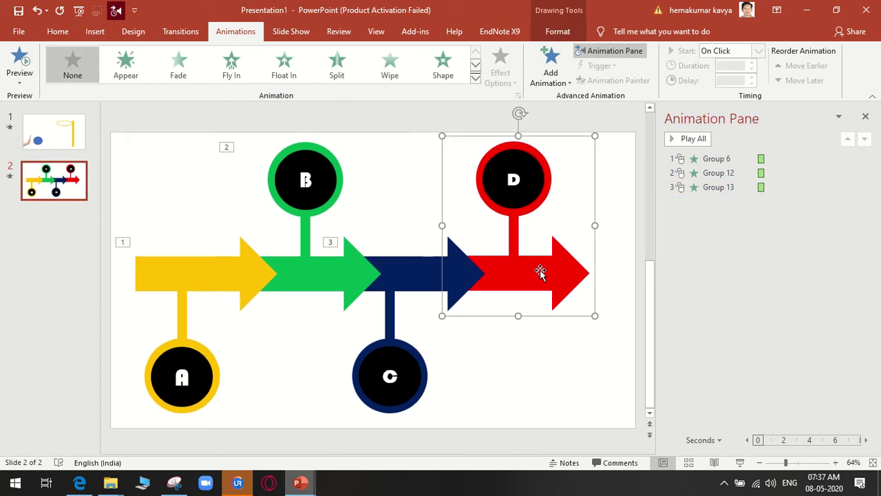
click(390, 75)
click(501, 69)
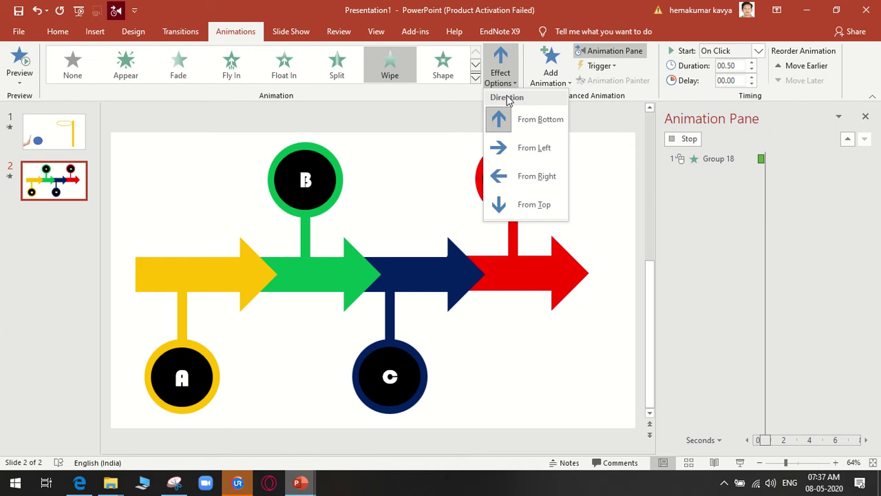
click(534, 148)
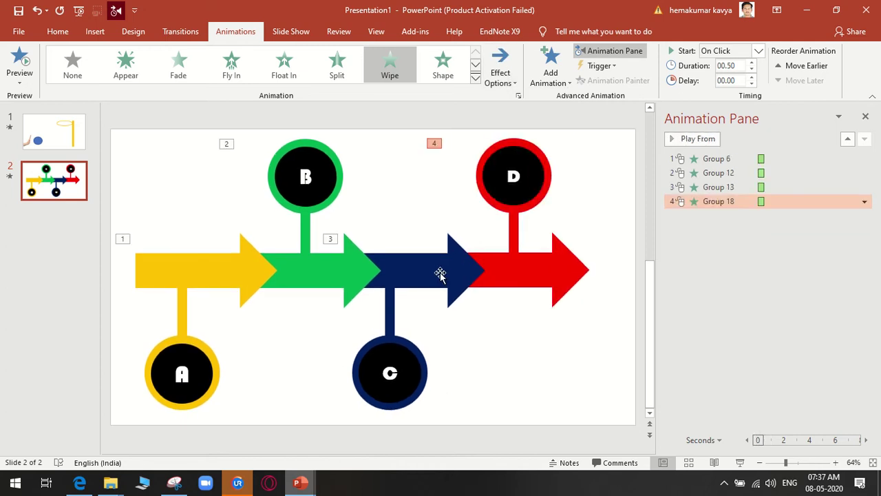
click(441, 274)
click(739, 462)
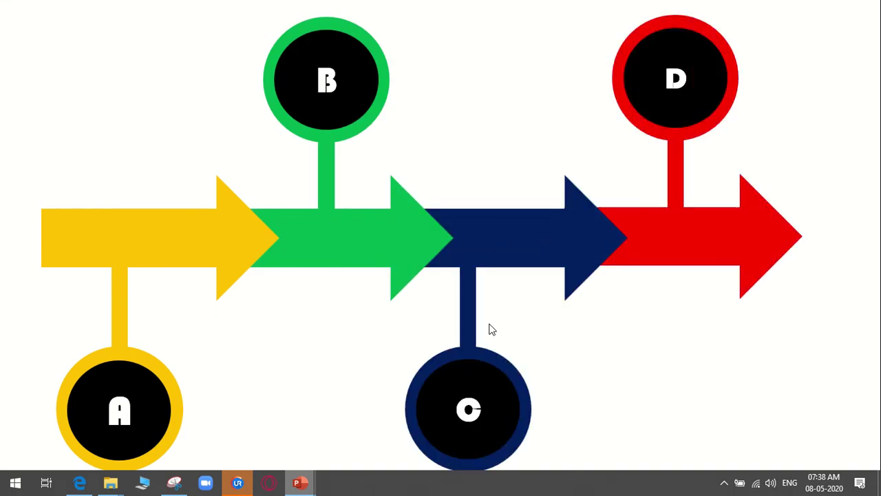
Exit the slide show with Esc to return to Normal view
key(Escape)
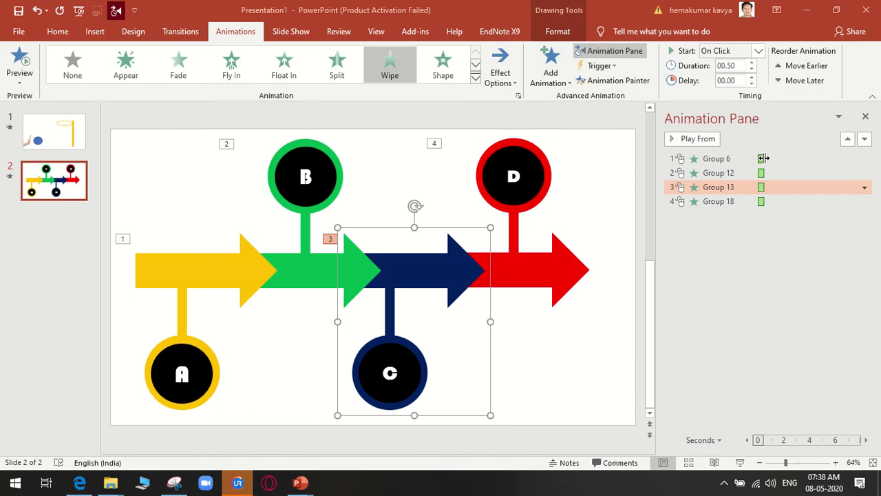
Set the Group 6 wipe duration to 2 seconds (Medium)
click(768, 159)
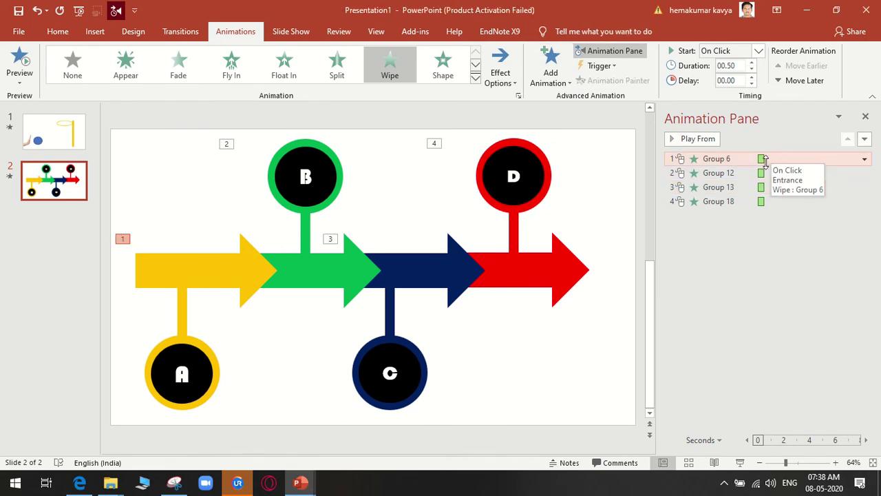
click(864, 159)
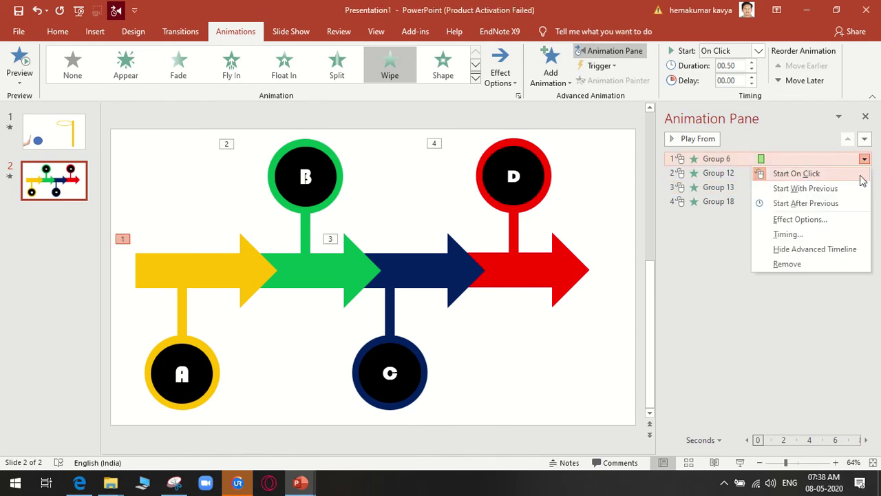
click(852, 222)
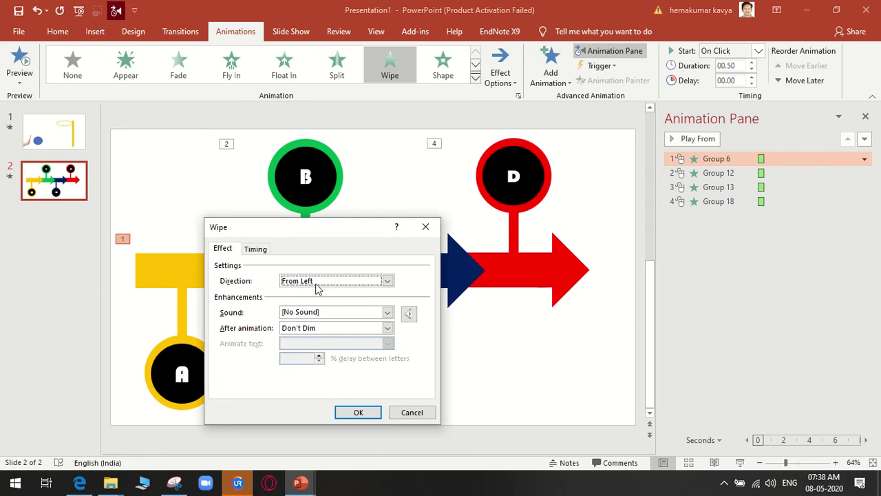
click(248, 248)
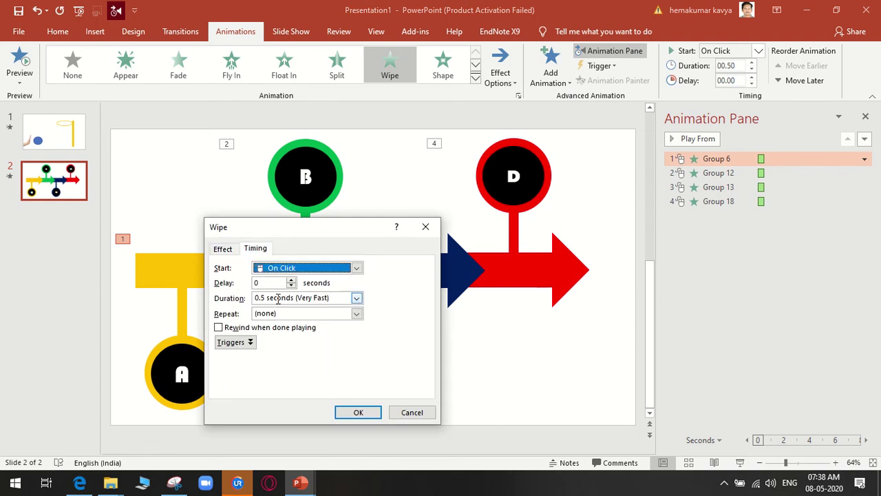
click(356, 298)
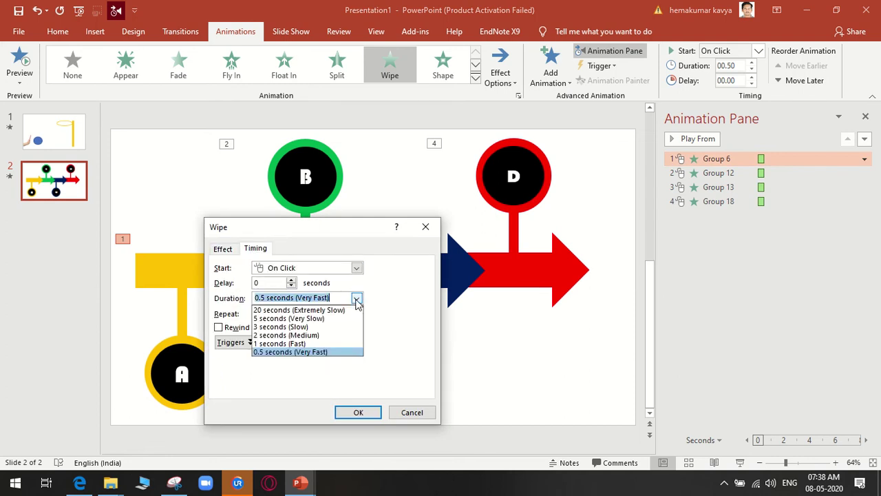
click(348, 336)
click(358, 411)
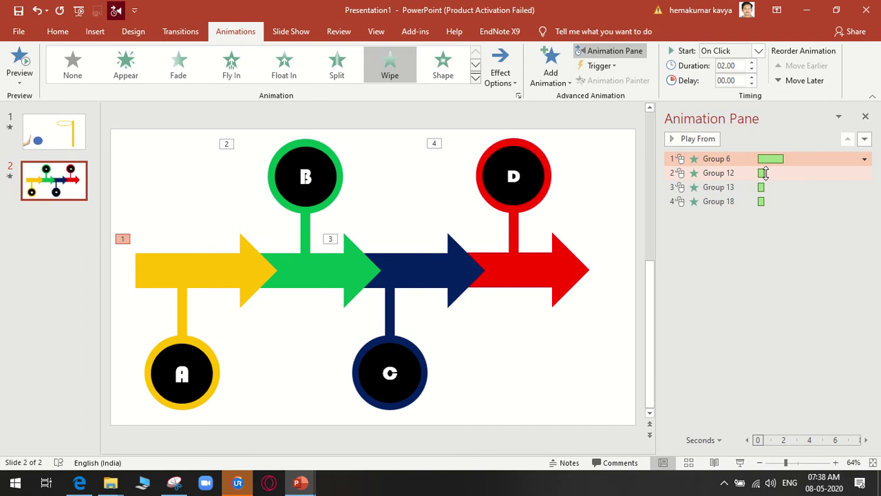
Stretch the Group 12 timing bar to lengthen its wipe, then start the slide show
click(764, 174)
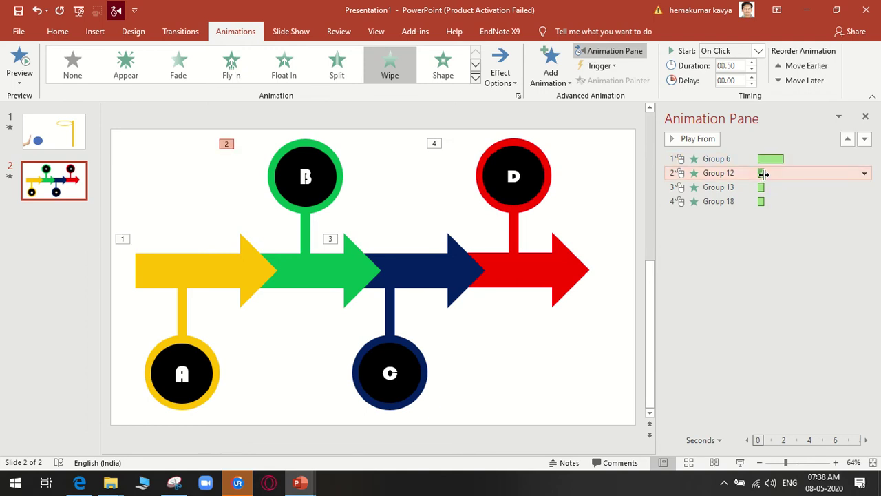
mouse_move(764, 176)
mouse_down()
mouse_move(785, 173)
mouse_move(783, 204)
mouse_up()
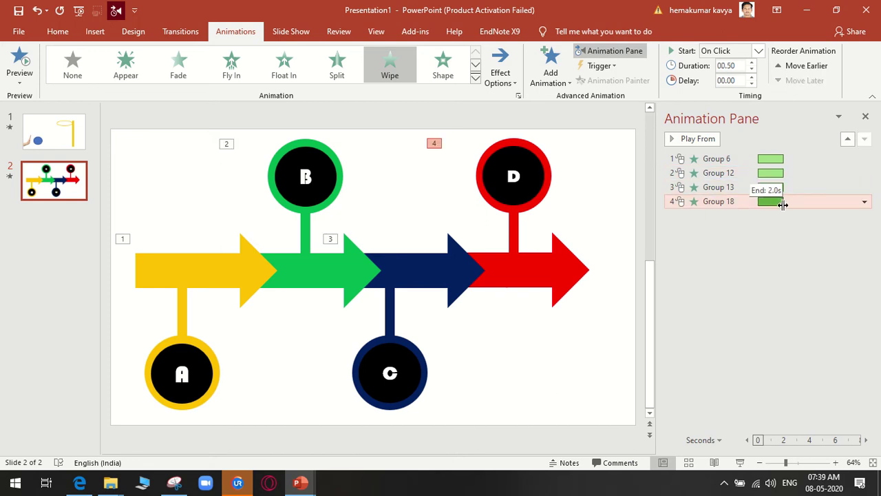
click(580, 360)
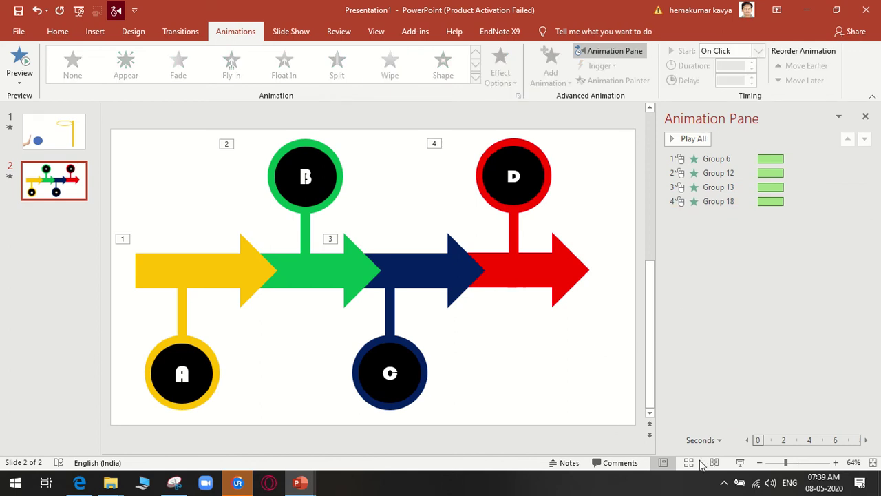
click(740, 463)
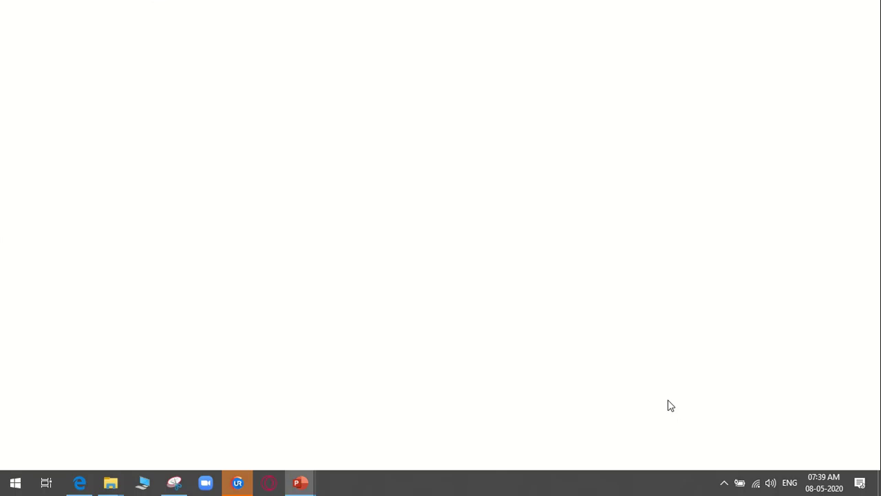
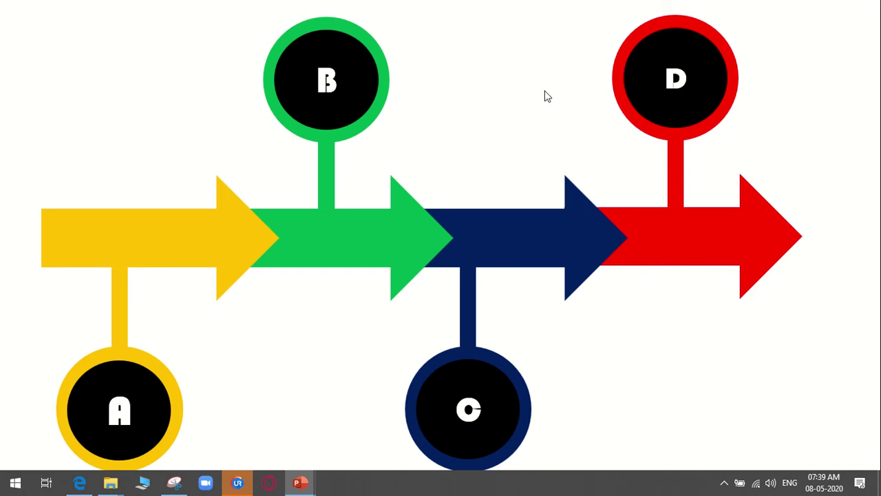
End the slide show and bring up Basic Tricks.pptx at slide 7, '2. Flow Animation'
key(Escape)
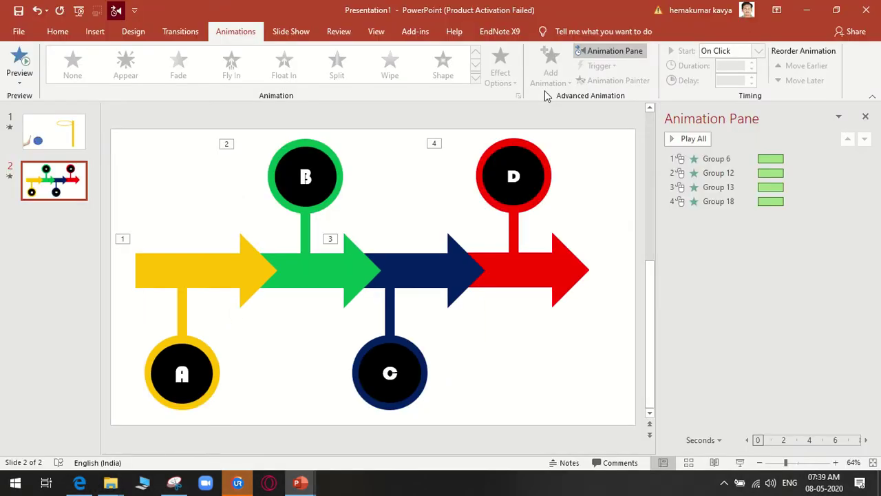
click(805, 20)
mouse_move(297, 482)
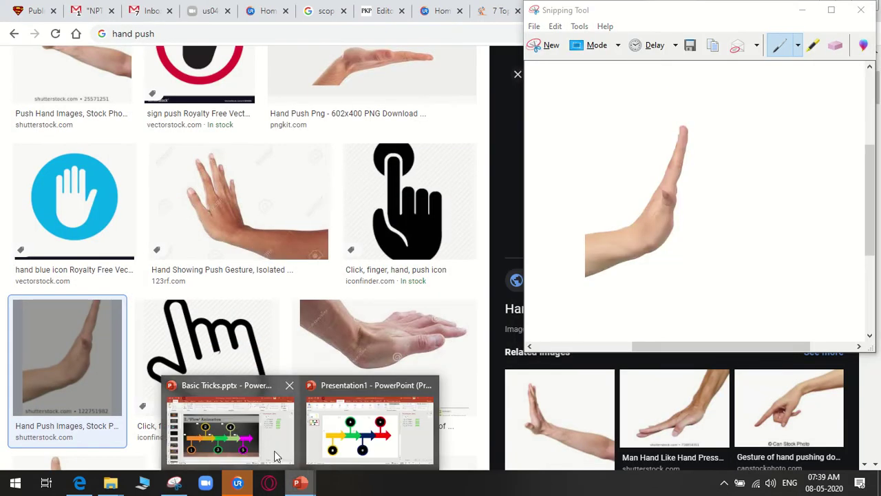
click(276, 455)
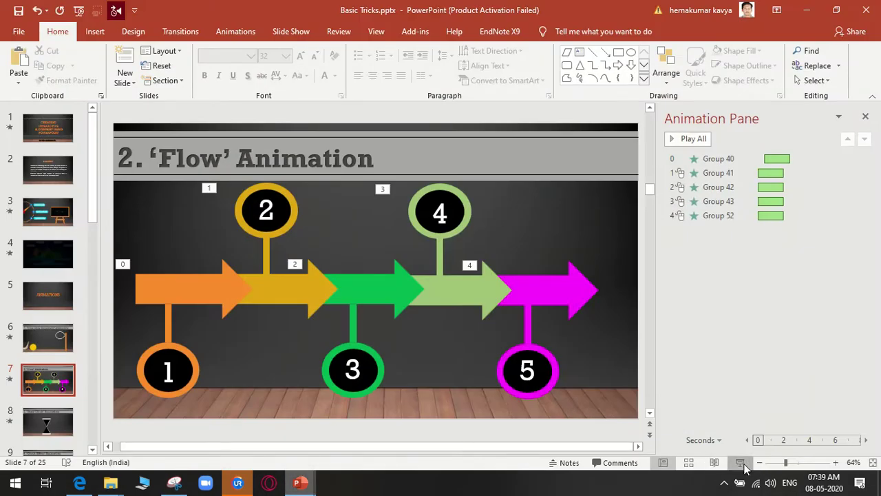
Play the Flow and Sand Clock animation slides, then return to Presentation1's A–D flow slide
click(740, 462)
click(675, 415)
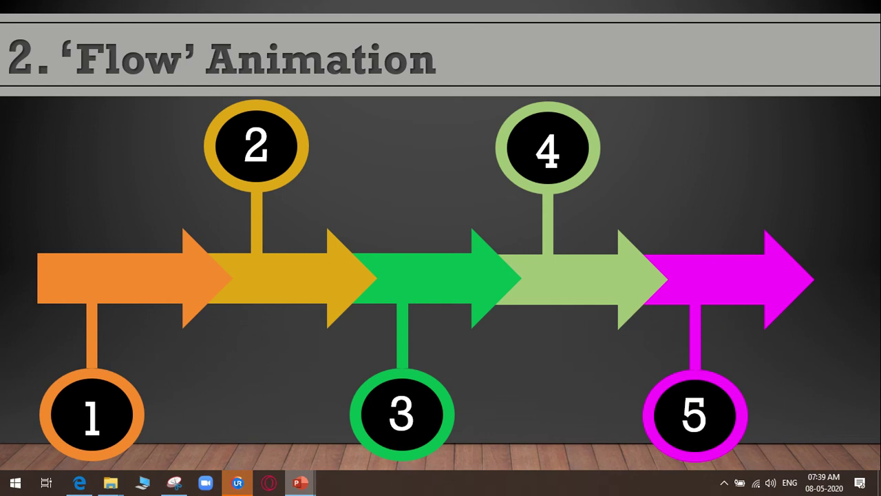
key(Right)
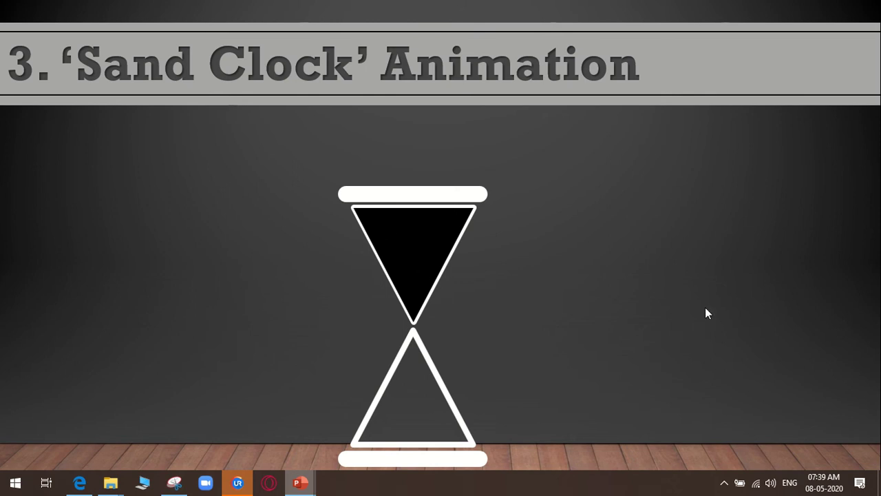
key(Right)
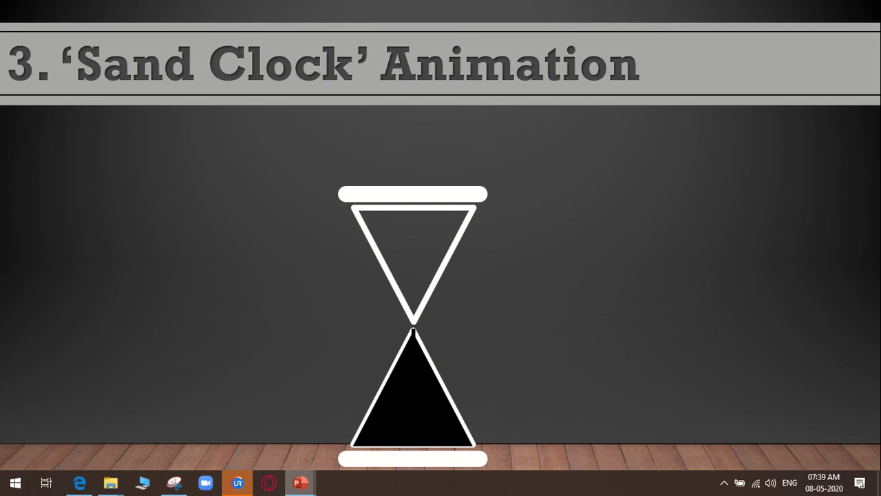
key(Escape)
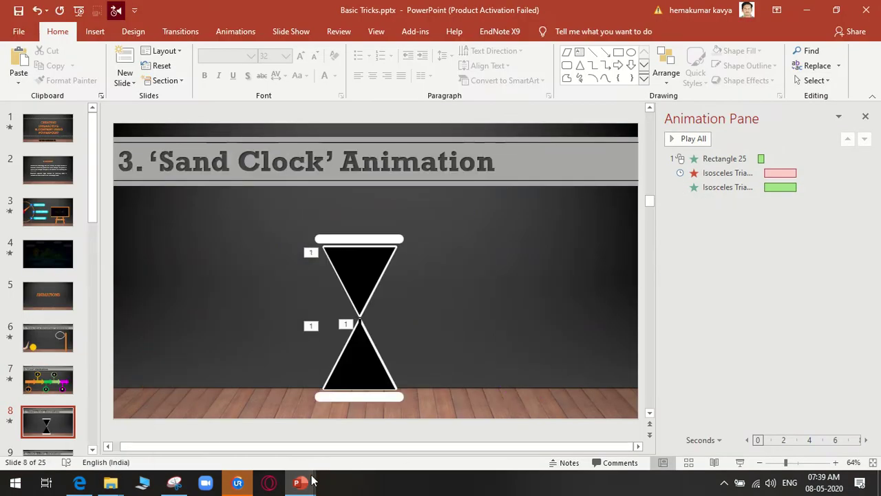
mouse_move(299, 482)
click(392, 444)
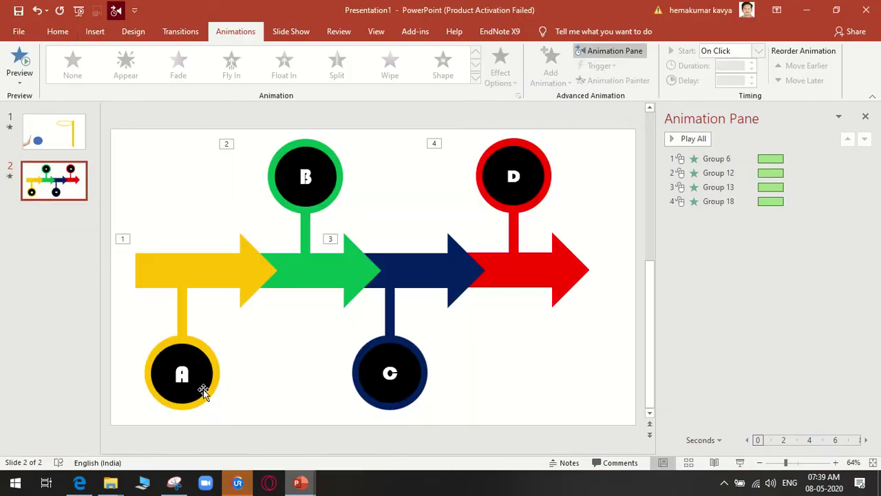
Add a new blank slide and draw an isosceles triangle on it
right_click(59, 224)
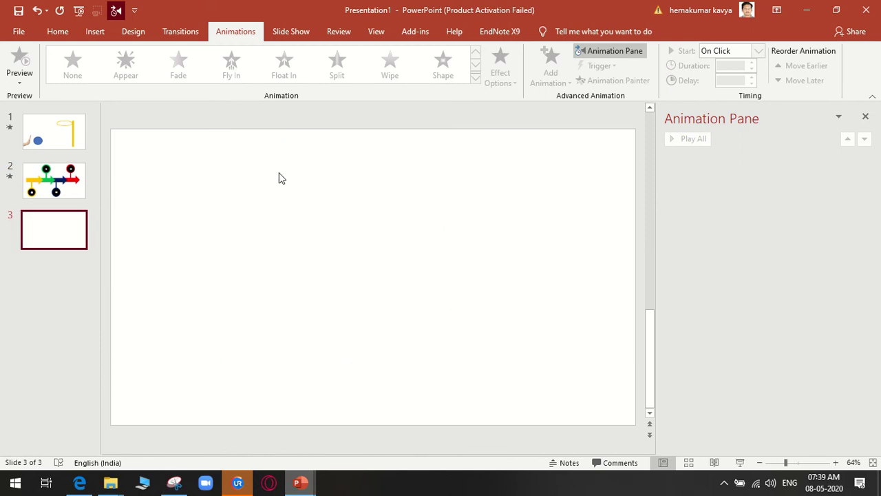
click(92, 33)
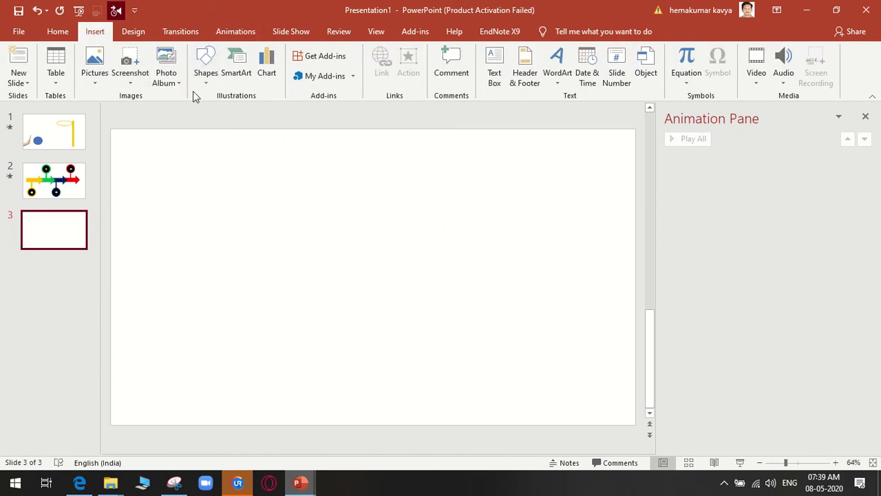
click(198, 87)
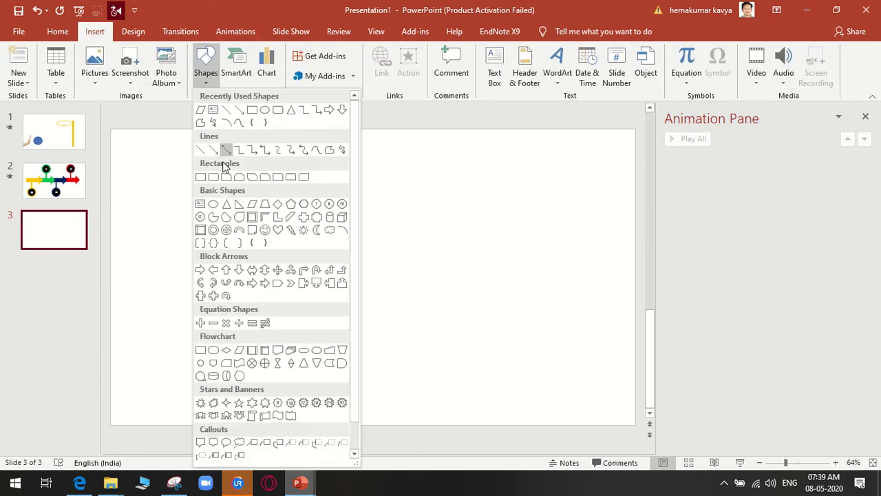
click(228, 202)
drag(299, 267, 384, 365)
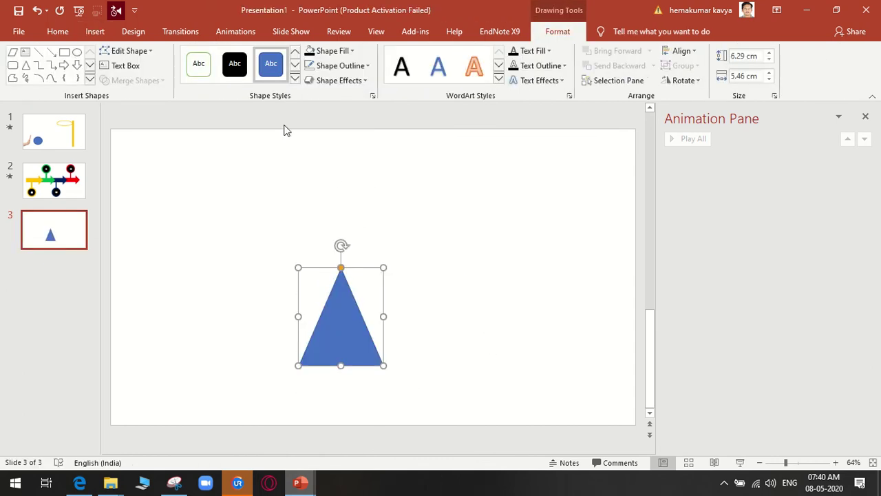
Fill the triangle Dark Red and remove its outline
click(337, 58)
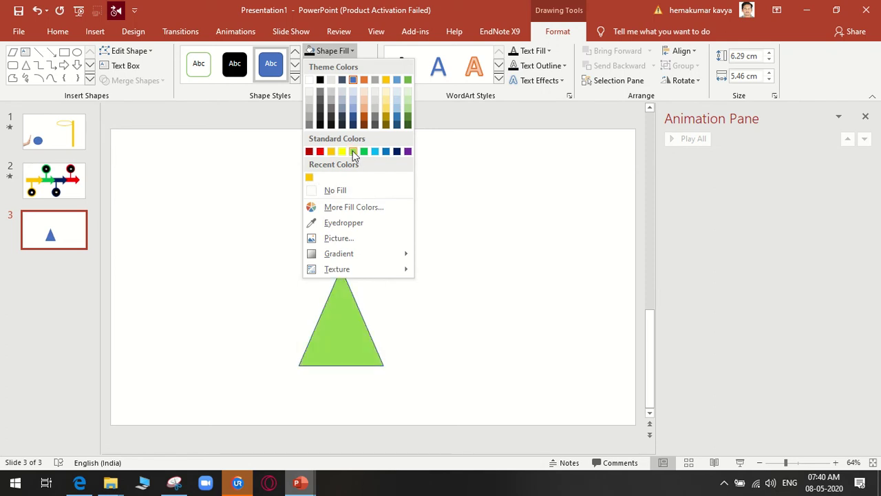
click(309, 152)
click(348, 66)
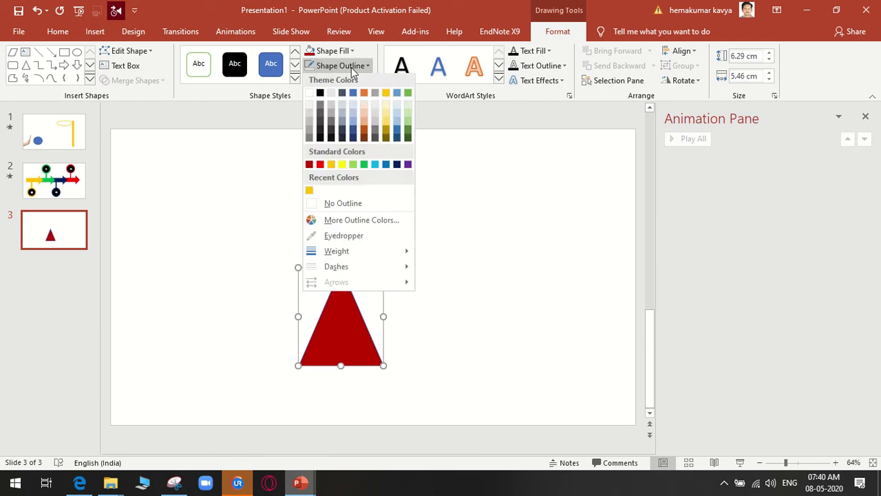
click(347, 204)
click(442, 326)
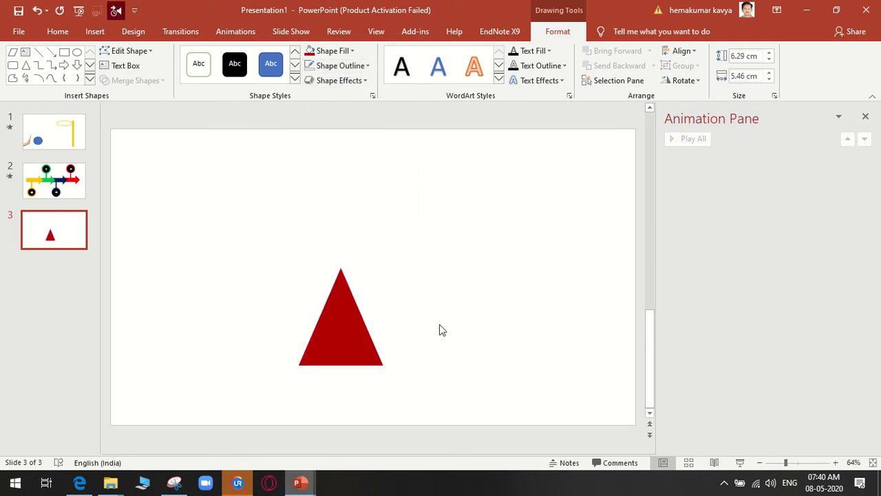
click(337, 329)
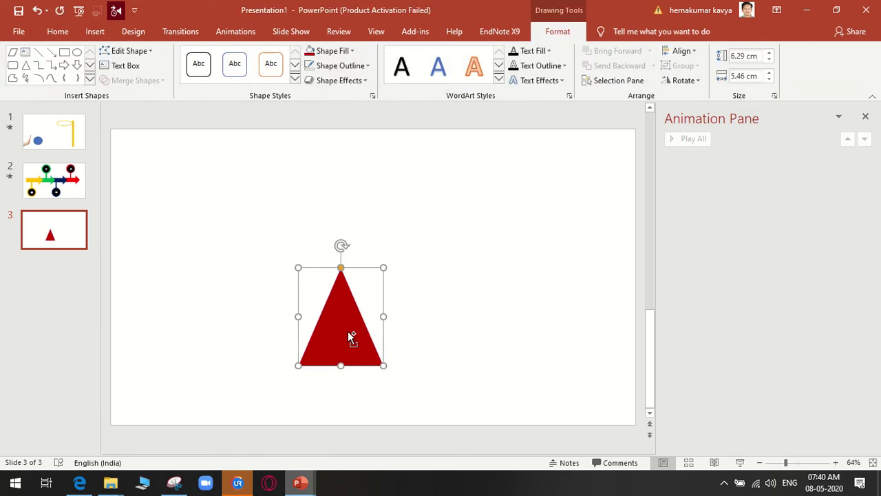
Place a copy of the triangle beside the original and give it a black outline
drag(348, 333, 445, 327)
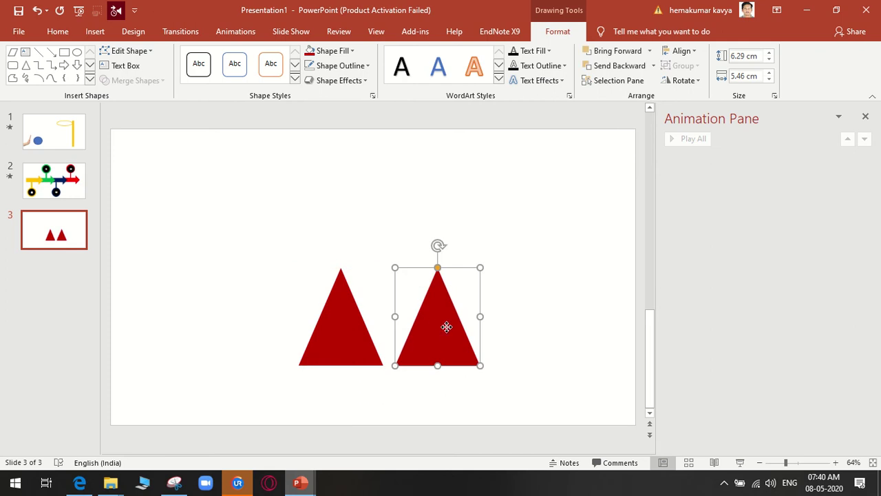
right_click(447, 326)
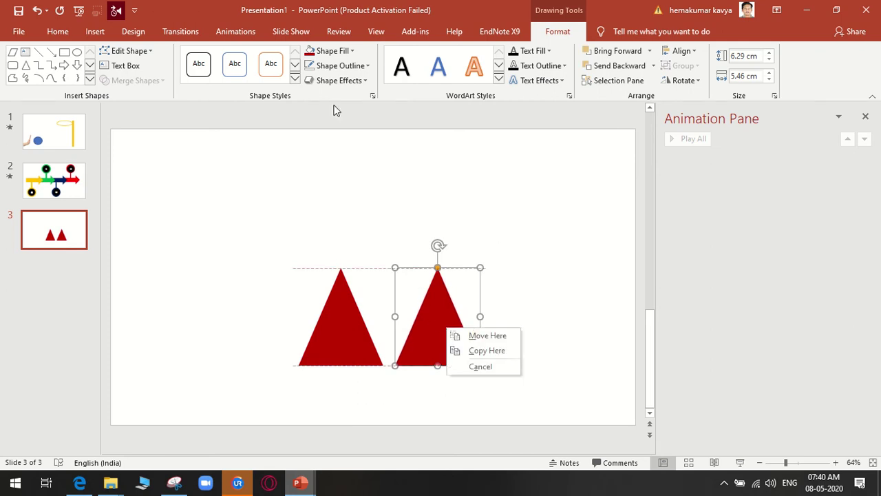
click(356, 80)
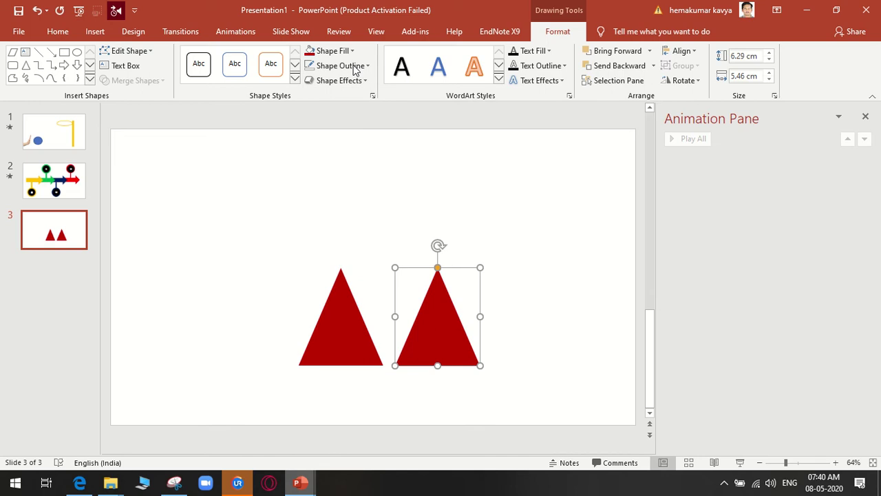
click(355, 67)
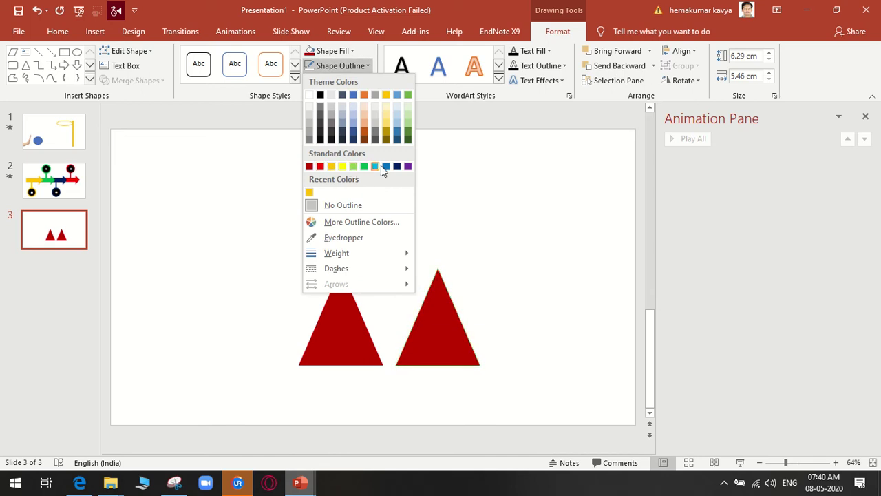
click(319, 95)
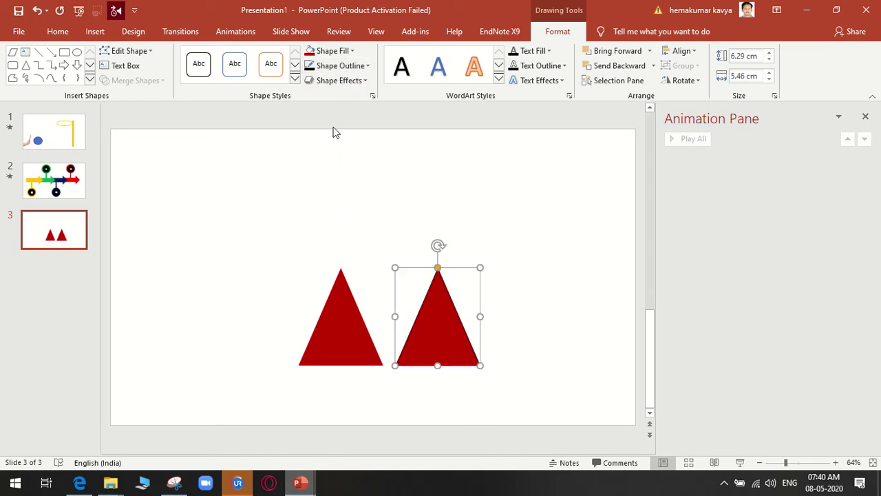
Give the copy no fill and a 6 pt outline, then stack it on the red triangle
click(335, 56)
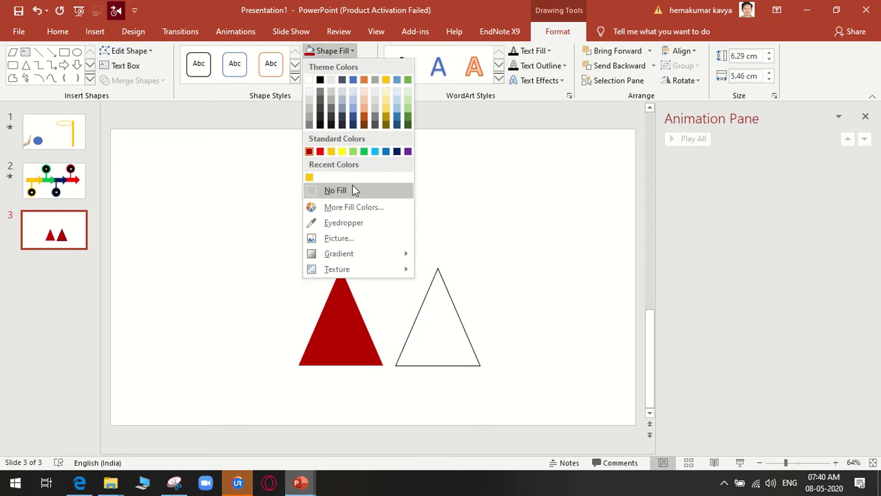
click(348, 186)
click(358, 81)
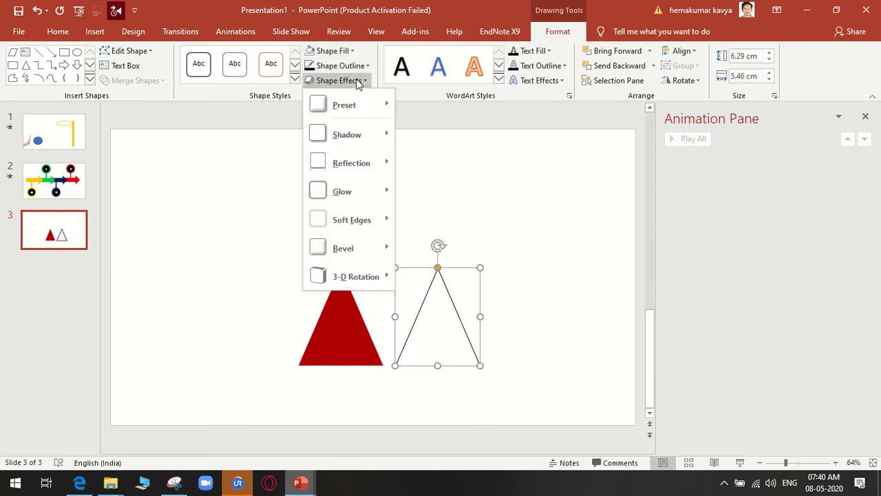
click(340, 66)
mouse_move(336, 252)
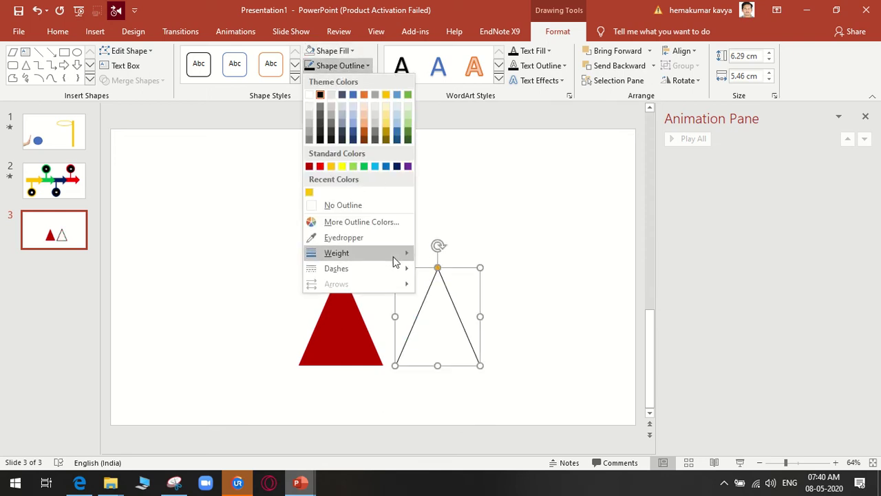
click(468, 367)
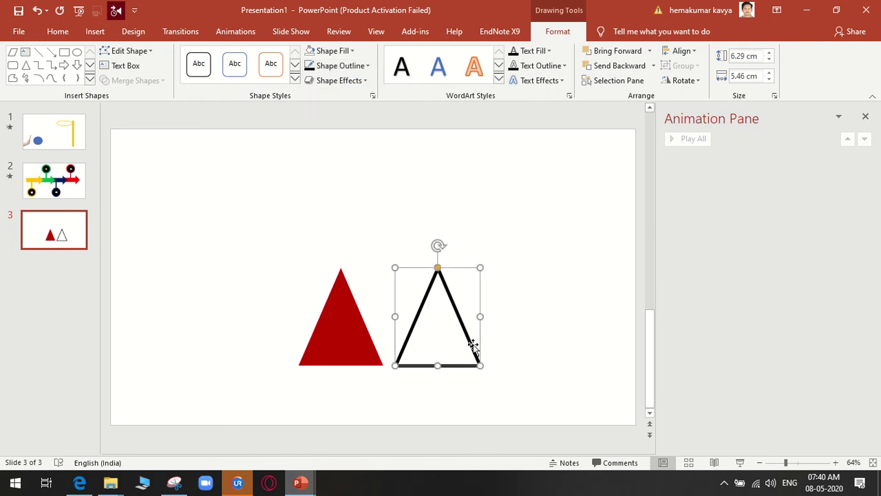
drag(468, 339, 377, 339)
click(483, 343)
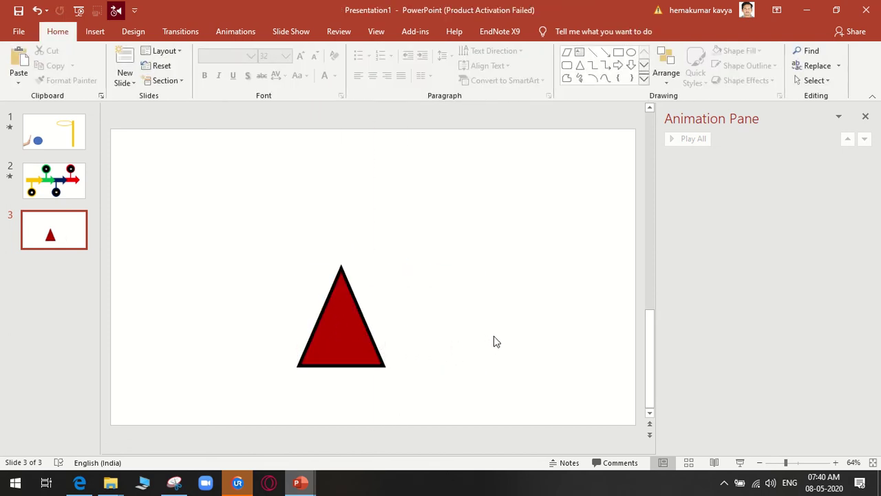
Draw a long rounded rectangle bar with fully rounded corners beside the triangle
click(94, 34)
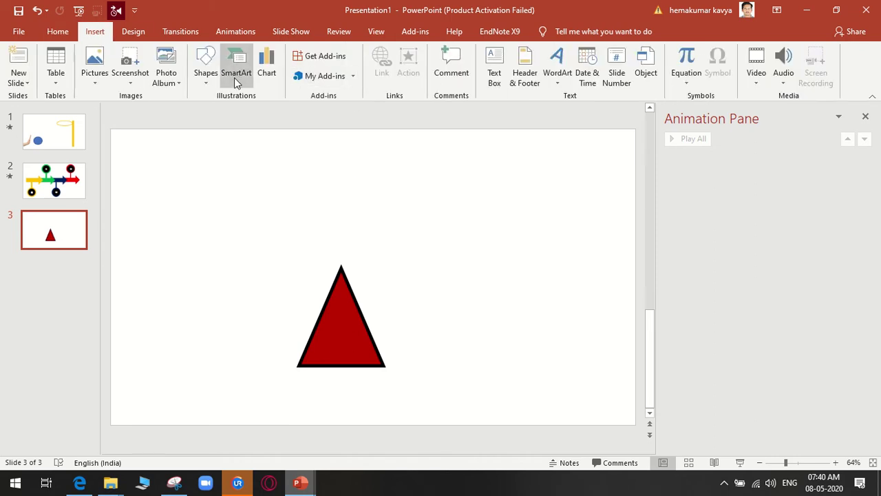
click(205, 75)
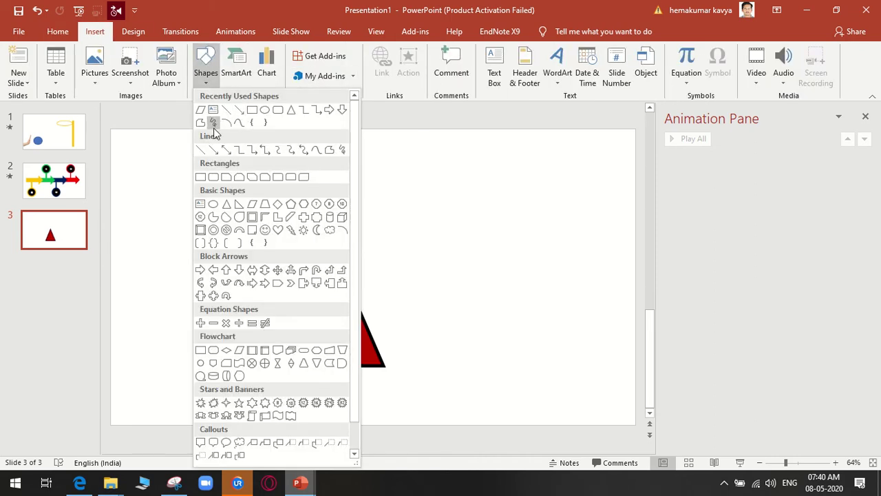
click(213, 177)
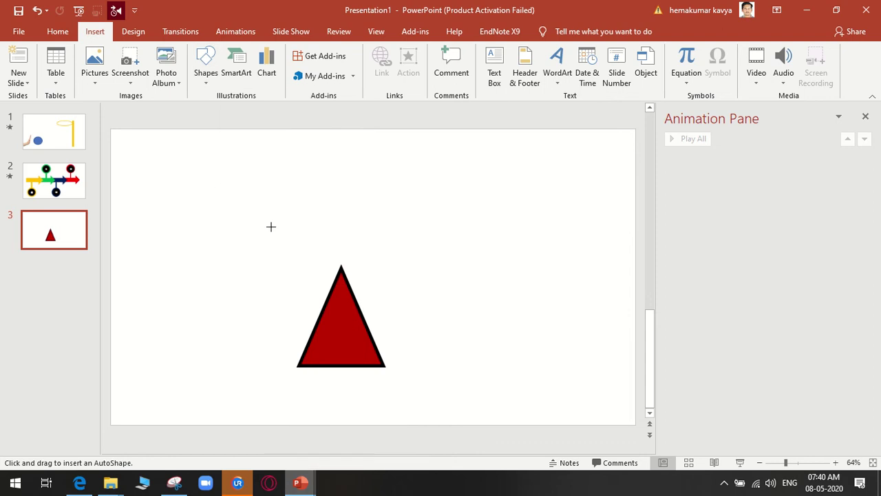
drag(445, 300, 548, 314)
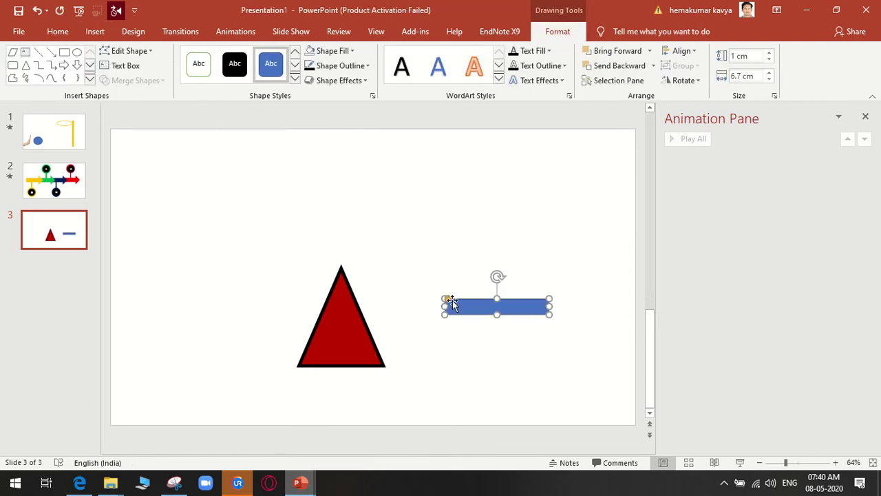
drag(450, 299, 452, 300)
Give the bar a black outline and black fill, and centre it beneath the triangle
click(346, 69)
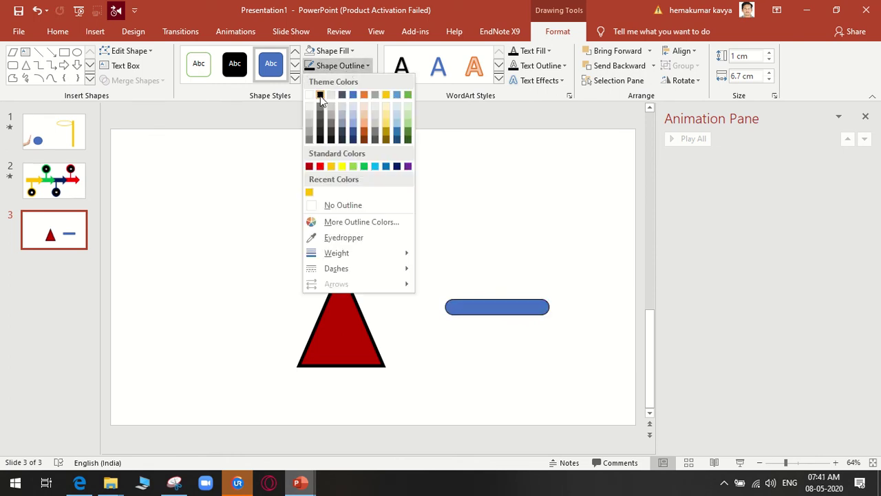
click(309, 166)
click(347, 67)
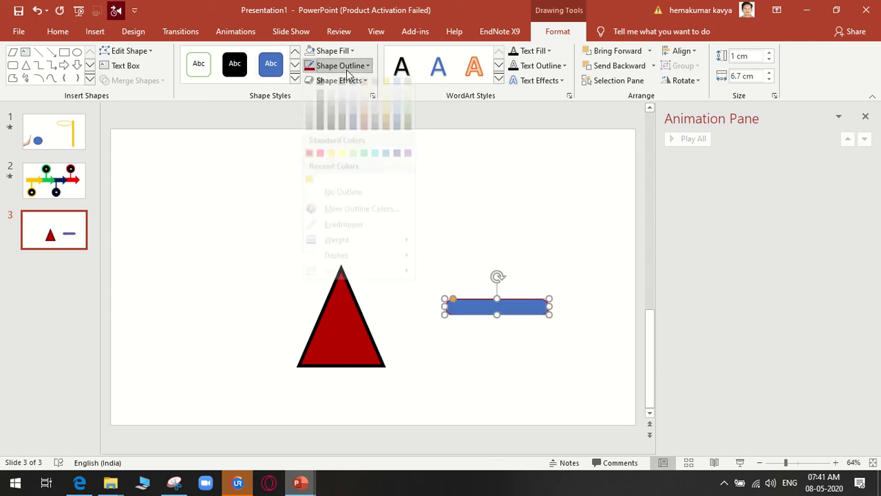
click(320, 93)
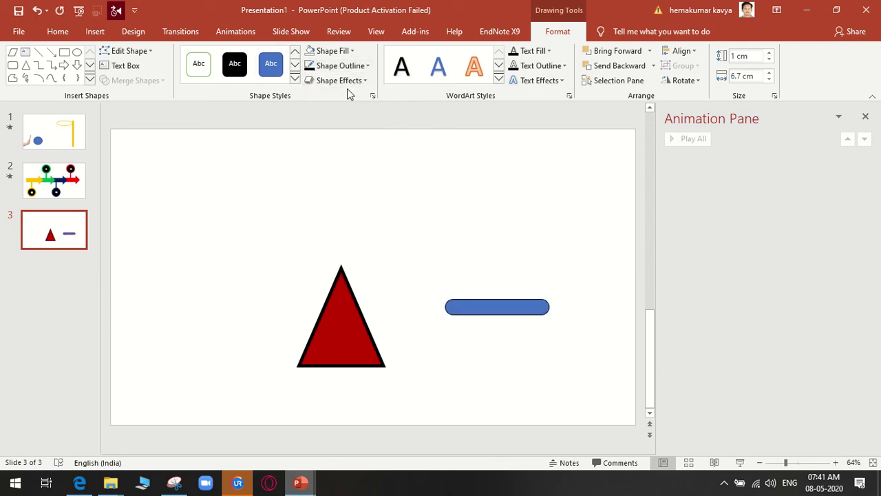
click(334, 51)
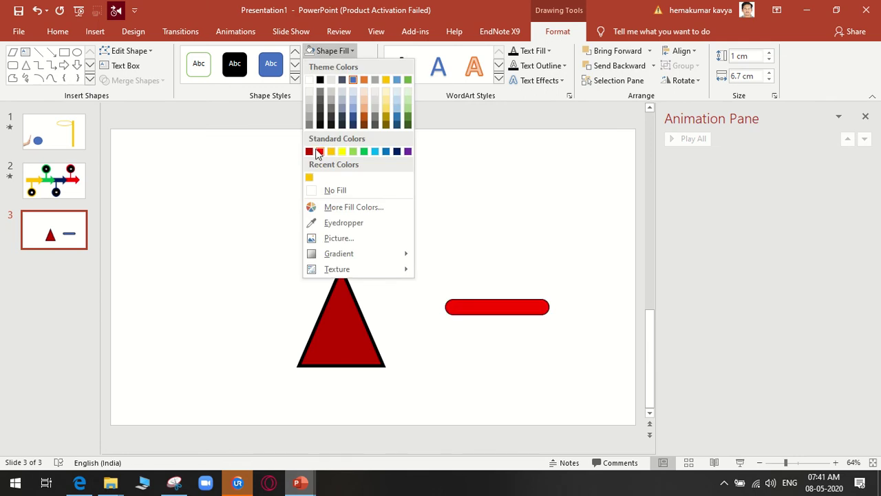
click(321, 79)
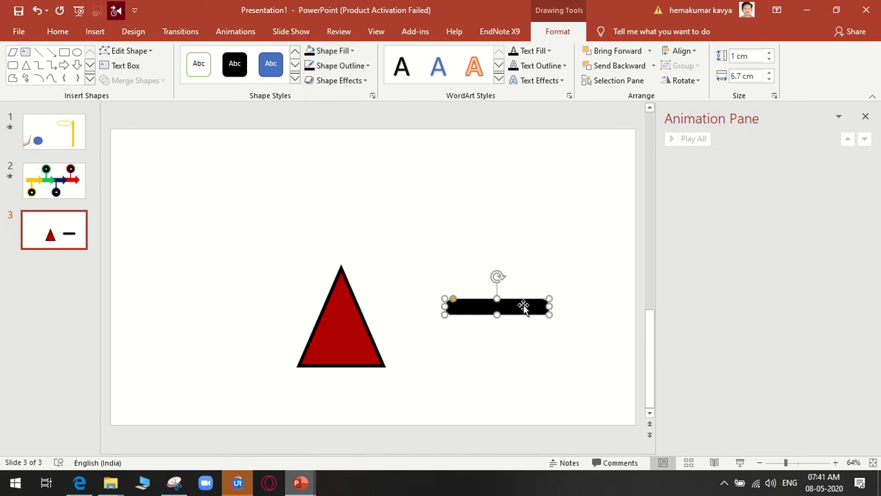
drag(523, 307, 369, 378)
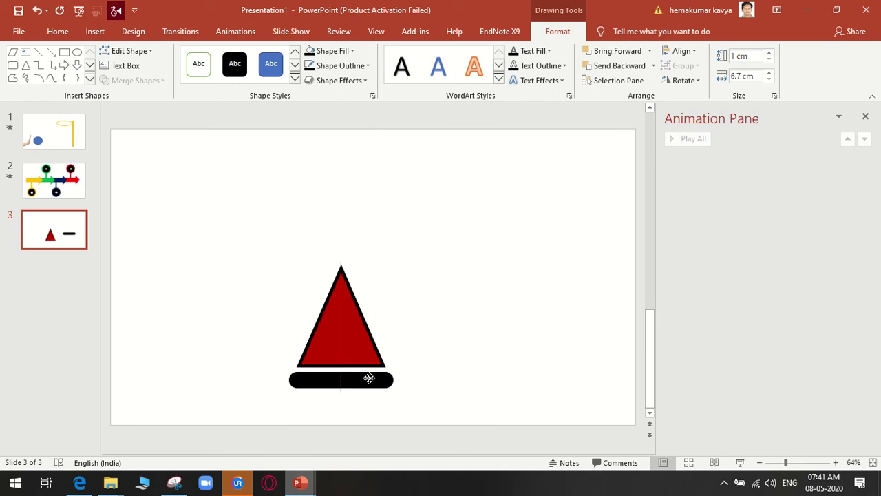
Group the red triangle and the black bar into one object
click(453, 350)
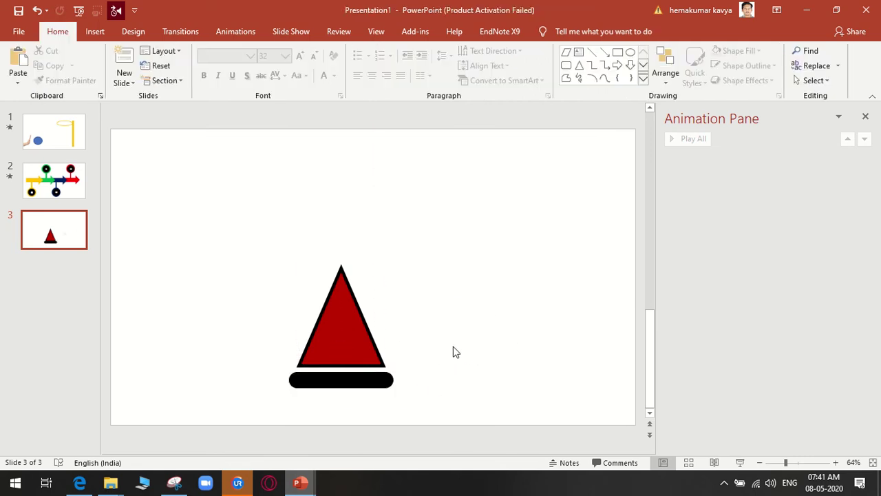
click(379, 365)
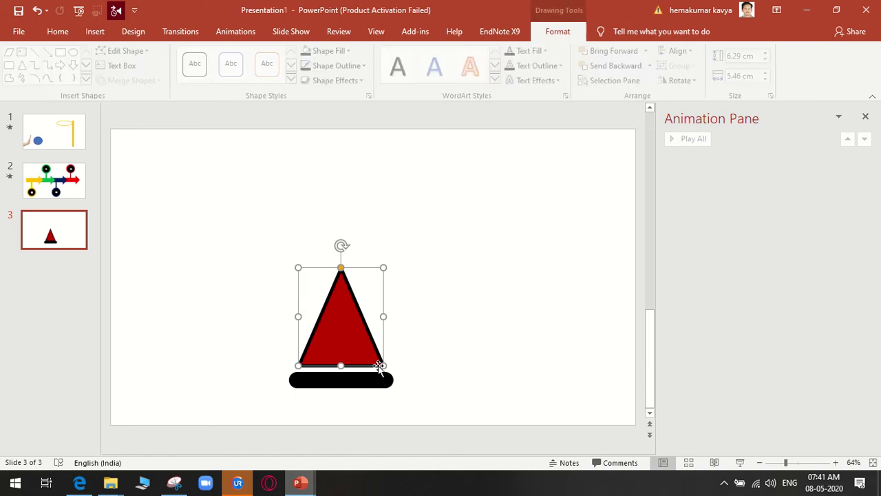
shift+click(367, 383)
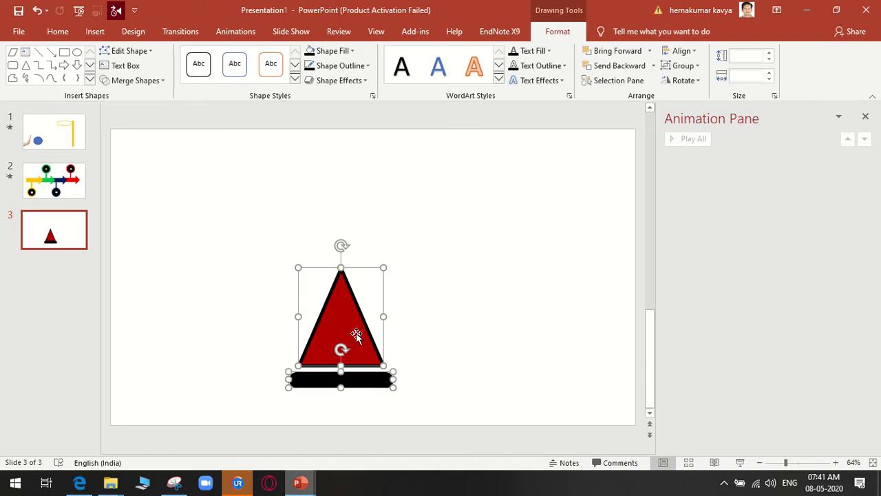
right_click(356, 332)
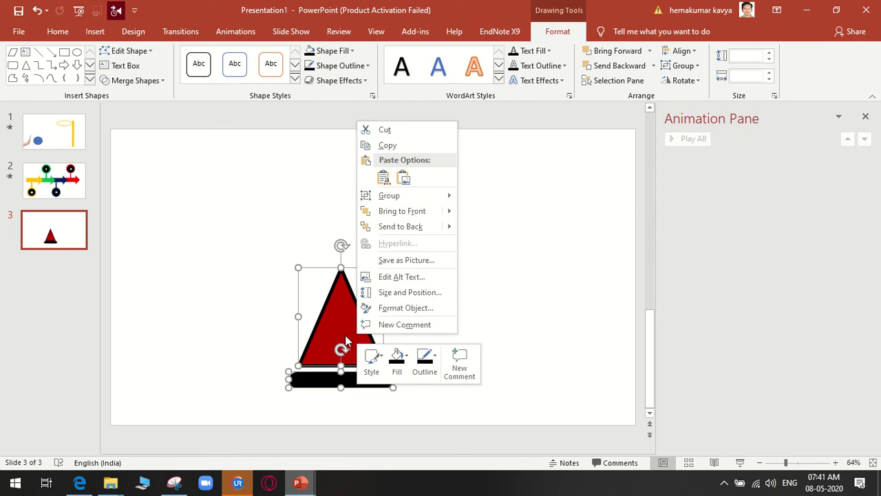
mouse_move(389, 195)
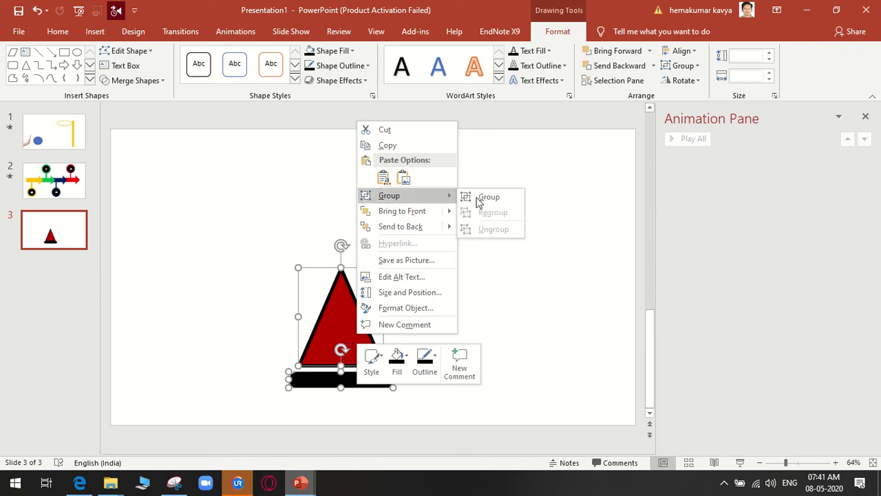
click(481, 198)
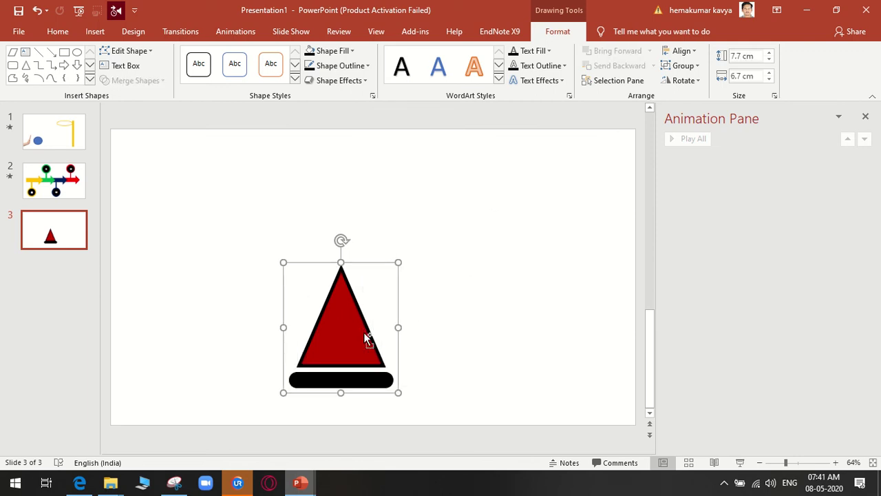
Copy the group, rotate it 180°, and place it on top tip to tip
drag(366, 337, 476, 329)
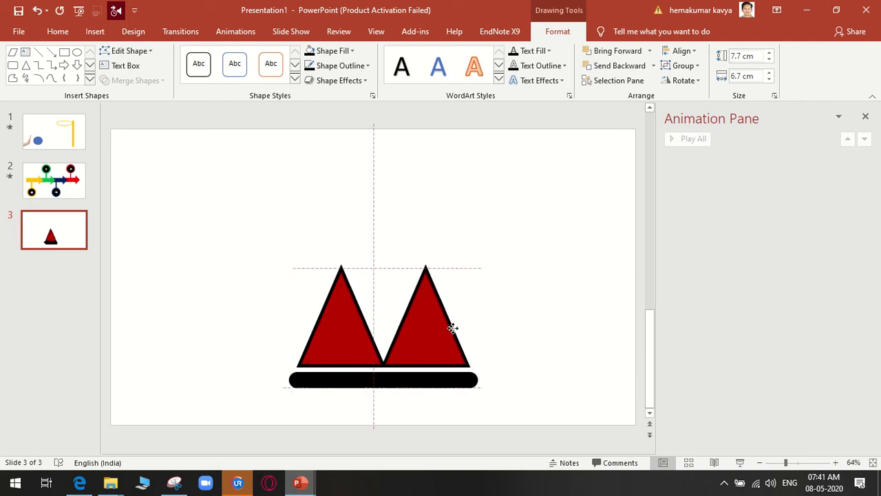
mouse_move(460, 240)
mouse_down()
mouse_move(335, 361)
mouse_move(447, 476)
mouse_up()
mouse_move(463, 368)
mouse_down()
mouse_move(343, 241)
mouse_move(350, 246)
mouse_up()
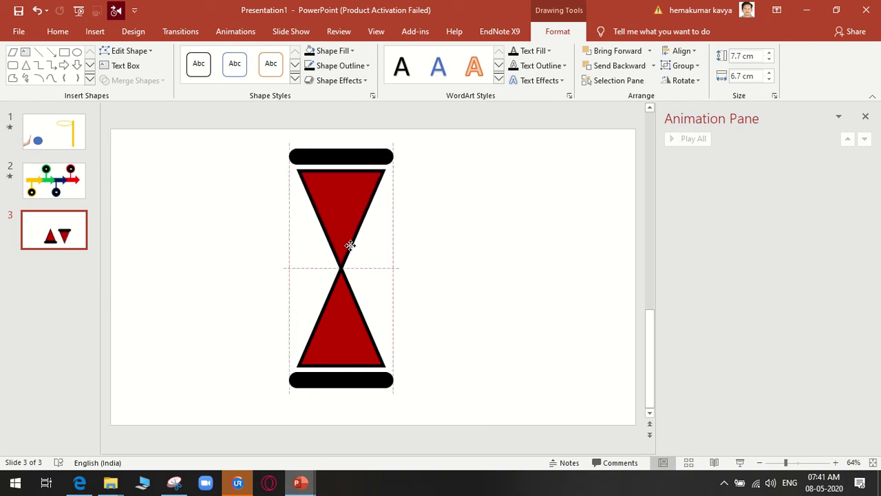
click(468, 274)
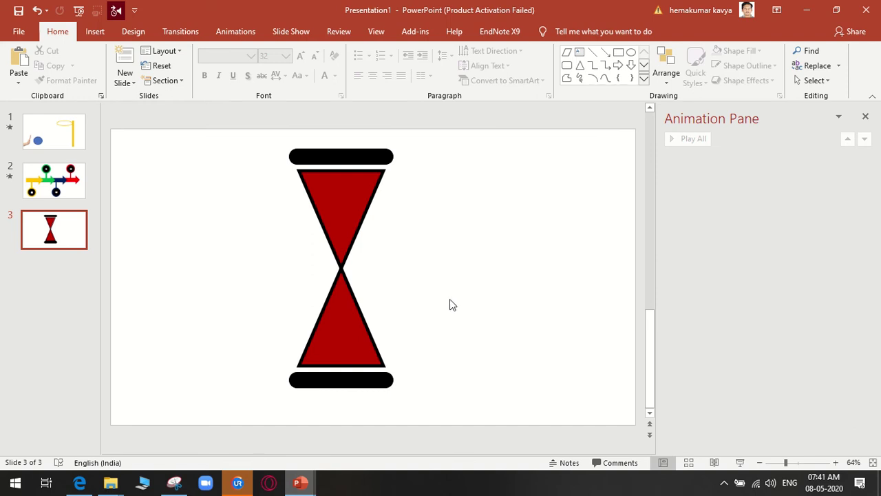
click(97, 32)
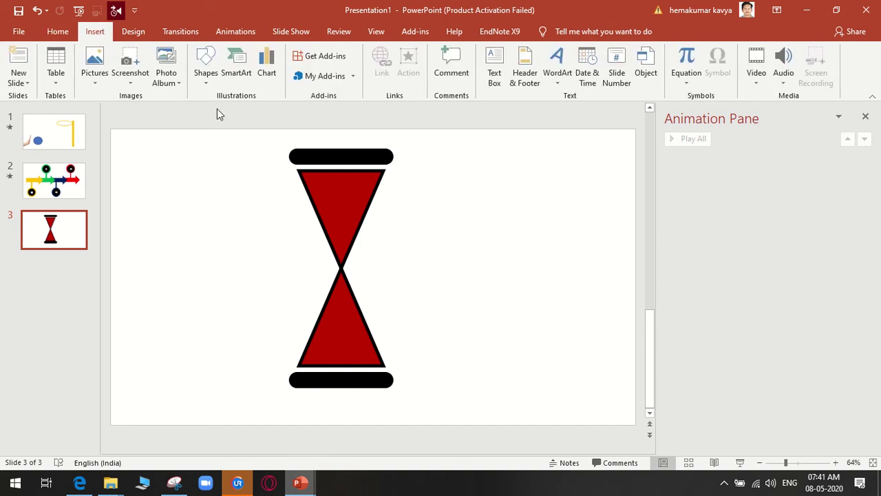
click(211, 81)
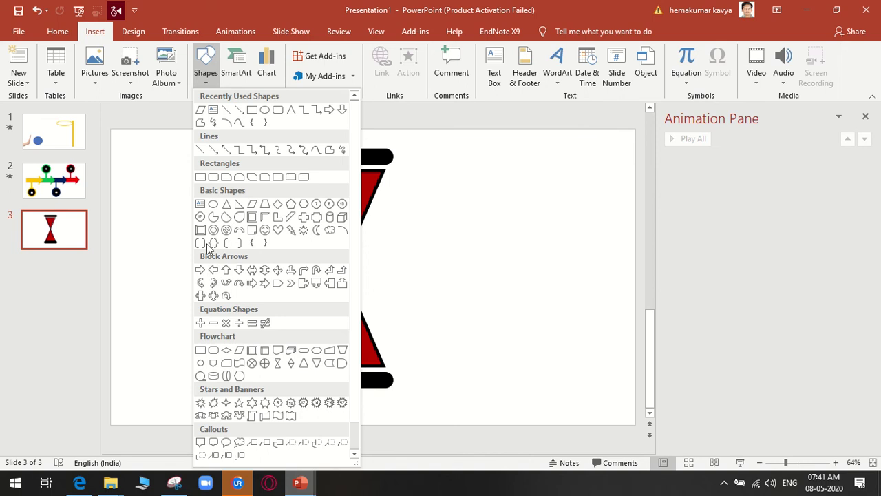
Draw a straight line from the hourglass waist down to the bottom bar, centred in the triangle
click(200, 177)
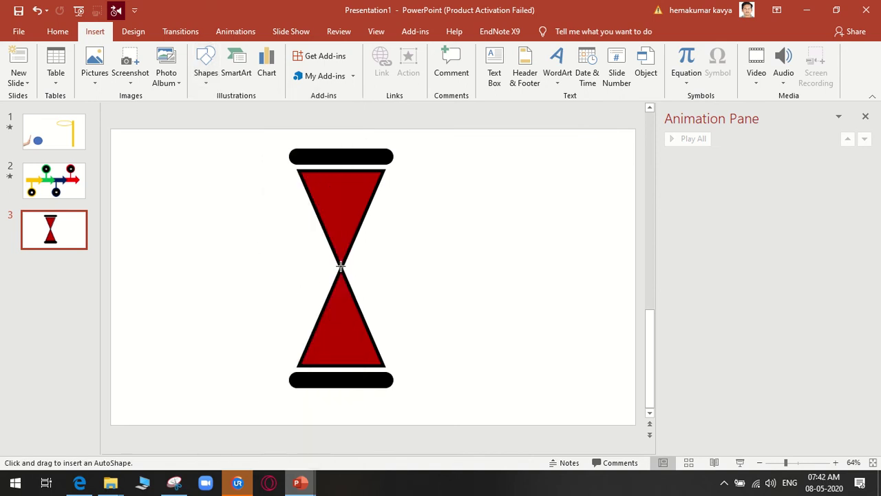
drag(340, 271, 343, 365)
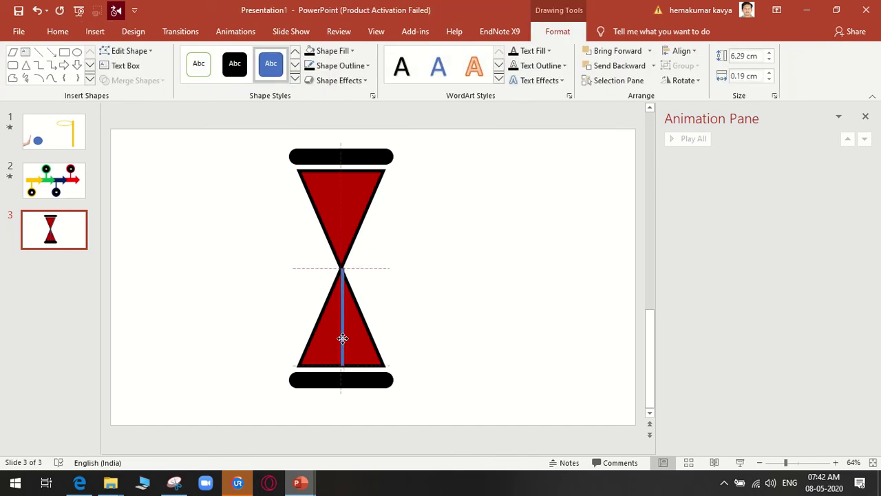
drag(342, 338, 342, 338)
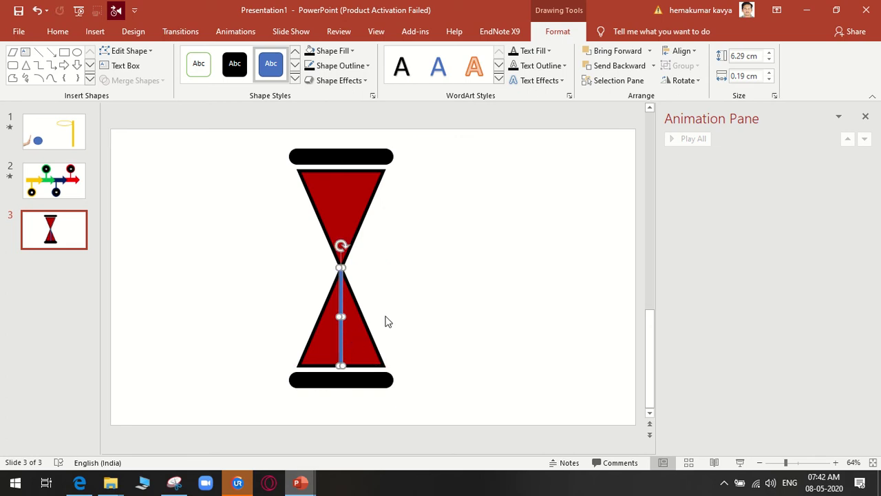
drag(343, 266, 342, 274)
click(417, 285)
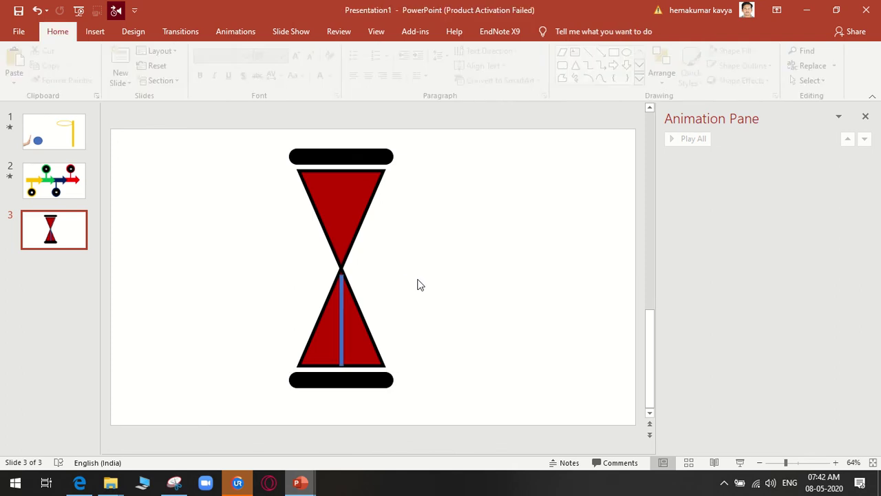
Fine-tune the thin strip's ends and position inside the lower triangle
click(341, 321)
drag(342, 364, 344, 366)
click(412, 331)
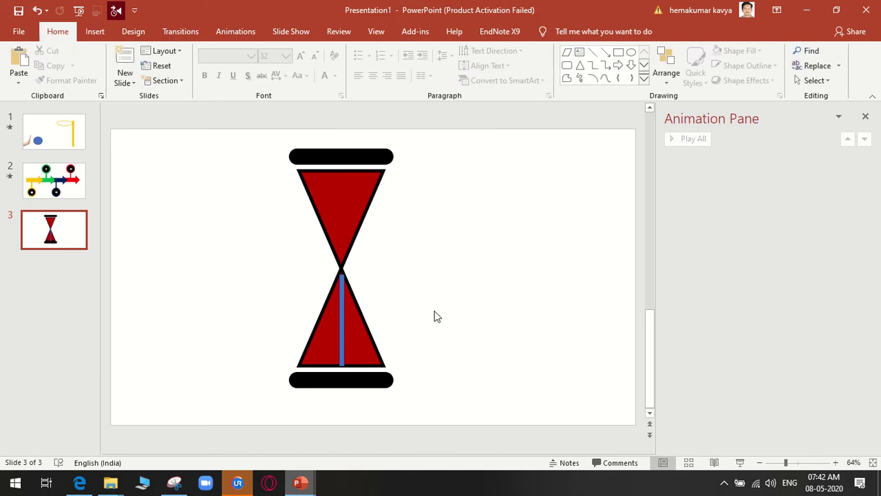
click(347, 311)
click(341, 318)
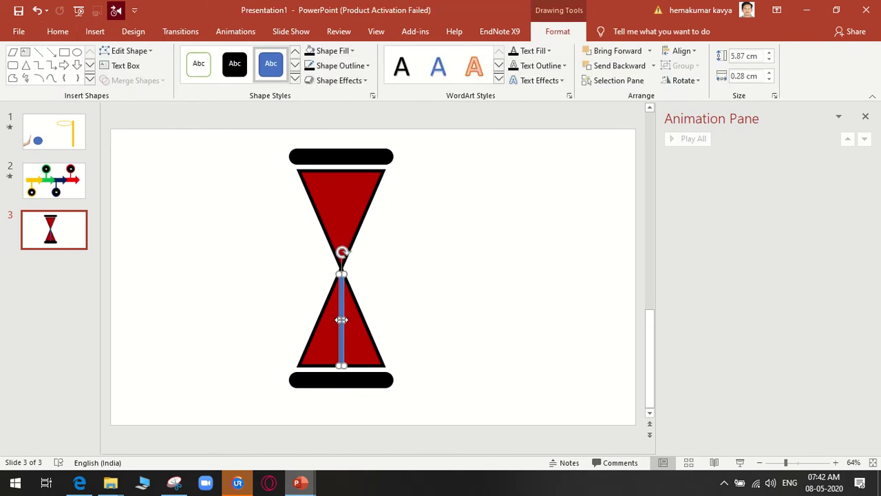
drag(341, 320, 342, 311)
key(ctrl+z)
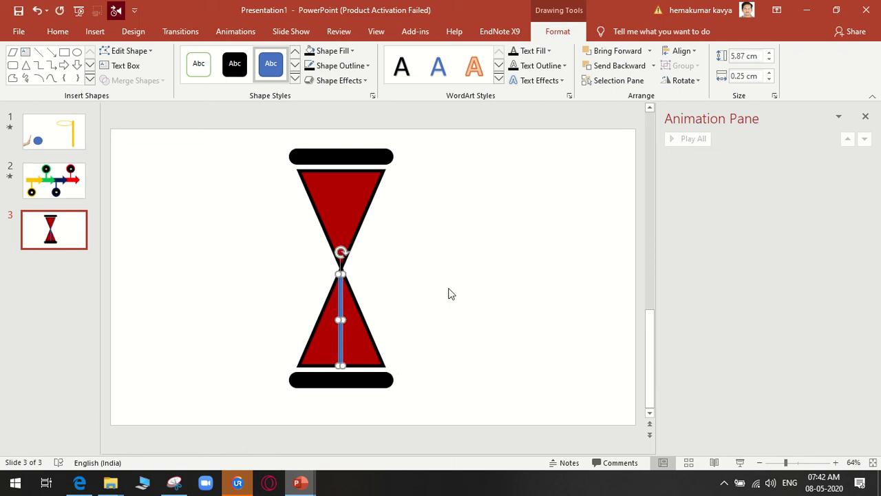
click(449, 294)
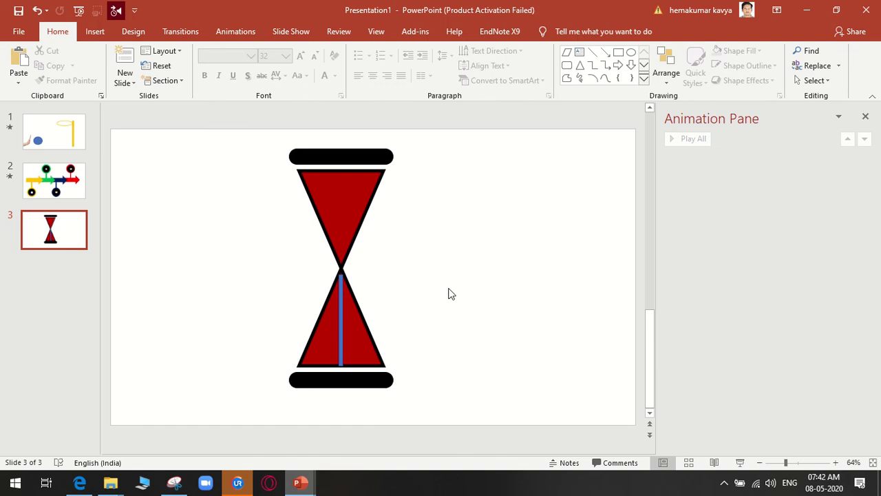
click(342, 364)
drag(342, 364, 342, 360)
click(403, 336)
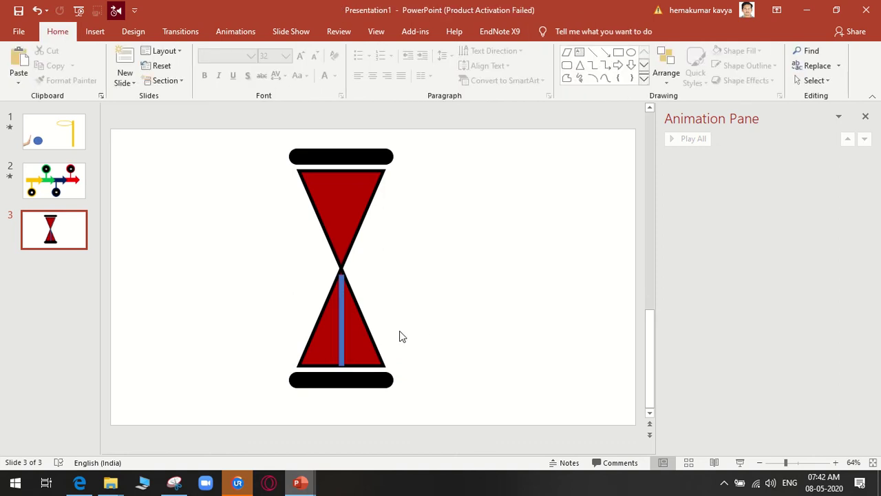
click(347, 313)
click(346, 316)
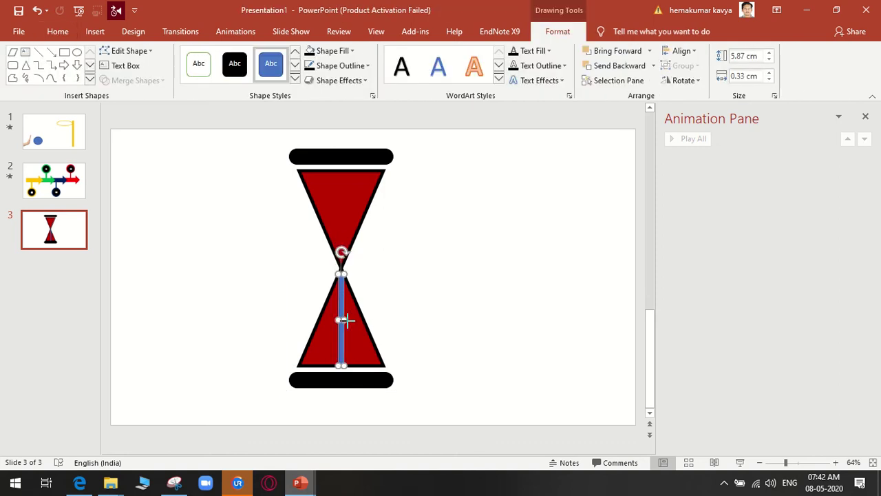
drag(345, 319, 343, 321)
click(443, 314)
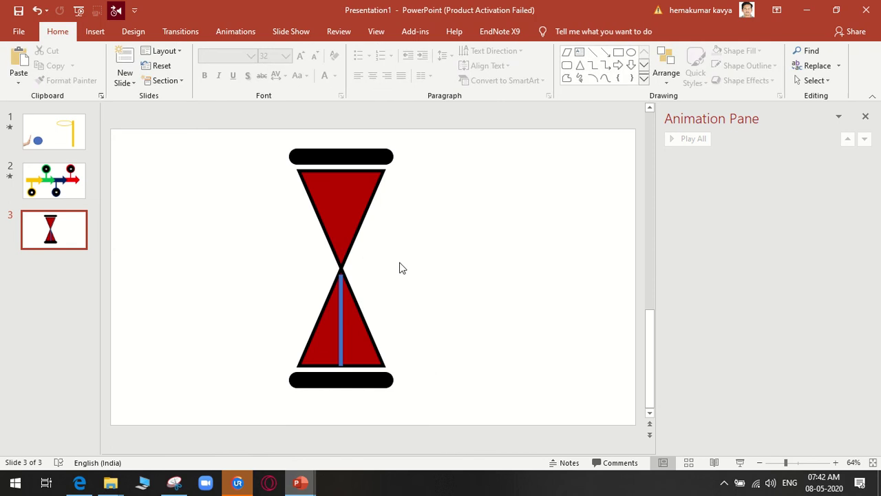
Fill the strip Dark Red with no outline and nudge it into place
click(339, 297)
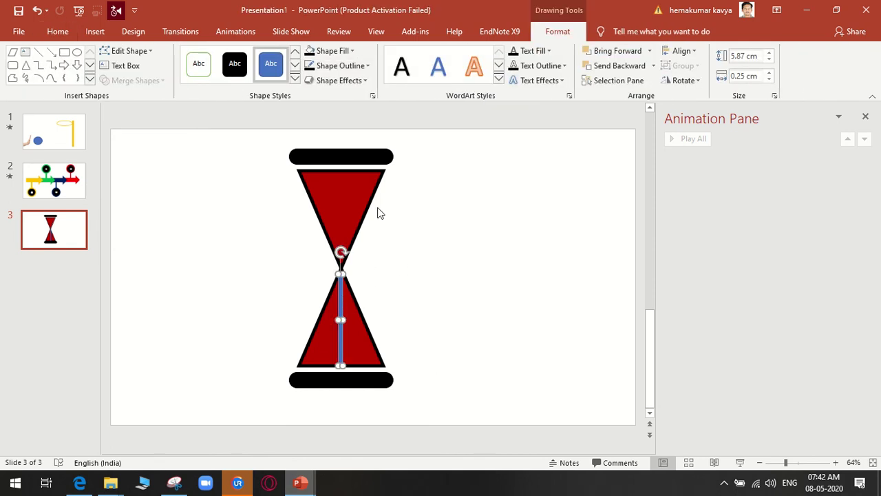
click(338, 55)
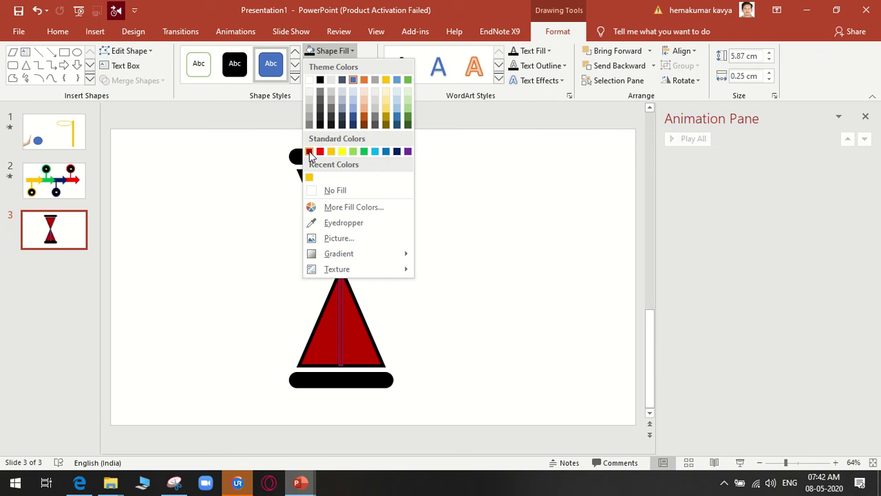
click(310, 152)
click(338, 69)
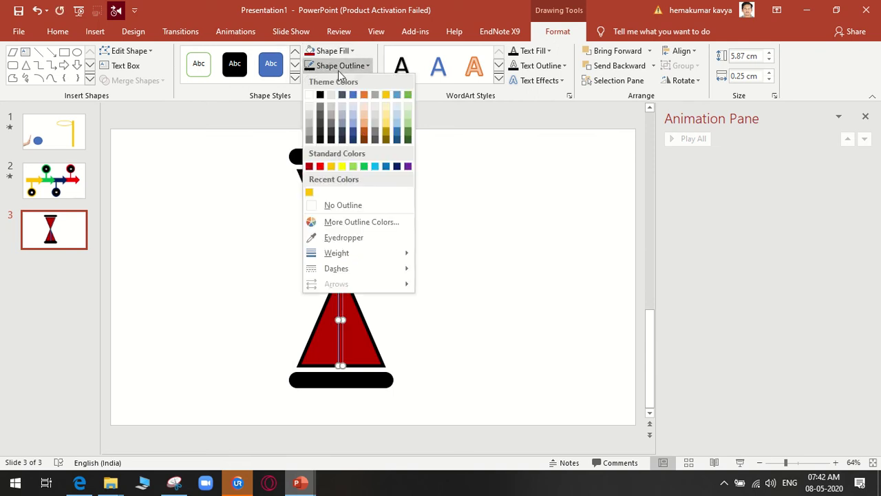
click(361, 206)
click(500, 289)
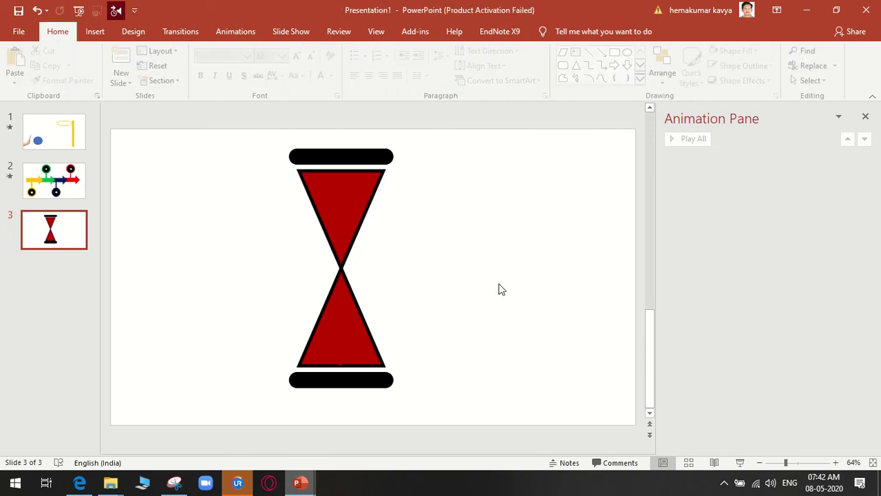
click(340, 316)
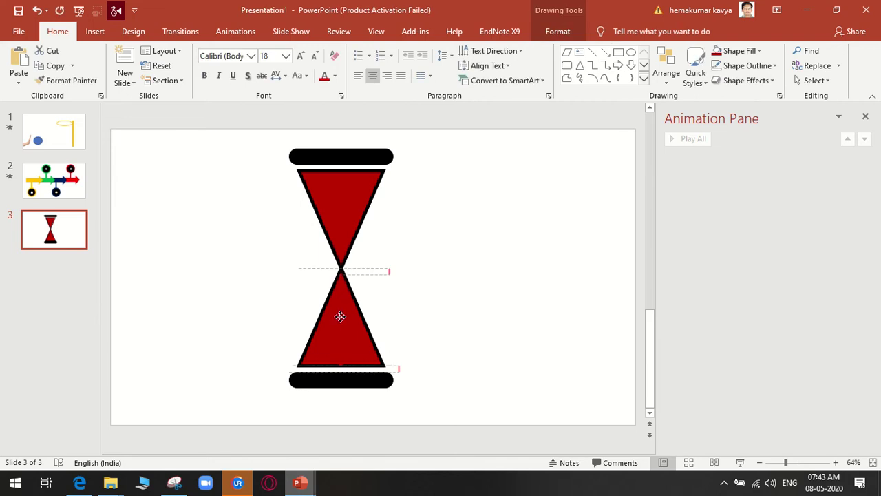
drag(340, 316, 340, 317)
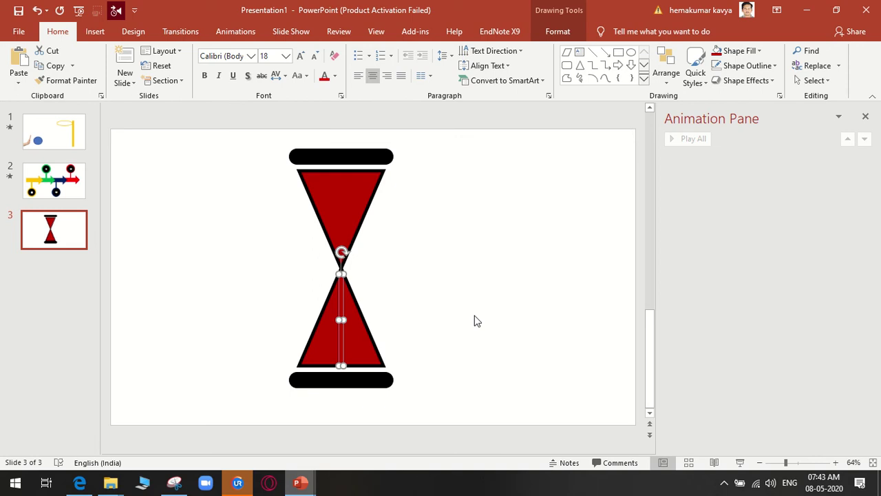
click(477, 320)
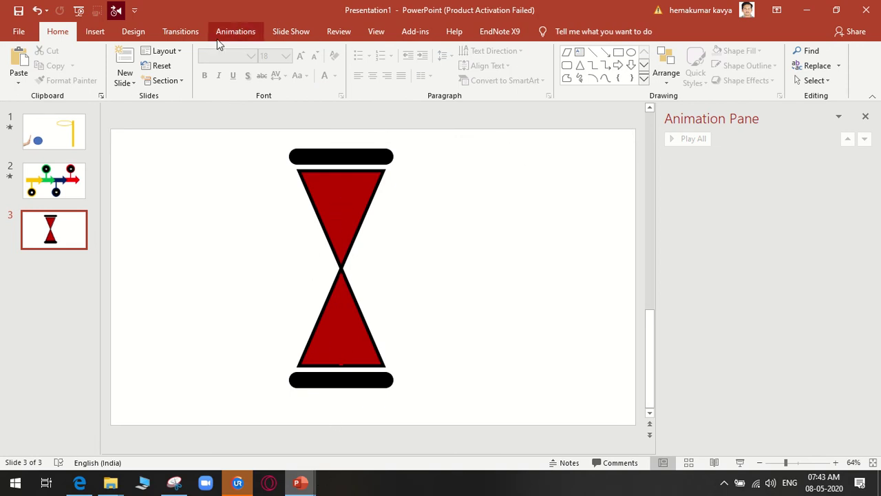
Browse the full animation effects list for the thin strip without applying one
click(238, 32)
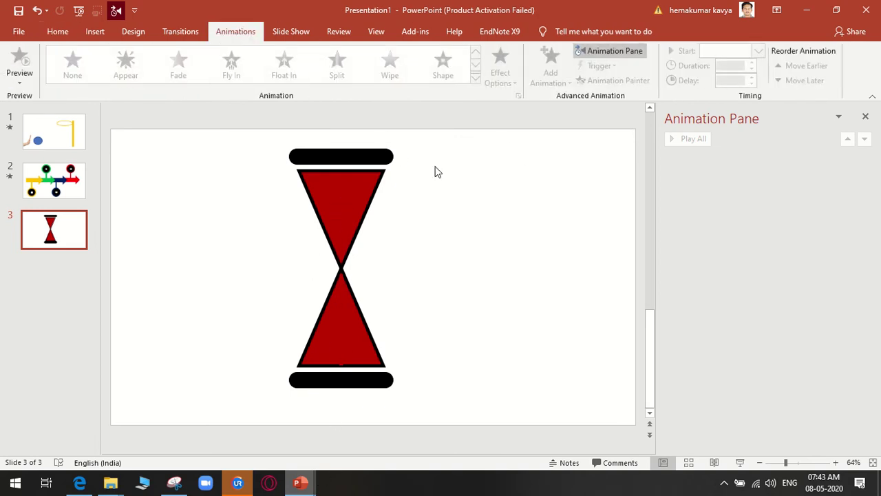
click(340, 312)
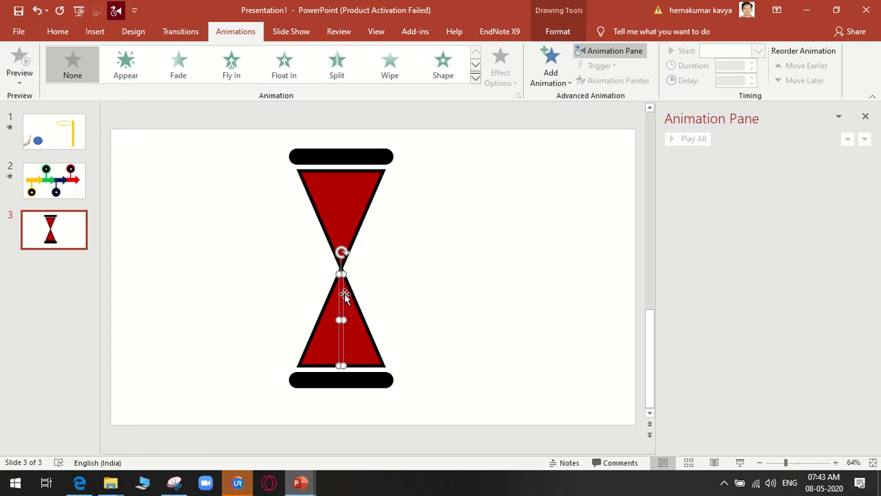
click(475, 81)
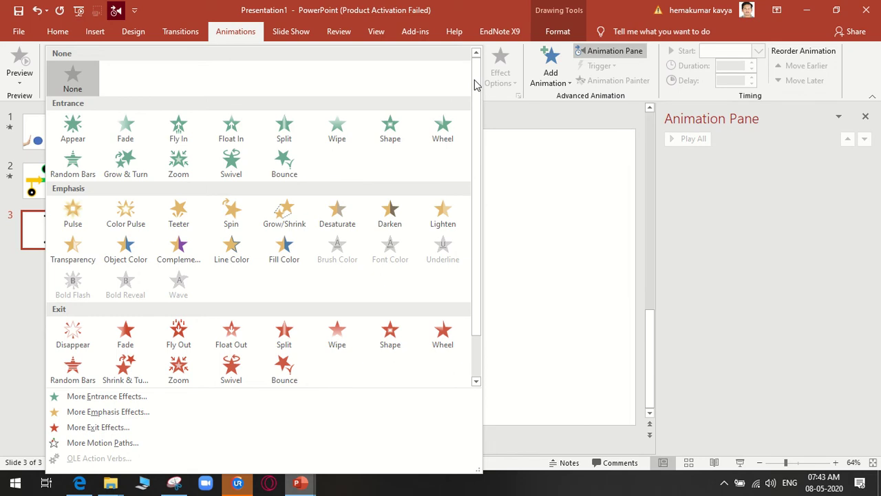
click(574, 233)
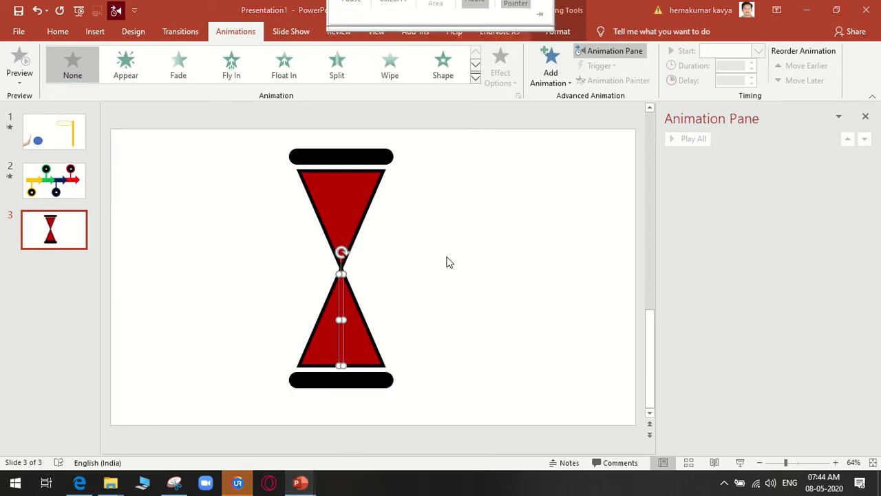
Ungroup the hourglass top and select the upper red triangle by itself
click(344, 252)
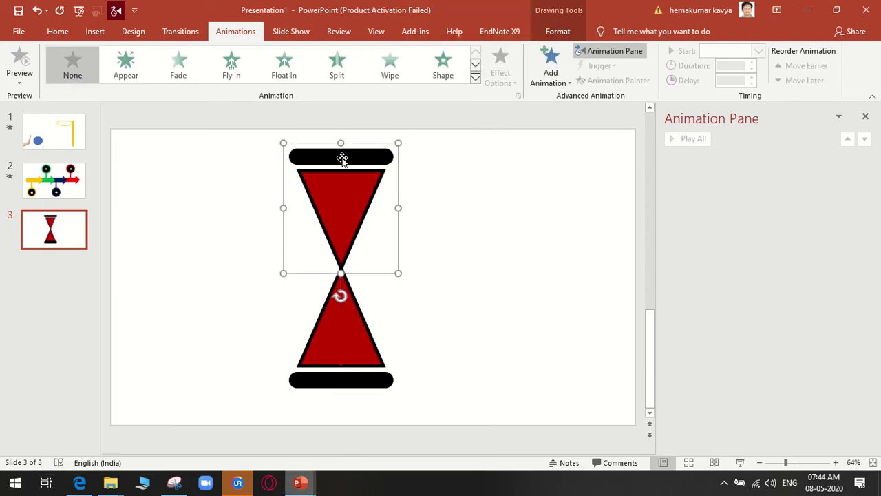
click(336, 202)
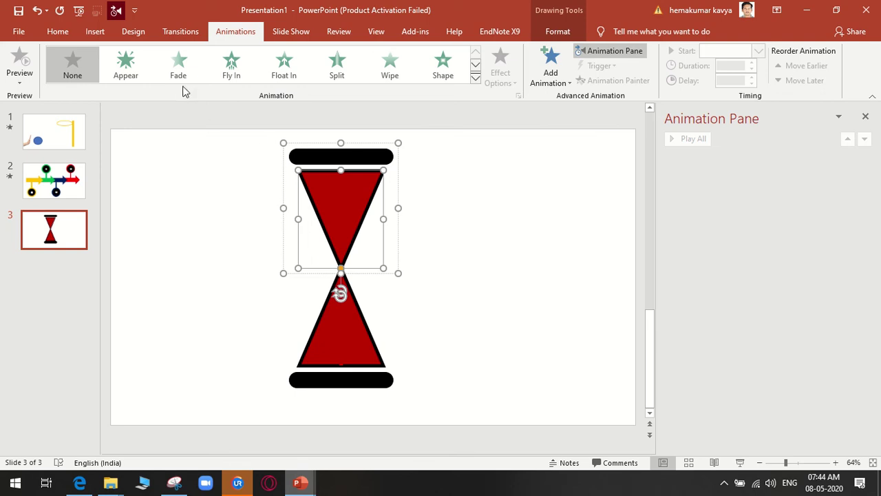
right_click(367, 158)
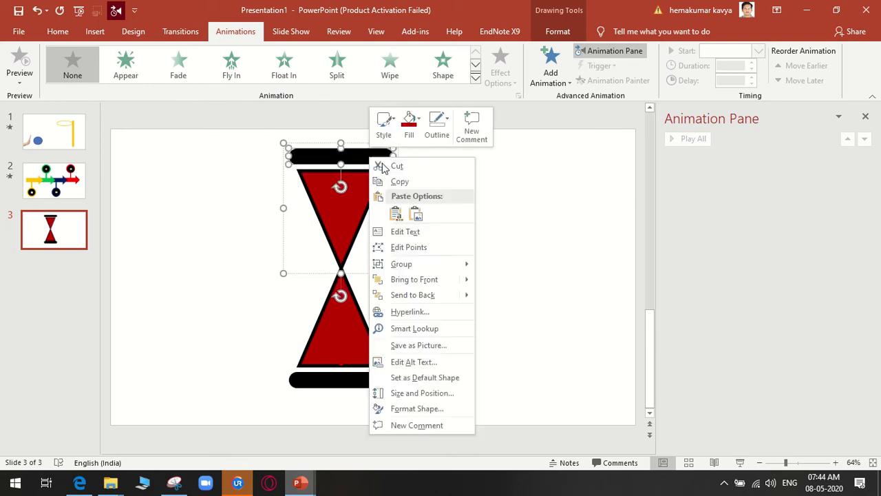
click(487, 189)
right_click(364, 207)
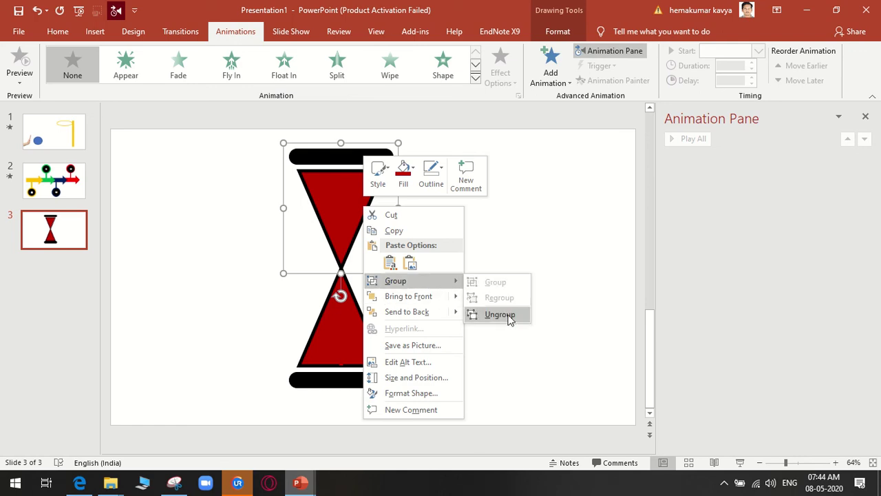
click(509, 317)
click(547, 280)
click(342, 197)
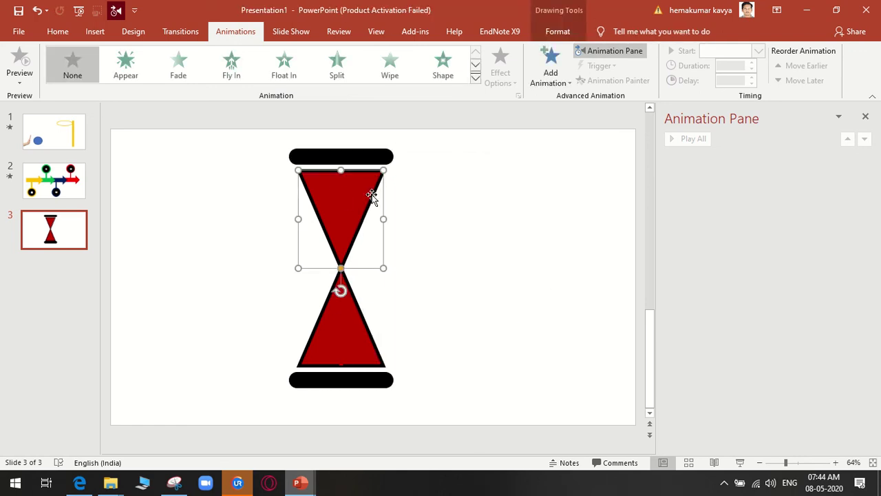
click(411, 196)
click(381, 182)
Give the upper triangle a Wipe entrance coming From Top
click(390, 69)
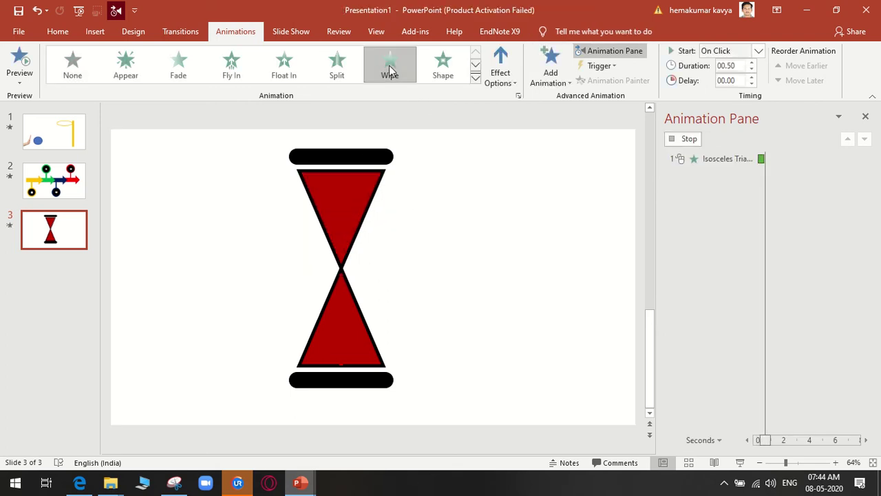
click(499, 81)
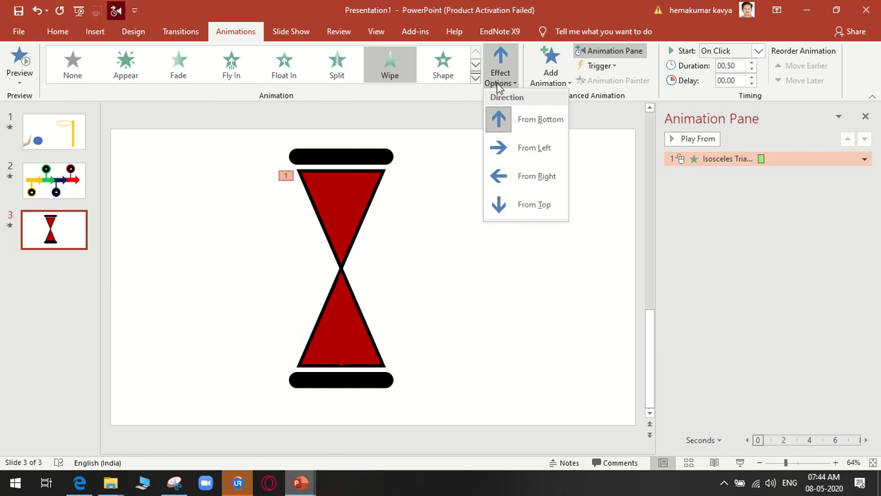
click(530, 206)
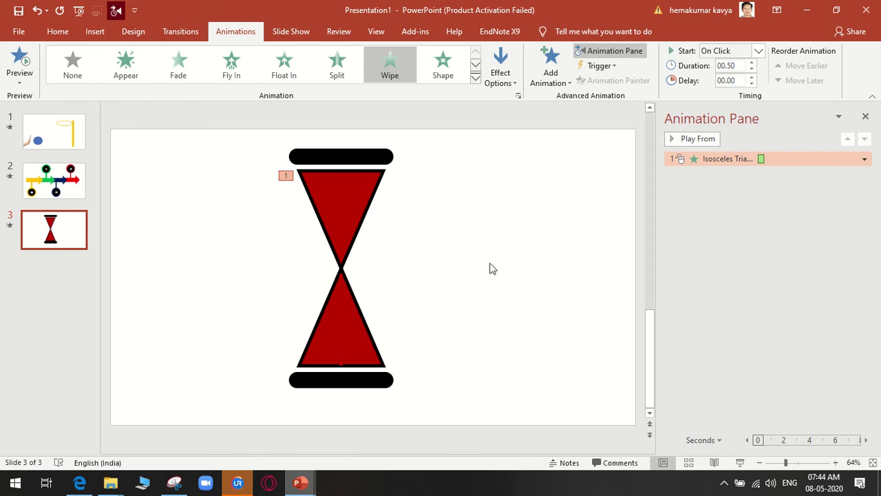
Give Rectangle 9 a Wipe exit From Top, starting With Previous
click(341, 289)
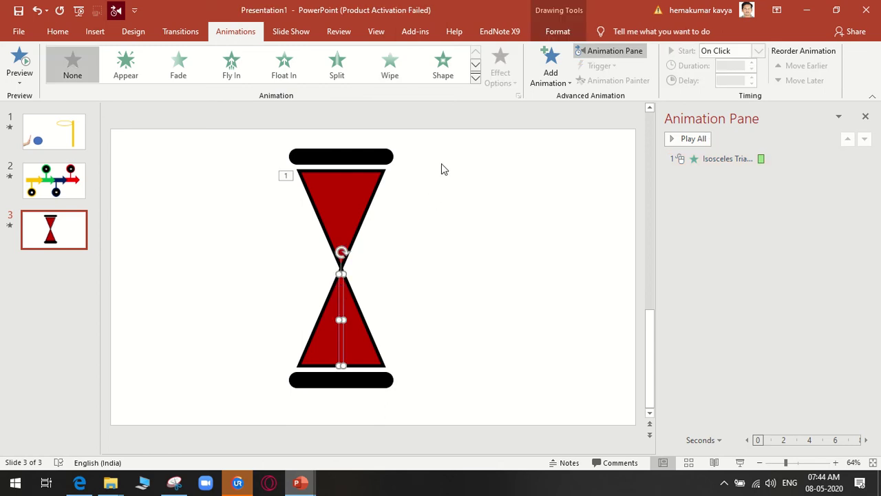
click(475, 80)
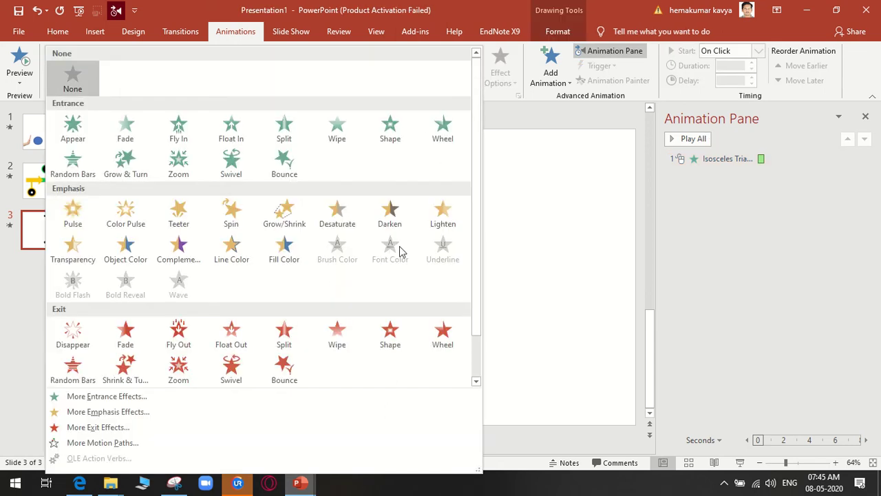
click(345, 333)
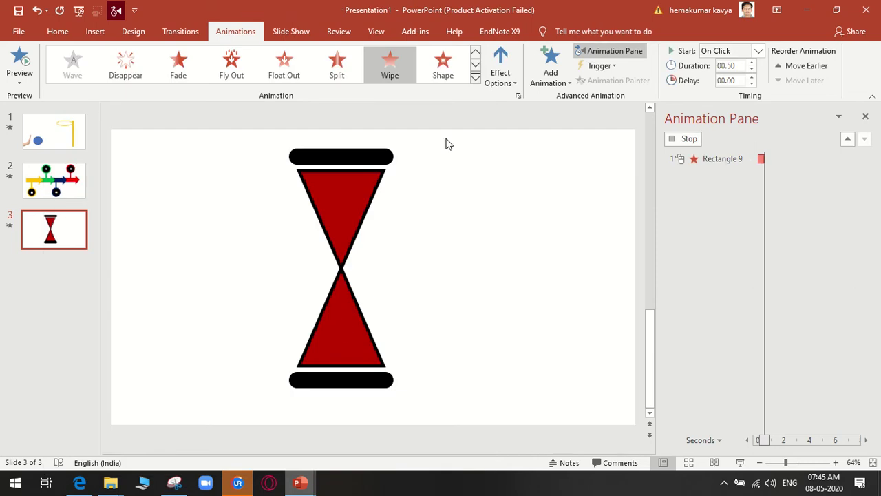
click(506, 82)
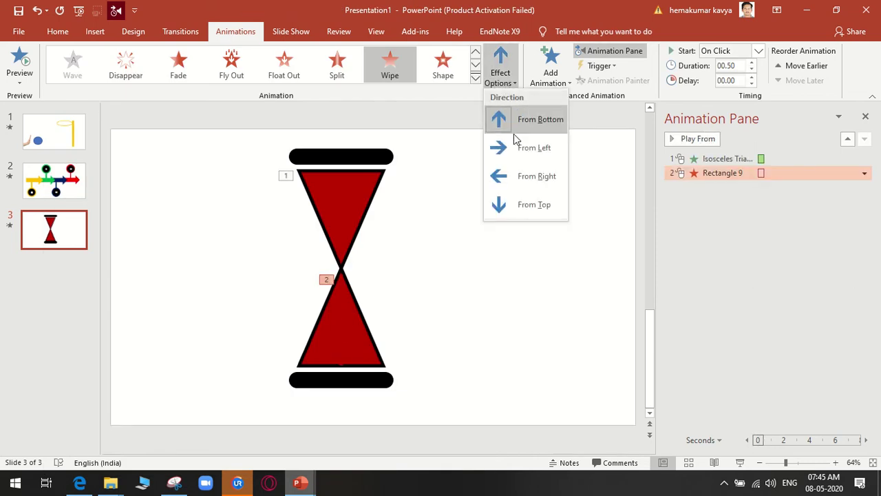
click(526, 209)
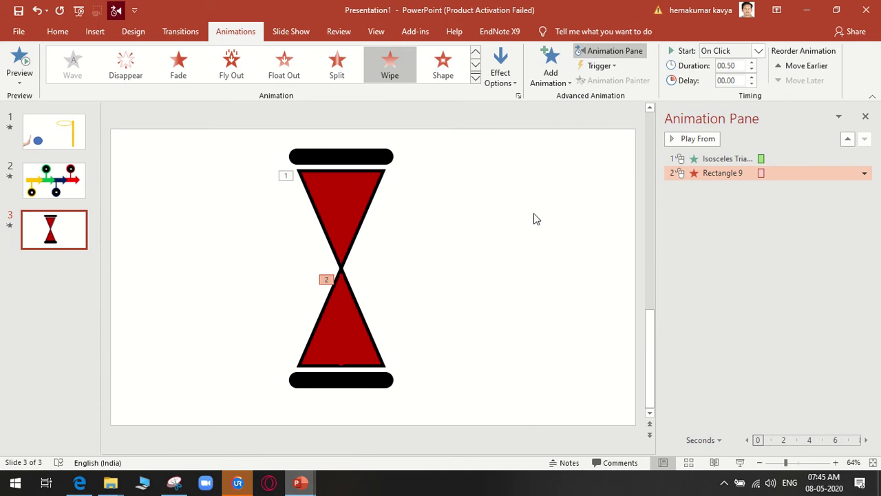
click(865, 173)
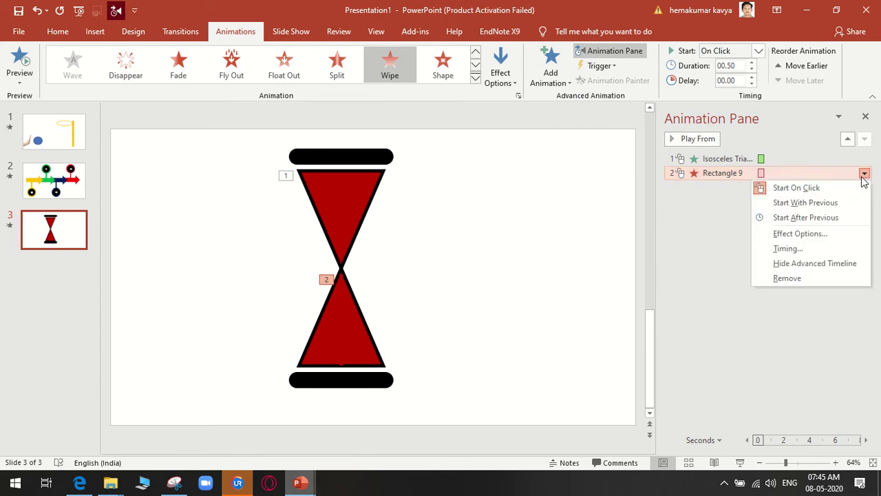
click(858, 203)
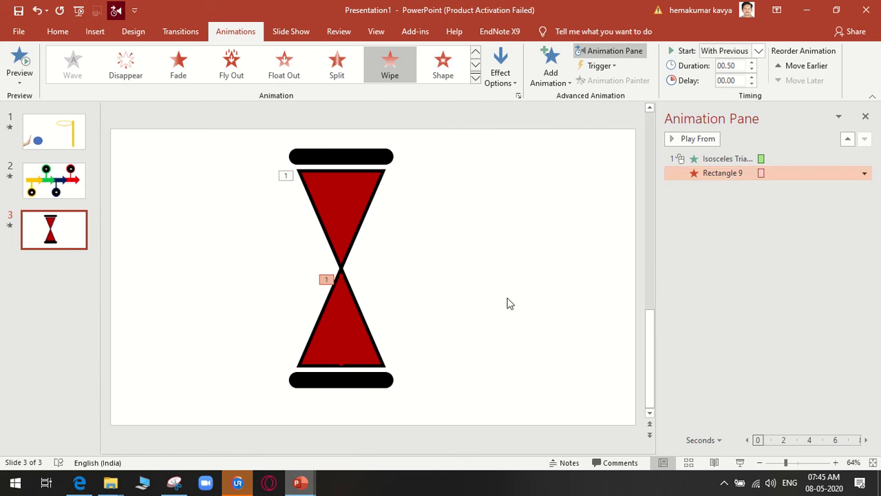
Give Group 4, the lower triangle and bottom bar, a Wipe entrance from the bottom
click(364, 355)
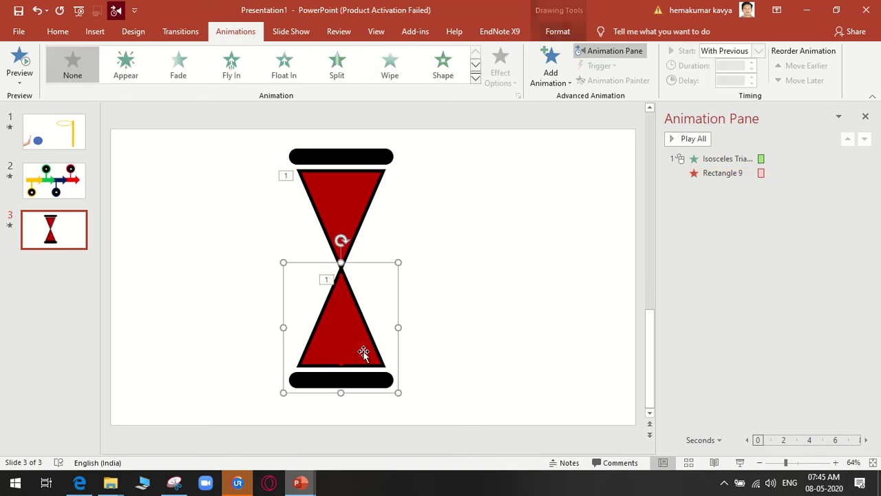
click(389, 72)
click(501, 77)
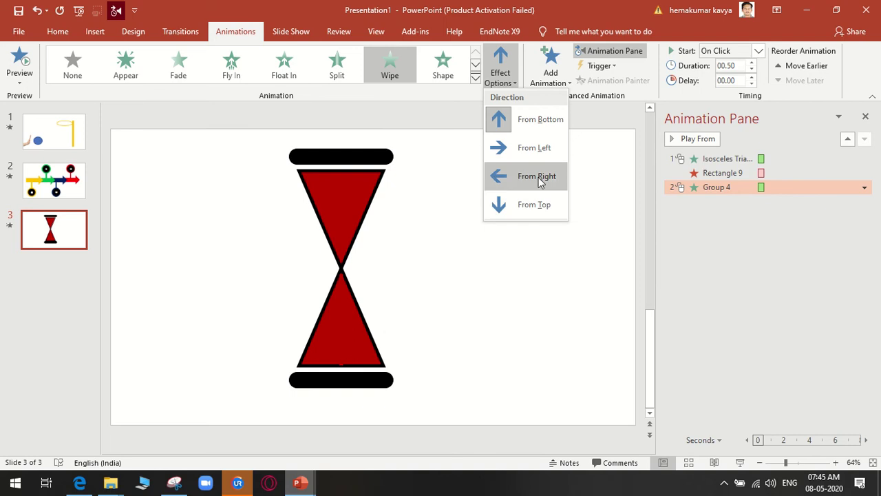
click(544, 127)
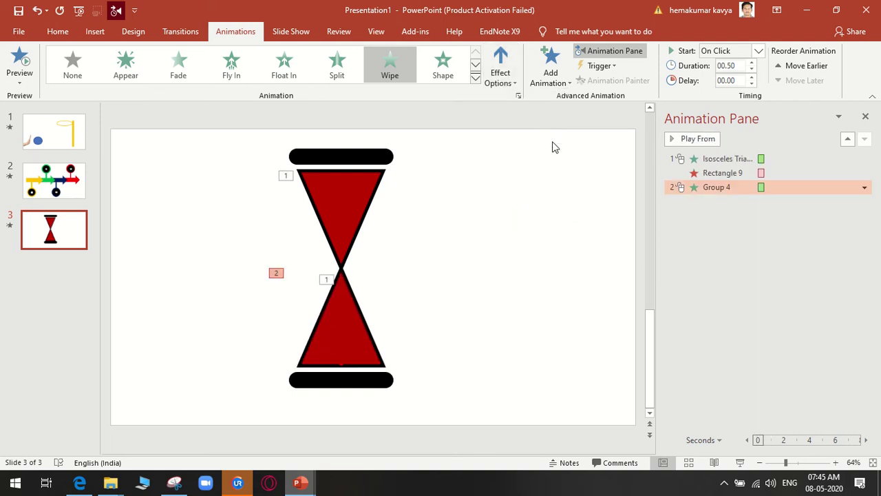
Set Group 4 to start With Previous and play the slide show
click(864, 188)
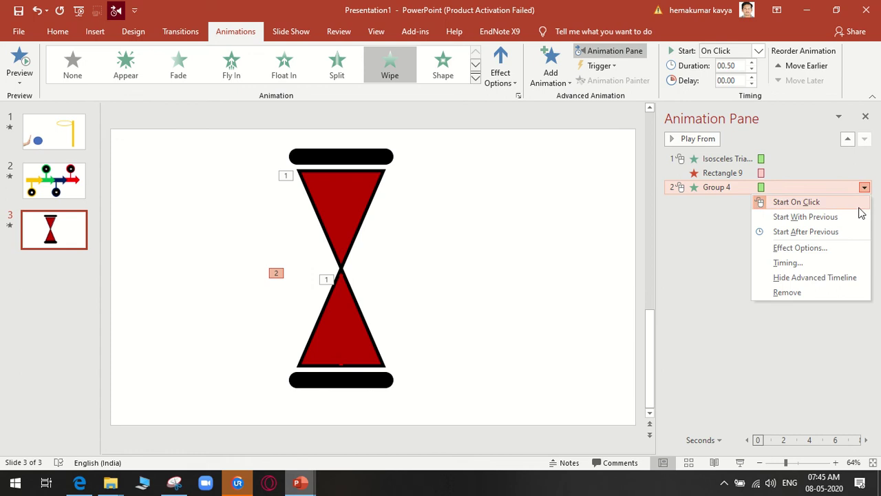
click(857, 219)
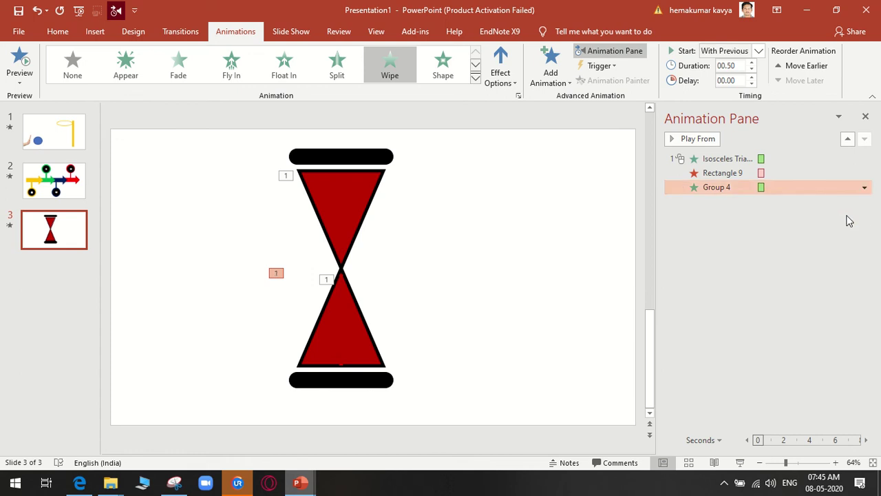
click(740, 462)
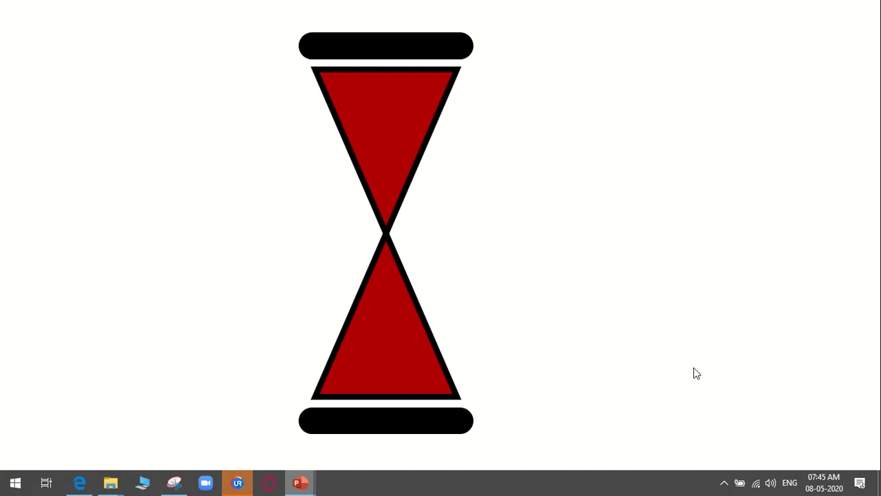
Exit the slide show and select the top triangle, then the thin Rectangle 9
key(Escape)
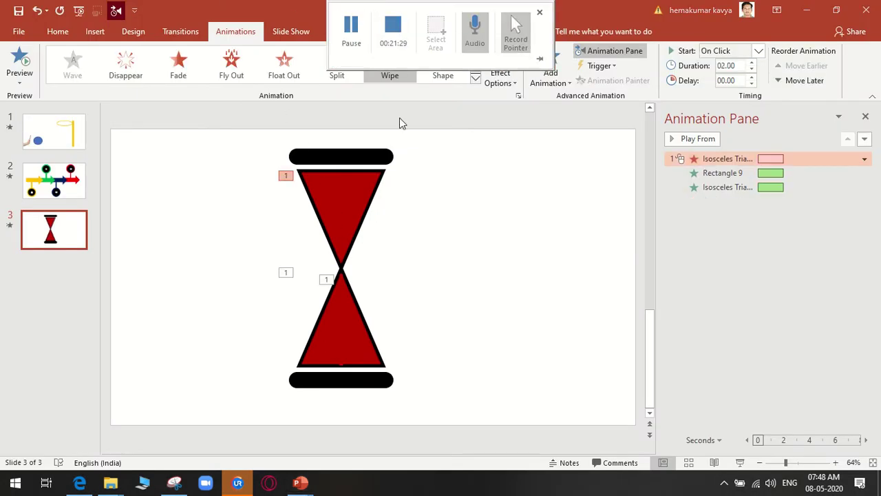
click(342, 201)
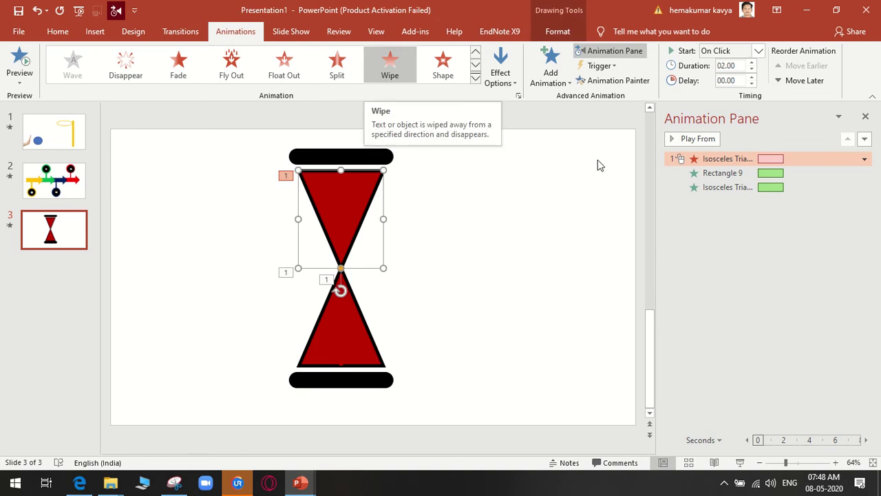
mouse_move(783, 159)
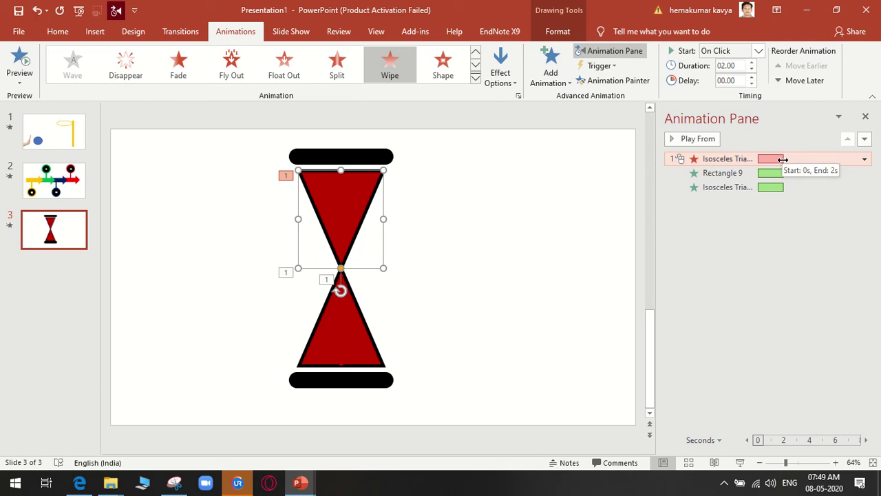
click(342, 313)
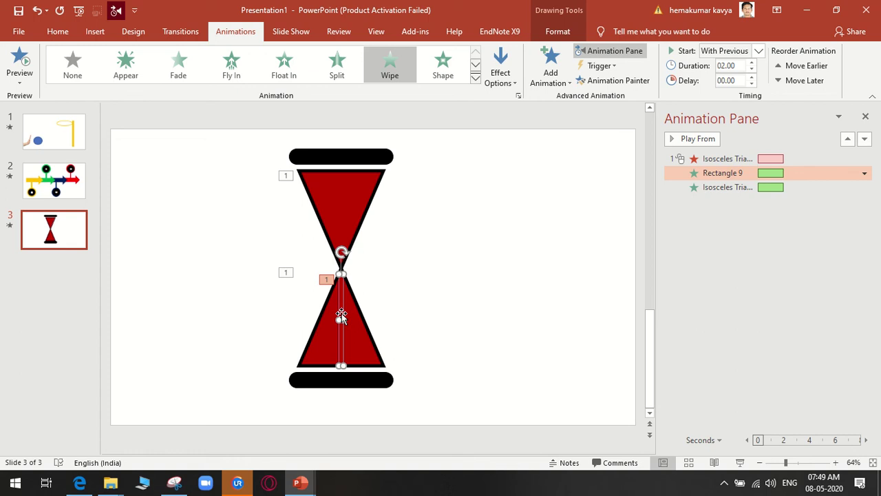
click(353, 207)
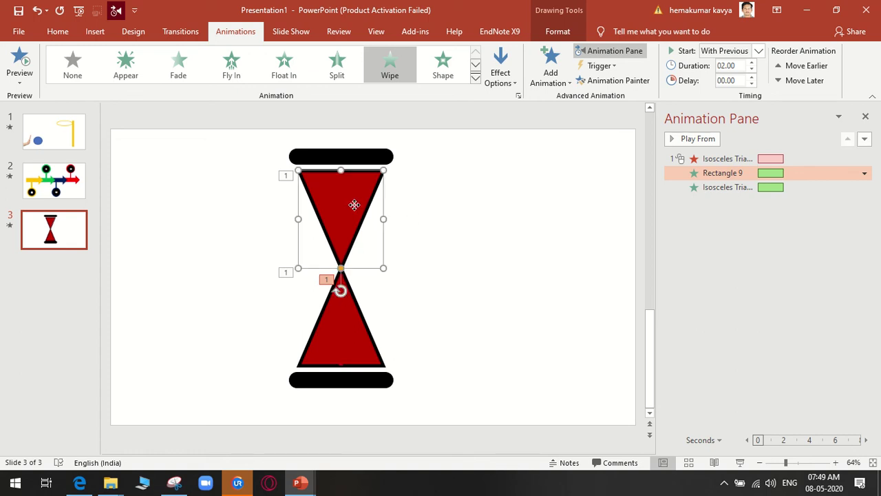
click(475, 77)
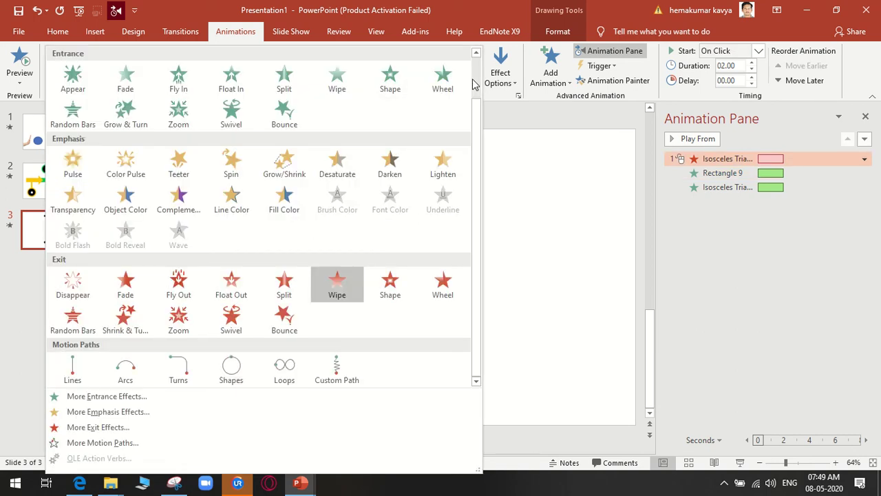
click(338, 284)
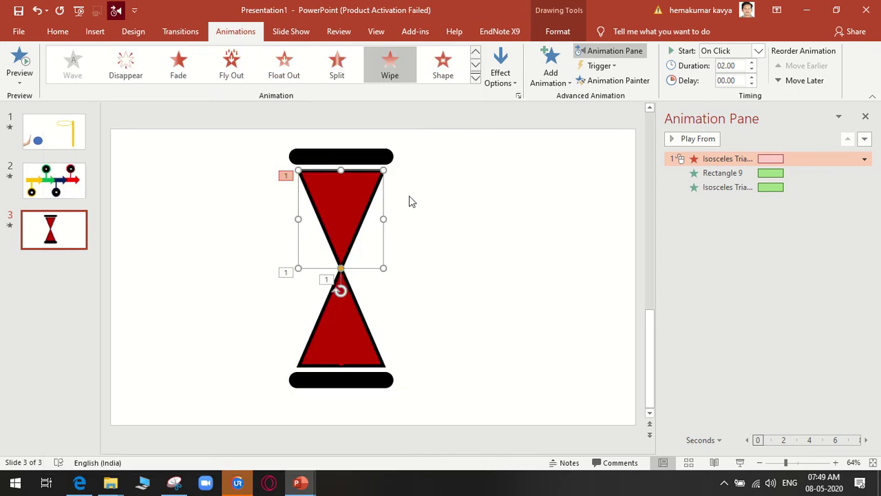
click(500, 75)
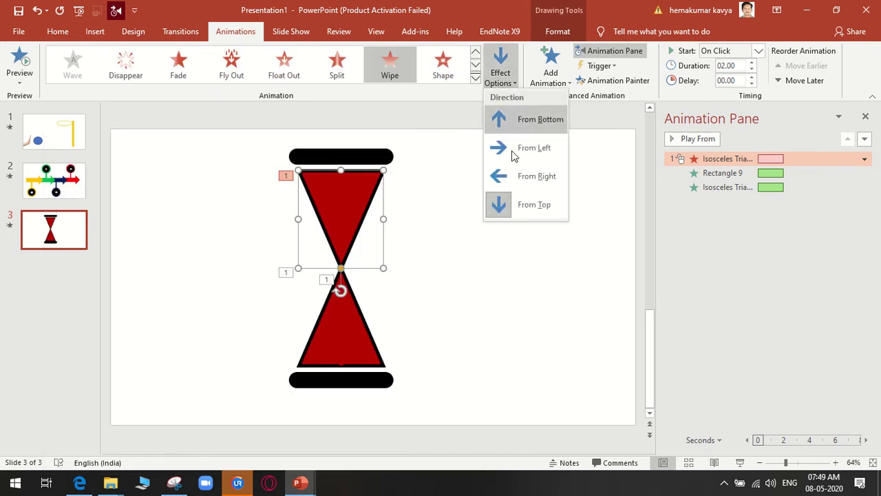
click(546, 250)
click(341, 329)
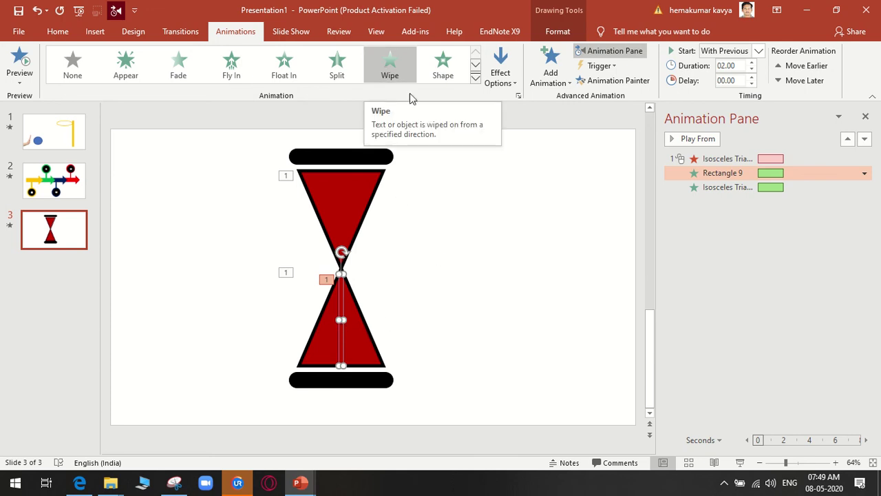
click(498, 81)
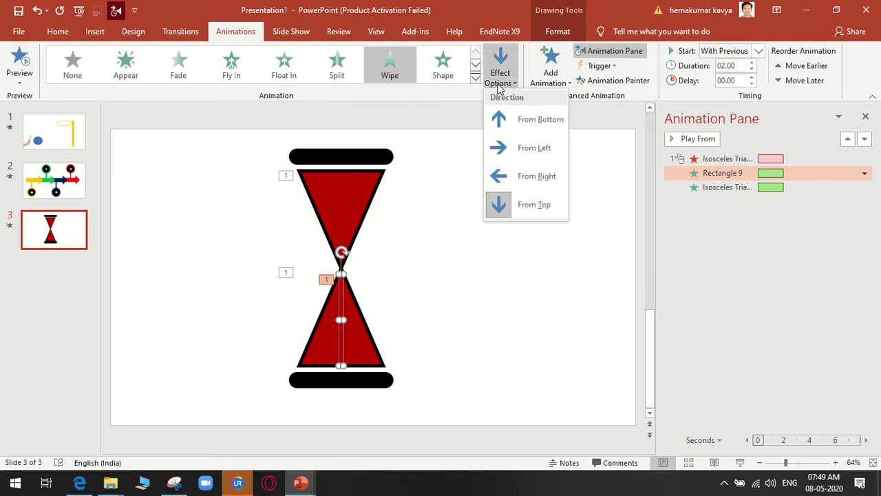
click(537, 290)
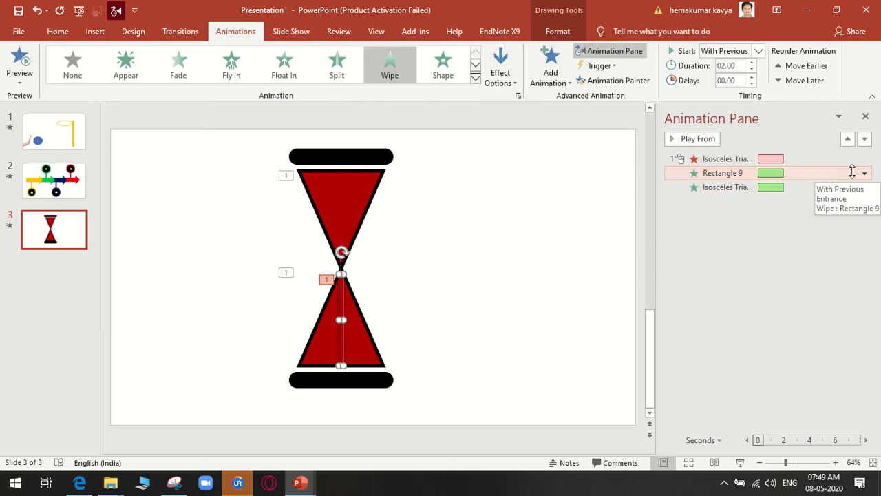
click(367, 349)
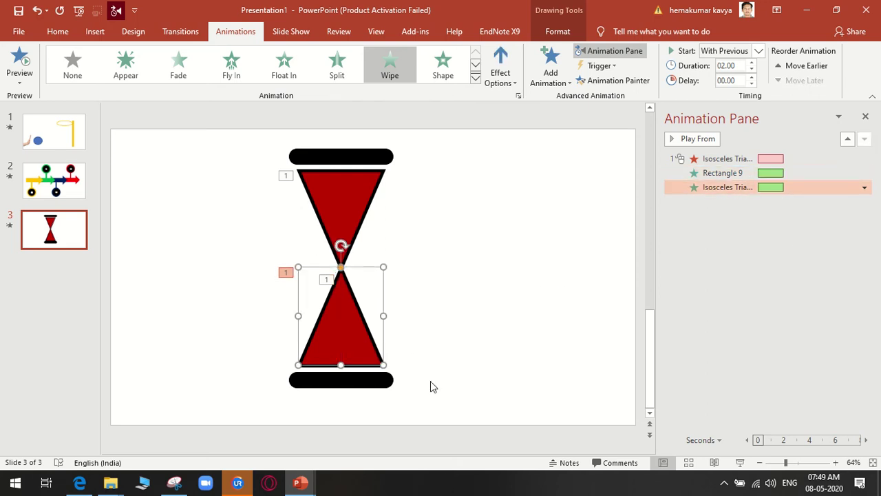
click(505, 82)
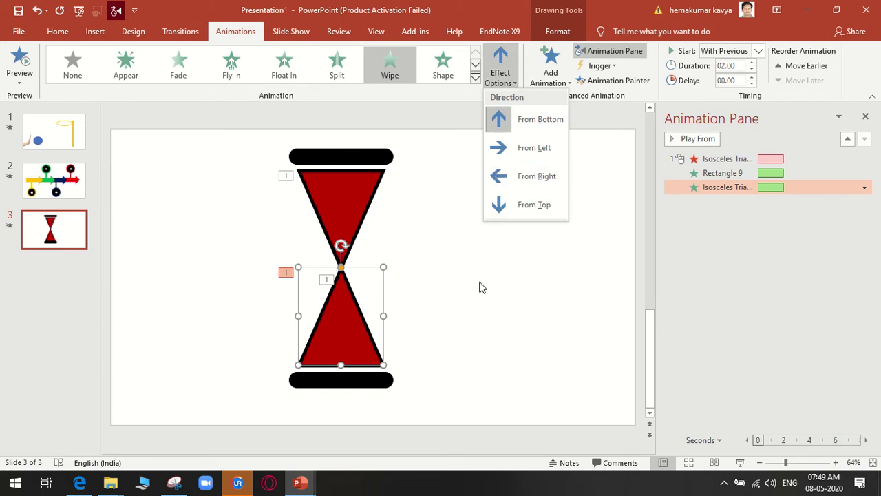
click(575, 283)
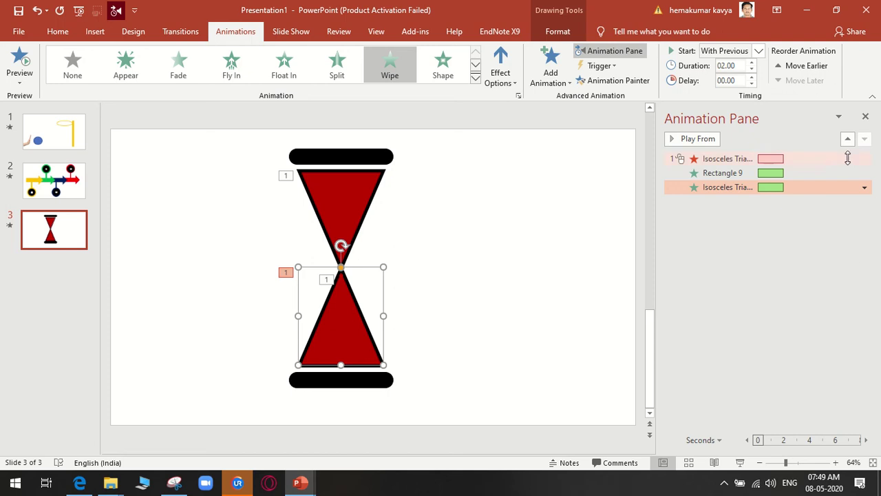
click(863, 173)
click(864, 175)
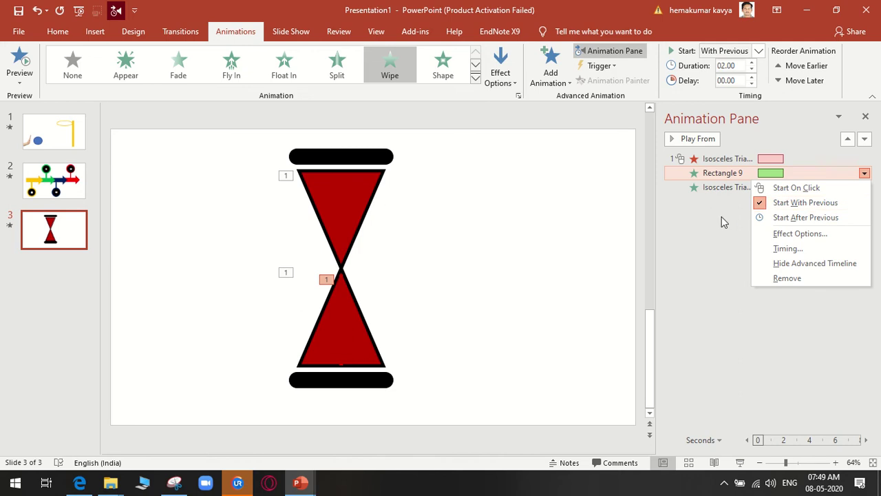
click(690, 219)
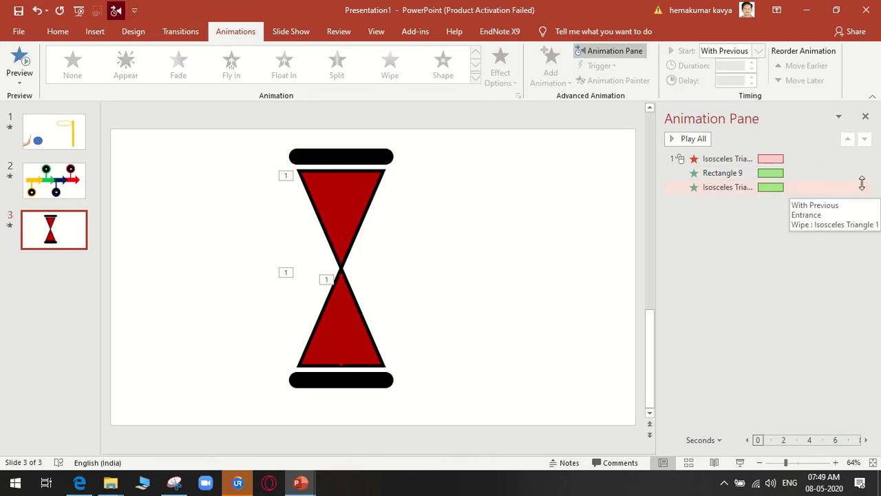
Preview the show, then set Rectangle 9's Wipe to start After Previous
click(740, 462)
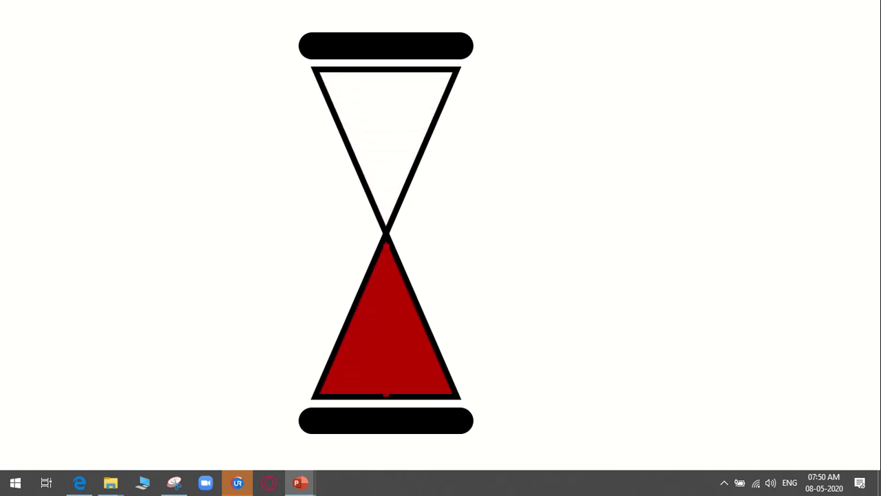
key(Escape)
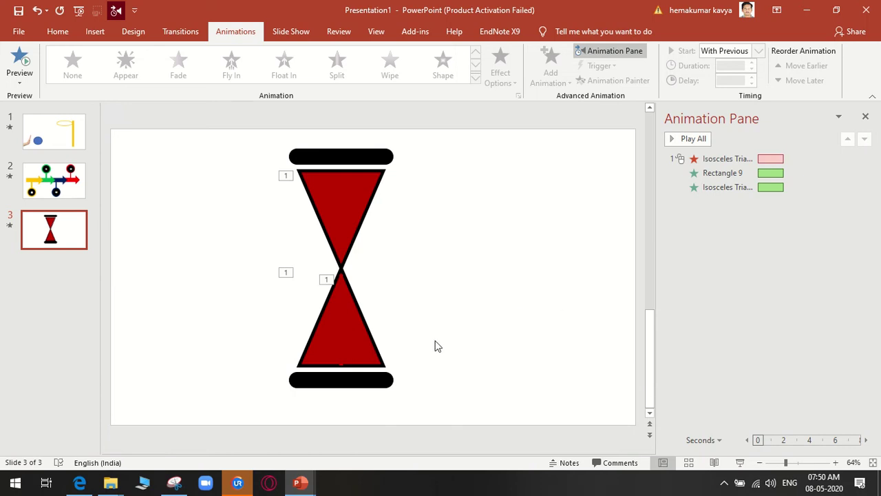
mouse_move(298, 483)
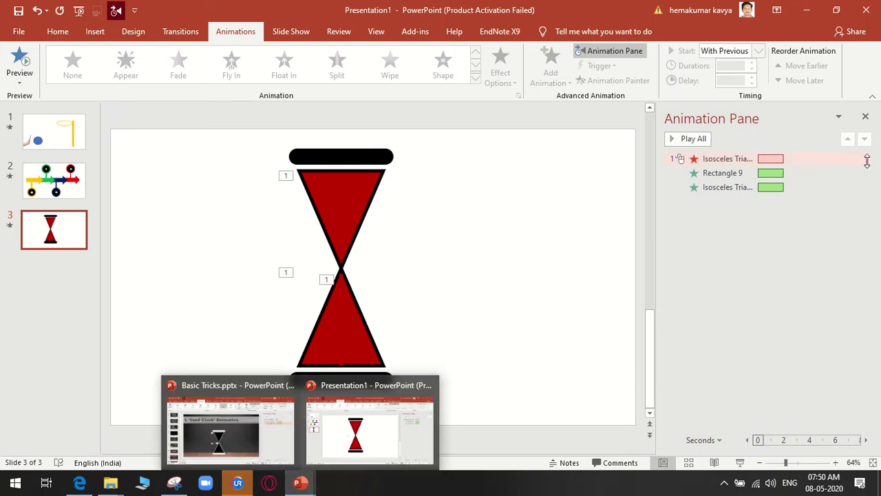
click(867, 177)
click(867, 176)
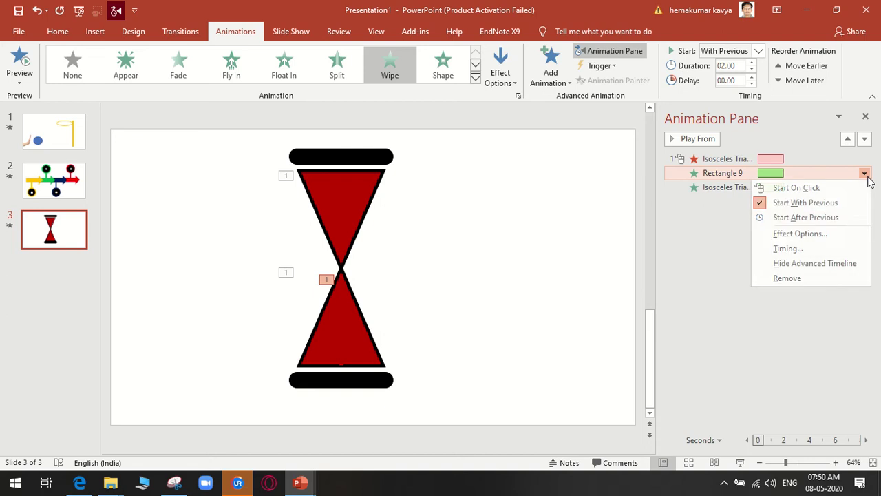
click(802, 217)
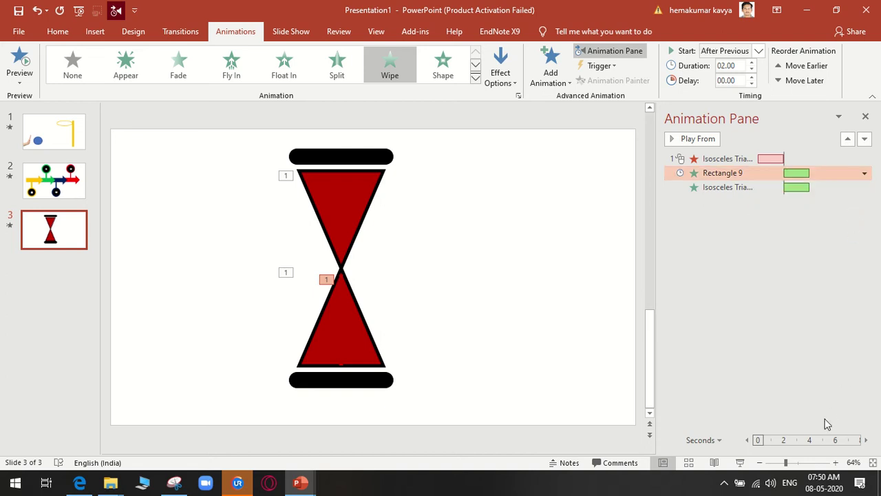
Preview again, return Rectangle 9 to With Previous, and switch to Basic Tricks.pptx
click(740, 462)
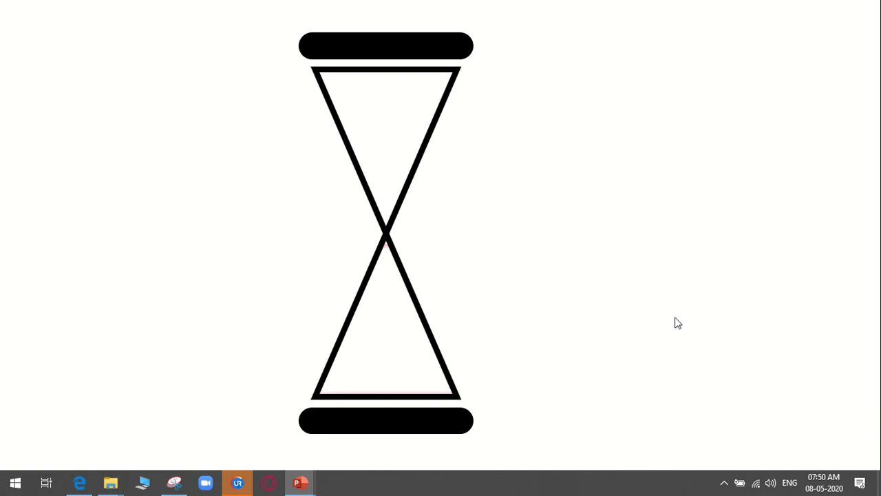
key(Escape)
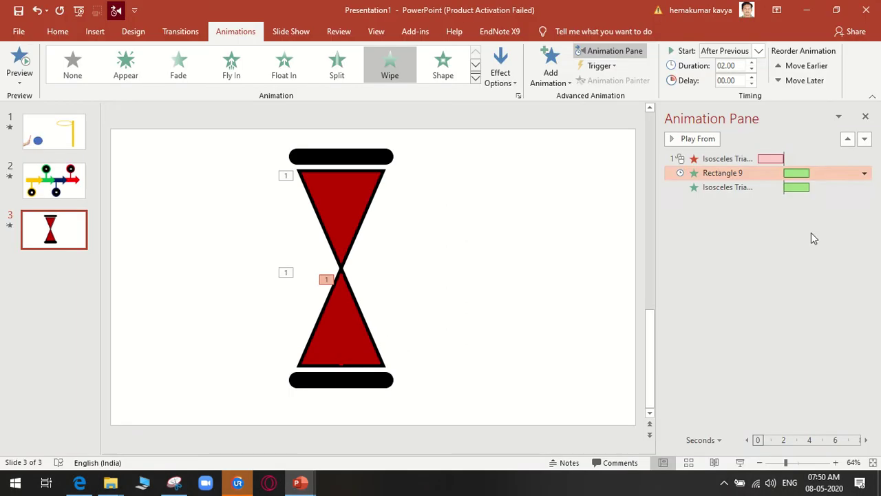
click(865, 172)
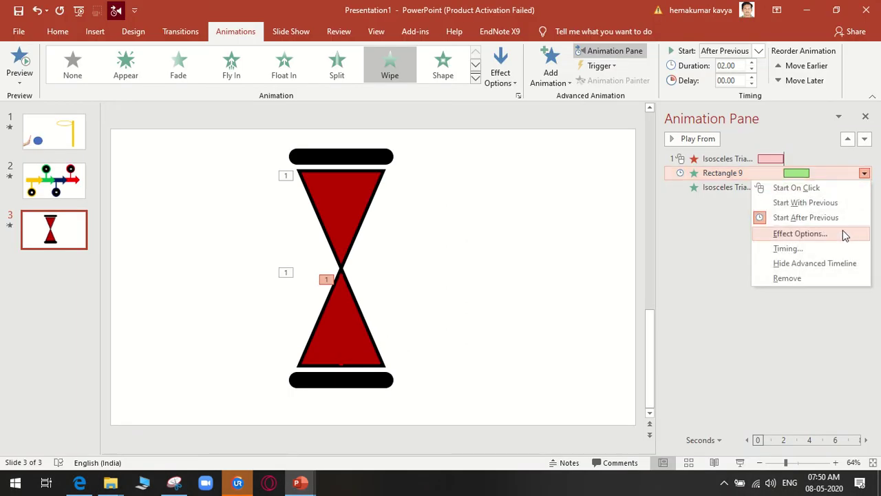
click(819, 202)
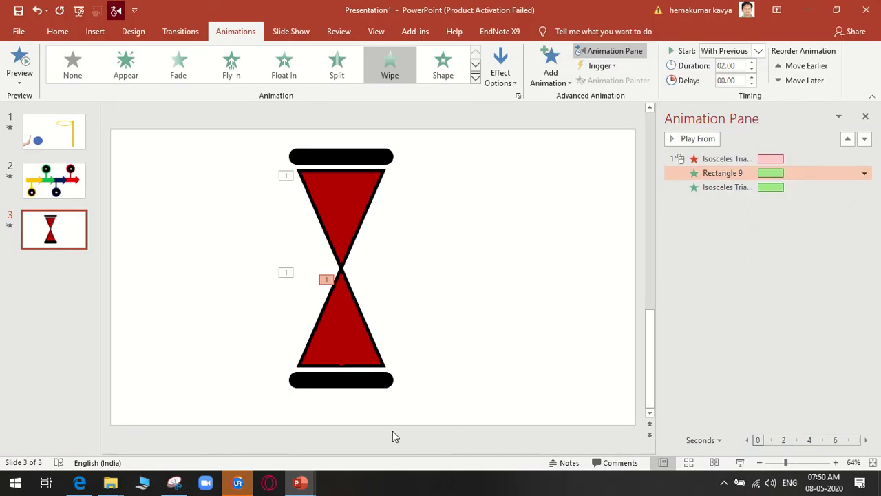
mouse_move(298, 482)
click(284, 451)
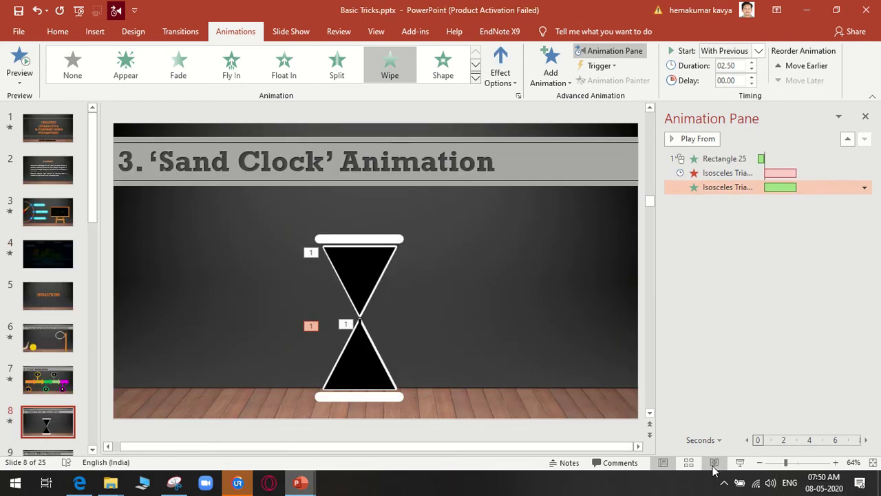
Show the Sand Clock slide, advance to the Clock Effect slide, then exit the show
click(738, 461)
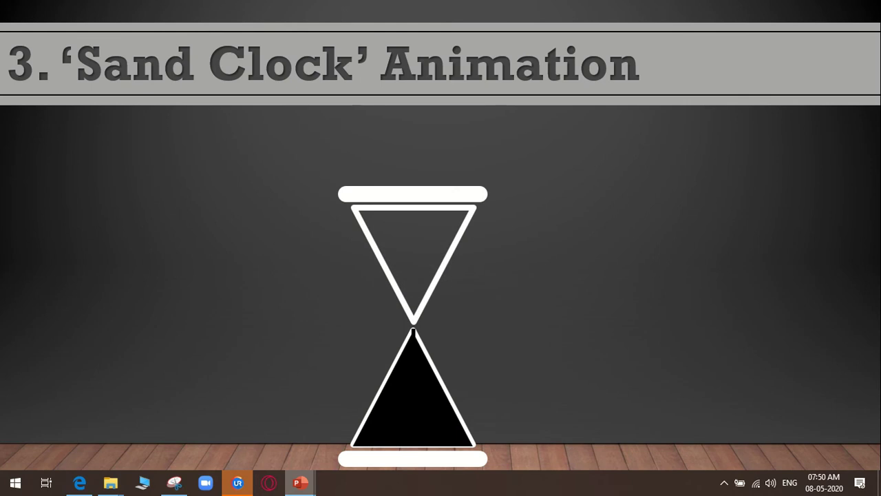
key(Right)
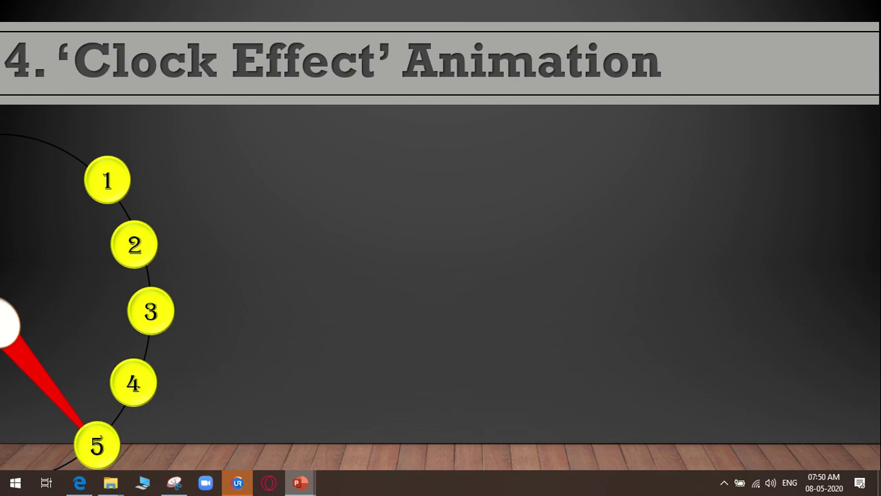
key(Escape)
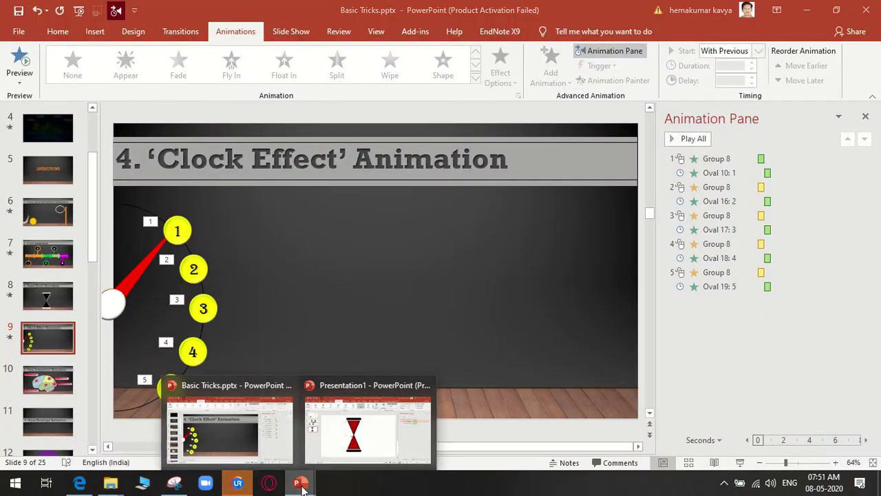
In Presentation1, add a new blank slide 4
click(388, 446)
right_click(63, 286)
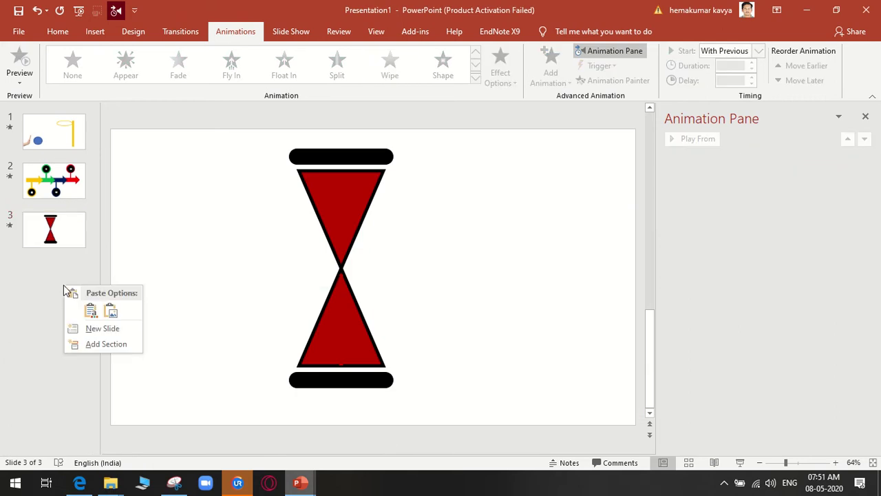
click(95, 329)
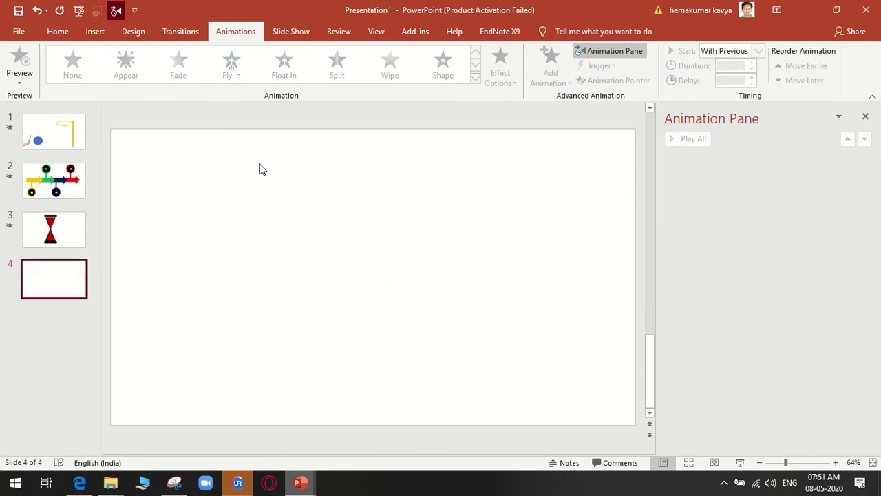
Draw a tall thin isosceles triangle, tilt it up-right, and return to Basic Tricks
click(96, 34)
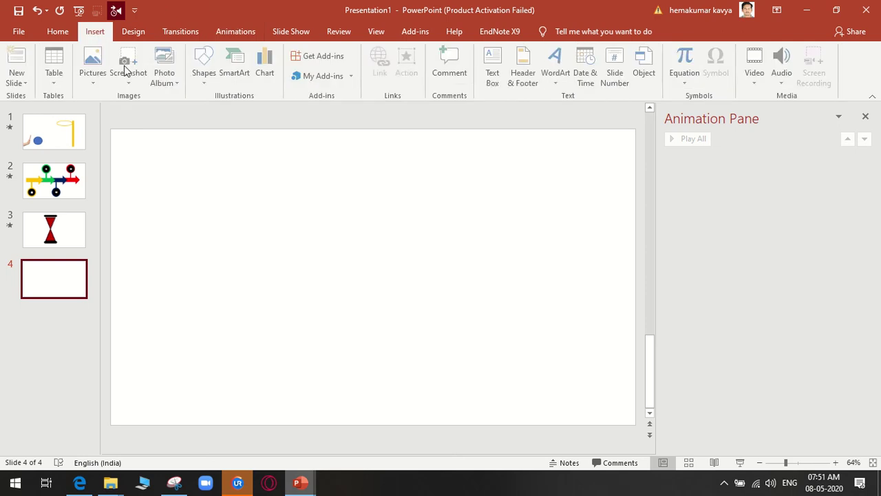
click(206, 80)
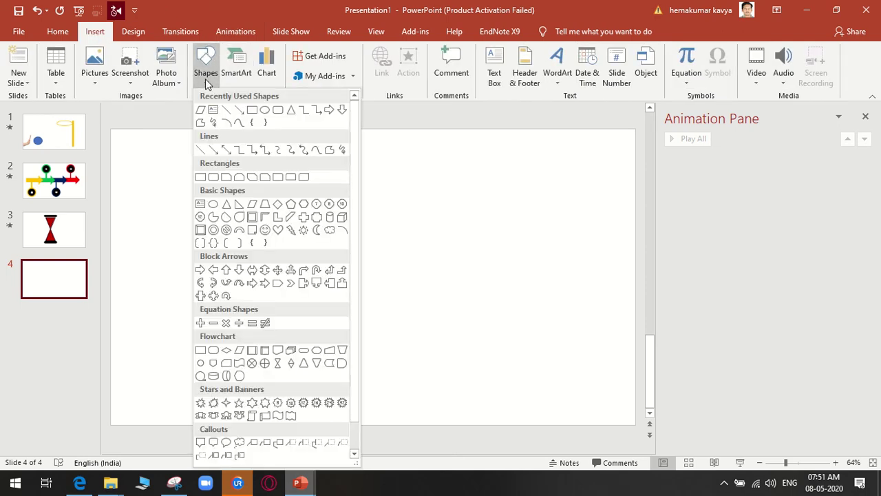
click(226, 204)
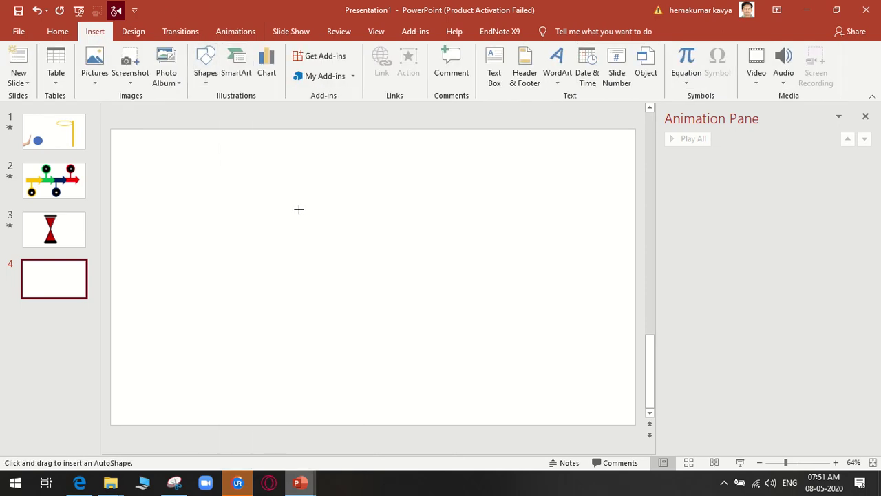
mouse_move(290, 193)
mouse_down()
mouse_move(313, 248)
mouse_move(309, 303)
mouse_up()
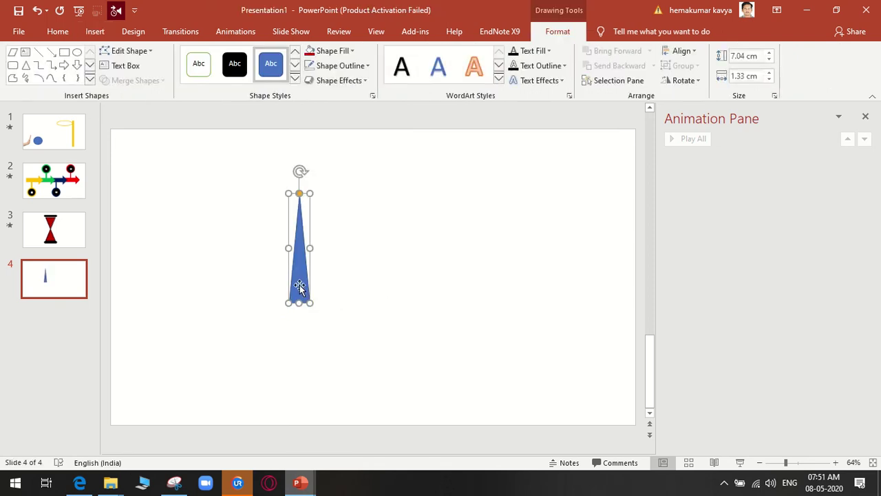
drag(302, 168, 382, 340)
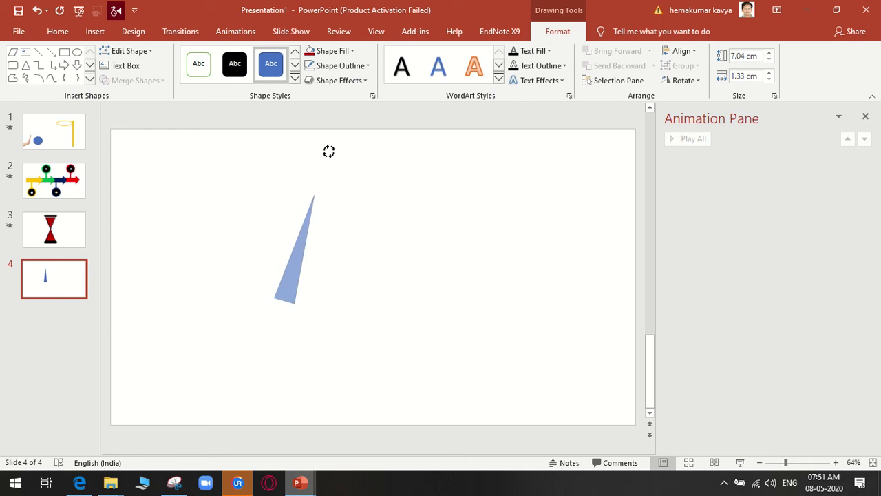
drag(382, 340, 371, 274)
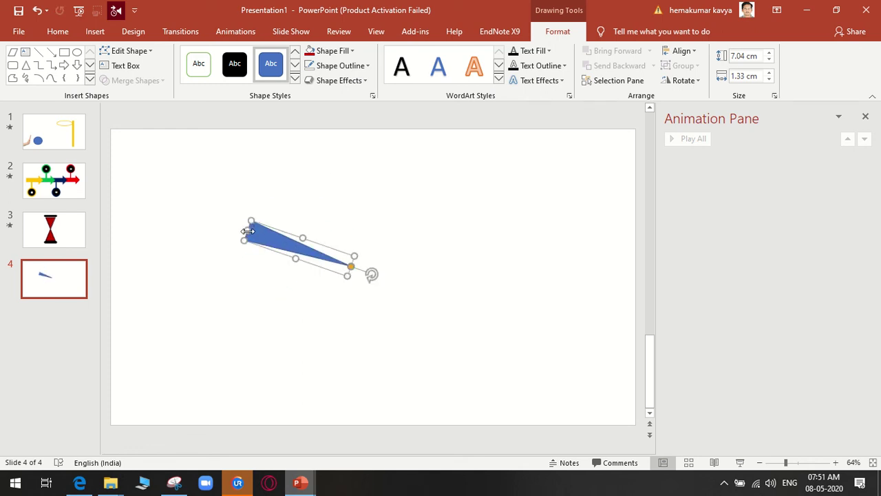
drag(374, 269, 331, 178)
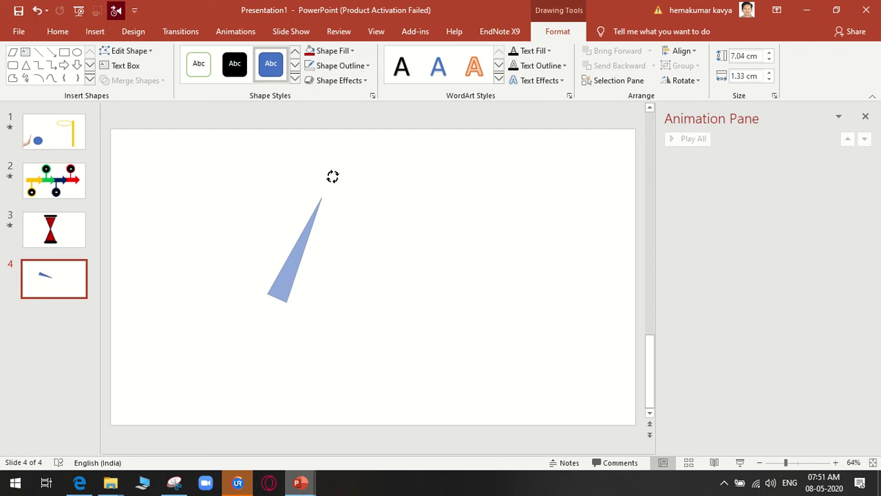
mouse_move(297, 482)
click(224, 421)
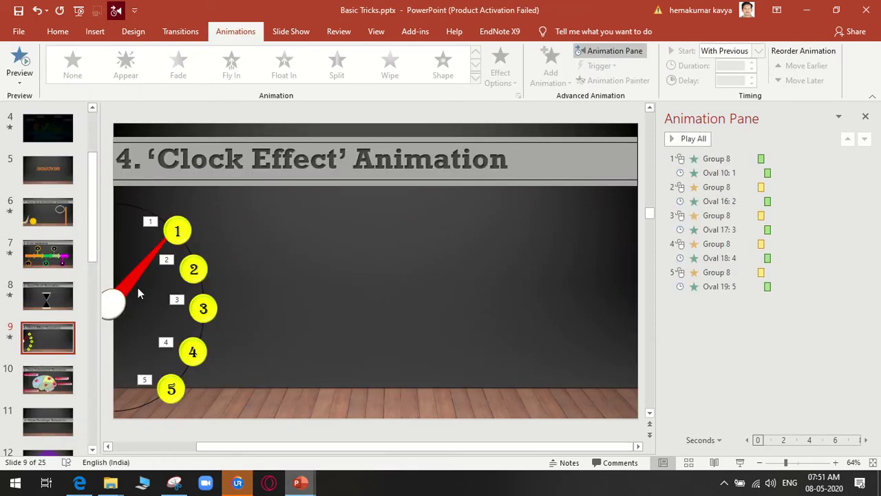
click(739, 462)
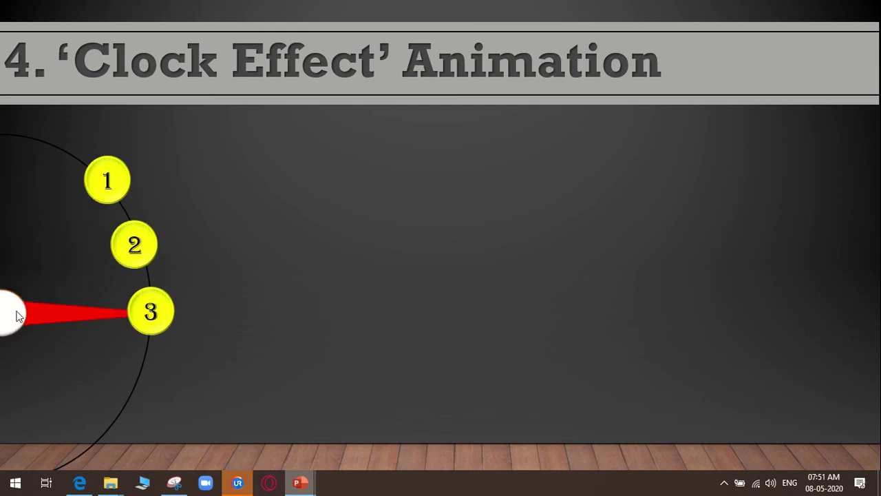
key(Escape)
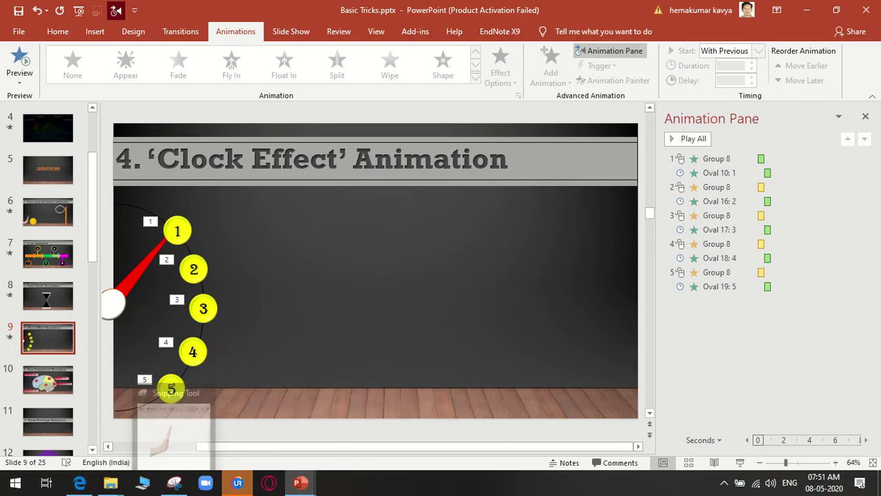
In Presentation1, stand the triangle upright, raise it, and duplicate it to the right
click(348, 423)
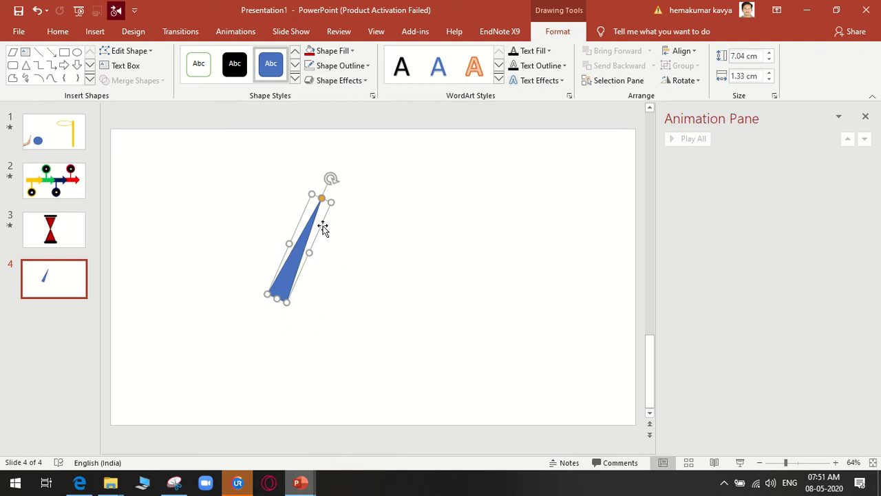
drag(326, 179, 297, 173)
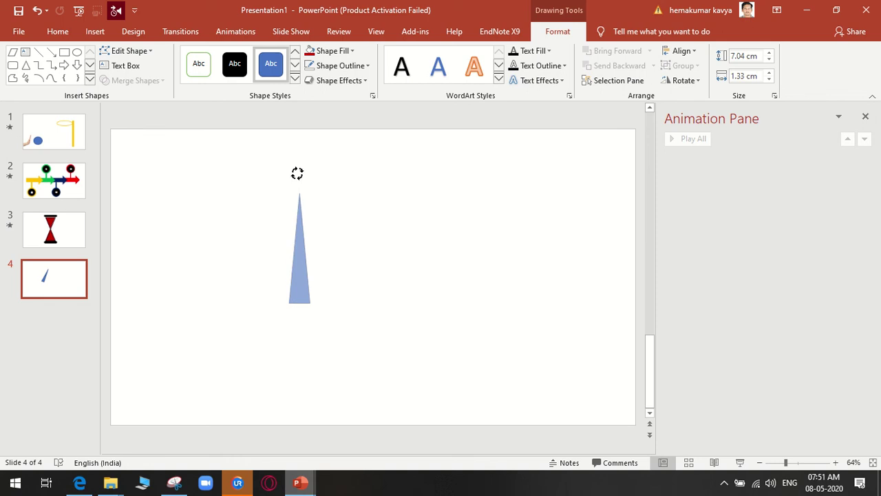
drag(309, 226, 320, 205)
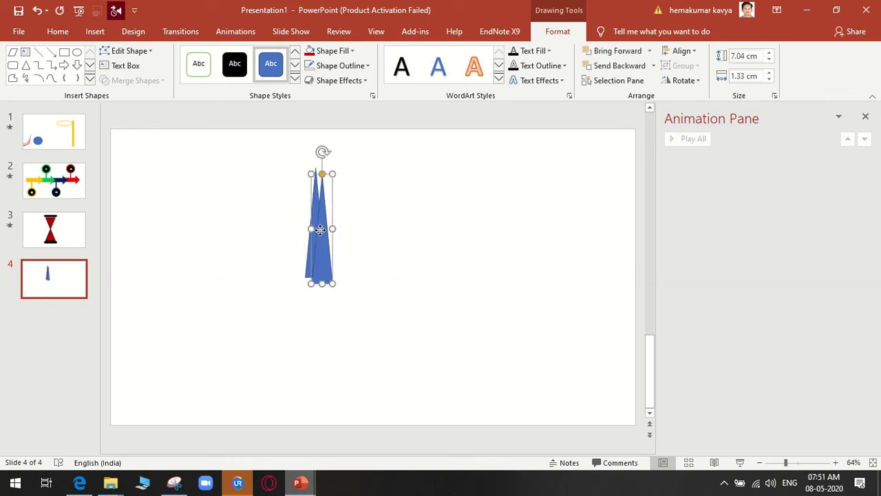
ctrl+drag(324, 236, 377, 257)
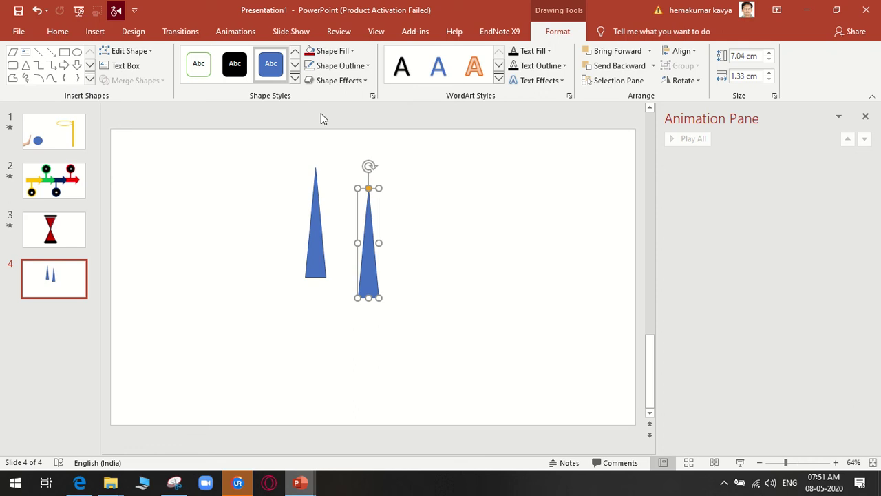
Remove the left triangle's outline, keeping its blue fill
click(311, 194)
click(323, 51)
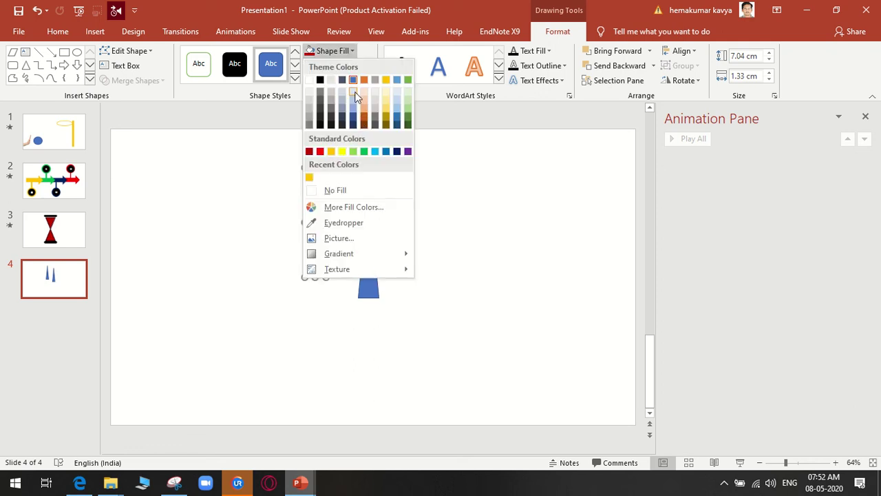
click(342, 190)
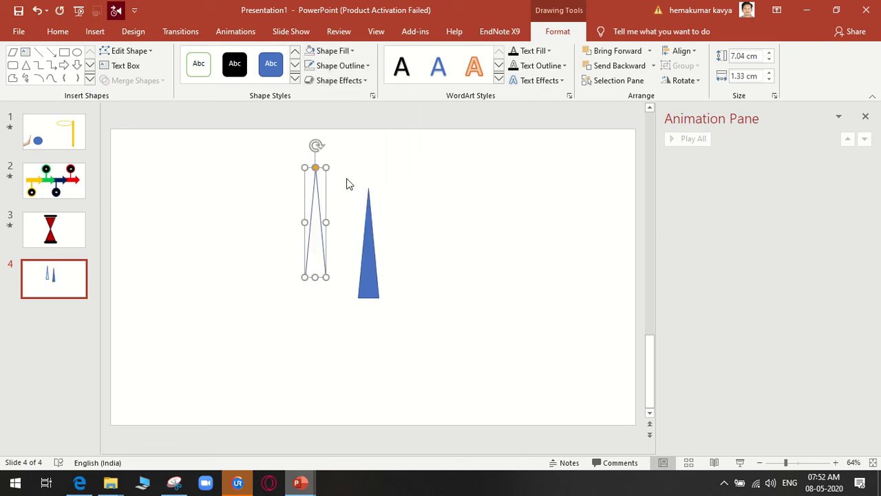
key(ctrl+z)
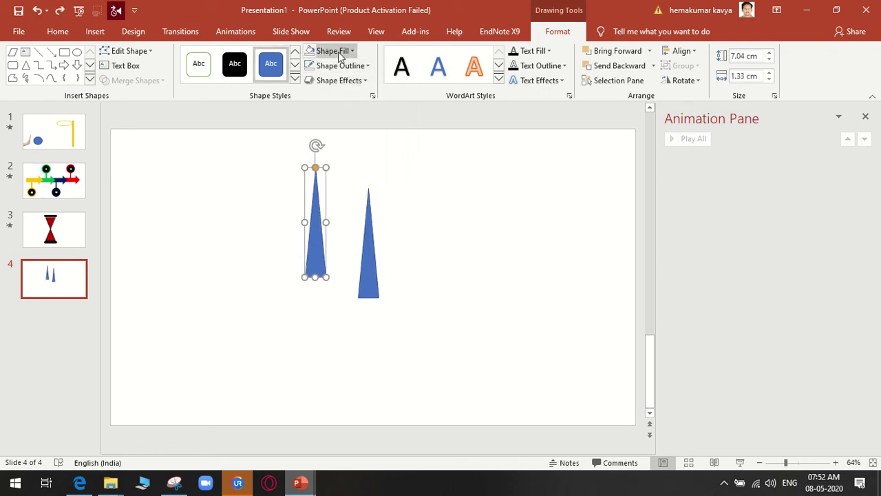
click(347, 52)
click(346, 53)
click(340, 65)
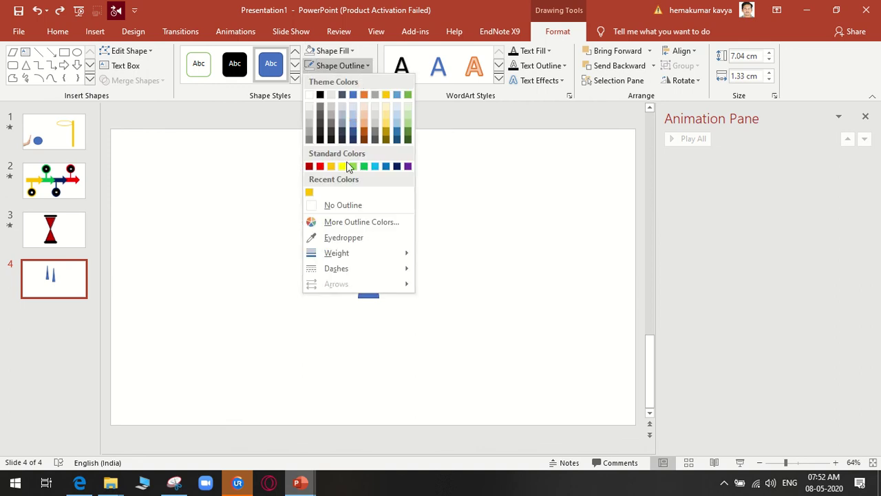
click(342, 205)
Remove the right triangle's outline and begin flipping it upside down
click(368, 210)
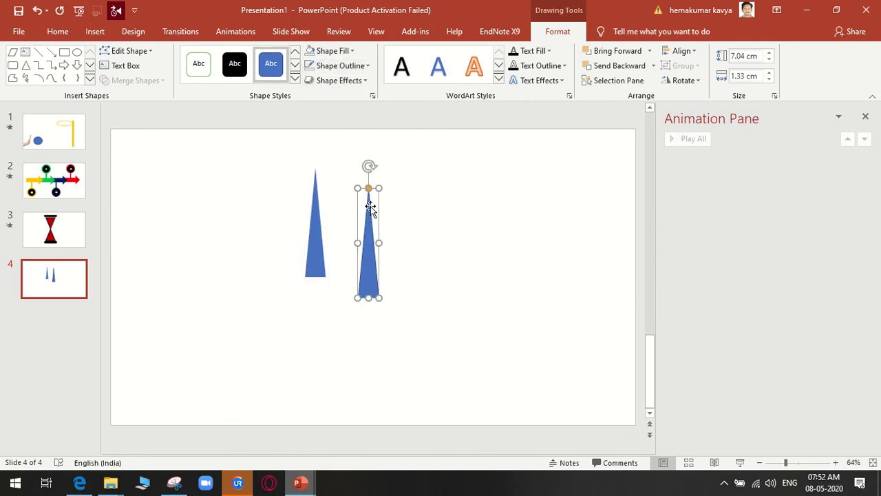
click(340, 66)
click(363, 204)
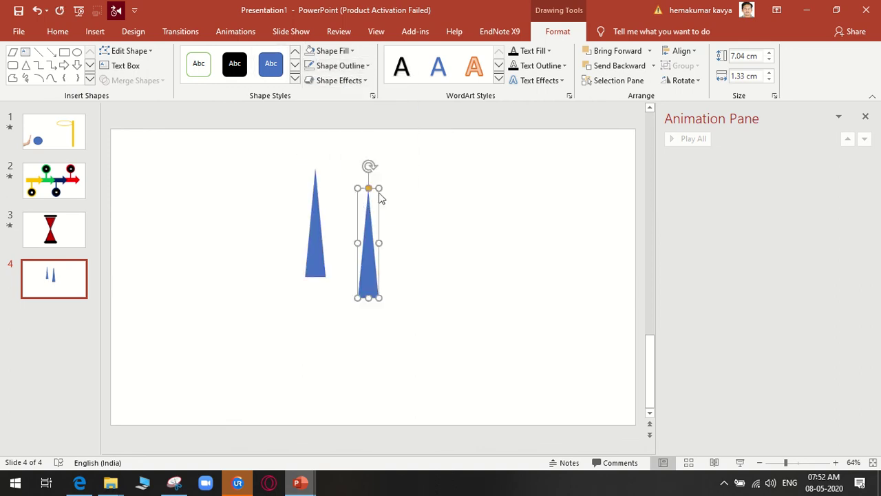
drag(367, 166, 373, 330)
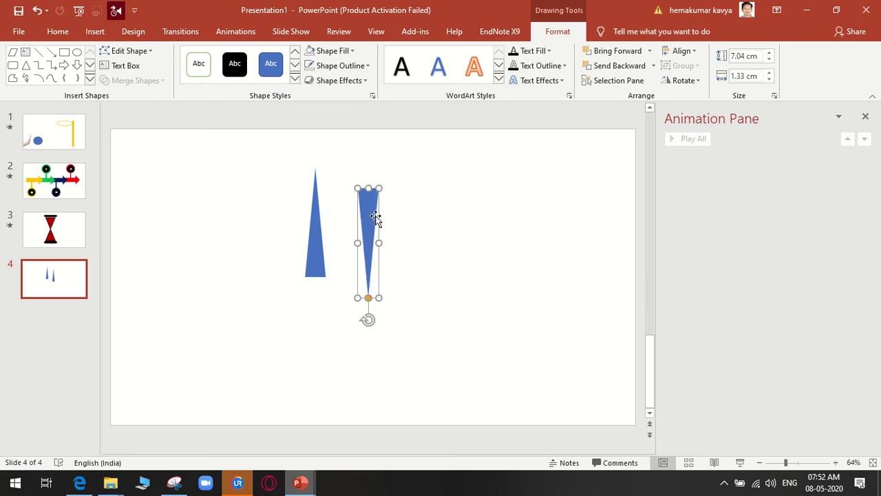
Place the inverted triangle beneath the upright one and group them into a diamond
drag(373, 220, 323, 303)
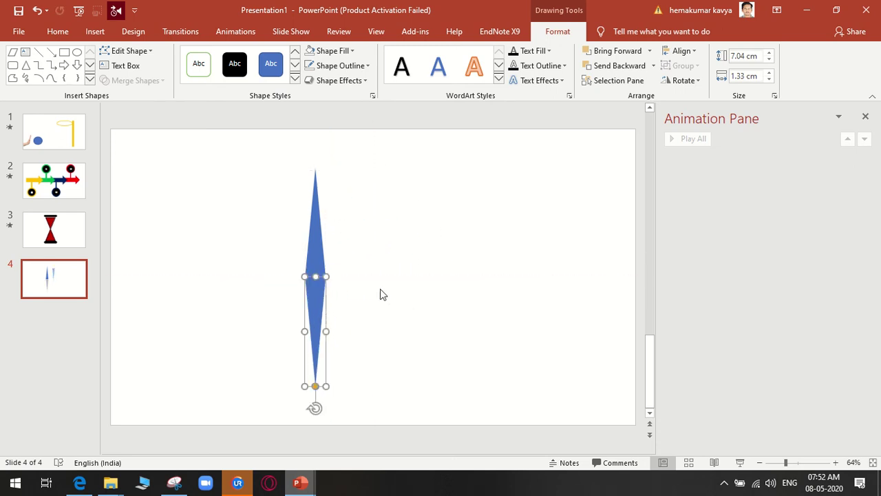
shift+click(318, 258)
right_click(317, 256)
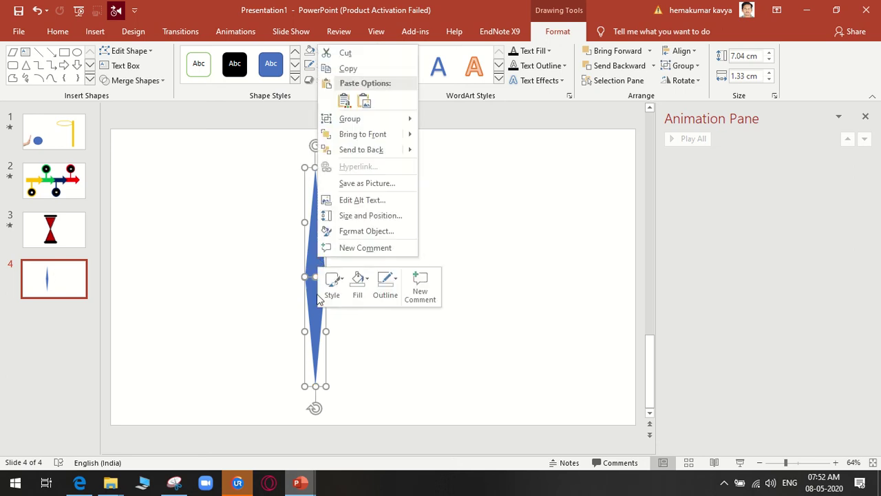
key(Escape)
key(ctrl+g)
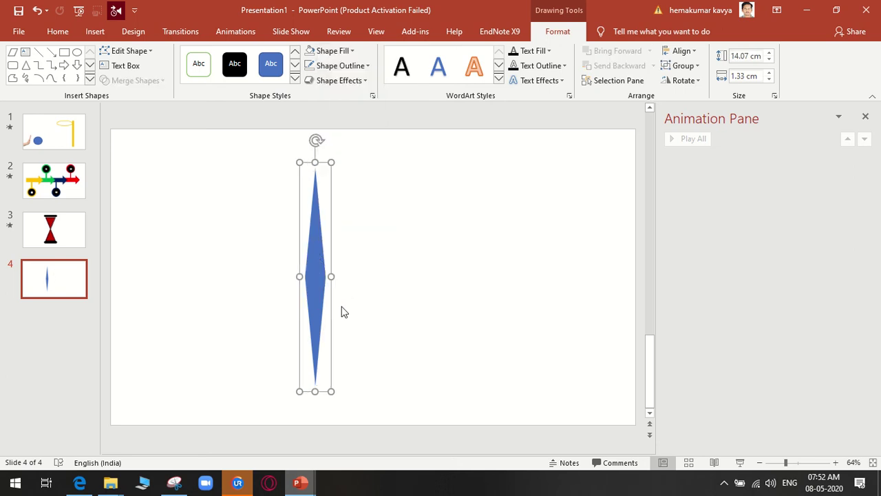
Lay the diamond flat, then tilt it and move it to the slide centre
mouse_move(313, 137)
mouse_down()
mouse_move(432, 207)
mouse_move(453, 278)
mouse_up()
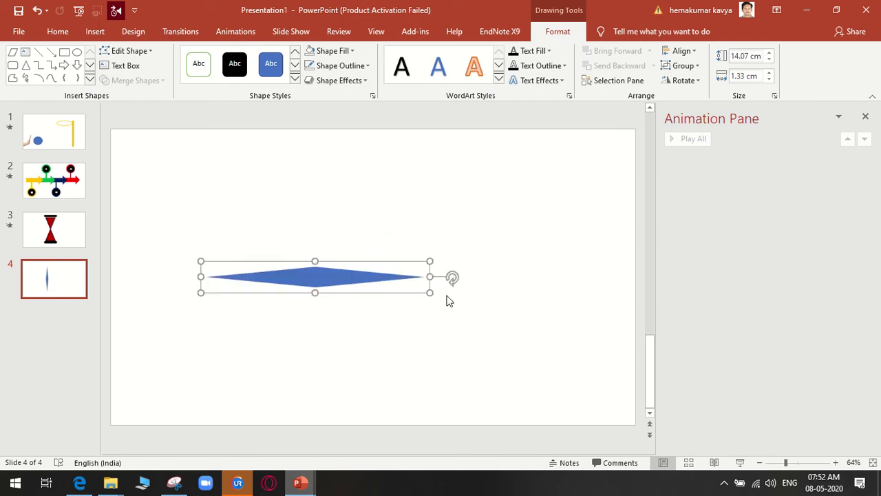
click(386, 374)
drag(331, 285, 127, 293)
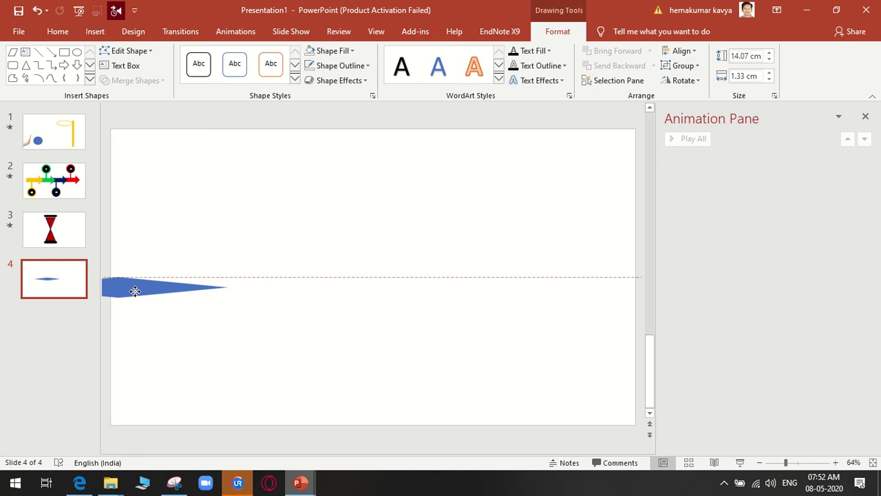
drag(128, 292, 128, 290)
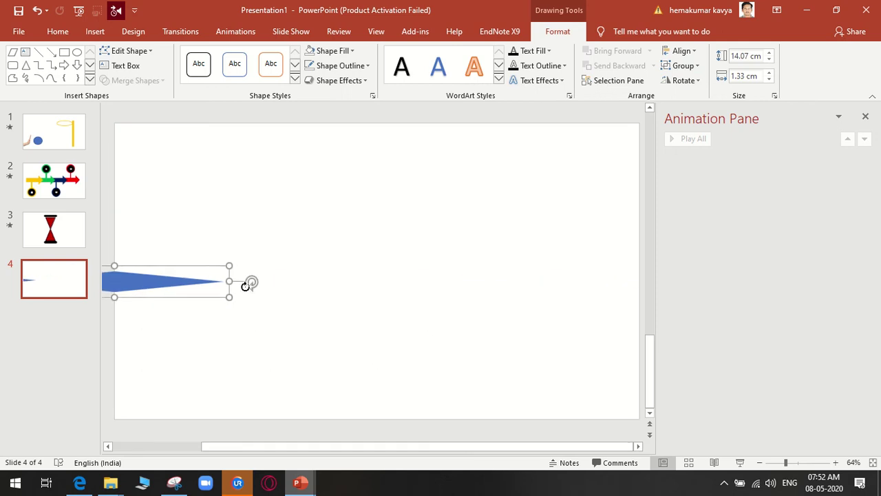
mouse_move(252, 281)
mouse_down()
mouse_move(232, 377)
mouse_move(138, 413)
mouse_move(244, 340)
mouse_move(269, 200)
mouse_move(235, 157)
mouse_move(272, 289)
mouse_move(225, 152)
mouse_move(185, 113)
mouse_move(183, 140)
mouse_up()
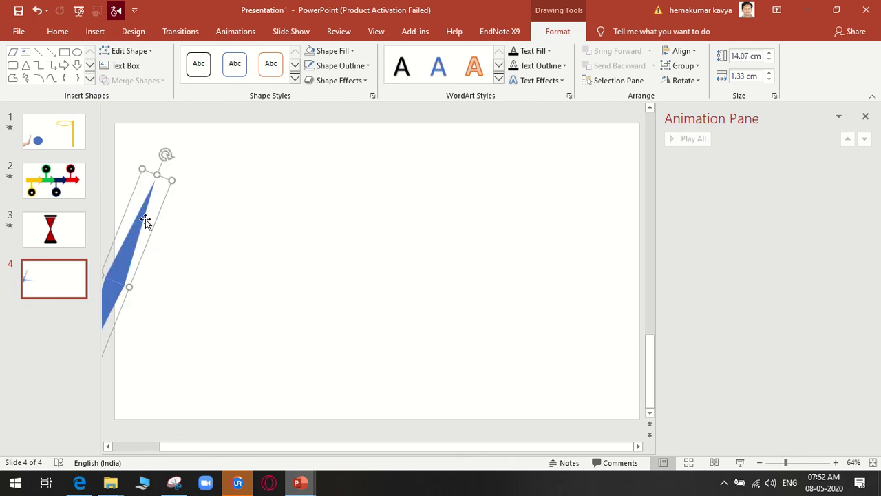
mouse_move(145, 219)
mouse_down()
mouse_move(216, 218)
mouse_move(320, 236)
mouse_up()
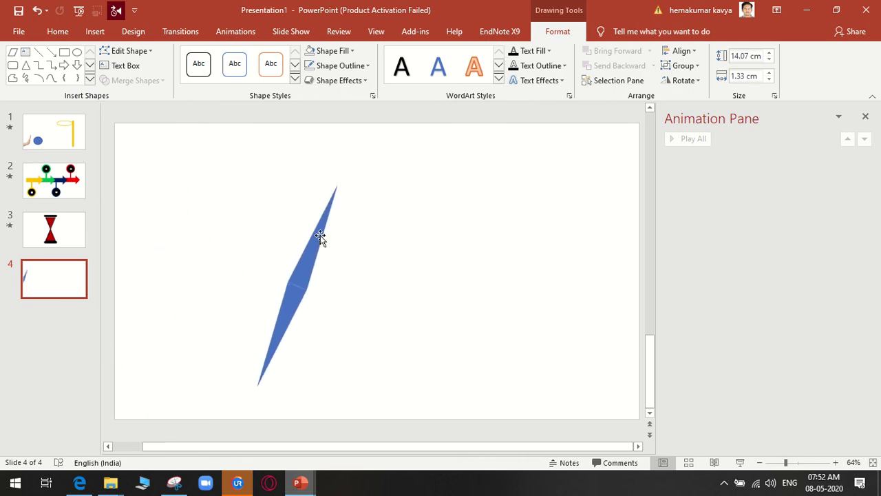
Remove the shape's outline and lower-half fill, leaving a nearly horizontal blue needle
right_click(282, 326)
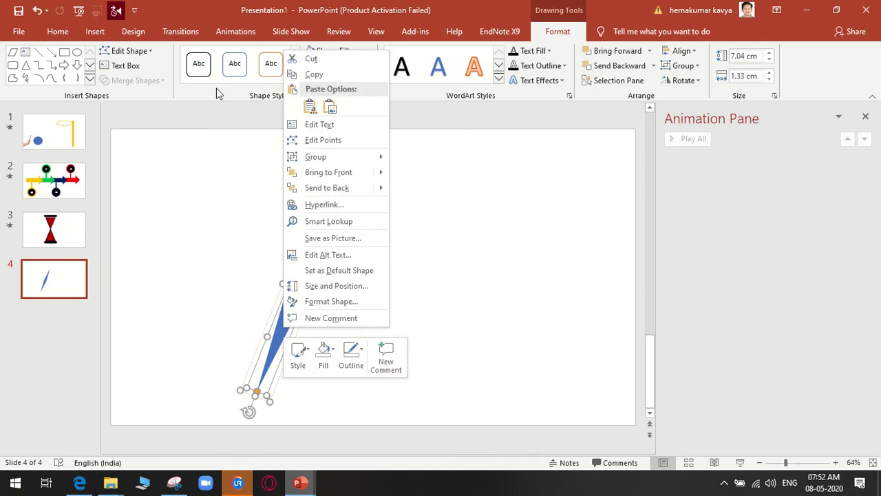
click(232, 106)
click(347, 65)
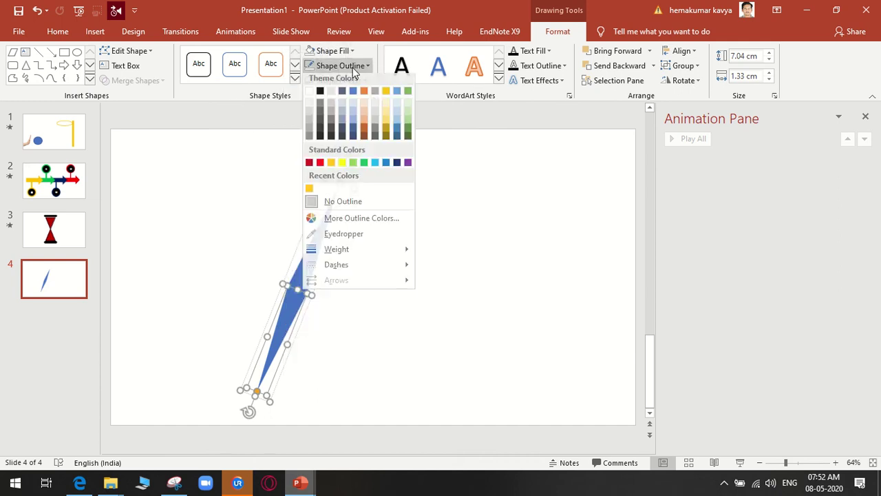
click(343, 204)
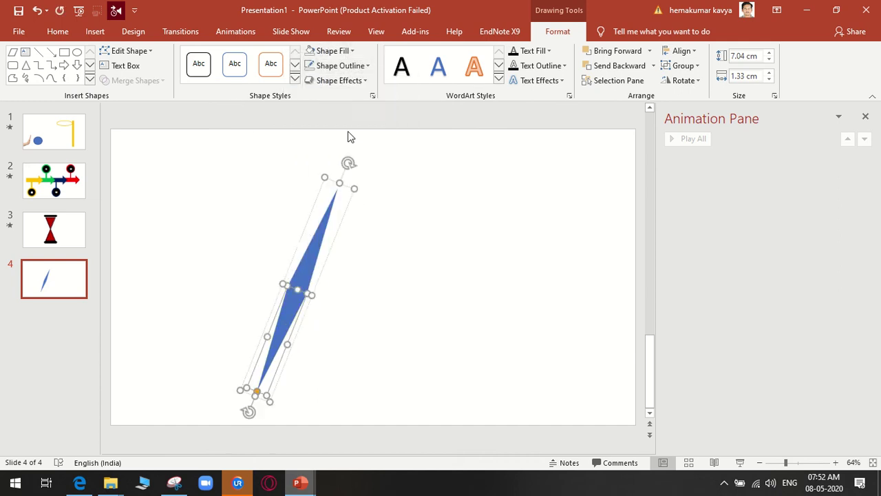
click(352, 51)
click(355, 190)
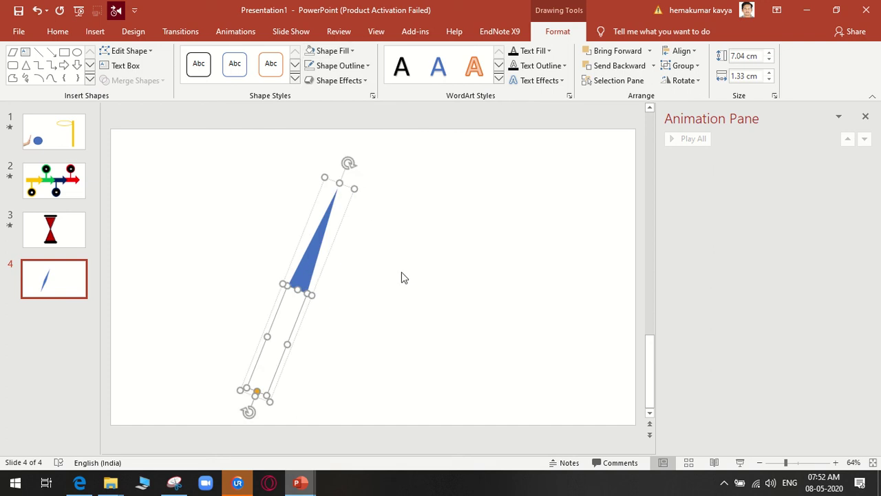
drag(348, 162, 409, 261)
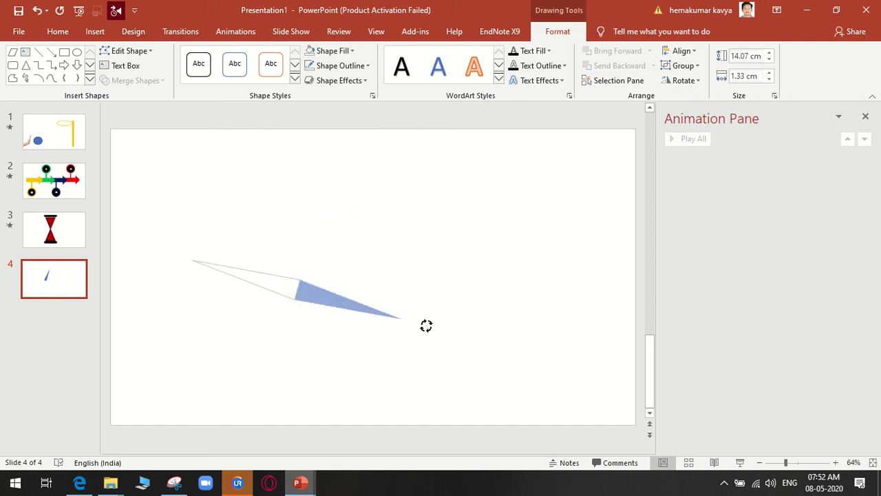
Draw an oval circle at the needle's left end
click(409, 342)
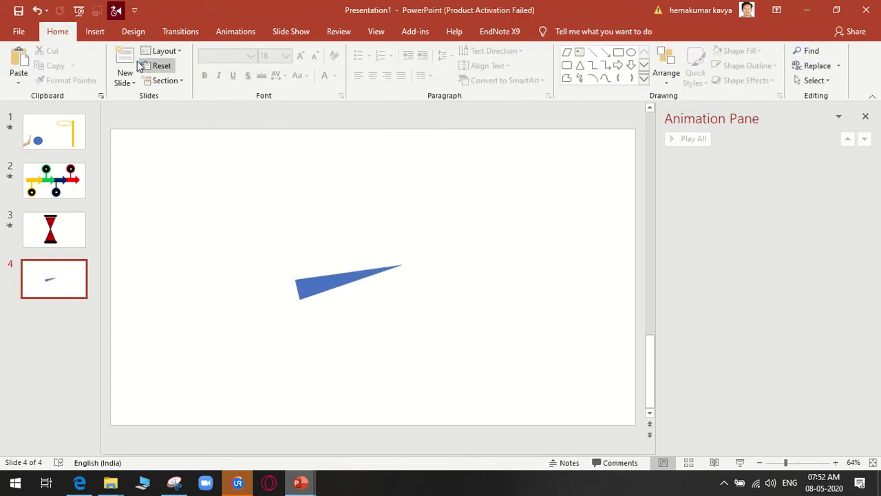
click(95, 31)
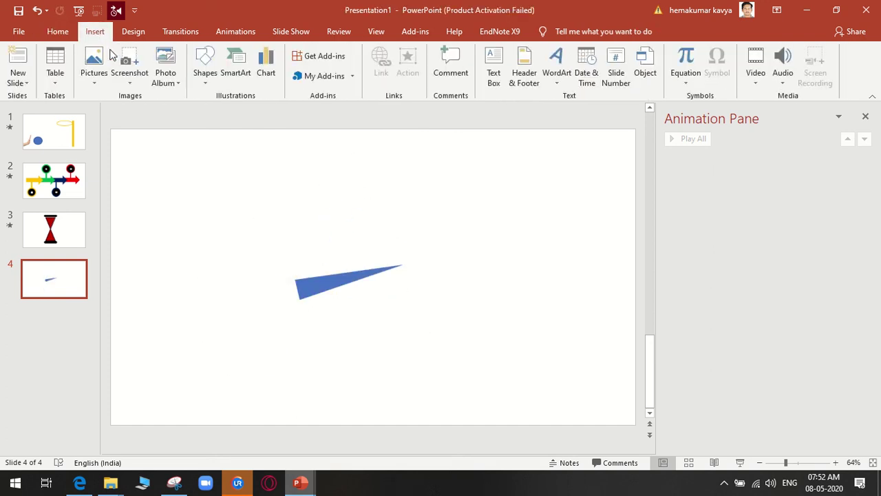
click(207, 81)
click(215, 204)
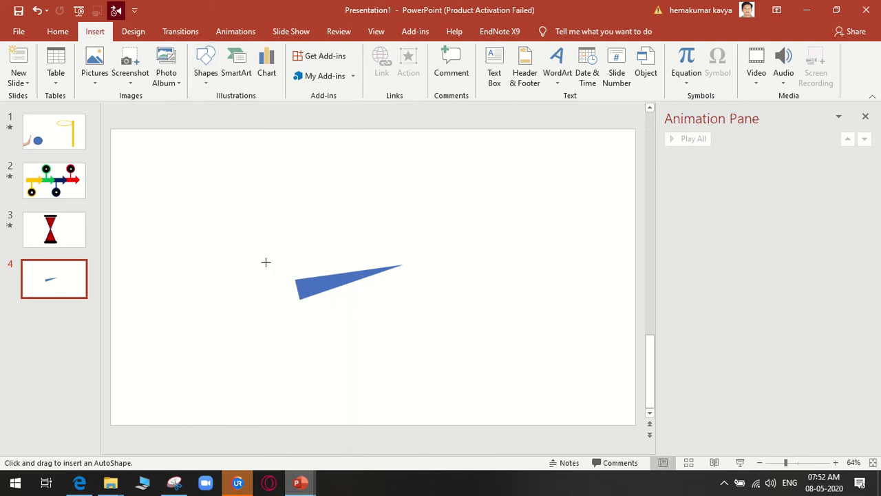
drag(278, 270, 320, 310)
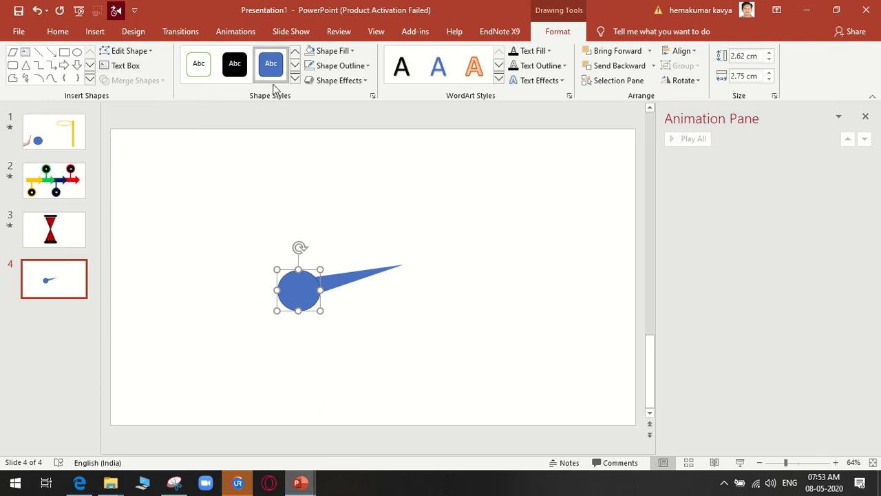
Give the circle no outline, a red fill, and the first Bevel preset
click(364, 67)
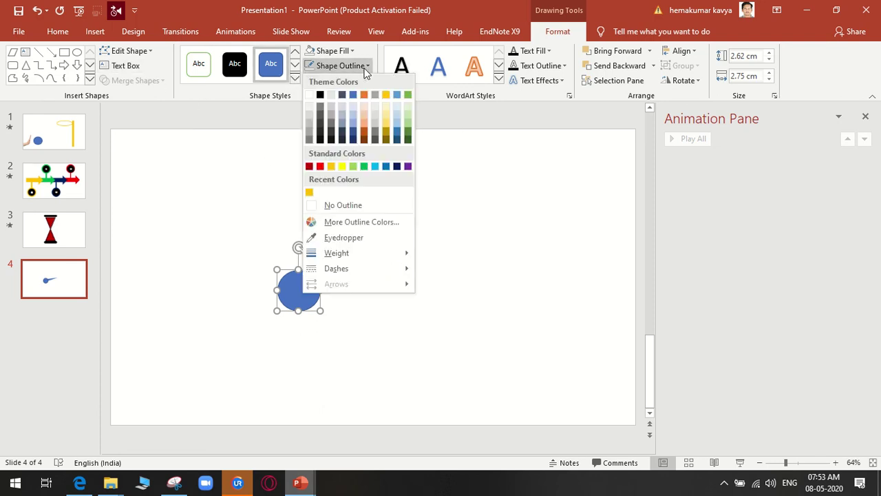
click(358, 205)
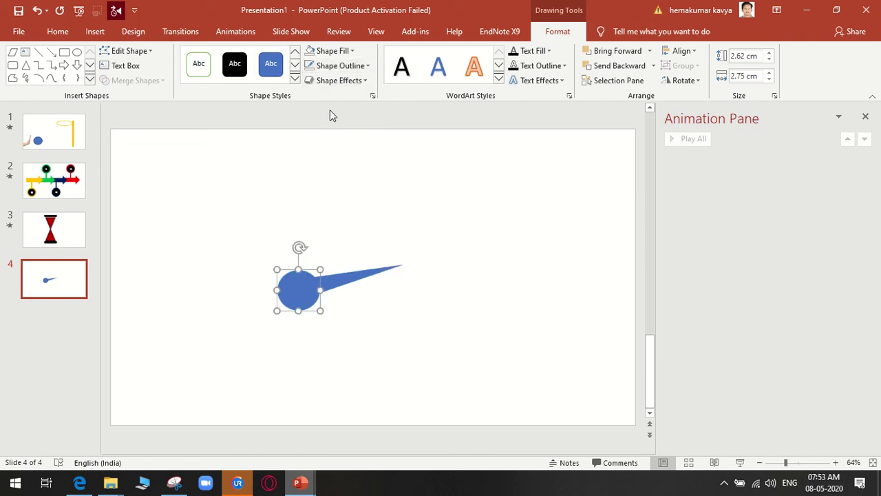
click(357, 57)
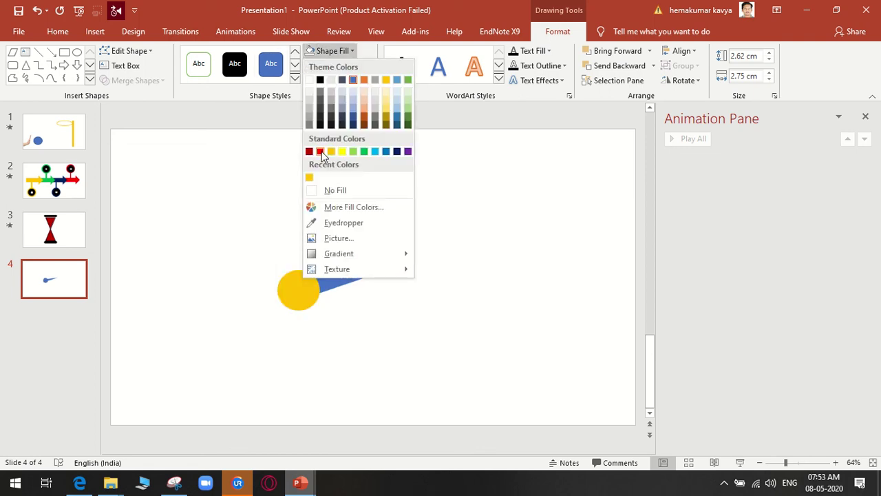
click(324, 156)
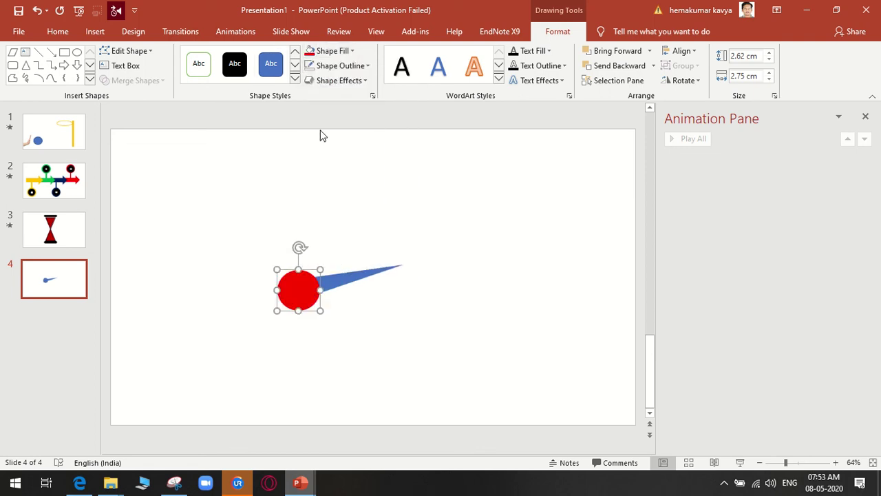
click(337, 82)
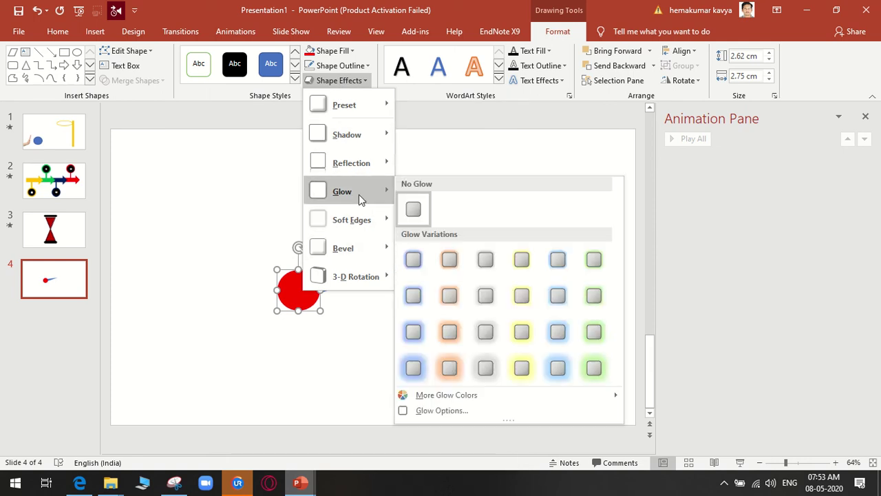
mouse_move(343, 248)
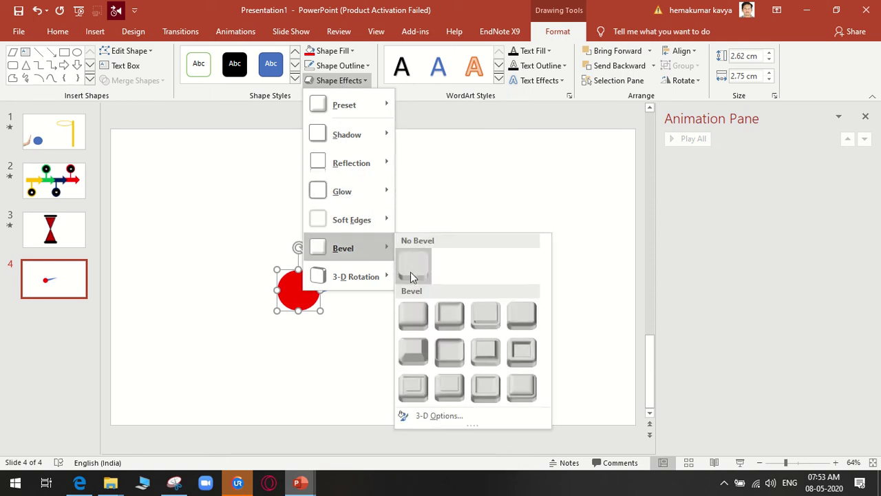
click(419, 318)
click(393, 314)
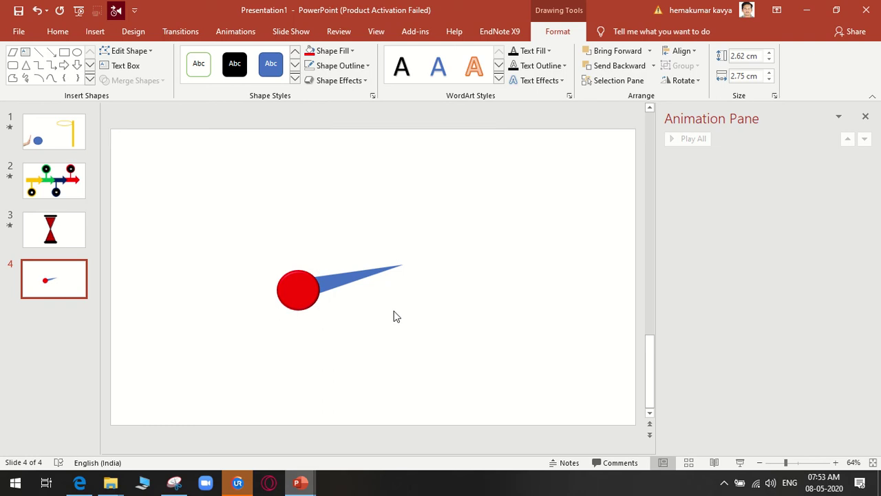
Lengthen the blue needle to 15.6 cm
click(353, 276)
double_click(353, 275)
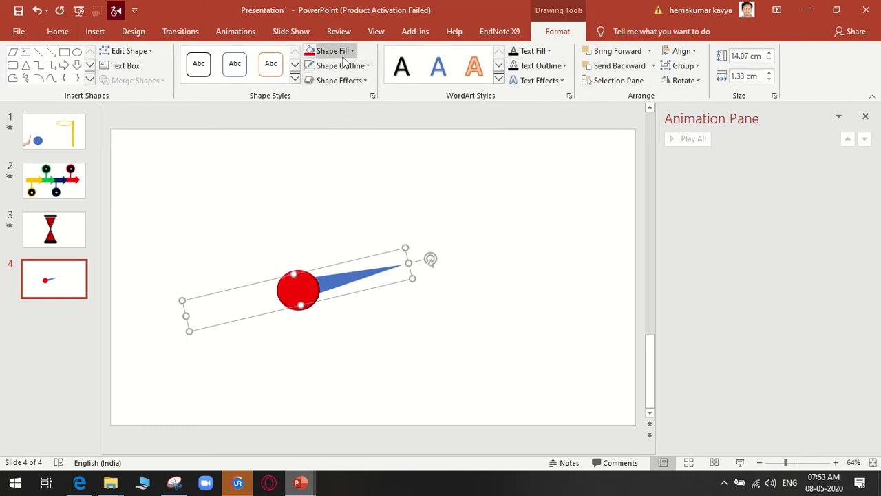
click(352, 66)
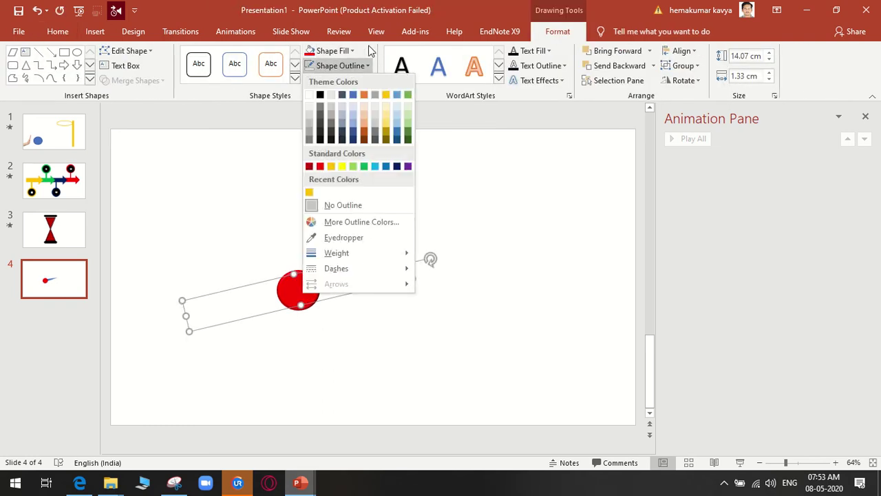
click(369, 51)
click(364, 80)
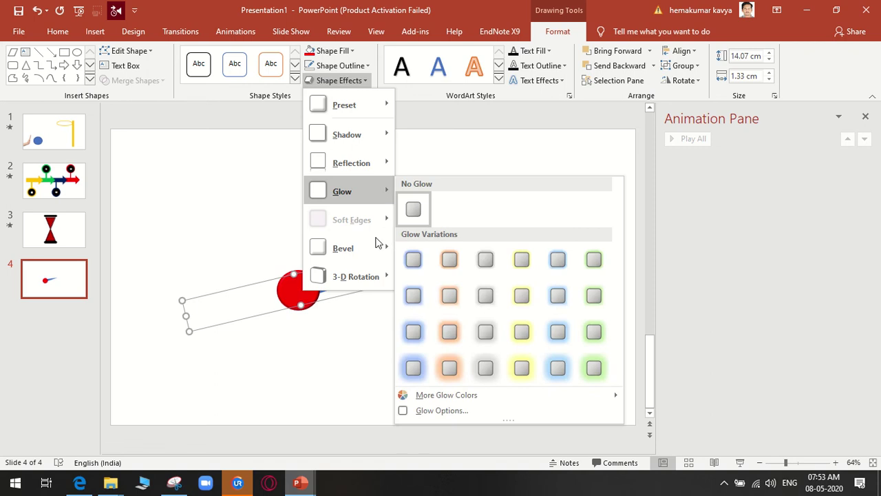
click(414, 265)
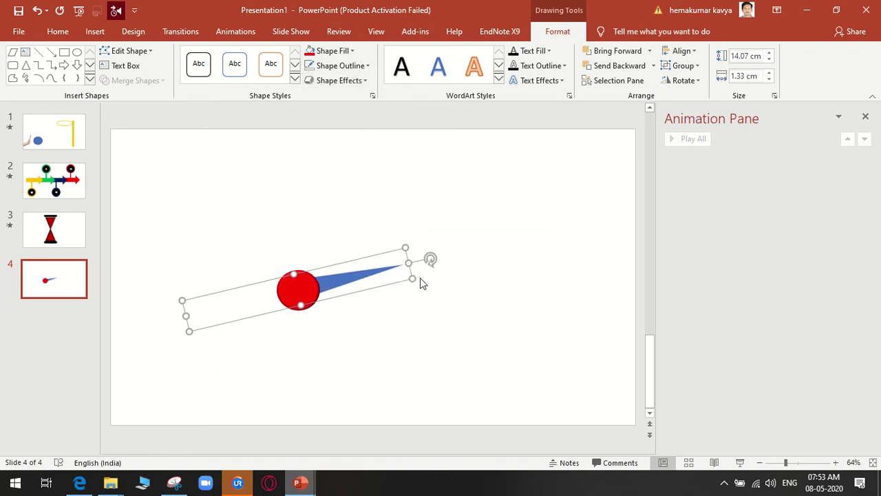
mouse_move(412, 278)
mouse_down()
mouse_move(436, 268)
mouse_move(373, 269)
mouse_up()
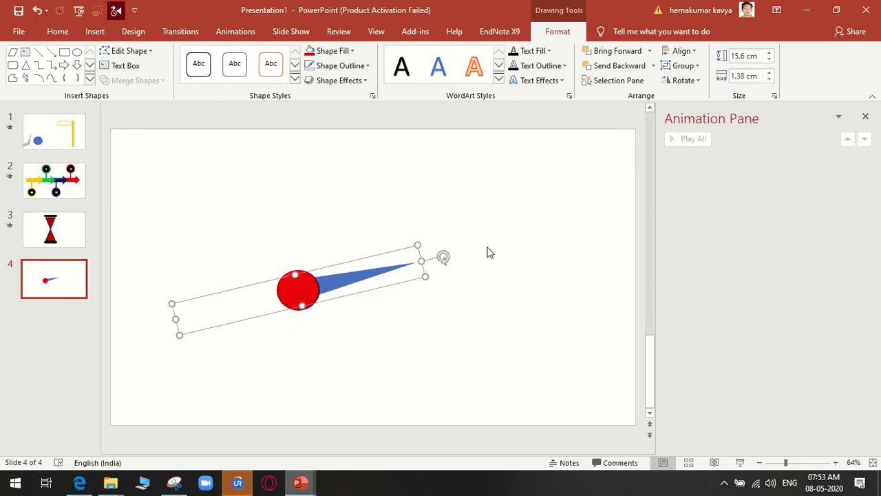
Give the needle an outer drop shadow and a yellow fill
click(353, 81)
mouse_move(347, 134)
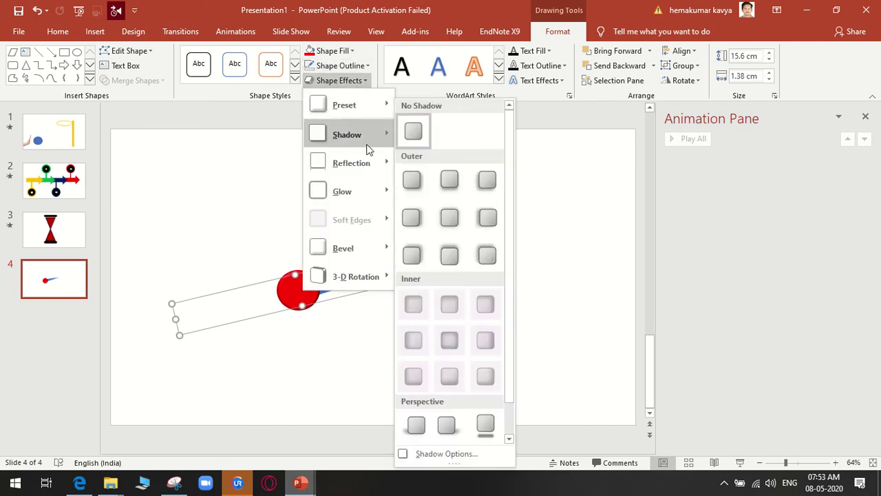
click(409, 185)
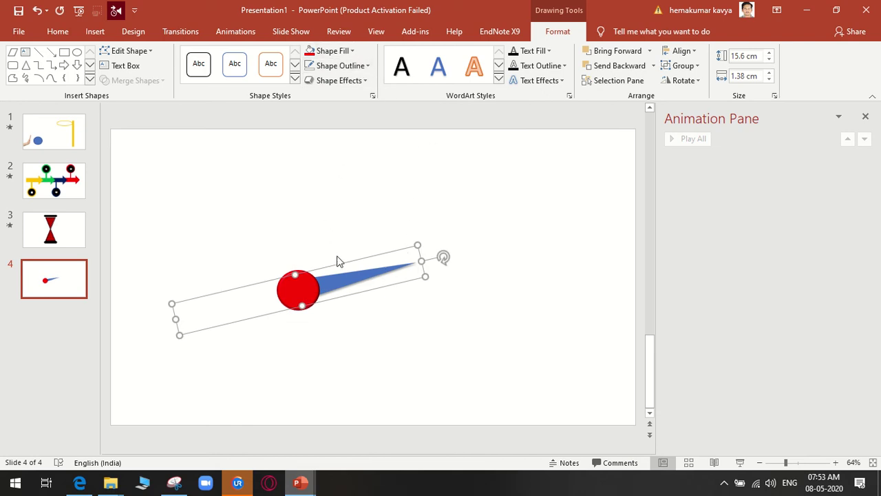
click(348, 57)
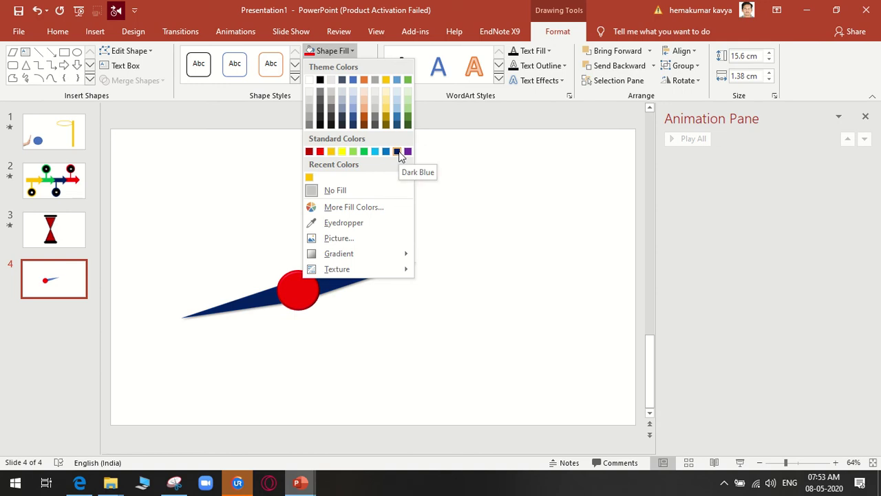
click(331, 153)
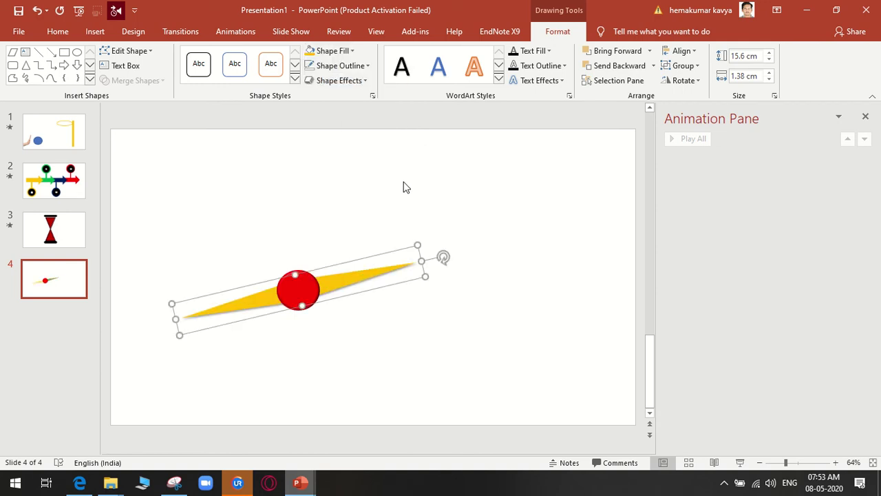
Remove the fill from the needle's left half
click(250, 310)
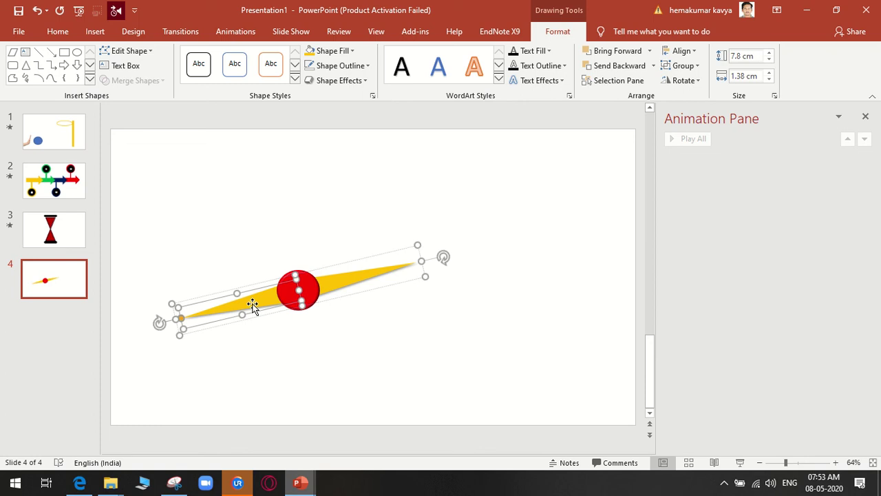
click(348, 52)
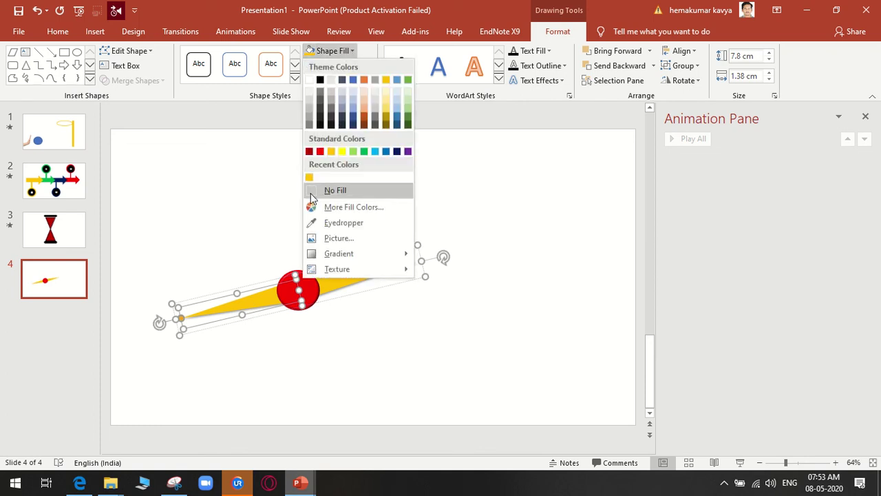
click(330, 192)
click(376, 311)
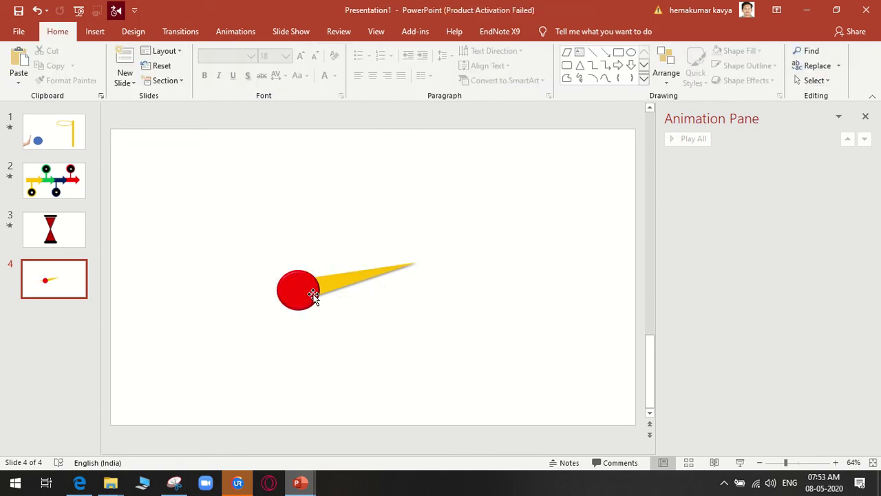
Realign the red circle at the needle's base and group the two shapes
drag(314, 294, 236, 297)
mouse_move(302, 311)
mouse_down()
mouse_move(315, 293)
mouse_move(357, 280)
mouse_up()
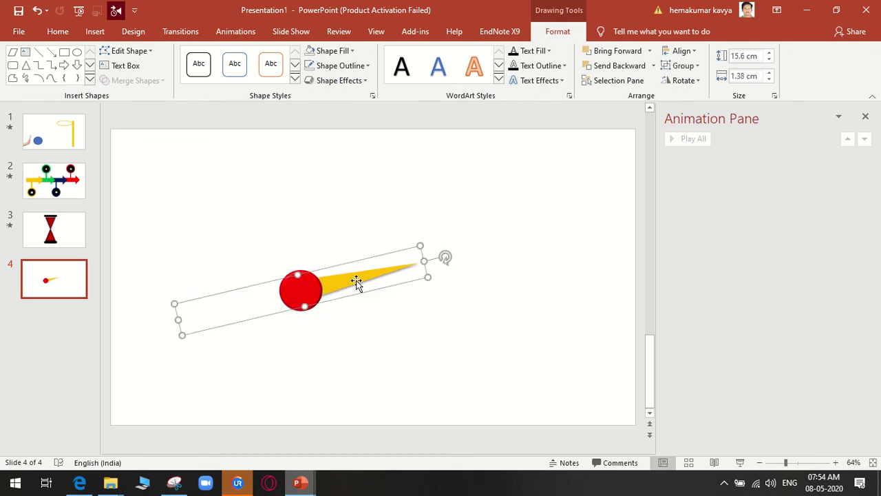
shift+click(309, 286)
right_click(312, 290)
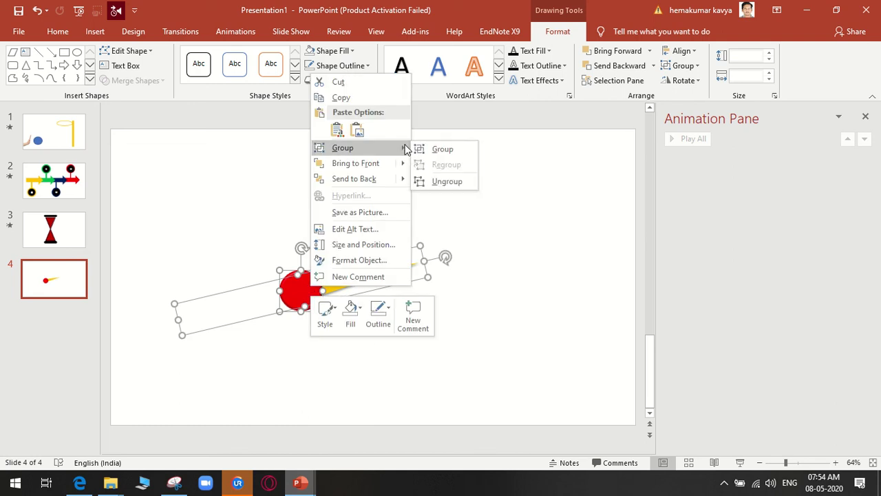
click(443, 148)
drag(370, 273, 346, 257)
Rotate the circle-and-needle group until the needle points up
drag(274, 227, 200, 238)
key(ctrl+z)
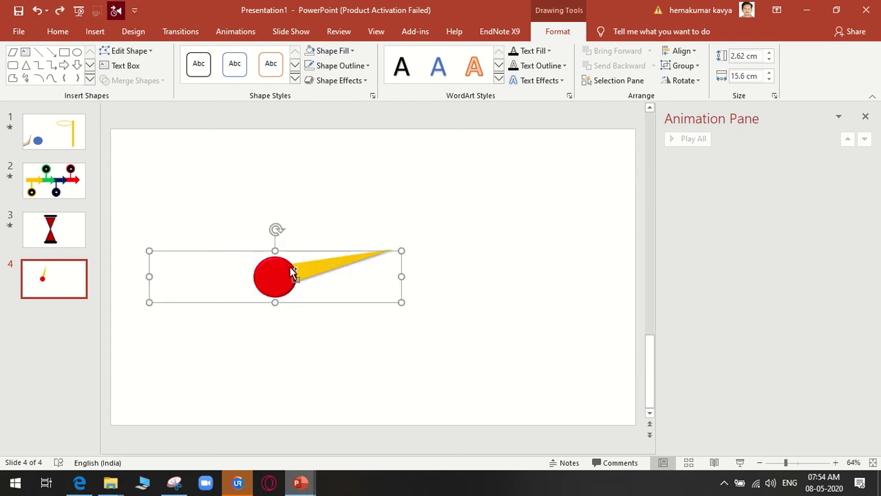
key(ctrl+z)
key(ctrl+y)
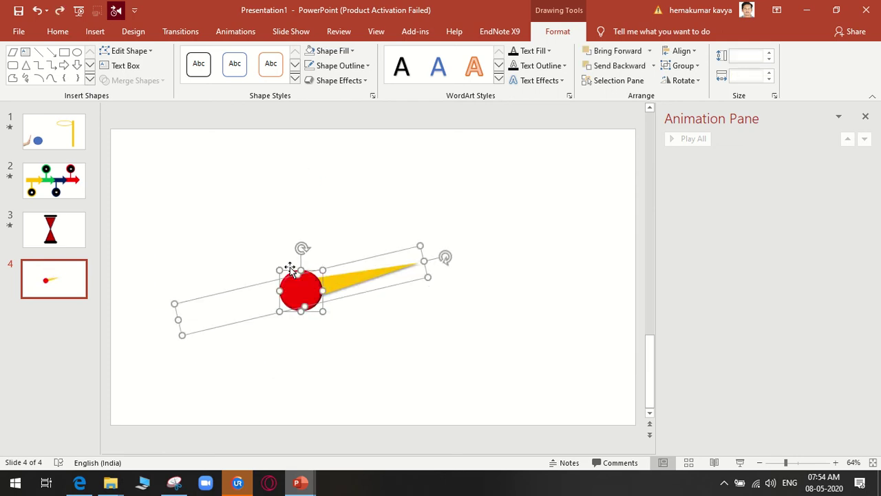
click(421, 310)
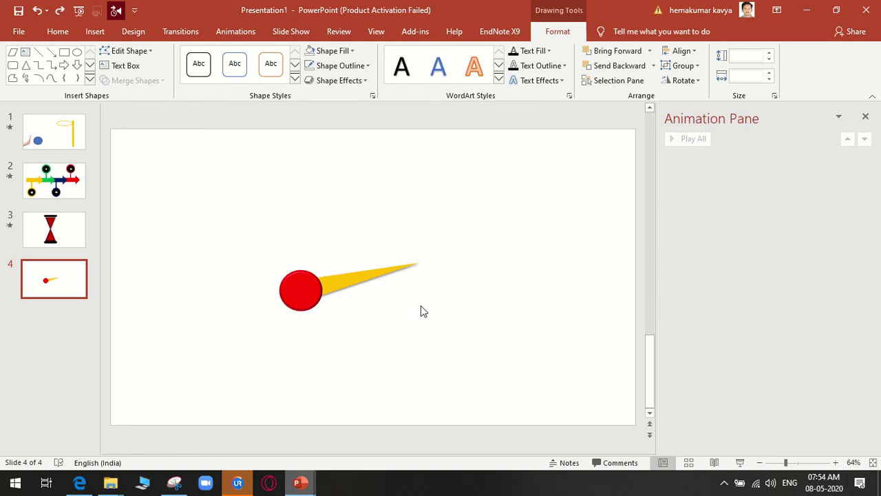
click(397, 270)
mouse_move(447, 253)
mouse_down()
mouse_move(289, 141)
mouse_move(295, 146)
mouse_up()
Regroup the red circle and yellow needle and stand the group vertical
click(301, 291)
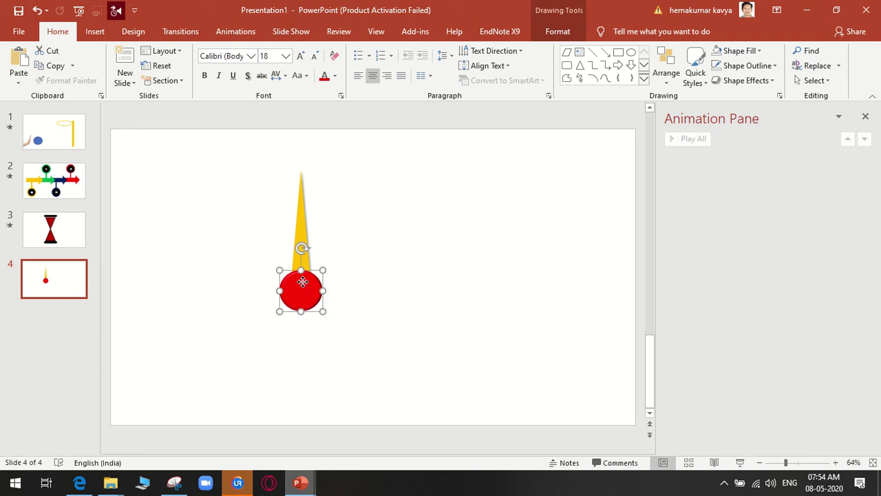
click(300, 227)
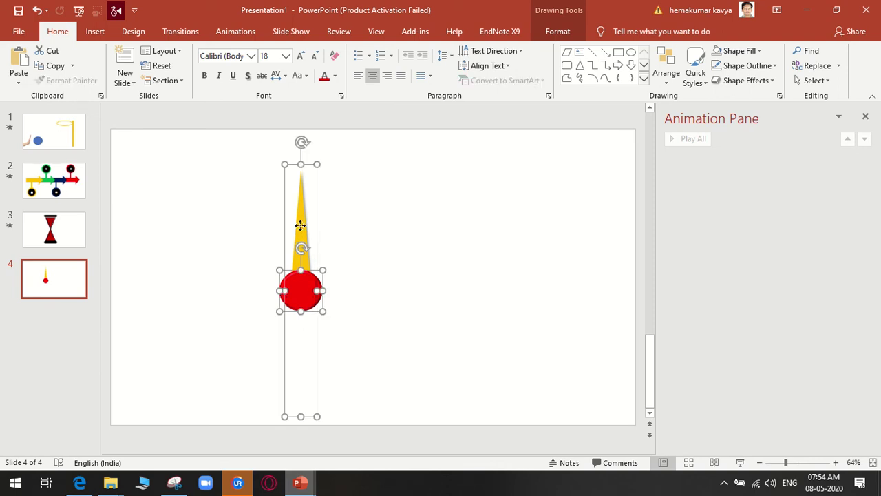
right_click(301, 227)
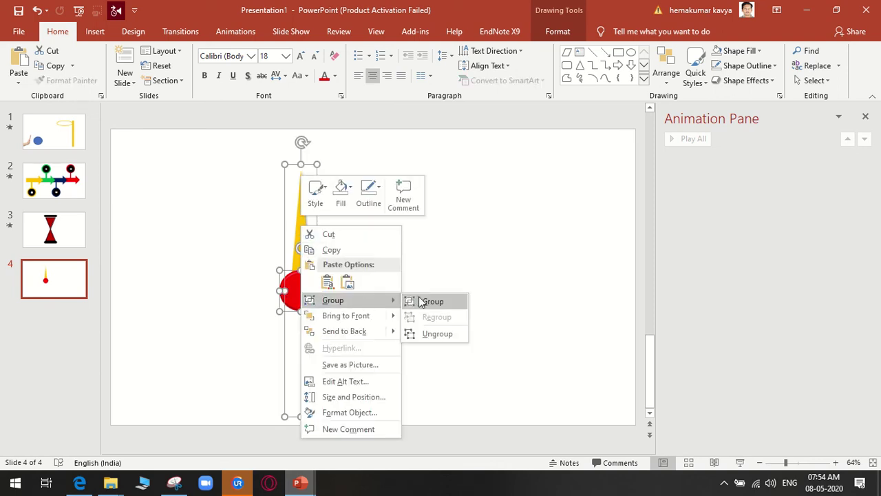
click(421, 300)
drag(302, 137, 391, 259)
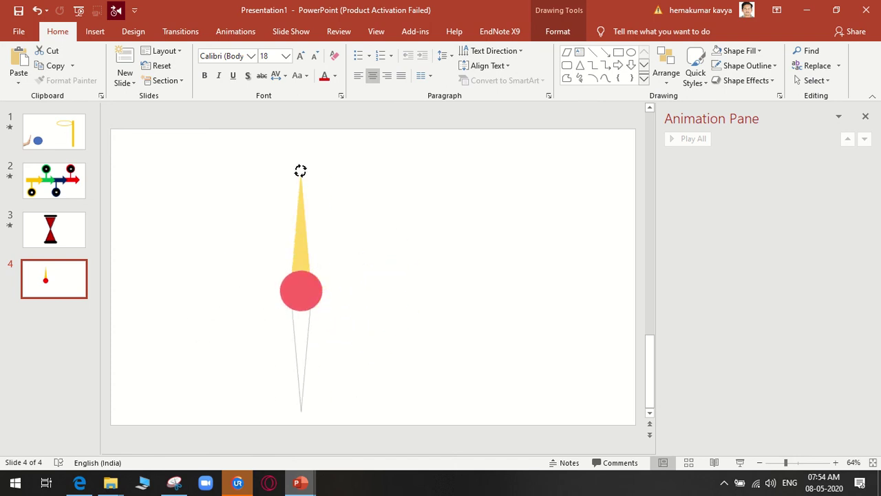
drag(391, 259, 301, 171)
Move the clock hand to the slide's left edge and angle the needle up-right
drag(300, 290, 114, 285)
mouse_move(114, 132)
mouse_down()
mouse_move(191, 200)
mouse_move(202, 291)
mouse_move(142, 383)
mouse_move(124, 384)
mouse_move(144, 376)
mouse_move(214, 203)
mouse_move(180, 164)
mouse_move(156, 159)
mouse_move(195, 214)
mouse_move(181, 207)
mouse_up()
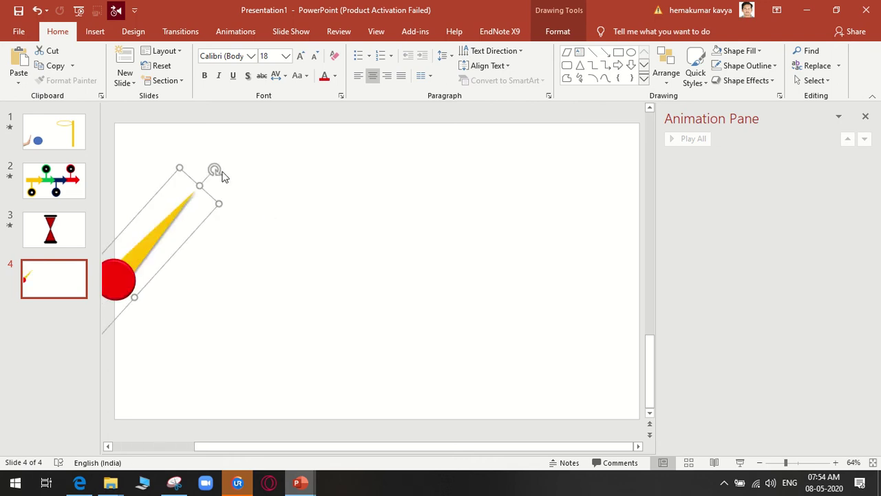
mouse_move(215, 168)
mouse_down()
mouse_move(232, 199)
mouse_move(227, 183)
mouse_up()
Draw an Arc shape on the slide and give it a dark line style
click(344, 208)
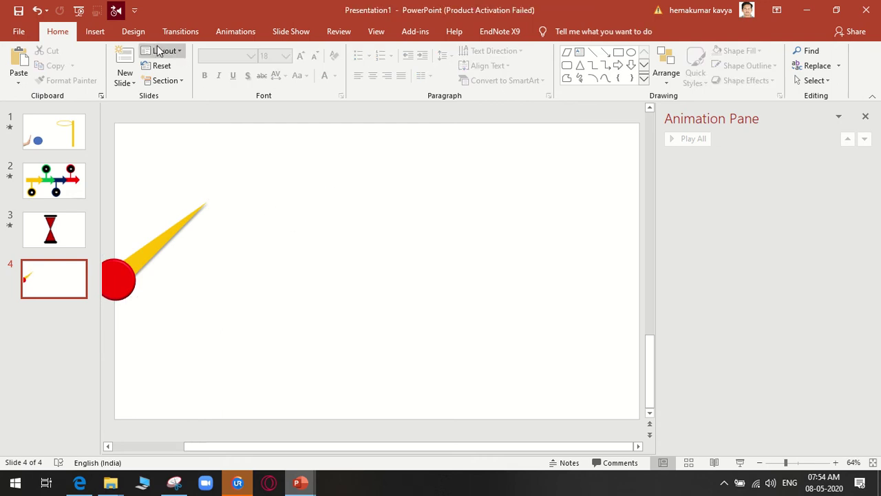
click(96, 32)
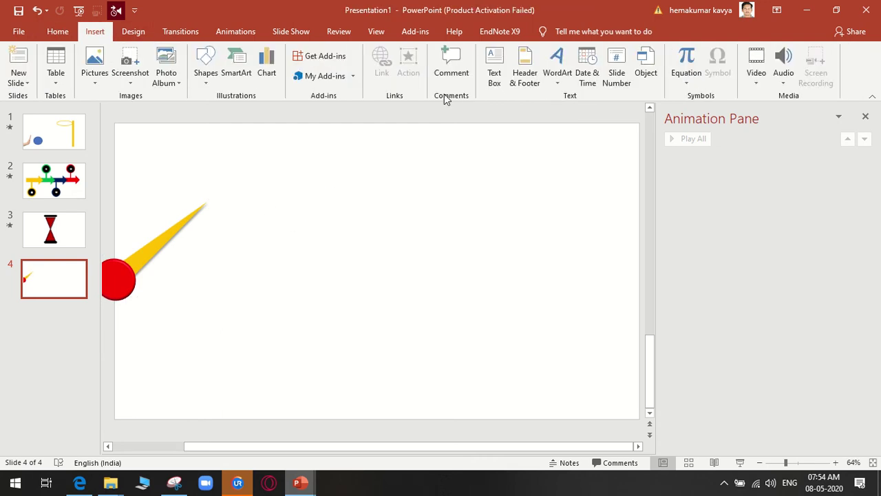
click(205, 68)
click(342, 219)
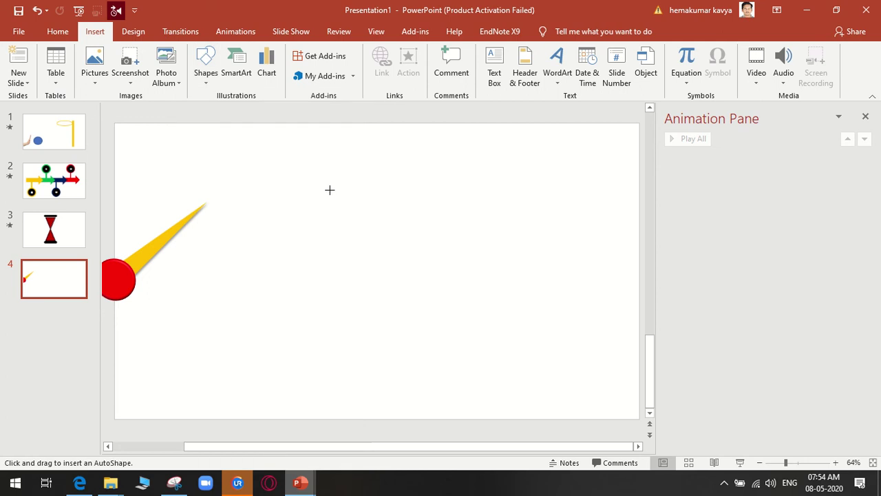
drag(305, 164, 426, 306)
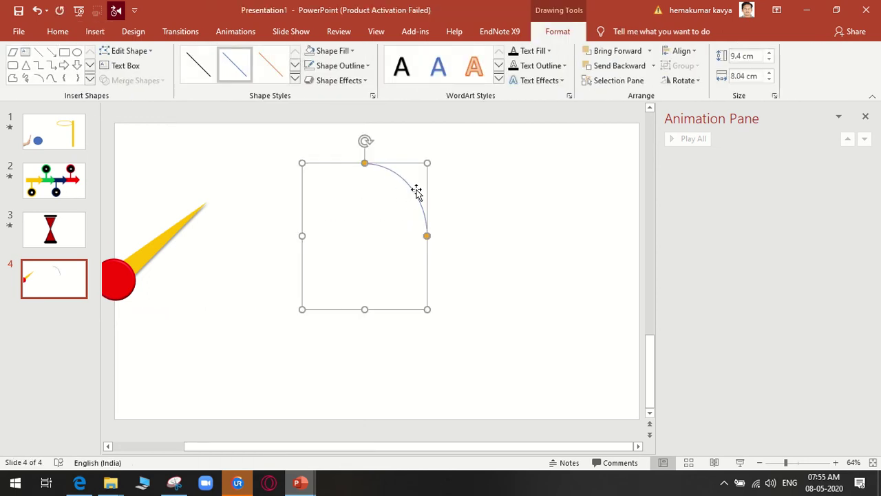
click(295, 79)
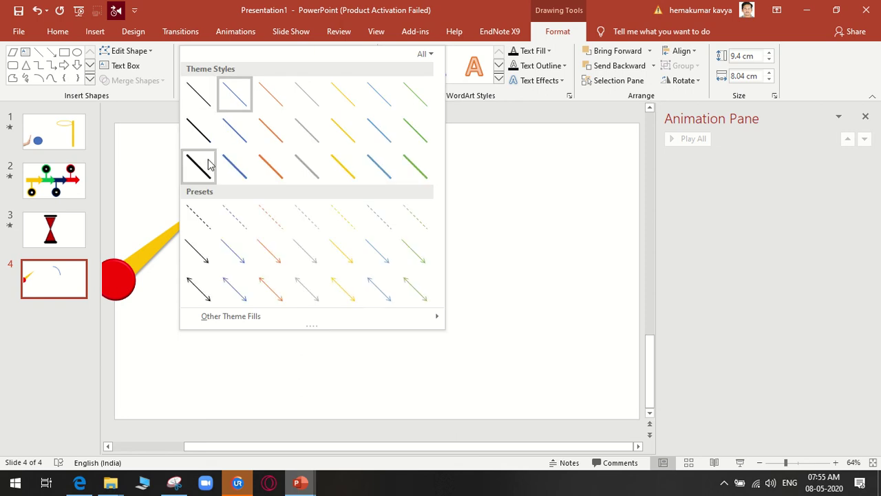
click(209, 163)
Move the arc to the slide's left edge and resize it over the needle tip
drag(419, 201, 169, 194)
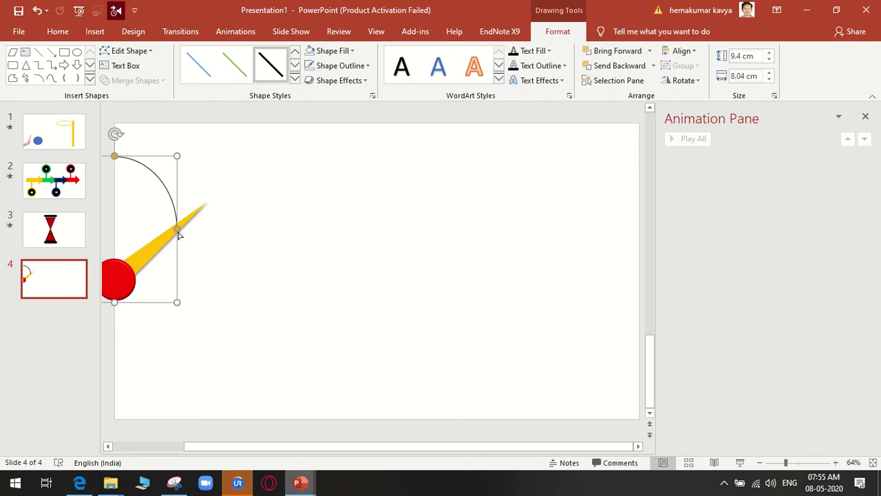
click(186, 234)
click(177, 231)
drag(177, 302, 216, 301)
drag(179, 174, 161, 170)
drag(196, 301, 213, 297)
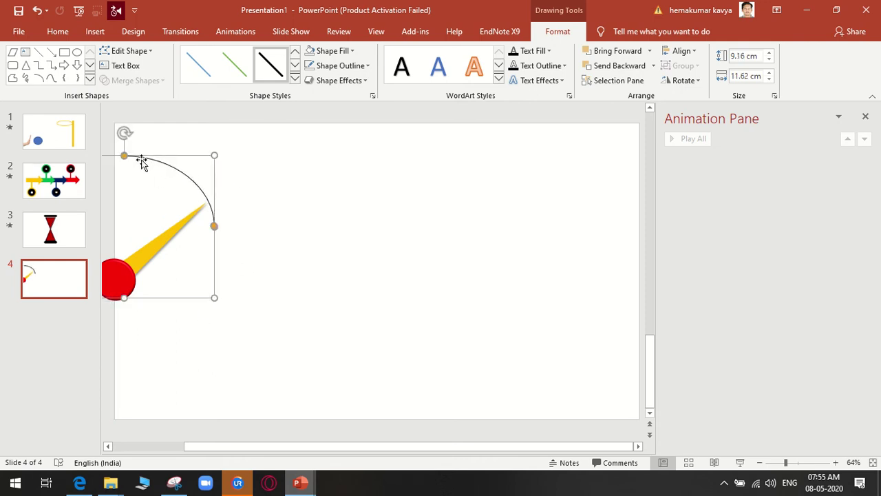
Stretch the arc's ends and height until it forms a half-circle
drag(121, 160, 112, 158)
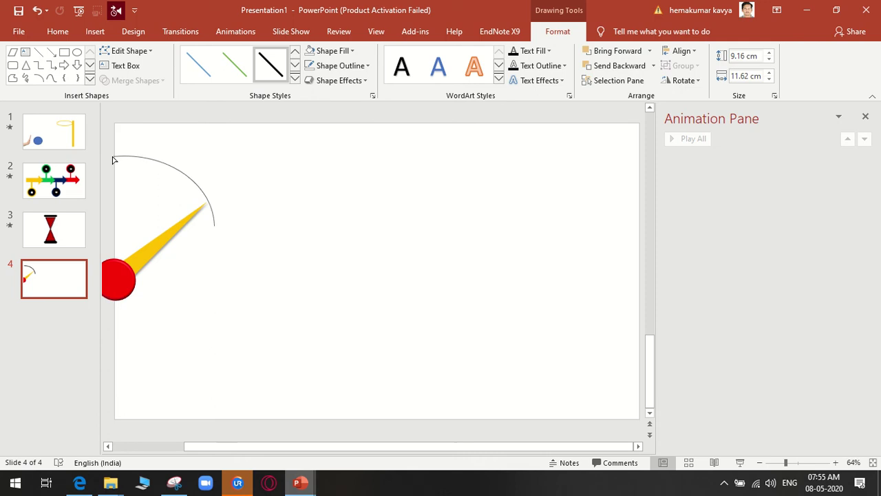
drag(215, 228, 212, 278)
click(212, 214)
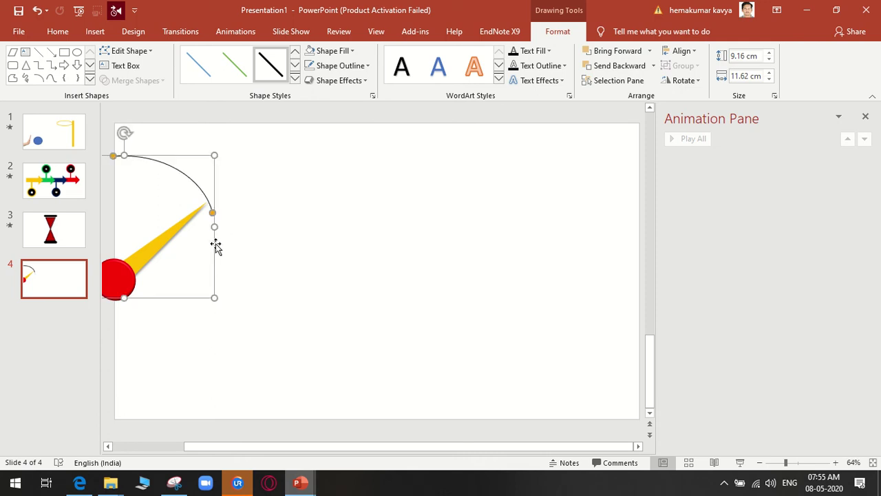
drag(214, 300, 218, 382)
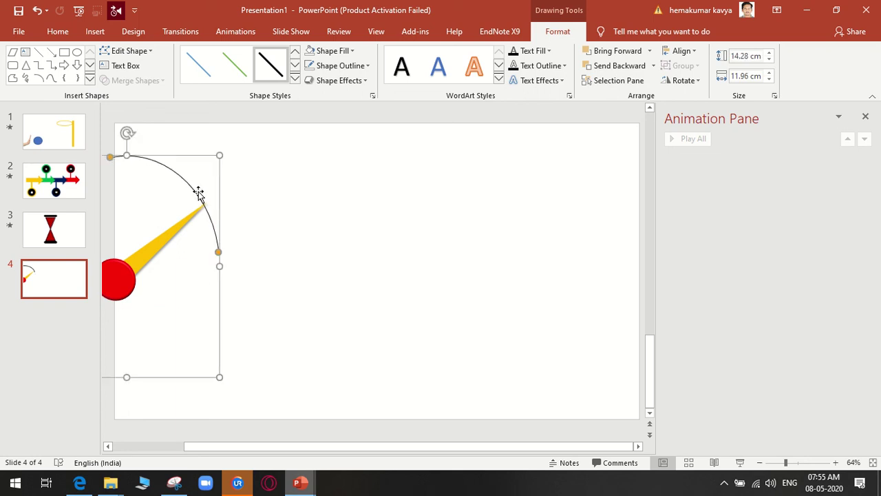
drag(220, 152, 223, 157)
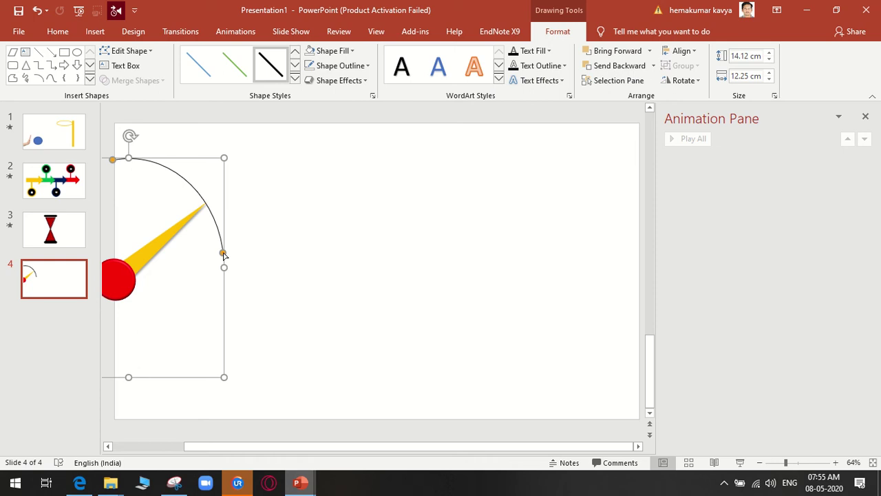
drag(224, 255, 195, 313)
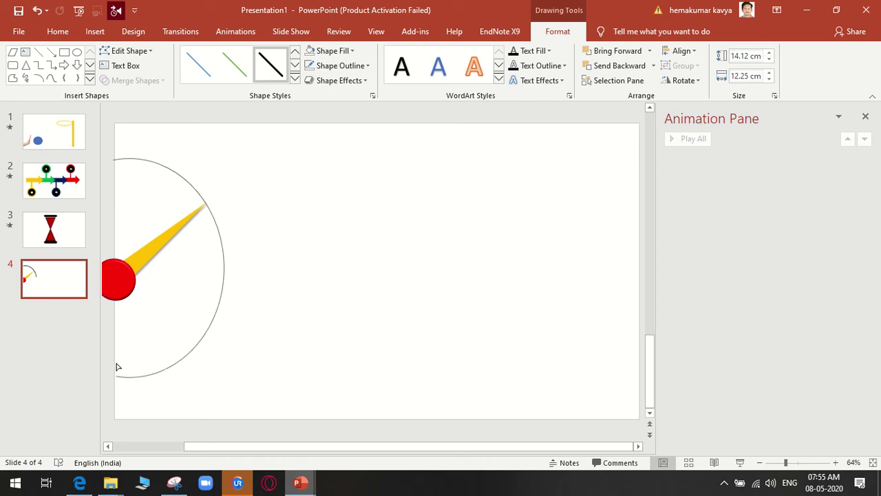
Rotate the yellow needle down-right and enlarge the half-circle arc
drag(110, 367, 111, 366)
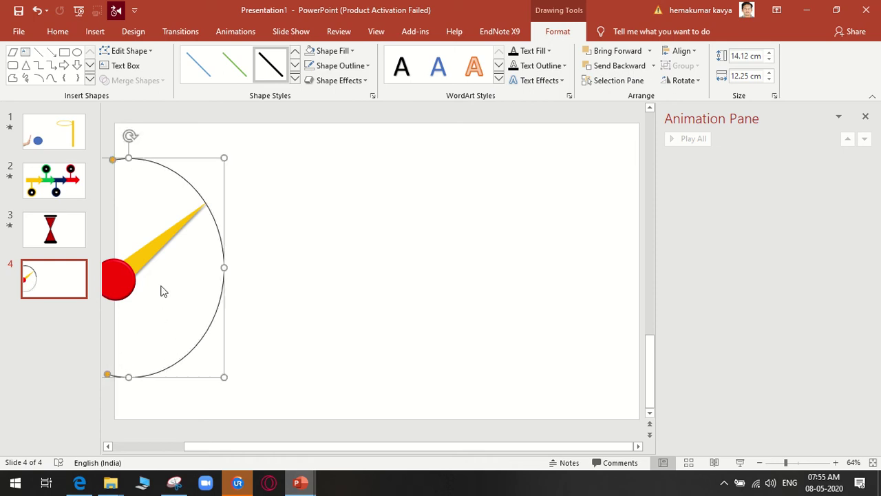
click(169, 251)
drag(229, 182, 200, 340)
click(152, 374)
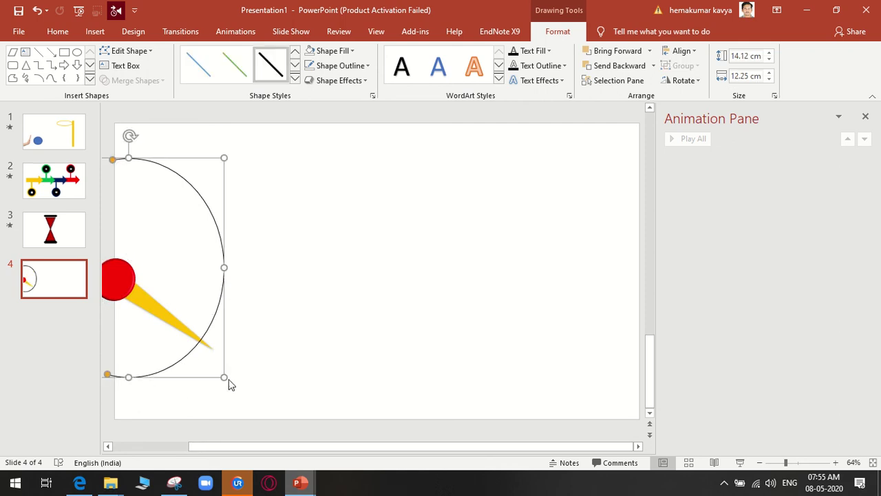
drag(227, 379, 235, 391)
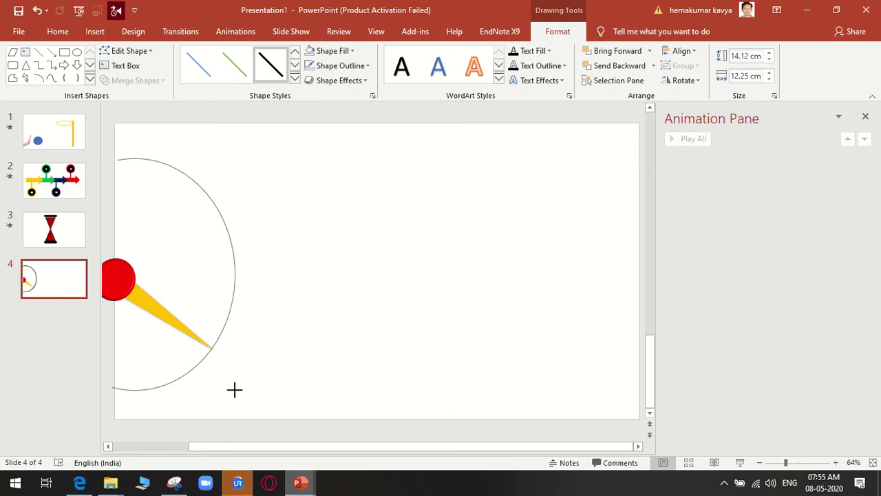
Shrink the arc slightly and swing the needle up-right so its tip touches the arc
click(192, 337)
drag(235, 366, 210, 193)
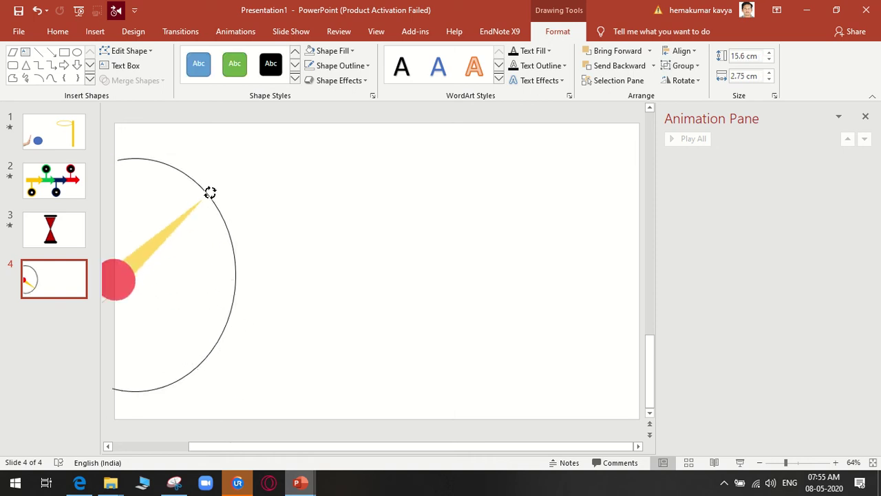
click(137, 159)
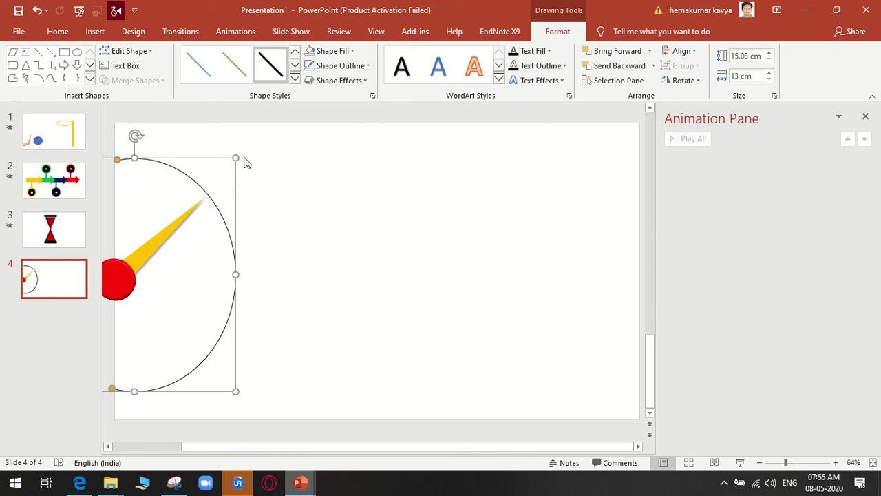
drag(235, 157, 230, 162)
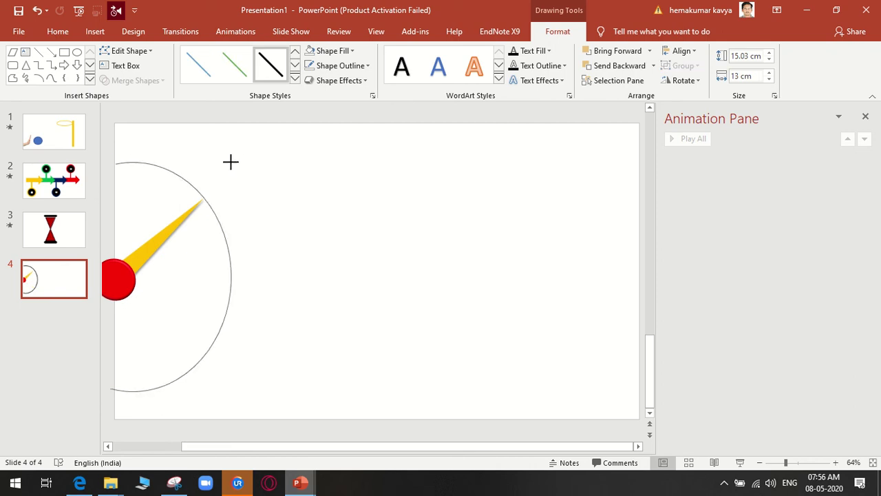
click(299, 245)
click(185, 234)
drag(226, 180, 205, 379)
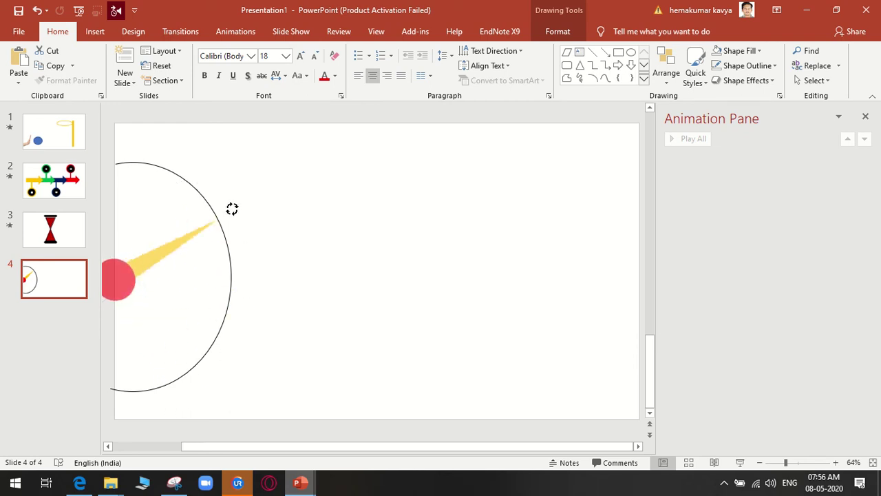
drag(205, 379, 220, 181)
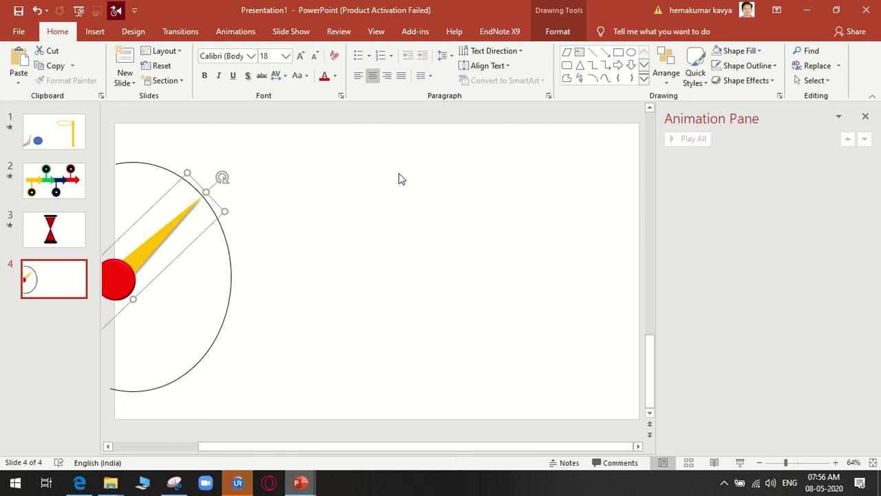
click(293, 220)
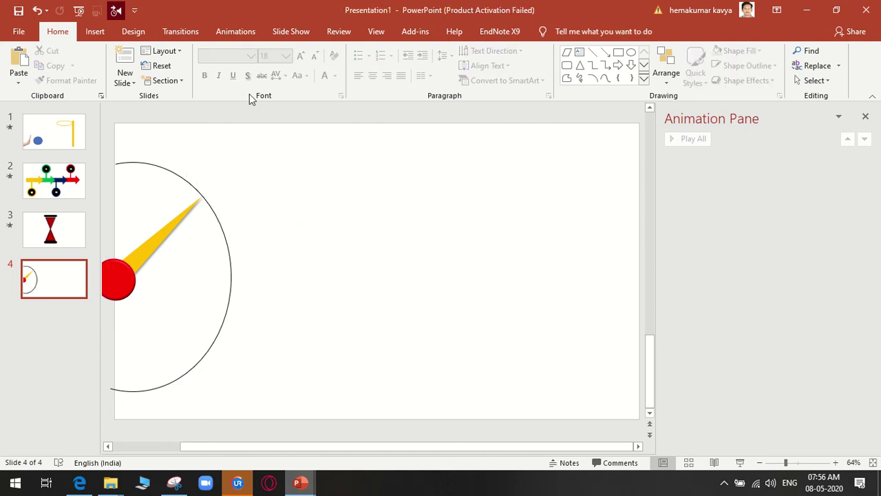
Draw a small Oval circle at the yellow hand's tip
click(95, 31)
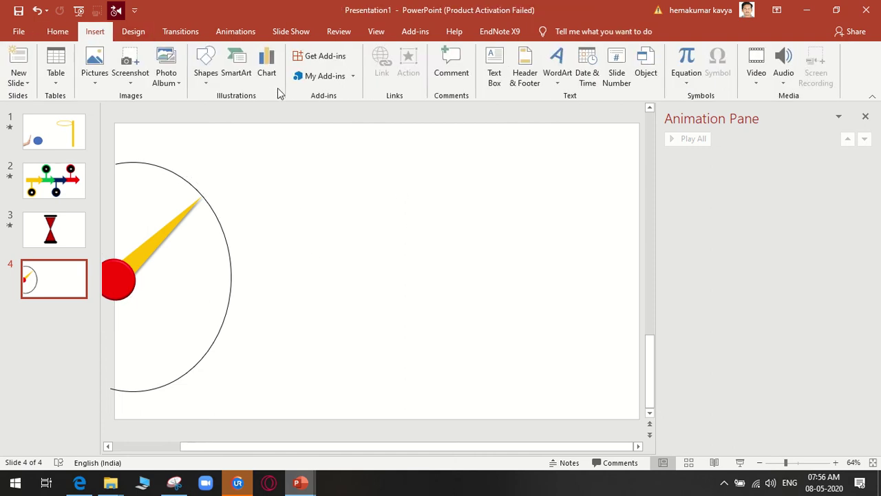
click(210, 81)
click(213, 204)
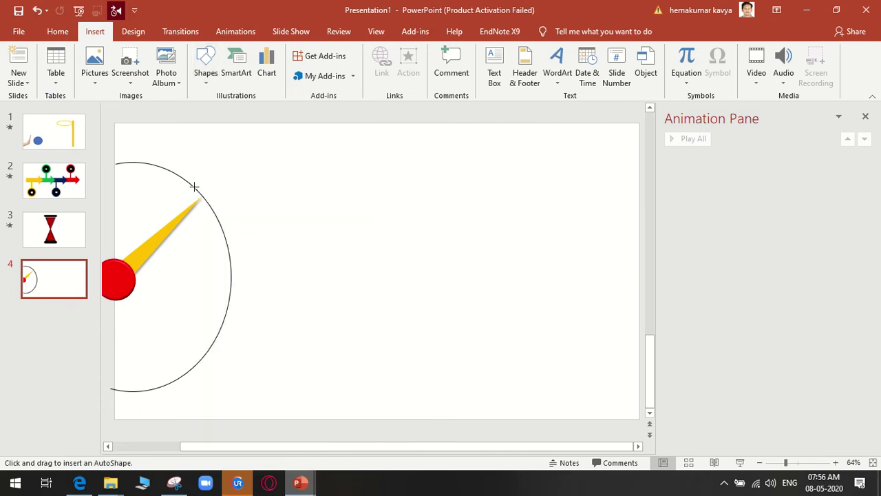
mouse_move(194, 187)
mouse_down()
mouse_move(224, 219)
mouse_move(214, 192)
mouse_up()
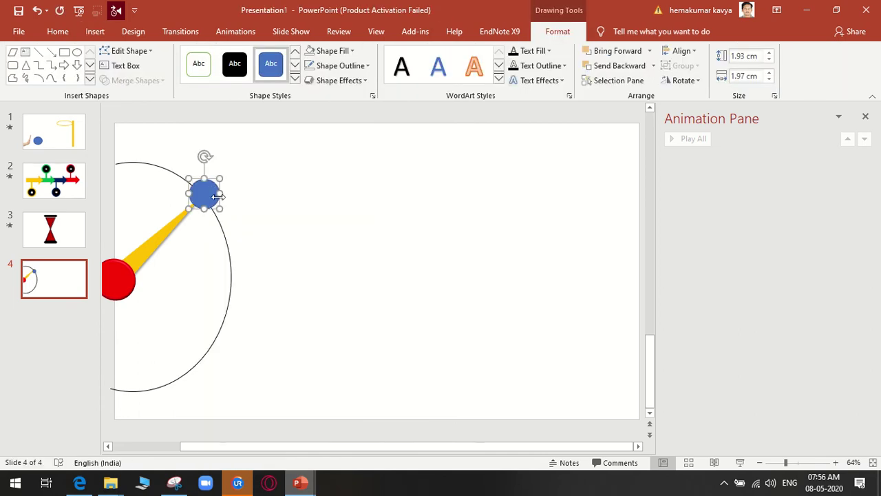
Give the circle No Outline, a Light Blue fill and an Outer shadow
click(365, 67)
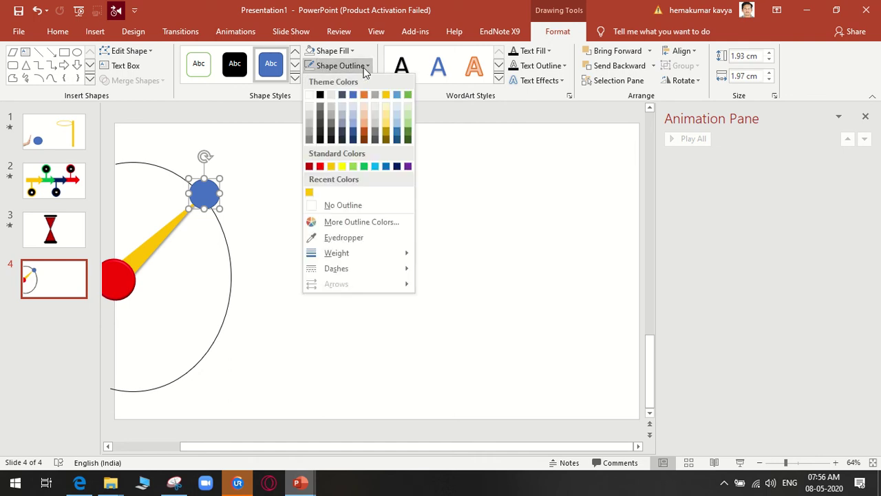
click(352, 204)
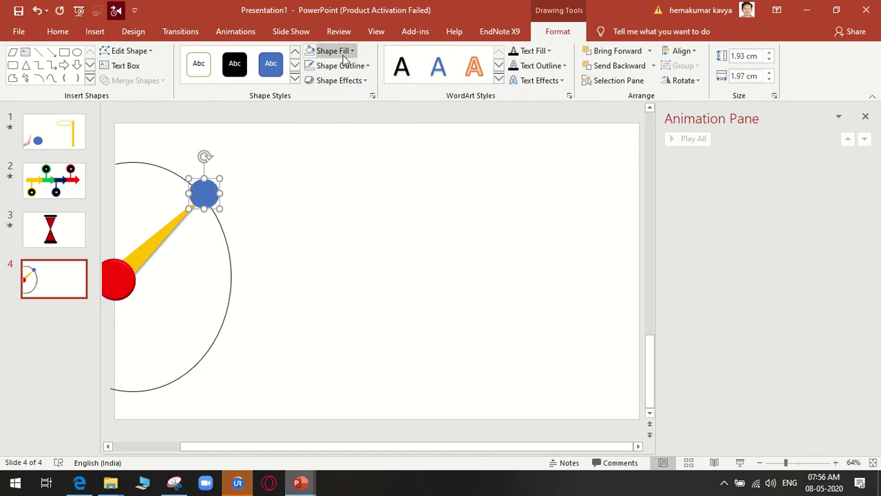
click(343, 55)
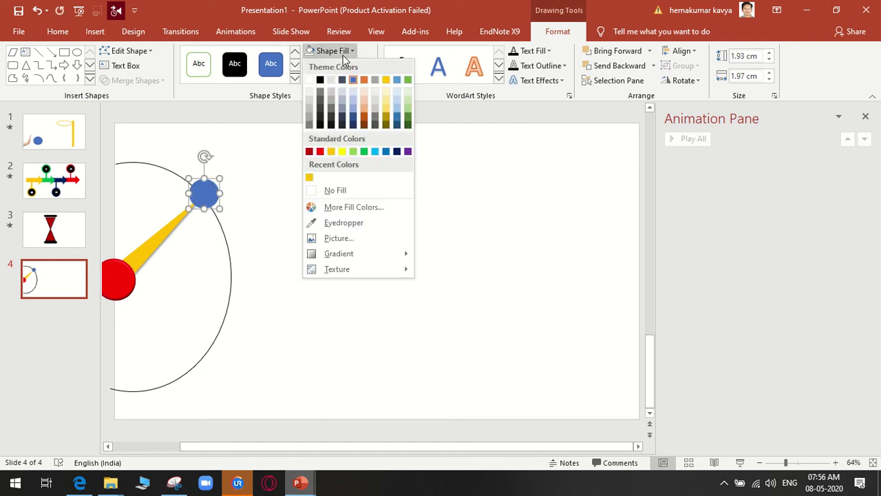
click(376, 151)
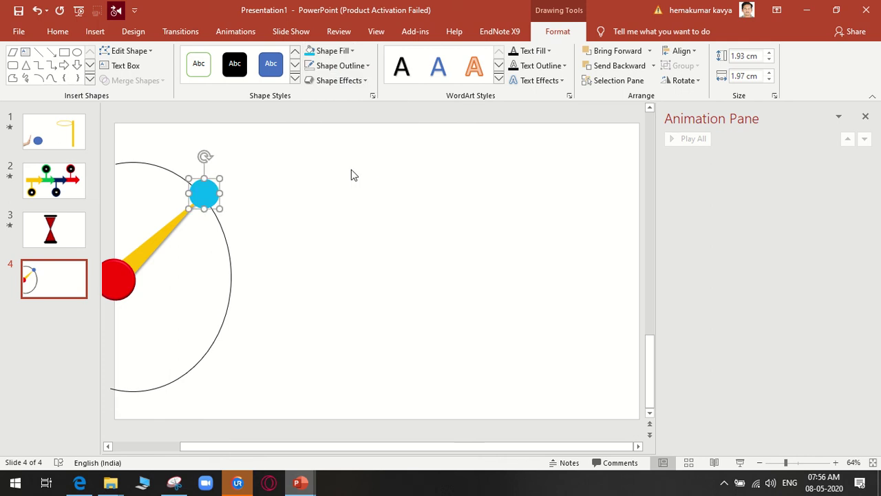
click(357, 79)
mouse_move(347, 134)
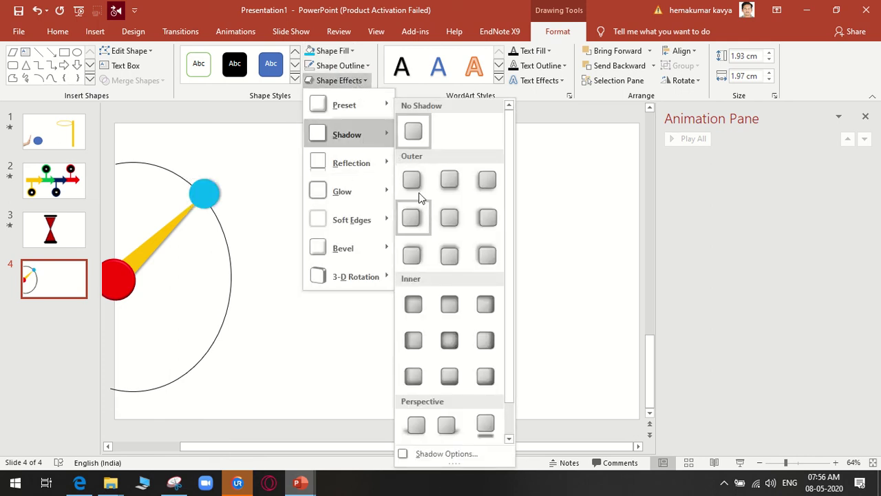
click(412, 185)
click(358, 81)
mouse_move(342, 248)
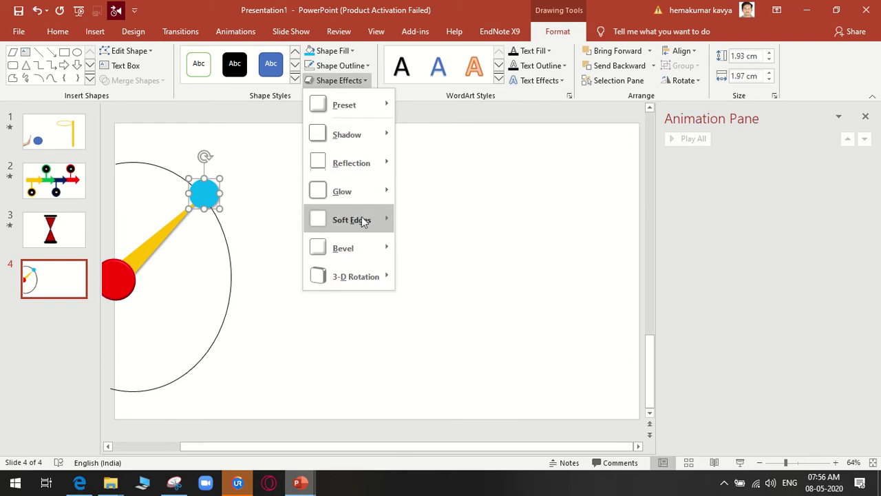
click(413, 262)
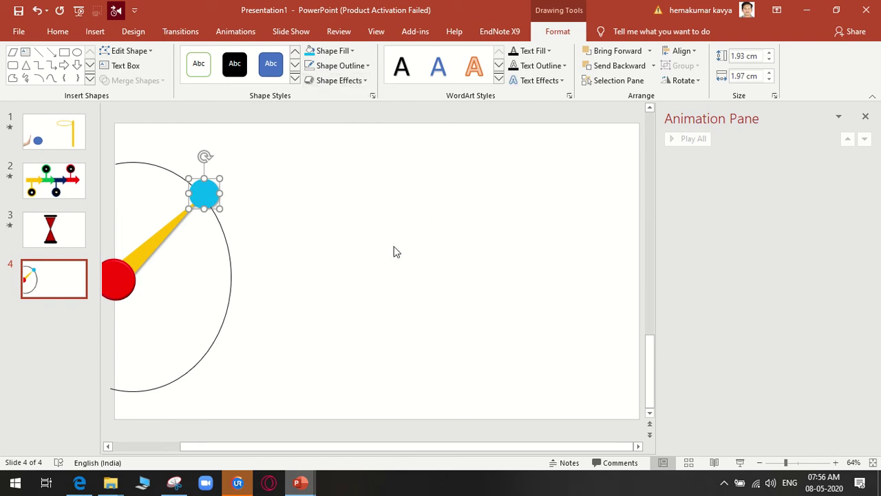
click(340, 232)
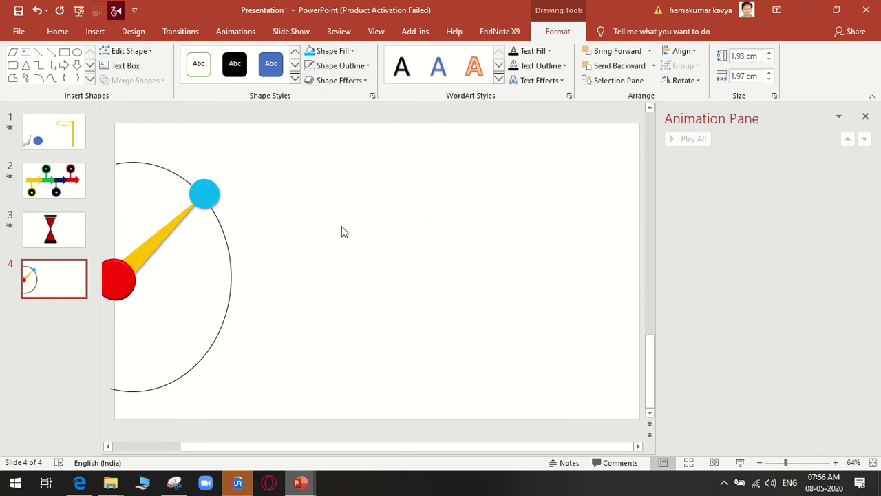
Type 1 in the cyan circle and format it as Bauhaus 93 at size 40
click(205, 193)
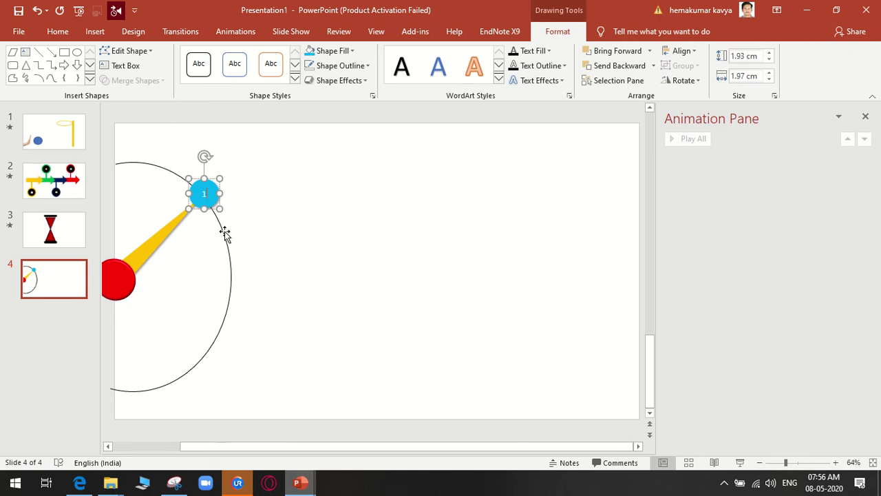
text(1)
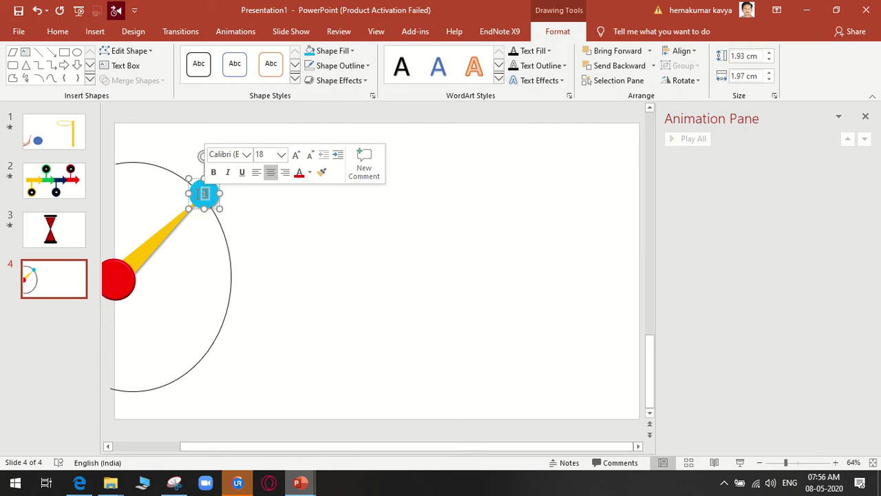
click(58, 32)
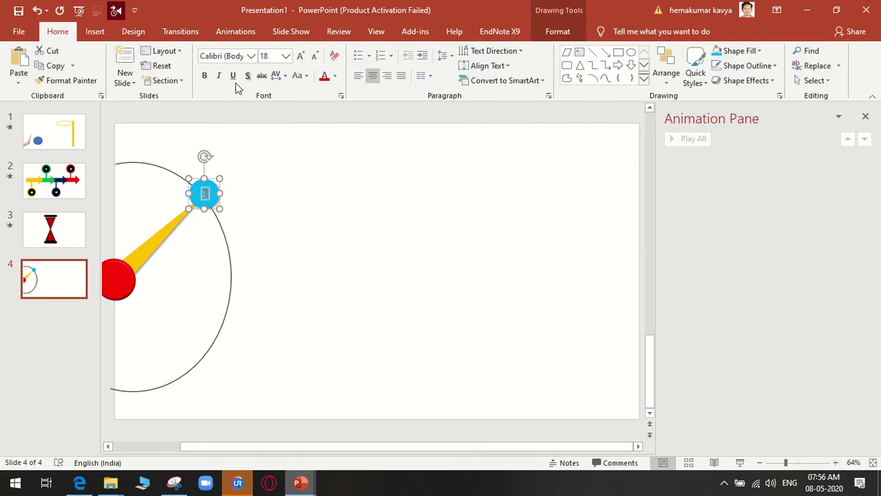
click(286, 56)
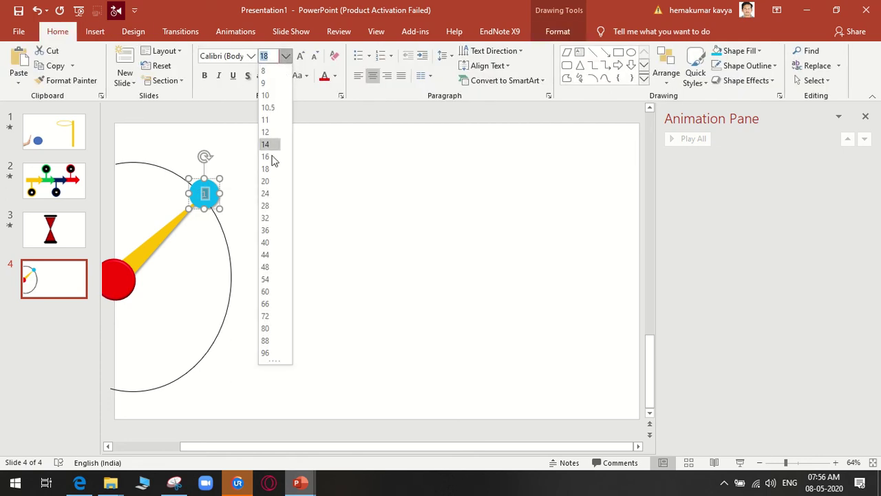
click(271, 247)
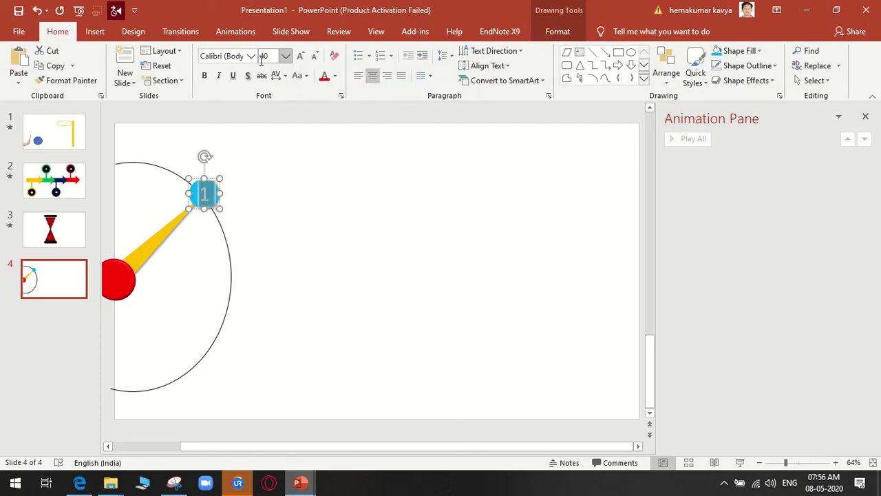
click(252, 56)
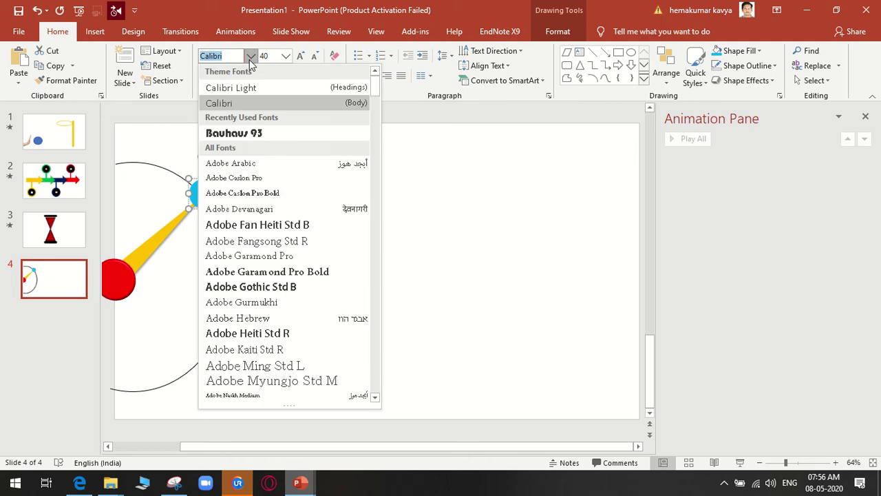
click(262, 138)
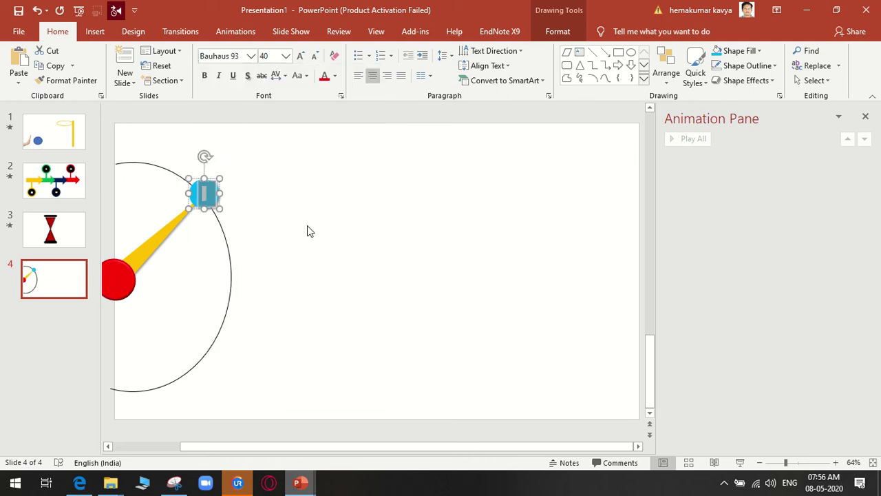
click(292, 193)
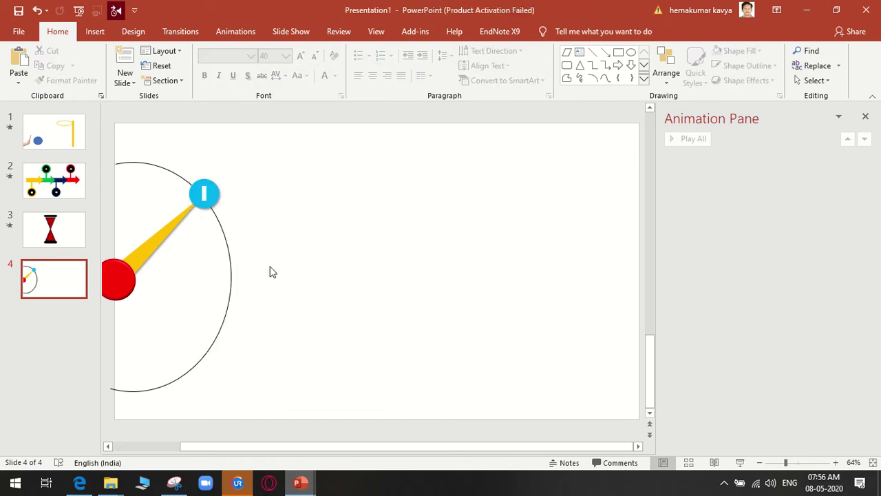
click(141, 249)
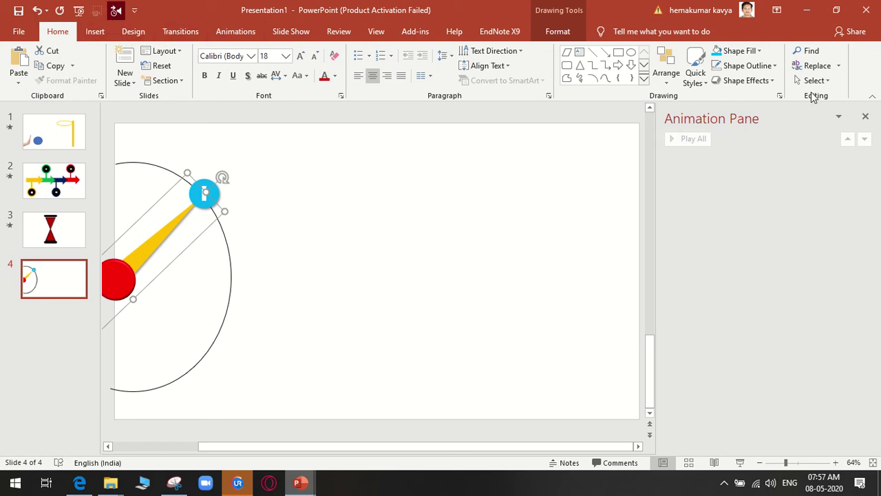
Open the yellow hand's Size settings, close the Animation Pane, and rotate the hand to point right
click(814, 81)
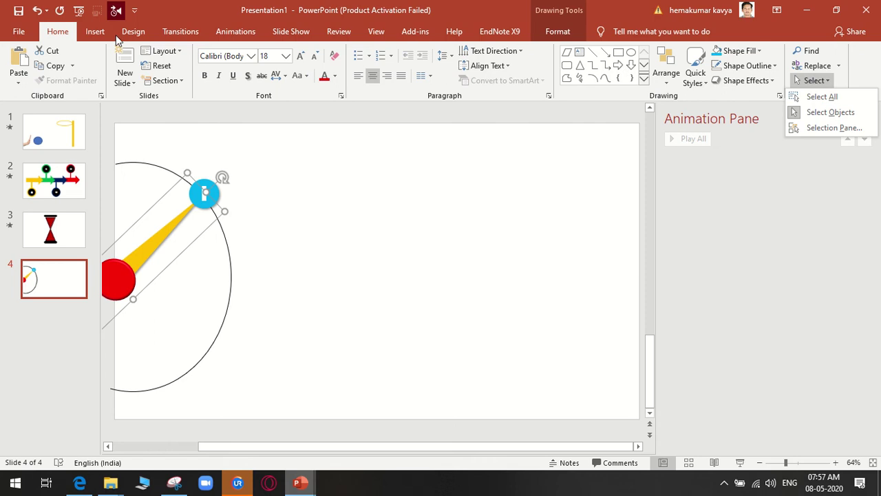
click(544, 36)
click(551, 32)
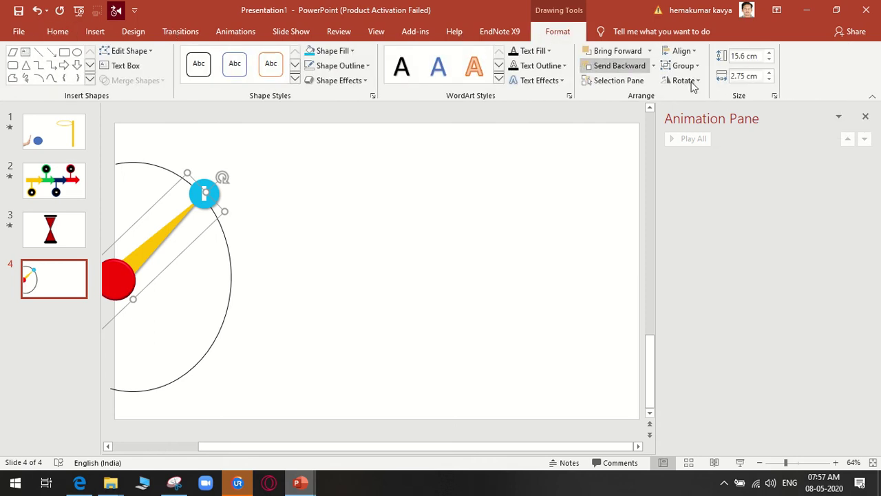
click(775, 96)
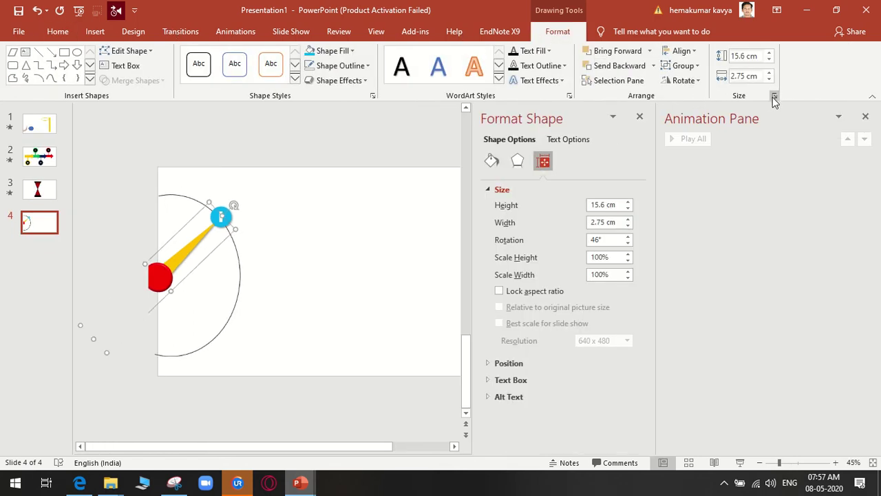
click(865, 119)
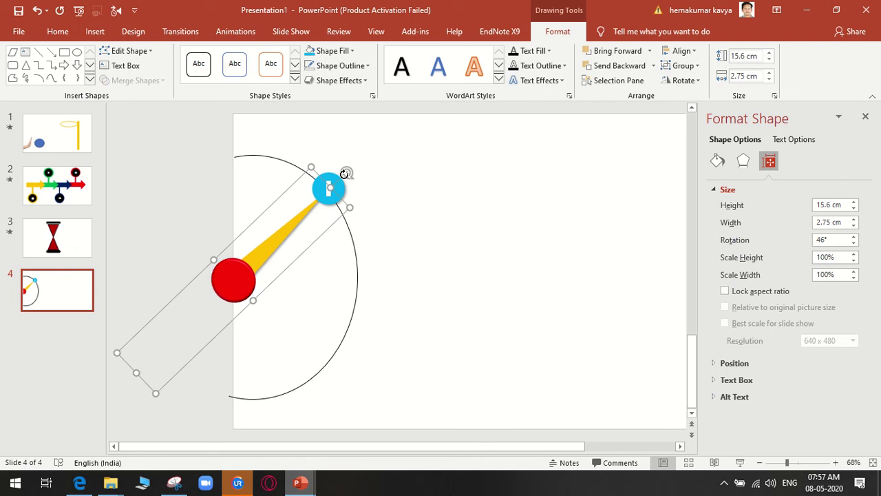
drag(346, 172, 378, 284)
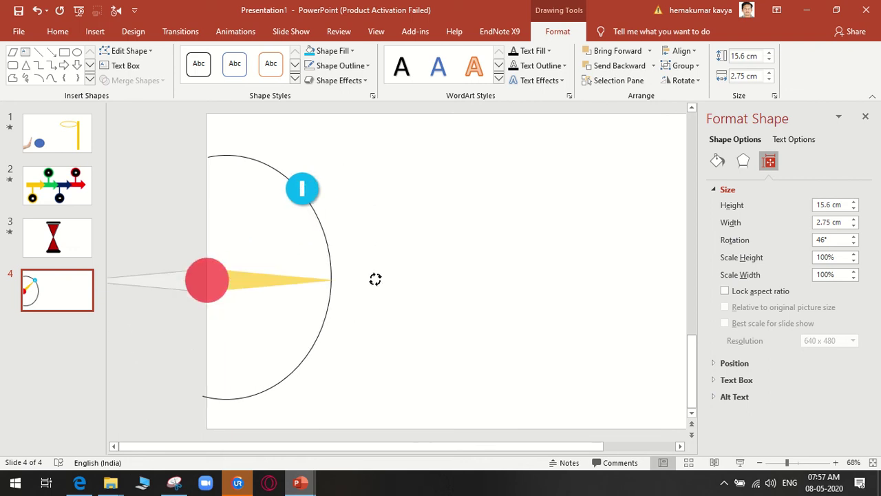
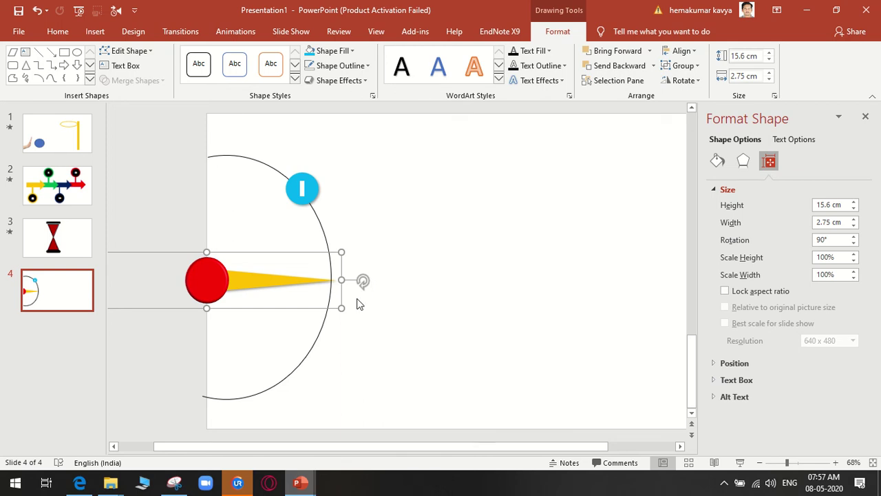
Rotate the red-and-yellow pointer shape to 134°
click(95, 31)
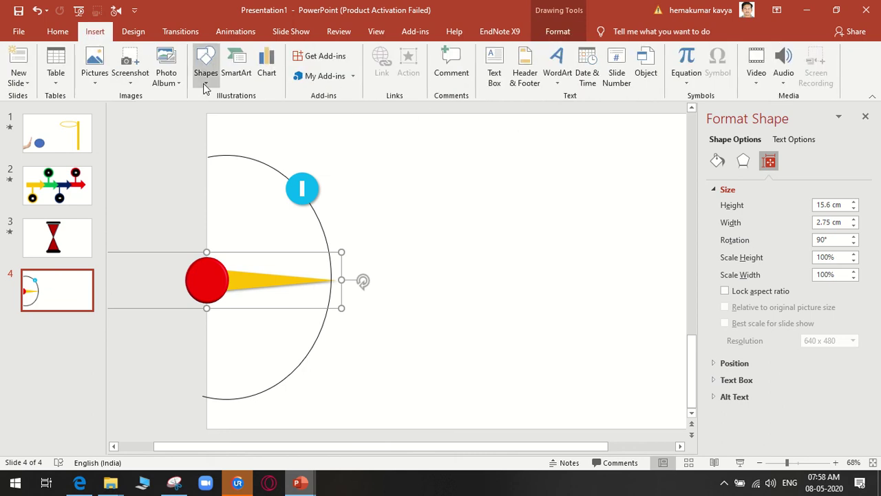
double_click(835, 241)
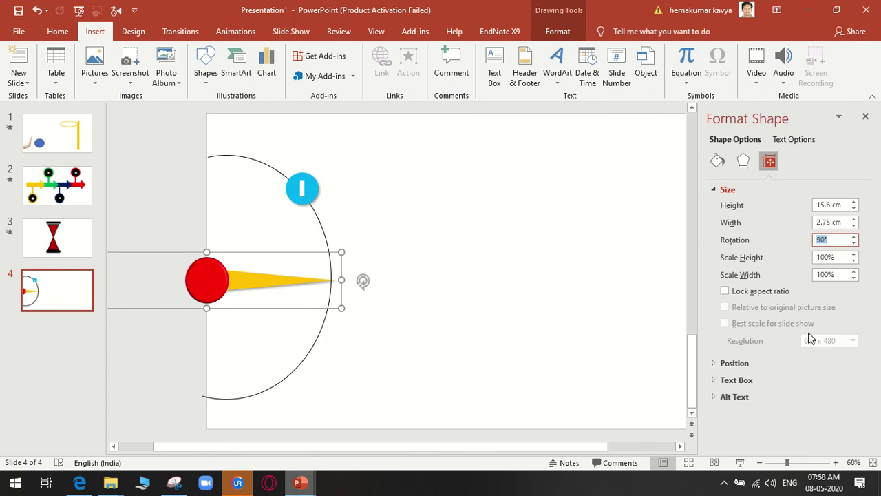
text(134)
key(Return)
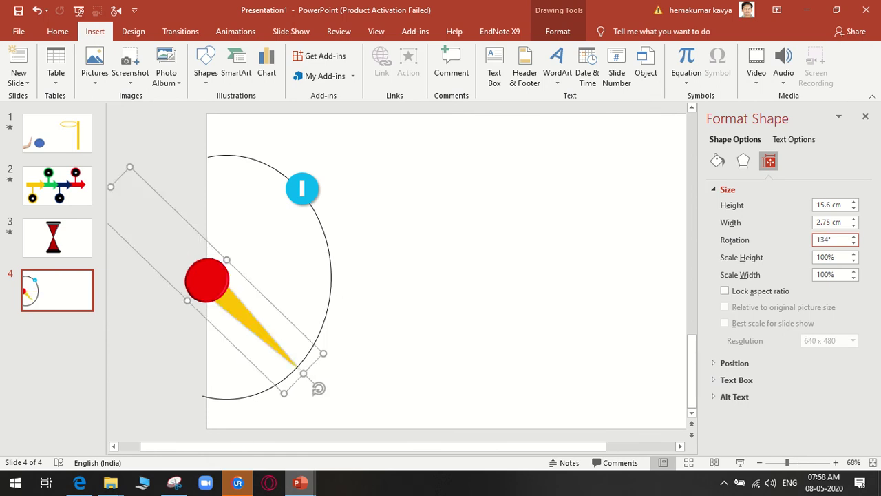
Set the pointer's rotation back to 90° and pick the Line shape
drag(837, 240, 815, 240)
text(90)
key(Return)
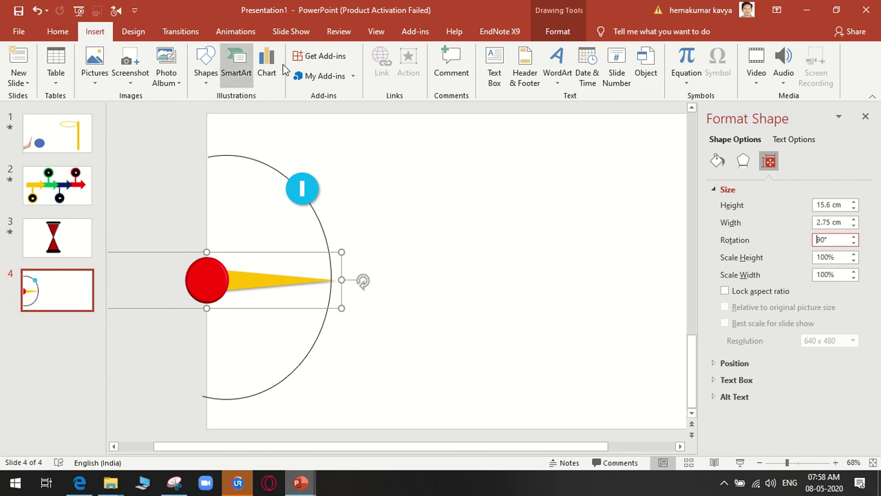
click(206, 68)
click(226, 110)
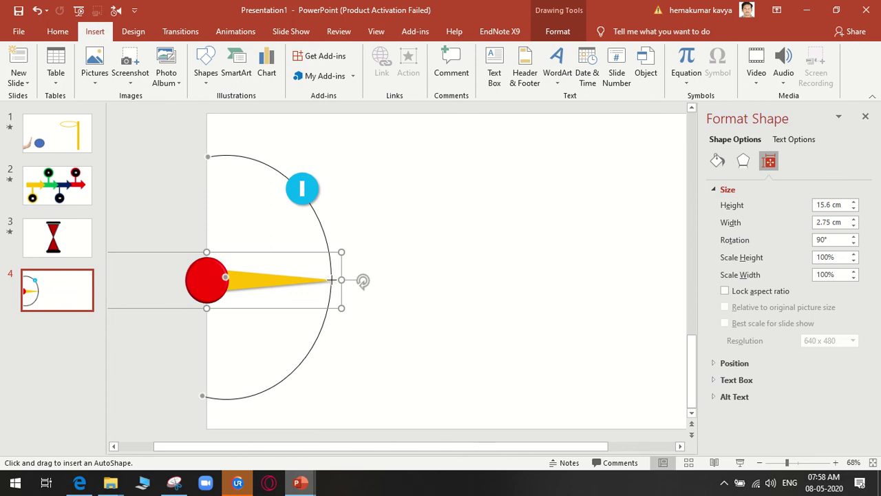
Draw a horizontal line rightward from the pointer tip
drag(331, 279, 590, 276)
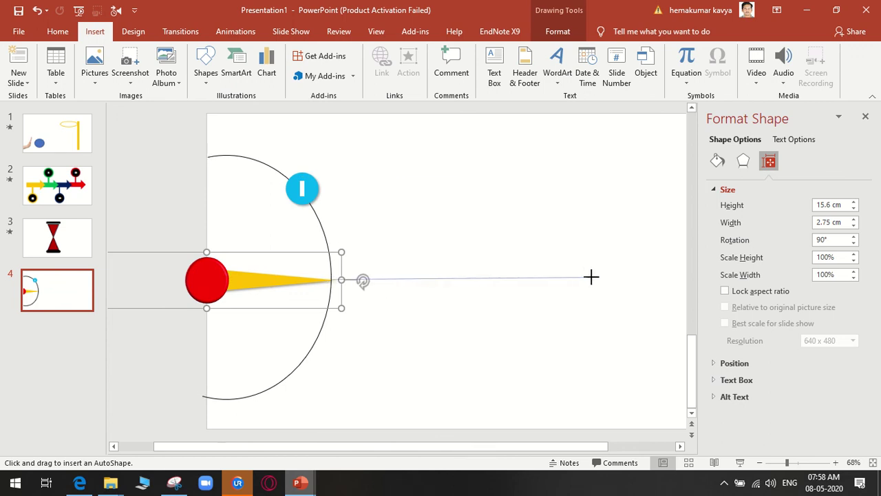
drag(591, 276, 621, 279)
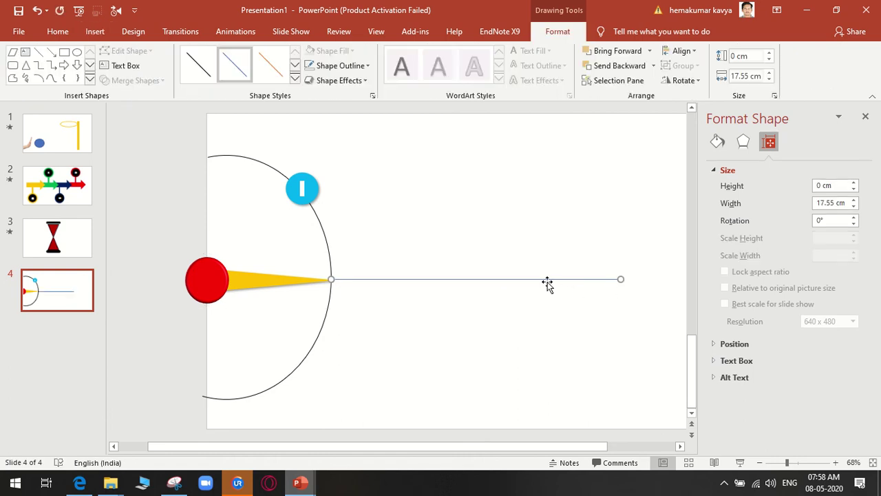
drag(547, 280, 548, 282)
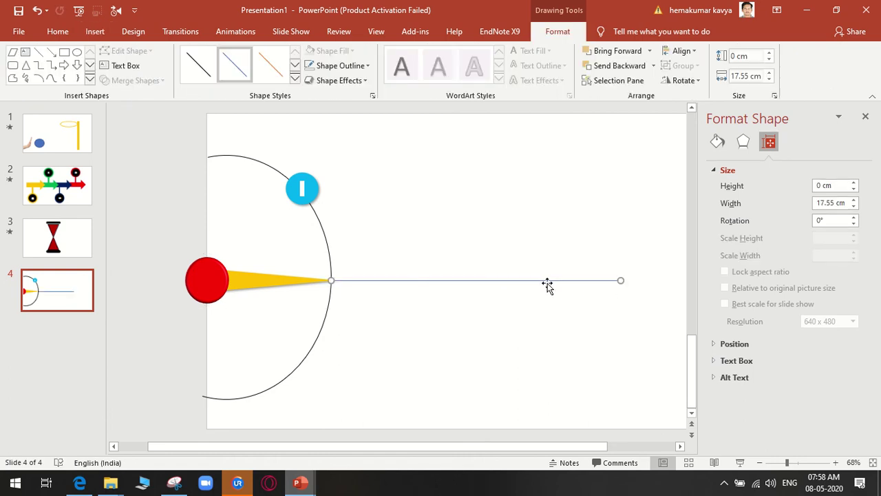
Rotate the pointer shape to 134°
click(224, 267)
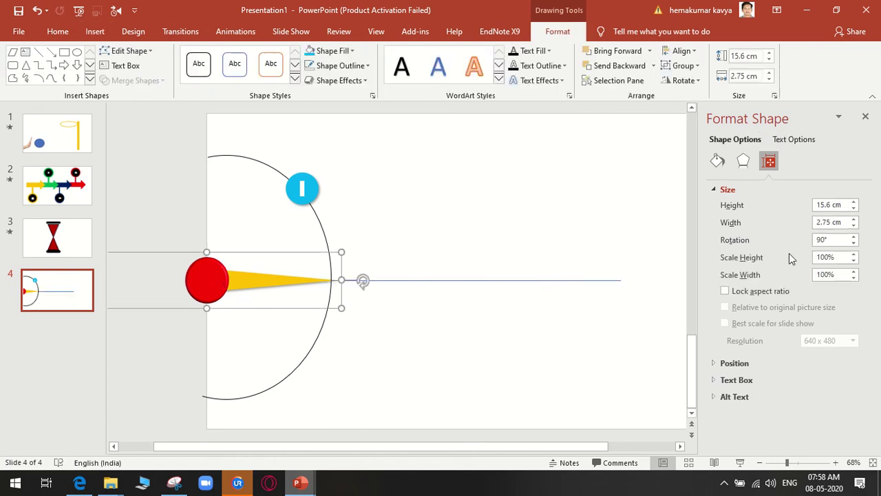
click(838, 239)
text(1)
text(34)
key(Return)
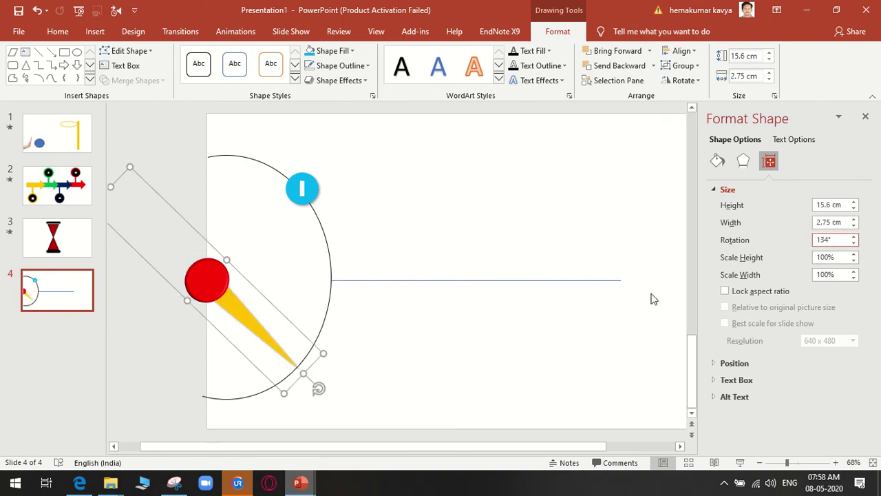
Ctrl-drag a copy of the line down to the pointer's new tip
click(534, 280)
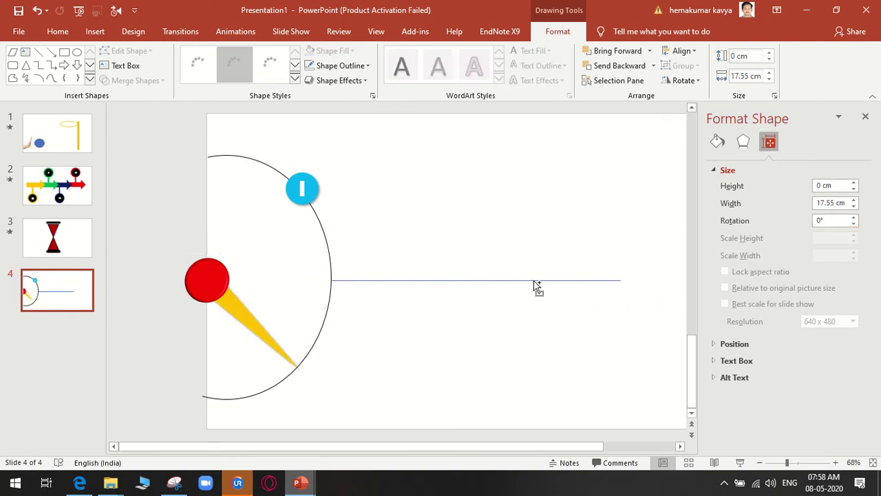
mouse_move(535, 285)
mouse_down()
mouse_move(540, 365)
mouse_move(500, 367)
mouse_up()
drag(500, 367, 501, 374)
click(504, 403)
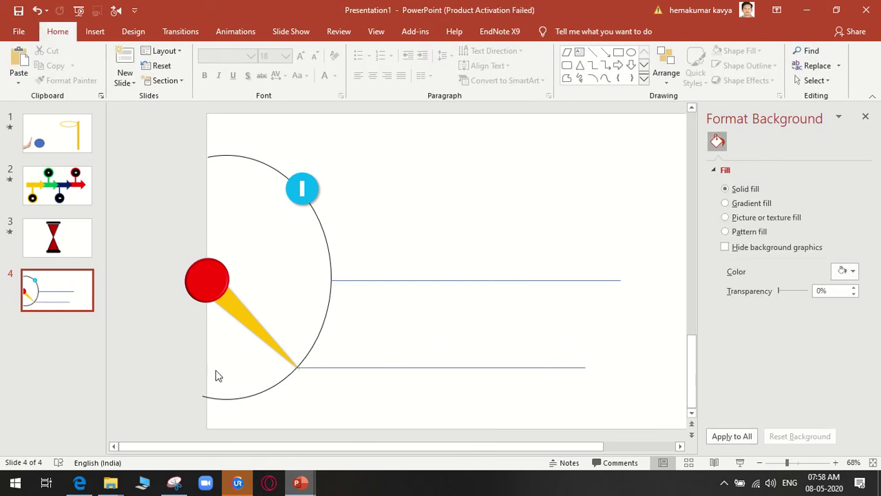
click(242, 319)
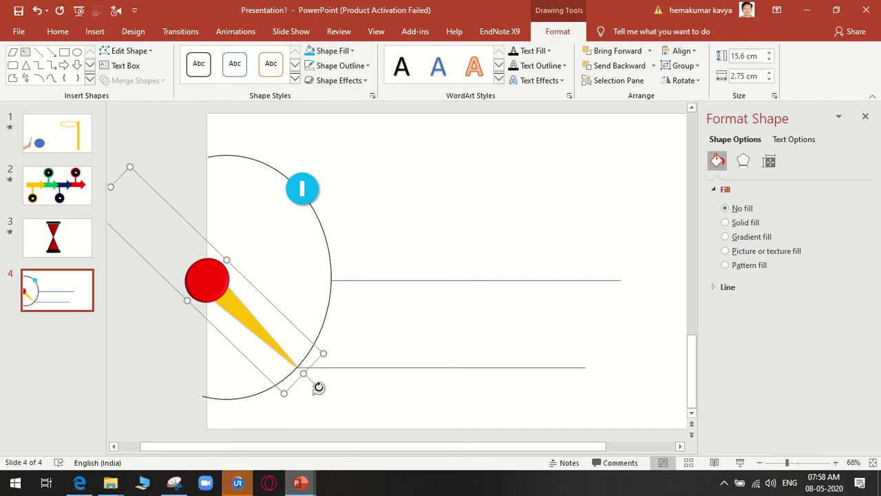
Rotate the yellow pointer so it aims at blue button 1
drag(318, 389, 321, 171)
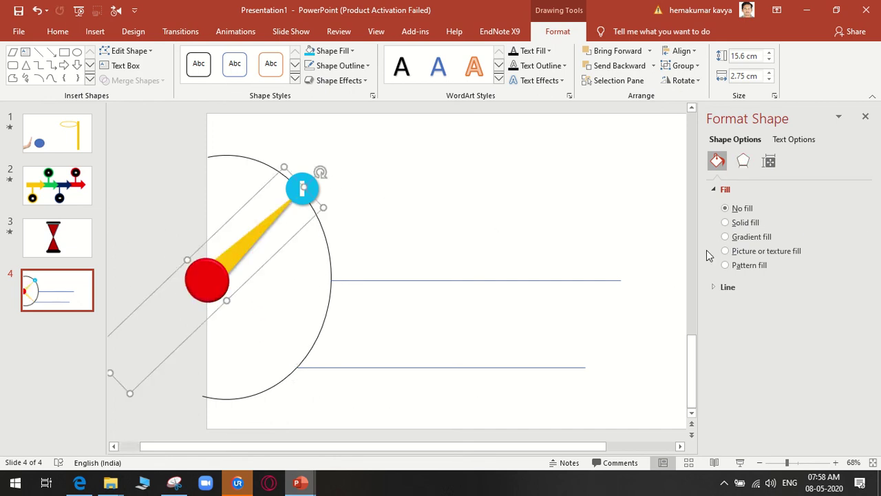
click(743, 162)
click(717, 162)
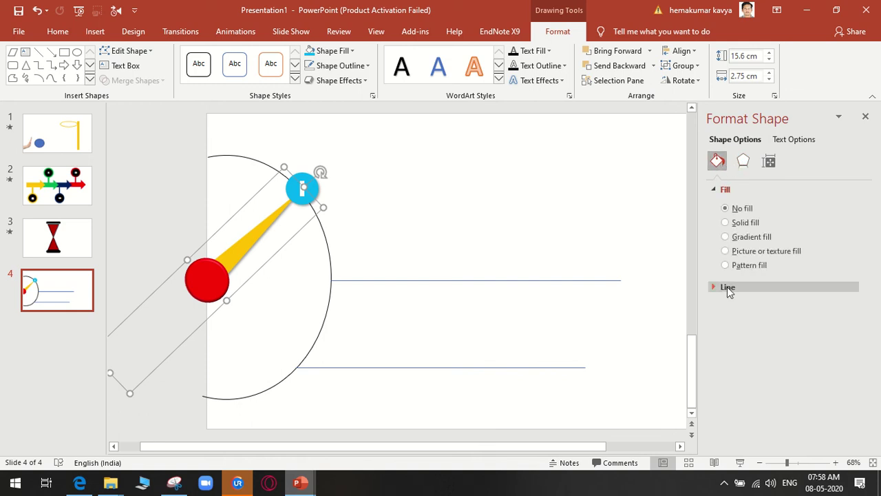
click(726, 286)
click(746, 164)
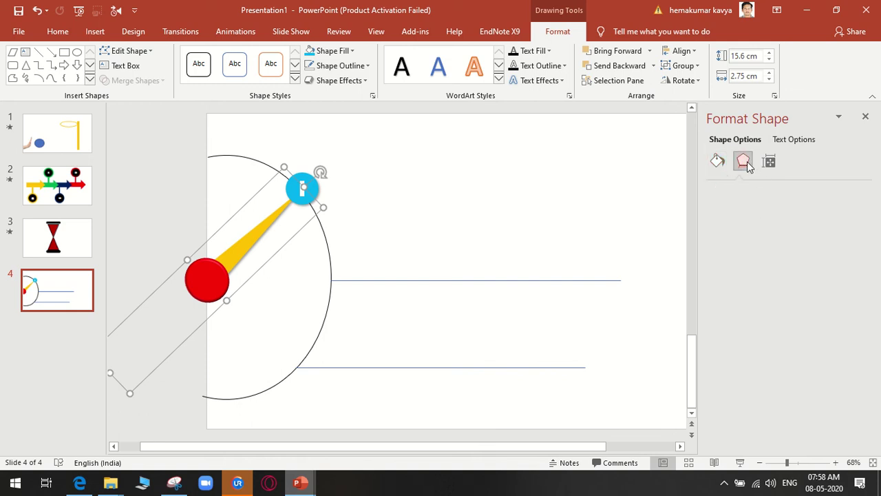
click(750, 189)
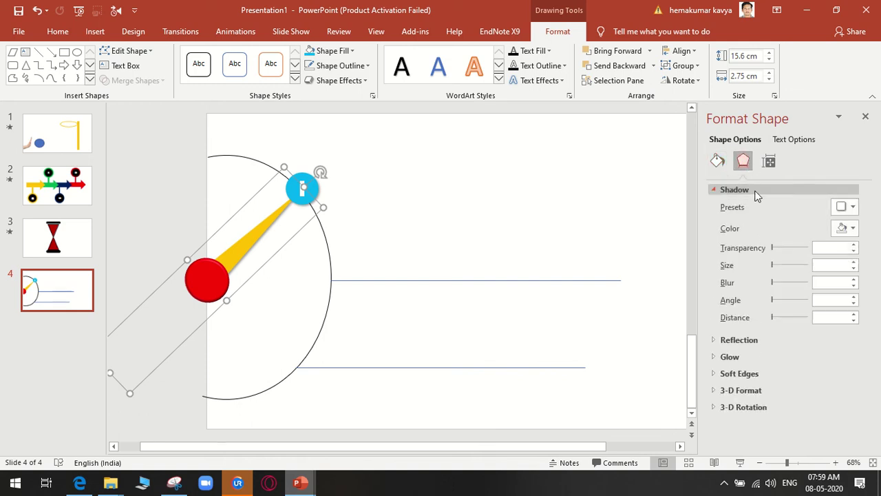
click(769, 161)
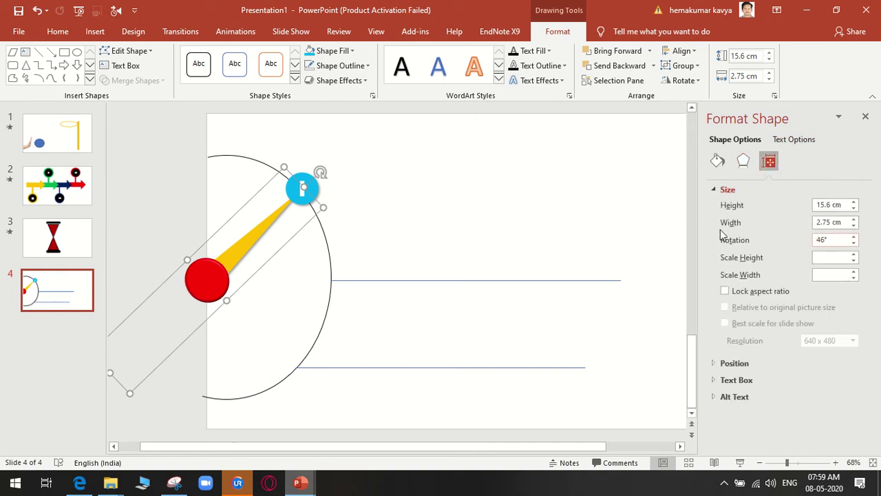
click(508, 218)
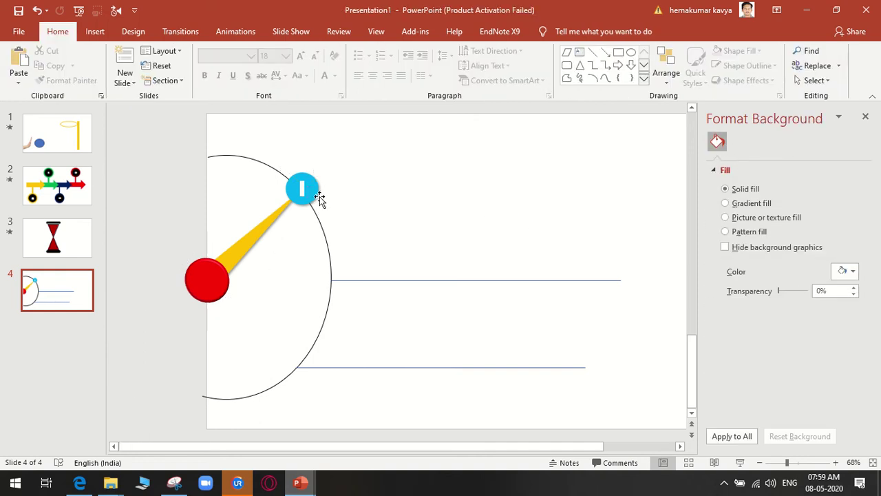
Copy the blue button onto the arc and delete the guide lines
click(318, 194)
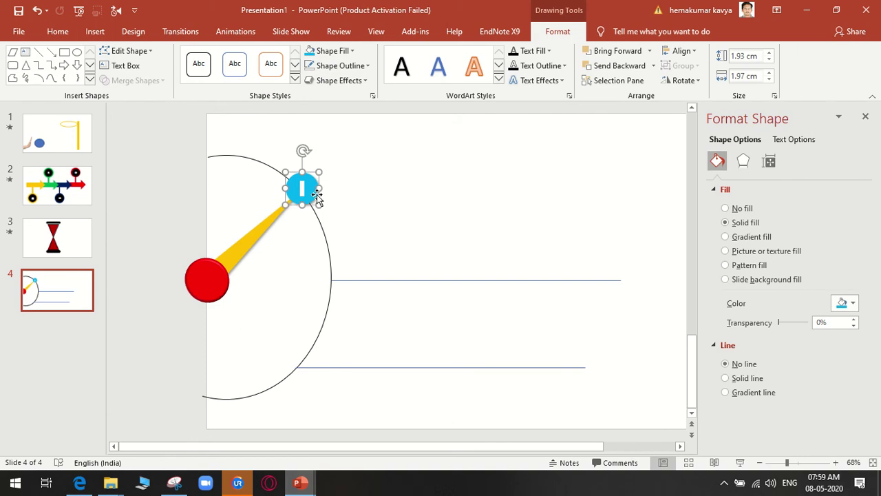
mouse_move(317, 194)
mouse_down()
mouse_move(343, 289)
mouse_move(314, 382)
mouse_up()
click(452, 280)
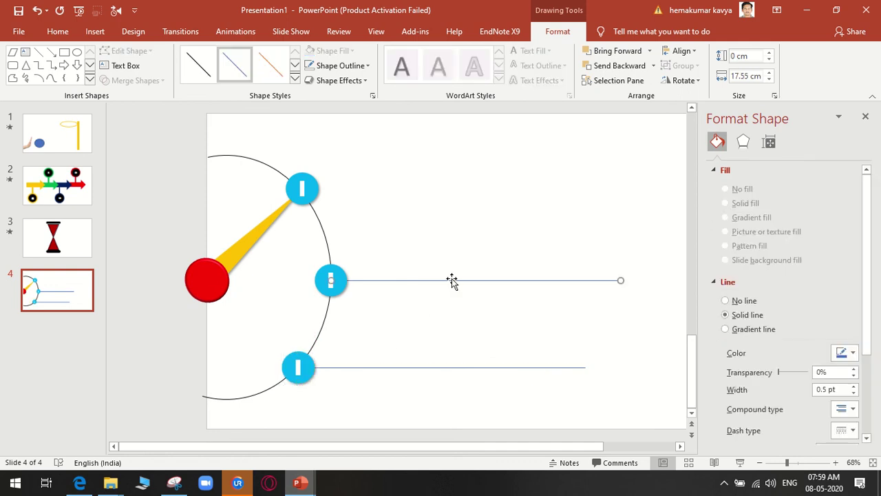
click(452, 286)
click(435, 366)
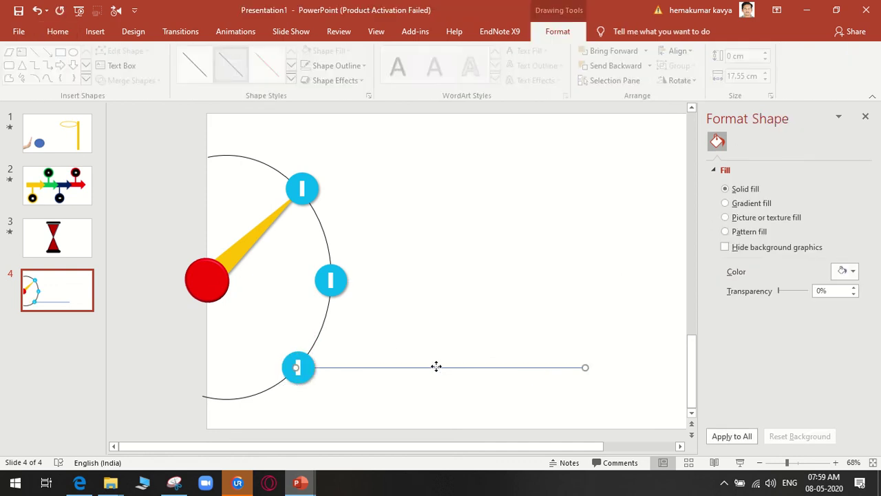
key(Delete)
Relabel the middle blue button '2' and the lower button '3'
click(332, 281)
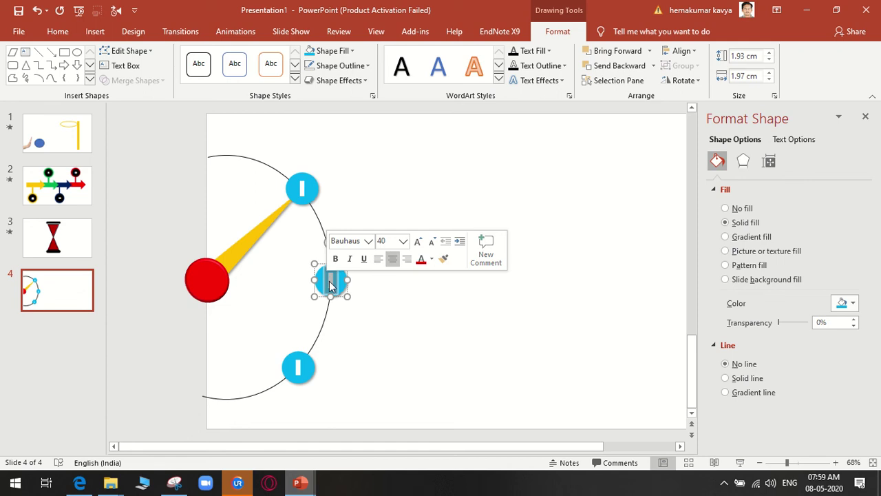
text(2)
double_click(299, 365)
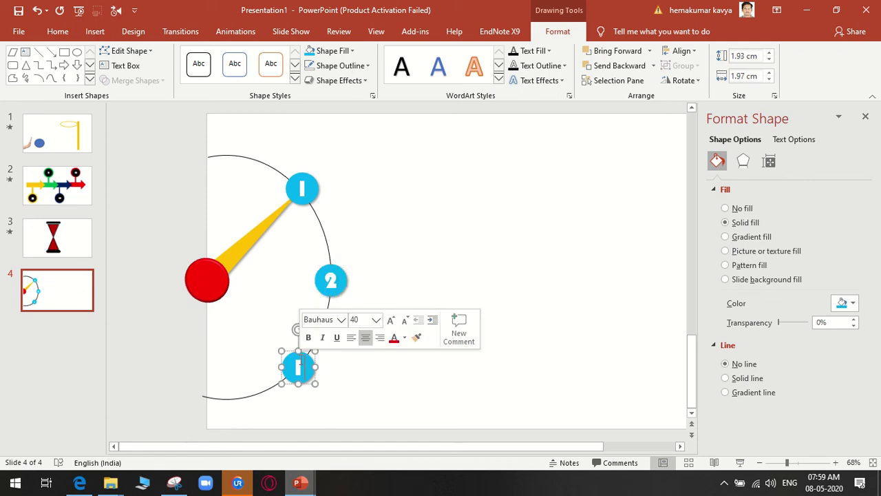
double_click(298, 367)
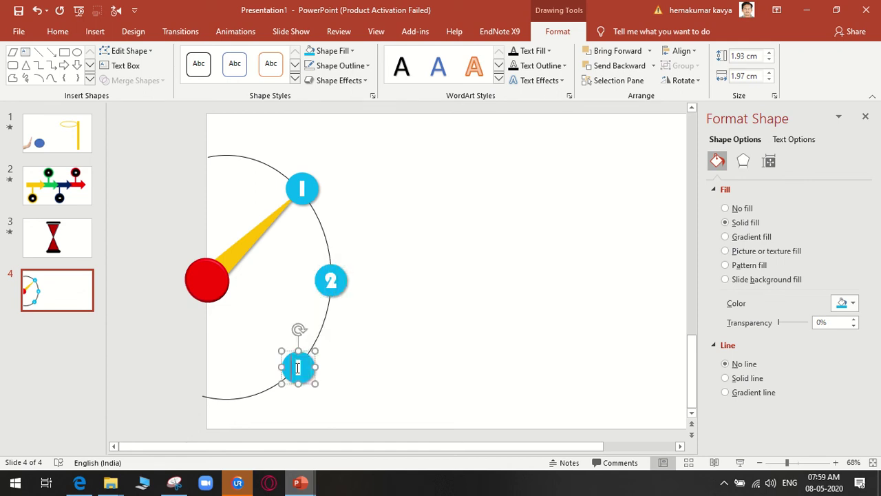
double_click(298, 368)
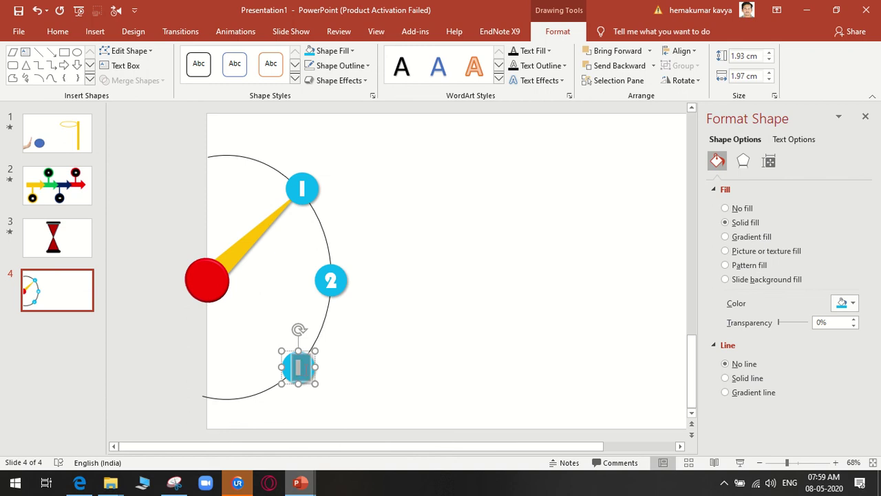
text(3)
click(403, 363)
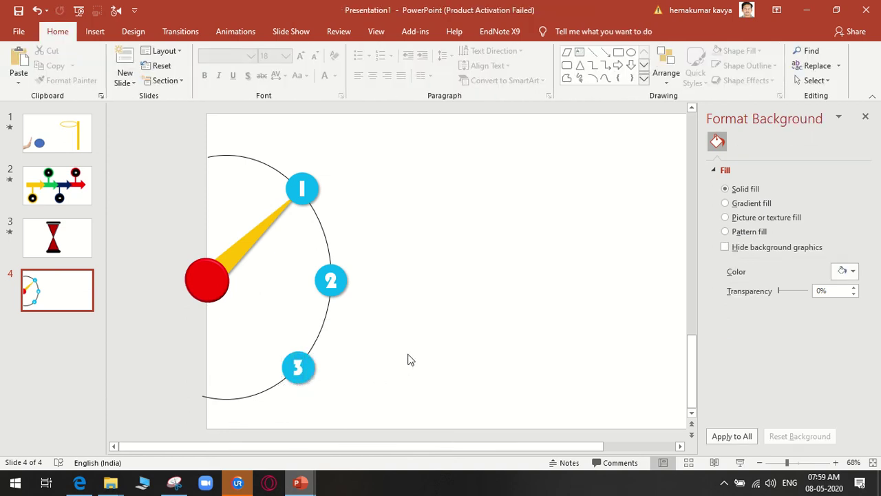
click(246, 250)
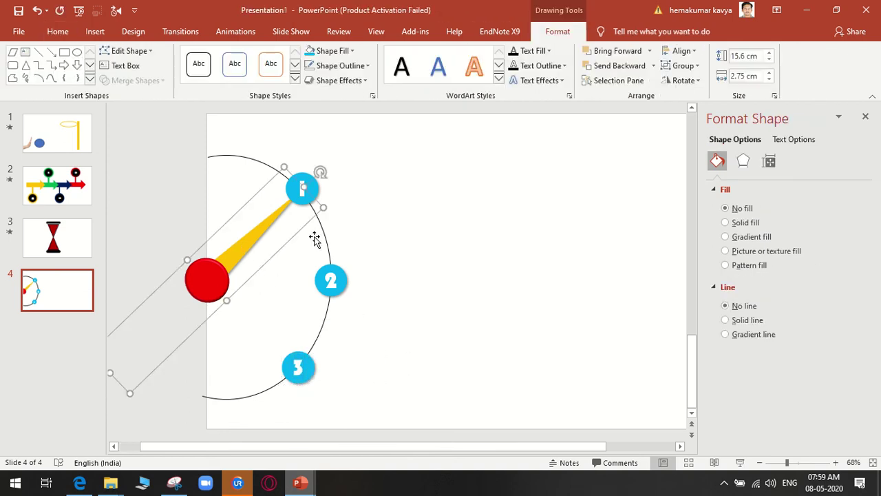
click(547, 310)
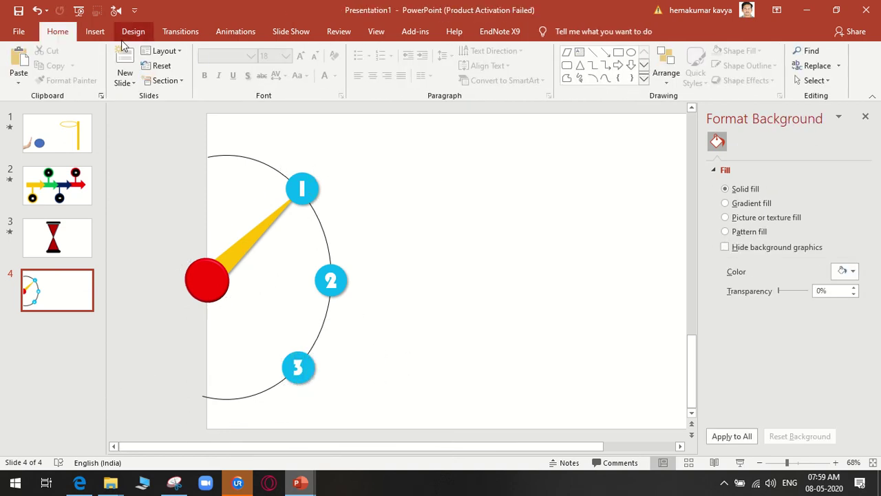
Give the pointer hand and hub group a Wipe entrance from the bottom
click(234, 32)
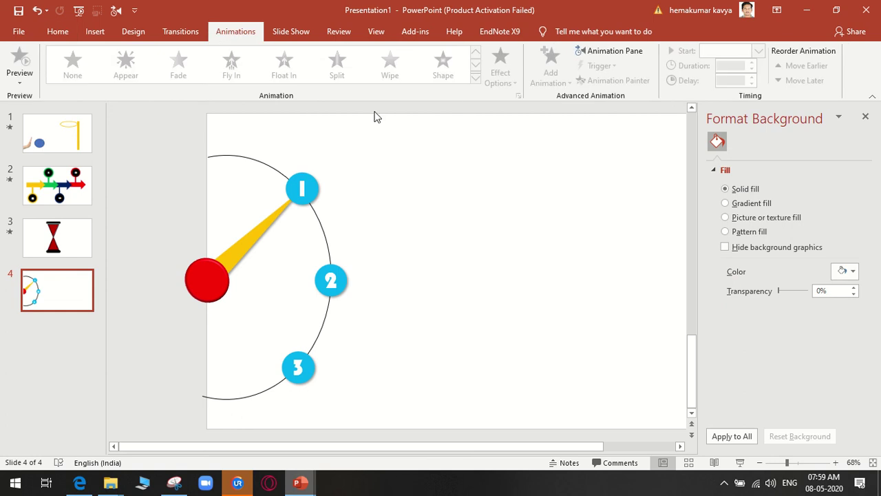
click(245, 242)
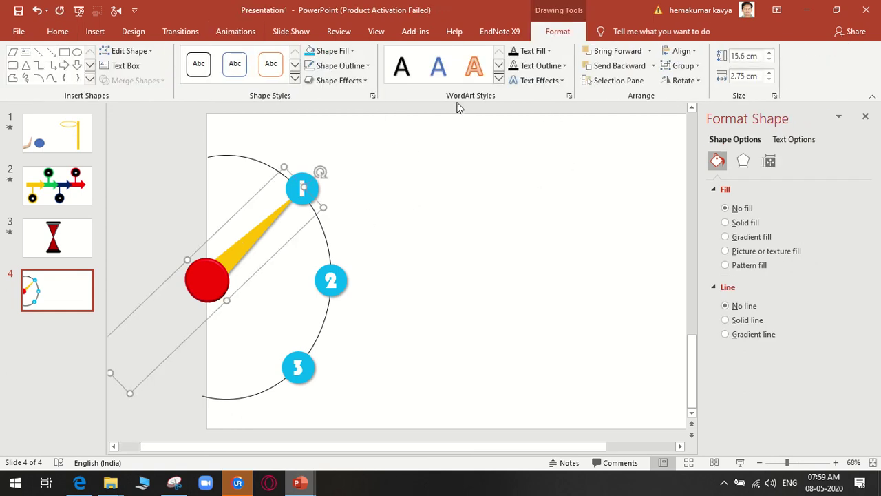
click(234, 32)
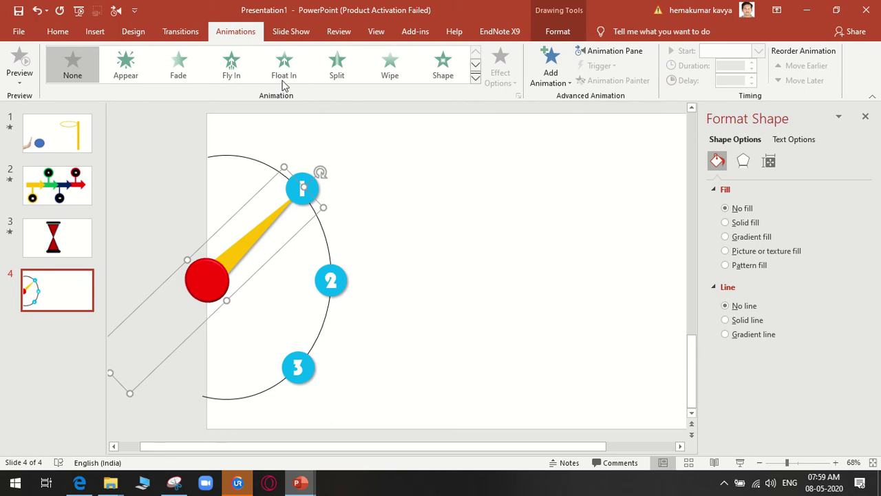
click(388, 74)
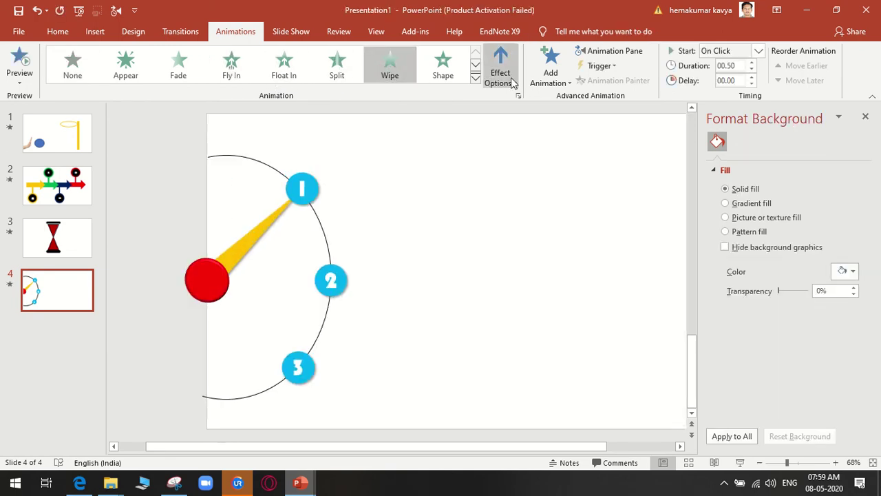
click(513, 81)
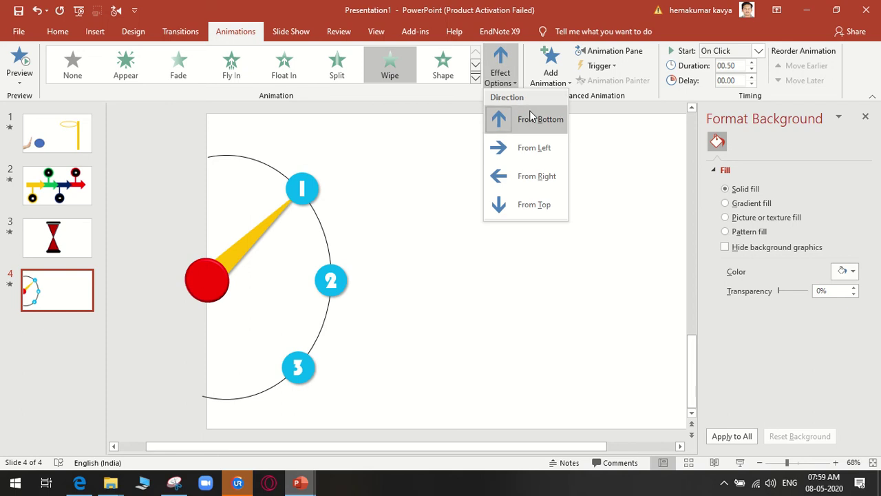
click(626, 219)
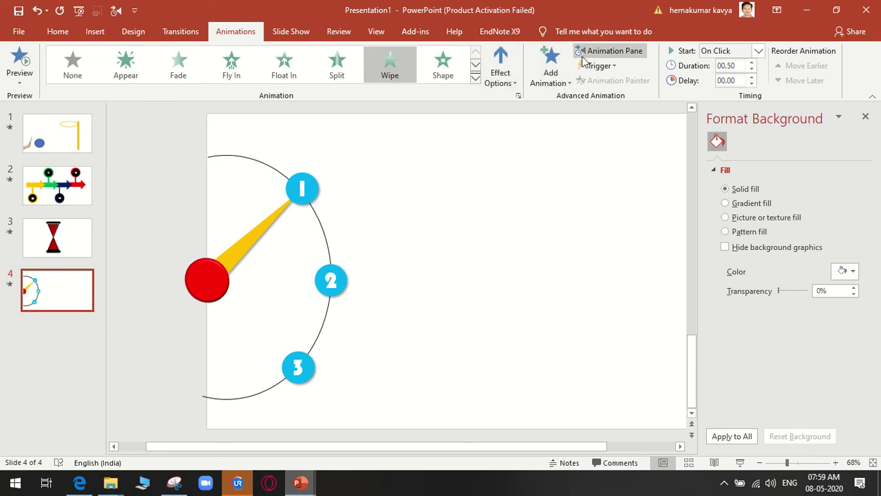
Show the Animation Pane, close Format Background, and give button 1 a Shape entrance
click(609, 51)
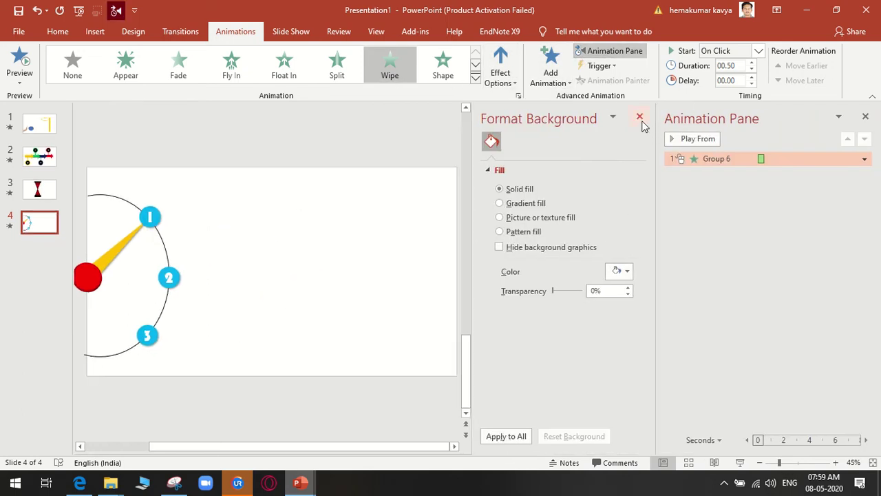
click(642, 116)
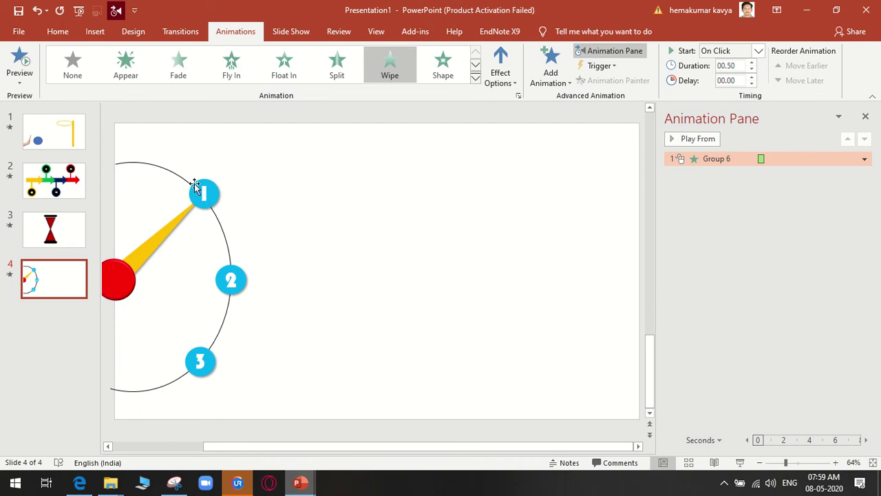
click(213, 205)
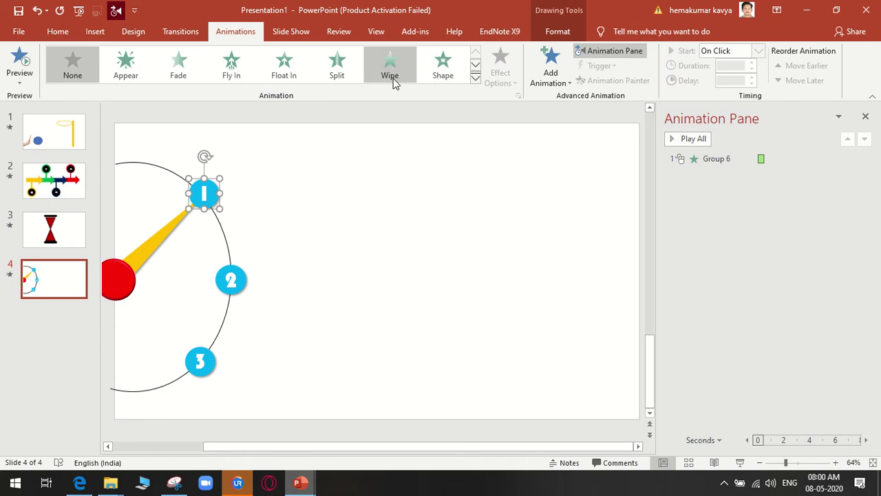
click(444, 69)
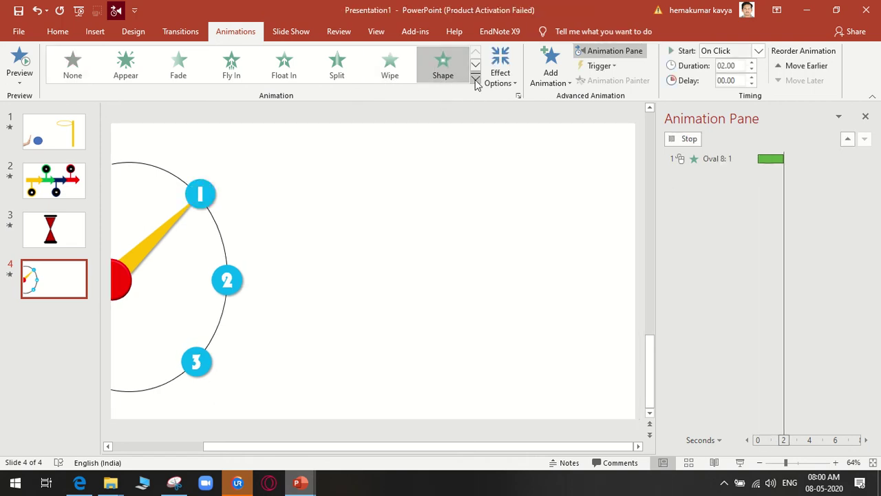
Change button 1's entrance to Zoom, starting After Previous
click(476, 81)
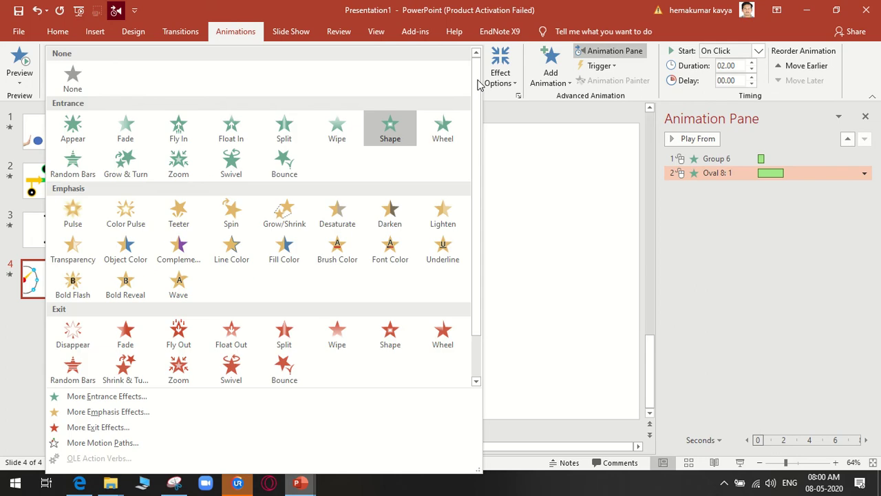
click(193, 173)
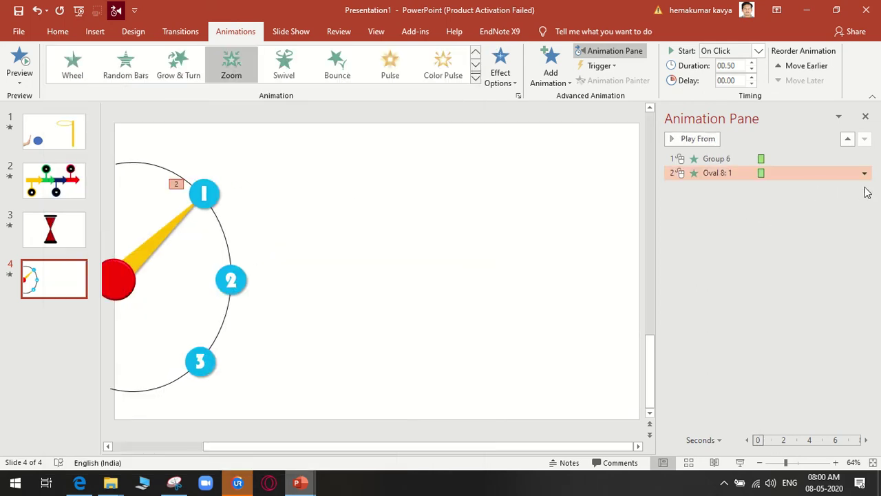
click(865, 174)
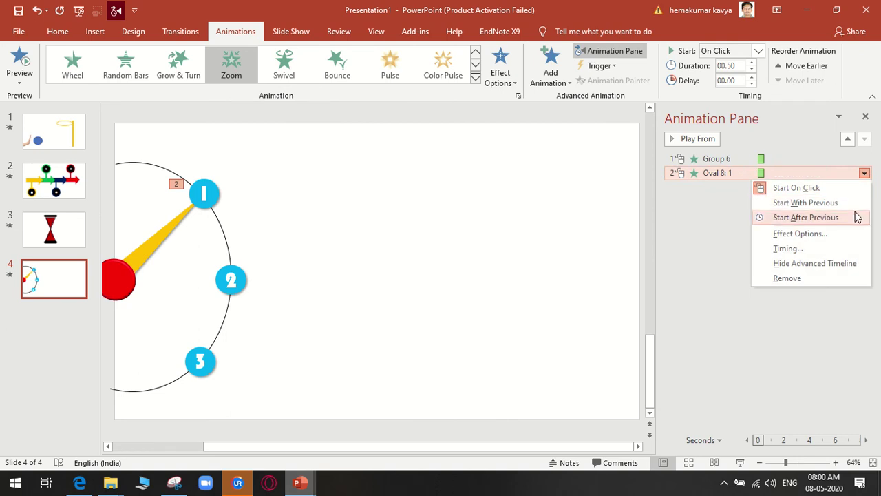
click(857, 217)
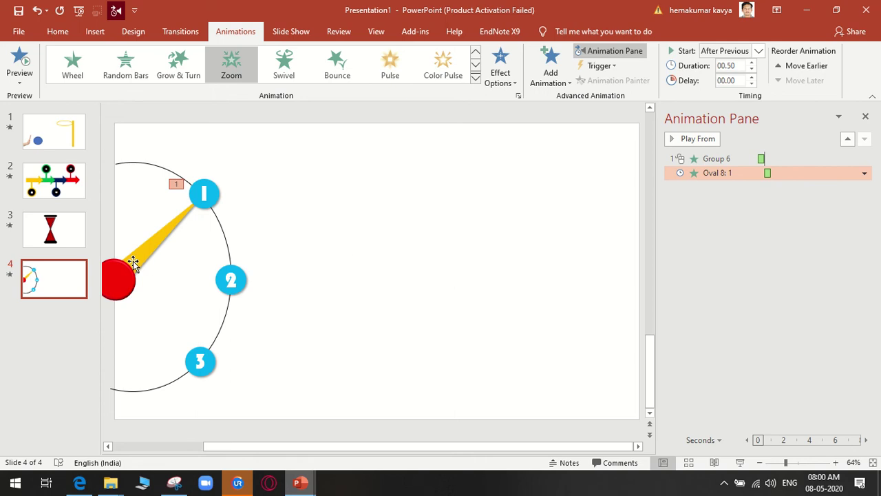
click(307, 240)
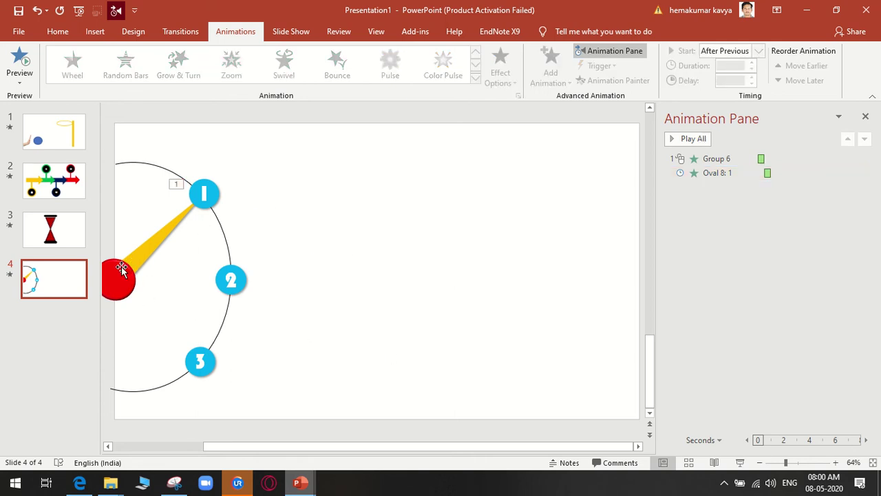
click(117, 287)
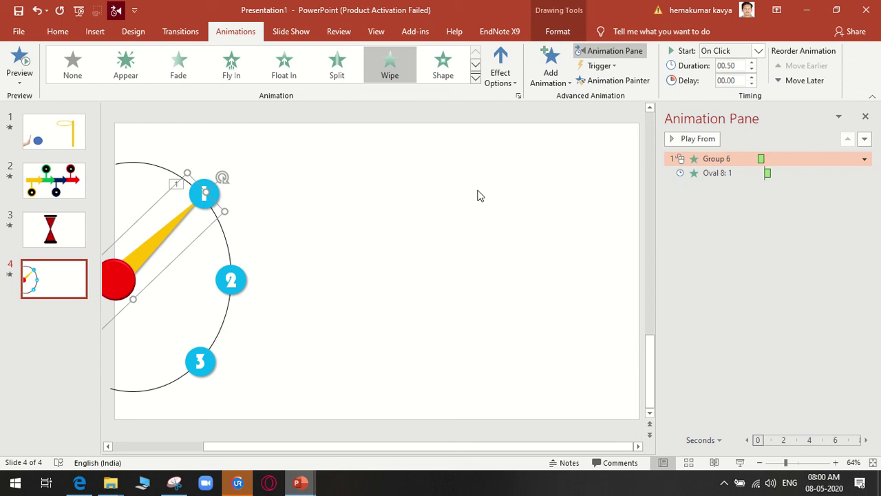
Add a Spin emphasis to the Group 6 pointer-and-hub group
click(549, 81)
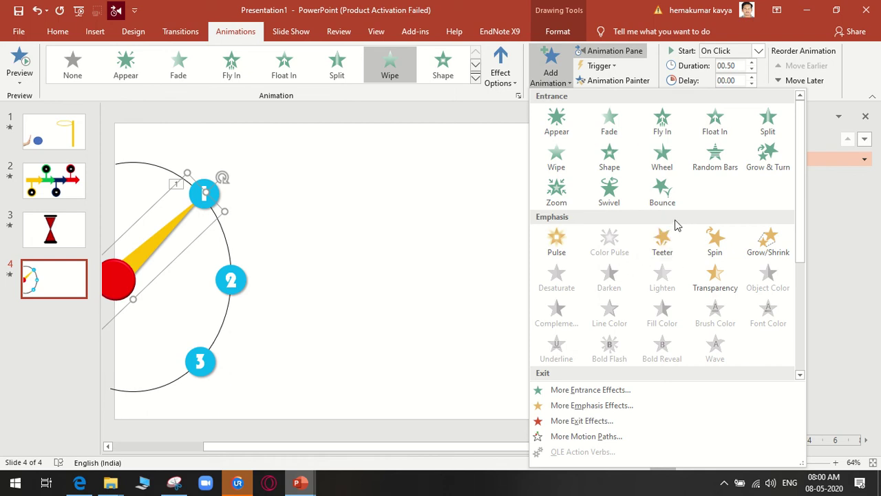
click(719, 247)
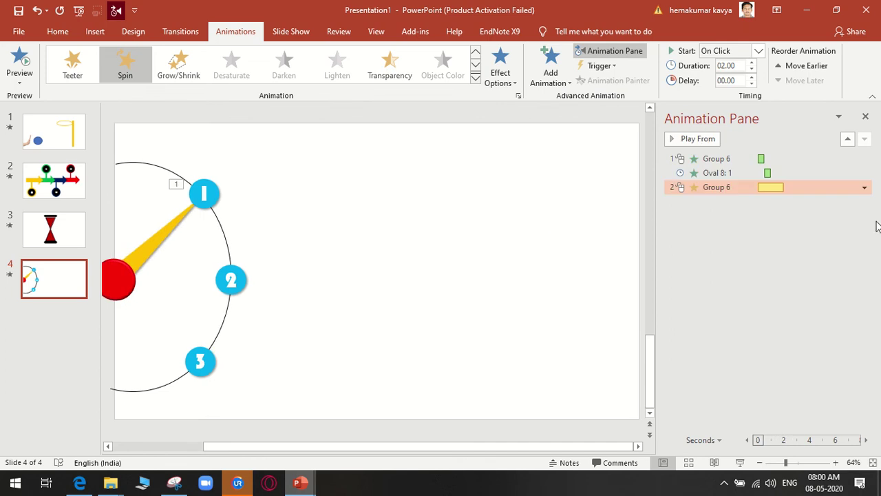
Set the Group 6 Spin amount to a custom 44° clockwise
click(864, 189)
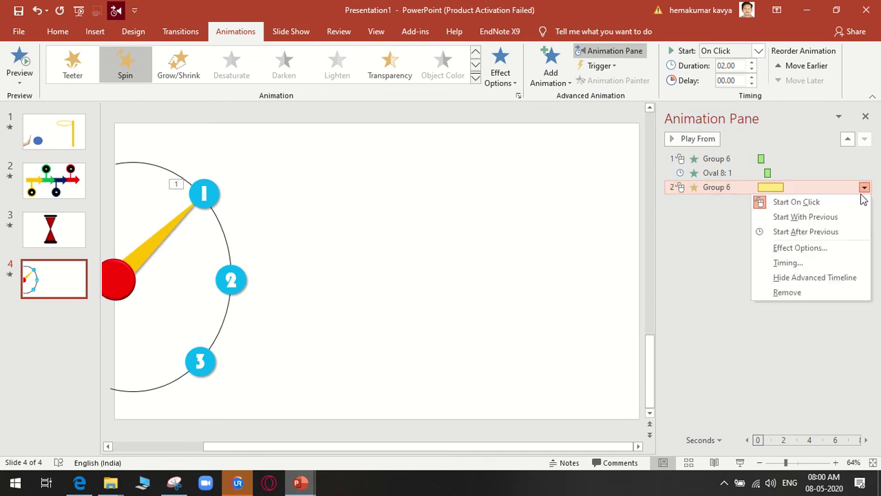
click(835, 249)
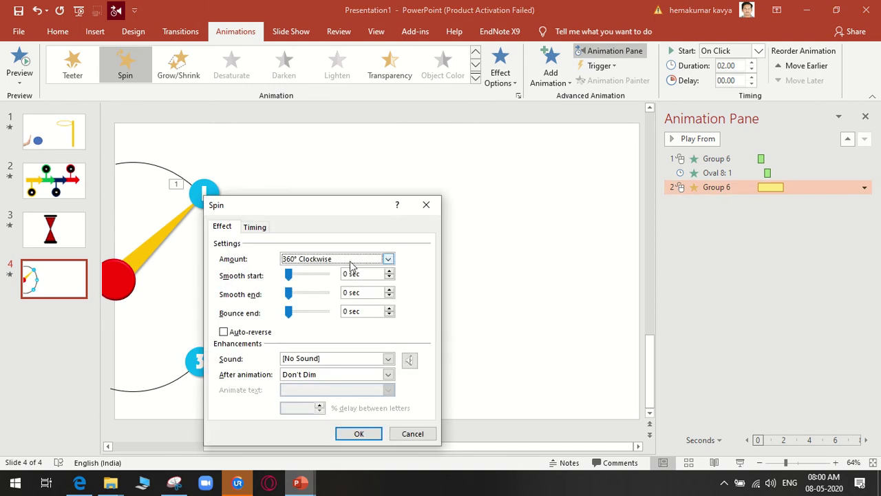
click(389, 259)
click(304, 333)
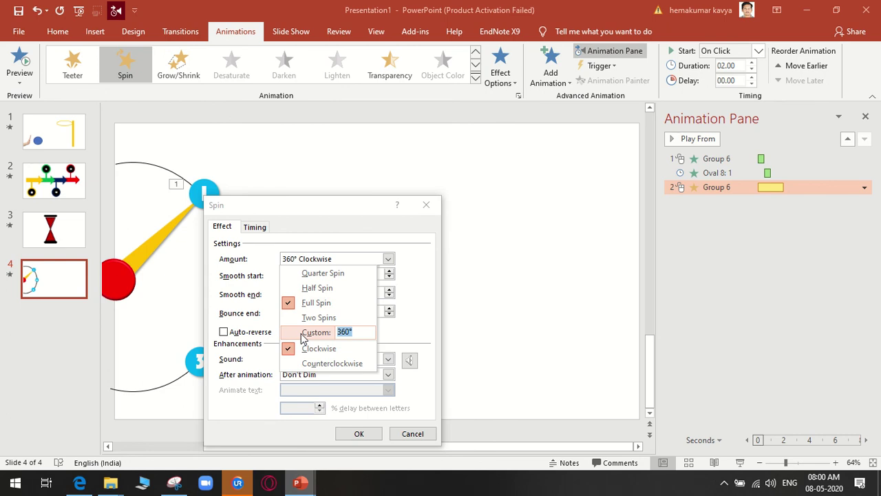
text(44)
key(Return)
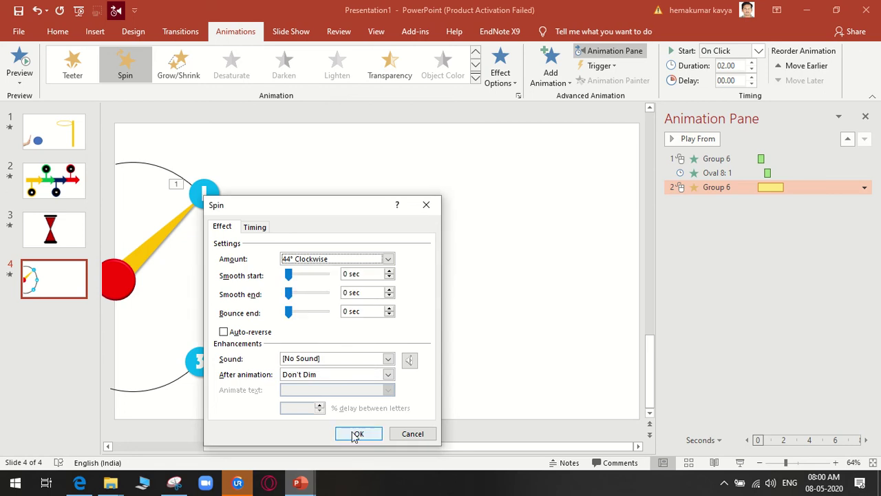
click(359, 434)
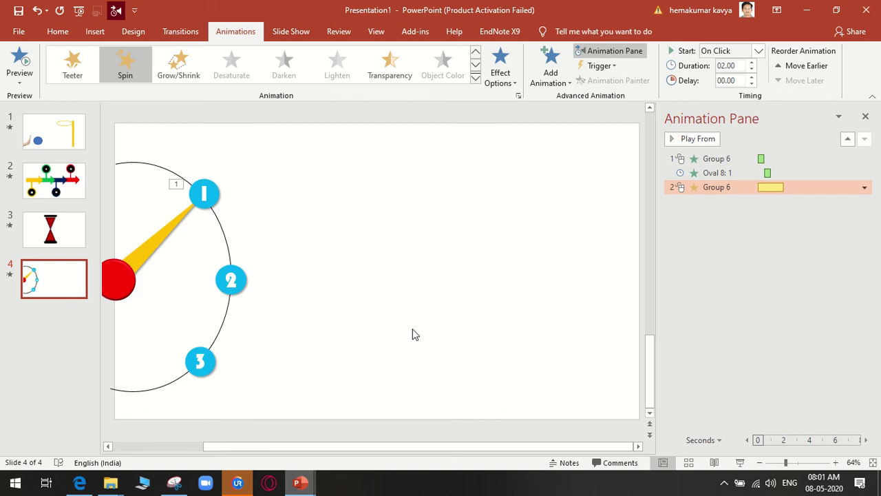
Give button 2 a Zoom entrance set to Start After Previous
click(248, 282)
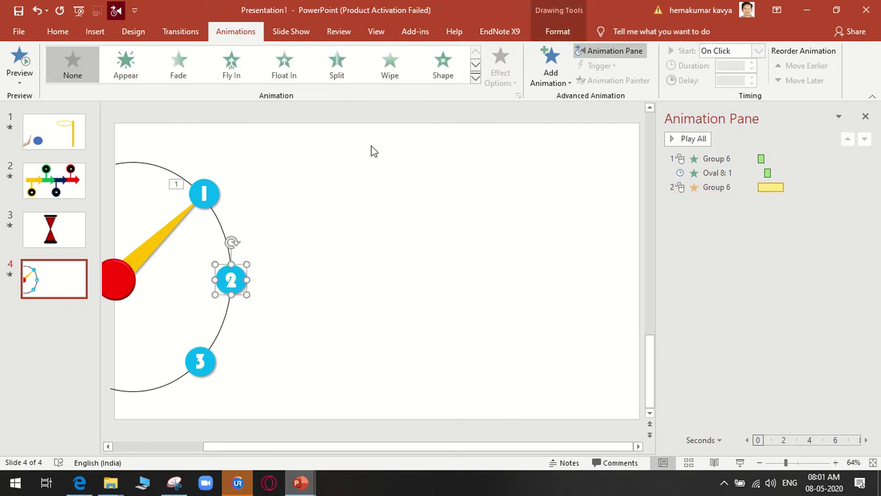
click(474, 81)
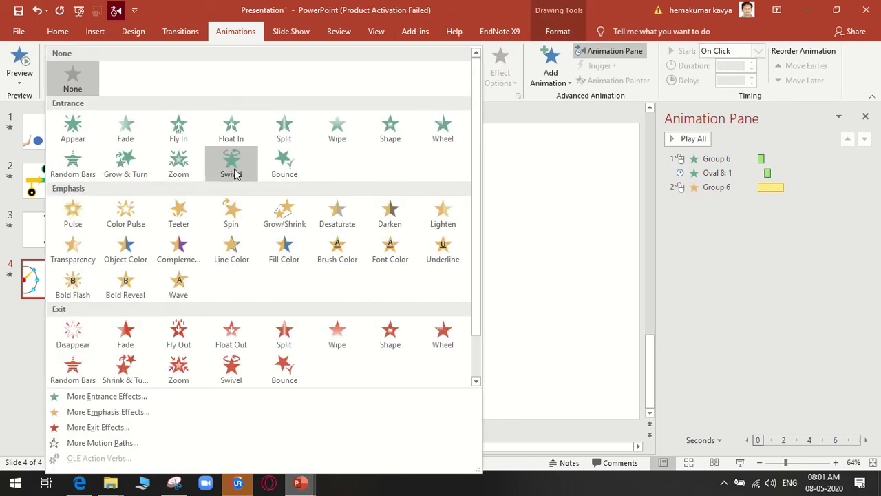
click(180, 165)
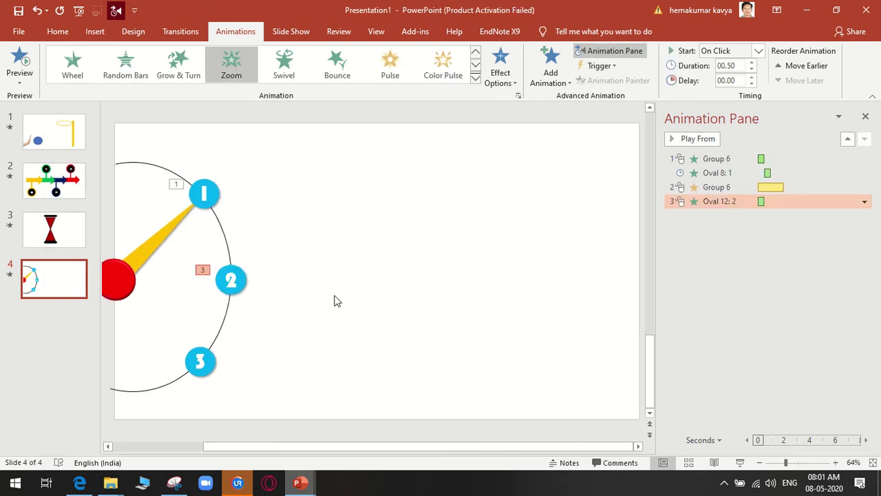
click(865, 201)
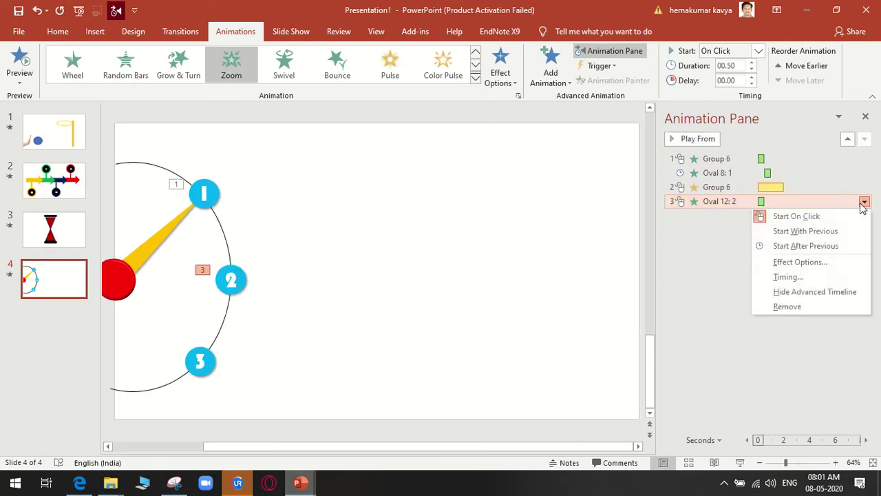
click(840, 246)
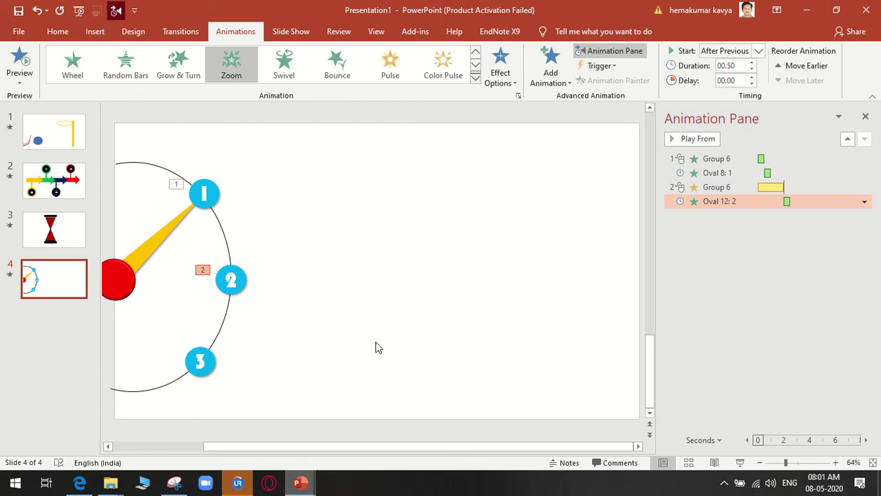
click(117, 289)
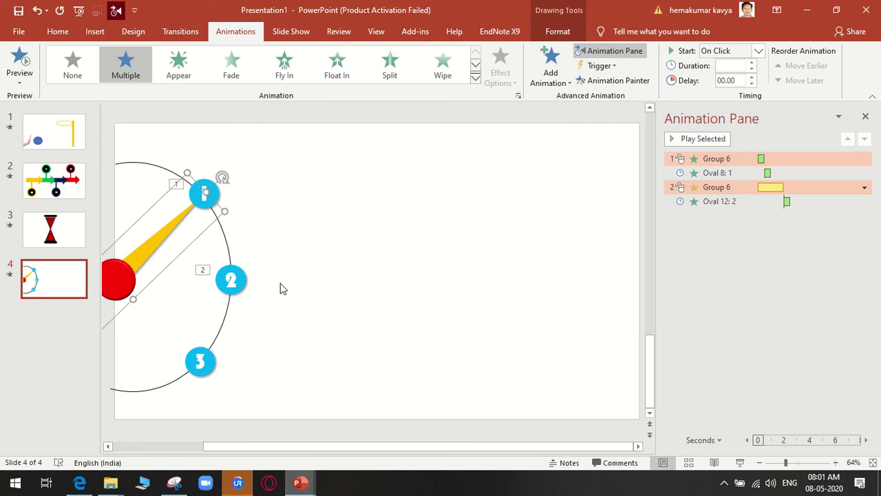
Add a third Spin to Group 6, turning a custom 44° clockwise
click(551, 69)
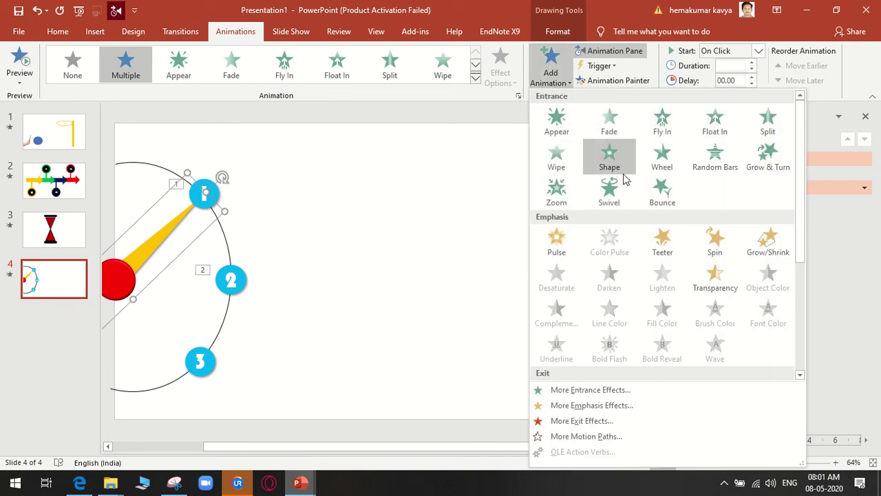
click(714, 242)
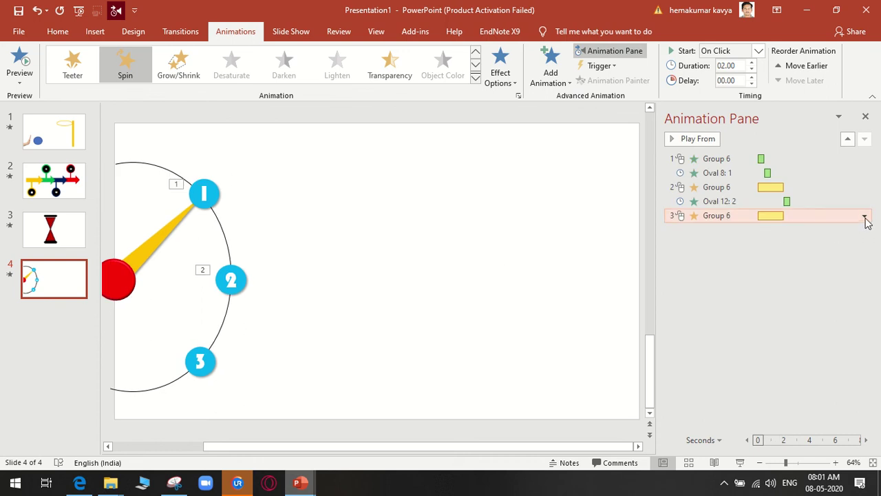
click(864, 217)
click(847, 276)
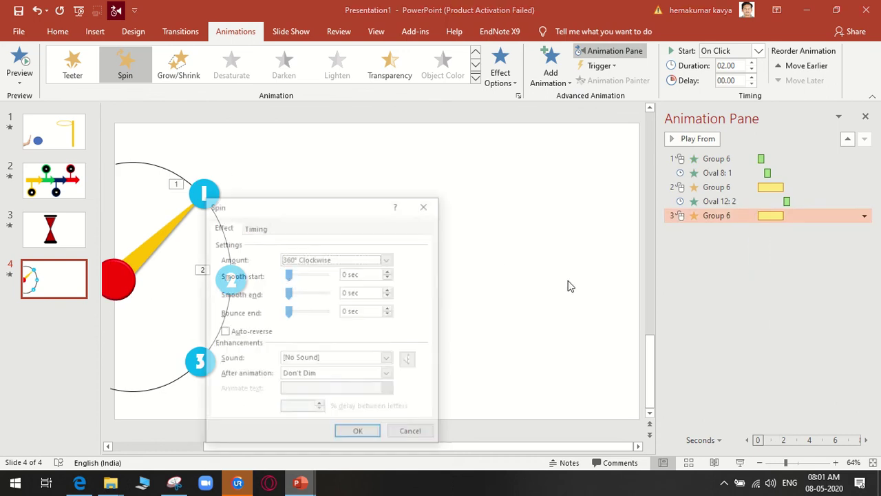
click(375, 259)
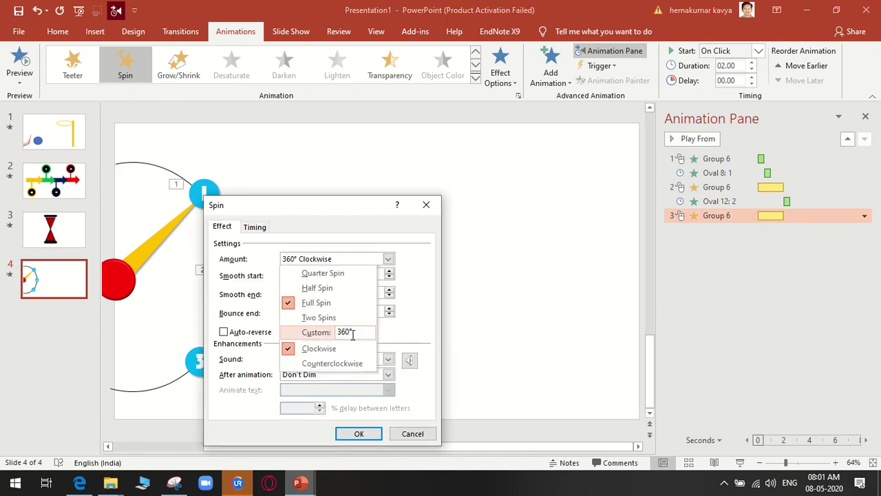
drag(352, 333, 334, 334)
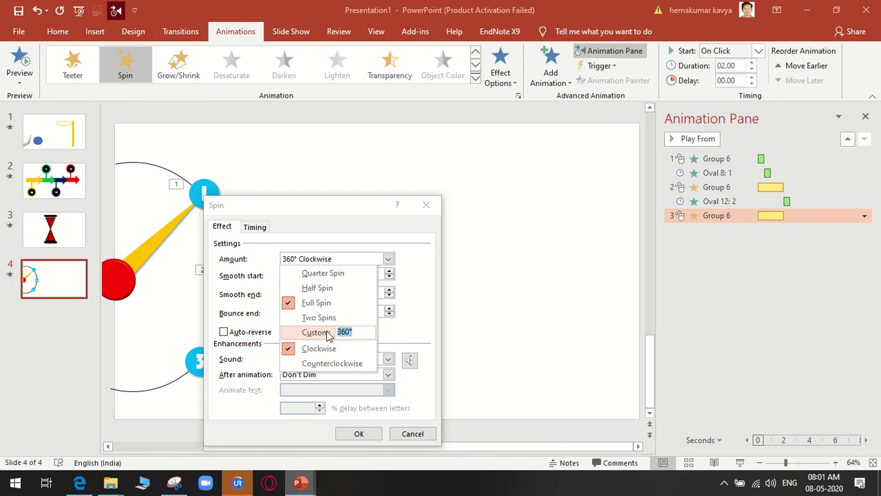
text(44)
click(335, 357)
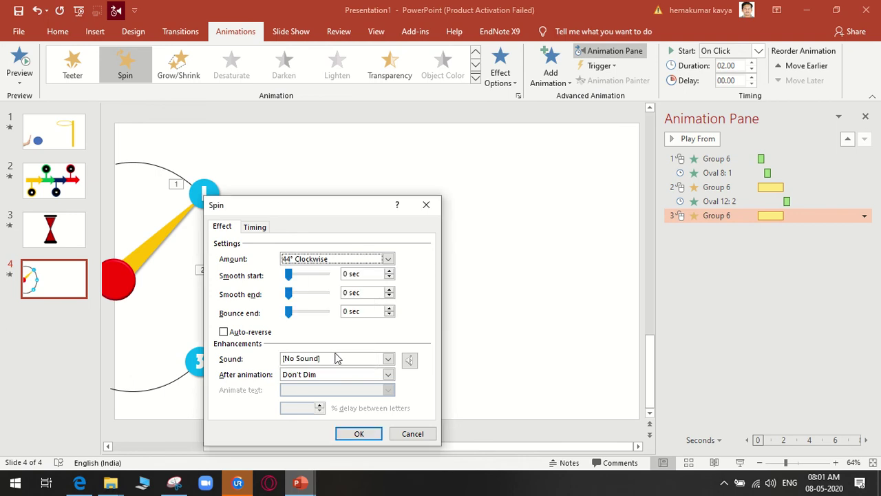
click(359, 434)
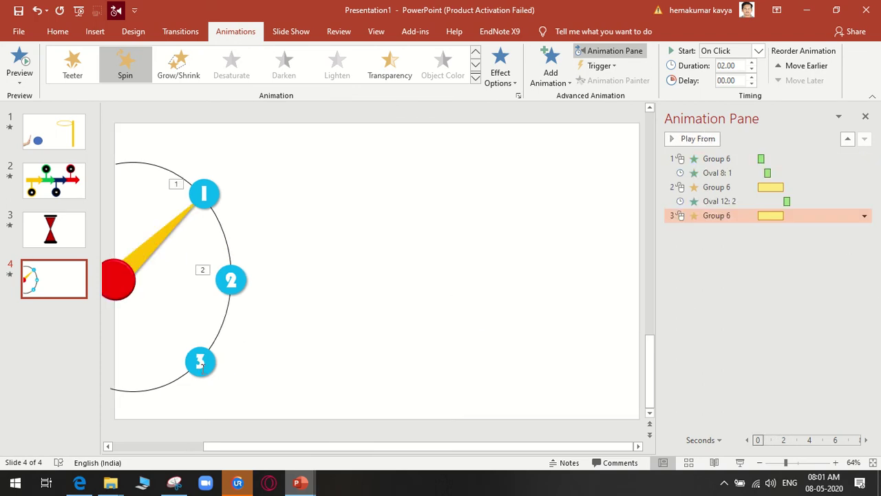
Give circle 3 a Zoom entrance set to After Previous, then start the slide show
click(215, 359)
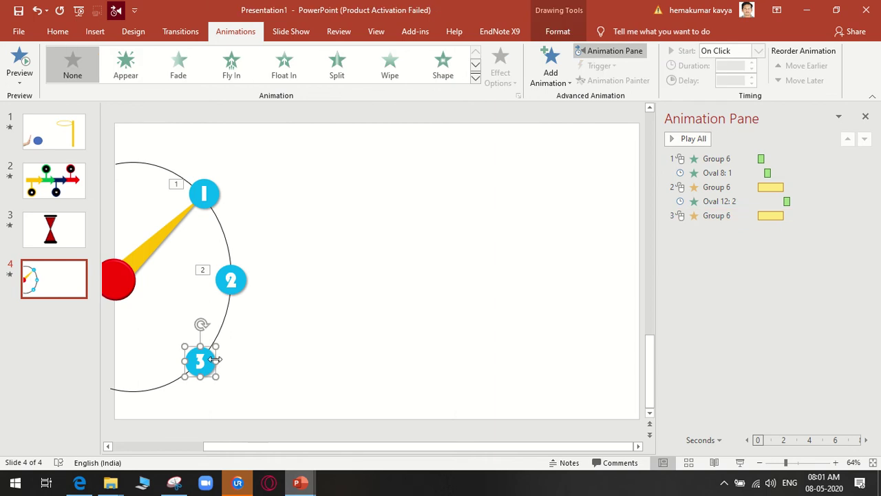
click(475, 78)
click(178, 164)
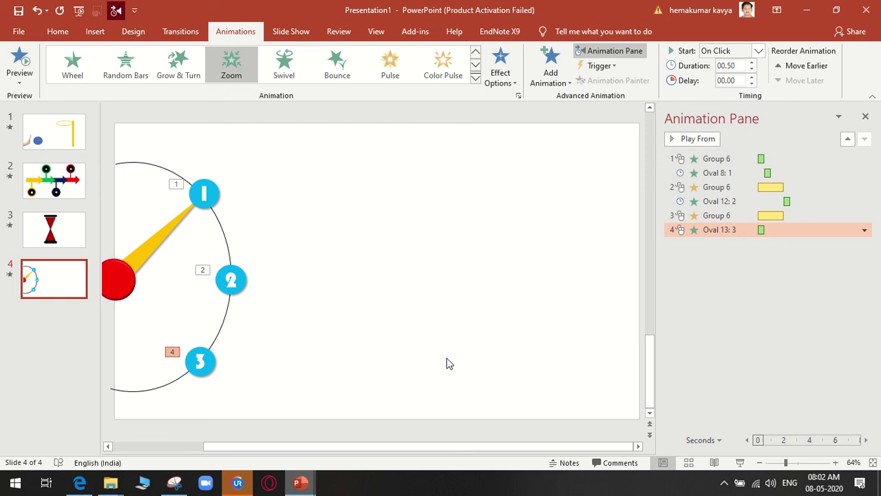
click(865, 230)
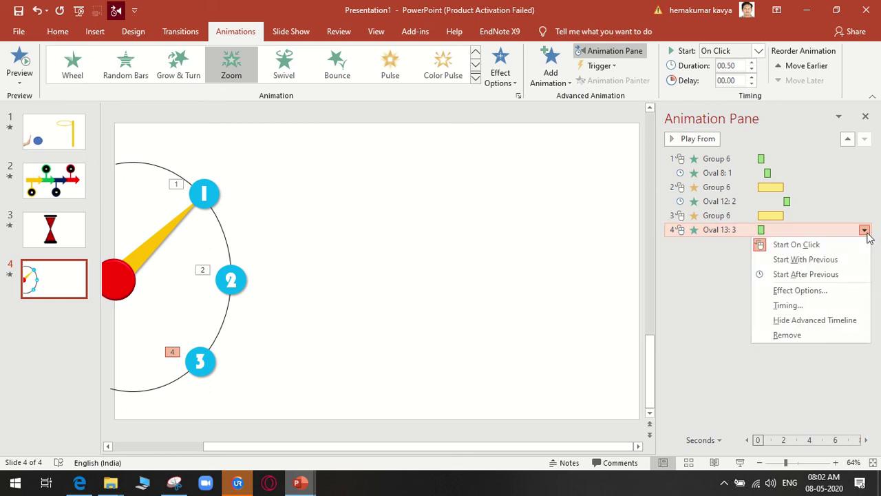
click(854, 277)
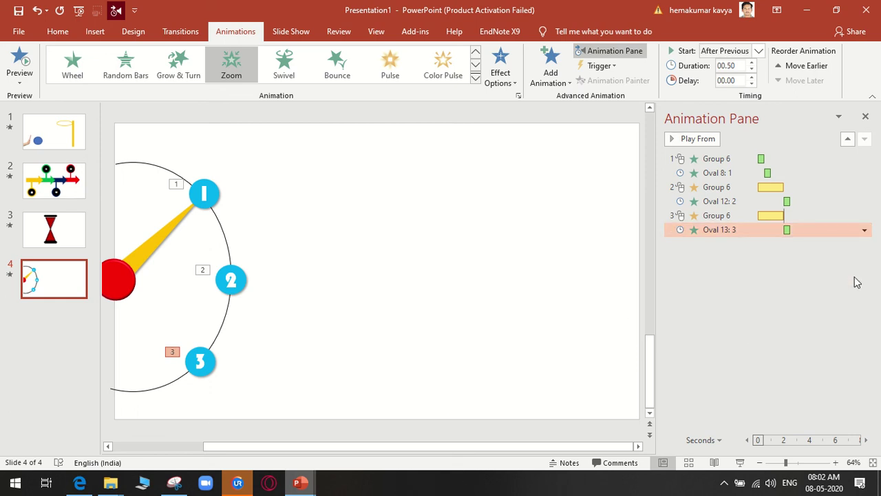
click(741, 463)
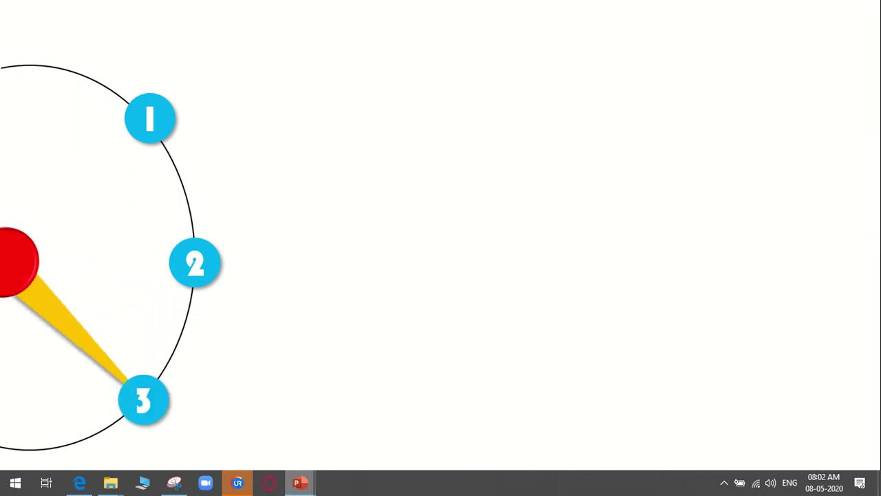
End the slide show once the needle reaches circle 3, returning to slide 4
key(Escape)
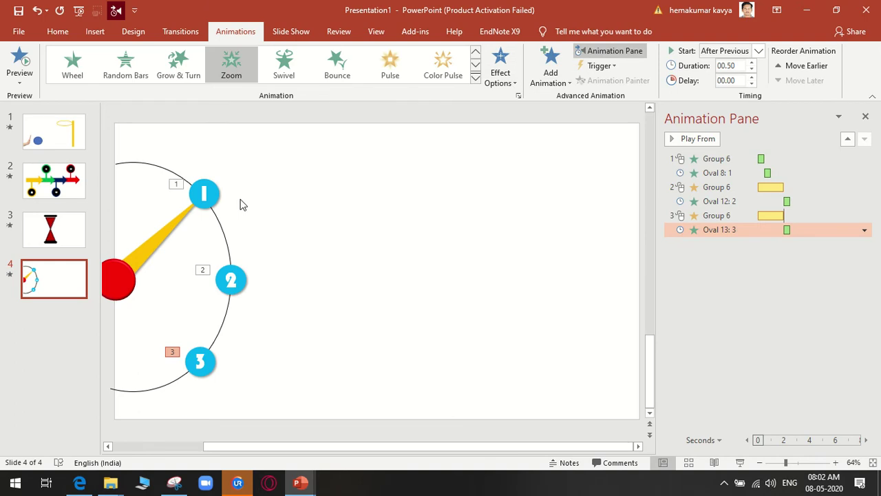
mouse_move(298, 483)
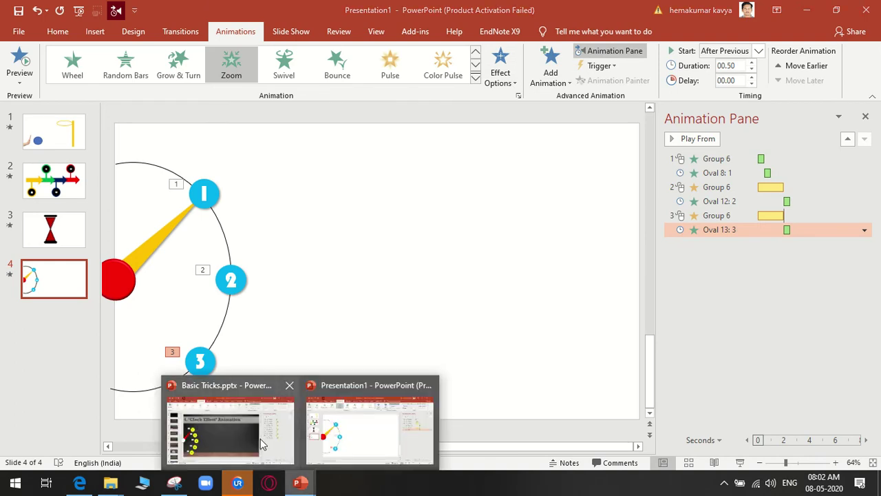
Play the Basic Tricks slide show and reveal the O, P, F and T lobe labels
click(260, 439)
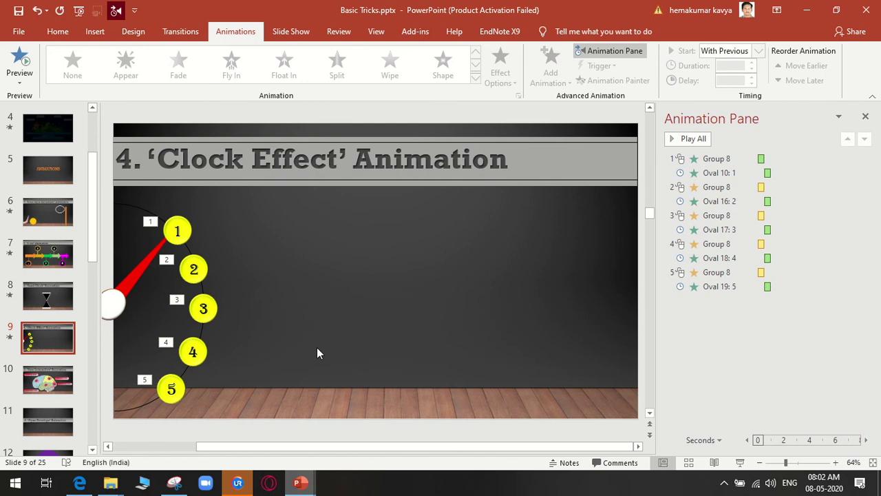
click(740, 461)
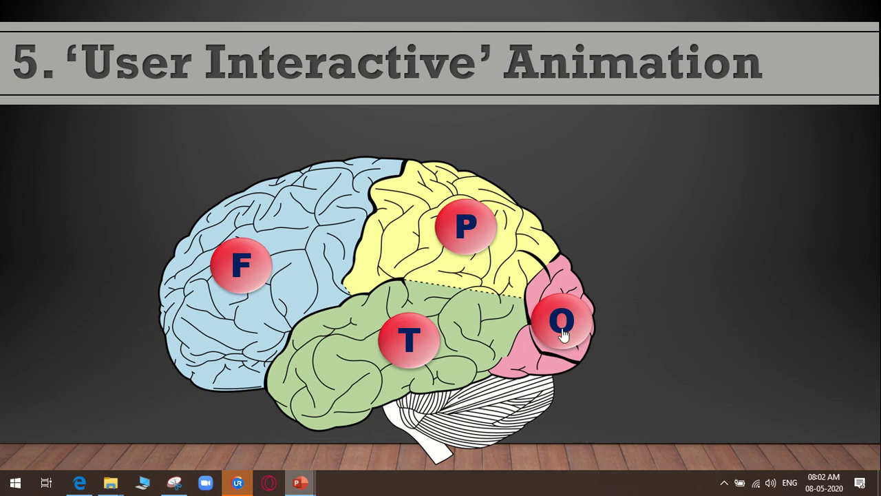
click(563, 332)
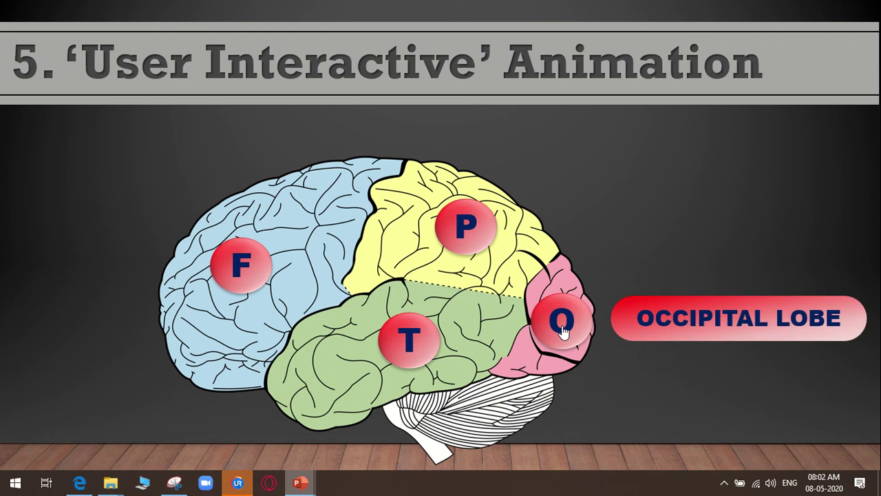
click(474, 235)
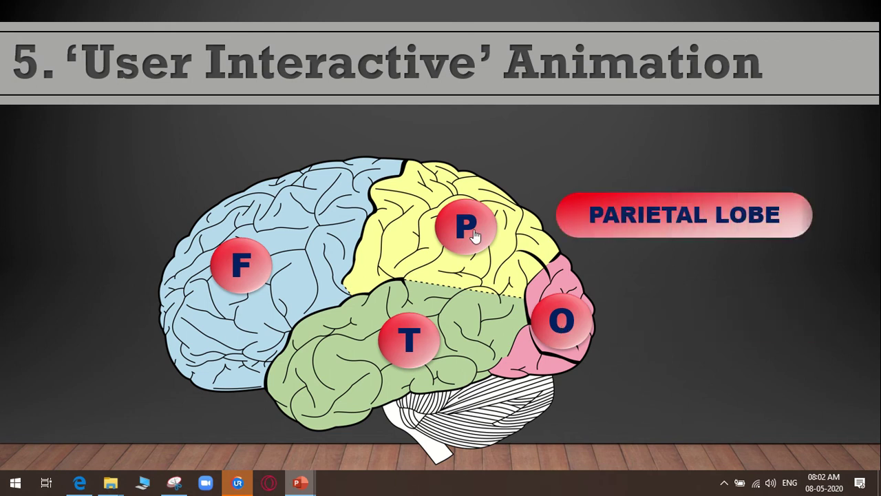
click(254, 266)
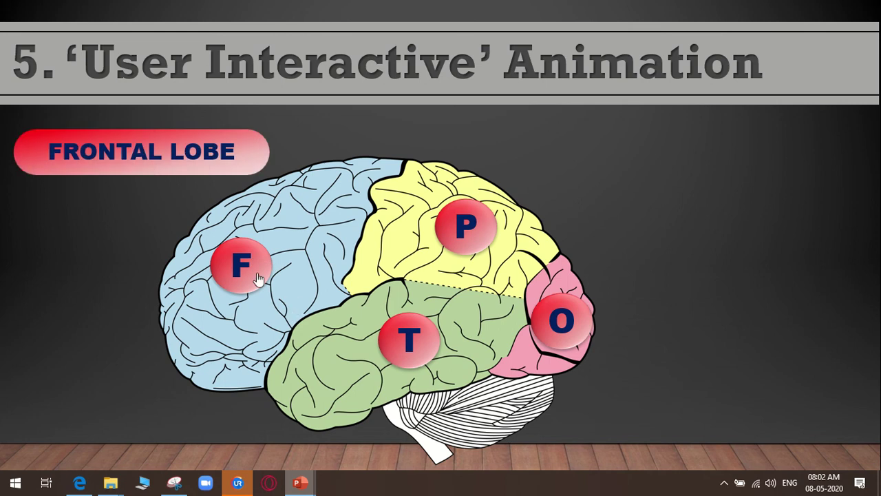
click(408, 348)
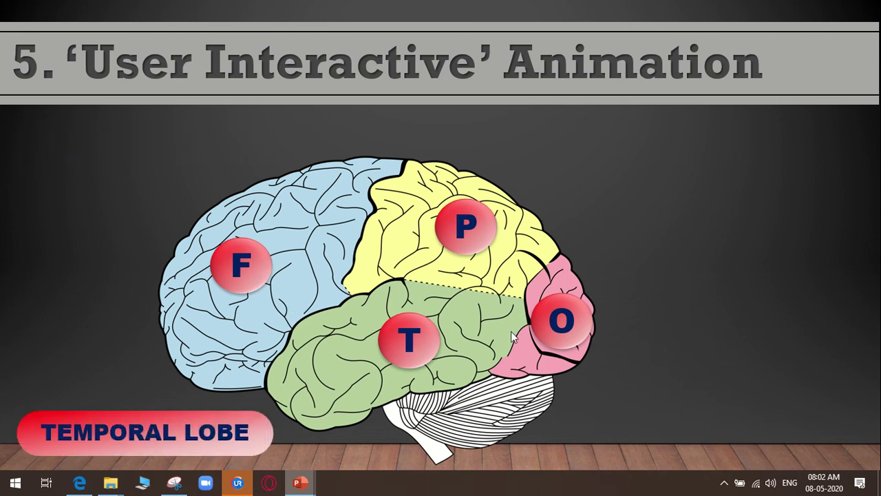
Reveal the OCCIPITAL, PARIETAL and FRONTAL labels again, then end the show
click(551, 332)
click(471, 232)
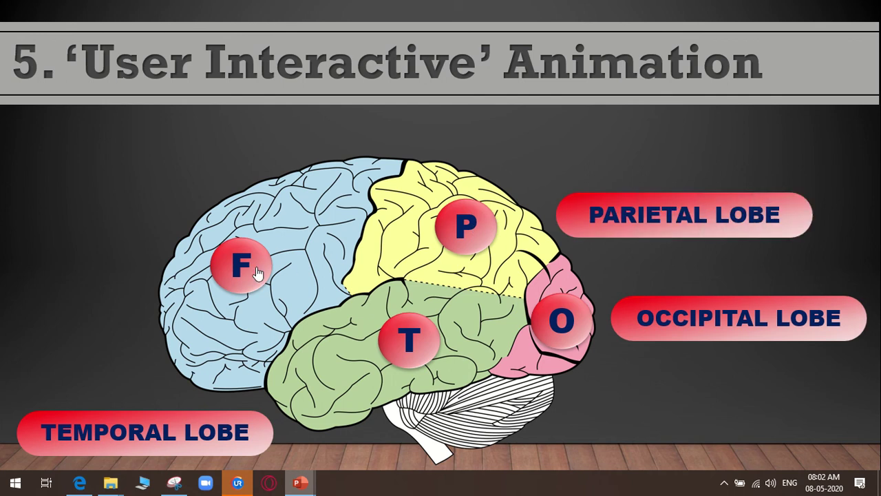
click(253, 274)
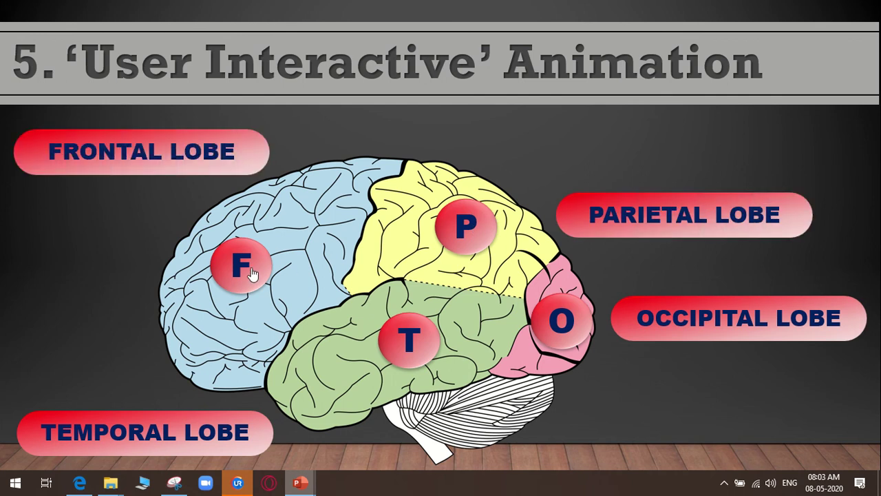
key(Escape)
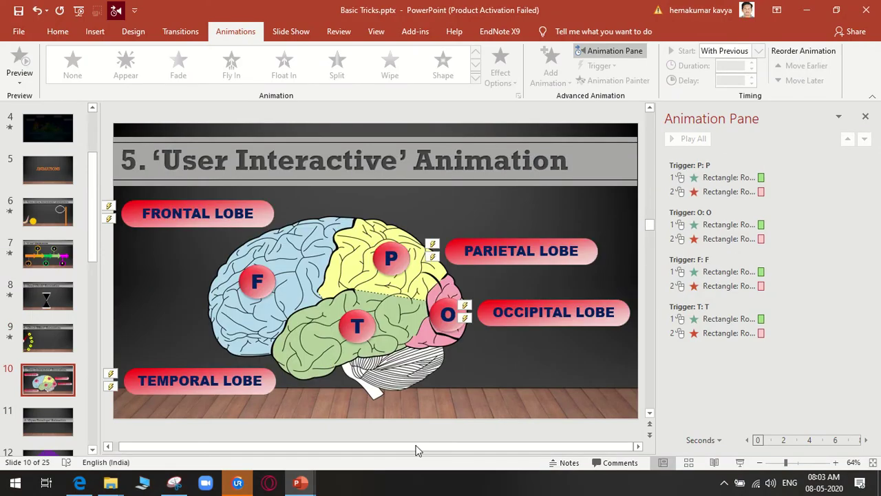
Paste the Basic Tricks brain picture onto a new slide 5 in Presentation1, near the centre
click(405, 386)
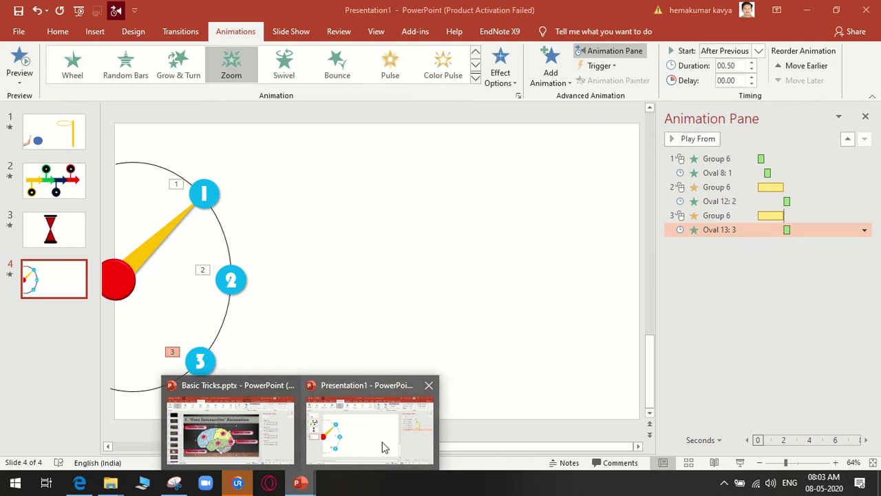
click(378, 434)
click(66, 334)
right_click(67, 334)
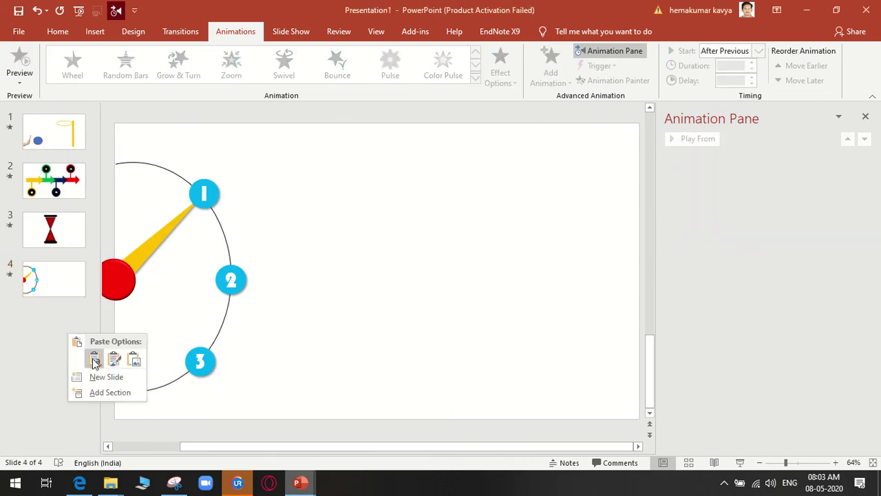
click(96, 375)
key(ctrl+v)
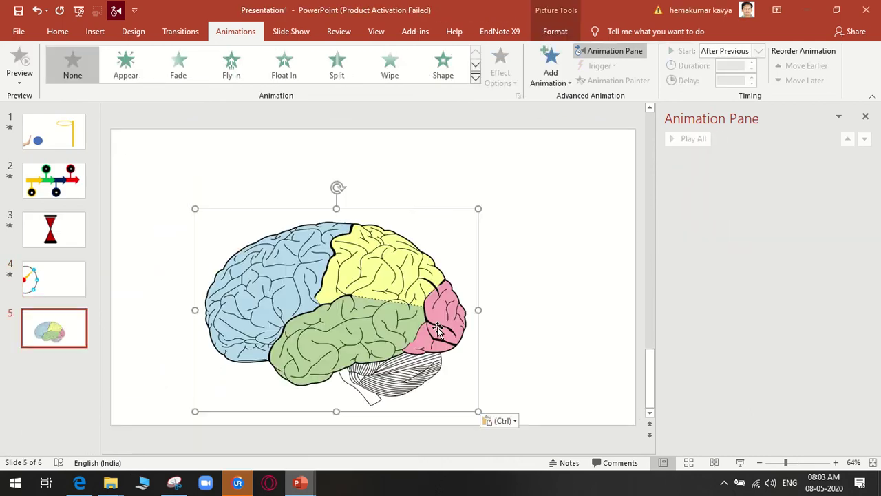
drag(432, 316, 462, 284)
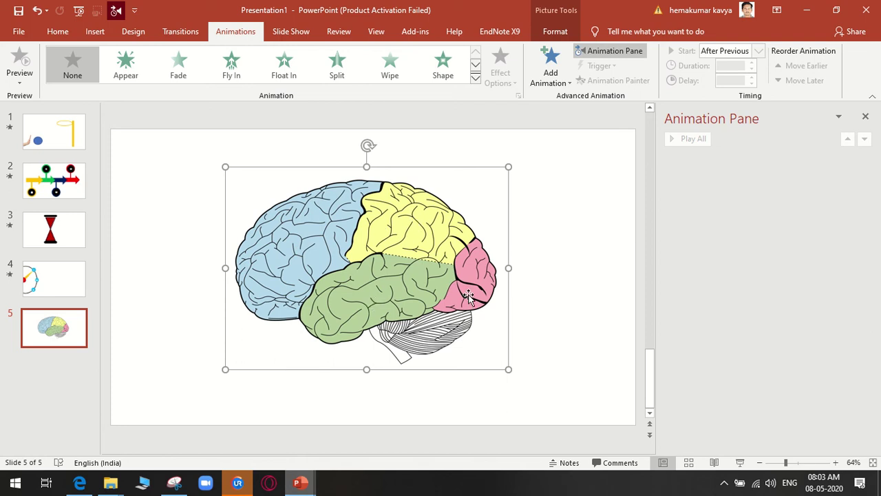
click(583, 256)
Draw a small oval on the brain's yellow lobe
click(96, 32)
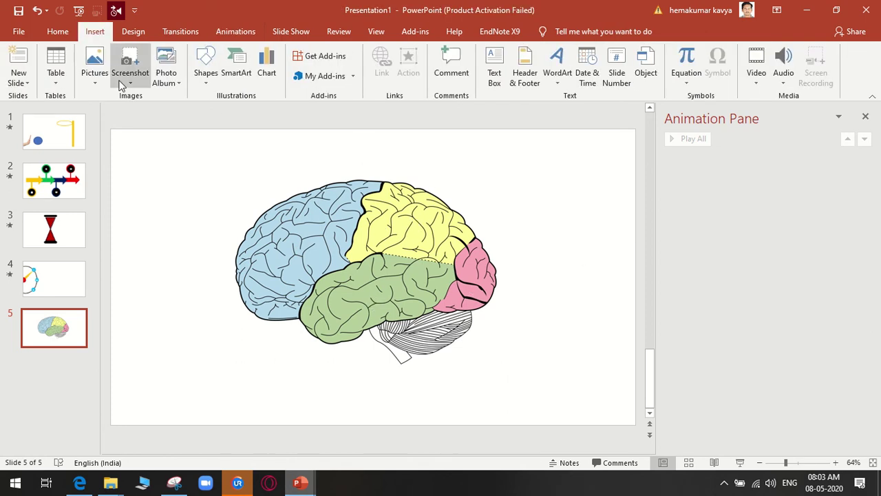
click(204, 76)
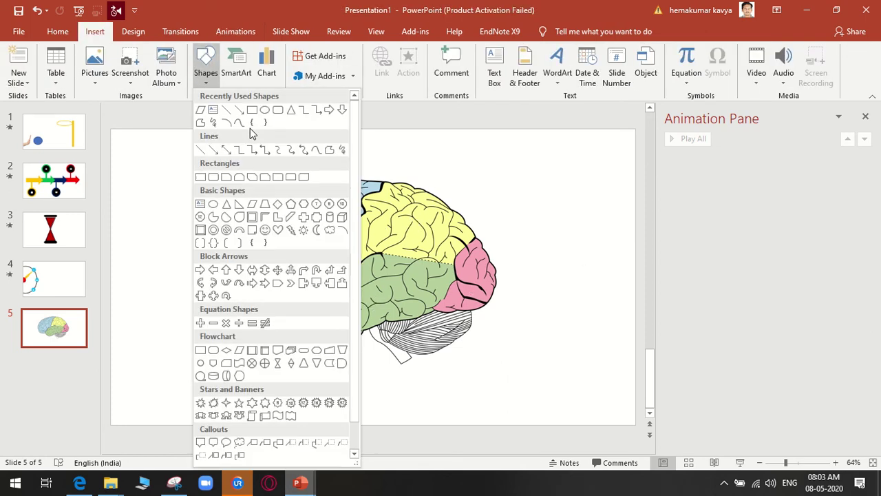
click(265, 110)
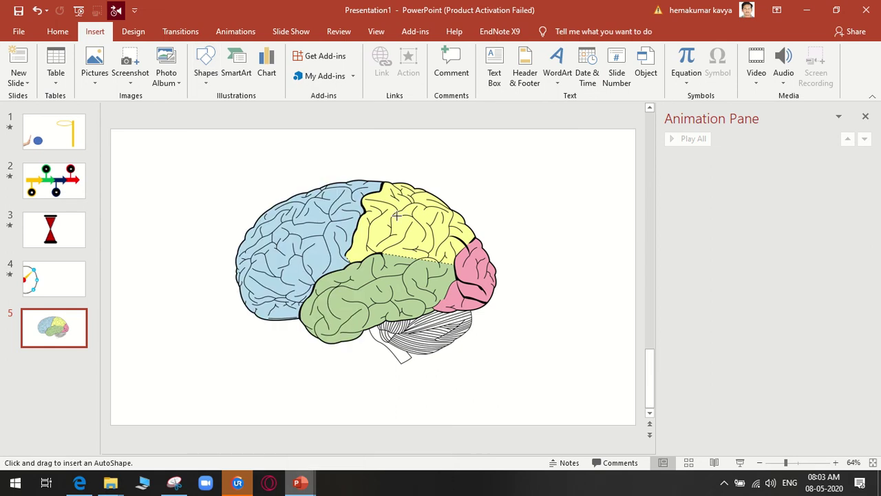
mouse_move(393, 212)
mouse_down()
mouse_move(434, 250)
mouse_move(415, 227)
mouse_up()
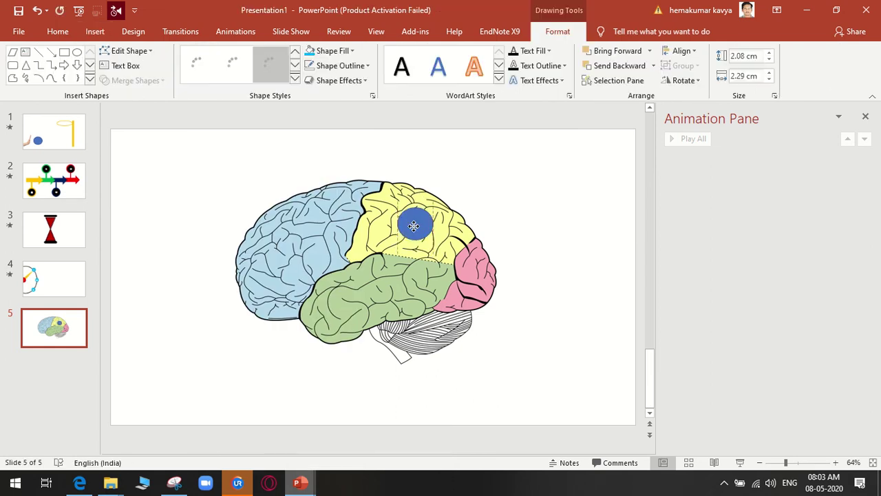
Give the oval a light blue gradient fill, no outline, and height 2.12 cm
click(347, 55)
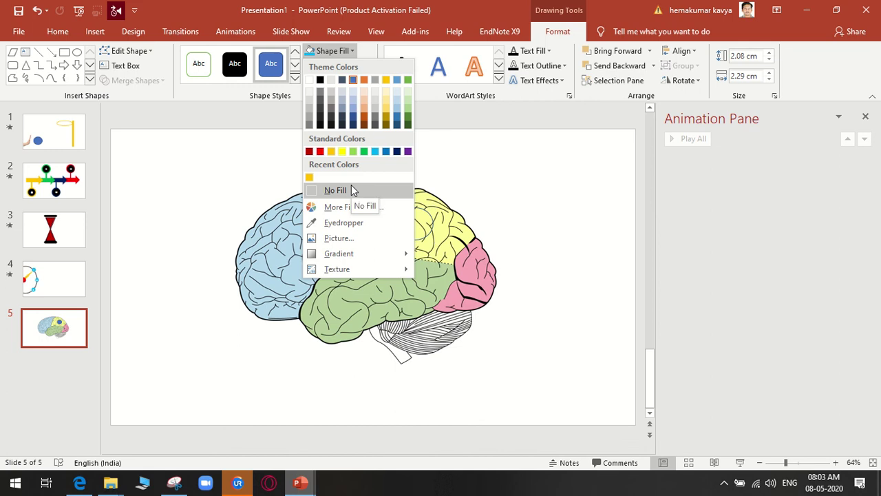
mouse_move(339, 253)
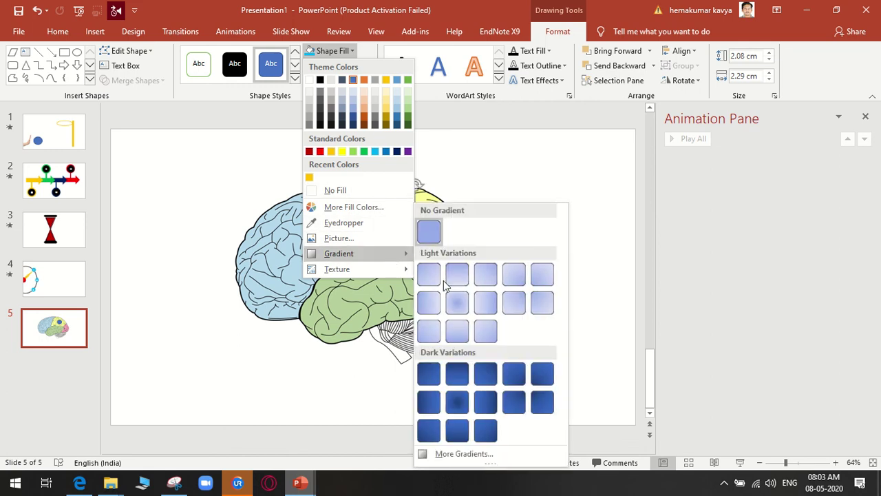
click(433, 273)
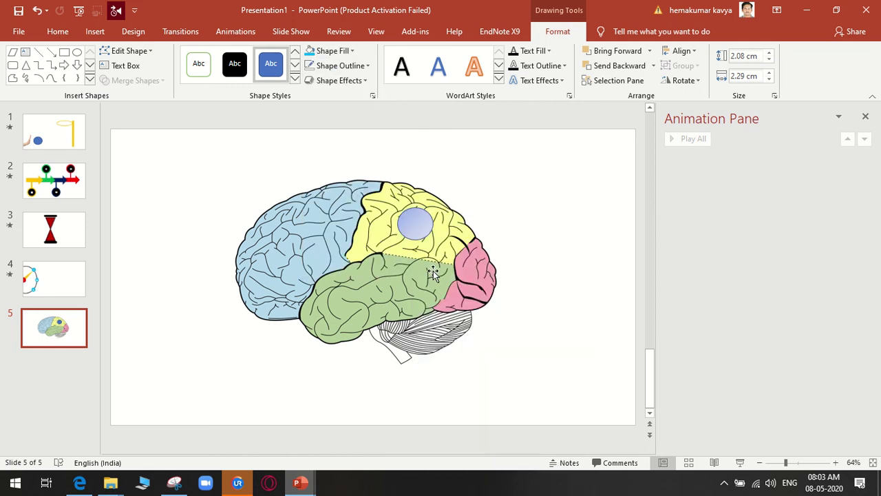
click(335, 72)
click(367, 204)
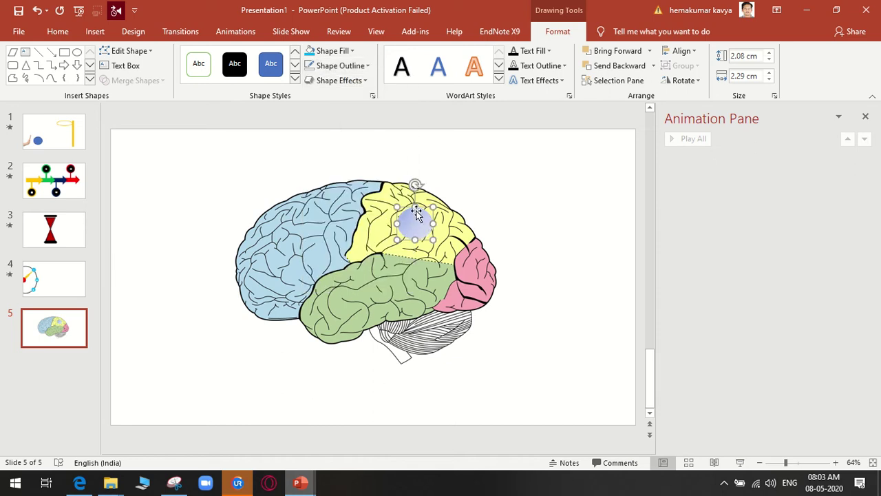
drag(415, 206, 415, 205)
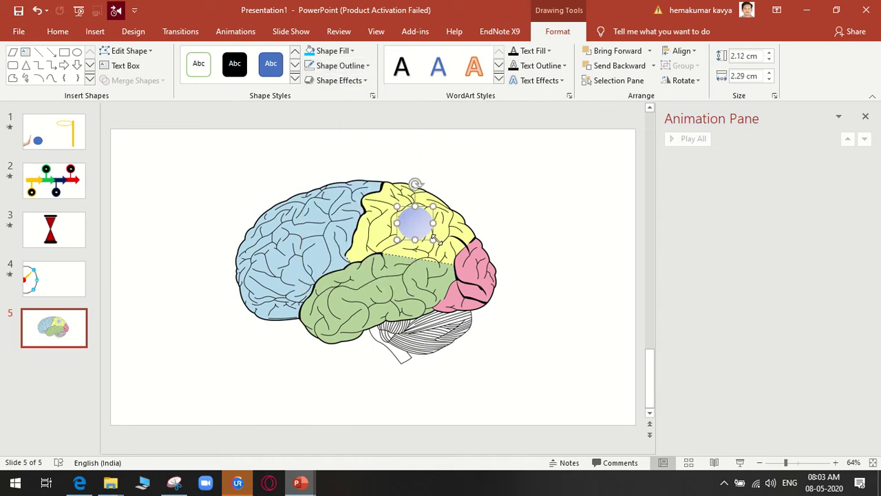
click(355, 81)
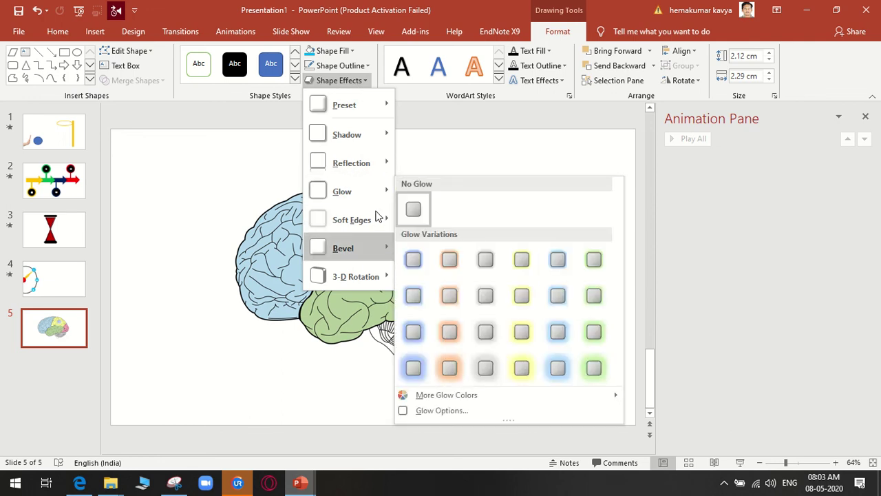
mouse_move(351, 163)
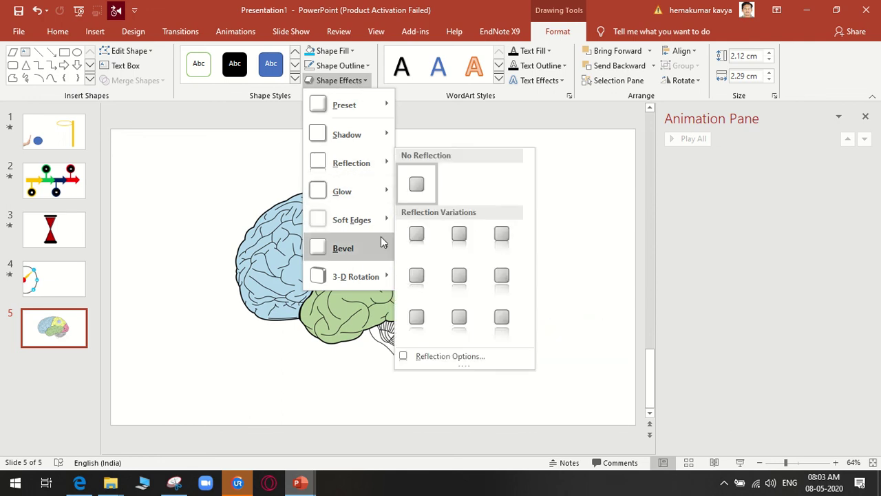
Apply a bevel to the circle and select its number text
mouse_move(343, 248)
click(449, 315)
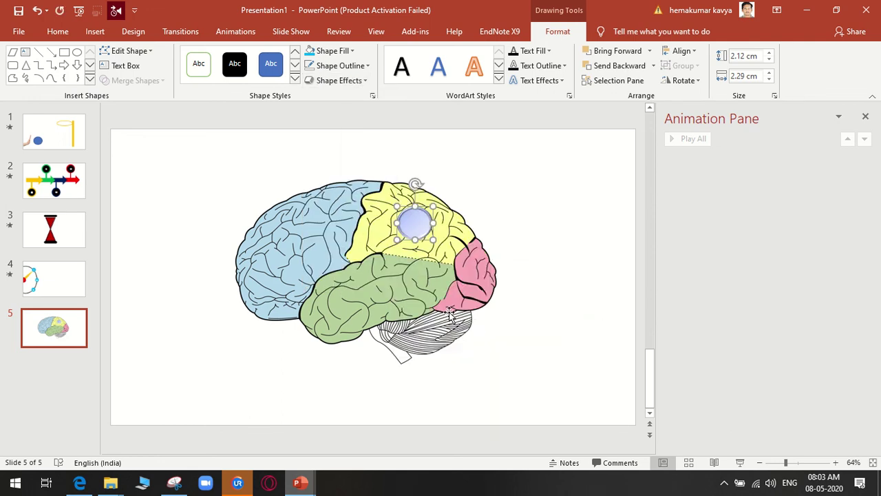
click(421, 223)
click(417, 223)
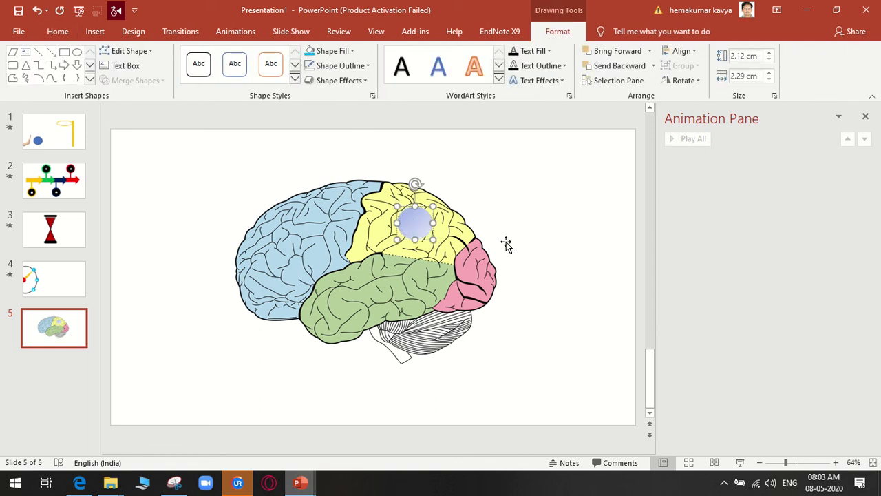
double_click(415, 220)
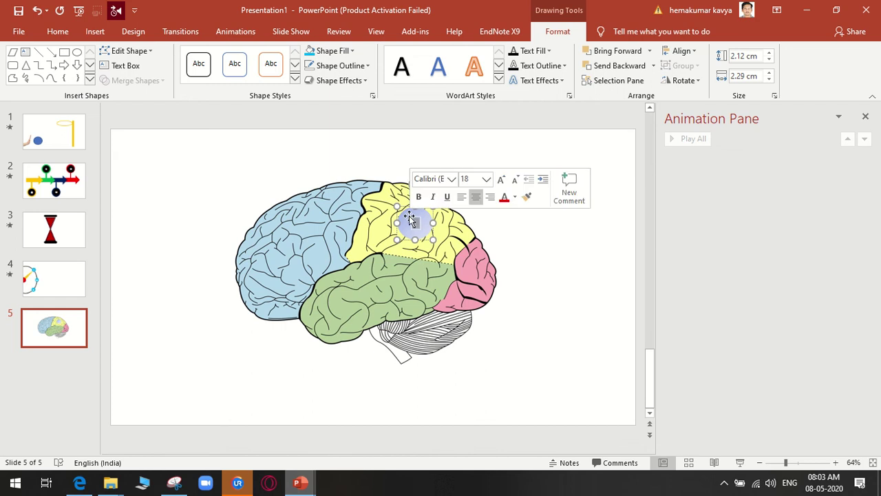
Set the circle's number to the Algerian font and enlarge it
click(58, 32)
click(300, 56)
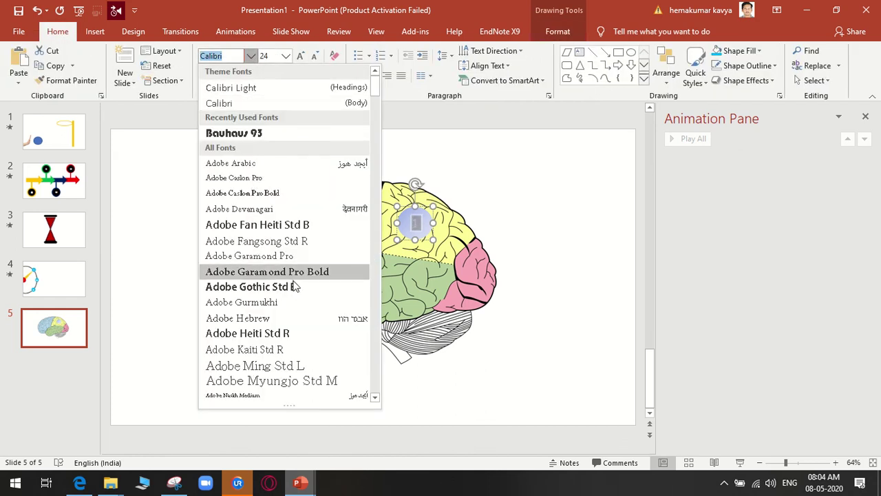
scroll(275, 276, down, 3)
scroll(290, 296, down, 1)
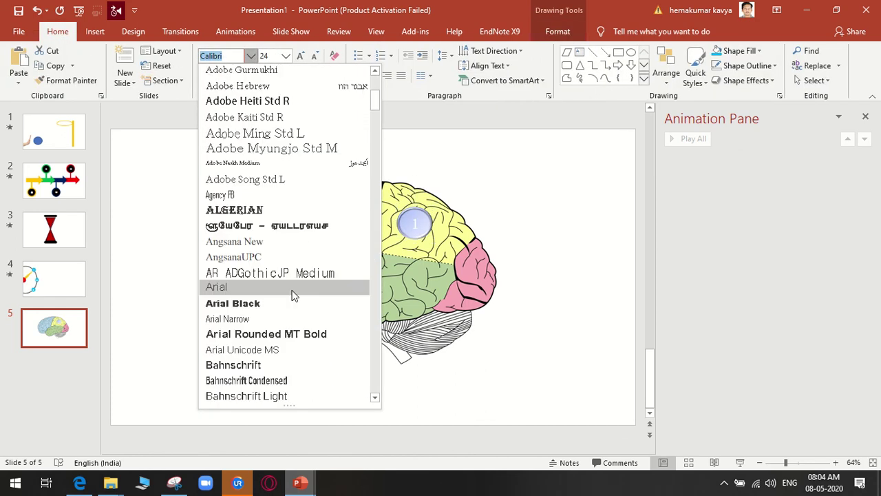
click(262, 210)
click(303, 57)
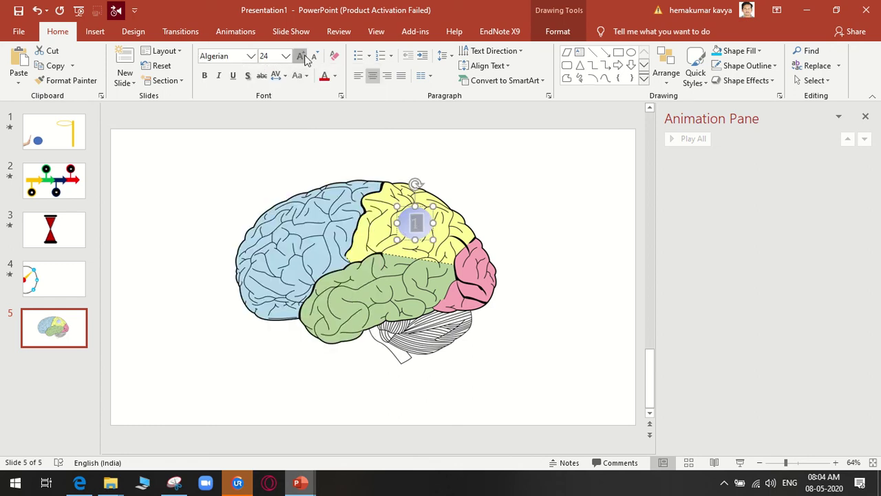
click(303, 57)
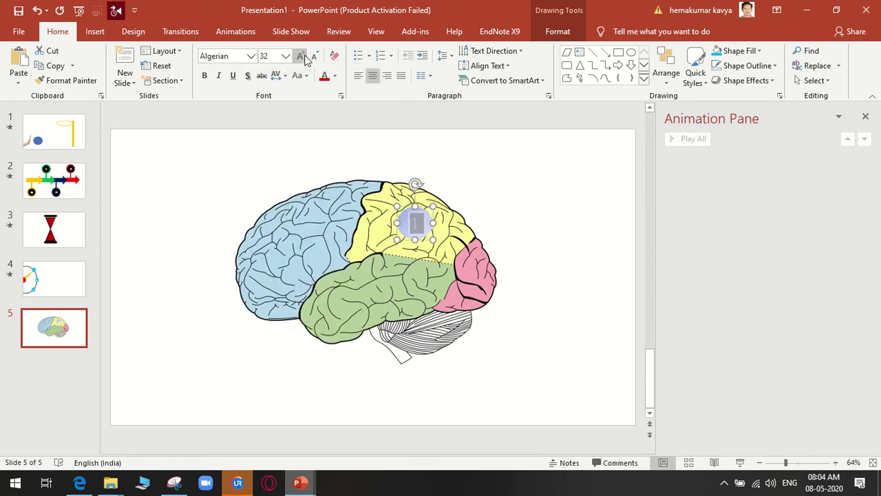
Colour the number dark red, make it bold, and raise its size to 40
click(335, 76)
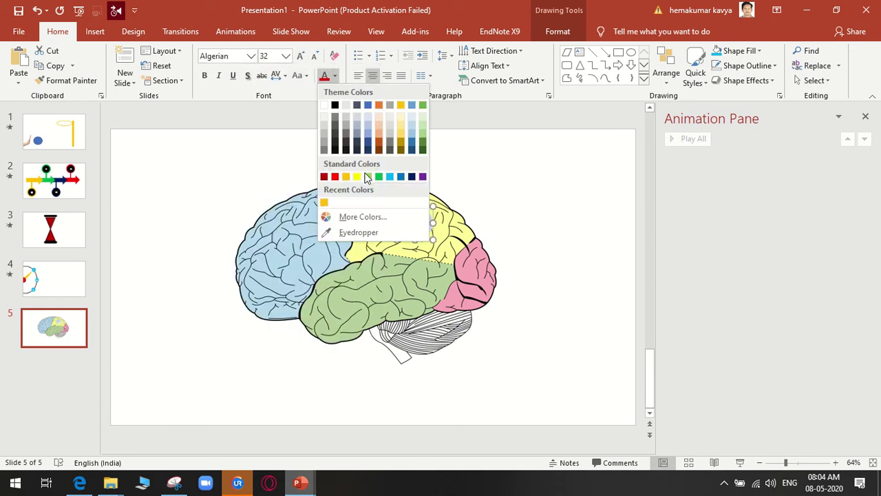
click(324, 177)
click(204, 76)
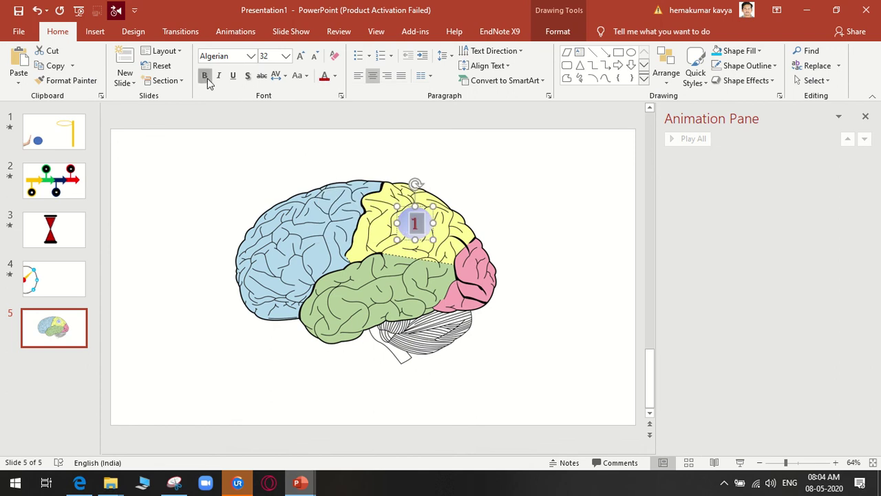
click(300, 58)
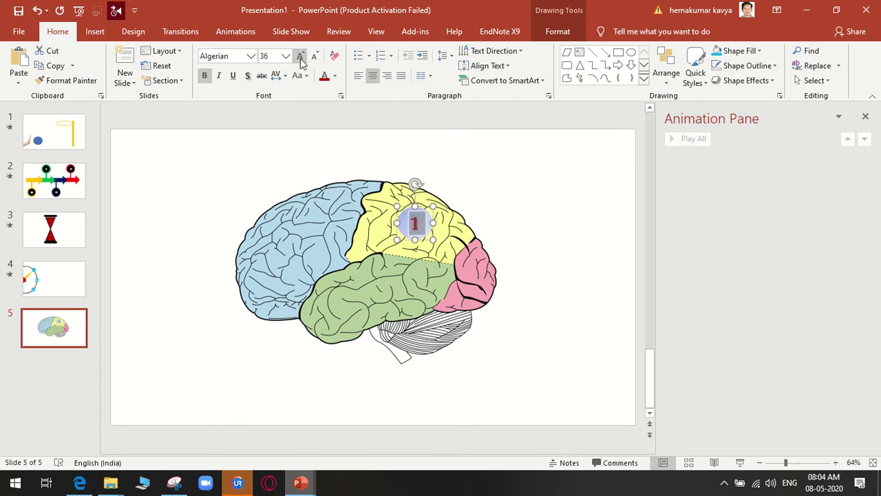
click(300, 58)
click(507, 211)
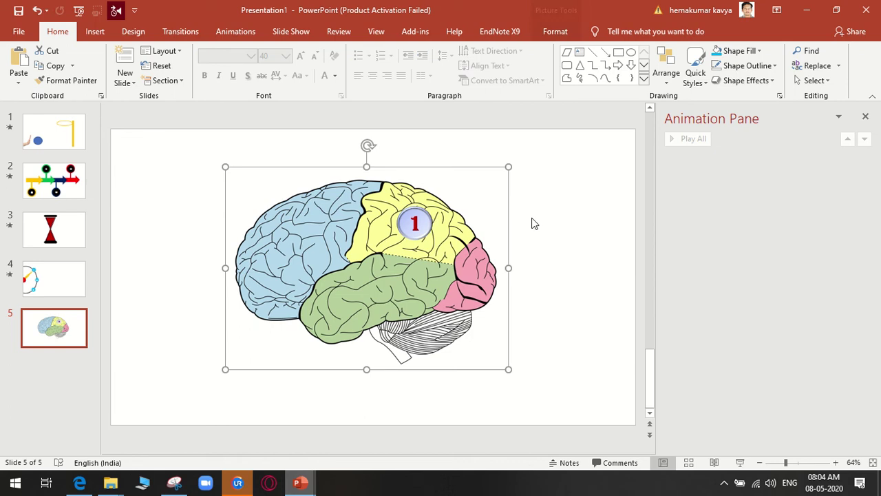
Ctrl-drag copies of the numbered circle onto the green and blue lobes
click(425, 232)
drag(425, 232, 387, 303)
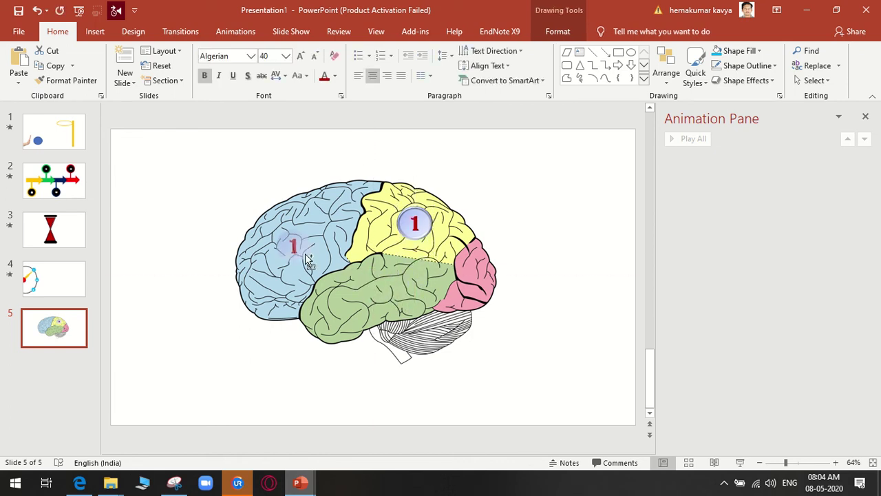
mouse_move(387, 303)
mouse_down()
mouse_move(306, 255)
mouse_move(389, 306)
mouse_move(485, 292)
mouse_up()
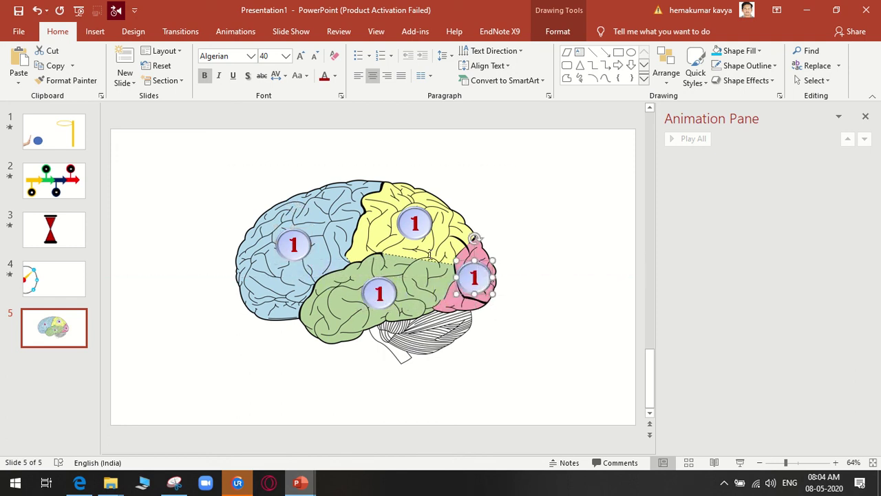
Renumber the copied circles 2 and 3 and clear the pink-lobe circle's number
click(298, 244)
right_click(299, 244)
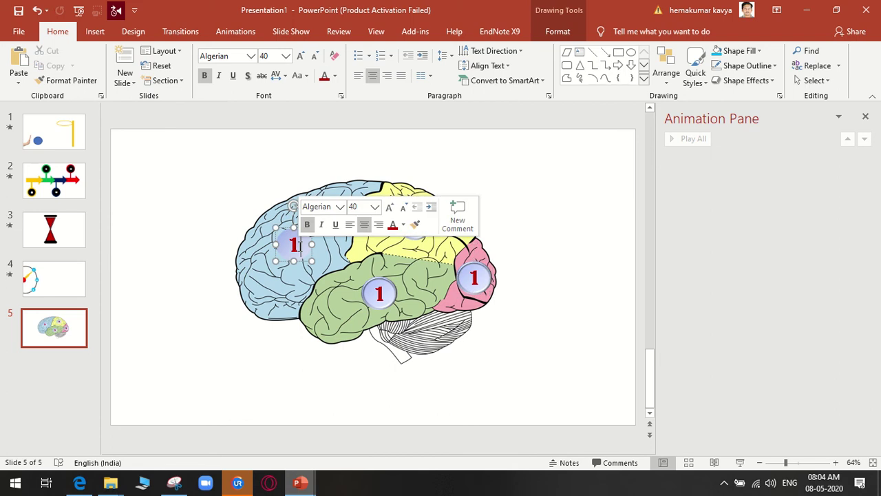
key(BackSpace)
text(2)
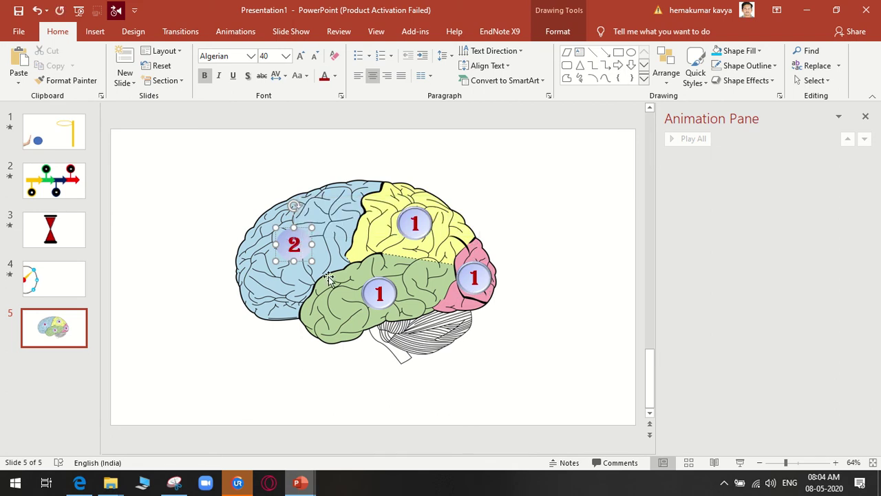
double_click(384, 295)
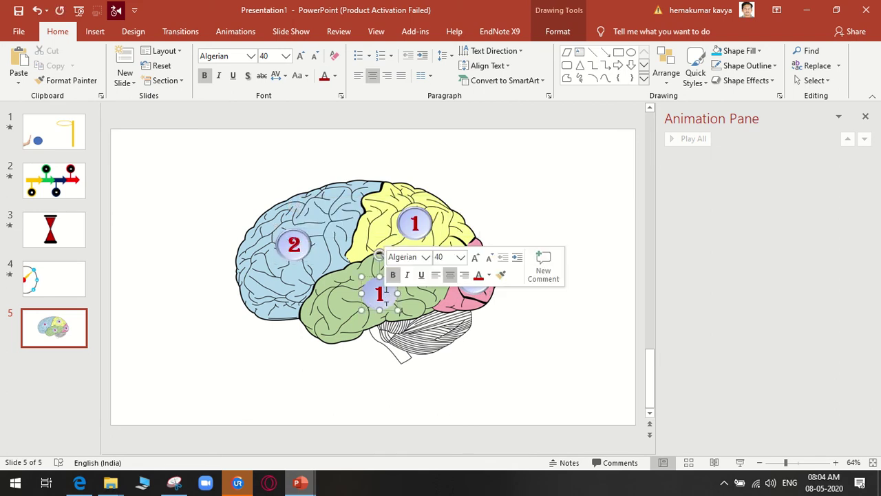
key(BackSpace)
text(3)
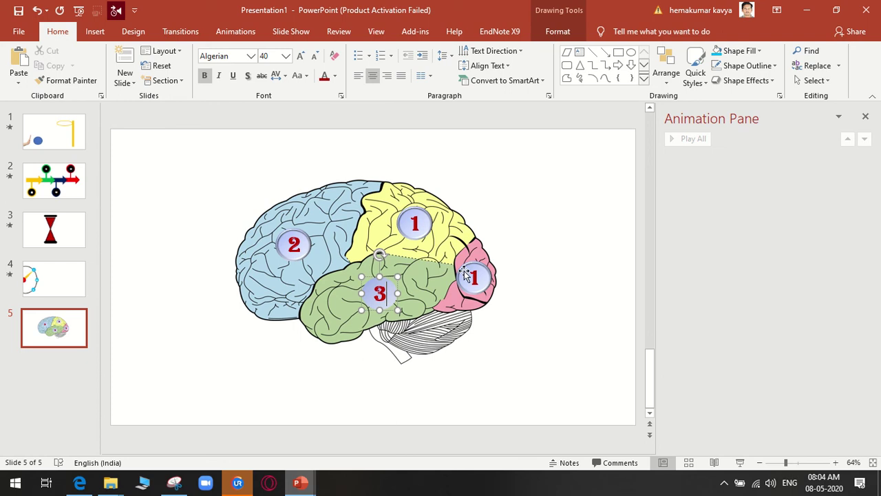
double_click(480, 277)
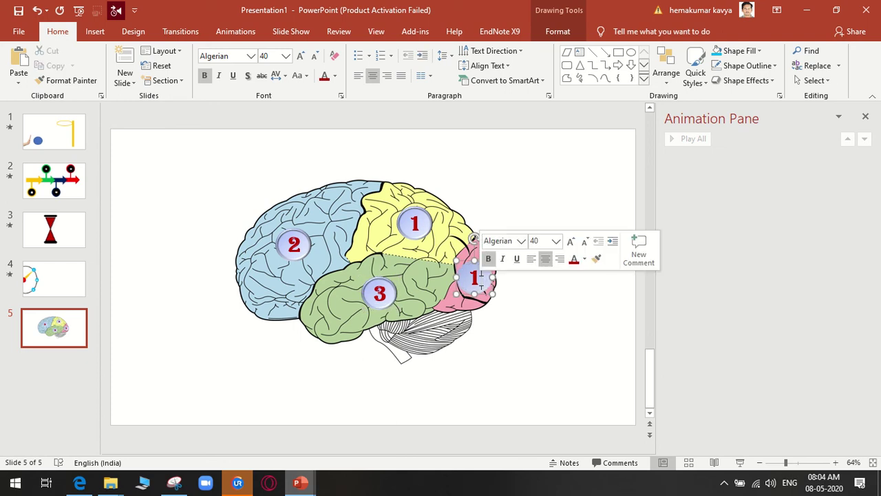
key(BackSpace)
text(4)
click(602, 288)
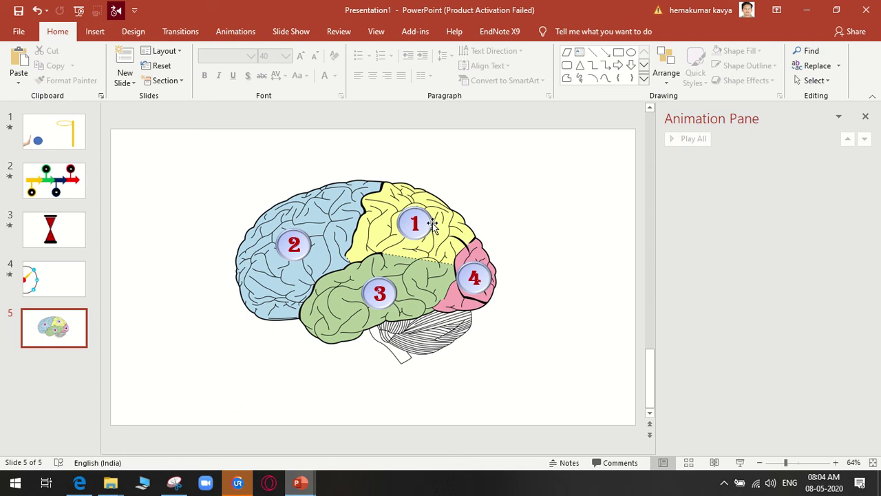
Draw a rounded rectangle right of the brain, rounding its ends, about 2.12 × 10.99 cm
click(95, 31)
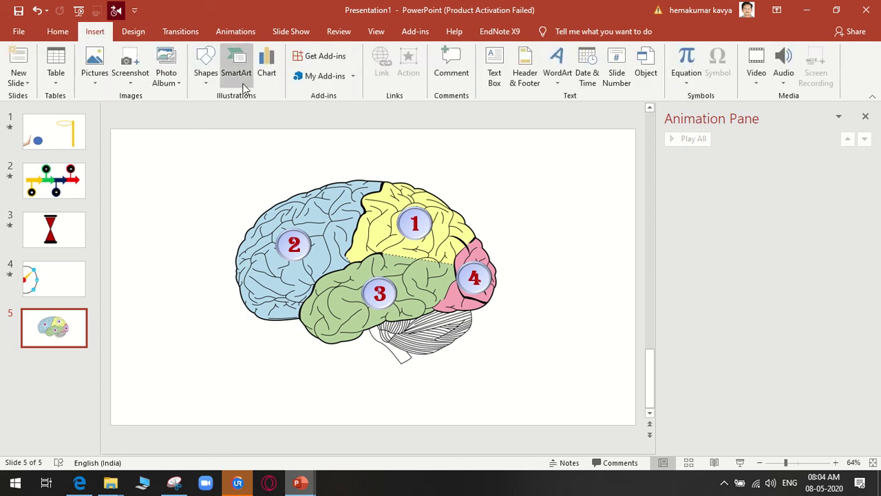
click(207, 65)
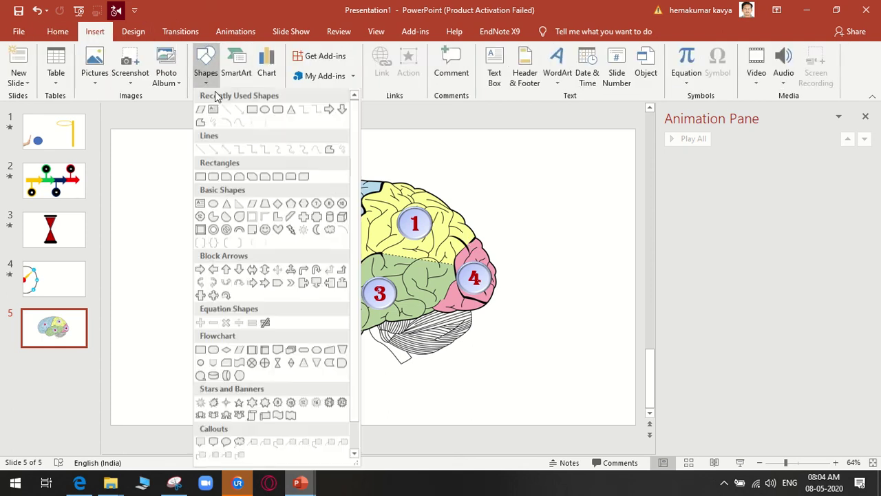
click(213, 177)
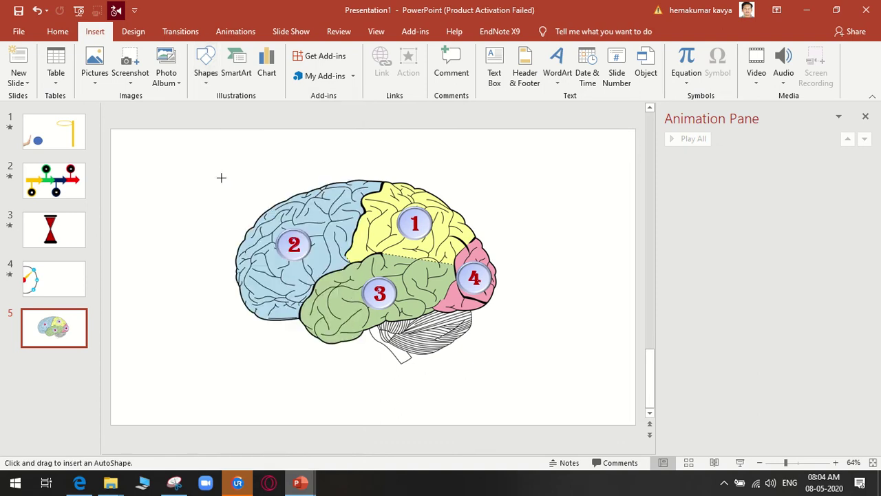
drag(455, 192, 628, 217)
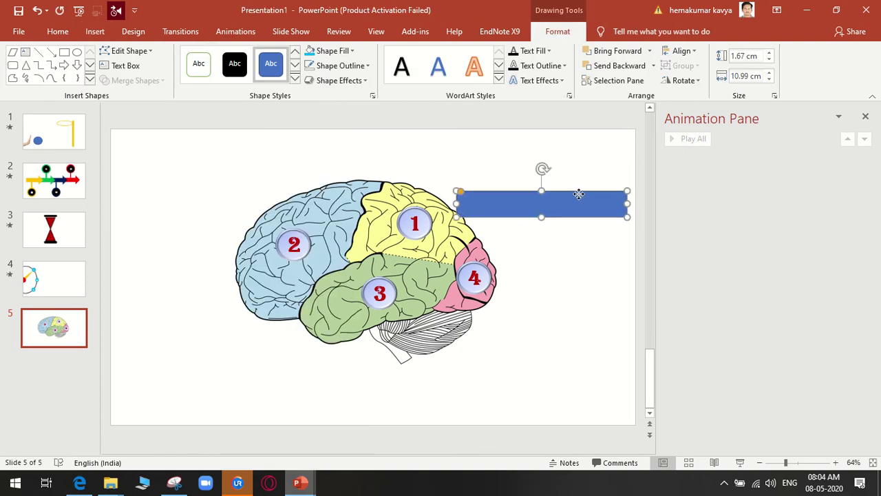
drag(578, 192, 578, 178)
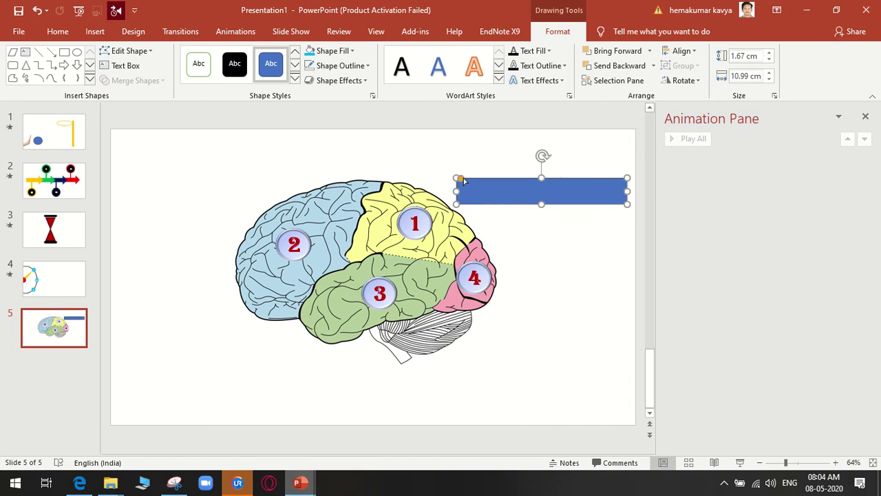
drag(462, 179, 479, 181)
mouse_move(541, 204)
mouse_down()
mouse_move(546, 238)
mouse_move(561, 197)
mouse_up()
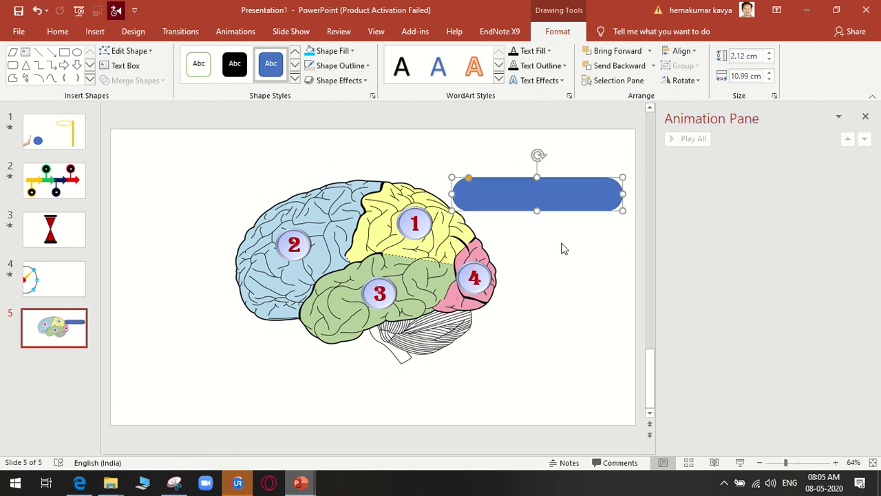
Give the bar no outline, a light Linear Down gradient fill, and a bevel
click(367, 65)
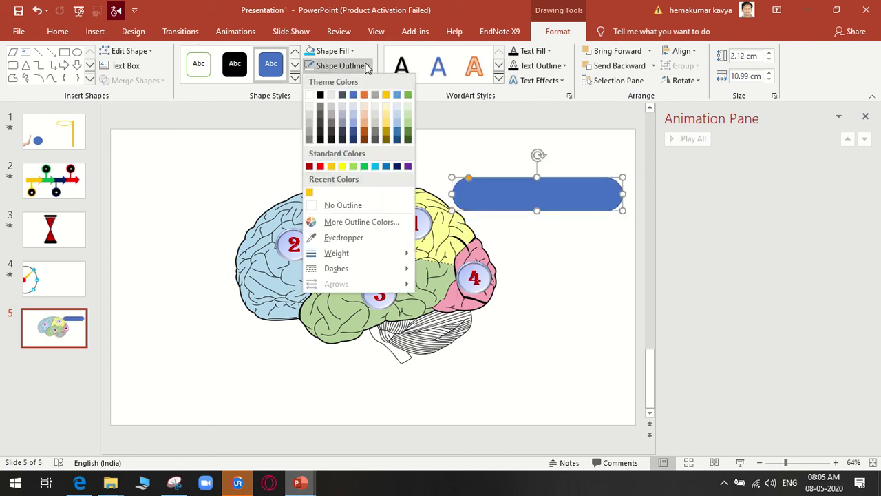
click(362, 205)
click(333, 51)
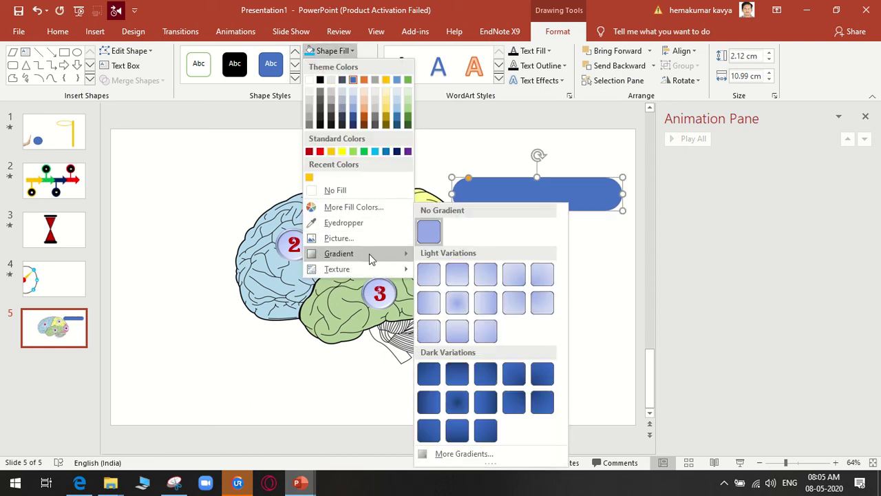
mouse_move(358, 254)
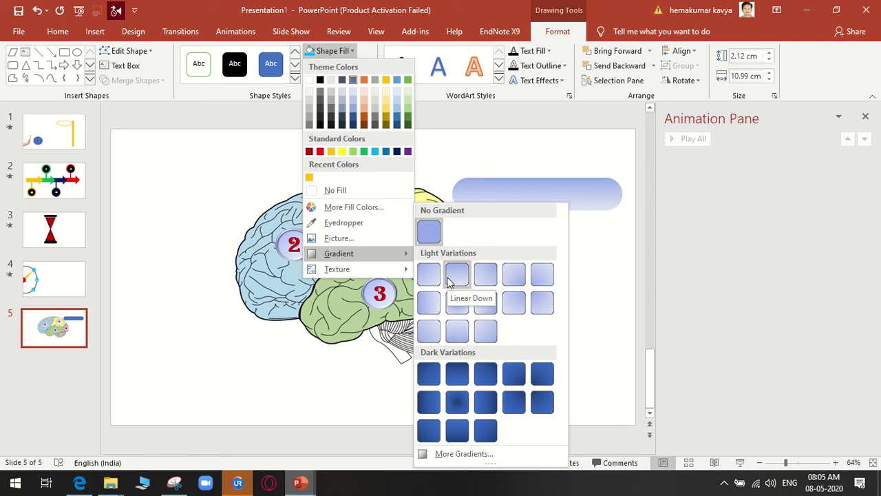
click(449, 280)
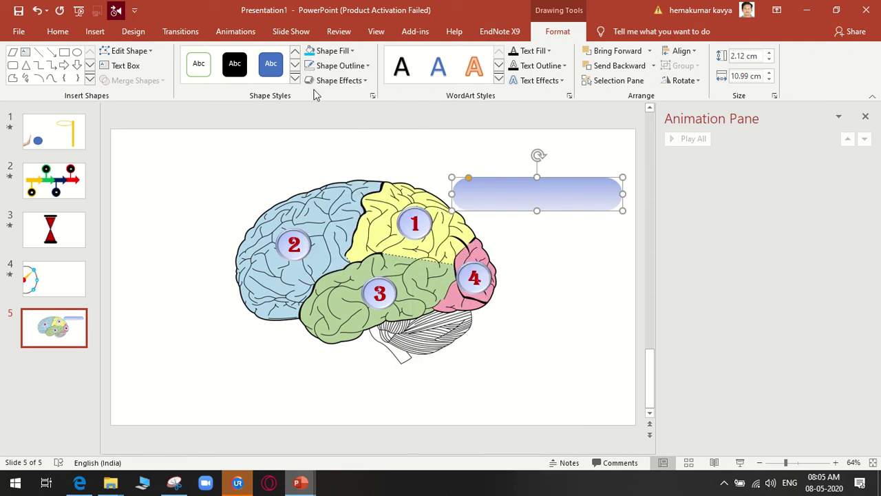
click(348, 81)
mouse_move(345, 248)
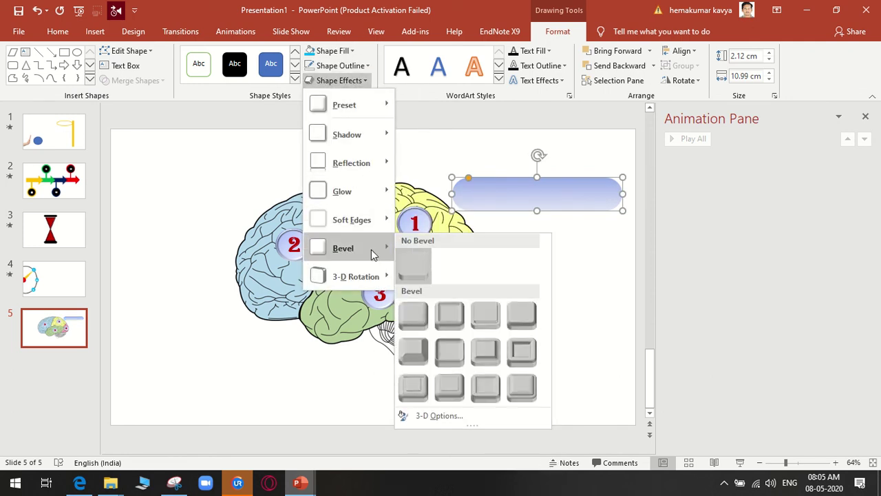
click(450, 315)
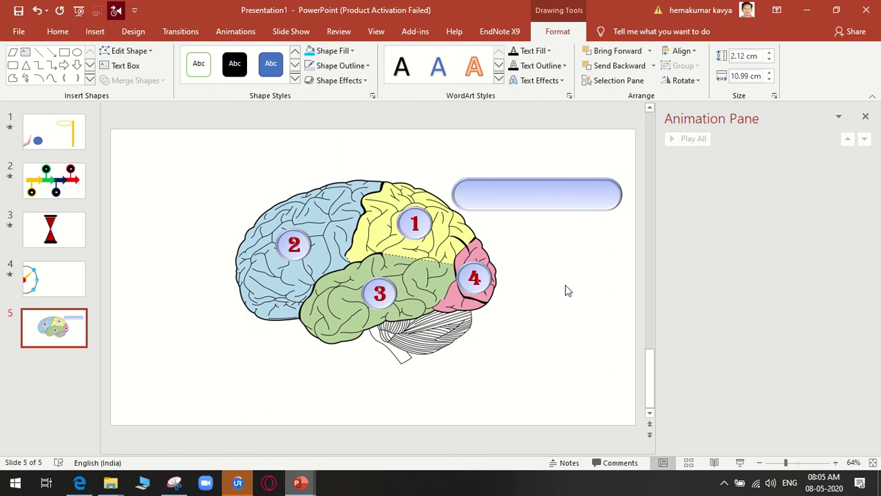
Add a soft outer shadow to the label box and place the cursor inside it
click(550, 287)
double_click(554, 205)
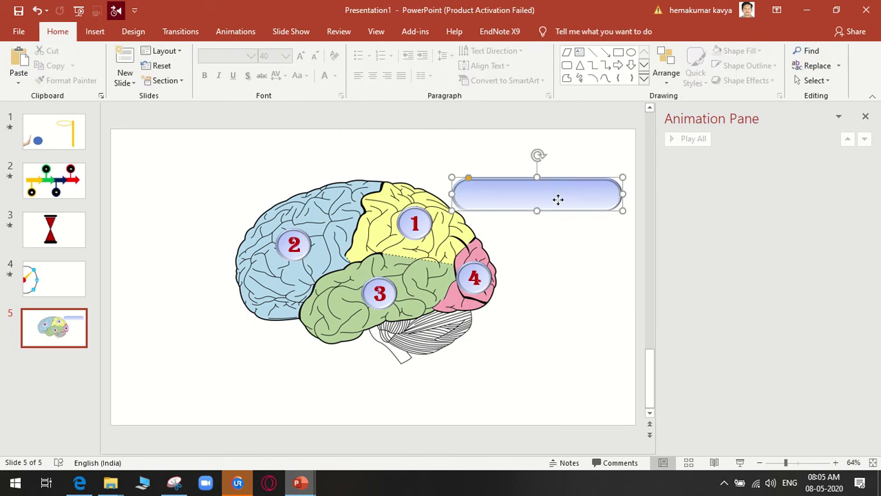
click(337, 81)
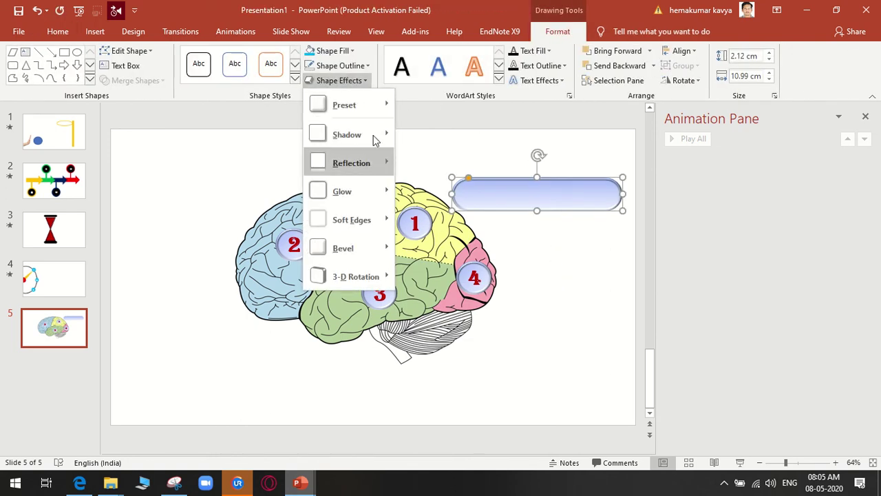
mouse_move(347, 134)
click(412, 180)
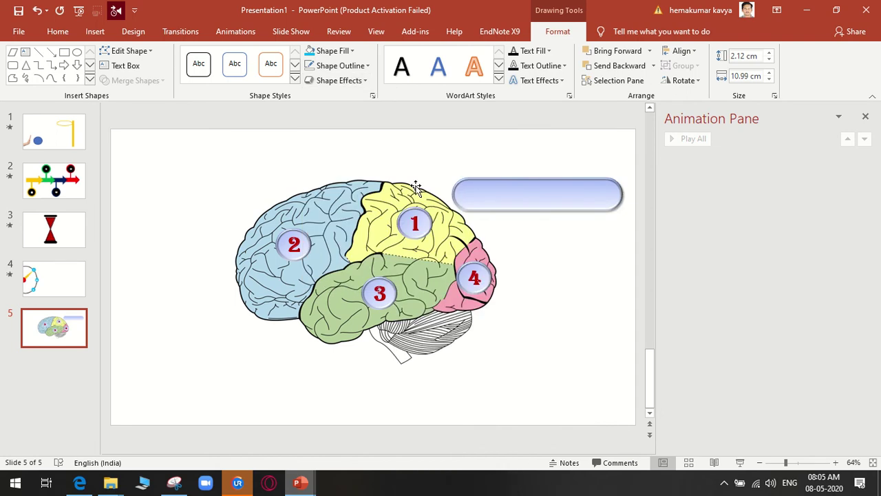
click(598, 304)
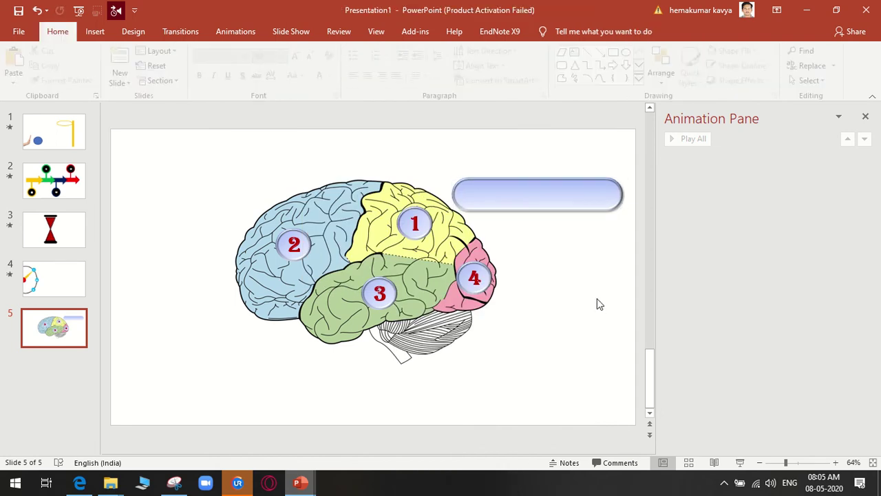
click(538, 204)
click(538, 201)
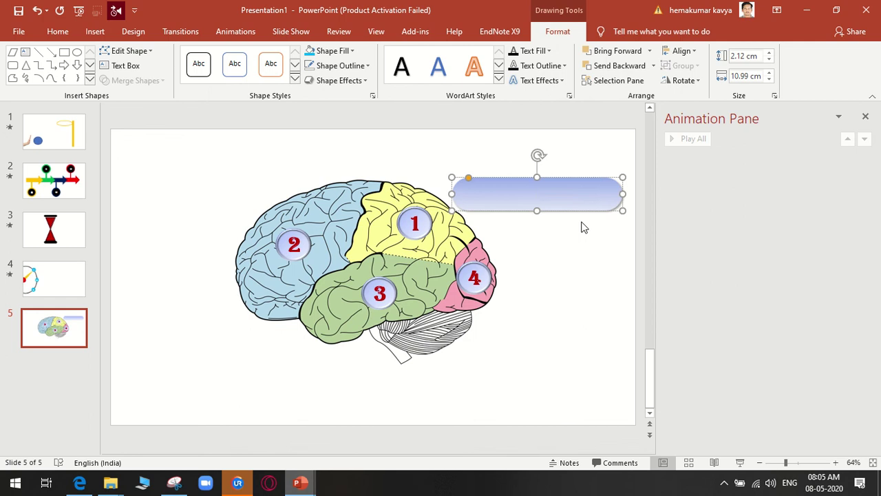
Type TEMPORAL LOBE in the bar, styled dark red Algerian, set to 40 then shrunk to 32
text(TEM)
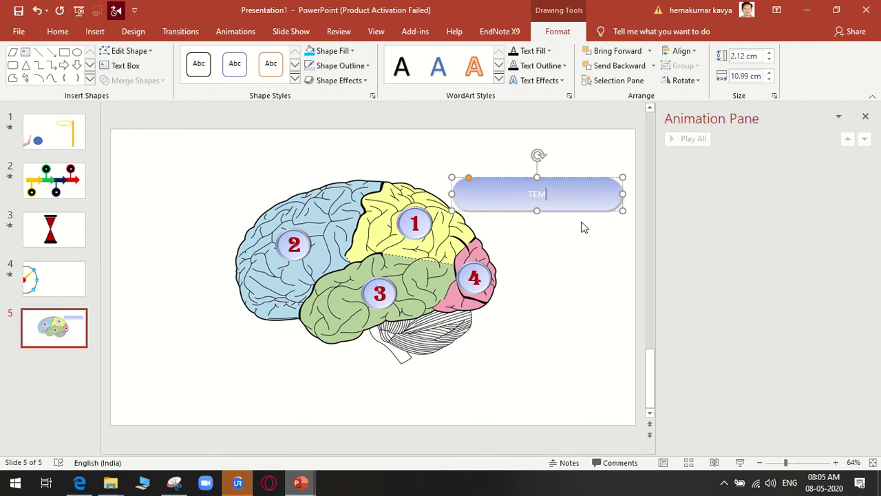
text(PORAL )
text(LOBE)
triple_click(570, 194)
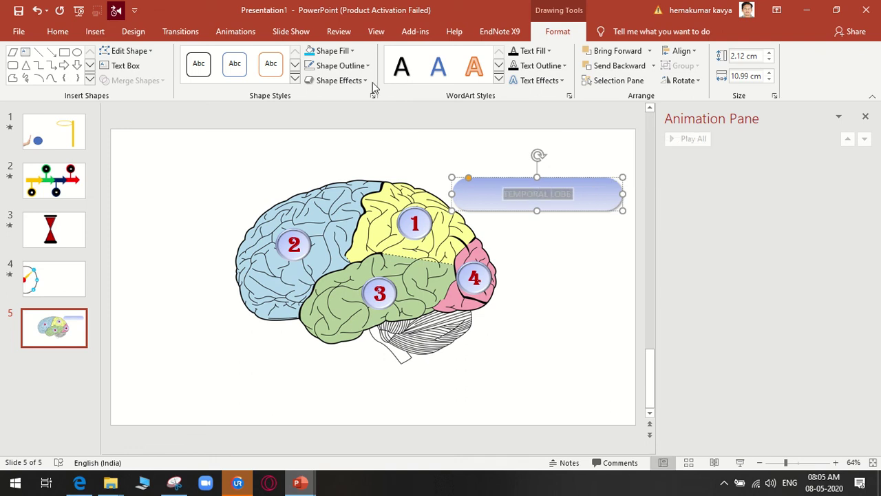
click(58, 32)
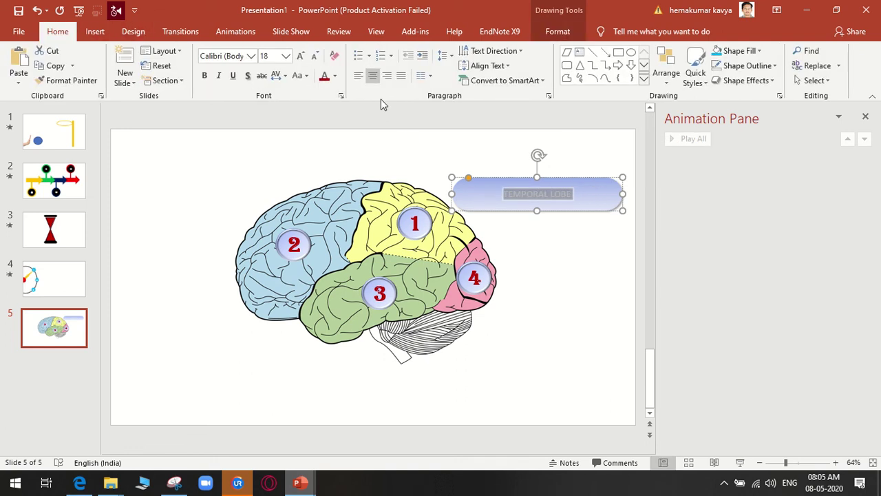
click(324, 77)
click(252, 56)
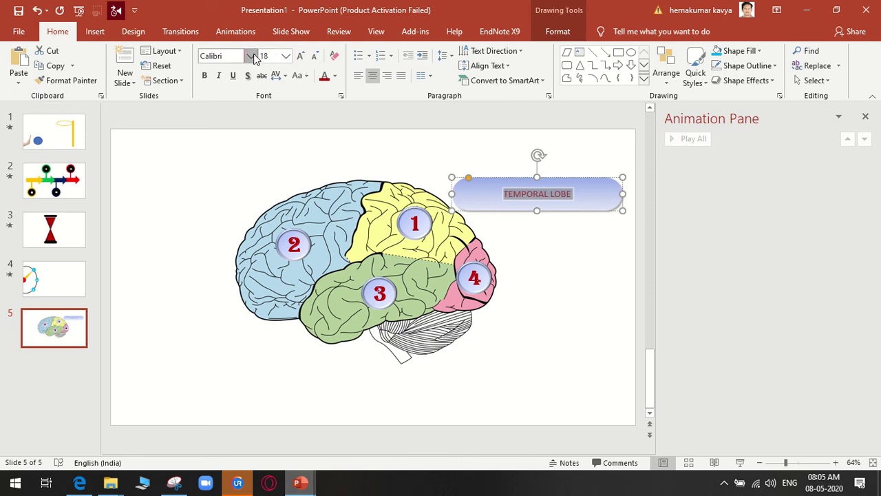
click(269, 134)
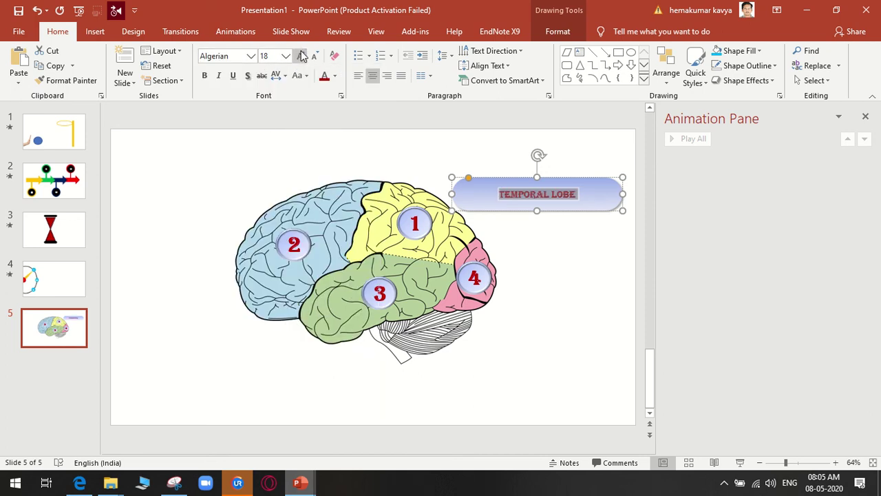
click(286, 56)
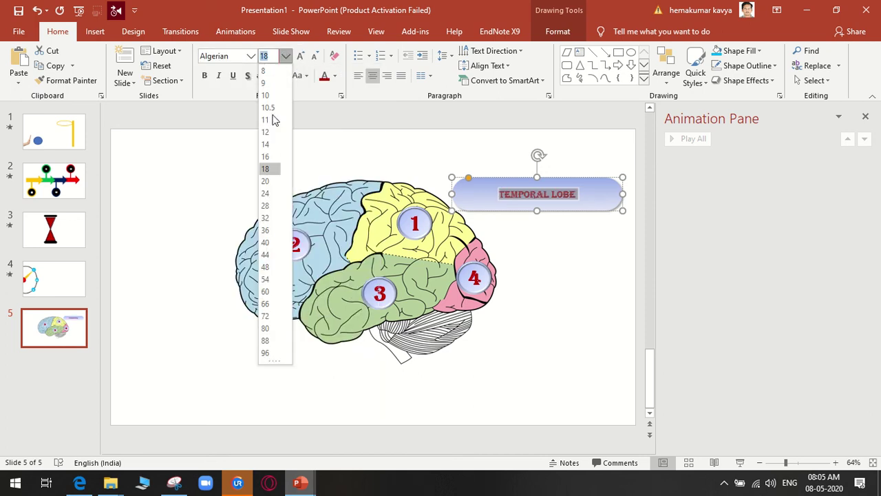
click(271, 238)
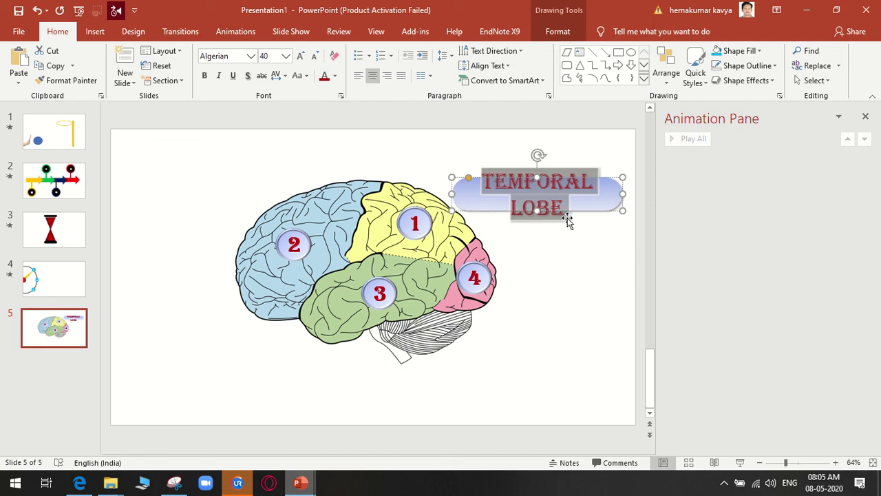
click(315, 56)
click(315, 56)
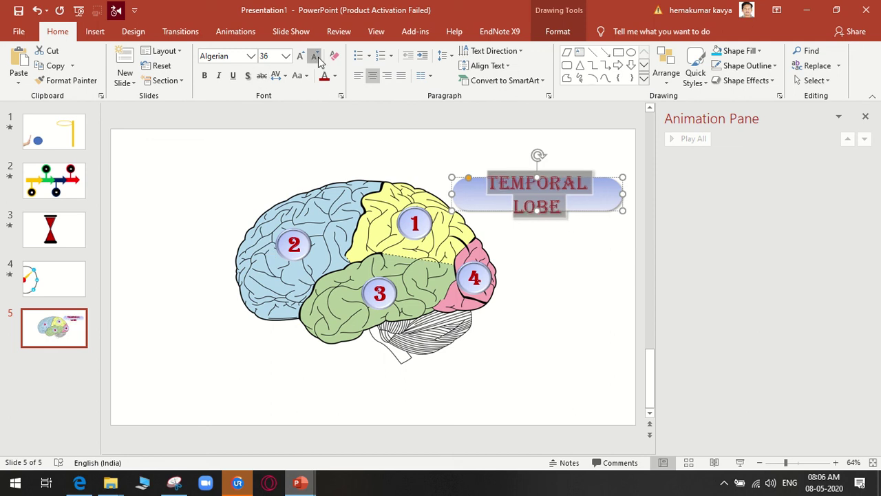
click(551, 298)
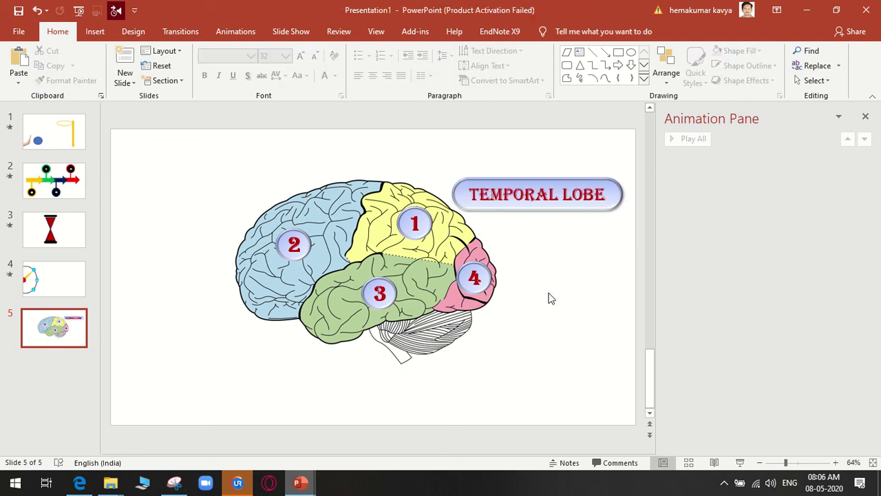
Duplicate the TEMPORAL LOBE label below the brain's right side and shift the brain slightly left
click(570, 211)
drag(570, 211, 582, 363)
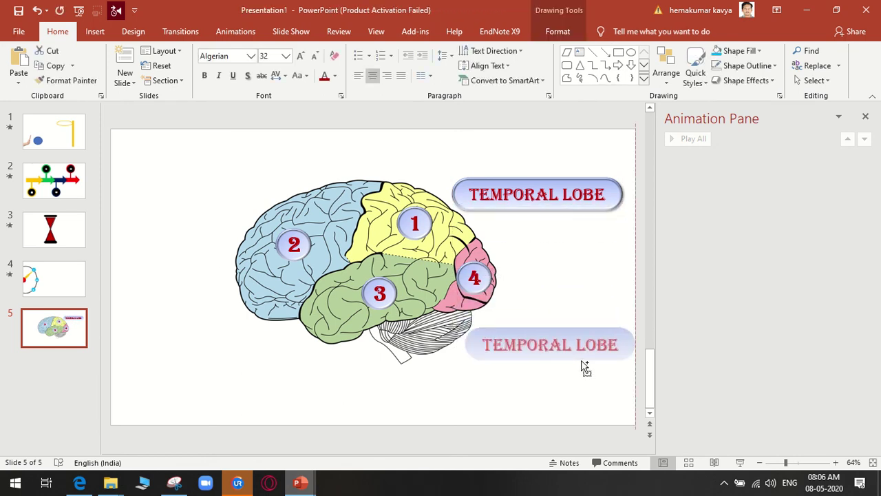
drag(583, 367, 590, 355)
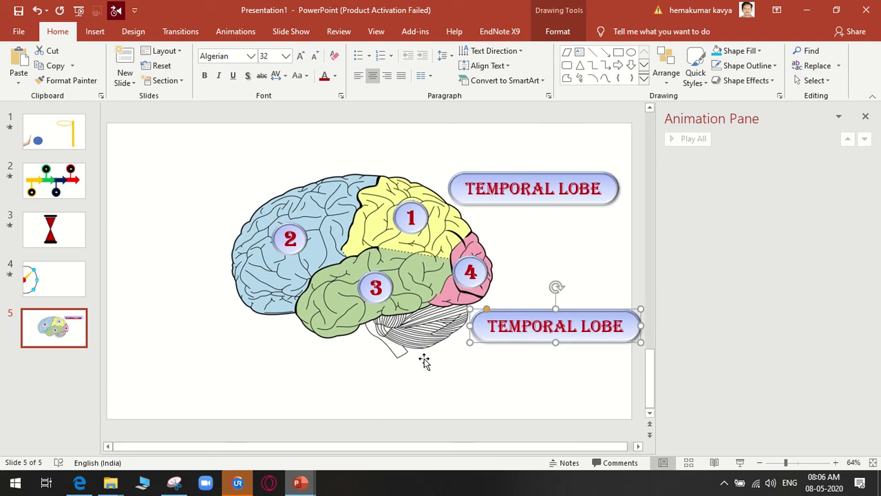
drag(355, 314, 339, 319)
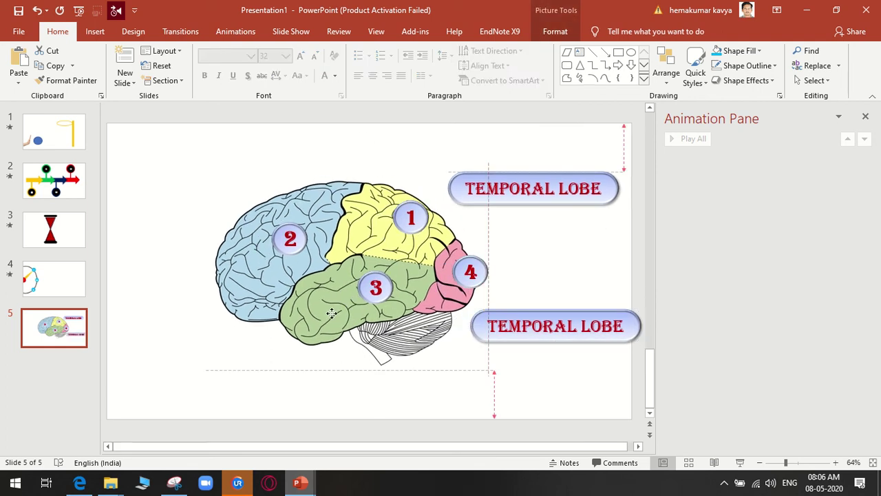
click(297, 246)
Reposition circles 1–4 within their blue, yellow, green and pink lobes
drag(303, 249, 281, 262)
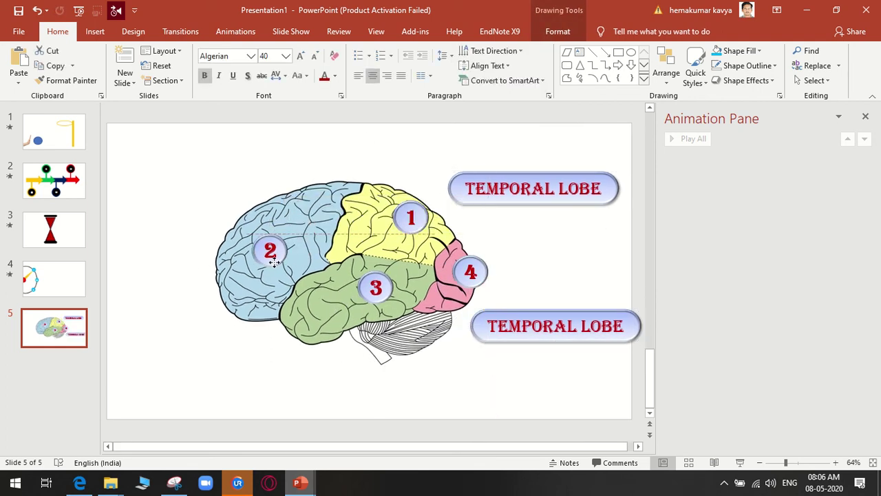
mouse_move(413, 232)
mouse_down()
mouse_move(380, 243)
mouse_move(391, 243)
mouse_up()
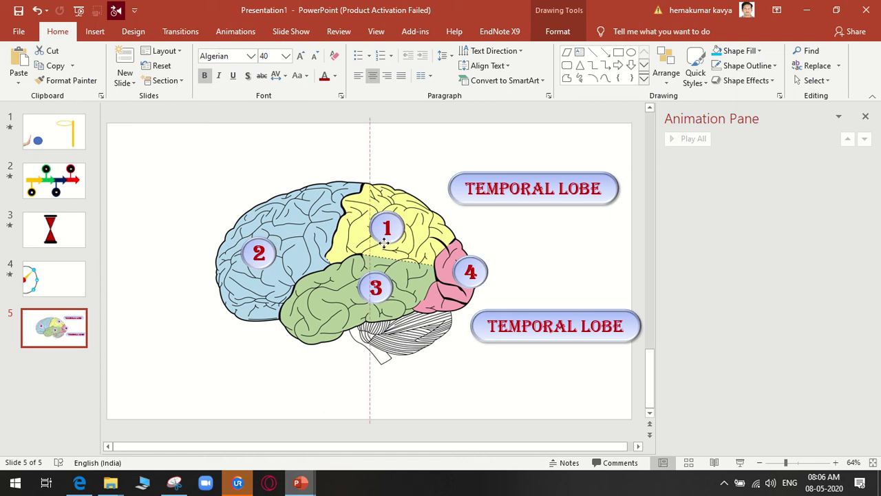
click(370, 292)
drag(368, 301, 344, 302)
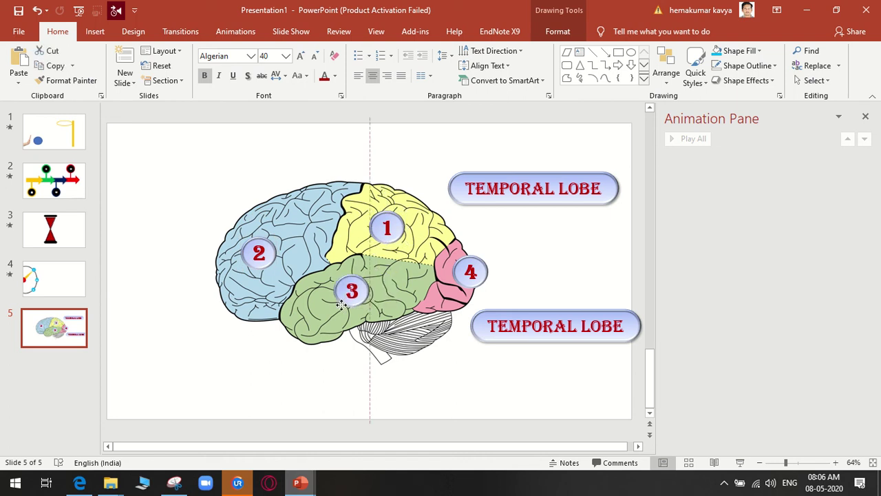
drag(456, 282, 444, 285)
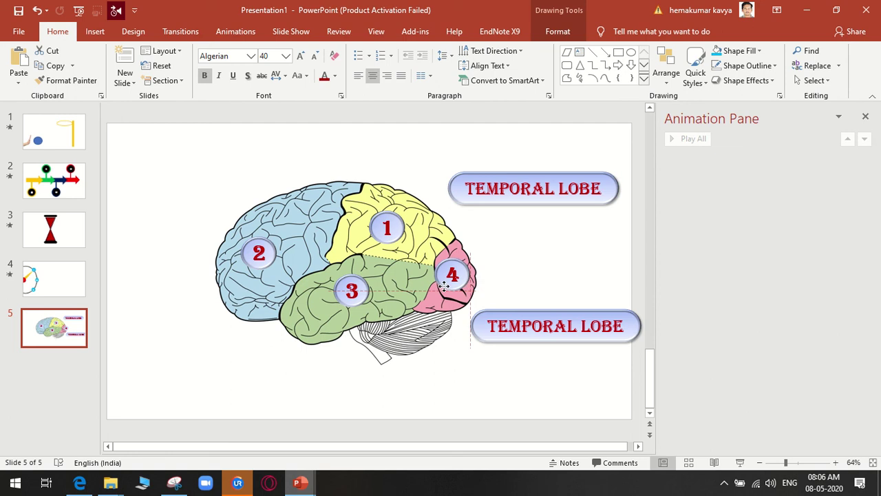
Select all four numbered circles plus the brain picture and group them
shift+click(365, 301)
shift+click(394, 232)
shift+click(258, 254)
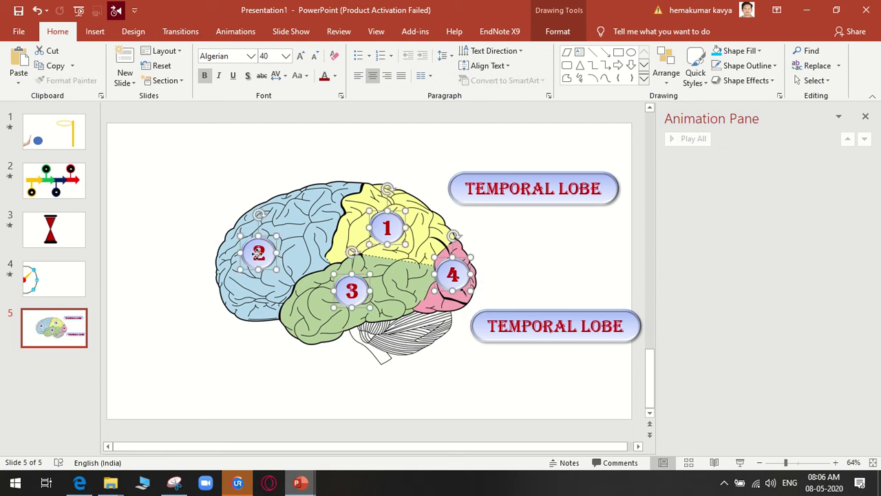
shift+click(329, 252)
right_click(328, 245)
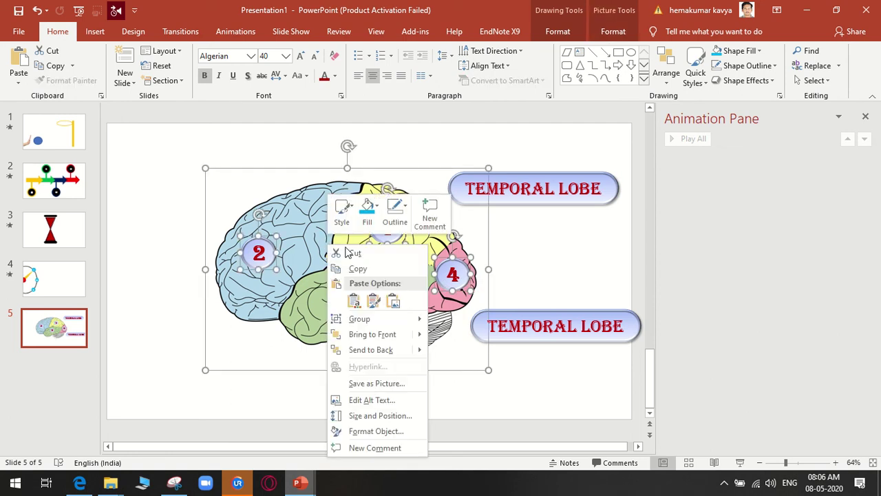
mouse_move(359, 319)
click(441, 319)
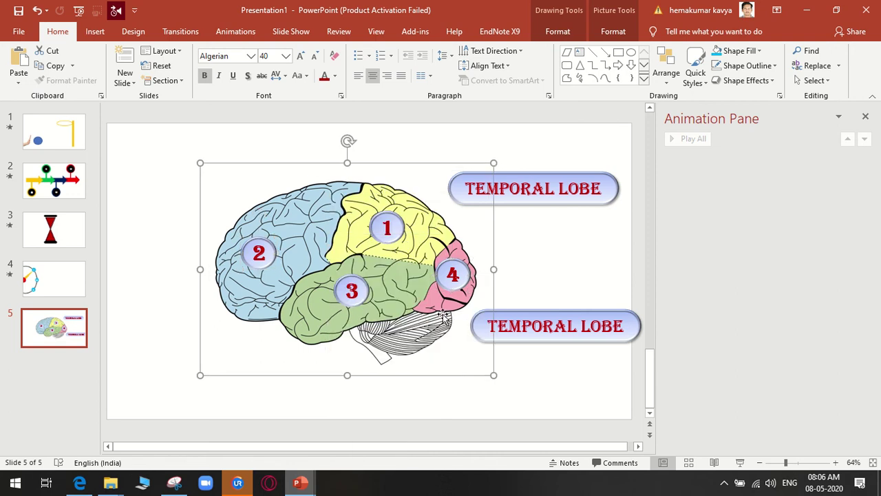
Shift the brain group, place label copies at lower-left and top-left, and type FRONTAL in the top one
drag(402, 320, 396, 325)
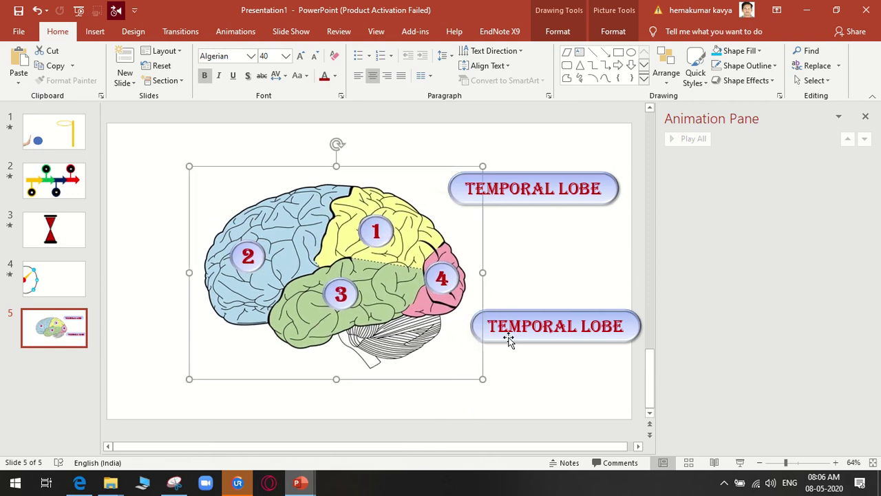
mouse_move(525, 345)
mouse_down()
mouse_move(424, 392)
mouse_move(174, 380)
mouse_up()
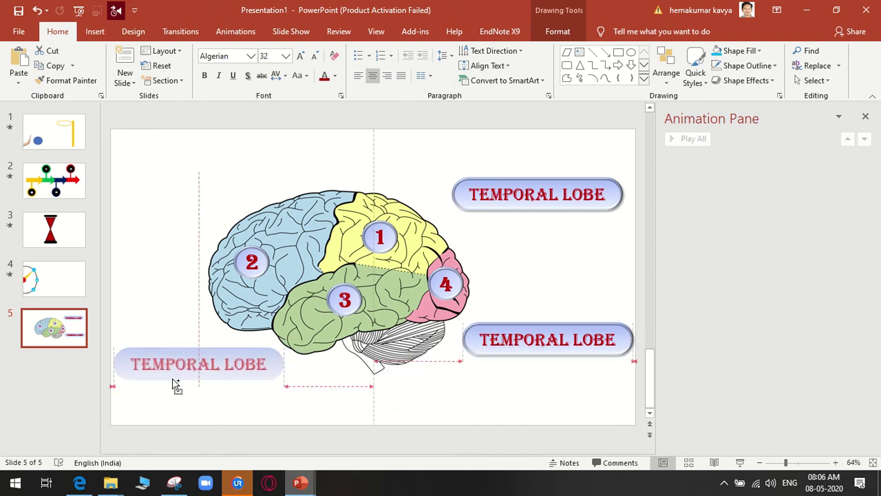
drag(173, 381, 174, 381)
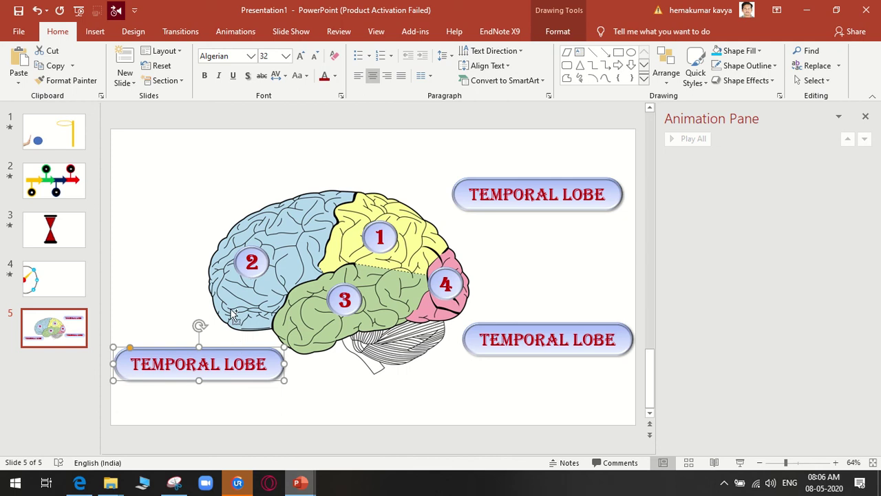
mouse_move(242, 352)
mouse_down()
mouse_move(246, 167)
mouse_move(130, 177)
mouse_up()
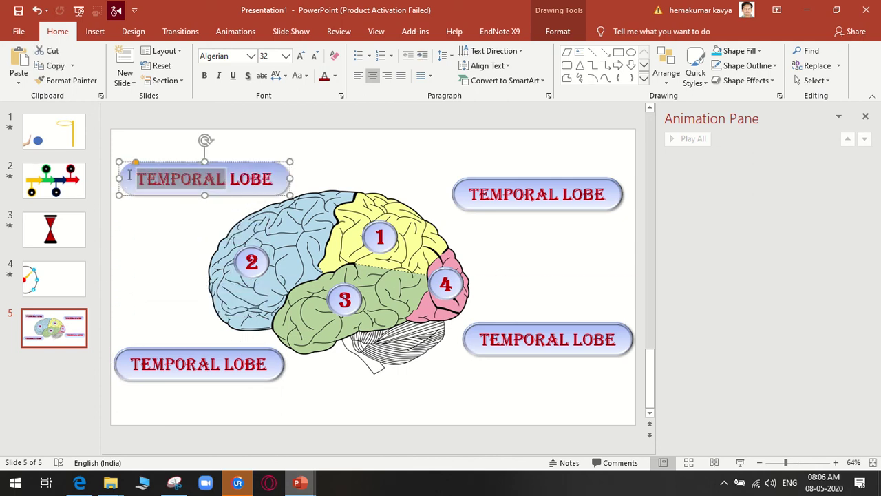
text(FRO)
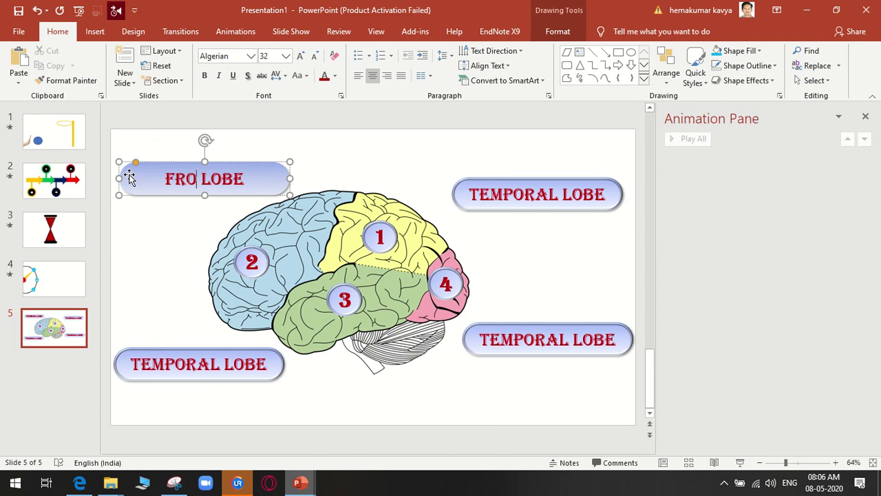
text(NTAL)
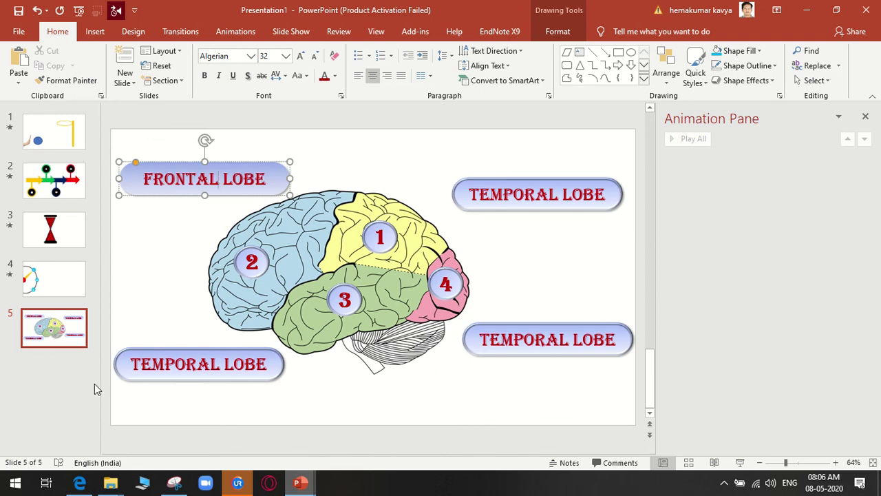
Rename the bottom-left label to PARIETAL LOBE, correcting the typo
drag(224, 367, 129, 369)
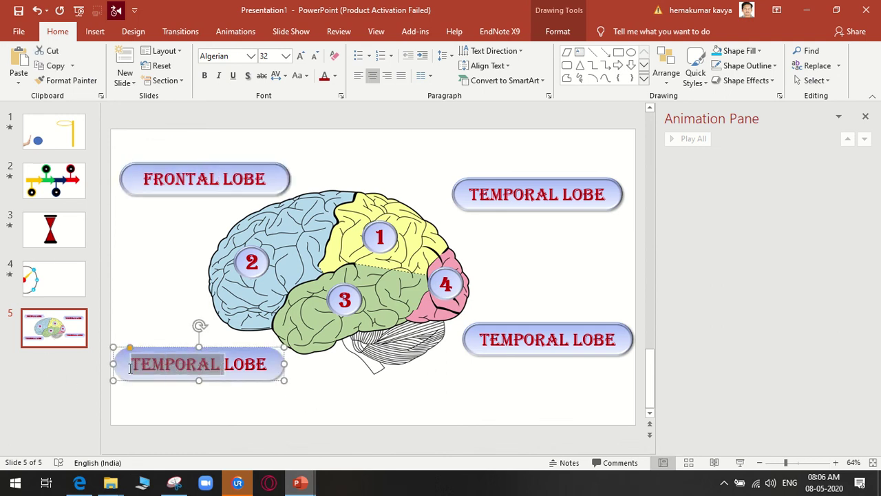
text(PAR)
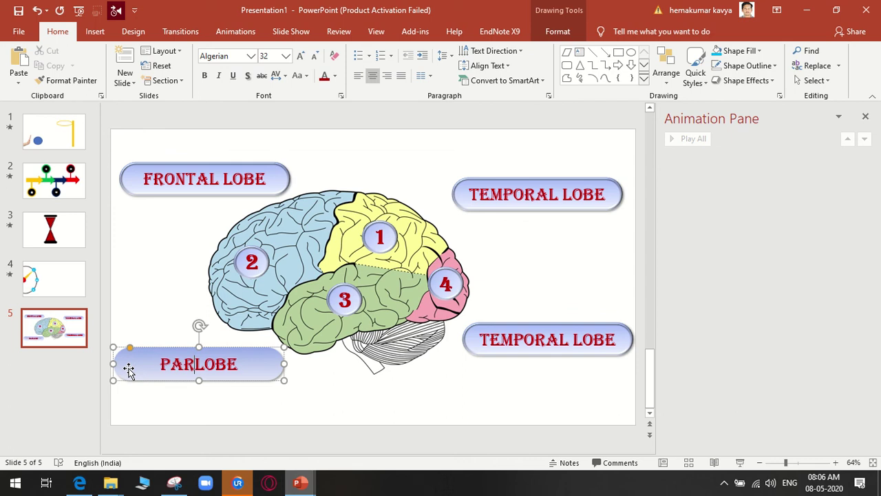
text(IETAK)
key(BackSpace)
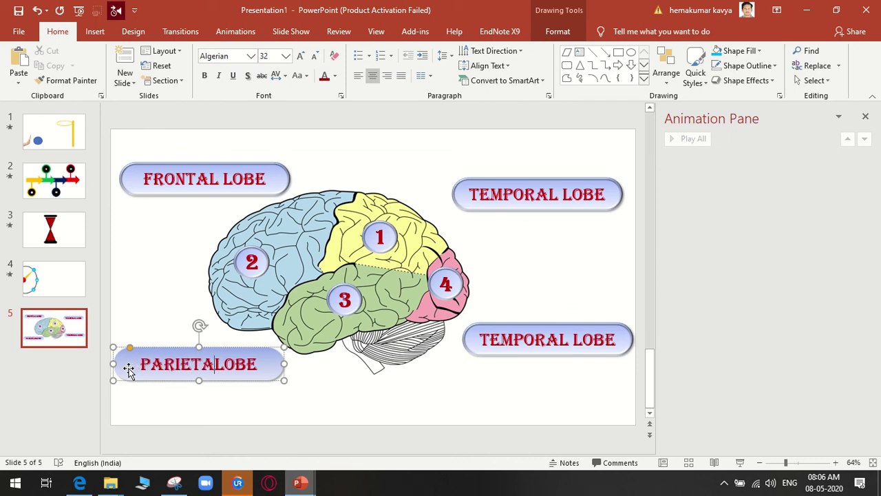
text(L)
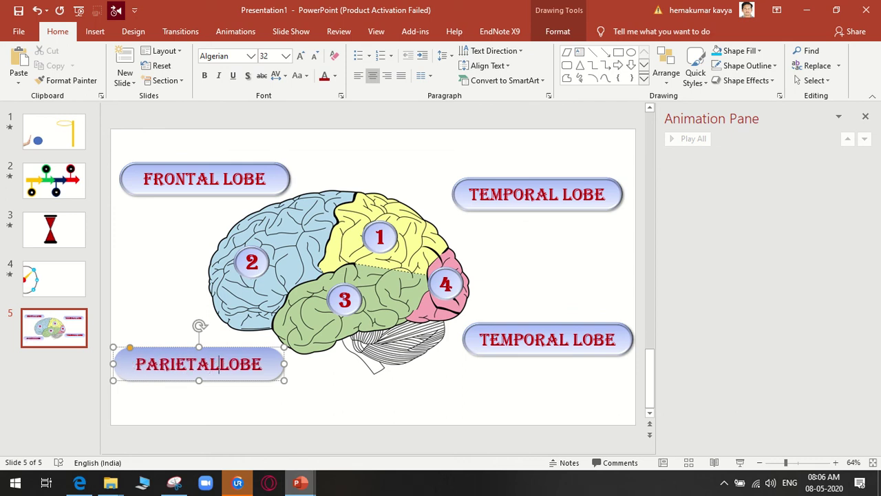
Change the bottom-right label to OCCIPTAL LOBE, removing the stray T and duplicate L
click(523, 338)
drag(563, 342, 490, 342)
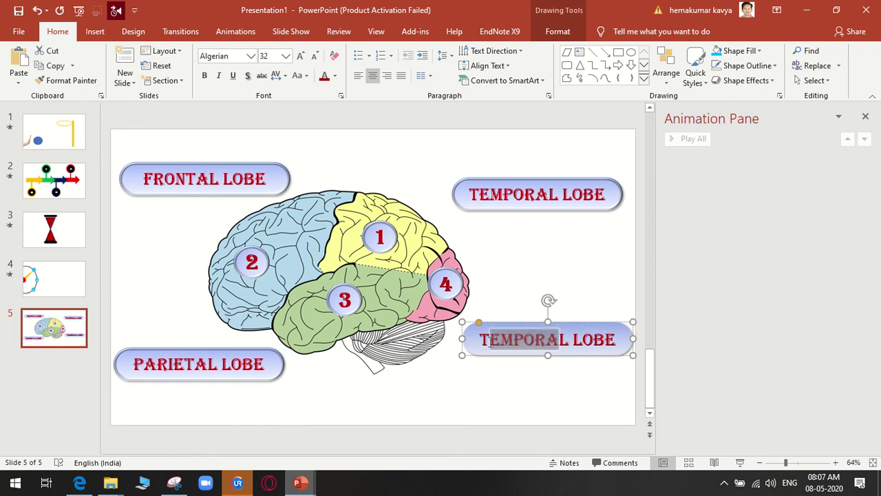
key(BackSpace)
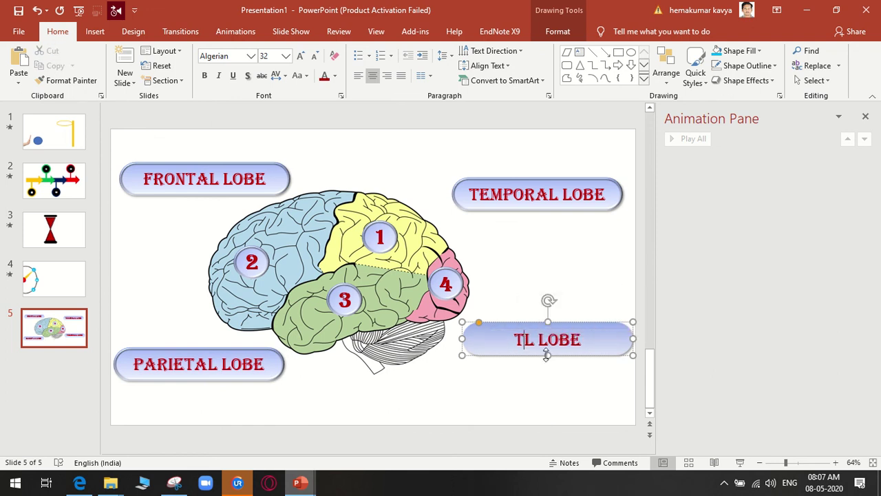
text(OCC)
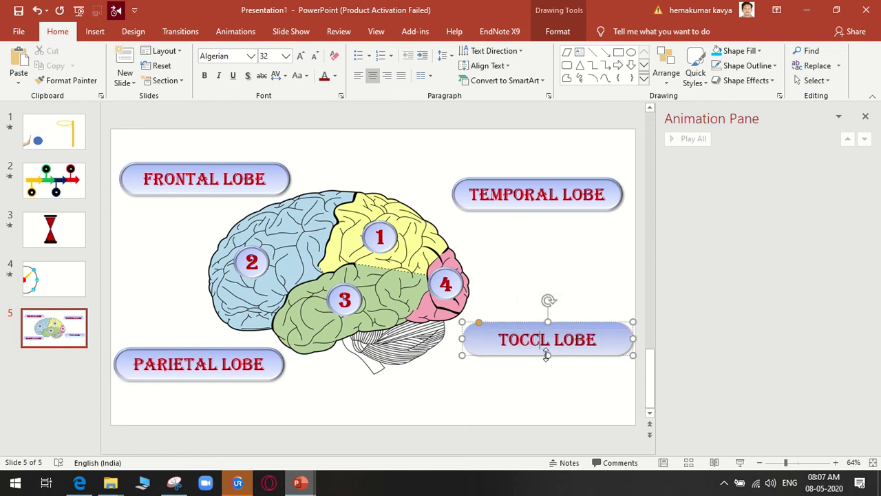
text(IPTAL)
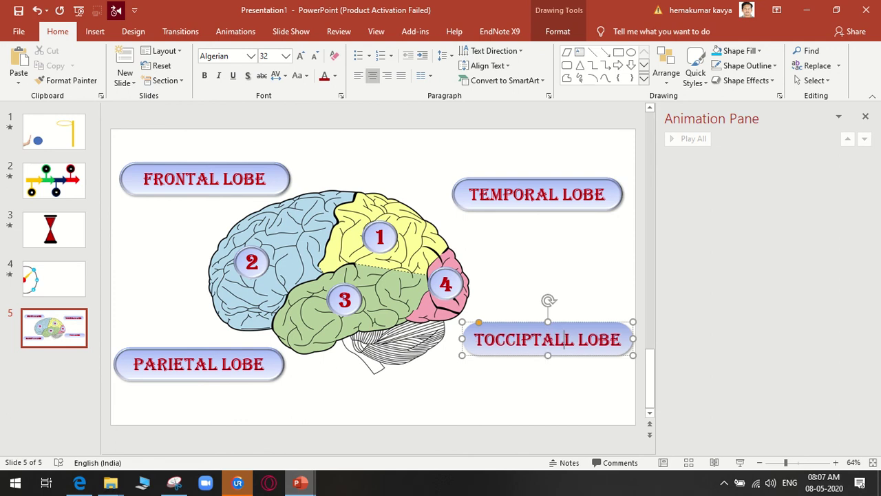
click(486, 342)
key(BackSpace)
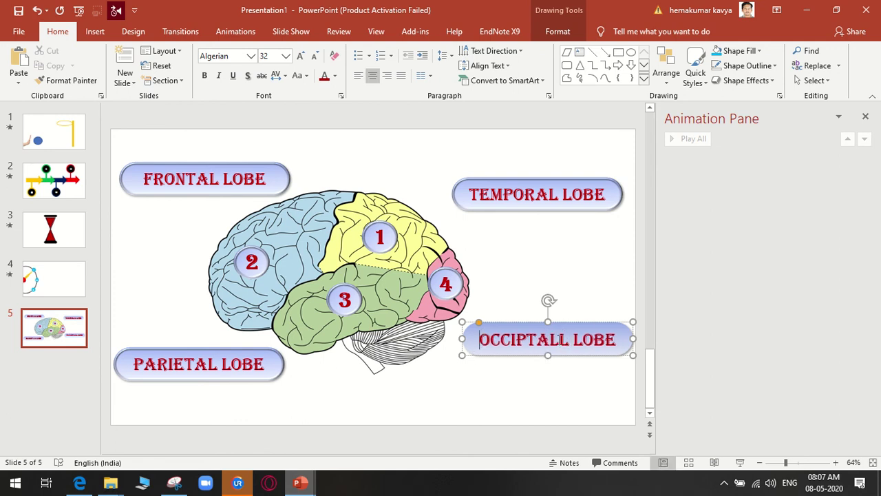
key(BackSpace)
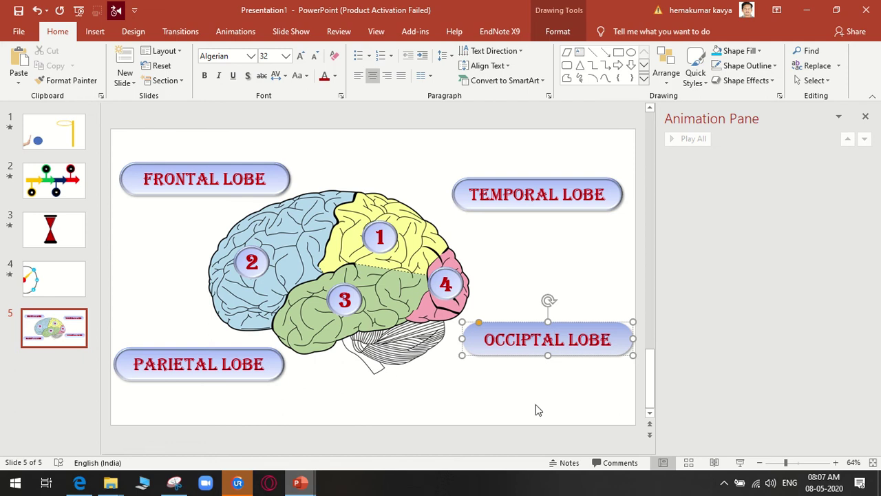
click(536, 405)
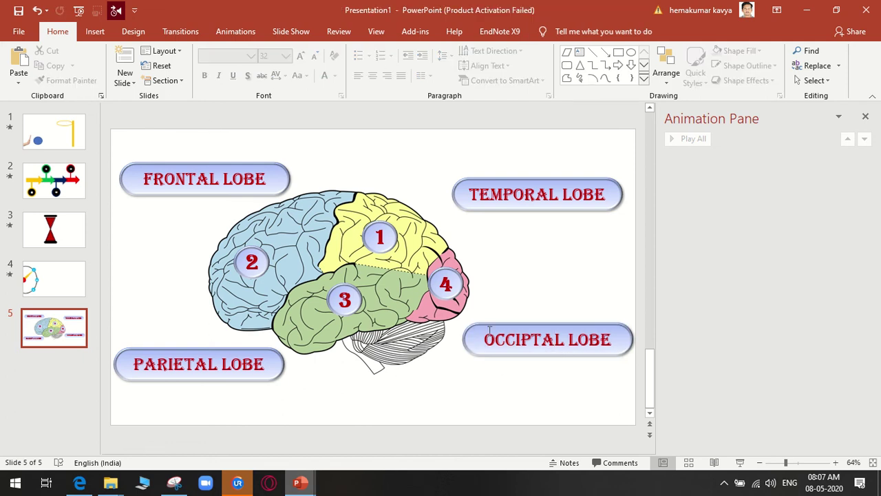
Nudge the TEMPORAL LOBE label, open the Selection Pane, and rename circle 1's oval to 1
drag(475, 220, 485, 218)
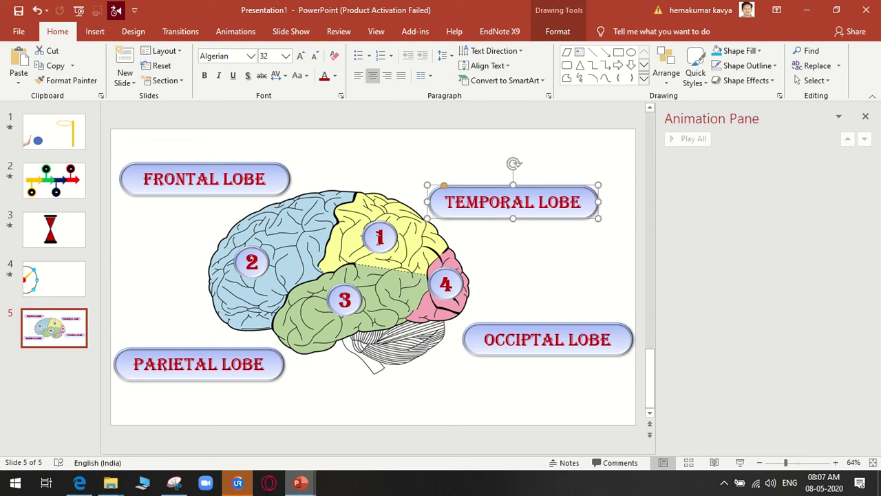
click(383, 254)
click(384, 237)
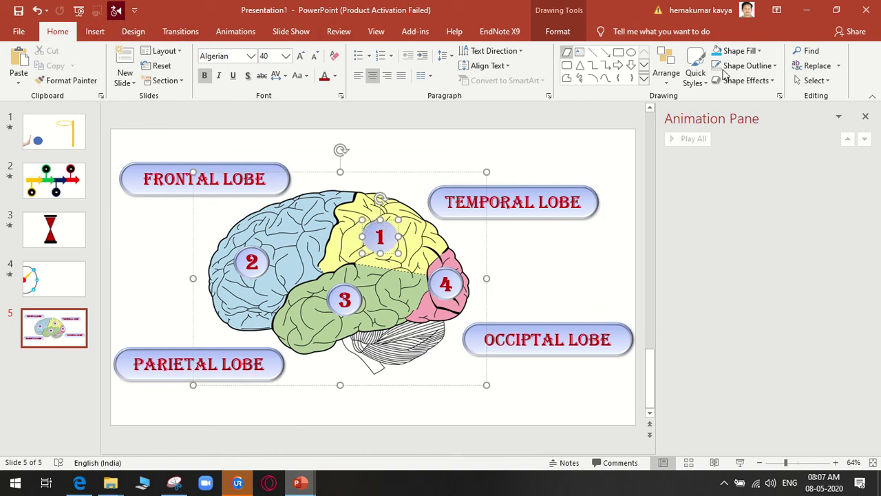
click(828, 82)
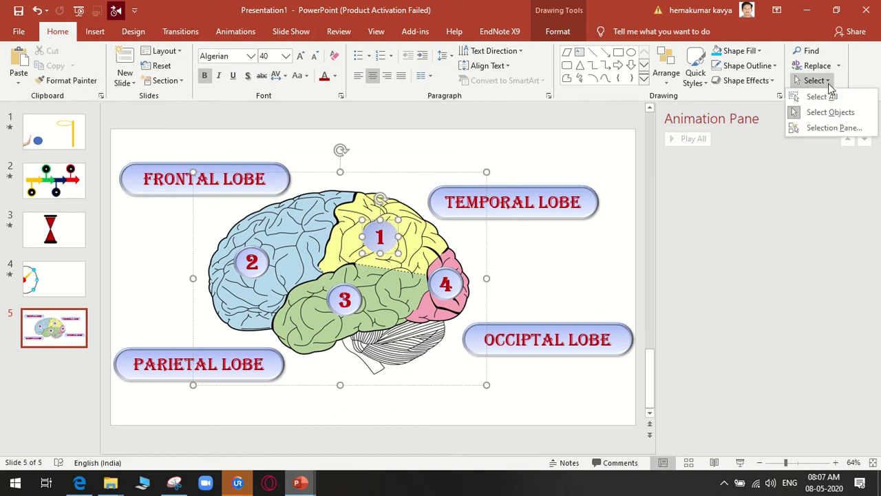
click(834, 127)
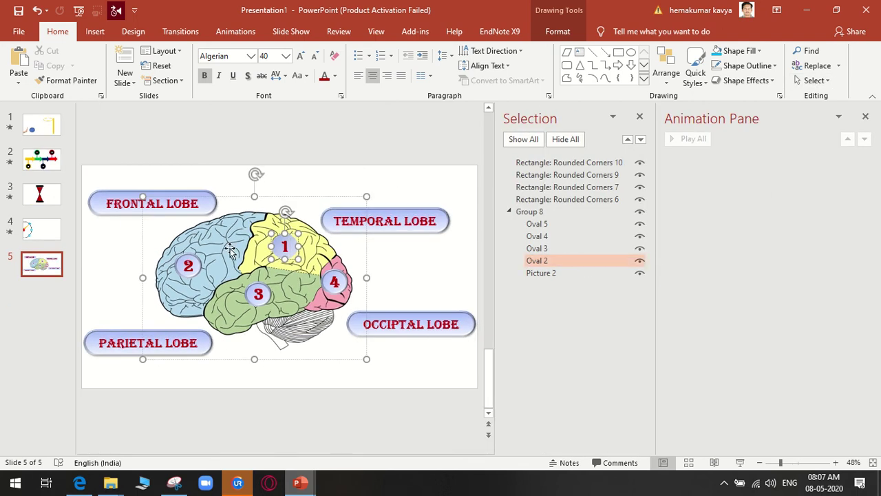
double_click(552, 261)
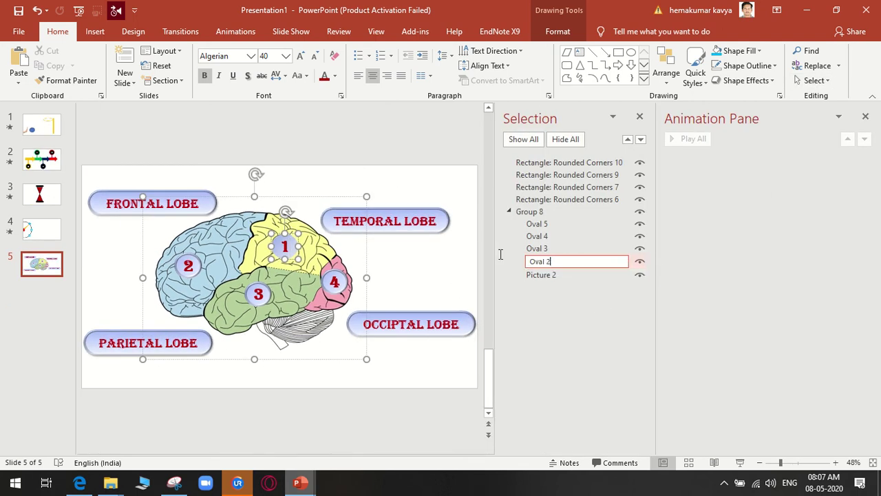
key(ctrl+a)
text(1)
click(266, 298)
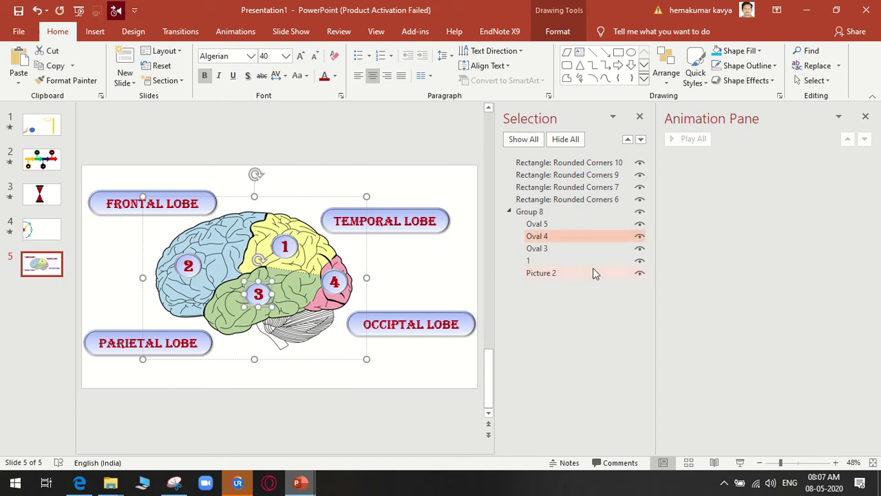
Rename the ovals for circles 3 and 4 (Oval 4, Oval 5) to 3 and 4
double_click(553, 234)
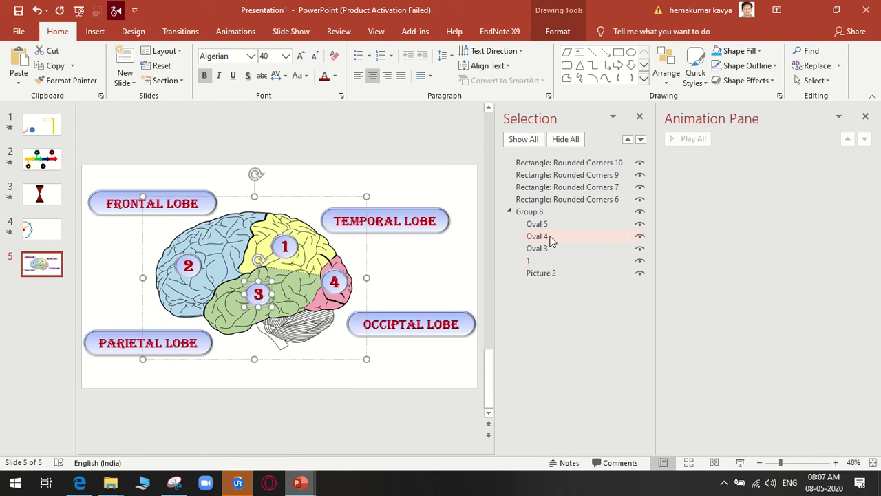
drag(552, 237, 509, 237)
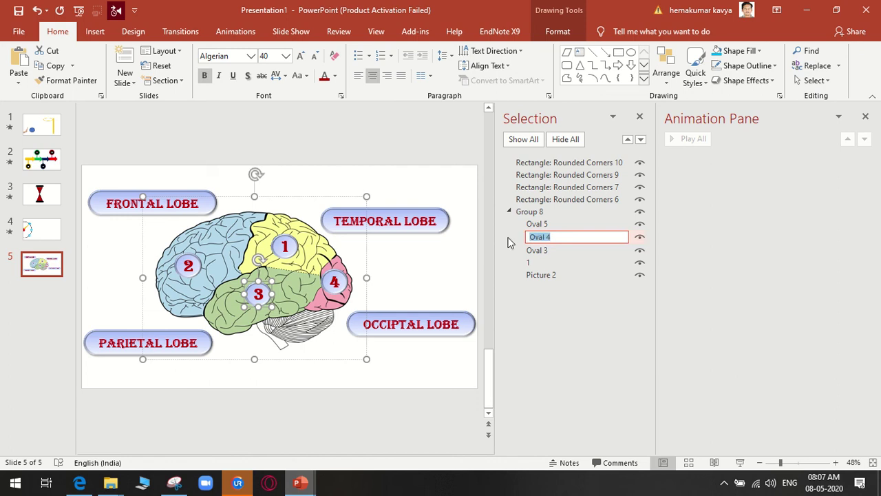
text(3)
click(339, 291)
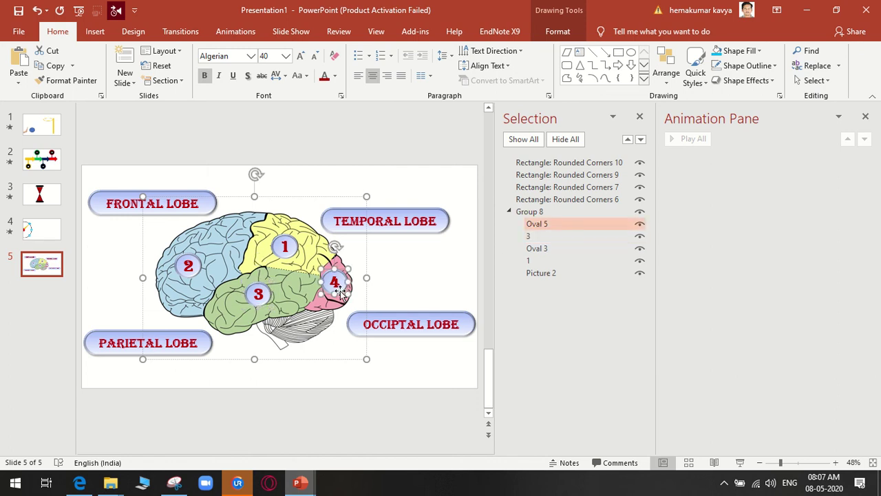
click(552, 230)
drag(554, 224, 505, 222)
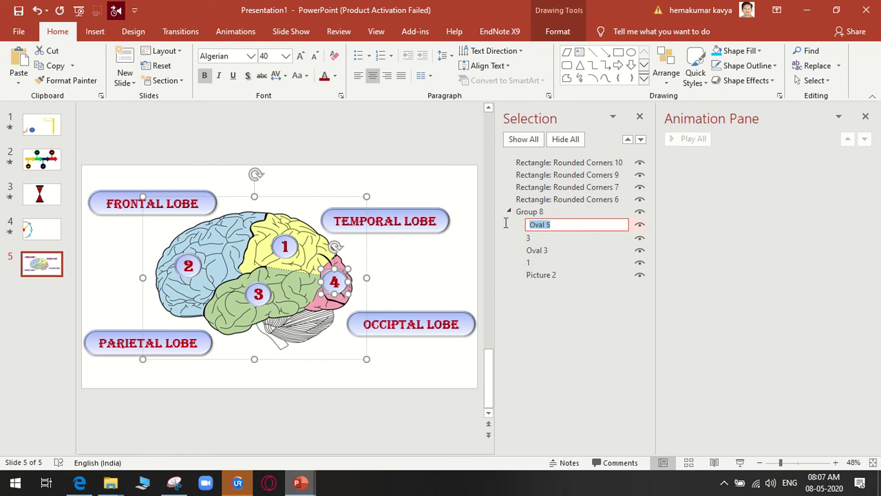
text(4)
Rename circle 2's oval to 2 and close the Selection Pane
click(188, 274)
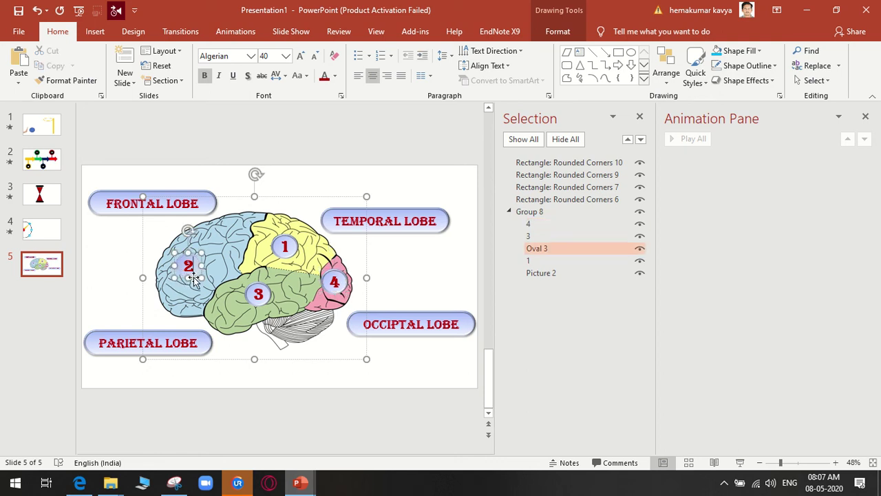
click(559, 254)
text(2)
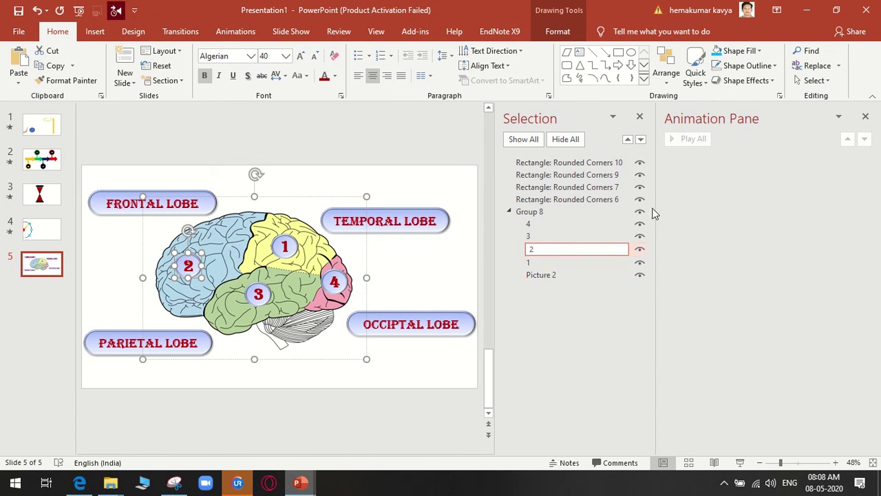
key(Return)
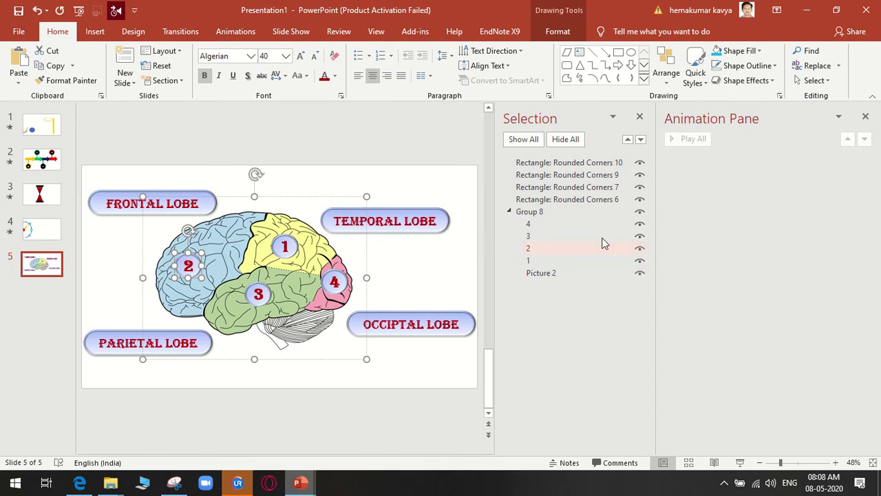
click(640, 117)
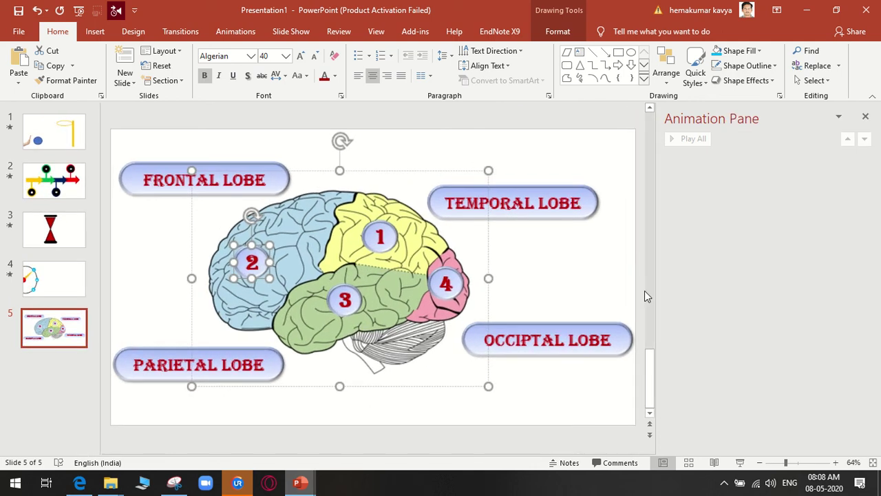
Apply a Wipe entrance from the left to the TEMPORAL LOBE label
click(551, 290)
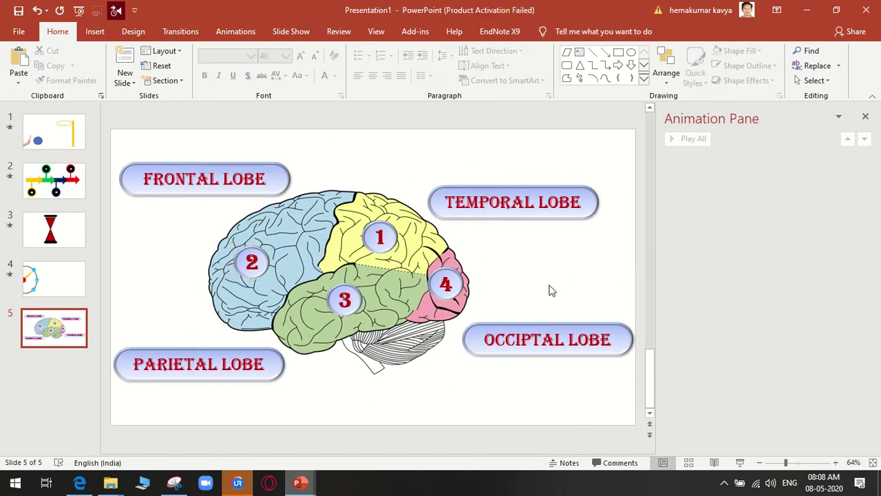
click(527, 190)
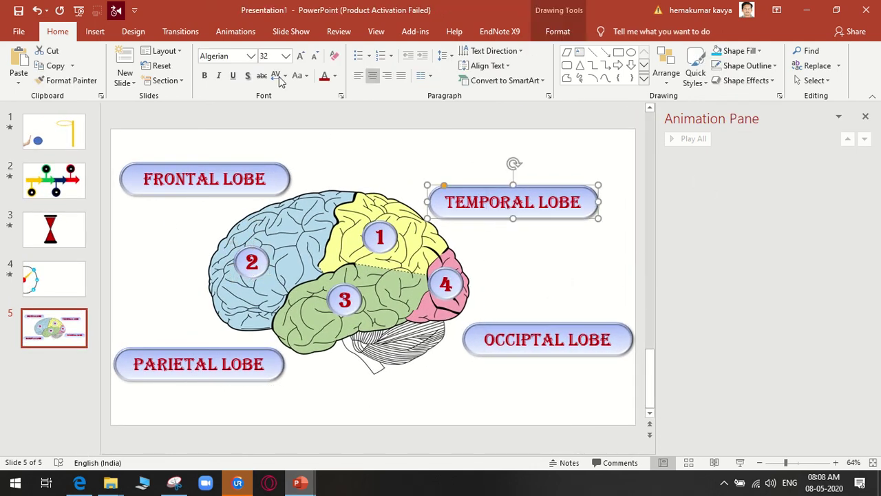
click(222, 33)
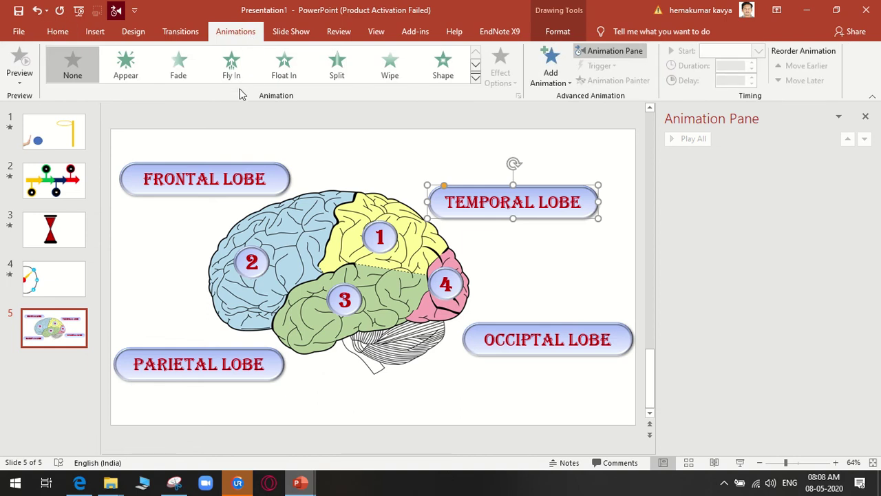
click(390, 69)
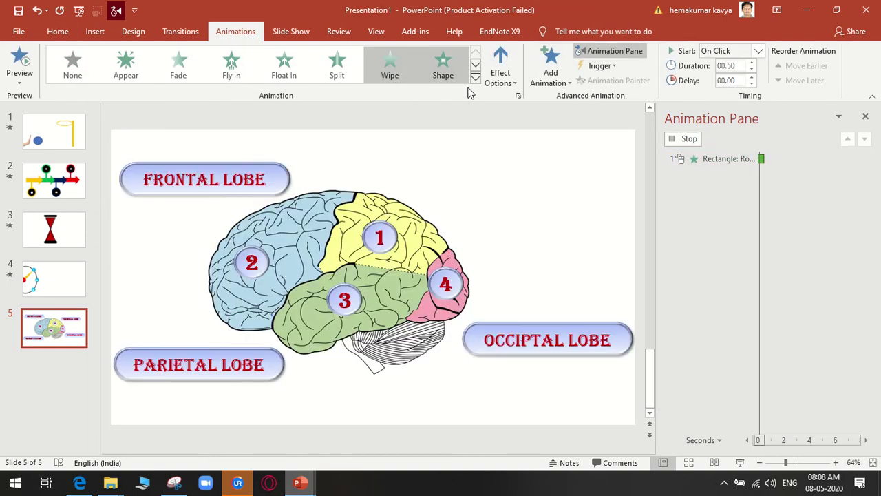
click(502, 88)
click(523, 147)
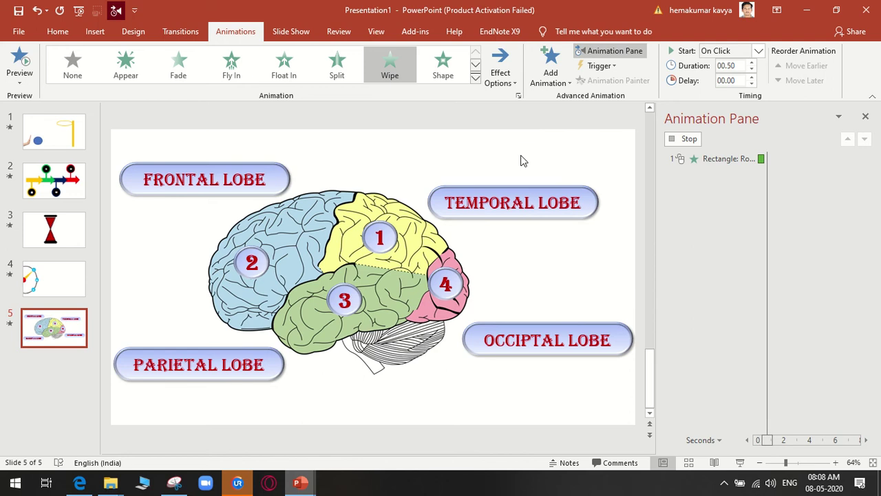
Inspect the Wipe's Timing trigger options, browsing to Group 8, then cancel without changes
click(864, 159)
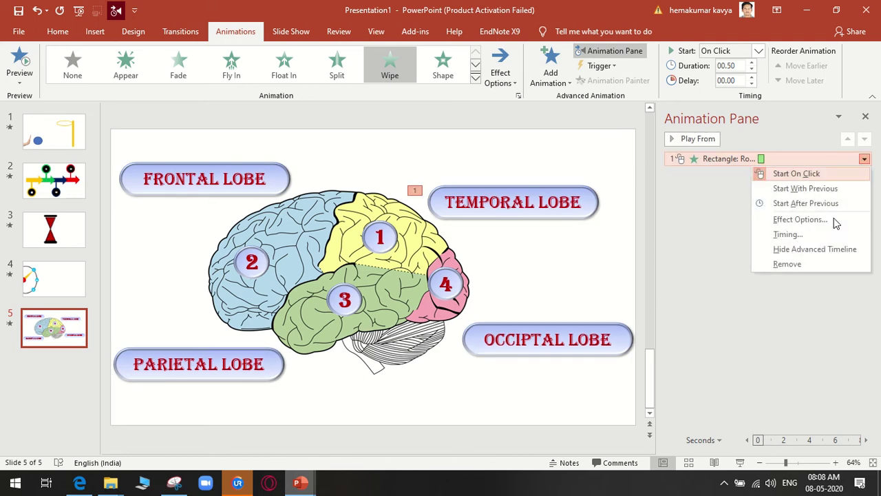
click(811, 221)
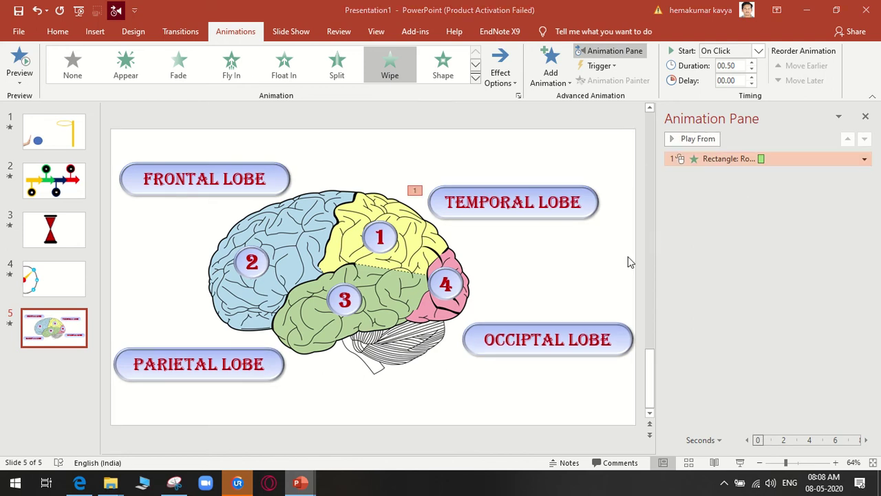
click(265, 251)
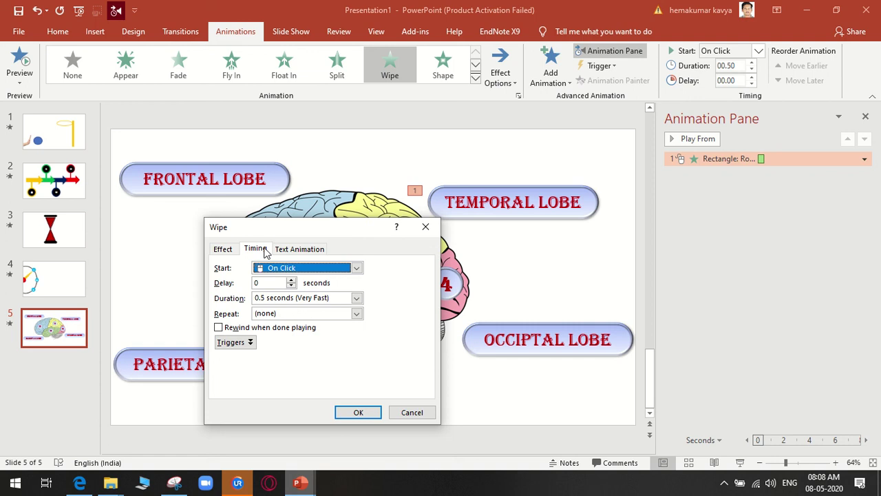
click(240, 346)
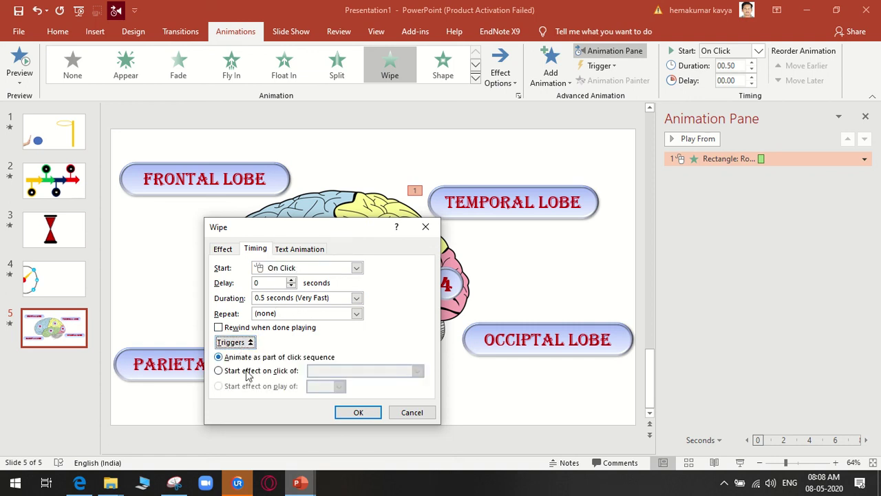
click(247, 372)
click(417, 372)
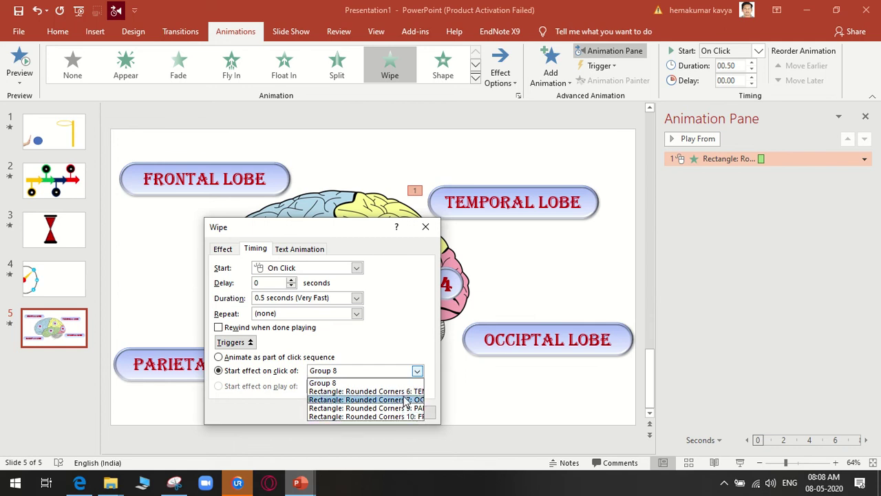
key(Up)
key(Down)
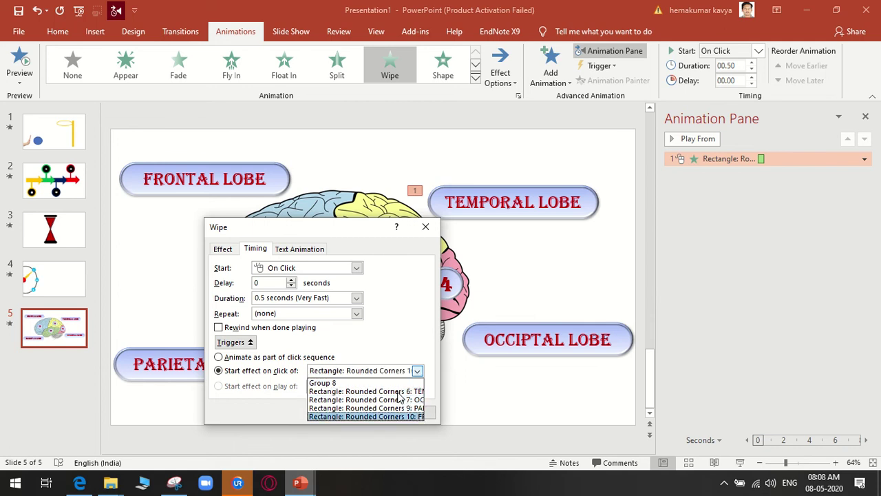
key(Up)
key(Up)
key(Up)
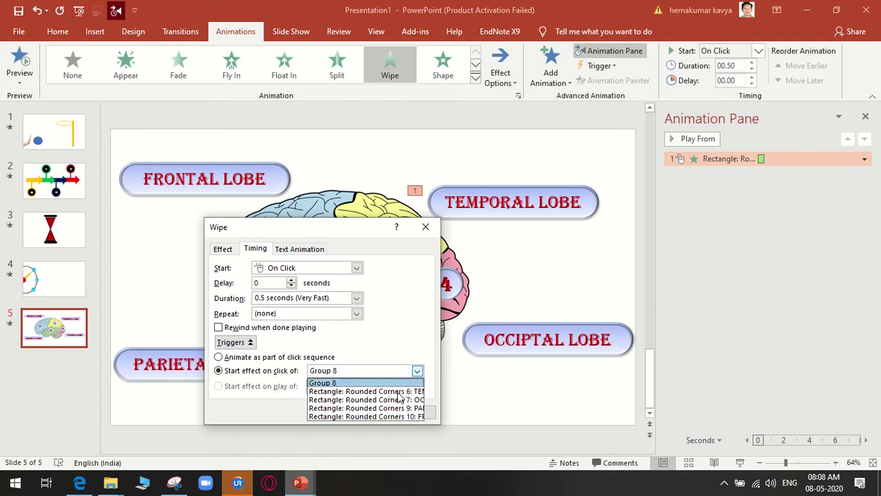
key(Return)
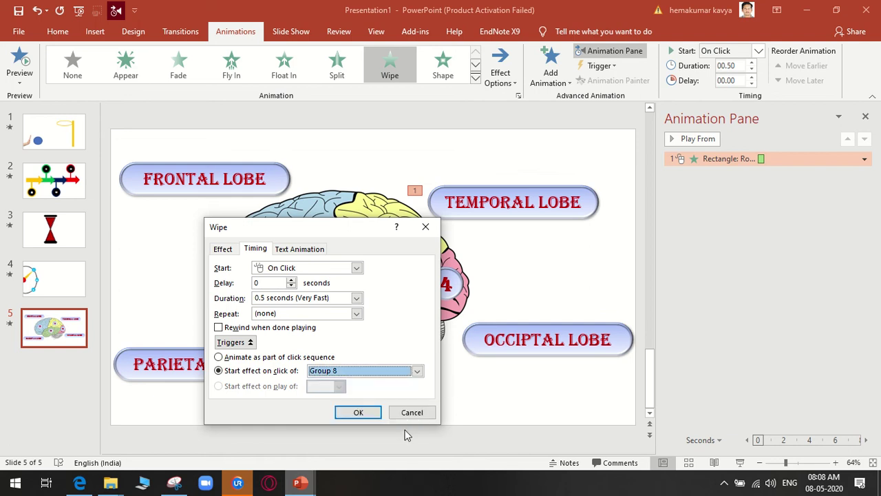
click(412, 411)
click(389, 322)
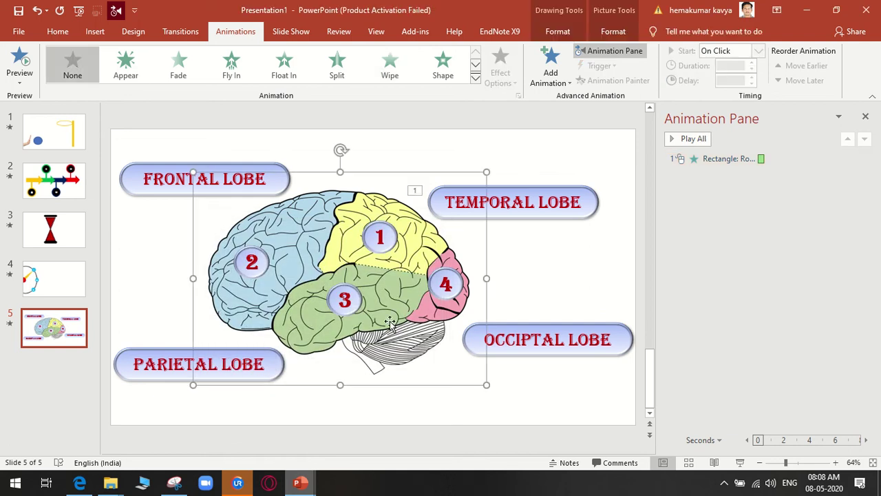
Ungroup the brain picture from its numbered circles
right_click(390, 323)
mouse_move(423, 183)
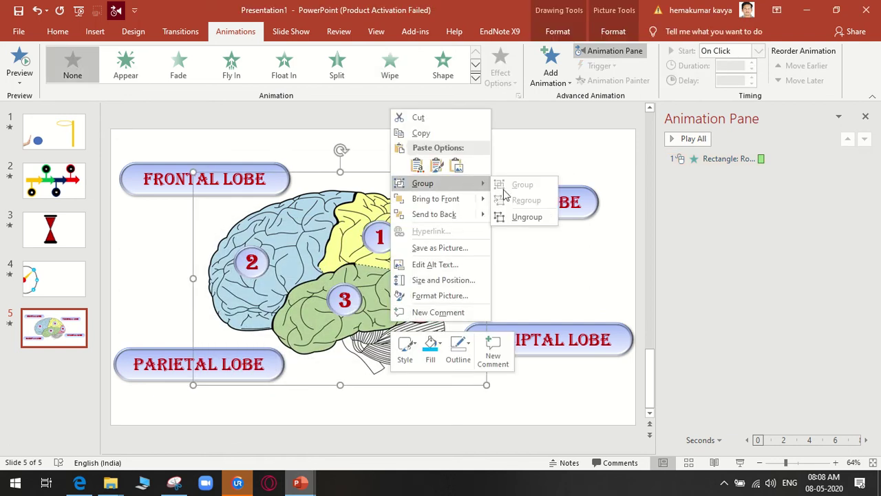
click(526, 217)
click(552, 296)
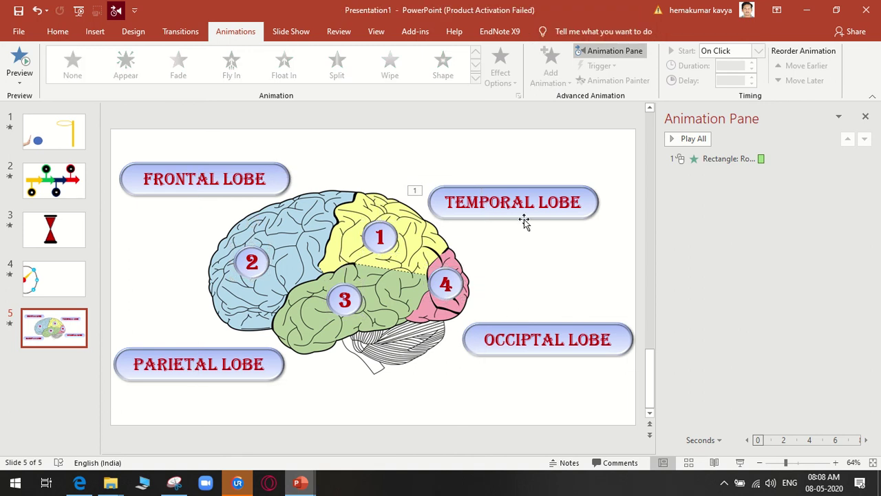
click(524, 219)
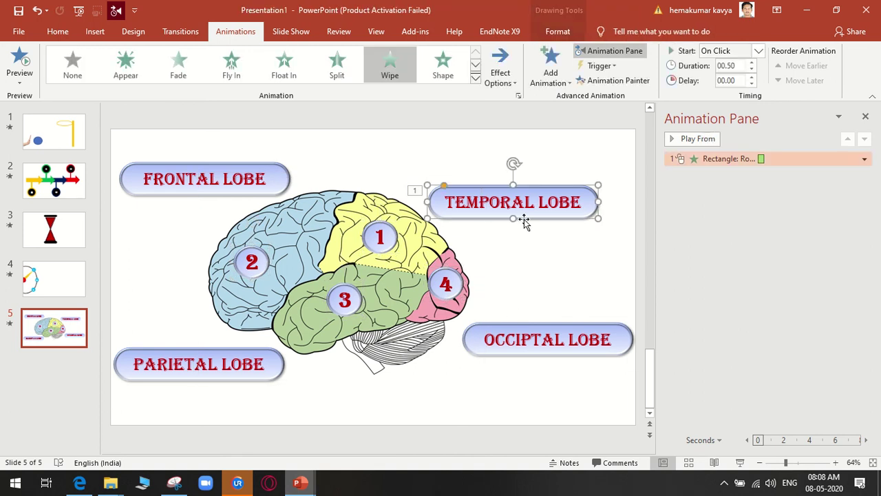
Set the TEMPORAL LOBE Wipe to start on click of '1: 1' in Timing triggers
click(865, 161)
click(799, 219)
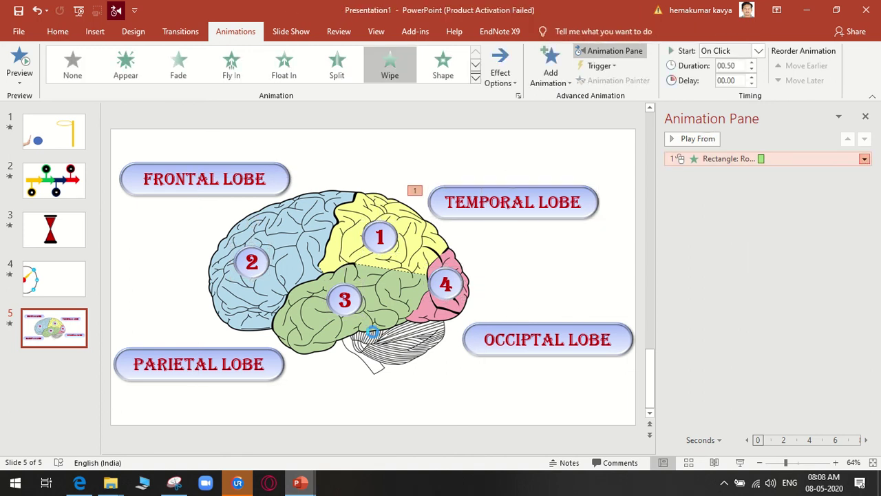
click(255, 250)
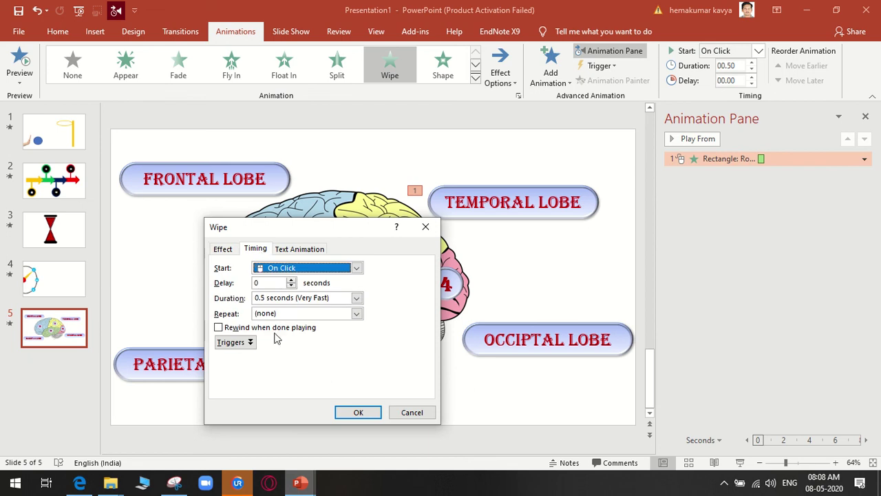
click(240, 344)
click(249, 376)
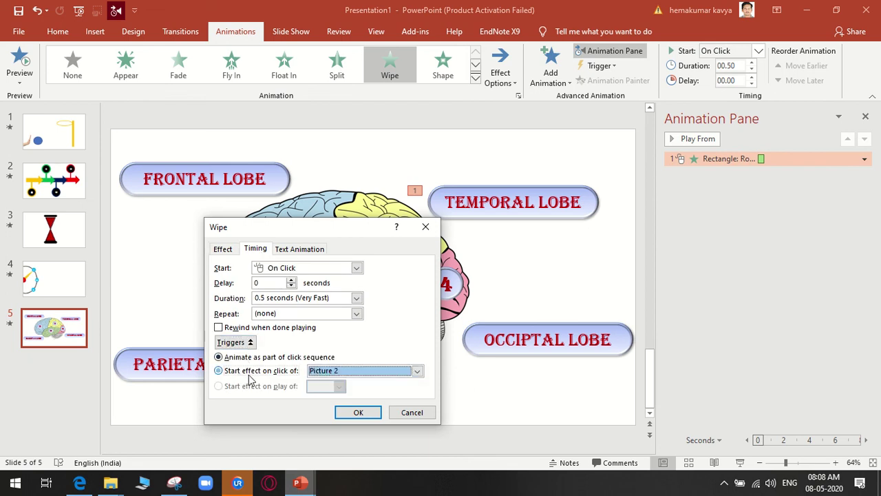
click(417, 371)
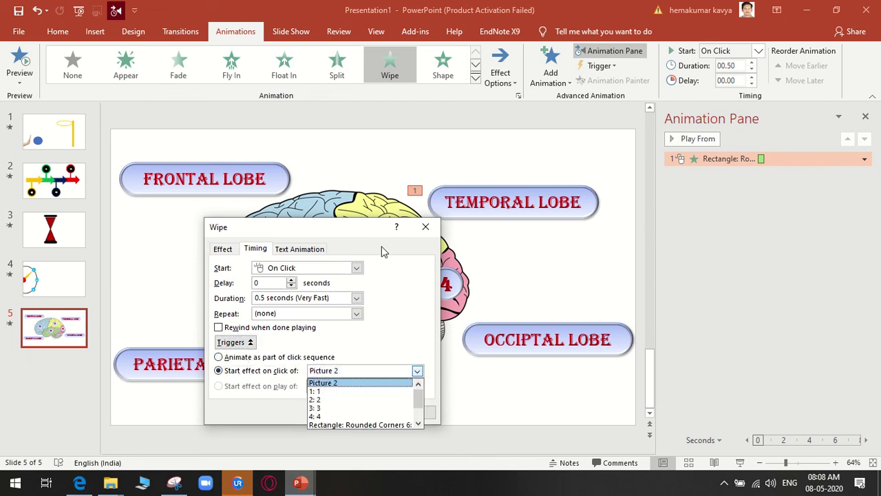
click(368, 230)
drag(282, 234, 260, 209)
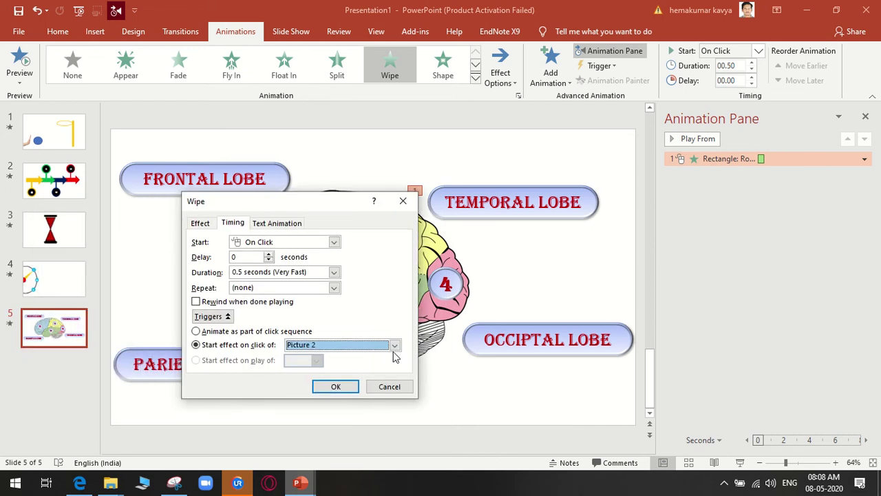
click(394, 345)
click(346, 367)
click(335, 386)
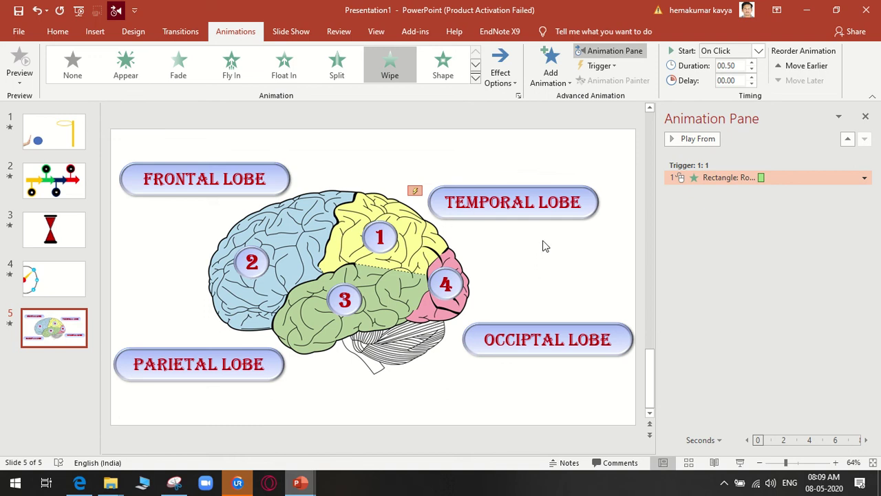
Add a second From Right Wipe to TEMPORAL LOBE and move it under Trigger: 1: 1
click(563, 218)
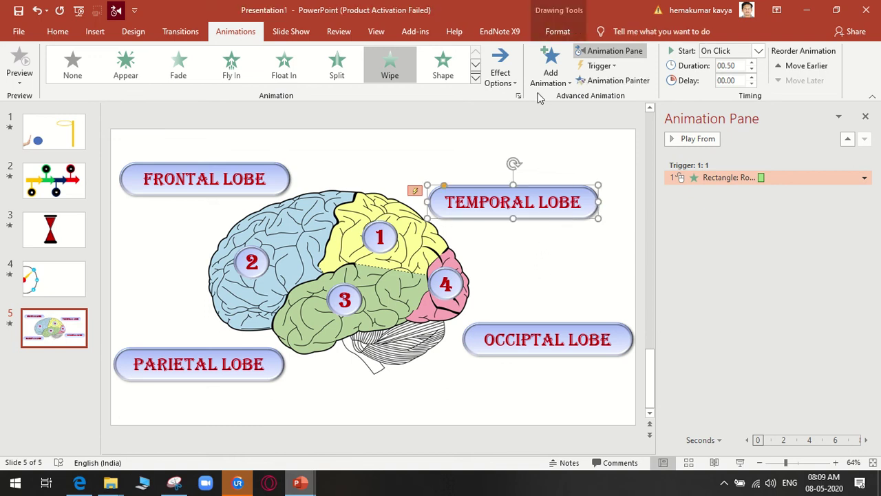
click(550, 75)
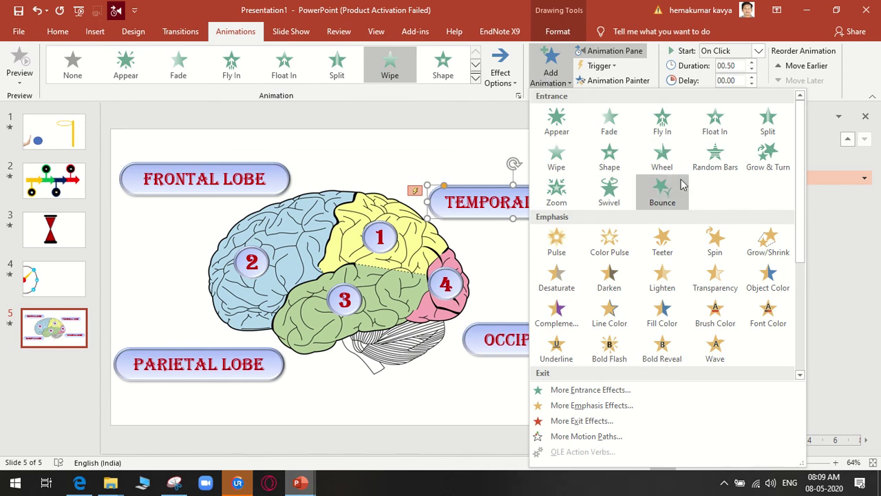
click(559, 166)
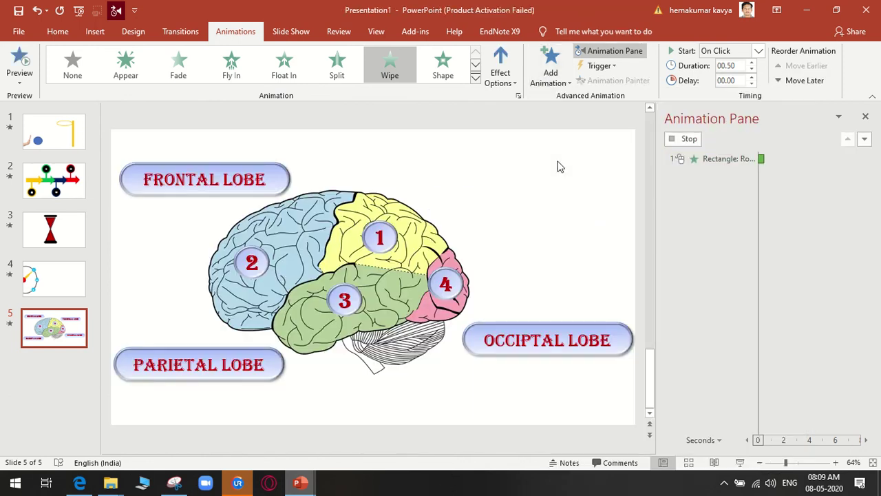
click(513, 84)
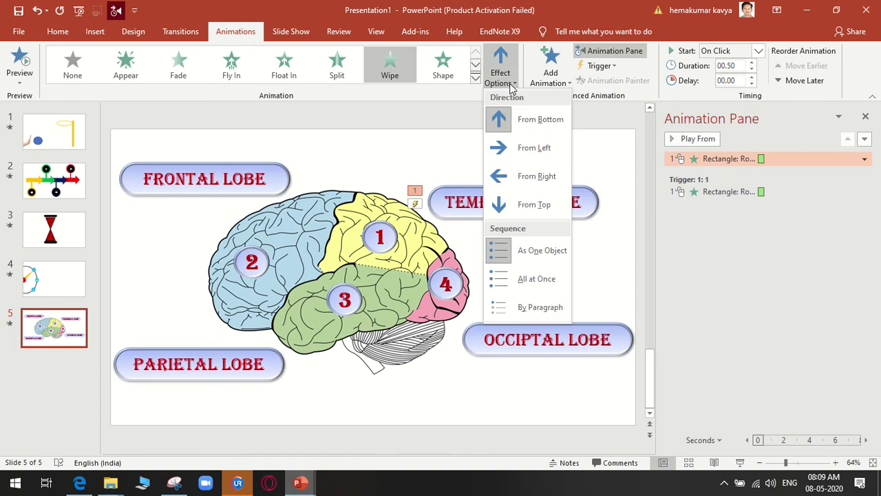
click(538, 177)
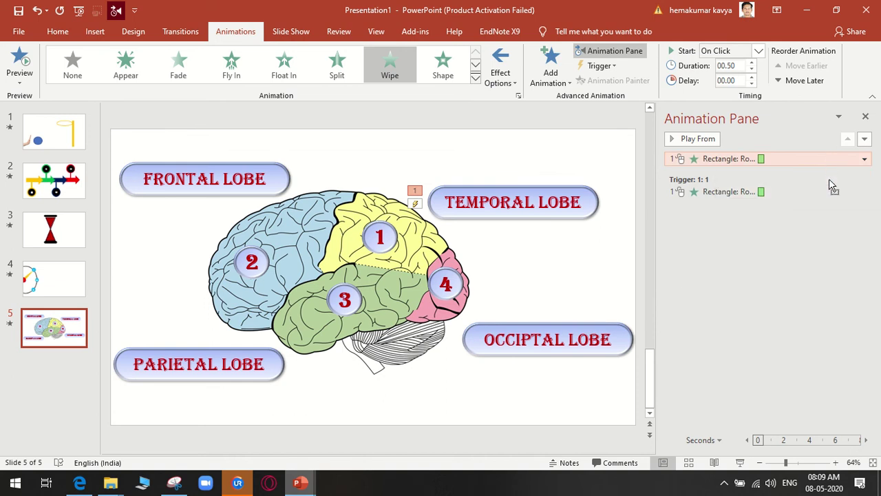
drag(829, 180, 830, 204)
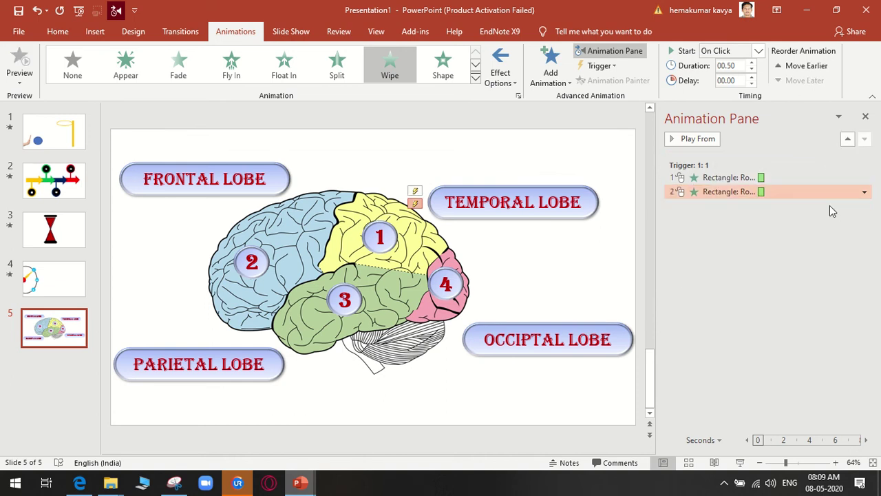
click(589, 278)
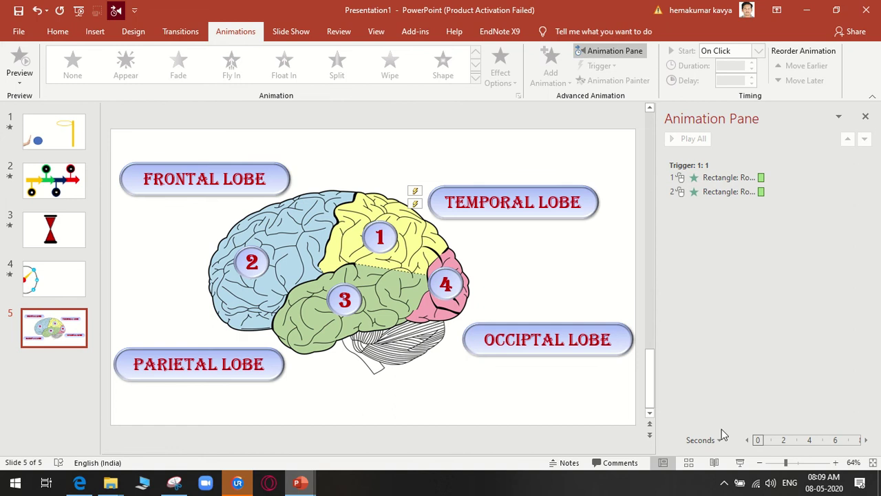
Test button 1's TEMPORAL LOBE wipe in the slide show, then exit
click(741, 463)
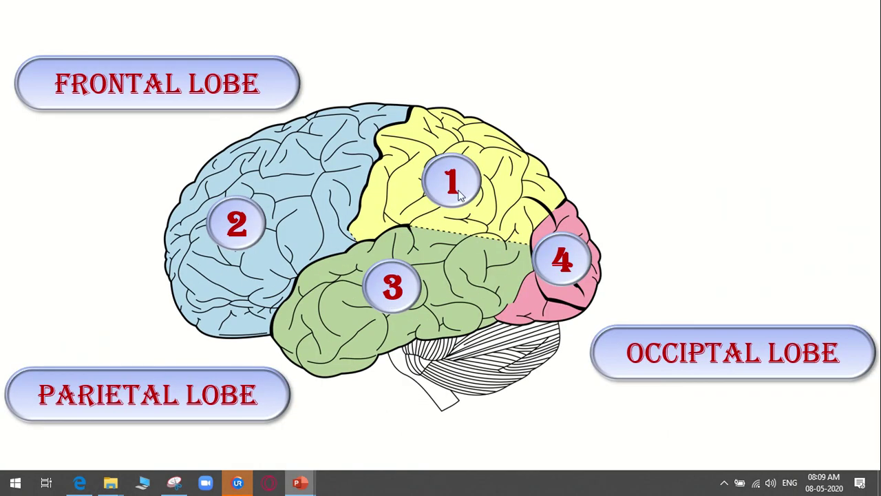
click(452, 192)
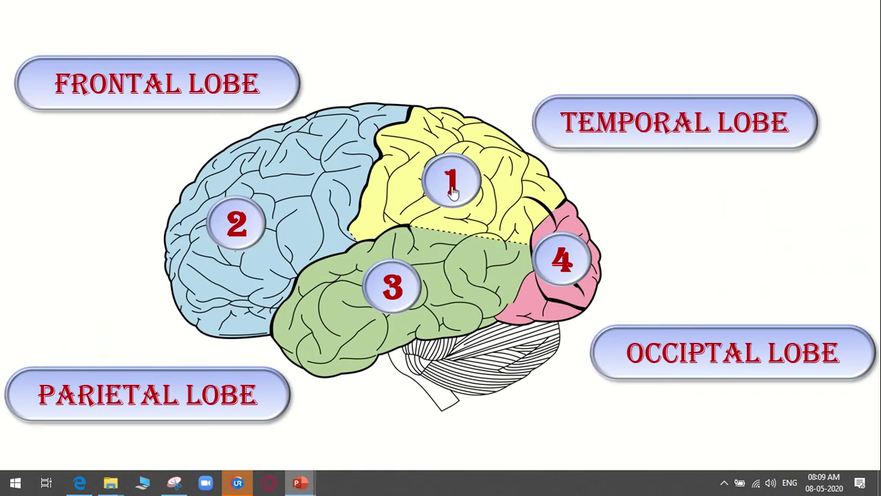
click(452, 191)
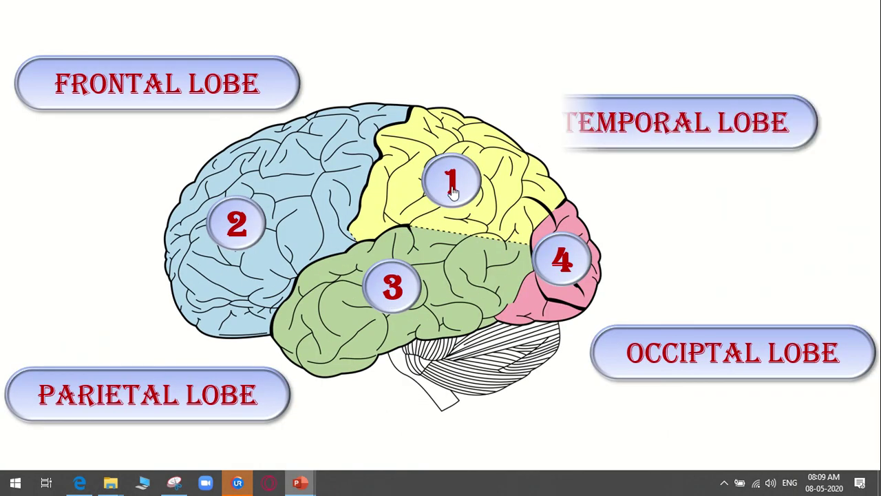
key(Escape)
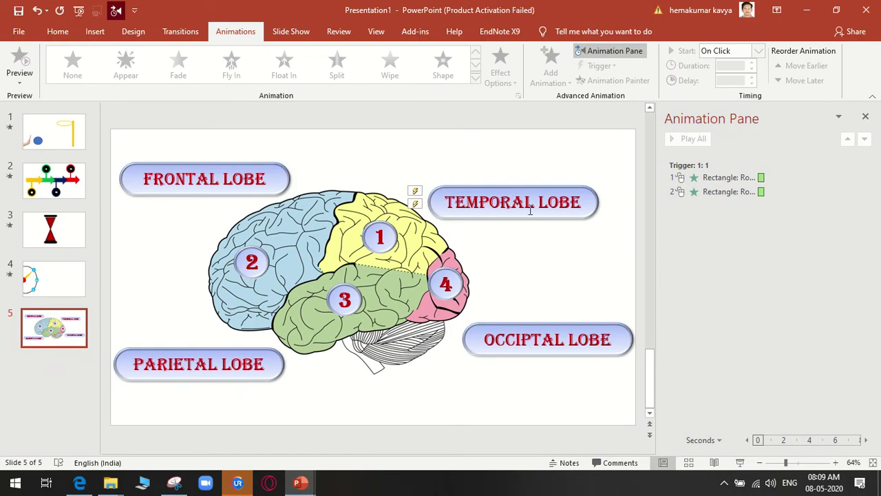
Set the label's second Wipe to From Right and briefly rerun the slide show
click(535, 219)
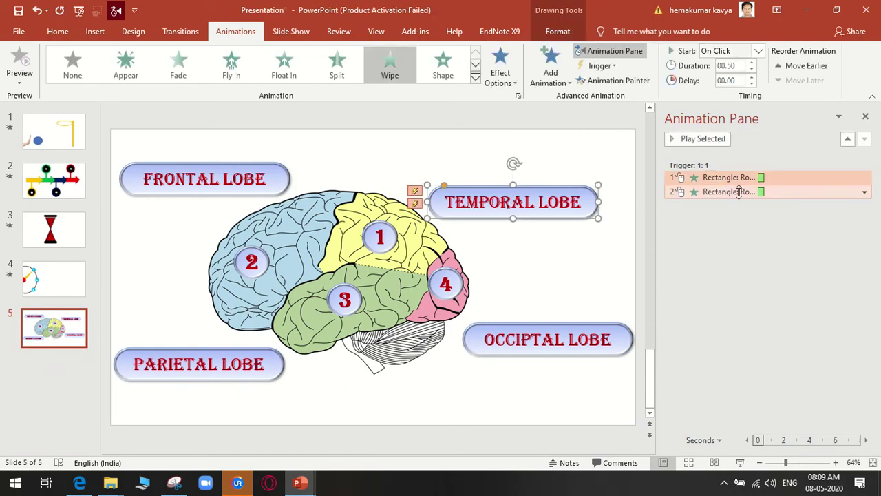
click(852, 192)
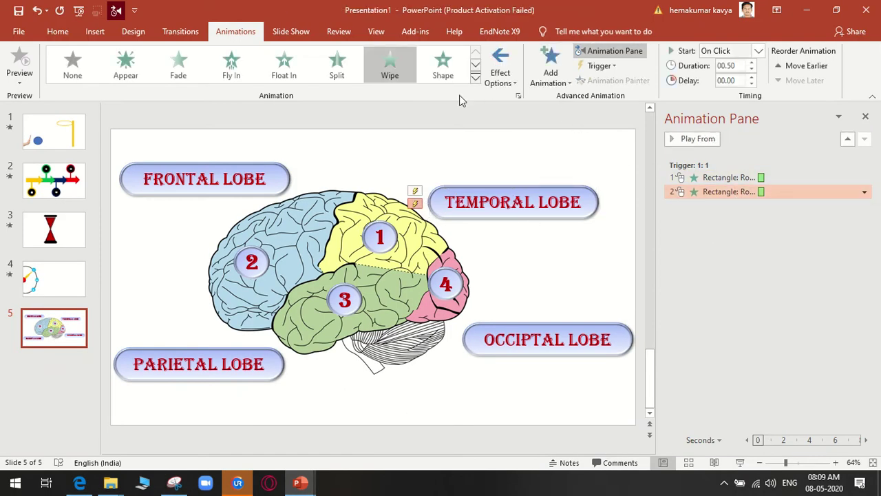
click(501, 77)
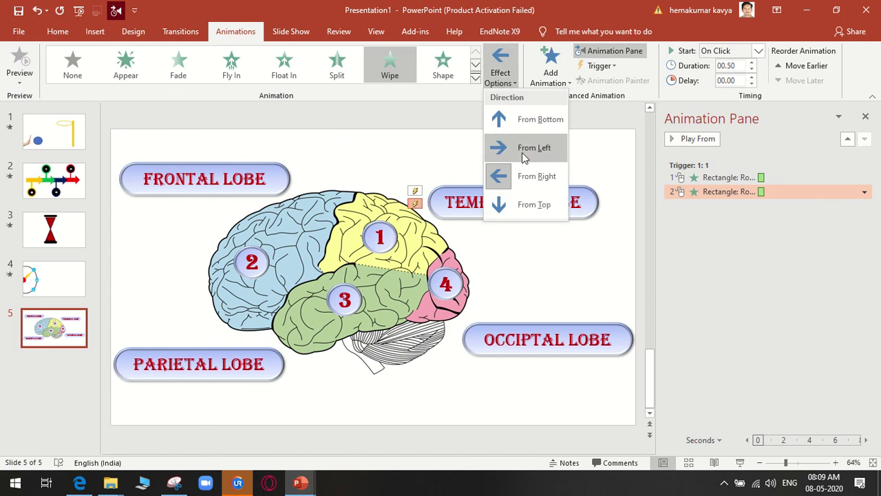
click(528, 175)
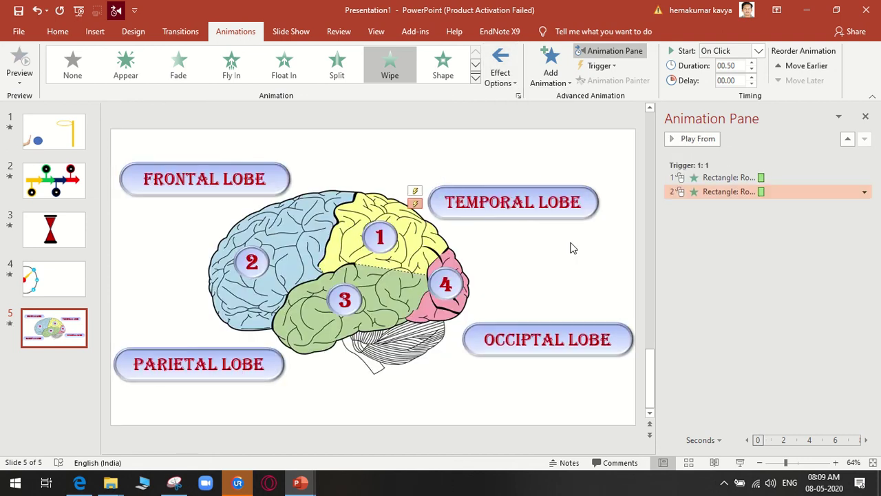
click(571, 249)
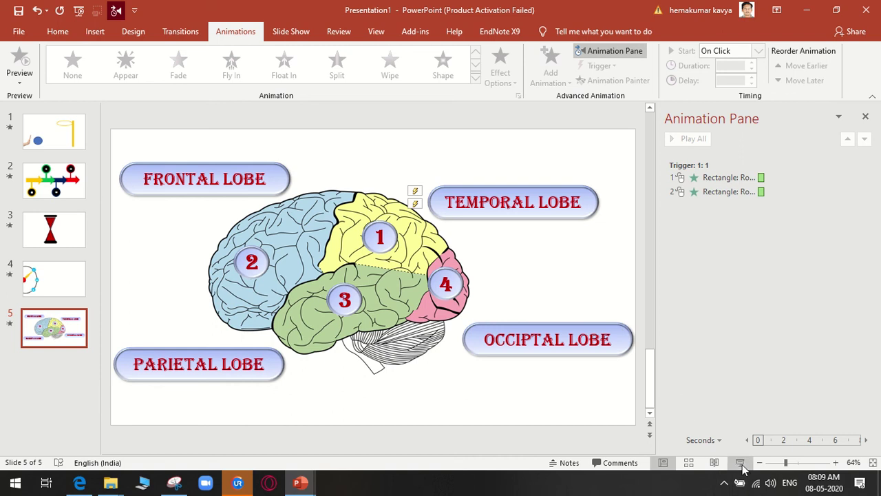
key(shift+F5)
key(Escape)
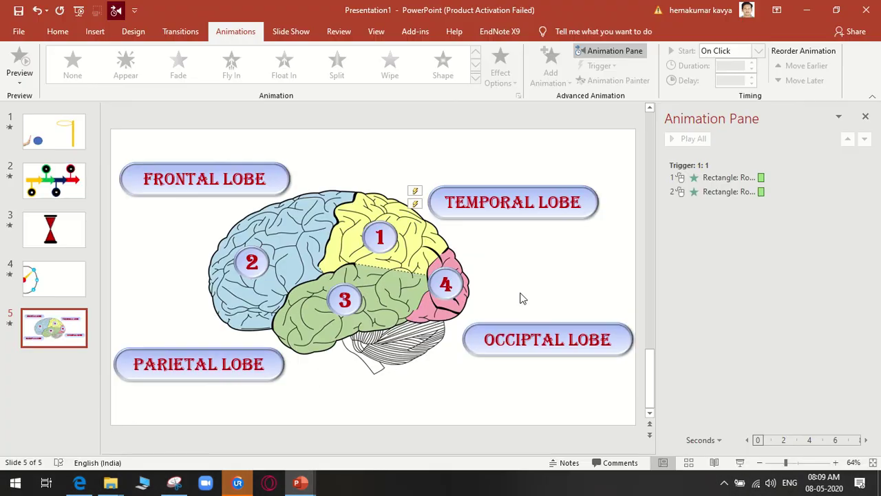
Run the slide show and trigger the TEMPORAL LOBE wipe from button 1 repeatedly
click(741, 468)
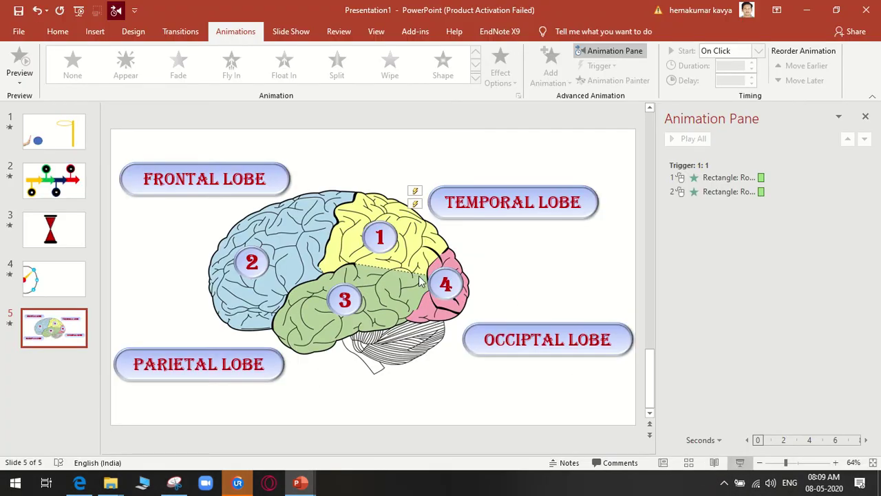
click(454, 191)
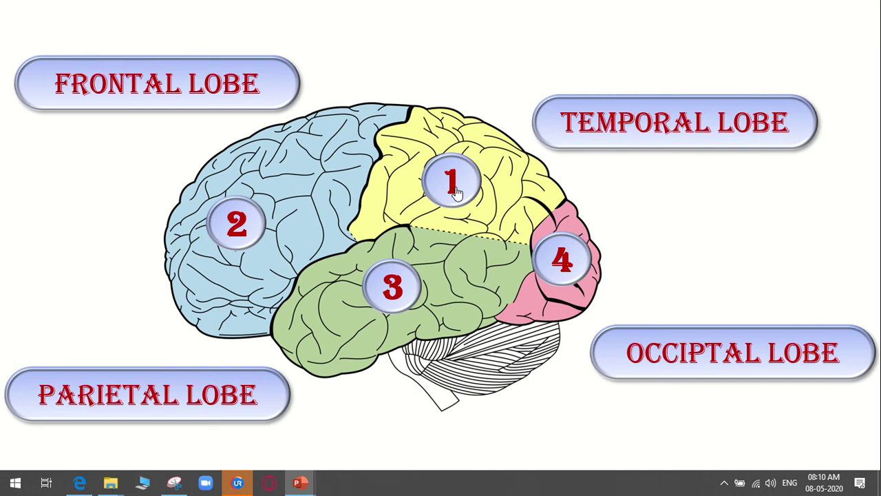
click(454, 191)
click(454, 191)
click(455, 190)
key(Escape)
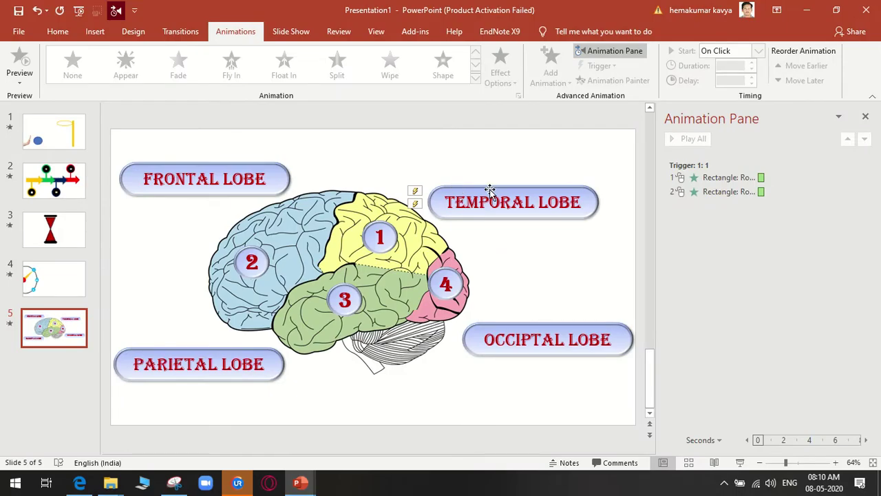
Set the first Wipe to From Left and the second to From Right
click(490, 190)
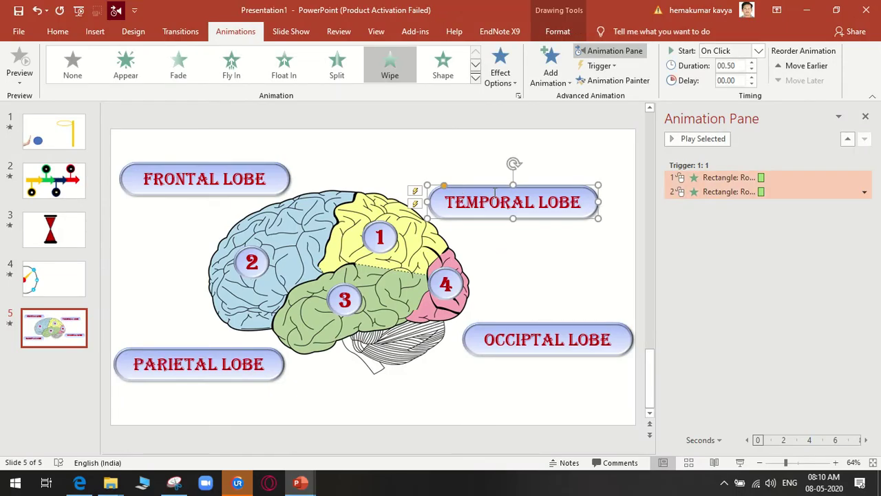
click(714, 178)
click(513, 82)
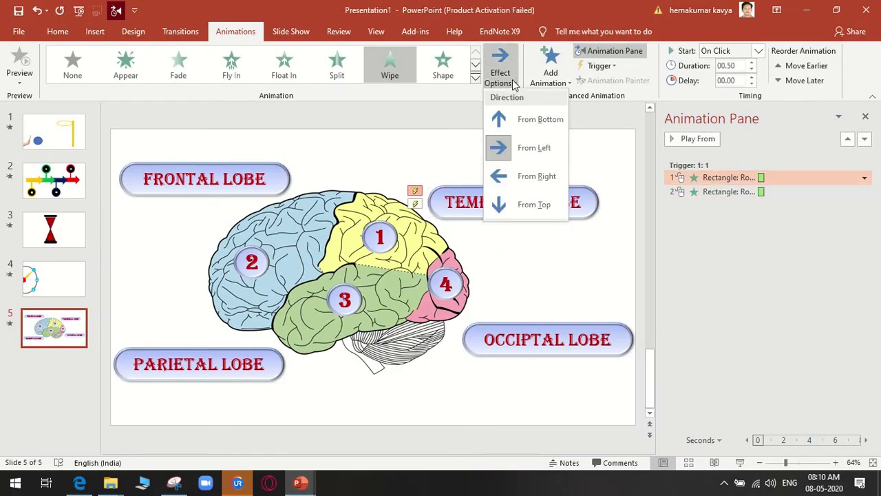
click(540, 162)
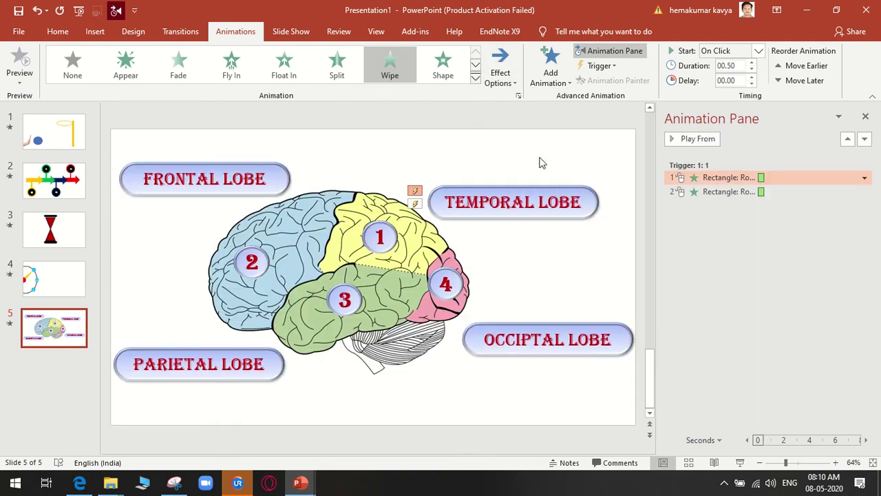
click(709, 192)
click(501, 76)
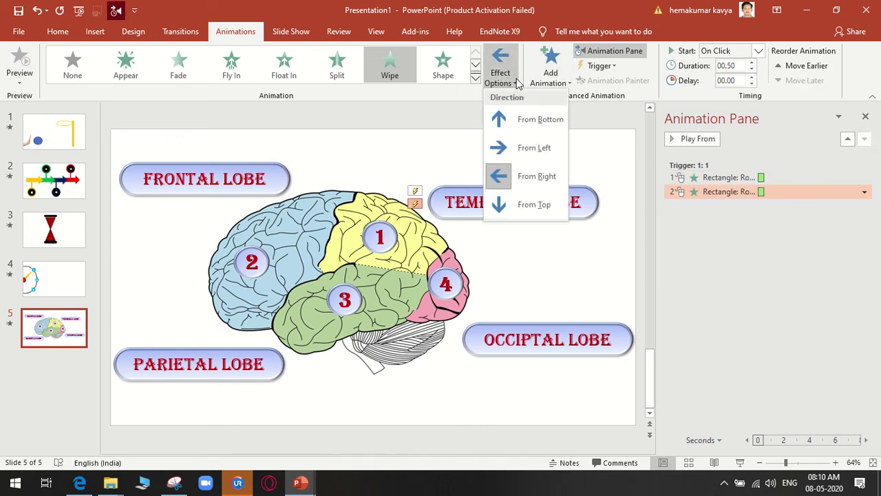
click(541, 191)
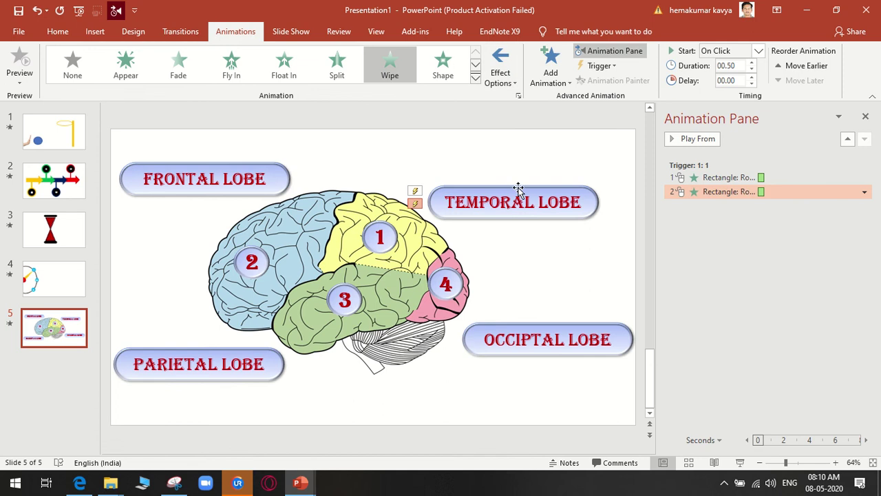
With both animations selected, switch the direction to From Right, then From Left
click(517, 190)
click(503, 86)
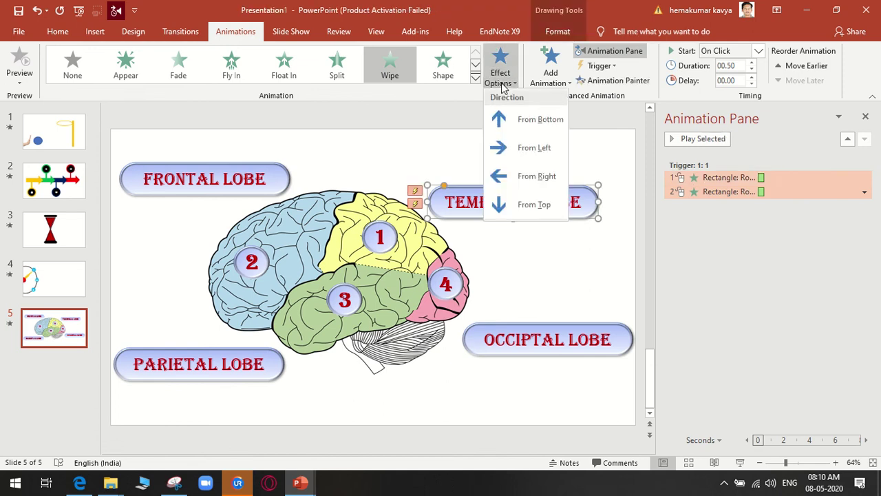
click(525, 180)
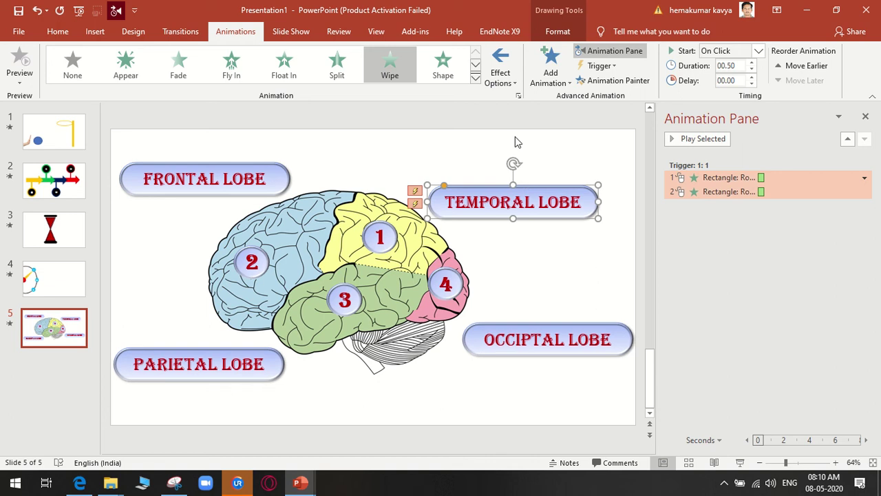
click(500, 75)
click(534, 148)
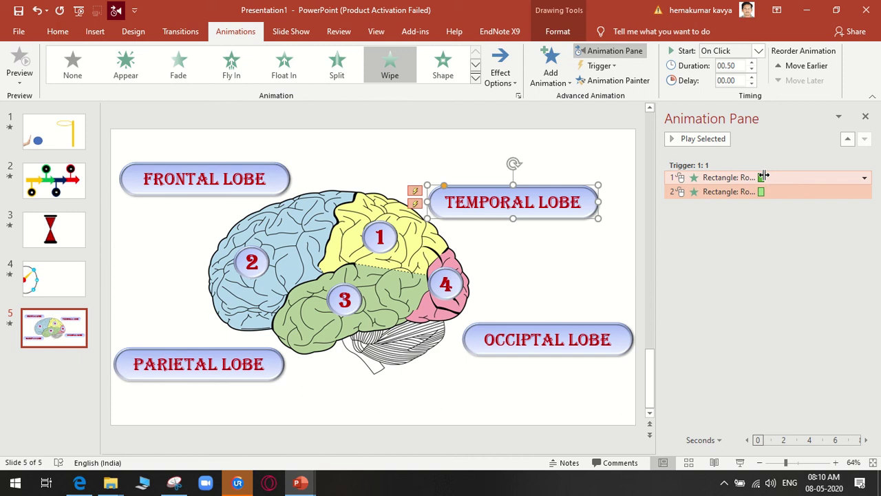
Stretch both TEMPORAL LOBE animation bars to end around 1.0s and start the slide show
drag(763, 177, 778, 180)
drag(776, 179, 772, 185)
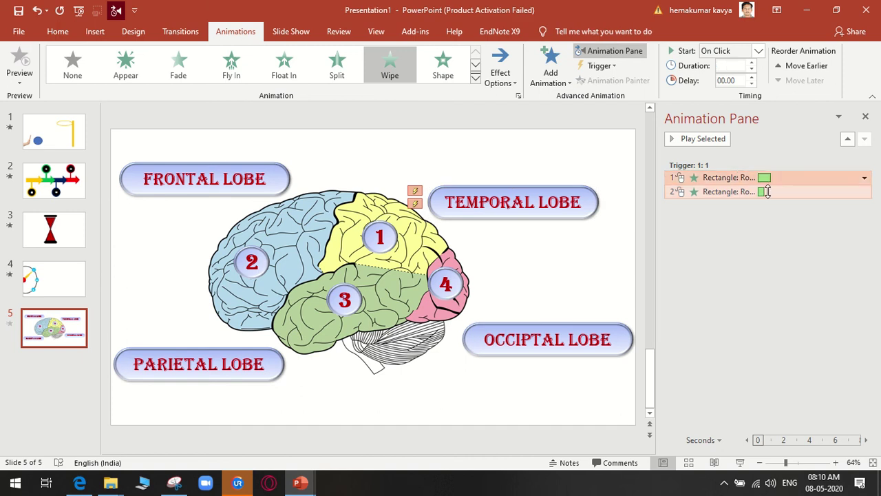
drag(767, 191, 774, 191)
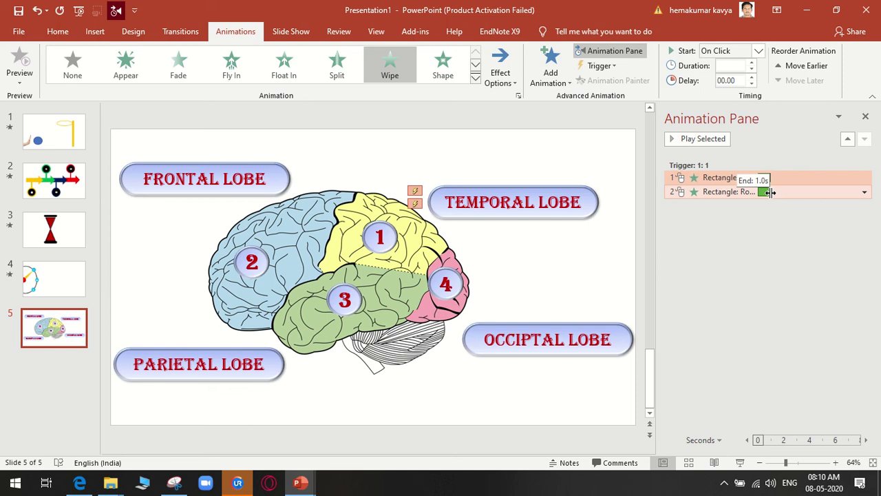
drag(772, 191, 773, 201)
click(747, 289)
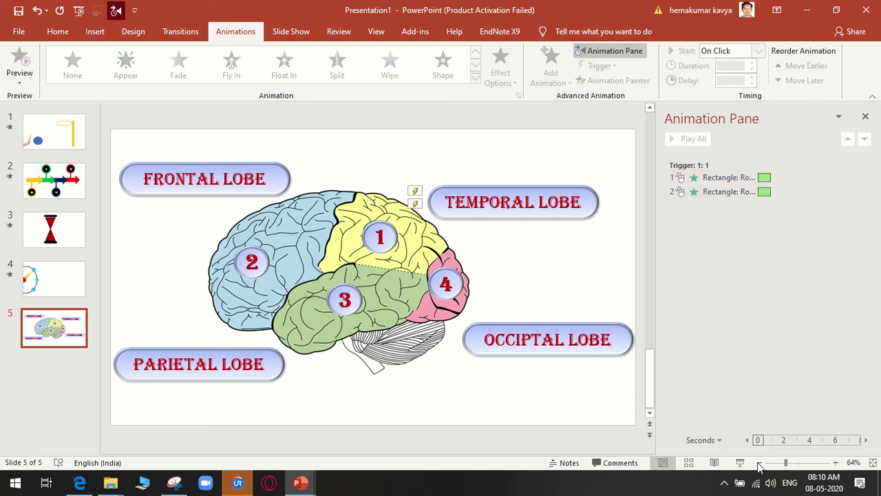
click(740, 462)
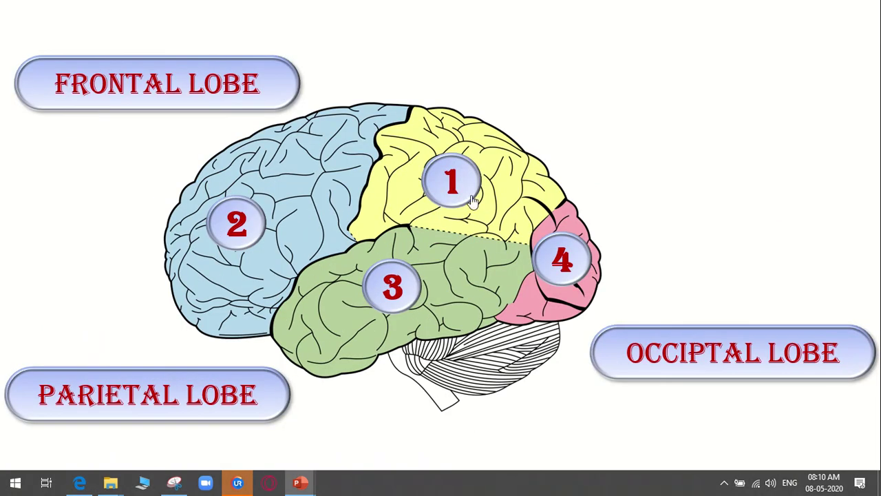
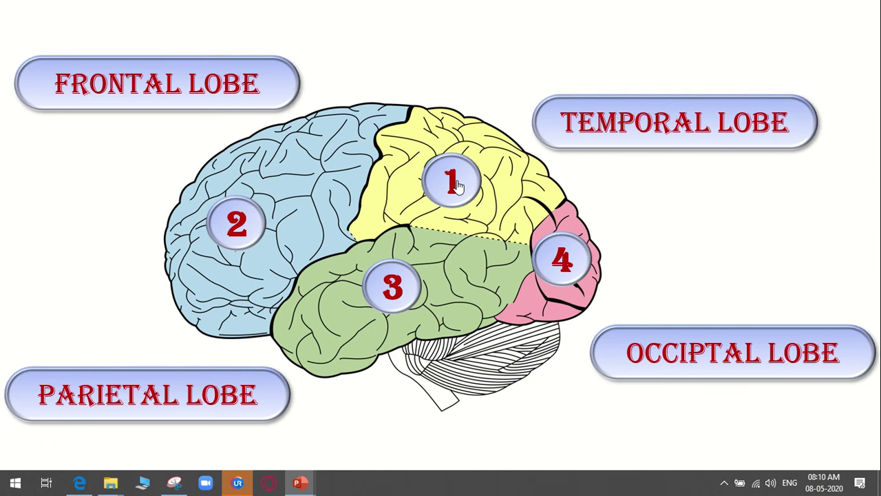
Set the second Temporal Lobe wipe animation's direction to From Right
key(Escape)
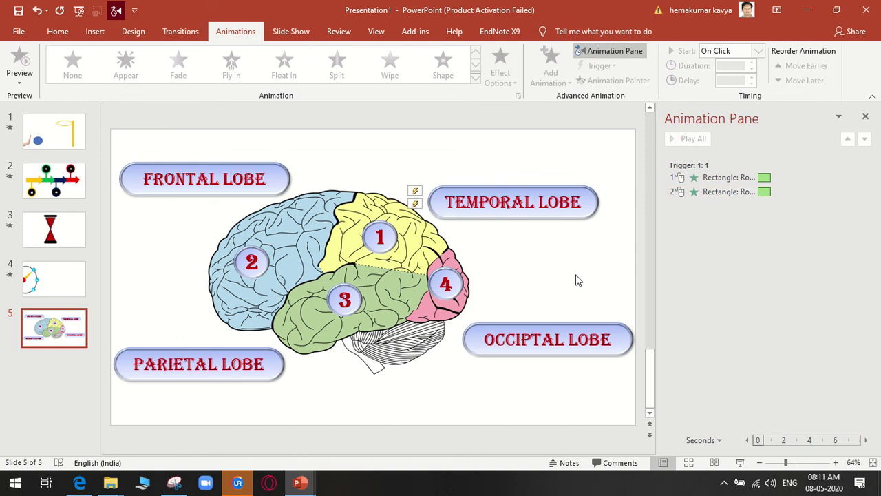
click(855, 192)
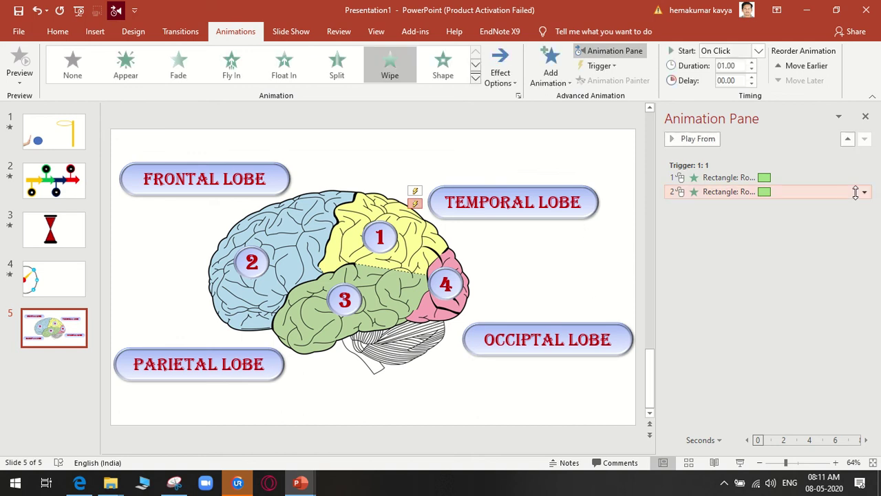
click(501, 74)
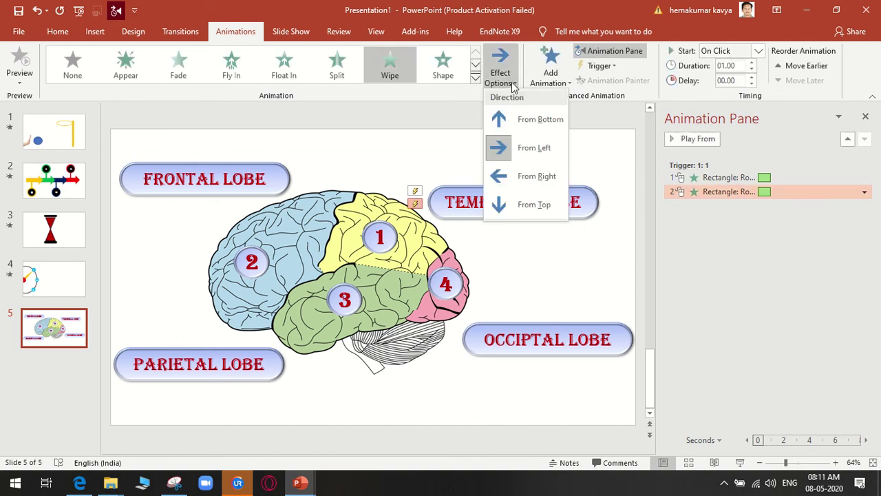
click(510, 177)
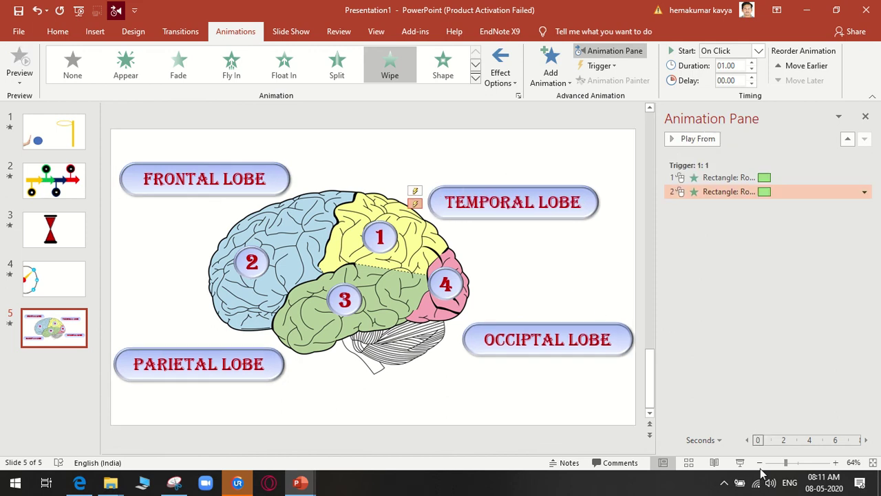
Run the slide show and click circle 1 twice to test both Temporal Lobe wipes
click(740, 462)
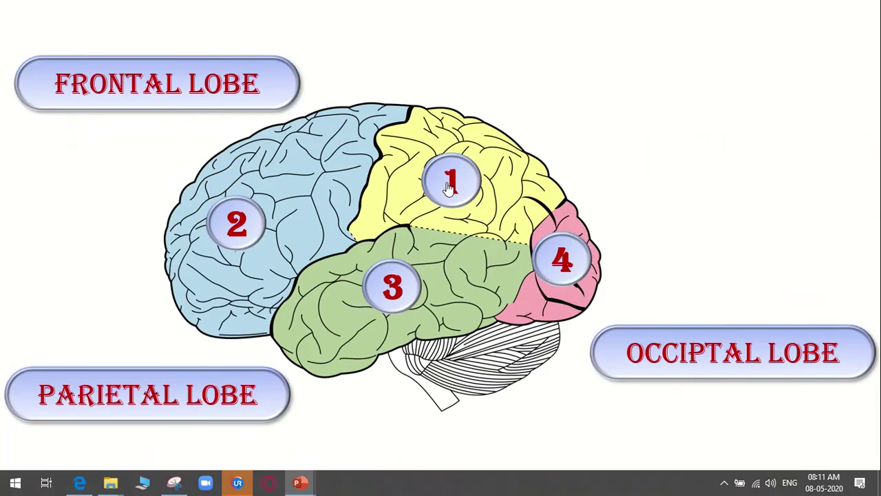
click(449, 187)
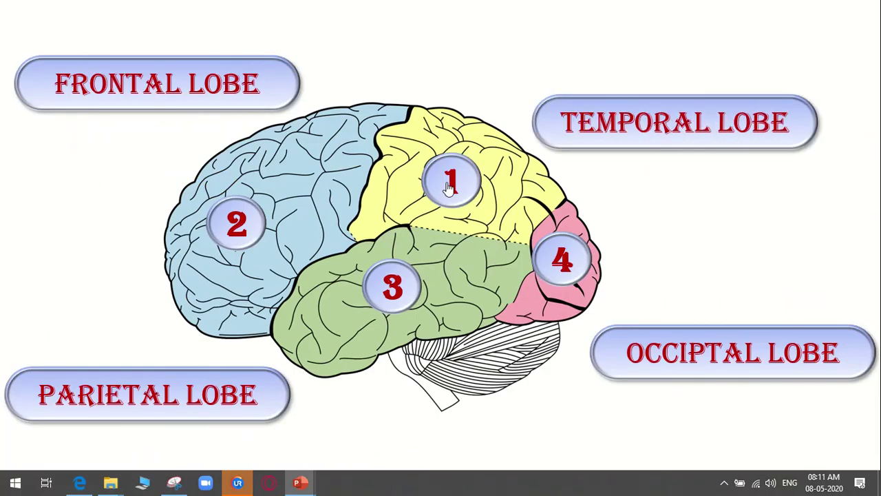
click(449, 188)
key(Escape)
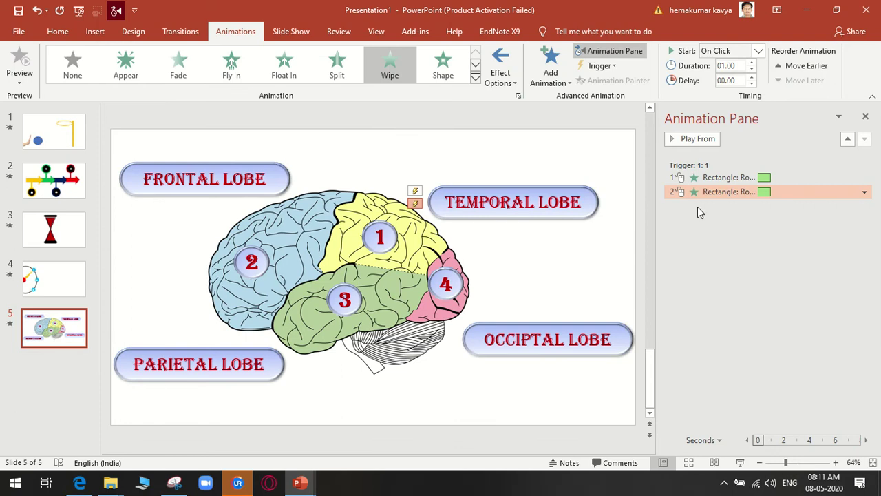
Delete the second animation and turn the remaining one into a Wipe exit from the right
click(865, 192)
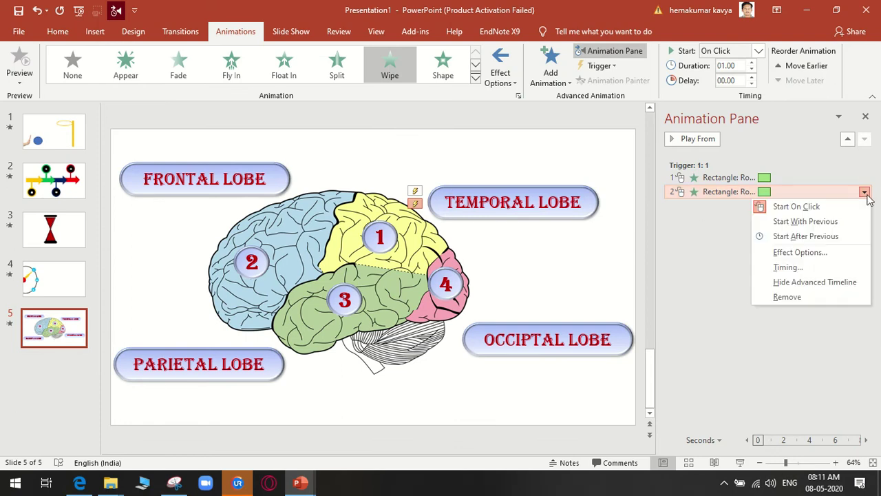
click(850, 299)
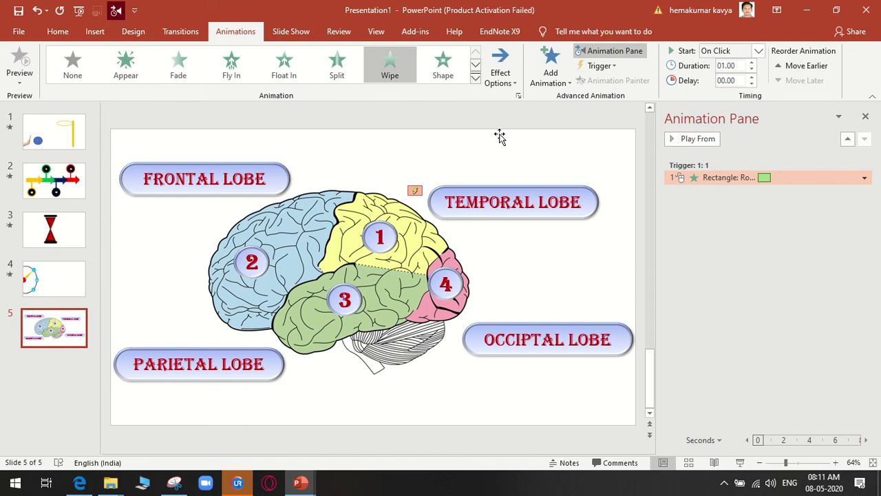
click(475, 80)
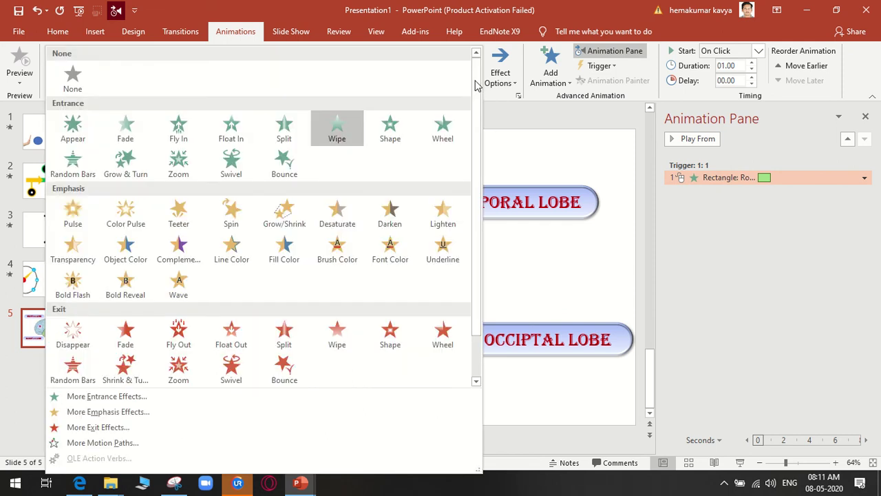
click(336, 334)
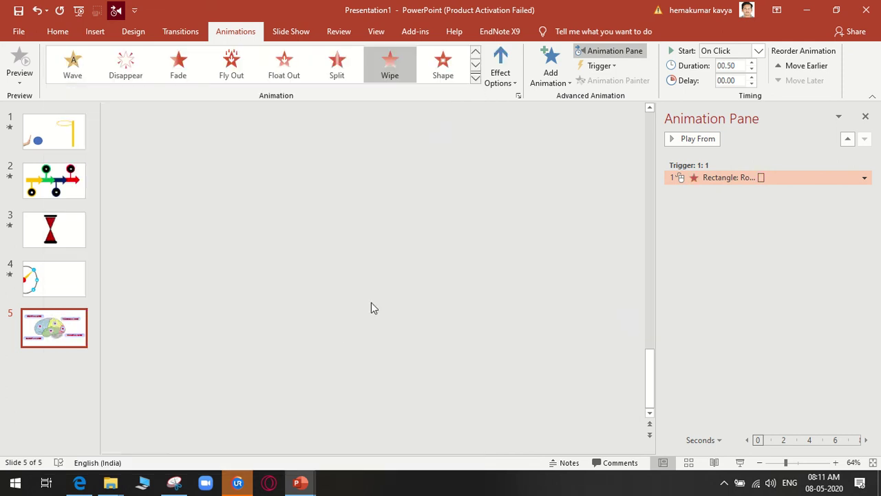
click(510, 83)
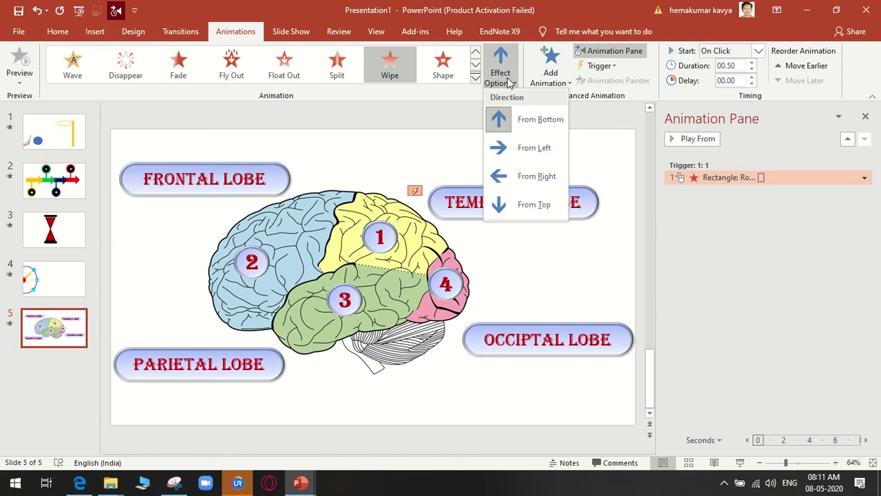
click(533, 177)
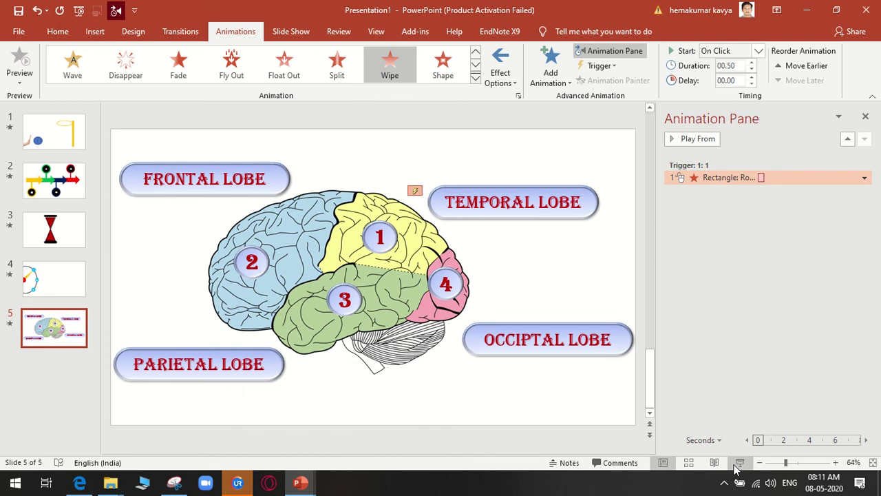
click(769, 272)
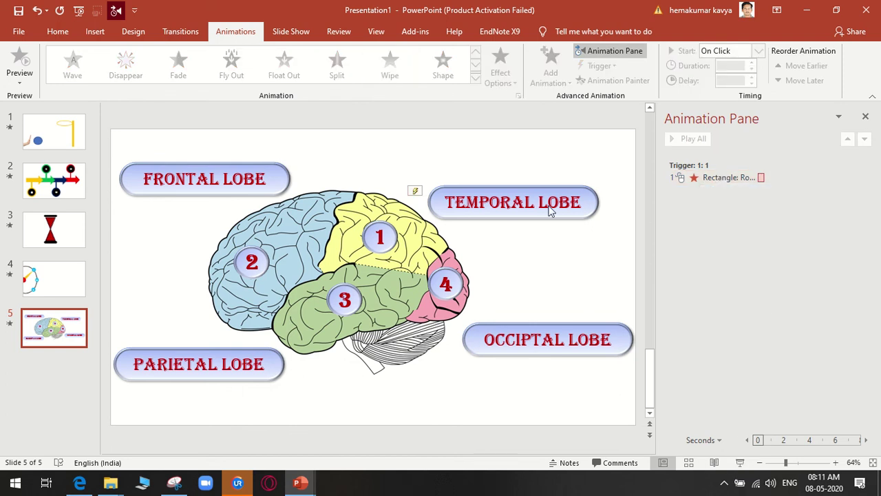
Remove the Temporal Lobe label's animation and give it a plain Wipe entrance instead
click(537, 212)
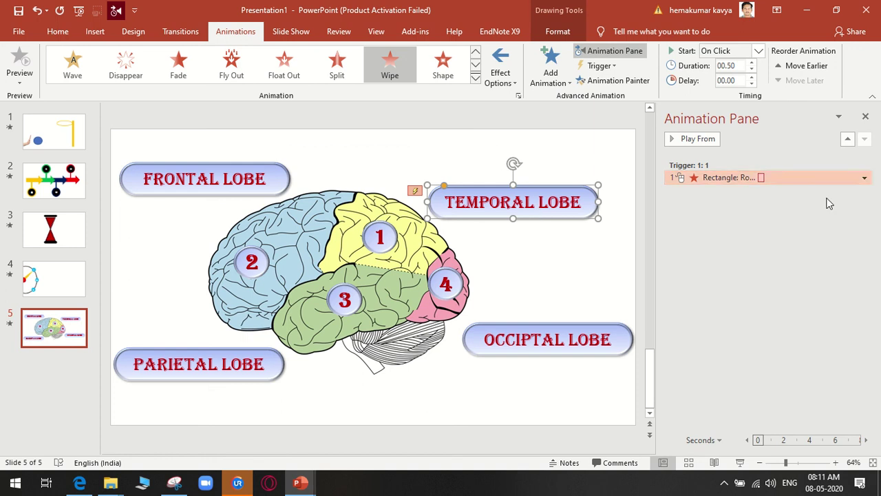
click(864, 178)
click(830, 282)
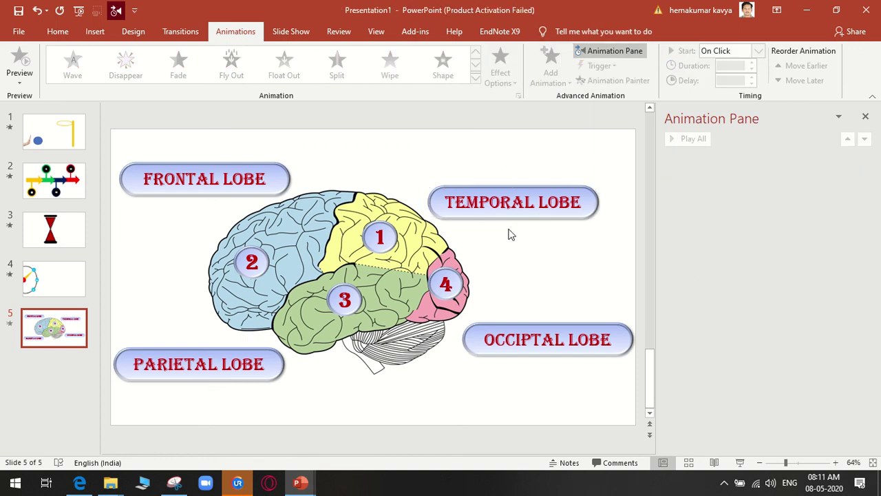
click(489, 218)
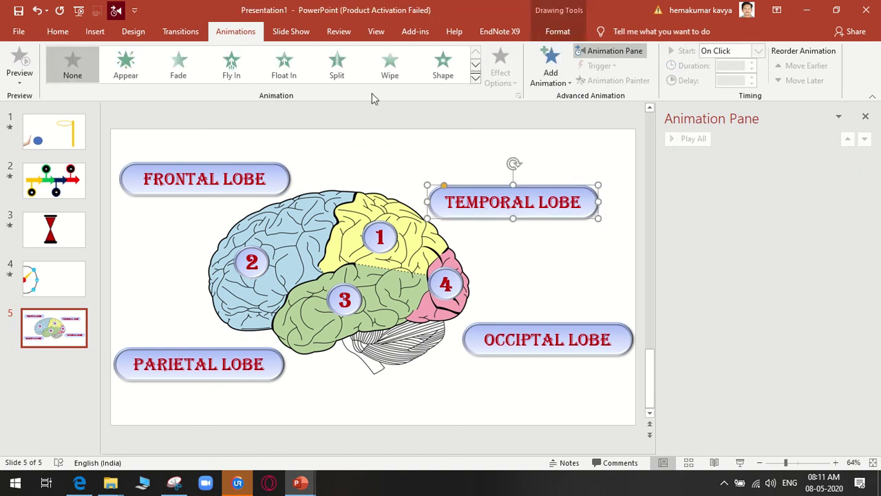
click(389, 76)
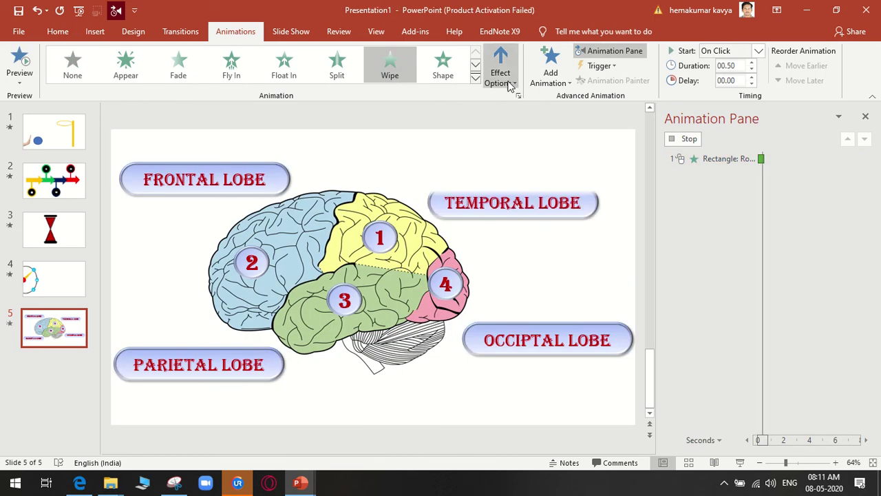
Set the label's Wipe entrance to From Left, triggered on click of circle 1 (1: 1)
click(508, 86)
click(532, 138)
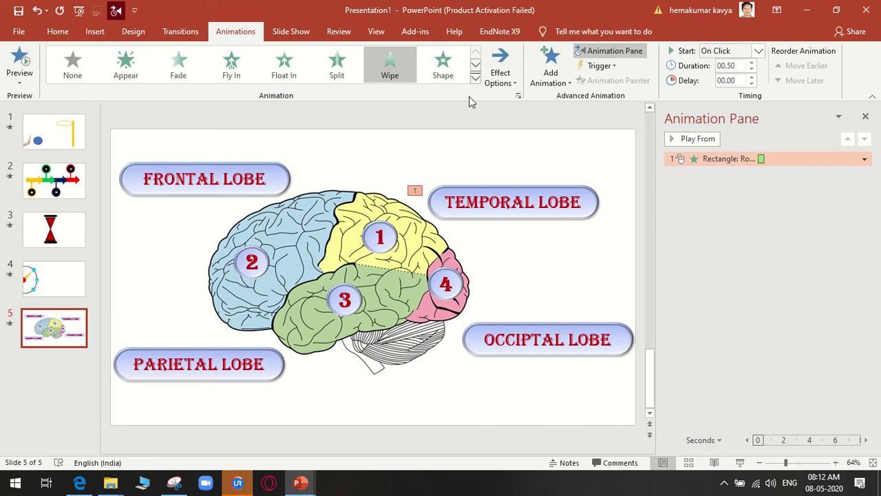
click(865, 159)
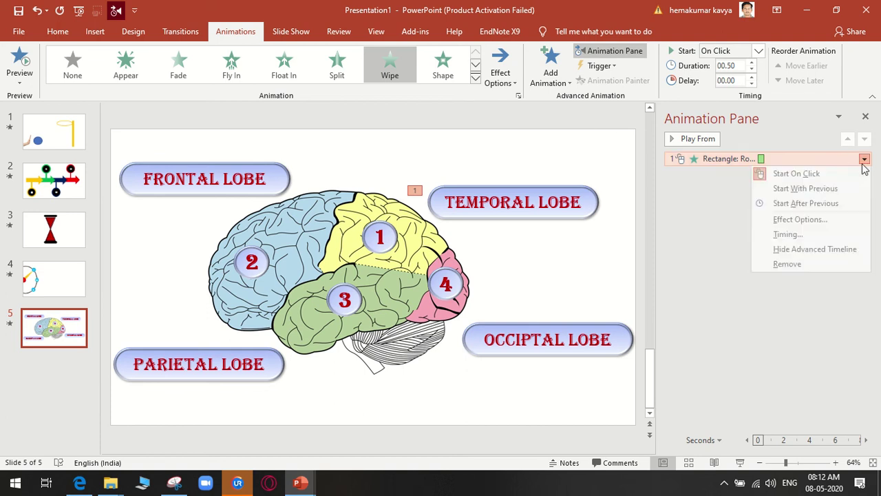
click(822, 219)
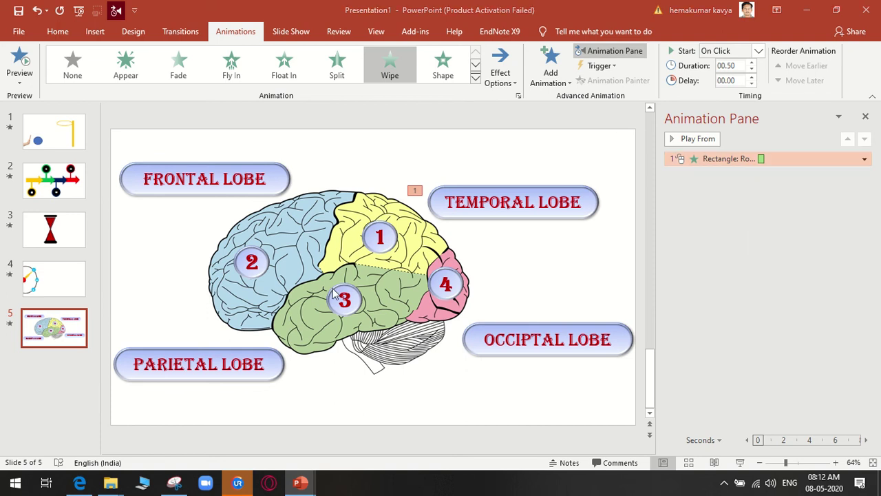
click(233, 223)
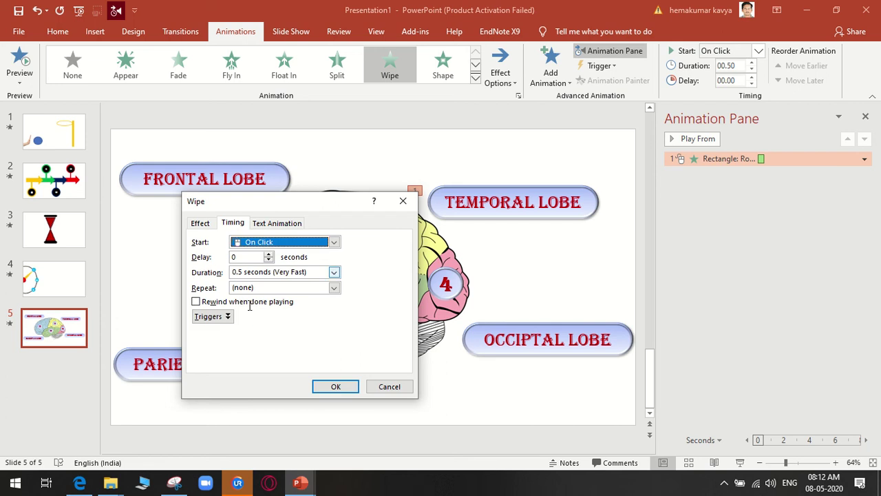
click(333, 273)
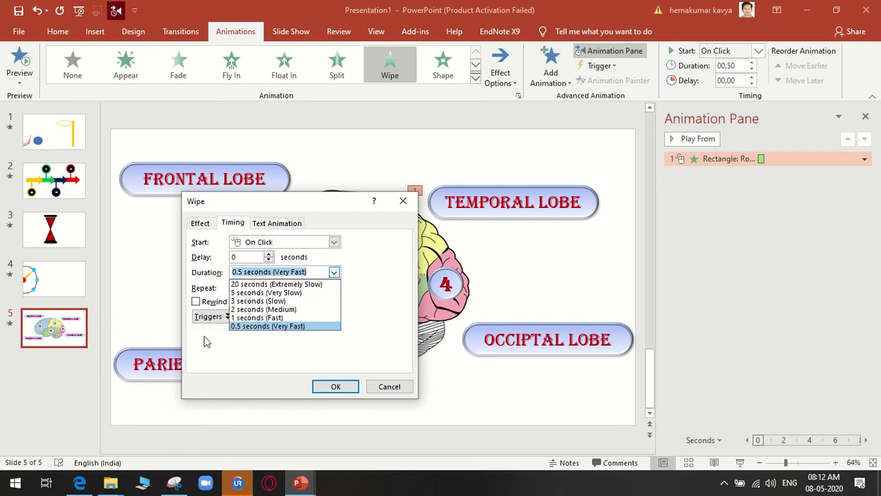
click(227, 316)
click(227, 316)
click(256, 345)
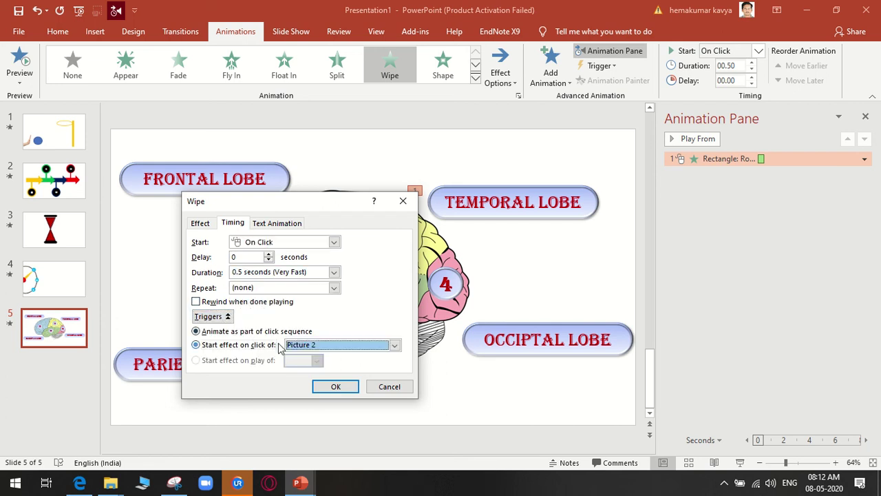
click(396, 345)
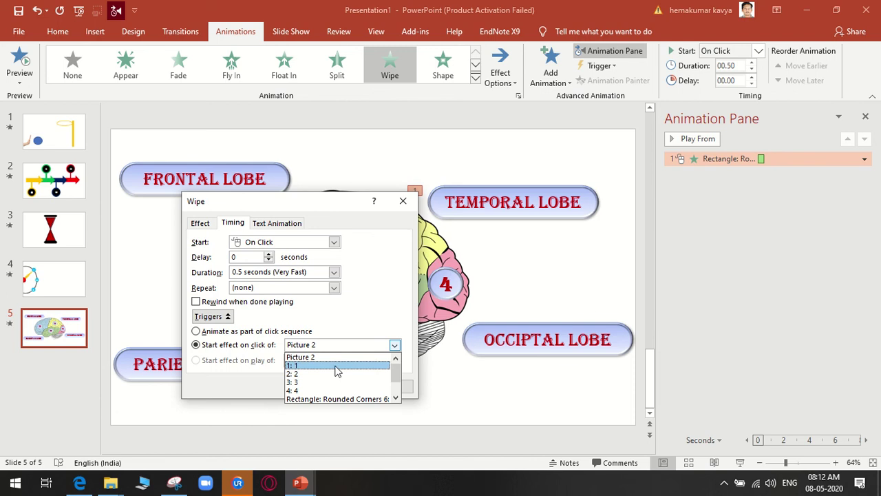
click(338, 371)
click(336, 386)
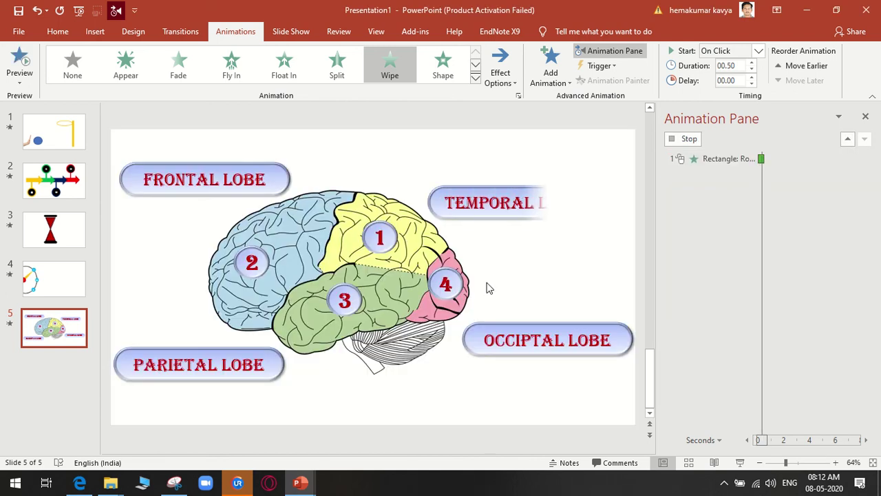
Add a Wipe exit From Right to the TEMPORAL LOBE label and move it under Trigger 1: 1
click(475, 78)
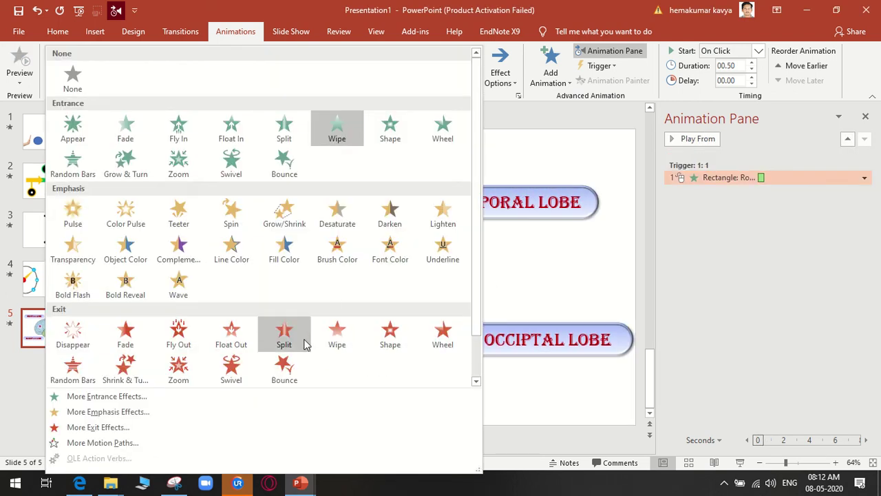
click(576, 252)
click(557, 219)
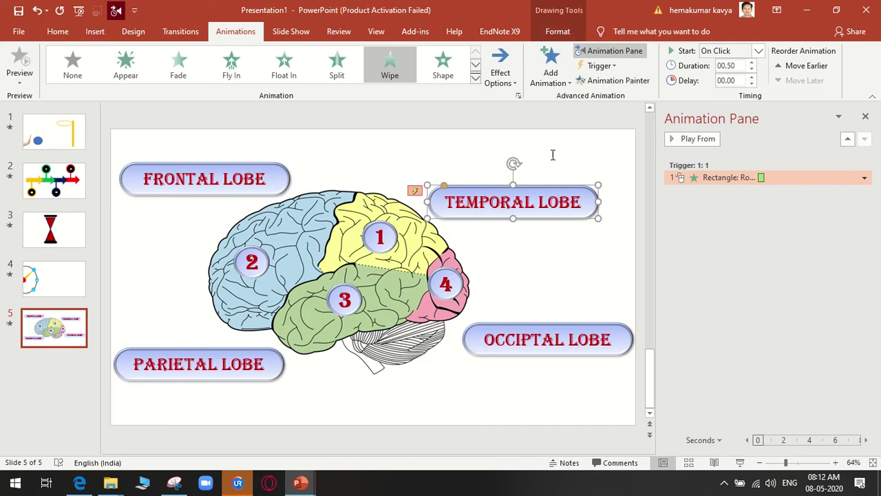
click(554, 81)
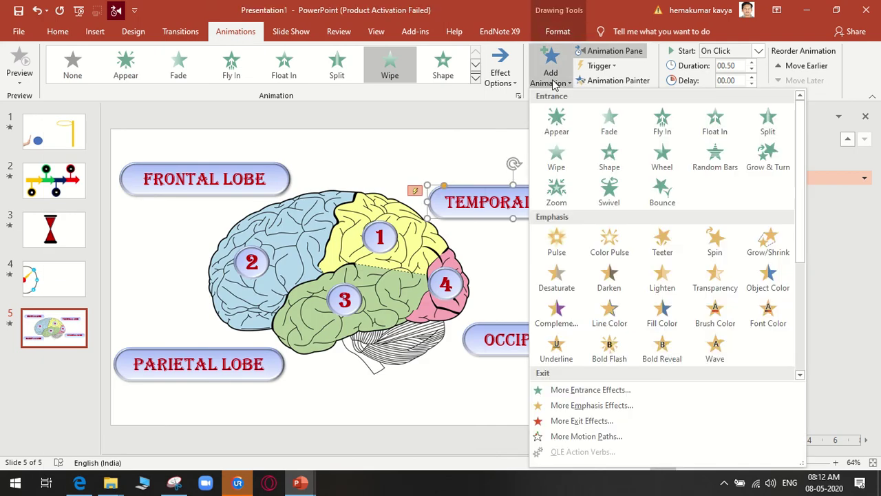
scroll(619, 285, down, 3)
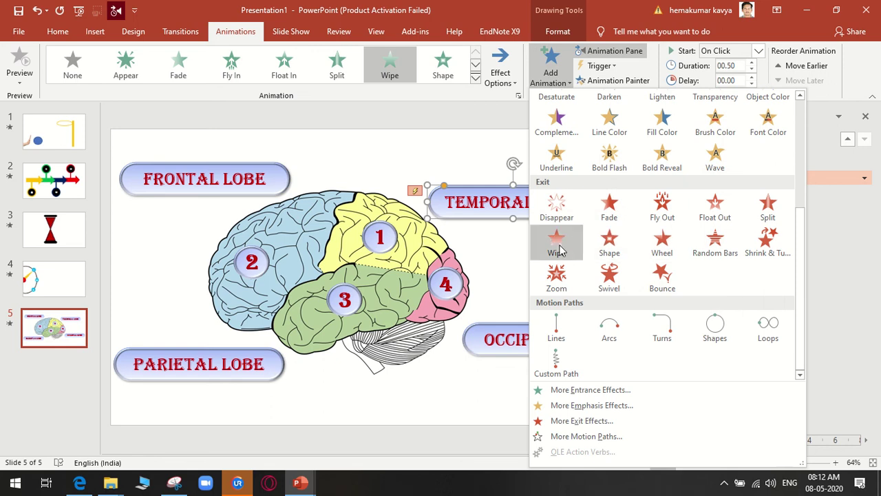
click(556, 244)
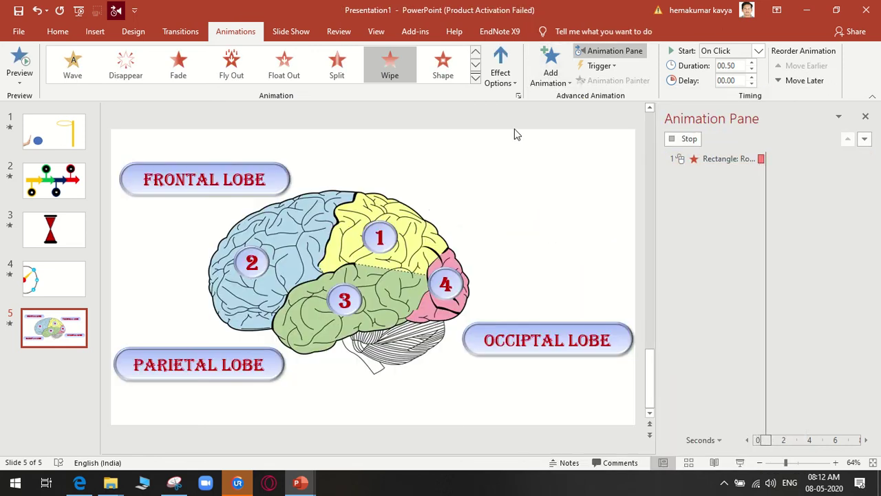
click(500, 79)
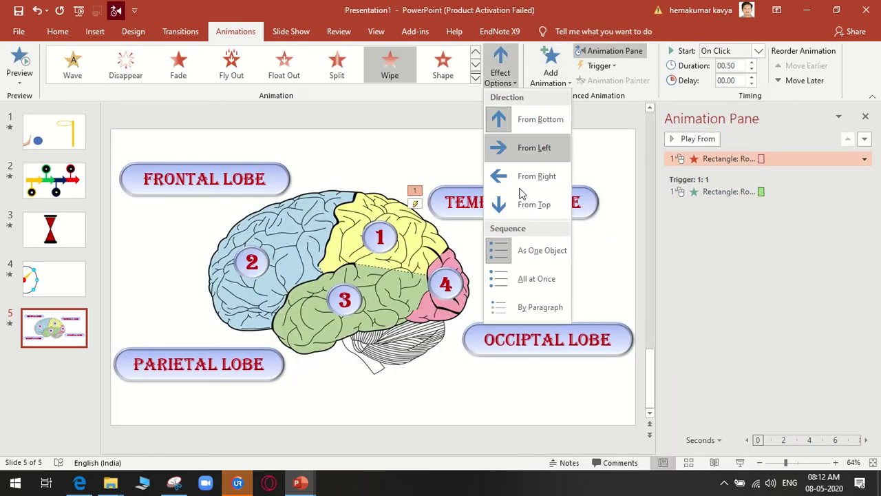
click(523, 177)
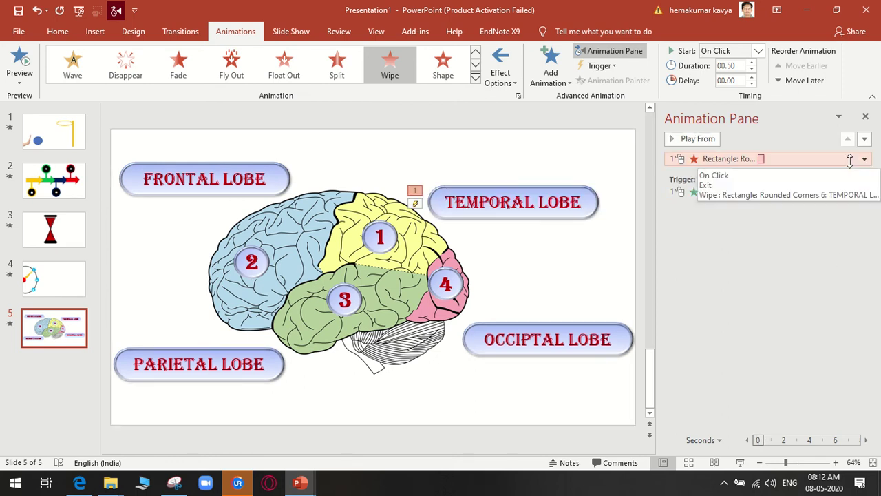
drag(850, 160, 844, 215)
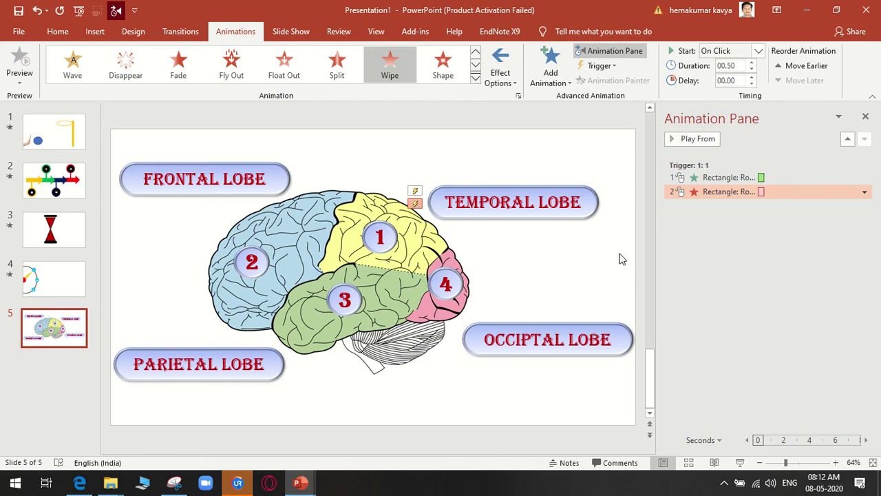
click(740, 462)
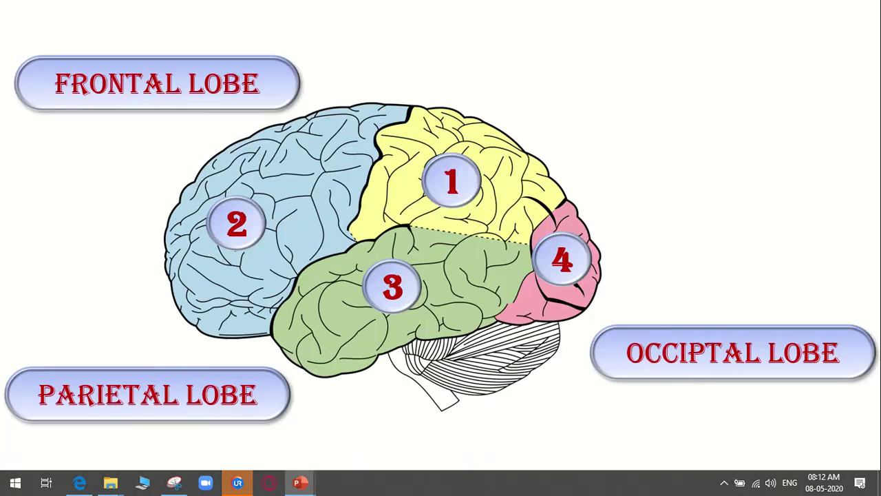
click(453, 188)
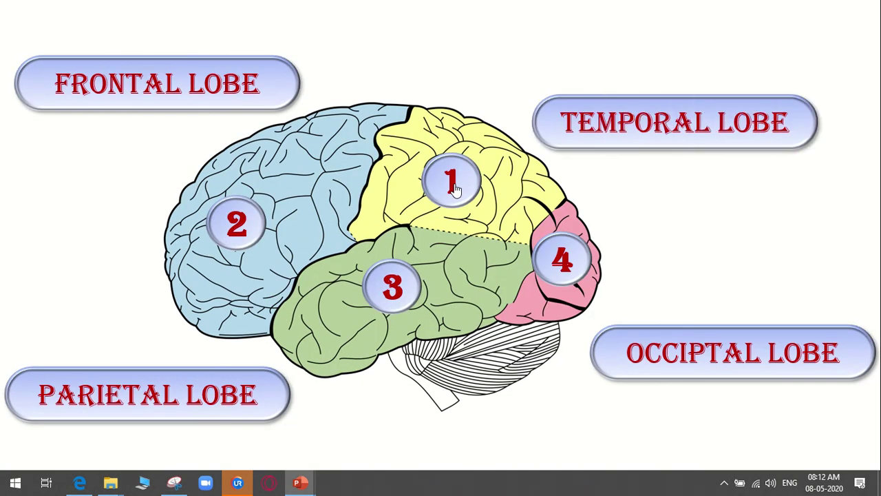
click(453, 188)
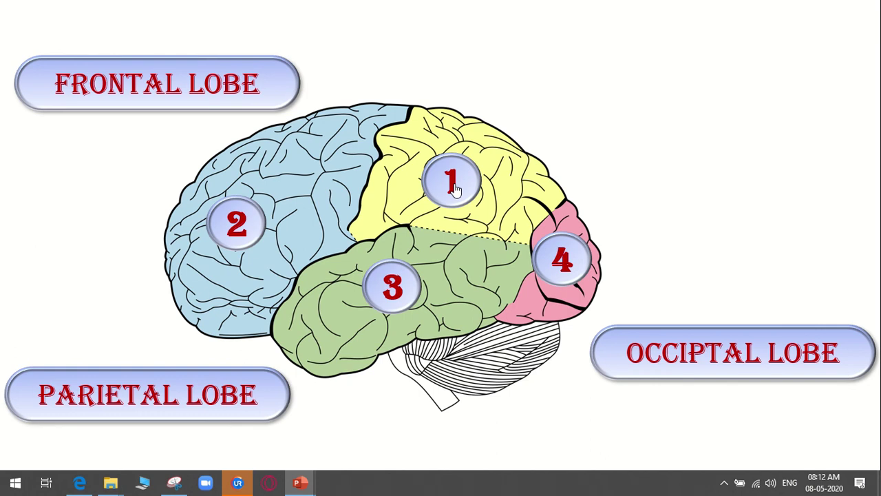
key(Escape)
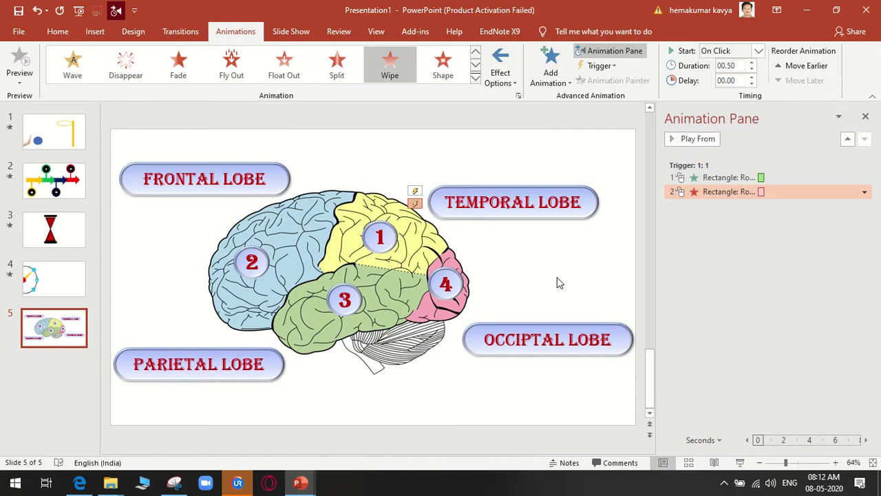
Copy the TEMPORAL LOBE label's animations onto the OCCIPTAL LOBE label with Animation Painter
click(60, 32)
click(236, 31)
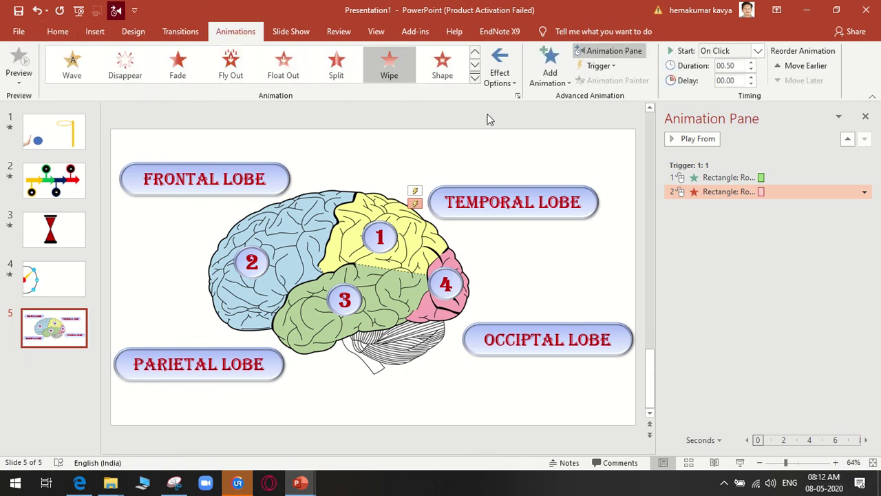
click(523, 186)
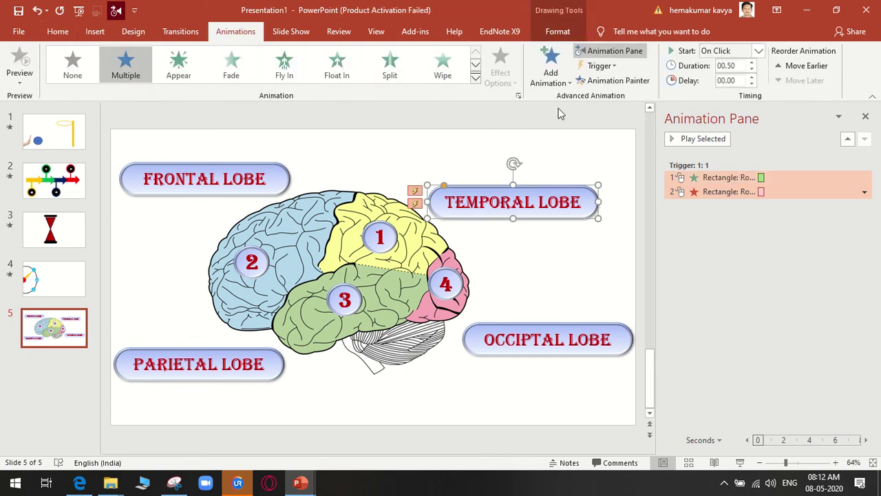
click(610, 81)
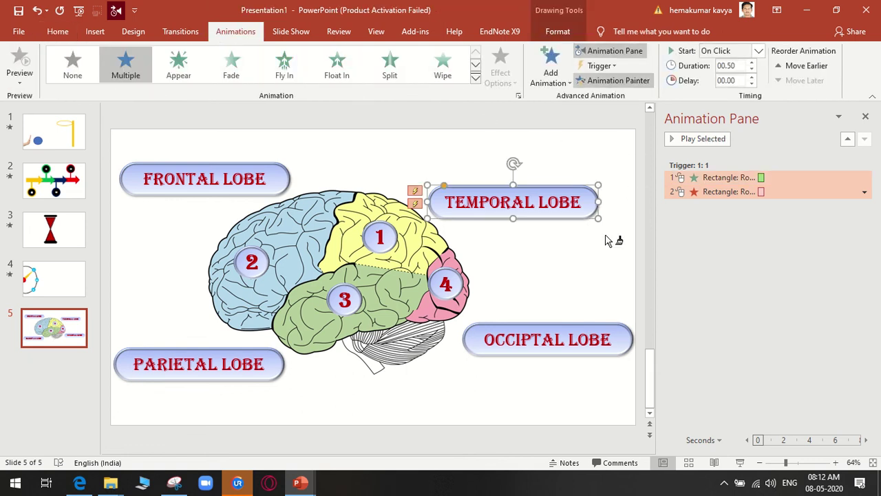
click(558, 335)
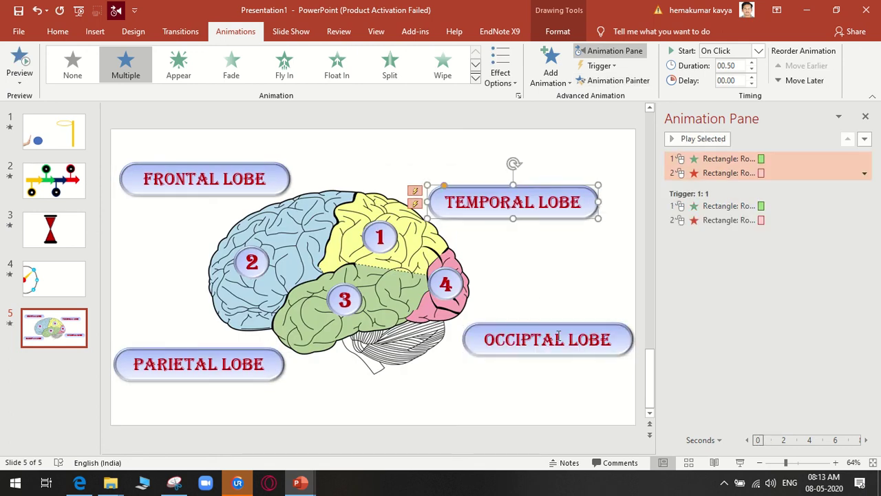
click(559, 335)
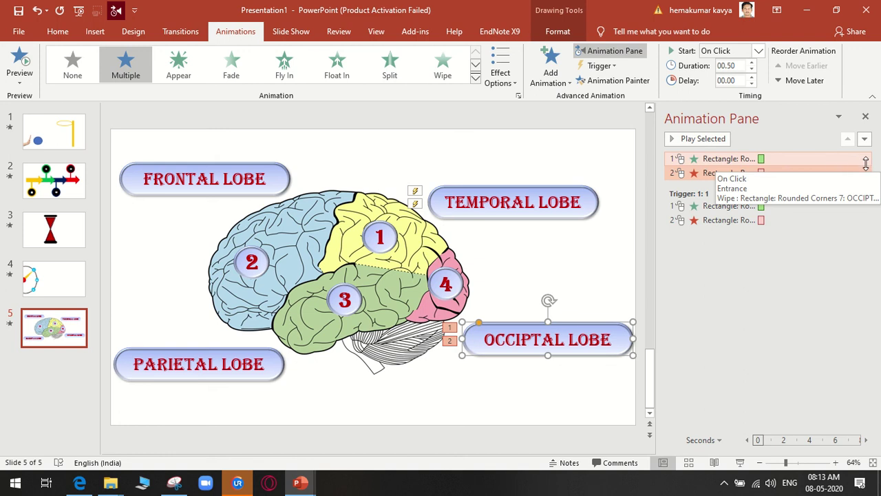
Make the Occipital label's Wipe entrance start on click of circle 4 (4: 4)
click(866, 160)
click(865, 160)
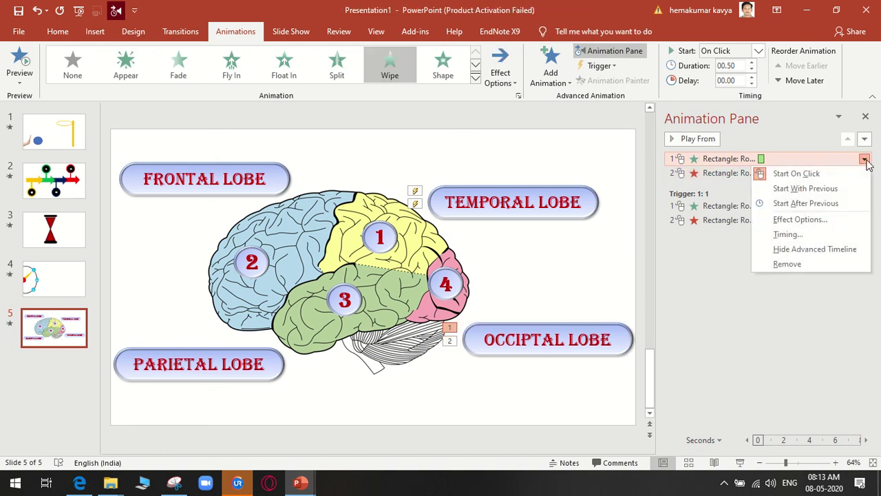
click(852, 221)
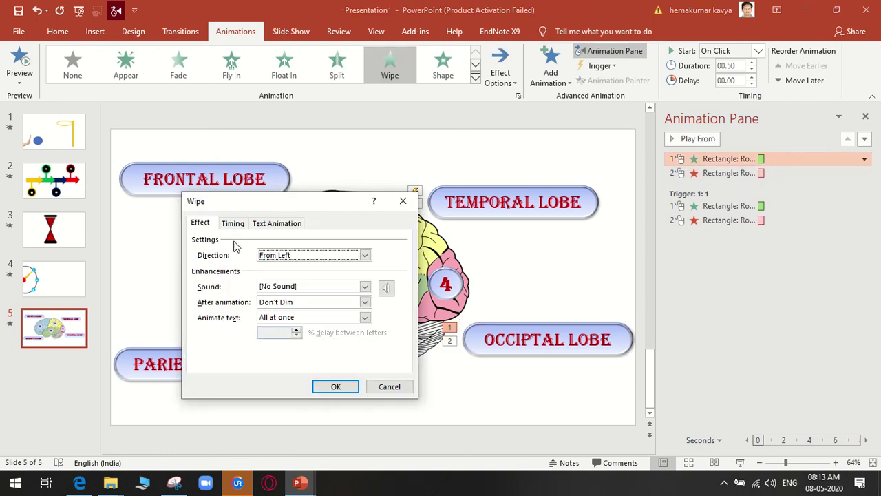
click(236, 229)
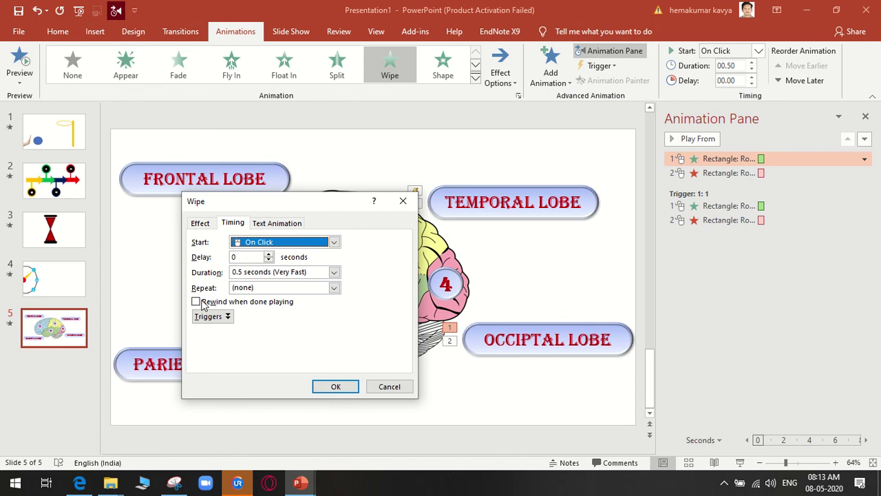
click(210, 316)
click(227, 345)
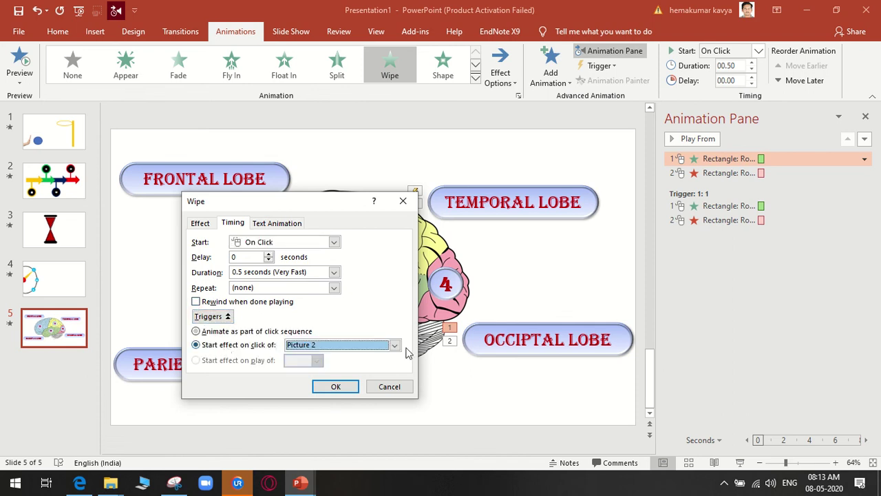
click(395, 345)
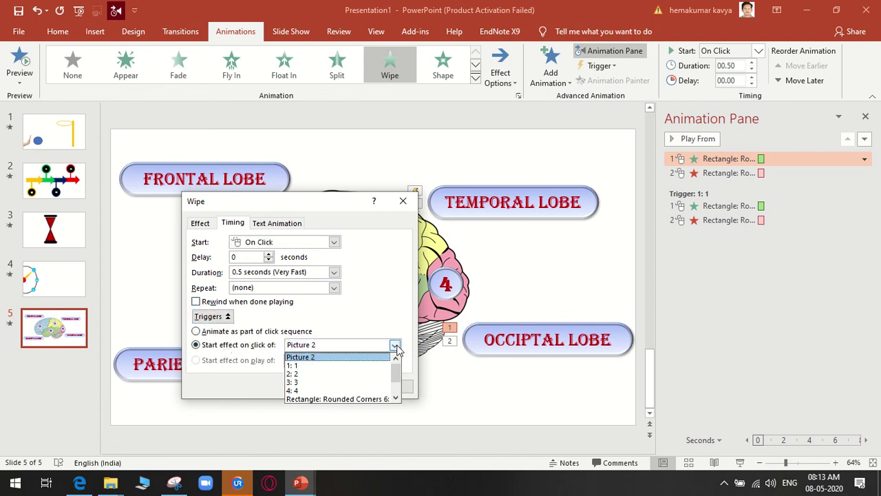
click(362, 390)
click(344, 387)
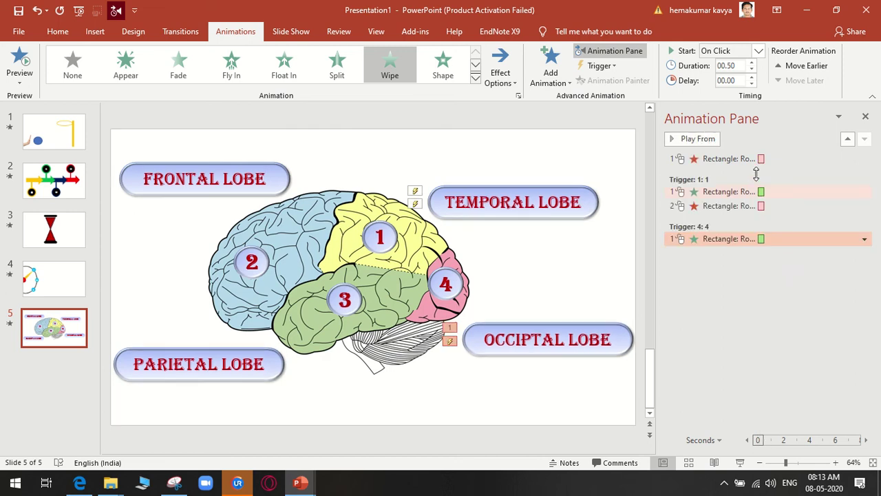
Move the Occipital exit effect under Trigger 4: 4 and start the slide show
mouse_move(797, 159)
mouse_down()
mouse_move(811, 251)
mouse_move(807, 245)
mouse_up()
click(547, 416)
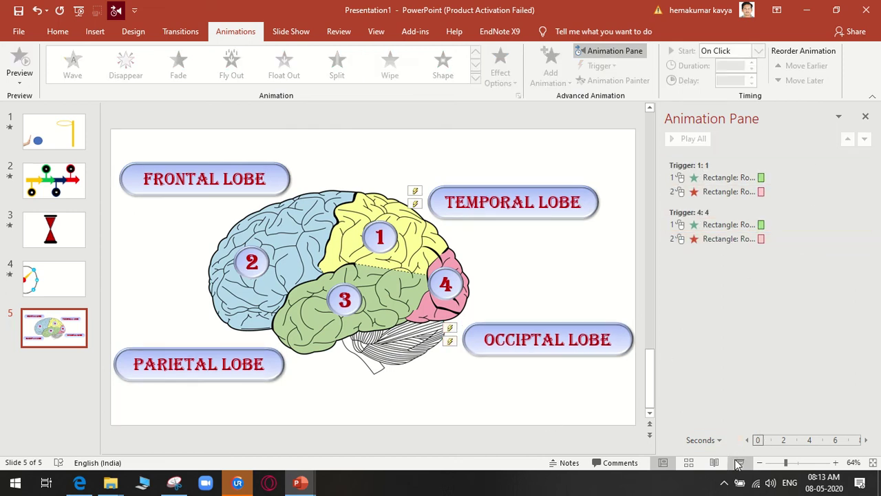
click(738, 463)
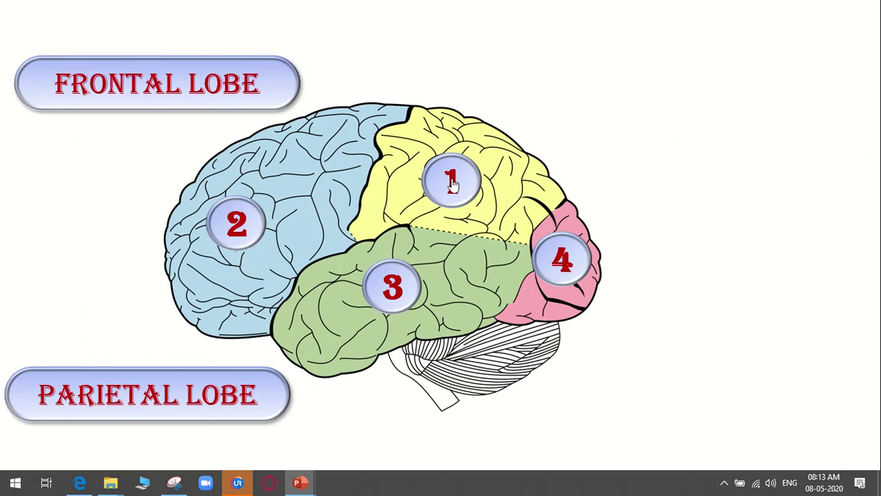
click(452, 183)
click(452, 183)
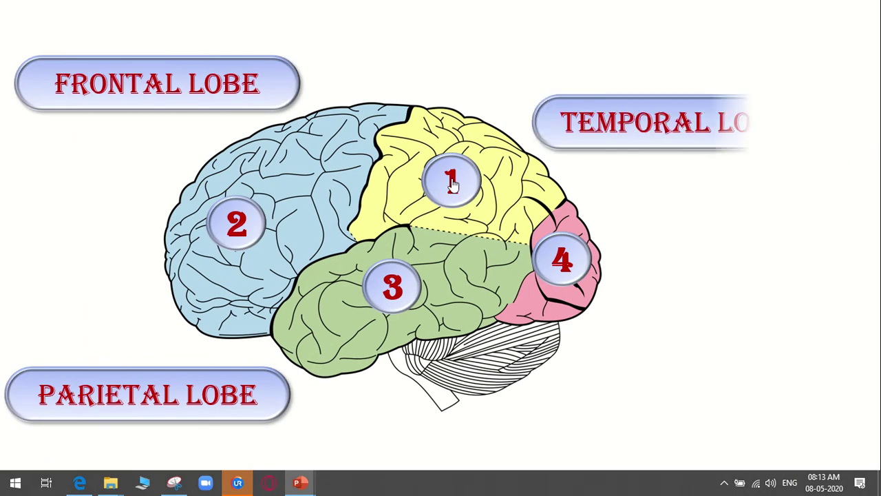
click(562, 262)
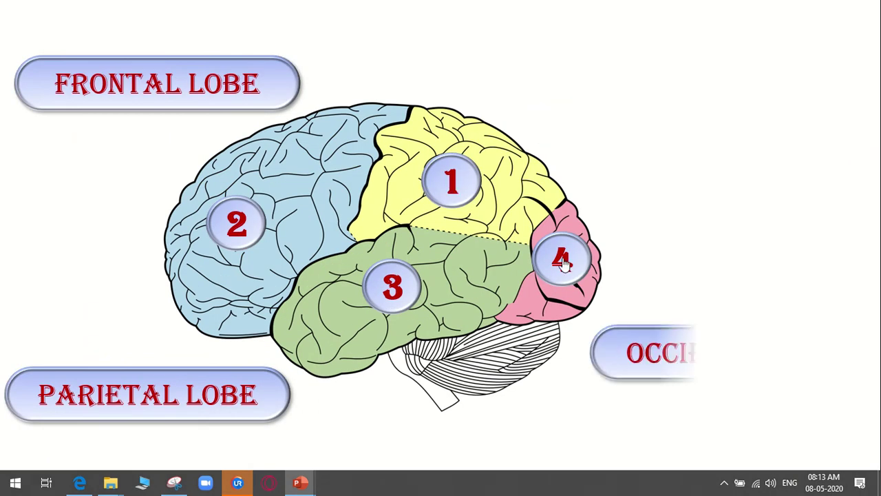
click(563, 263)
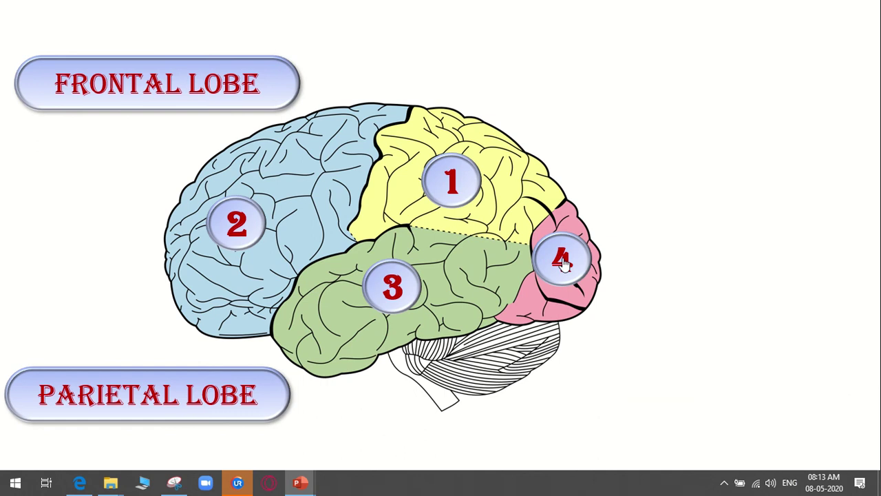
key(Escape)
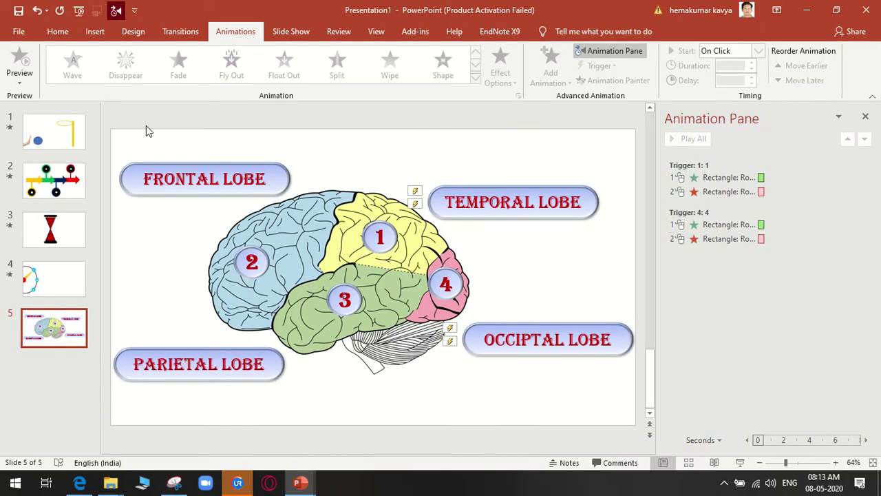
mouse_move(298, 482)
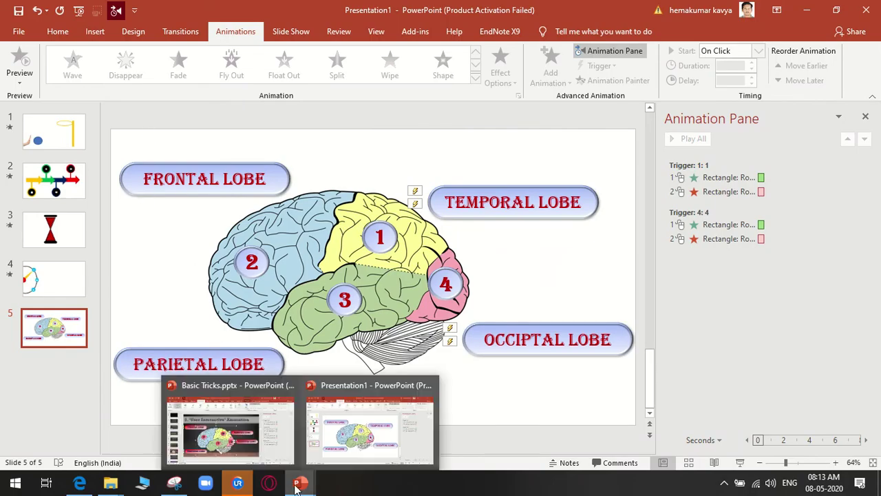
In Basic Tricks.pptx, present from slide 10, advance to the envelope slide 12, then exit
click(248, 440)
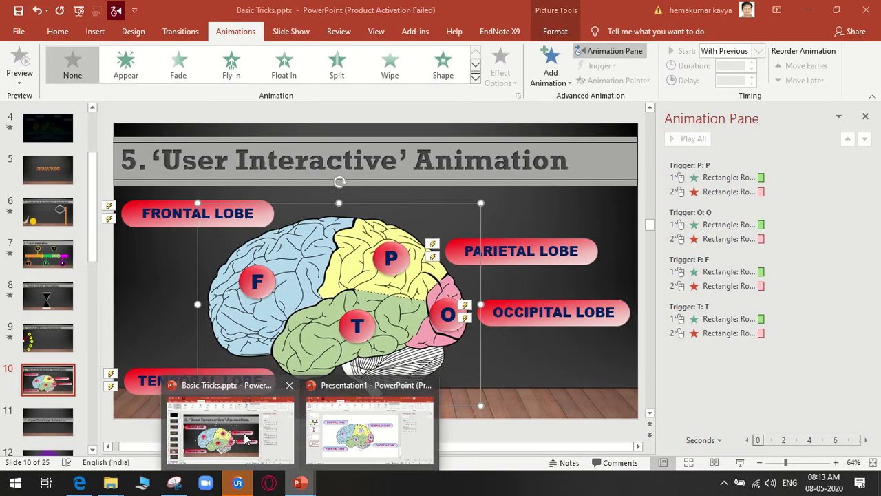
click(554, 402)
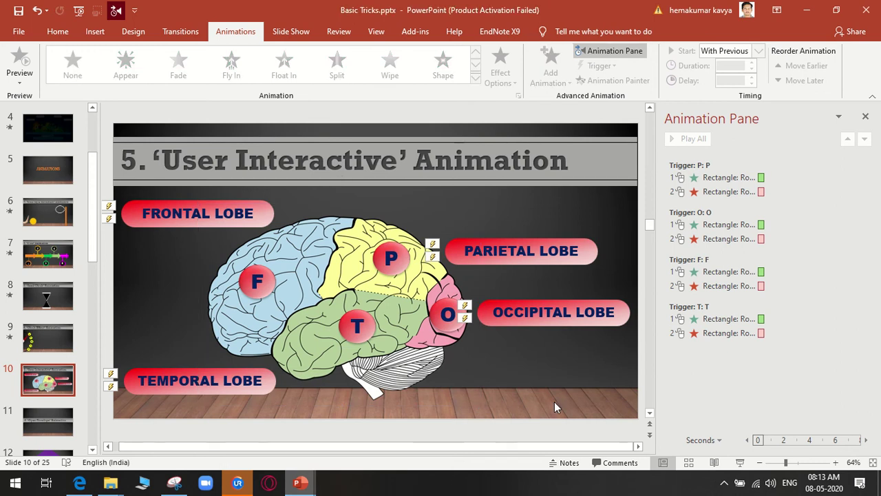
click(740, 462)
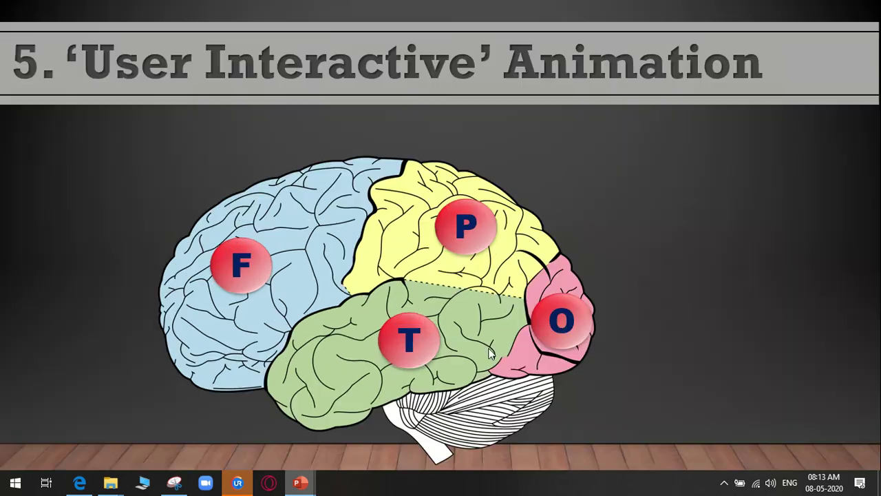
click(518, 404)
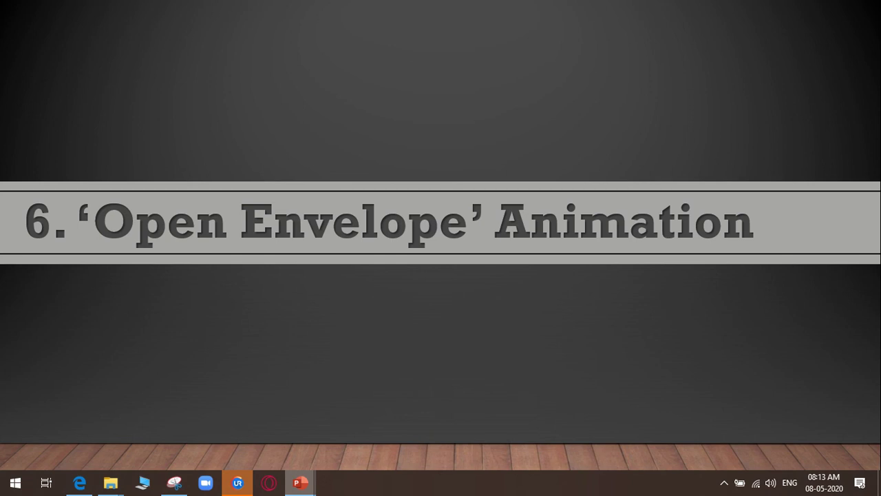
key(Right)
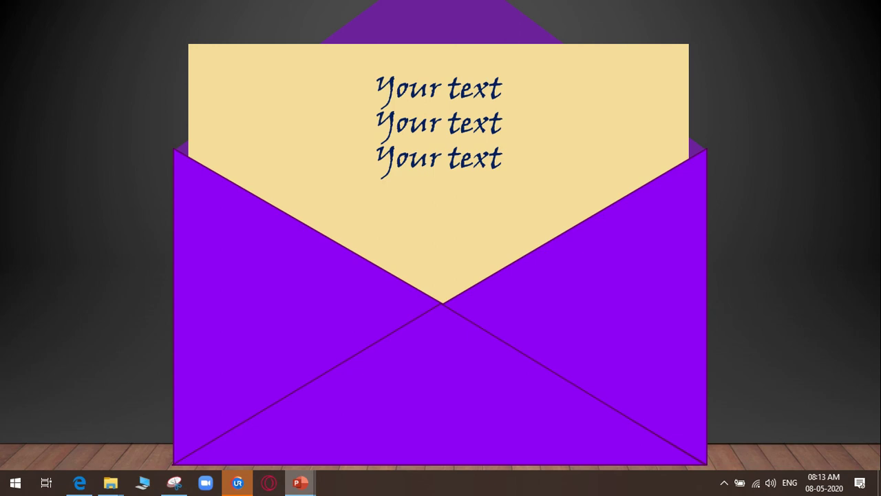
key(Escape)
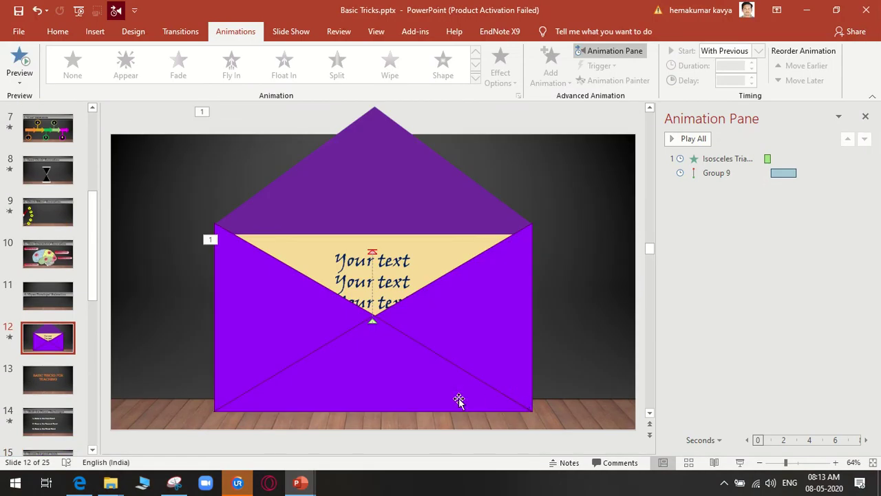
In Presentation1, add a new blank slide 6 and draw a large rectangle in its lower centre
click(371, 424)
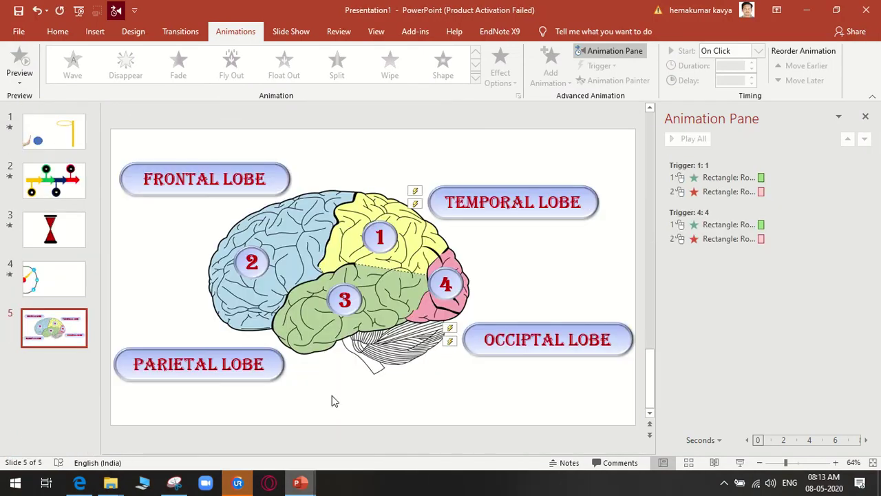
right_click(61, 376)
click(90, 417)
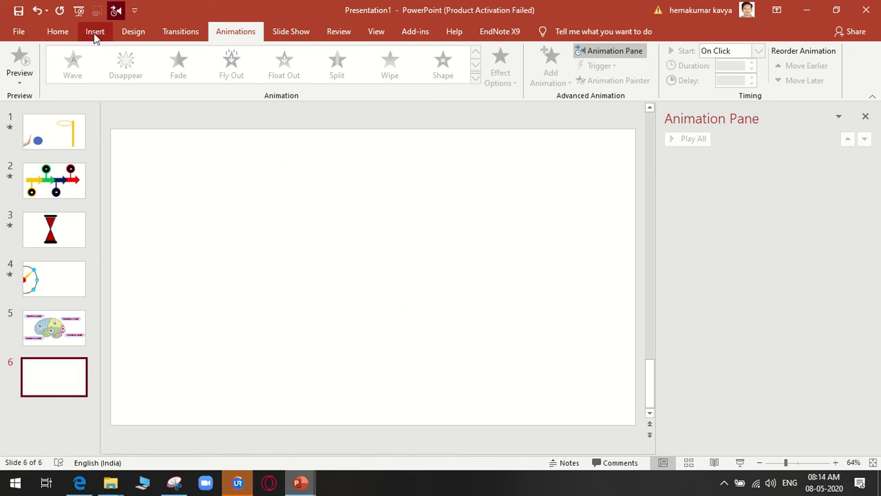
click(95, 31)
click(206, 65)
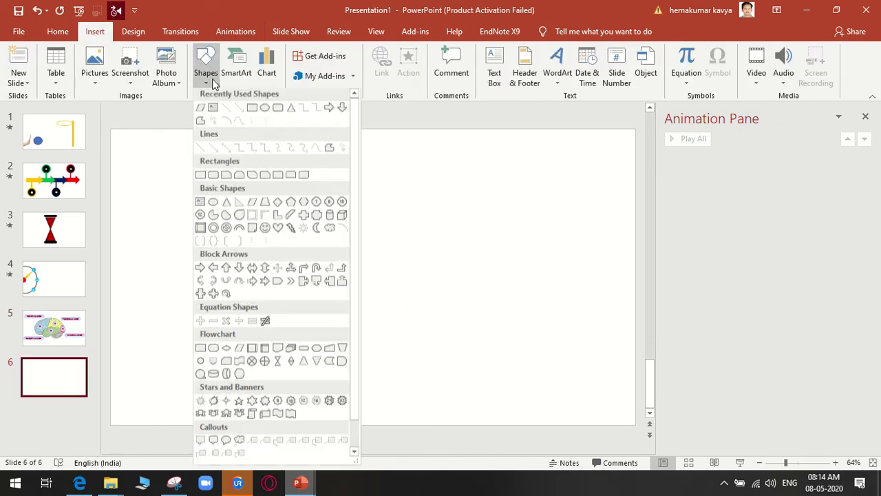
click(251, 110)
drag(261, 267, 486, 398)
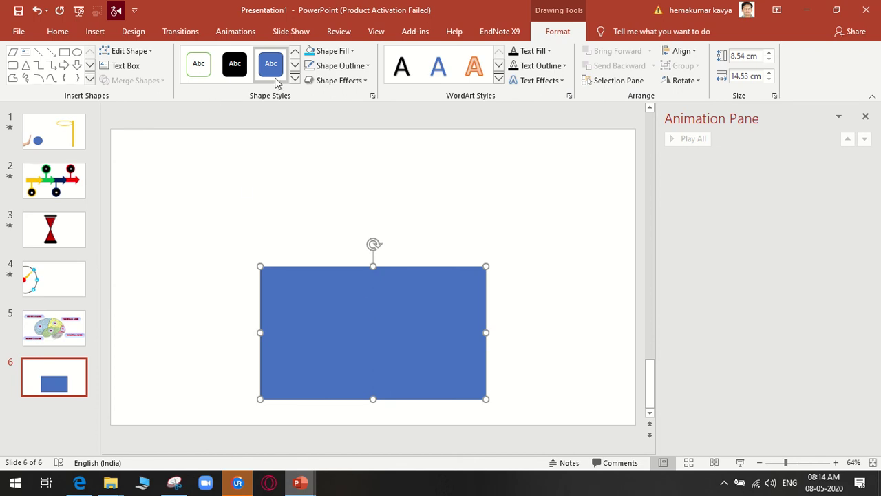
Draw a smaller 7.88 × 13.45 cm rectangle inside the blue one
click(95, 31)
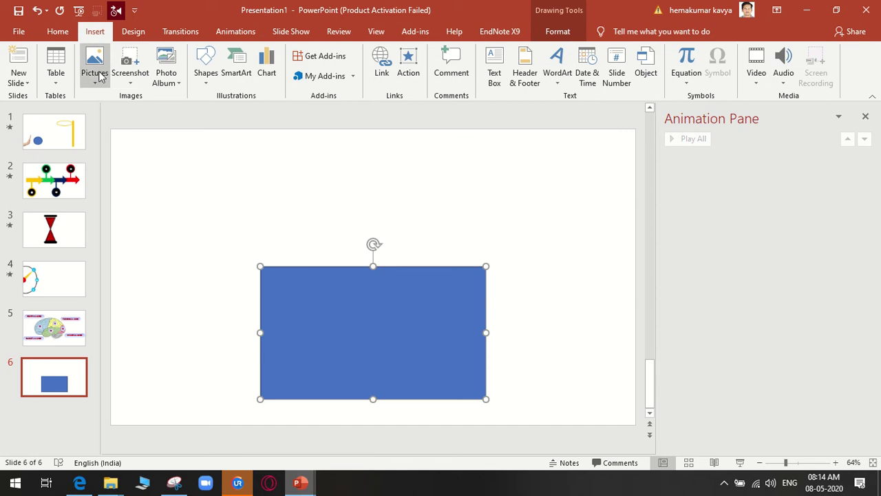
click(206, 74)
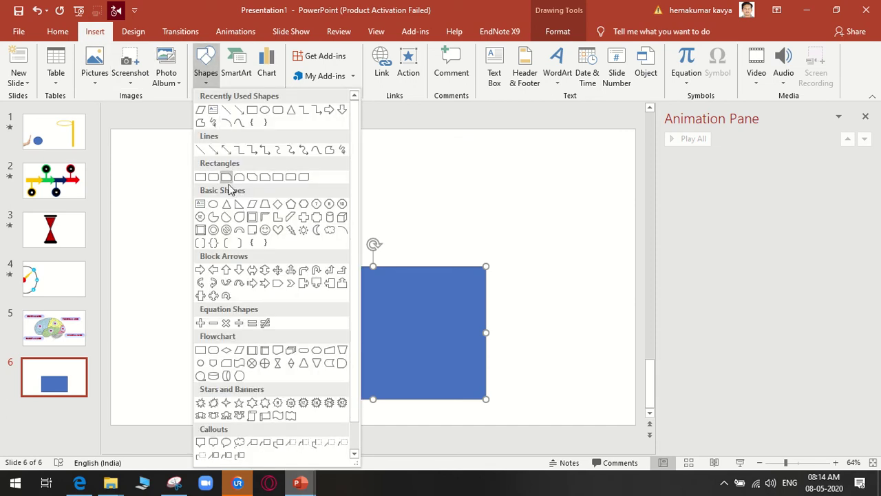
click(201, 176)
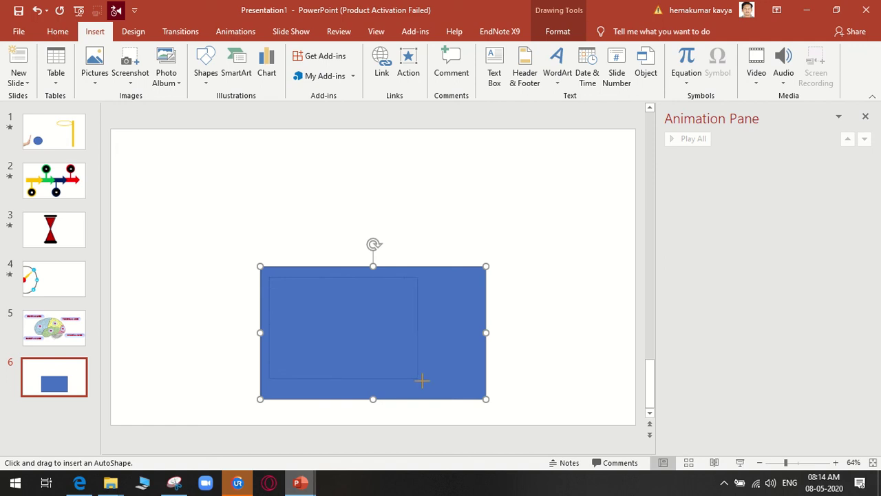
drag(447, 387, 477, 397)
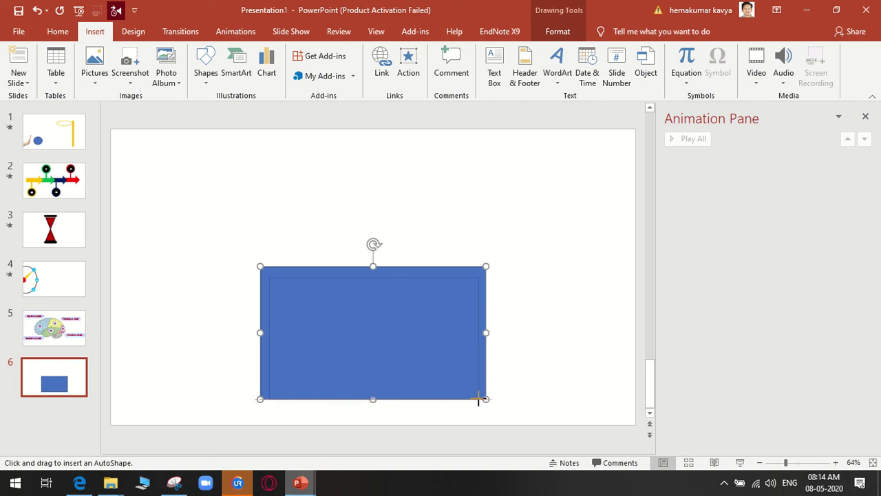
drag(477, 398, 477, 398)
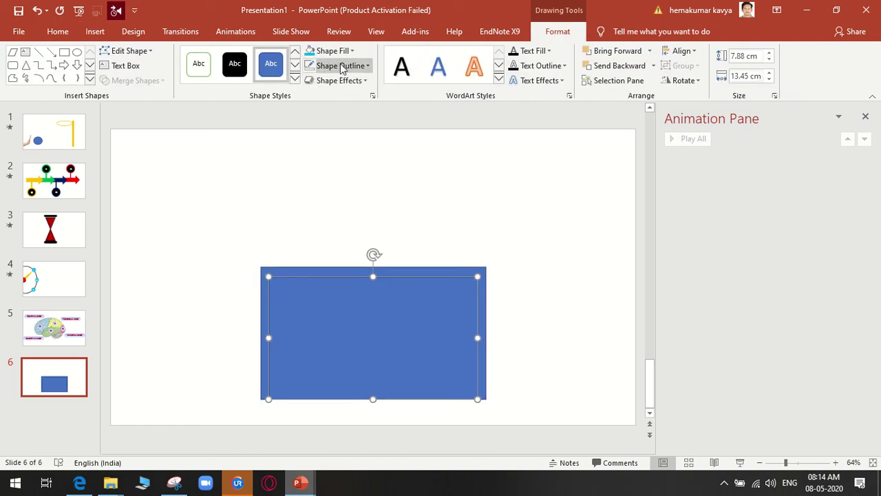
Fill the inner rectangle with light pink from the standard colour hexagon
click(333, 51)
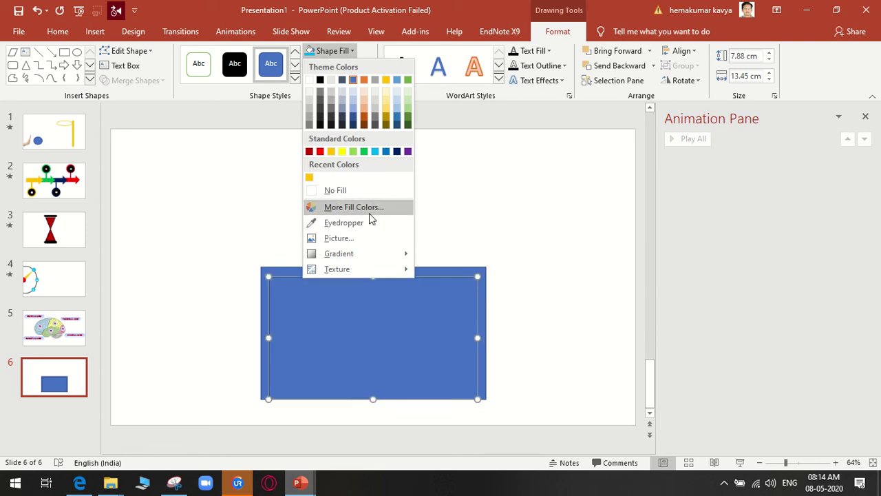
click(369, 214)
click(217, 190)
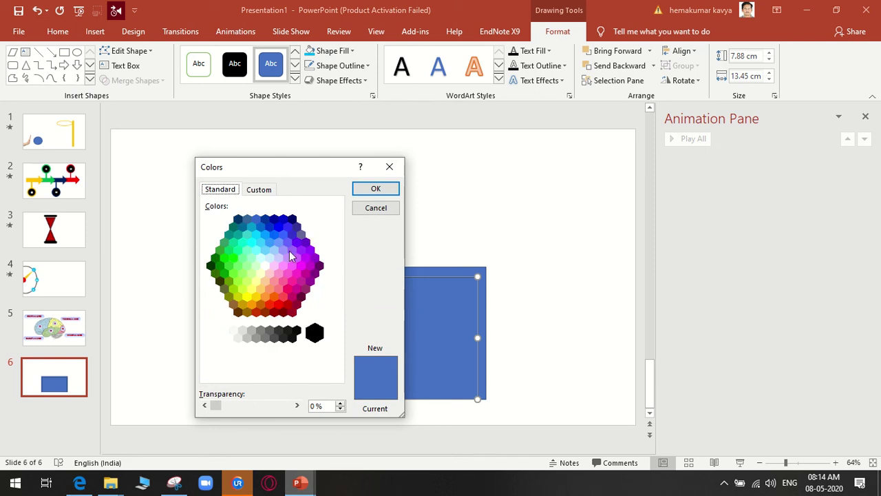
click(274, 266)
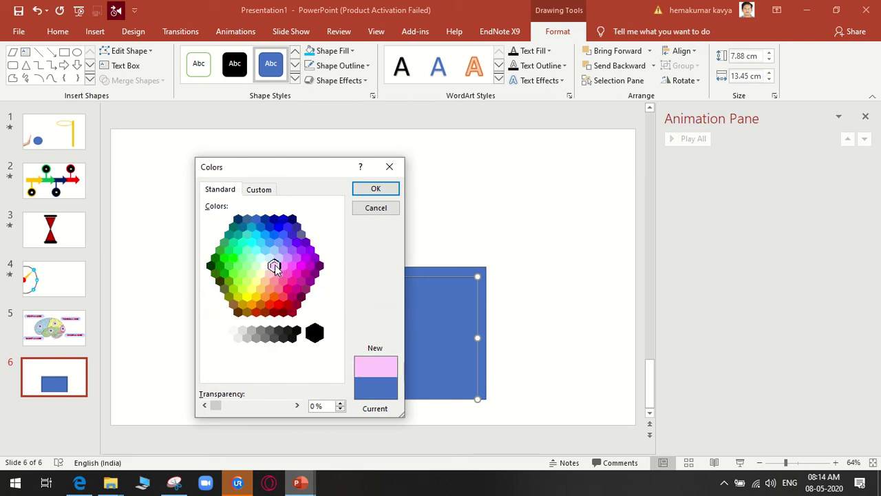
click(375, 190)
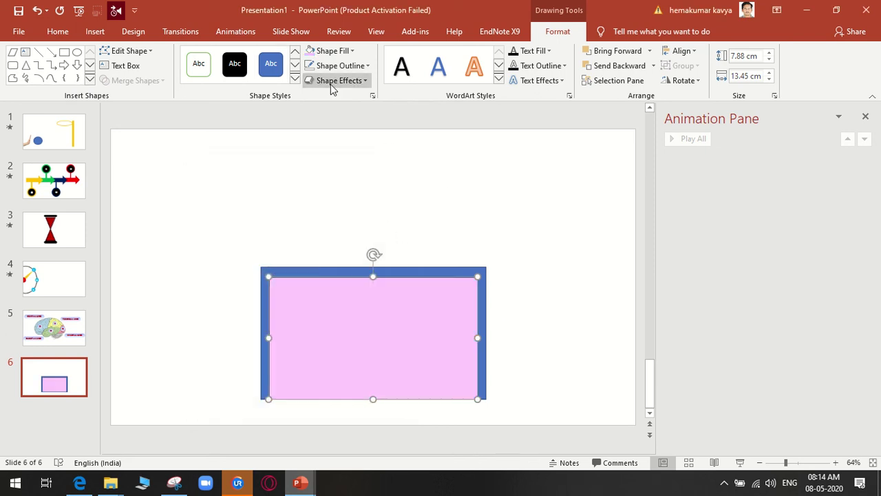
Set No Outline on both the pink inner and blue outer rectangles
click(348, 66)
click(366, 208)
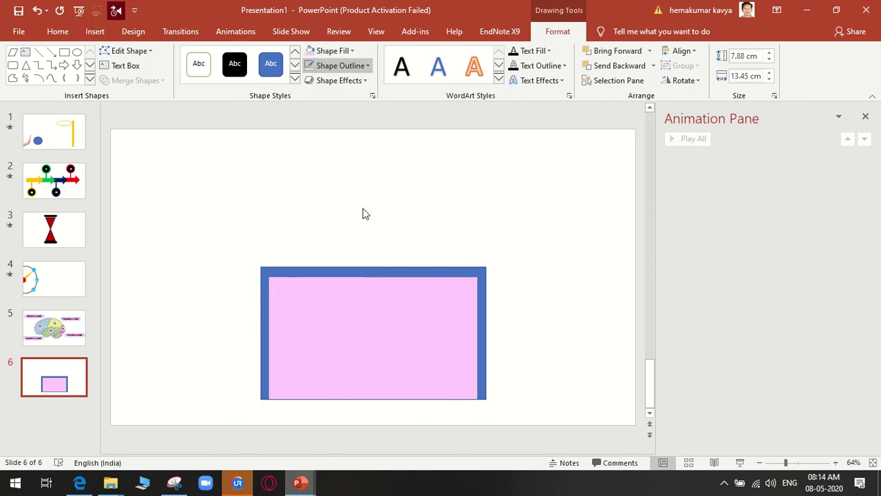
click(484, 295)
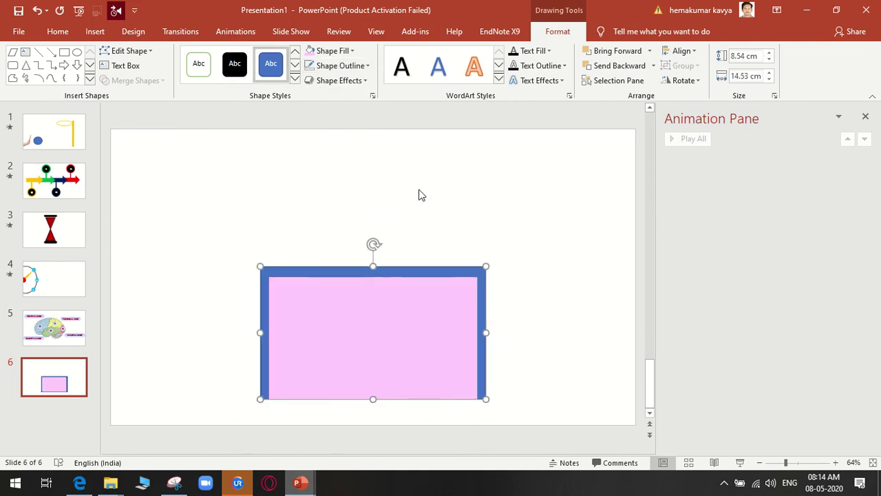
click(348, 66)
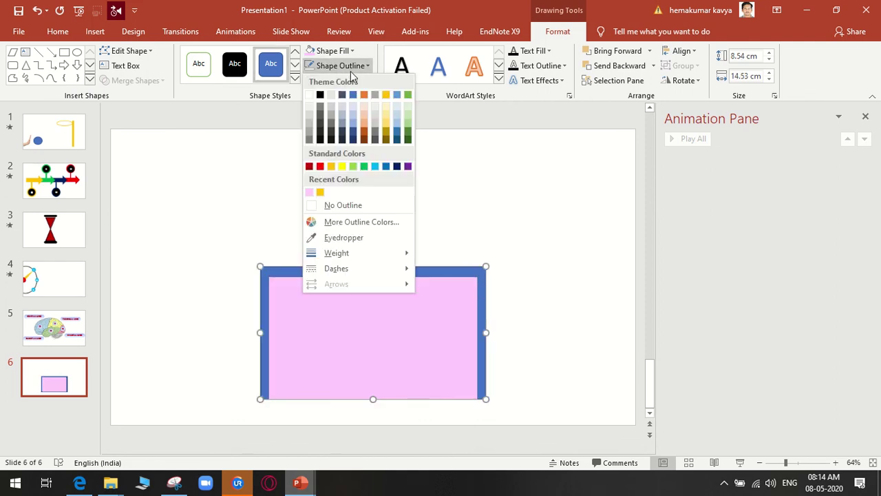
click(370, 203)
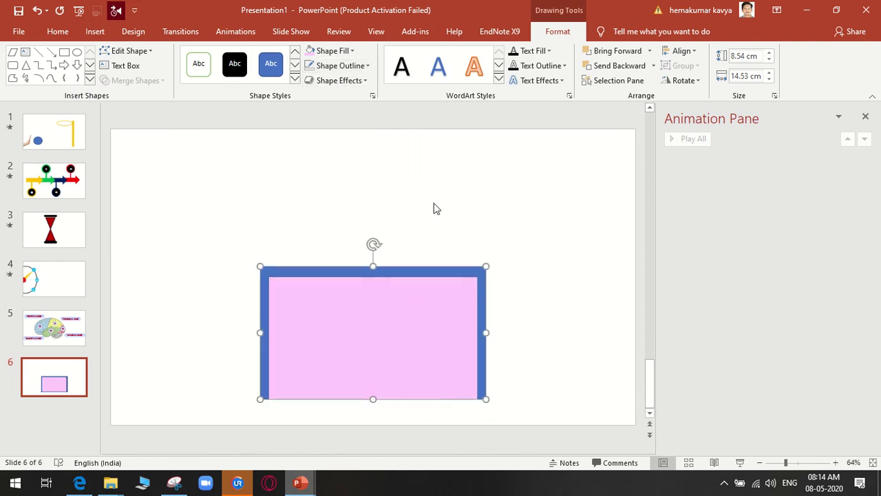
click(538, 272)
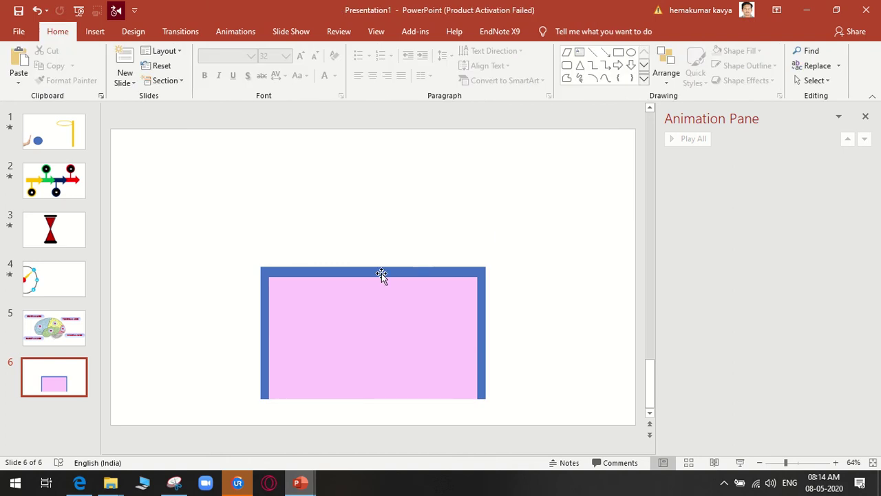
click(95, 31)
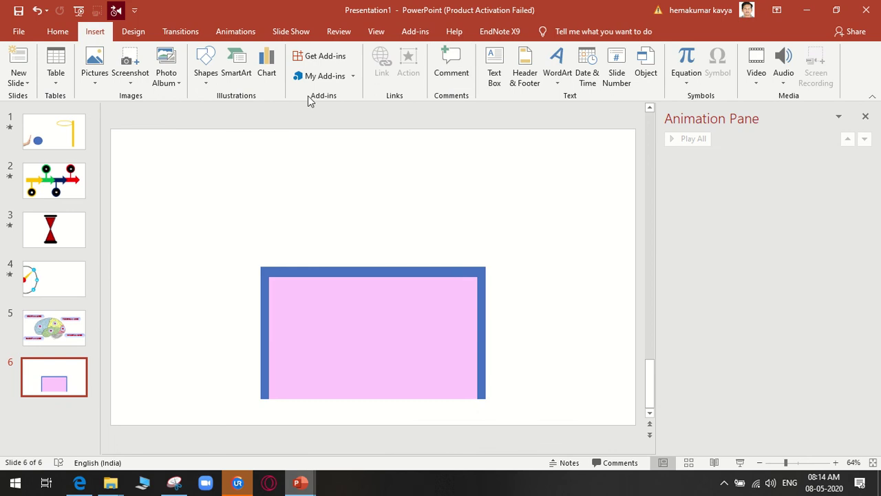
click(206, 65)
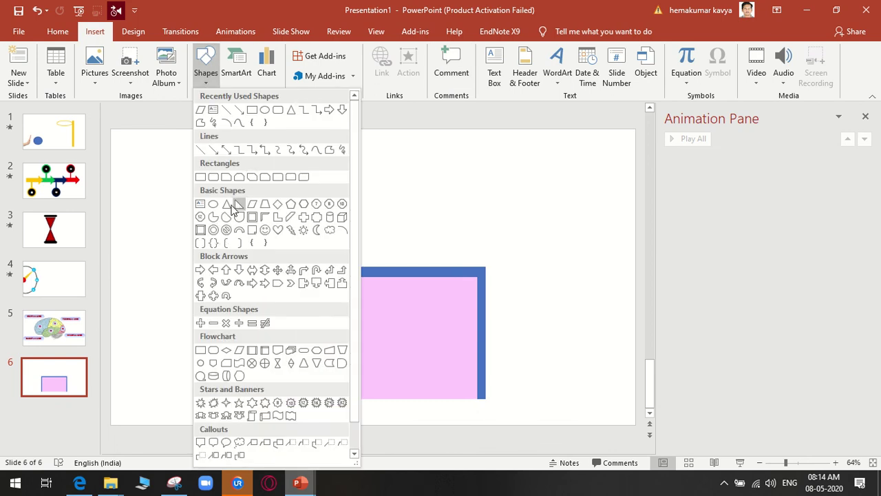
Draw a right-pointing triangle on the rectangle's left side, full height and 8 cm wide
click(225, 204)
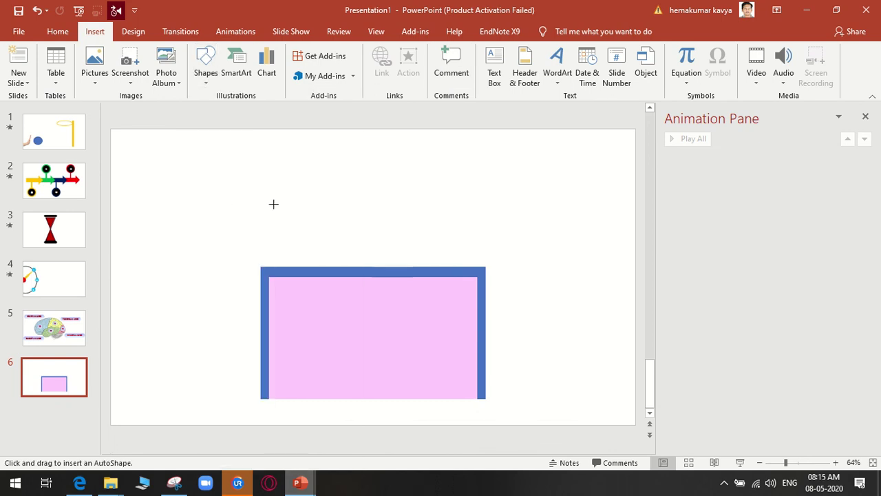
drag(273, 204, 442, 366)
drag(358, 182, 457, 284)
drag(404, 272, 384, 305)
drag(342, 228, 338, 265)
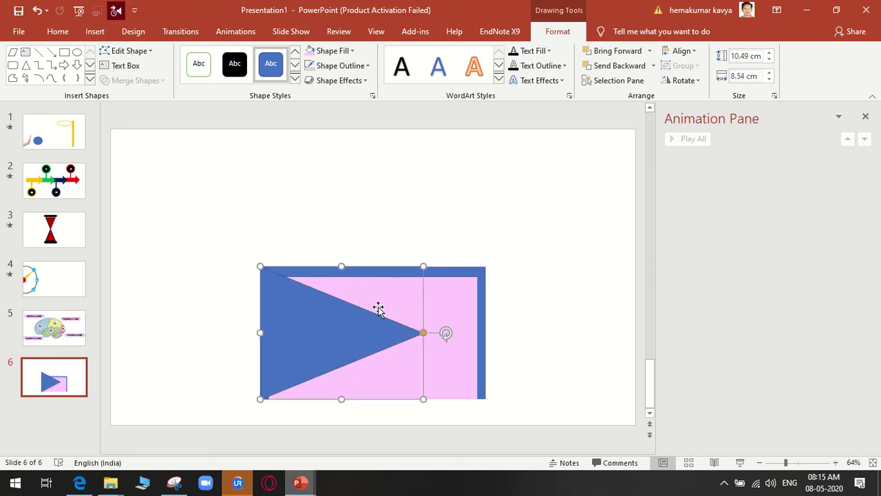
drag(424, 399, 380, 394)
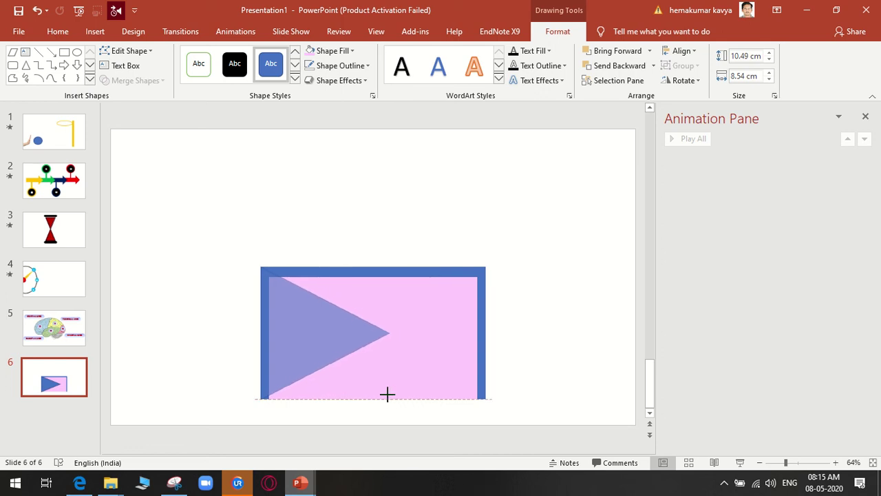
drag(380, 394, 384, 393)
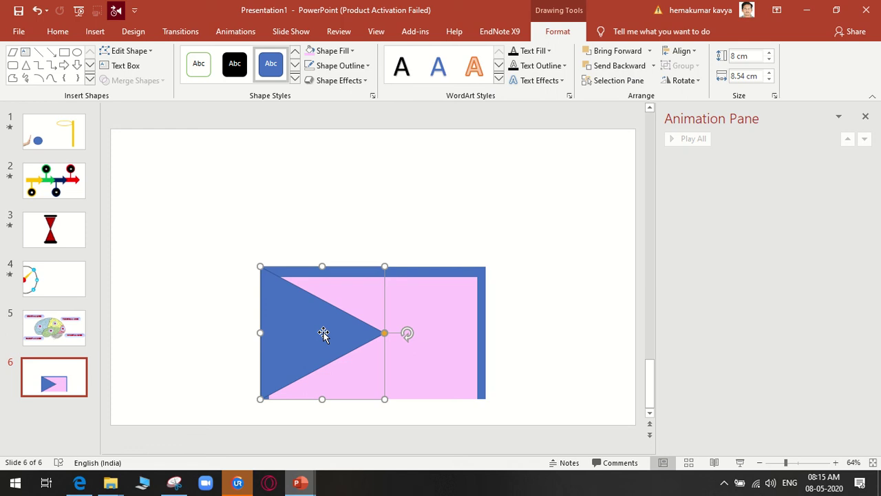
Remove the triangle's outline and fill it dark blue
click(341, 65)
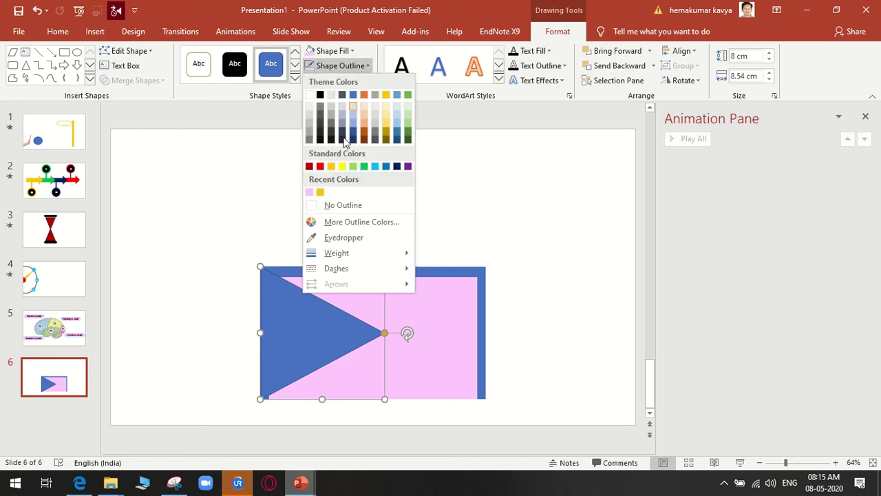
click(338, 205)
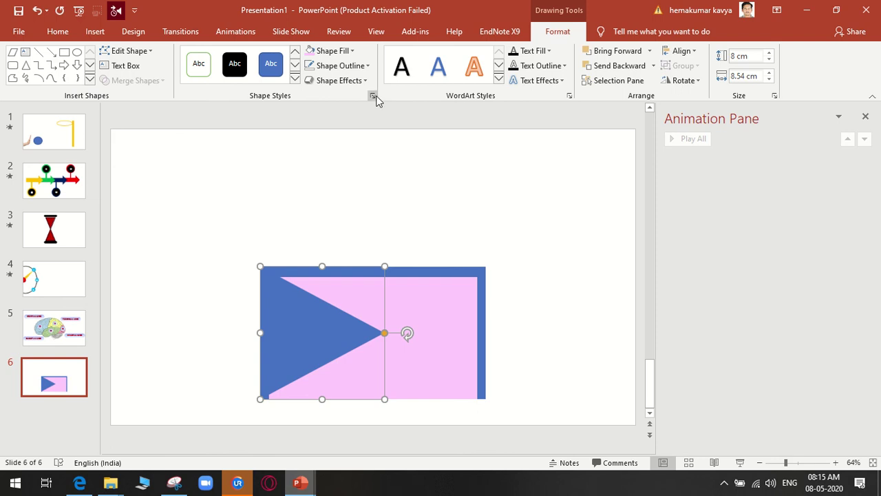
click(369, 70)
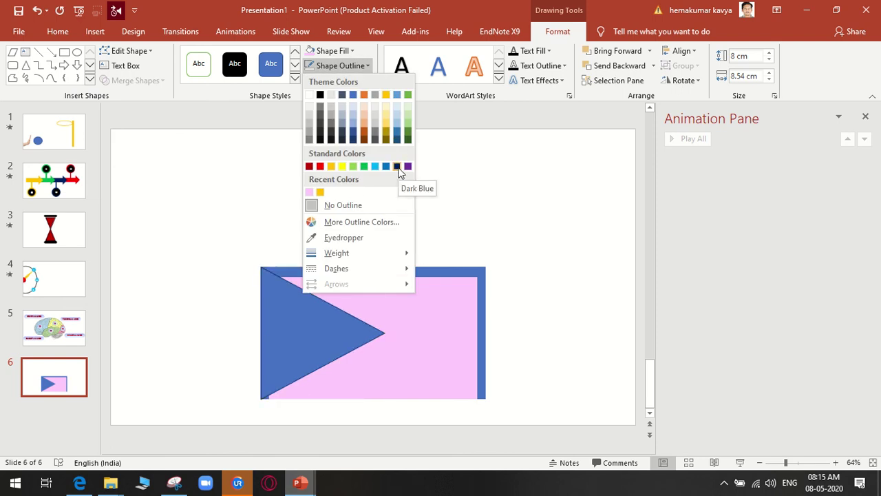
click(350, 52)
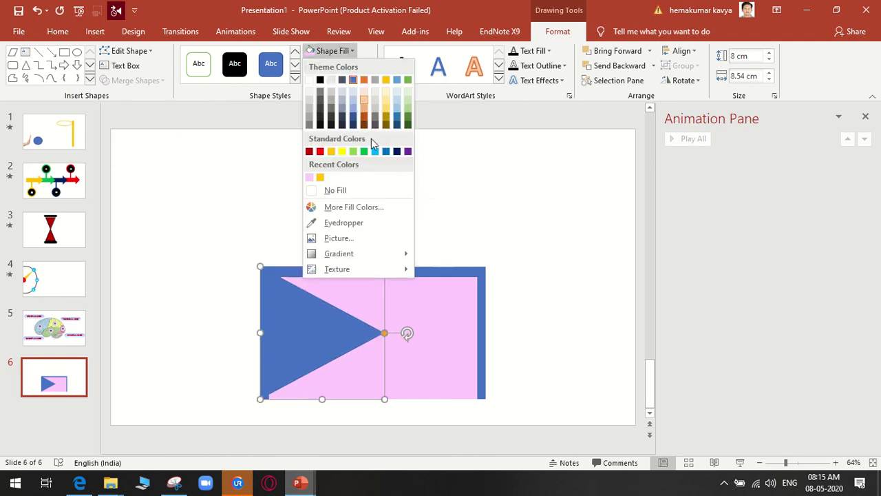
click(397, 151)
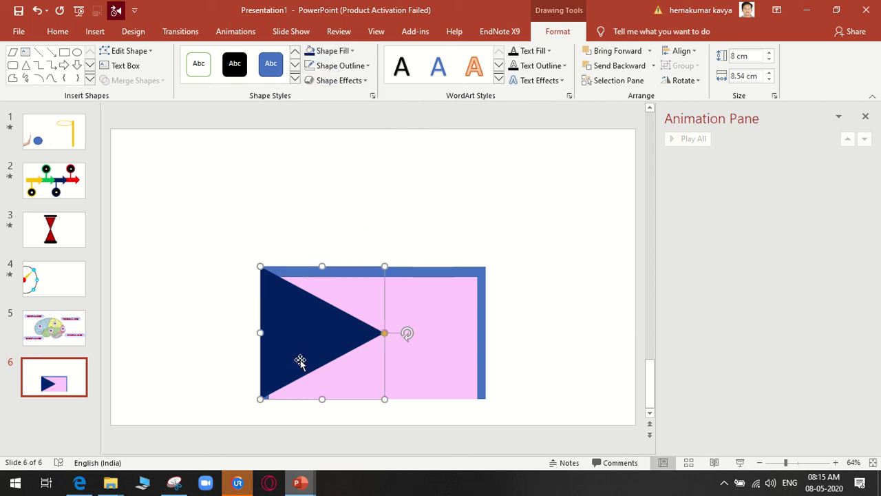
Duplicate the triangle, flip it to point left, and set it against the right edge as a bow tie
key(ctrl+d)
drag(300, 361, 383, 353)
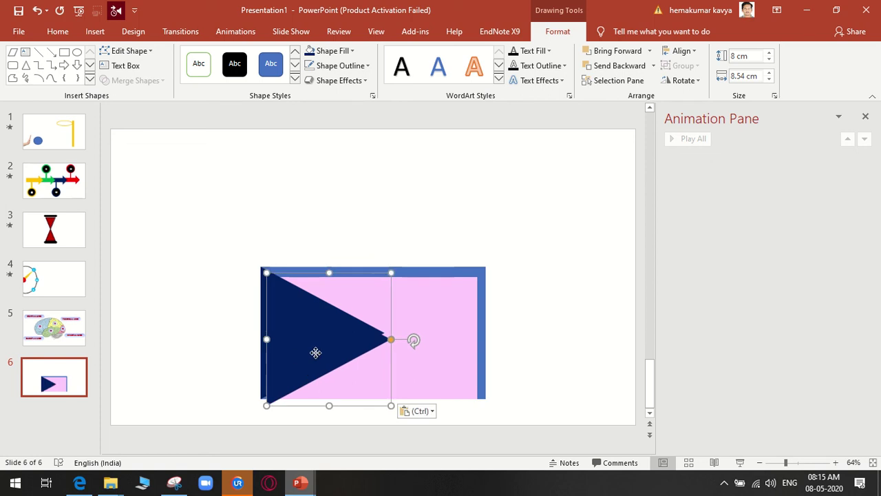
mouse_move(484, 338)
mouse_down()
mouse_move(325, 358)
mouse_move(330, 334)
mouse_up()
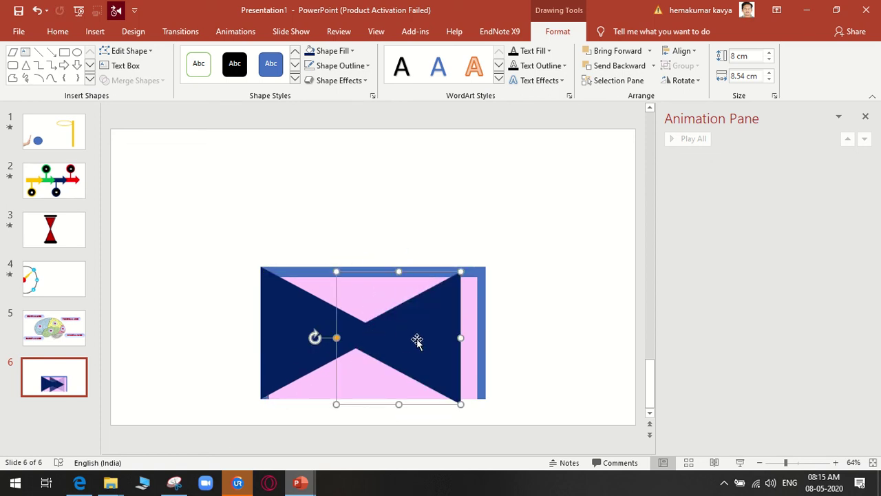
drag(417, 340, 449, 339)
Add an upward-pointing navy triangle spanning the rectangle's width, 4.62 cm high, forming the envelope front
click(535, 335)
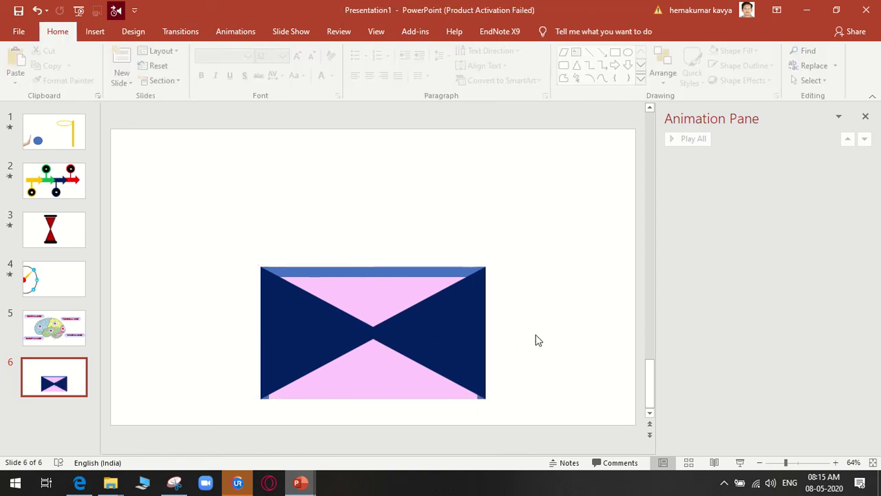
click(403, 333)
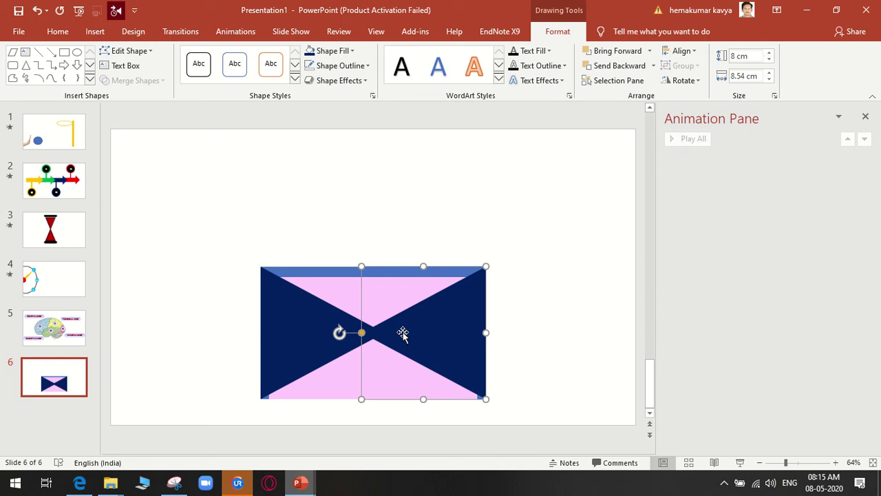
key(ctrl+v)
drag(406, 337, 355, 317)
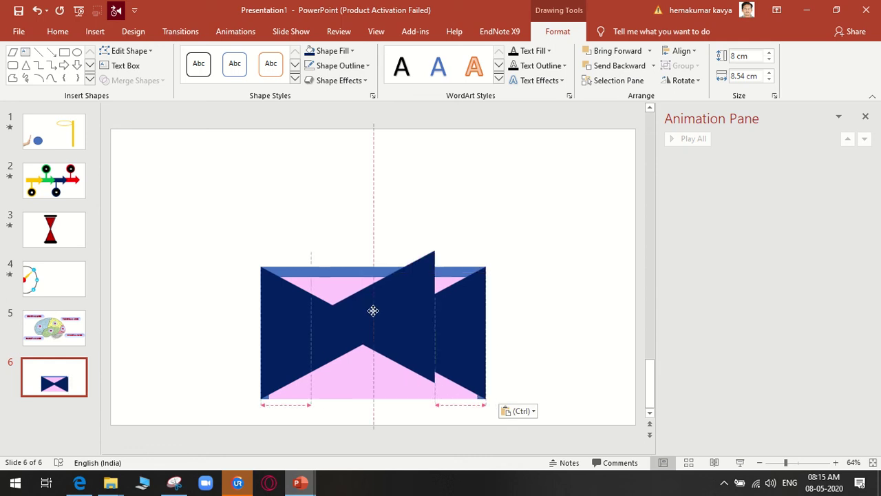
mouse_move(282, 310)
mouse_down()
mouse_move(431, 310)
mouse_move(370, 270)
mouse_up()
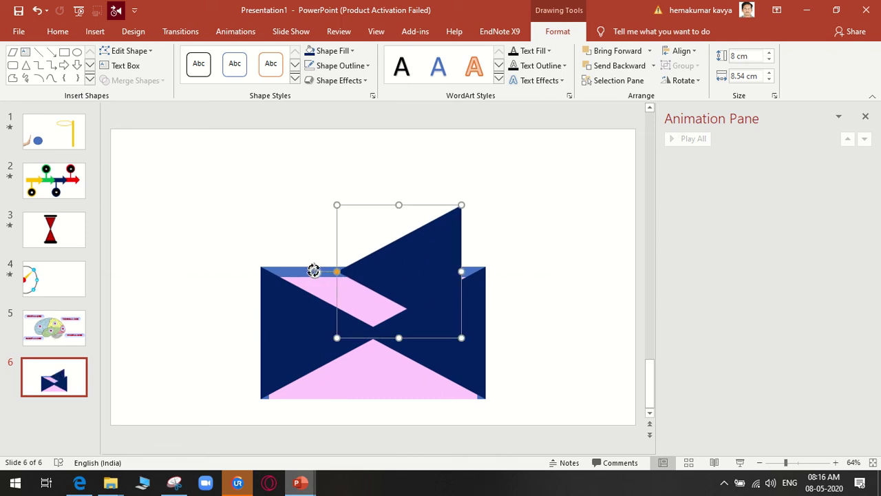
mouse_move(314, 271)
mouse_down()
mouse_move(400, 224)
mouse_move(324, 322)
mouse_up()
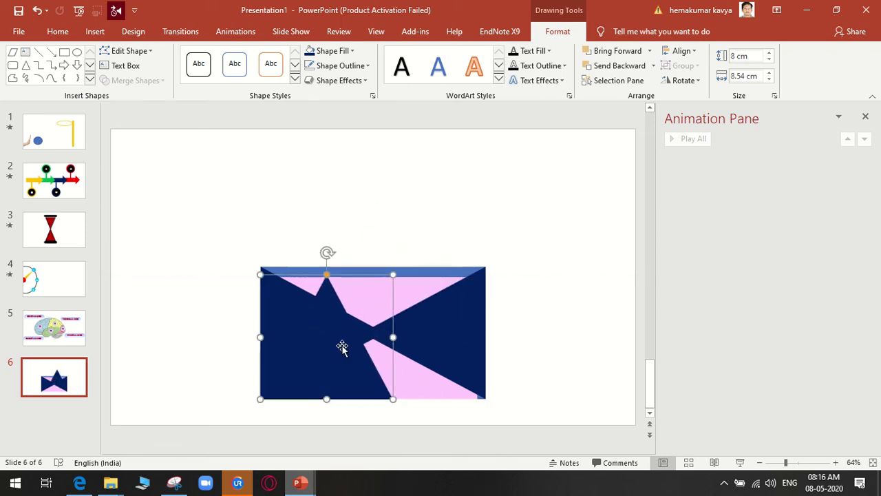
drag(393, 338, 486, 351)
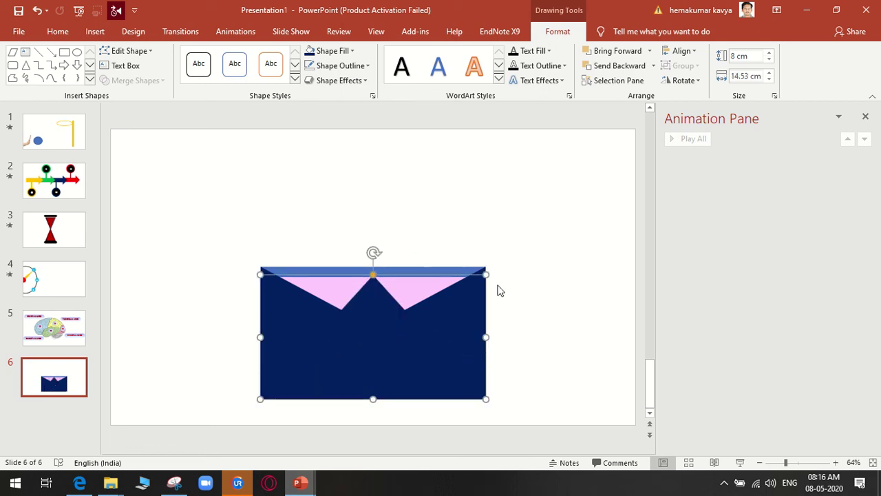
drag(485, 275, 484, 327)
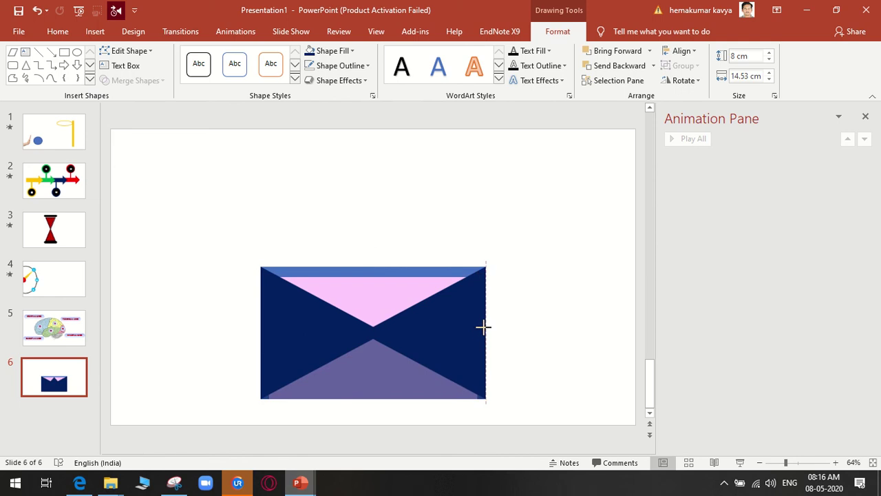
drag(485, 327, 483, 328)
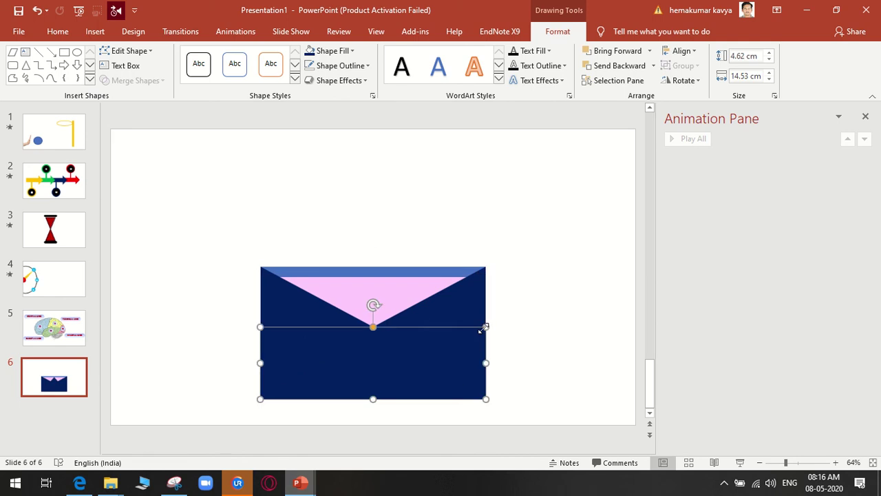
click(534, 332)
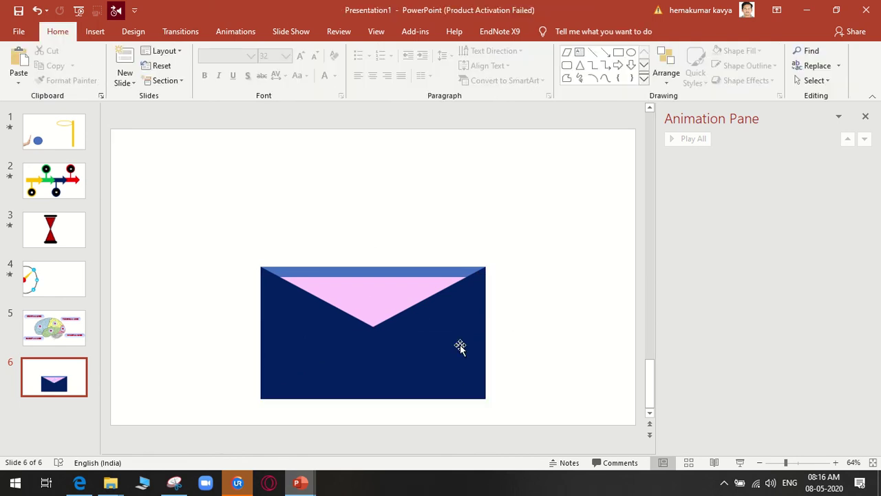
Duplicate the lower navy triangle, flip it upside down, and place it above the envelope as a flap
click(406, 370)
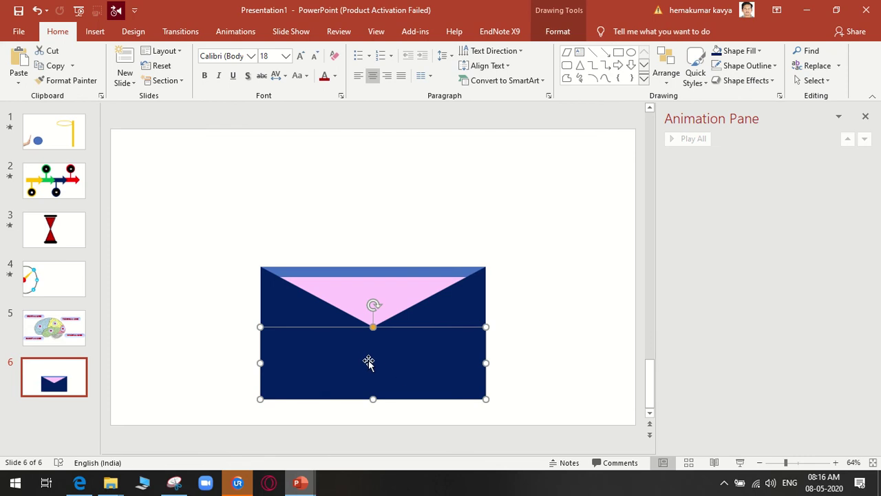
key(ctrl+c)
key(ctrl+v)
drag(419, 363, 474, 306)
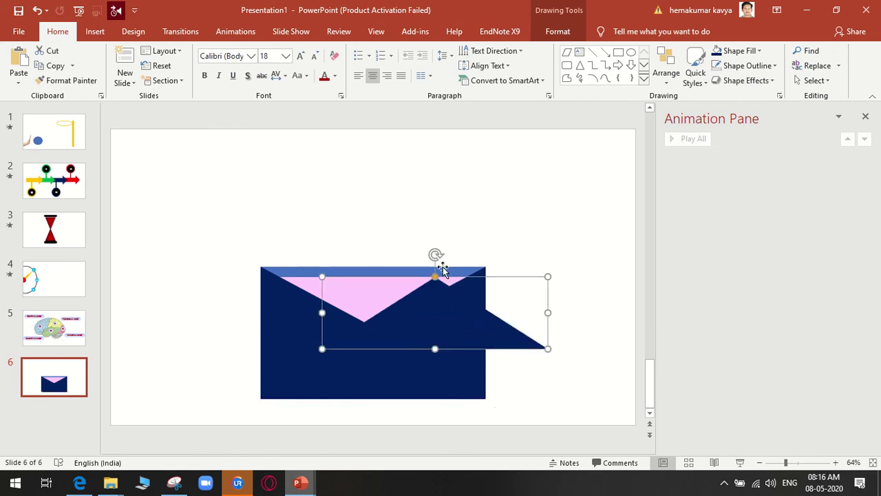
drag(446, 255, 441, 246)
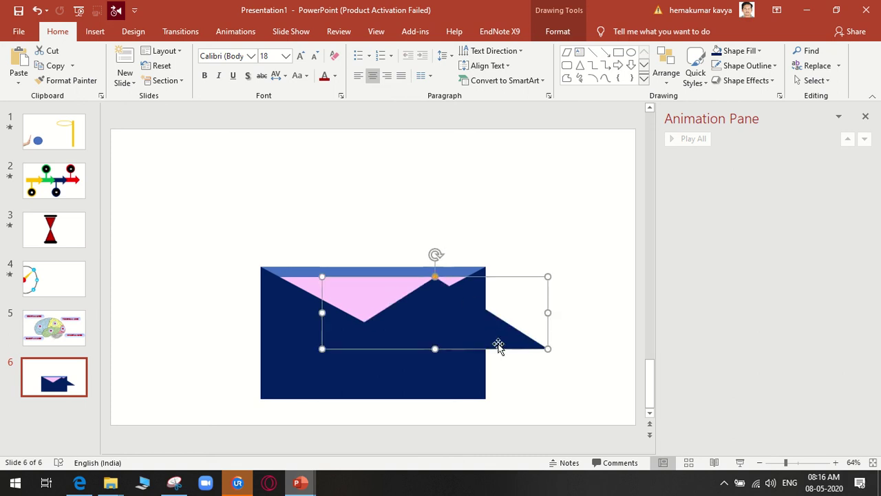
mouse_move(497, 346)
mouse_down()
mouse_move(425, 267)
mouse_move(438, 262)
mouse_up()
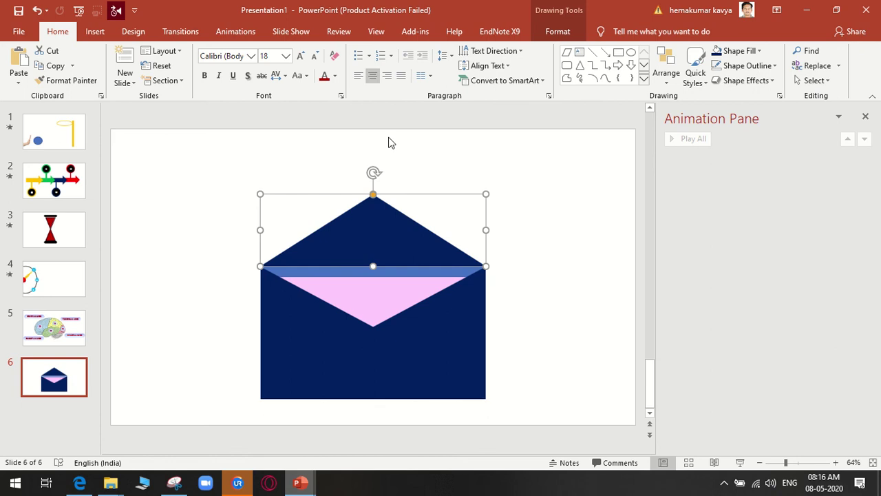
Fill the envelope flap with the top stripe's light blue using the eyedropper, and give it no outline
click(544, 32)
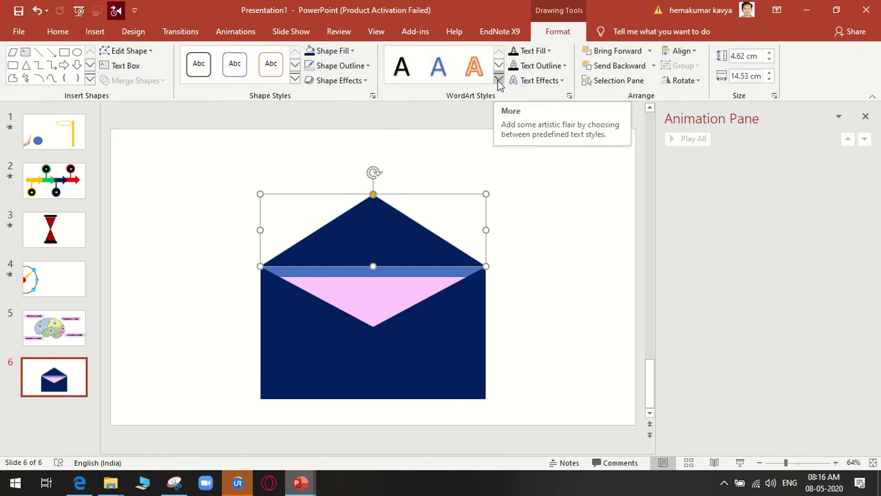
click(352, 52)
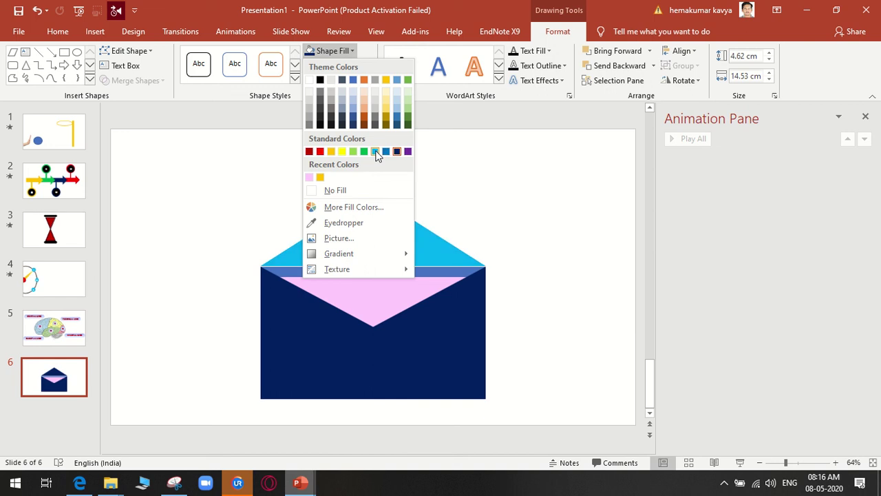
click(365, 222)
click(435, 270)
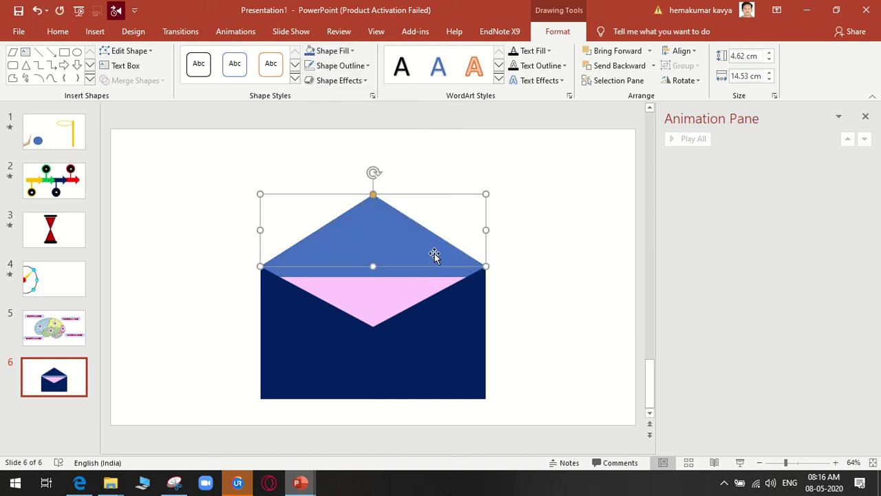
click(357, 67)
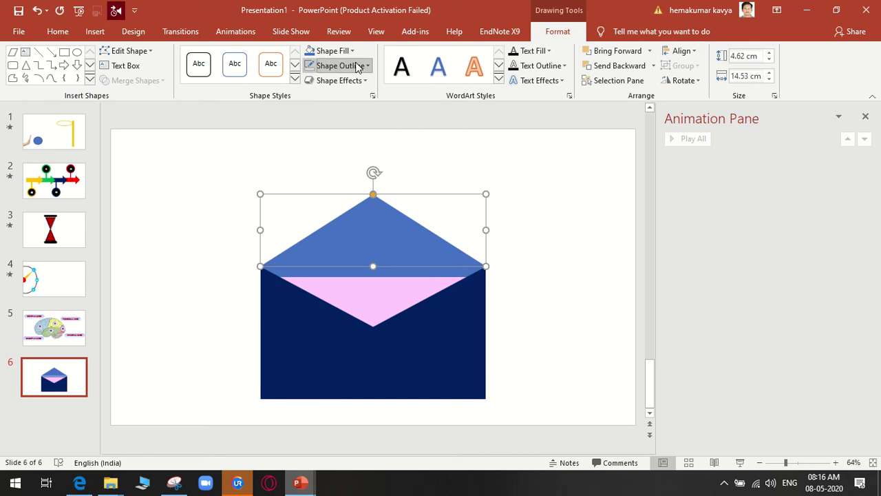
click(368, 206)
click(536, 237)
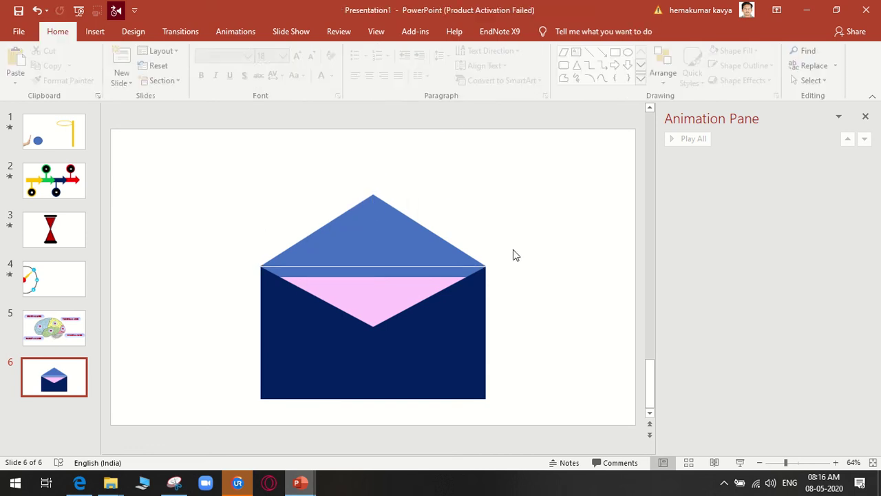
click(426, 249)
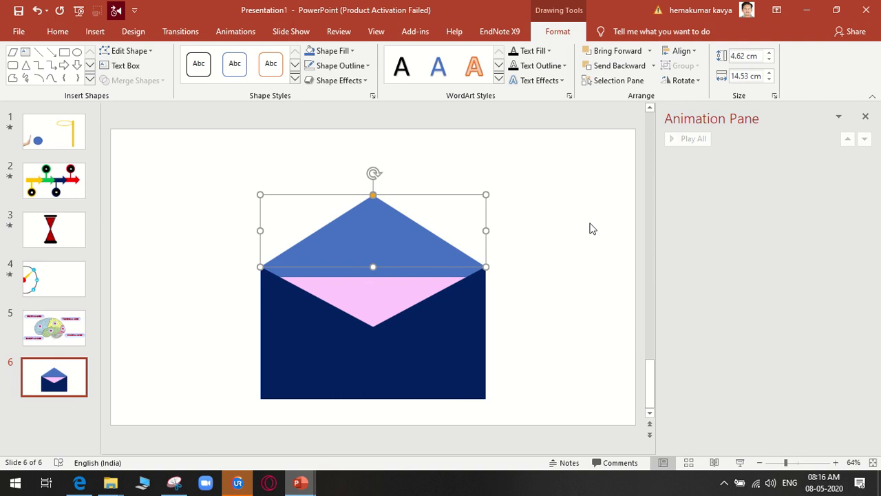
Paste a copy of the navy shape, rotate it, and move it over the pink opening
click(590, 229)
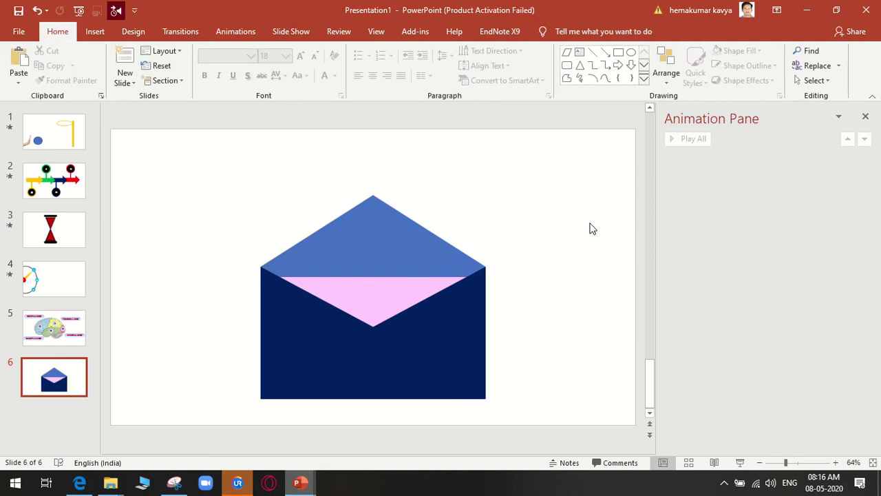
click(388, 234)
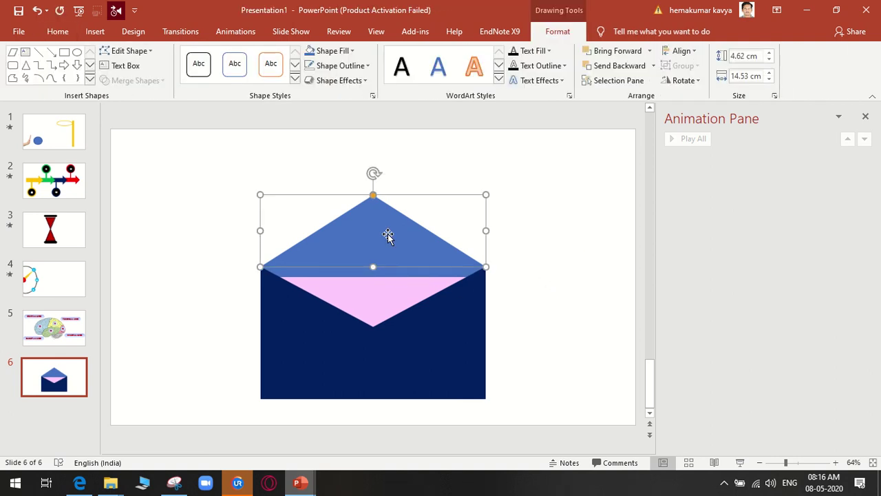
click(407, 360)
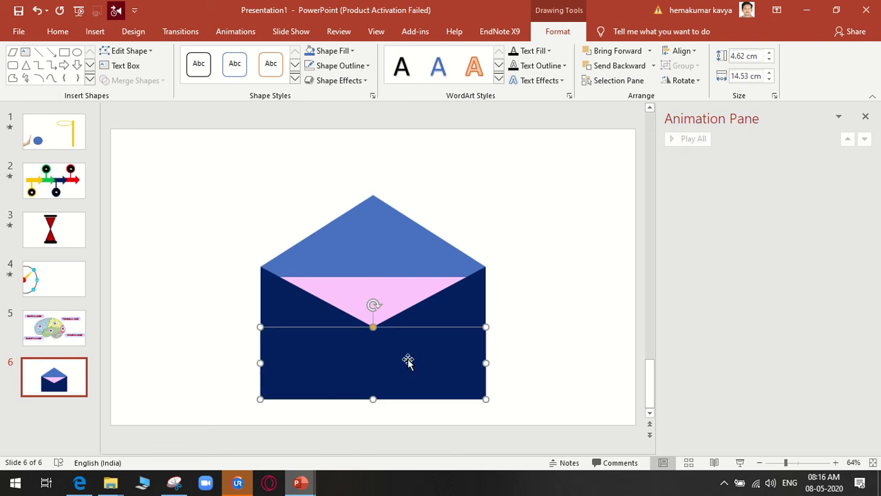
key(ctrl+v)
mouse_move(373, 305)
mouse_down()
mouse_move(438, 417)
mouse_move(378, 425)
mouse_up()
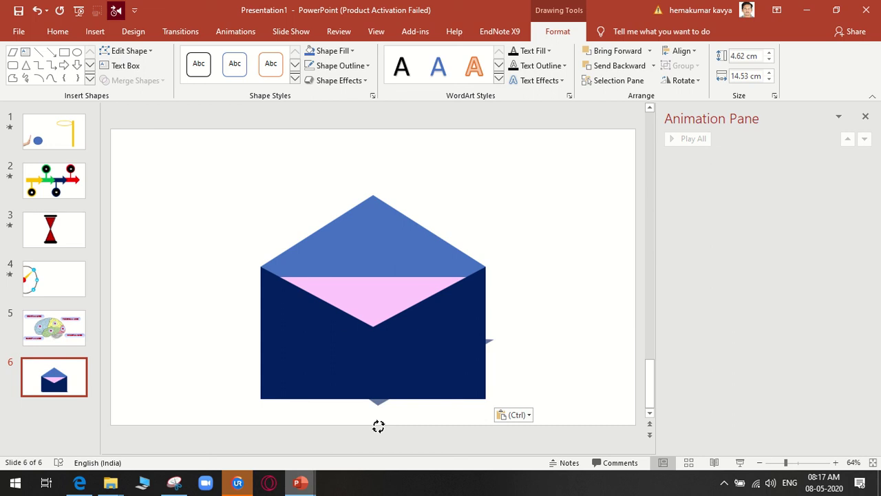
drag(378, 425, 383, 279)
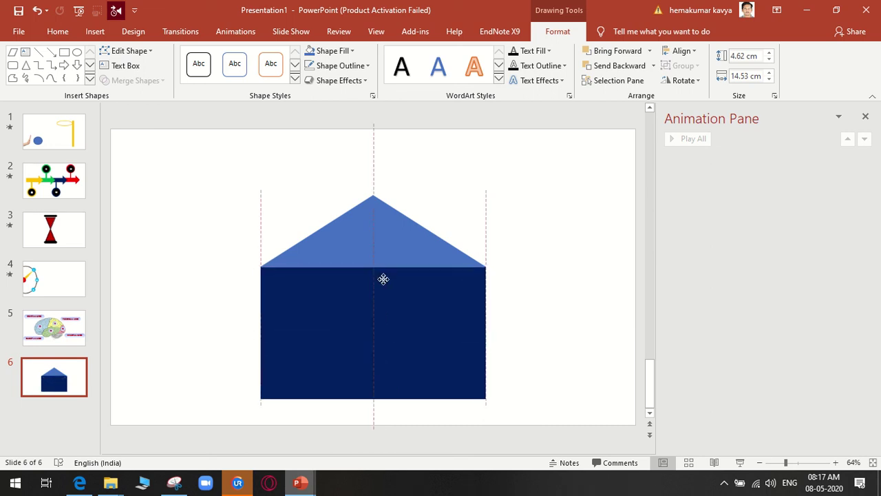
click(534, 302)
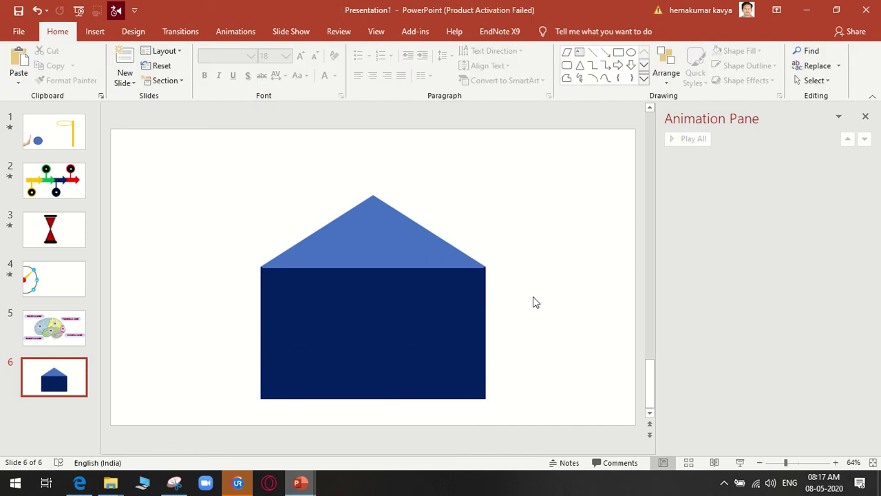
Undo and delete the extra triangle changes, then resize the flipped triangle
click(385, 305)
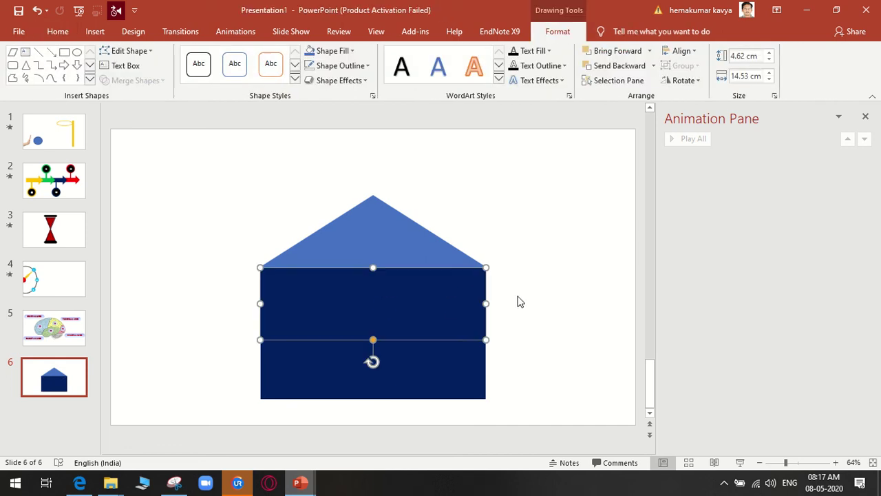
key(ctrl+z)
key(ctrl+z)
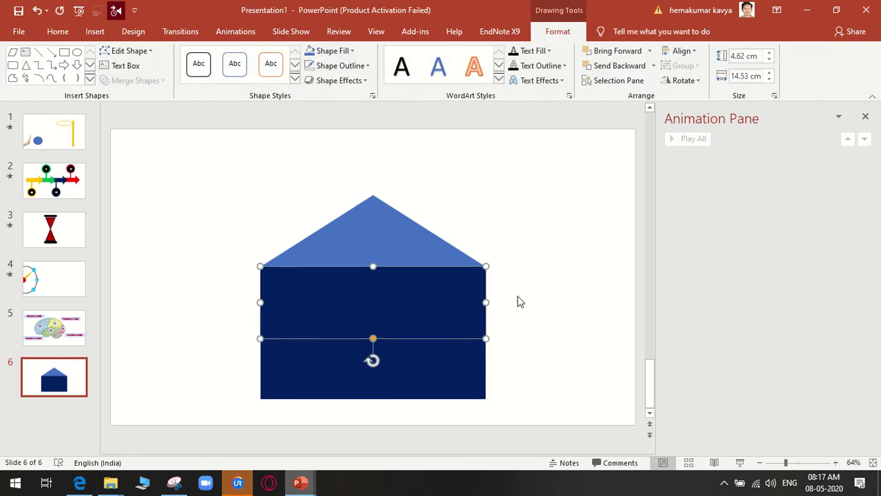
key(Delete)
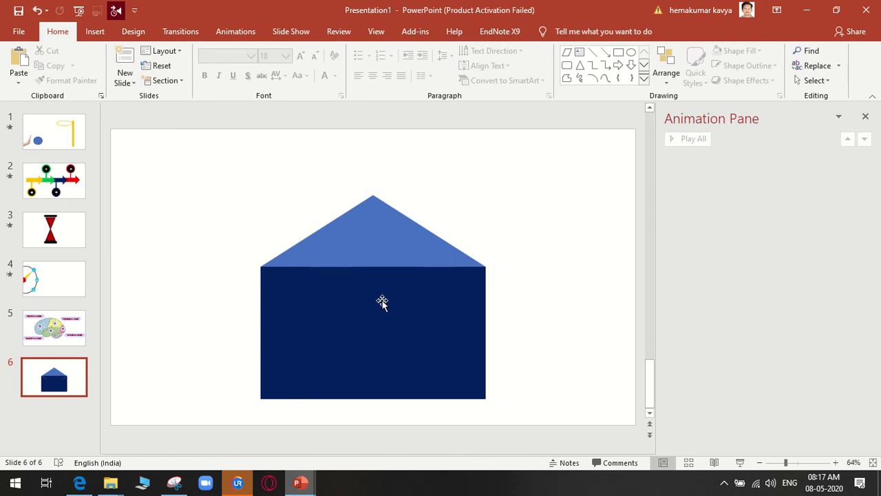
key(ctrl+z)
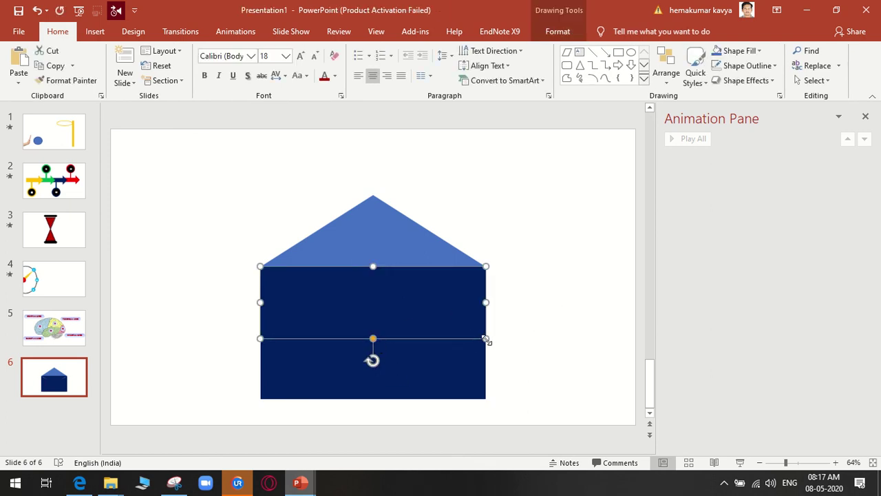
drag(486, 339, 488, 345)
click(553, 354)
Flatten the wide inner triangle's height and select the navy envelope rectangle
click(400, 338)
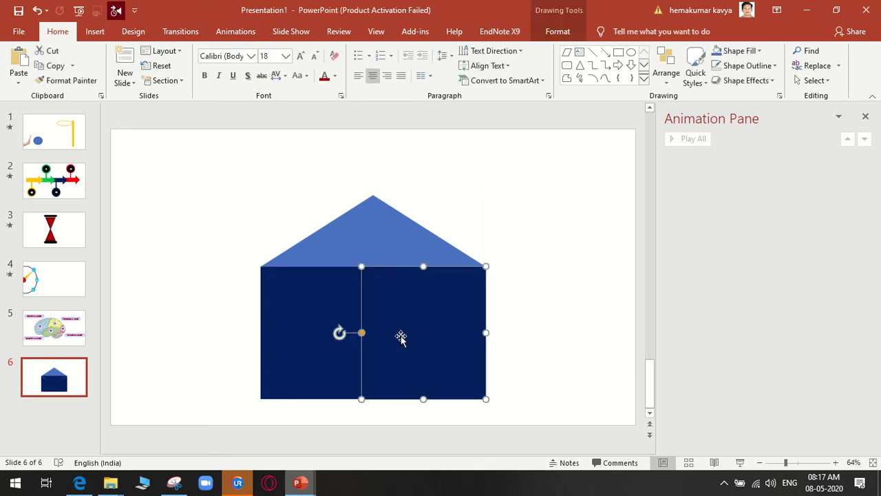
click(344, 298)
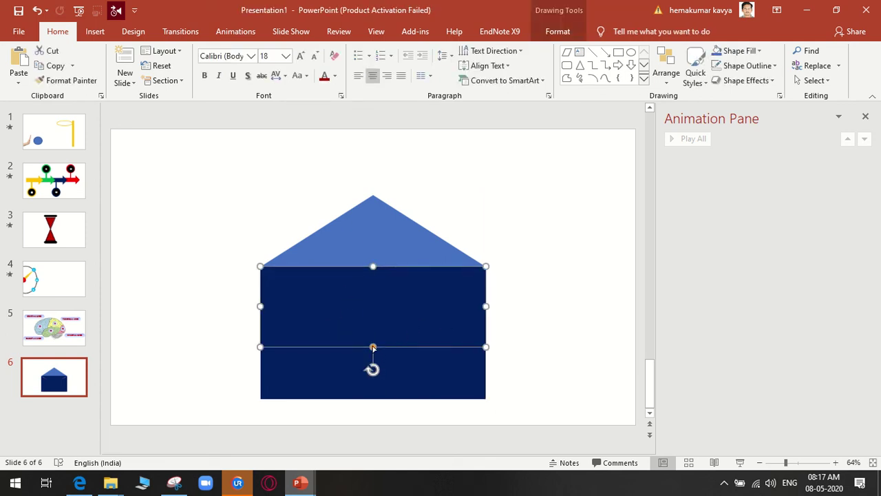
drag(372, 346, 374, 351)
click(564, 329)
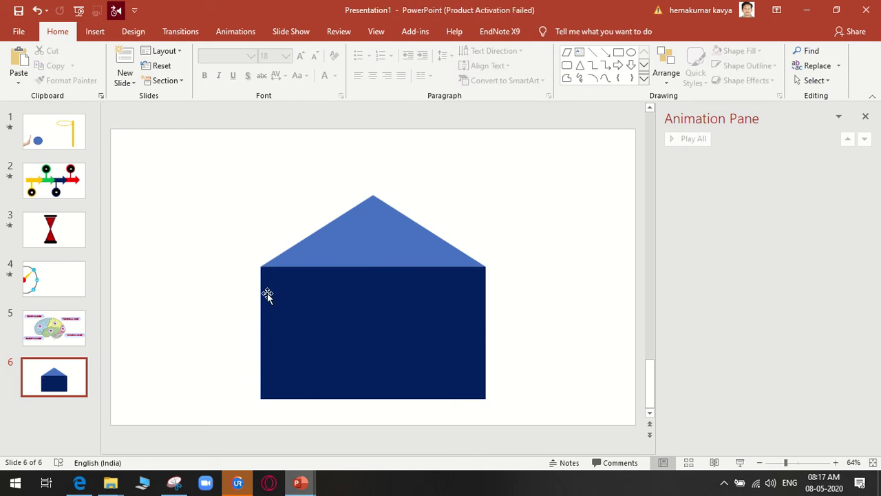
click(362, 311)
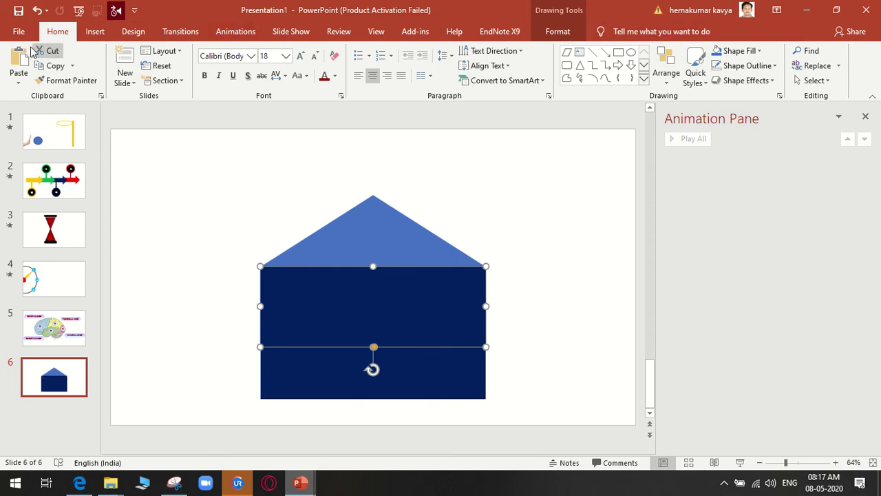
Hide Isosceles Triangle 7 in the Selection Pane and raise pink Rectangle 2 slightly
click(815, 80)
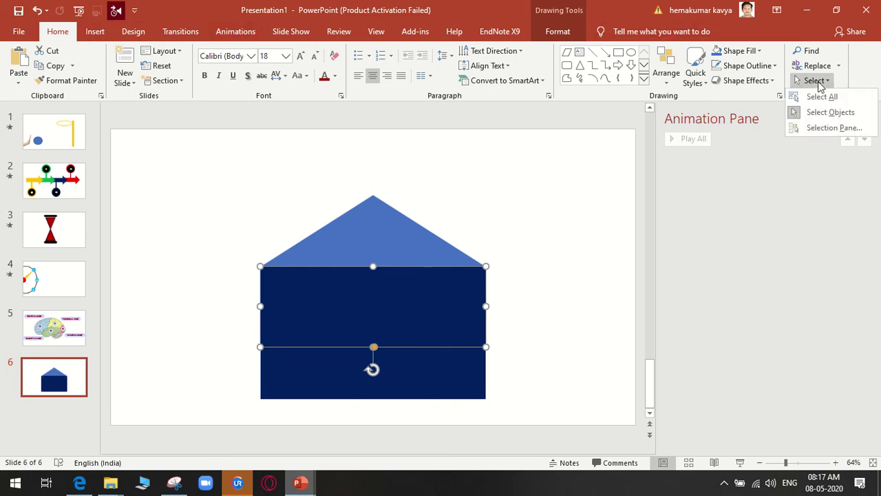
click(841, 127)
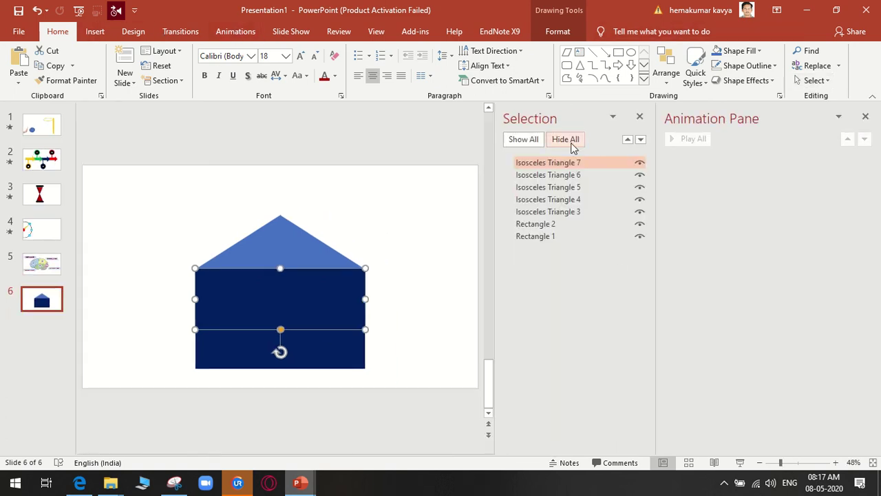
click(639, 168)
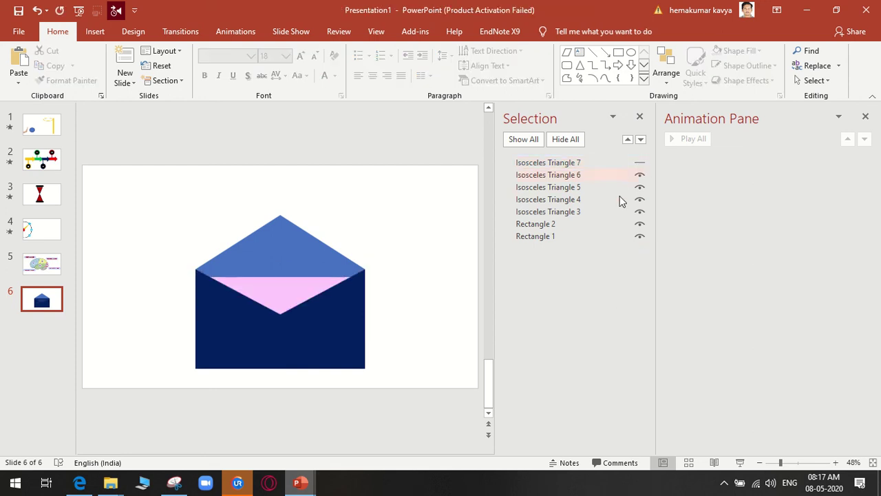
click(285, 303)
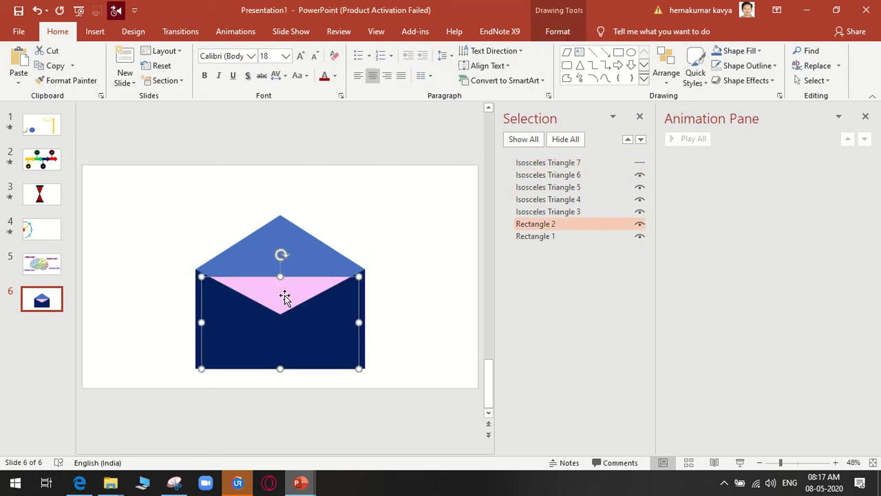
mouse_move(285, 298)
mouse_down()
mouse_move(376, 223)
mouse_move(285, 286)
mouse_up()
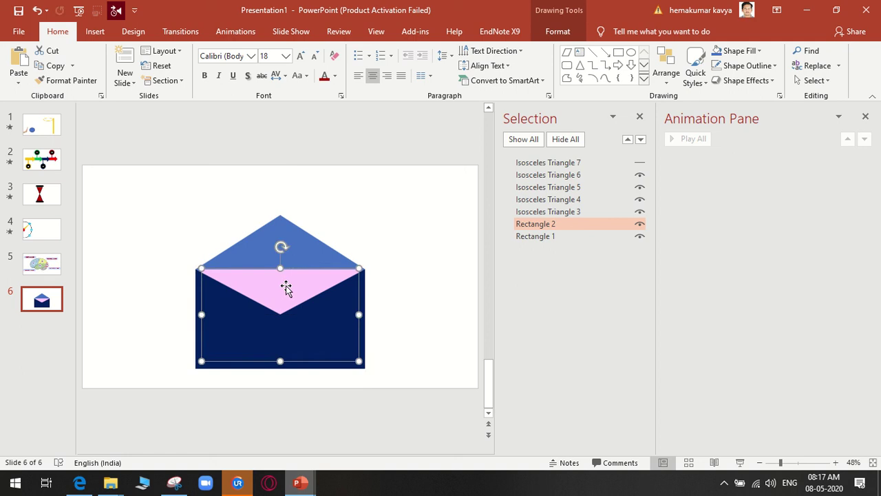
Move the pink card to the slide's upper right and delete its sample text
click(285, 290)
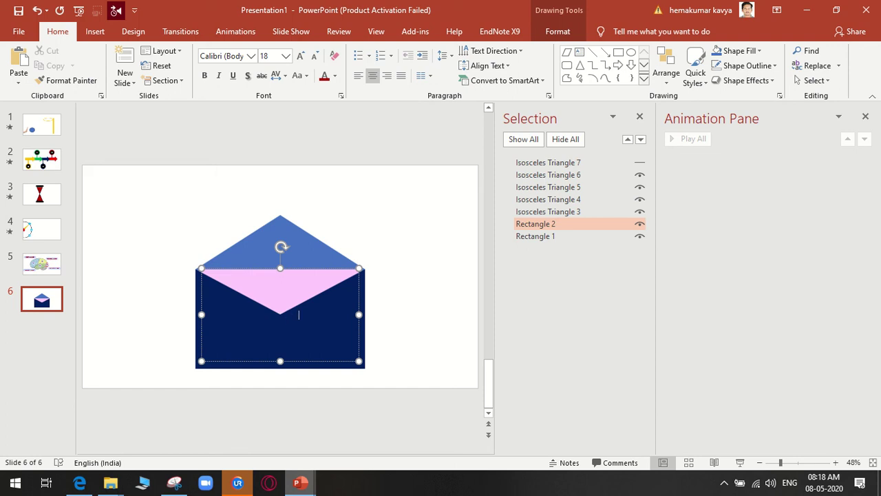
key(ctrl+a)
key(Delete)
drag(282, 290, 396, 210)
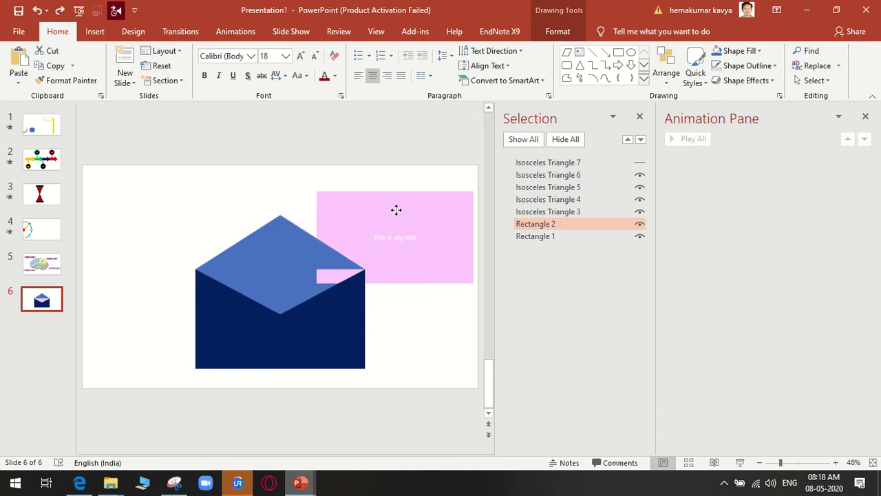
double_click(410, 238)
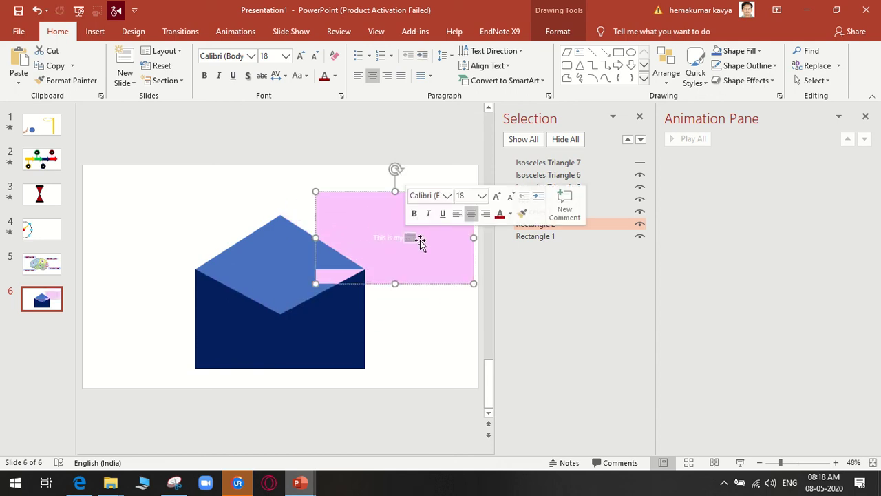
key(Delete)
key(BackSpace)
key(BackSpace)
key(BackSpace)
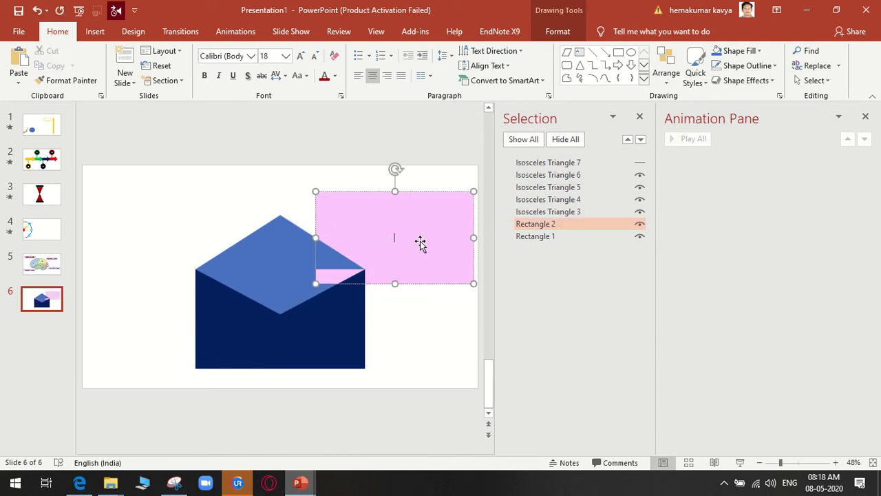
click(95, 31)
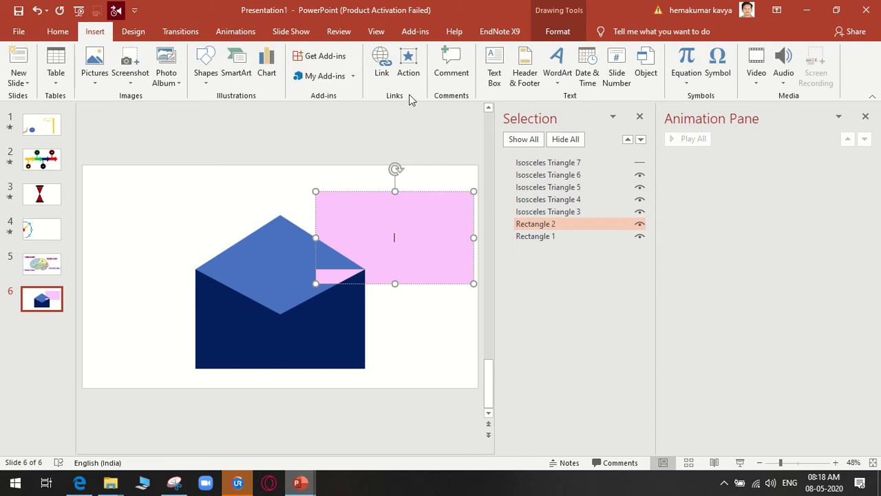
Insert a text box at the slide's upper left reading 'This is my text'
click(210, 80)
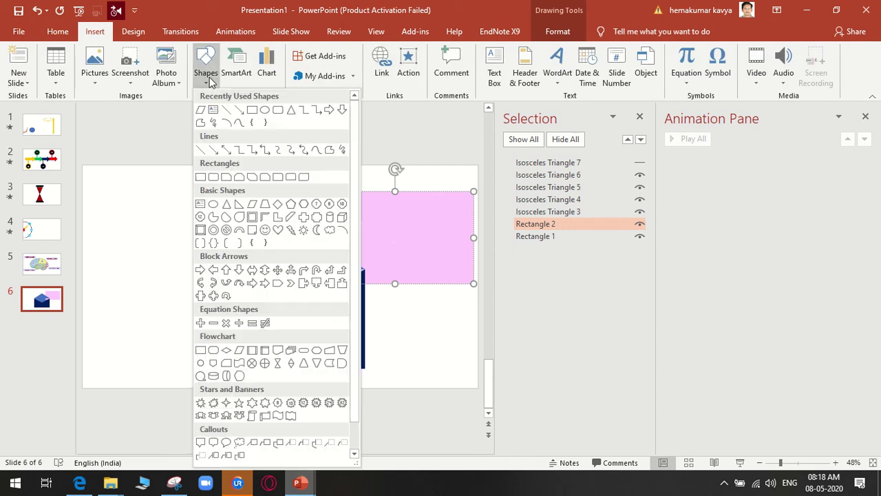
click(200, 204)
click(339, 205)
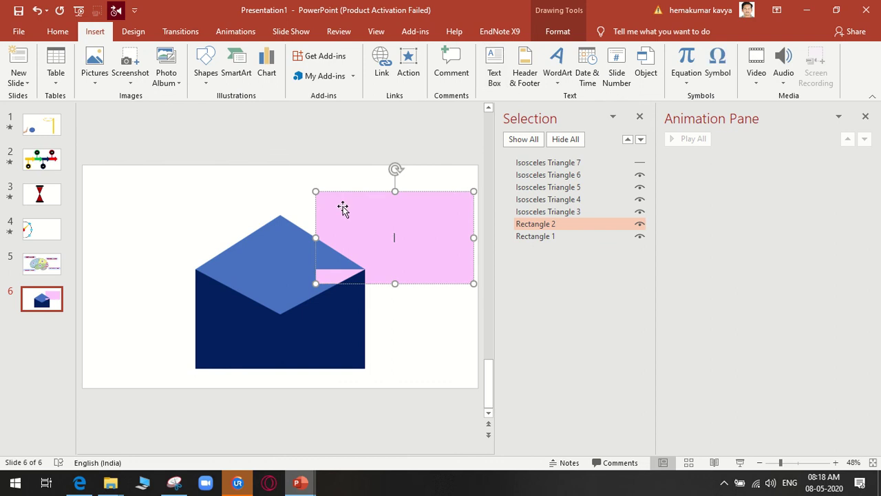
click(265, 191)
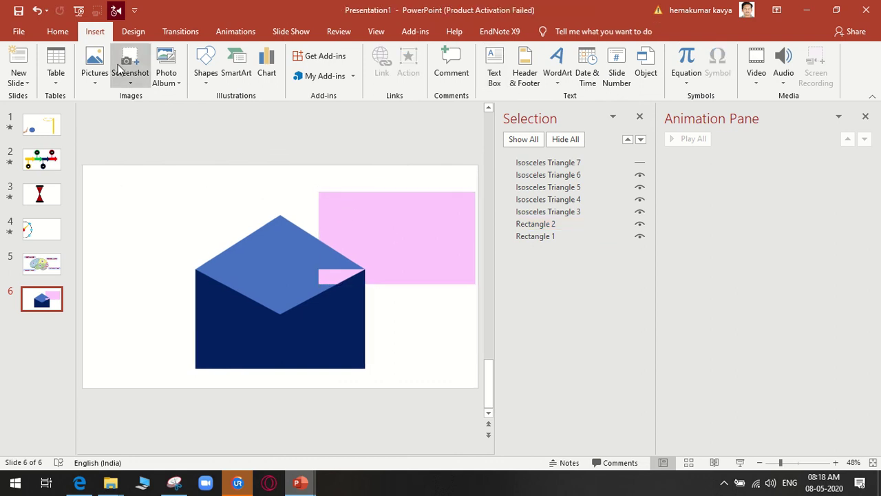
click(206, 75)
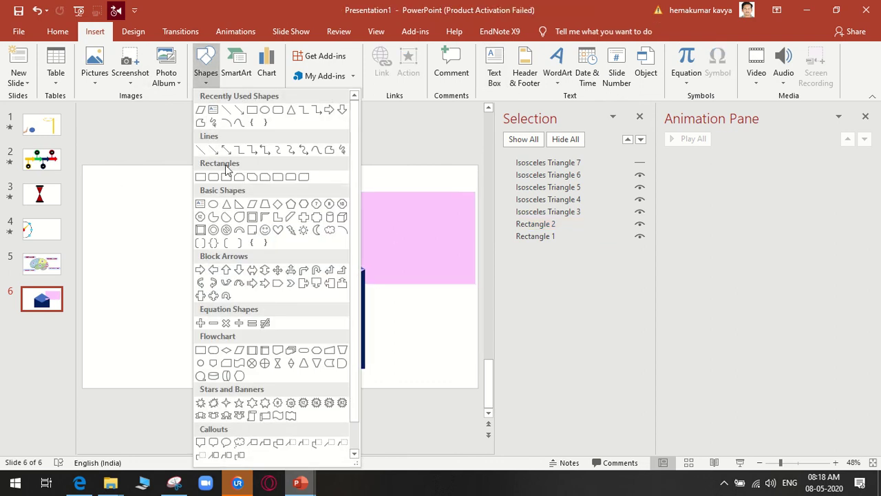
click(200, 204)
click(117, 201)
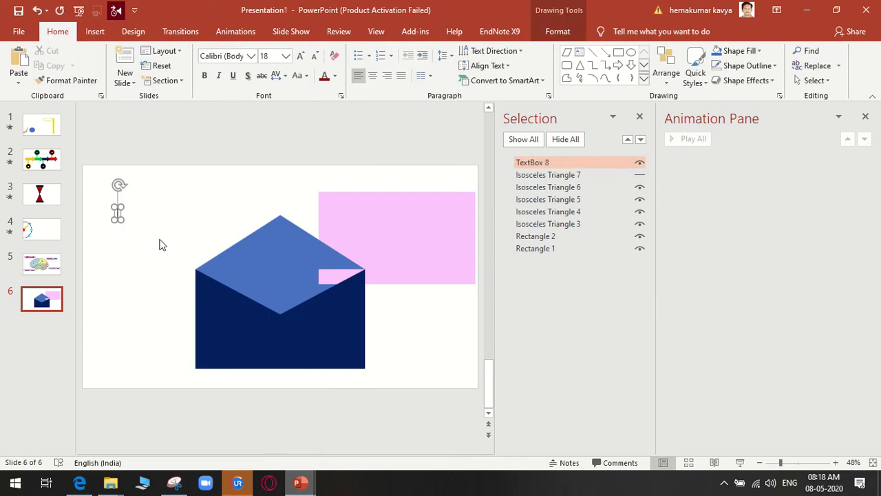
text(This is m)
text(y text)
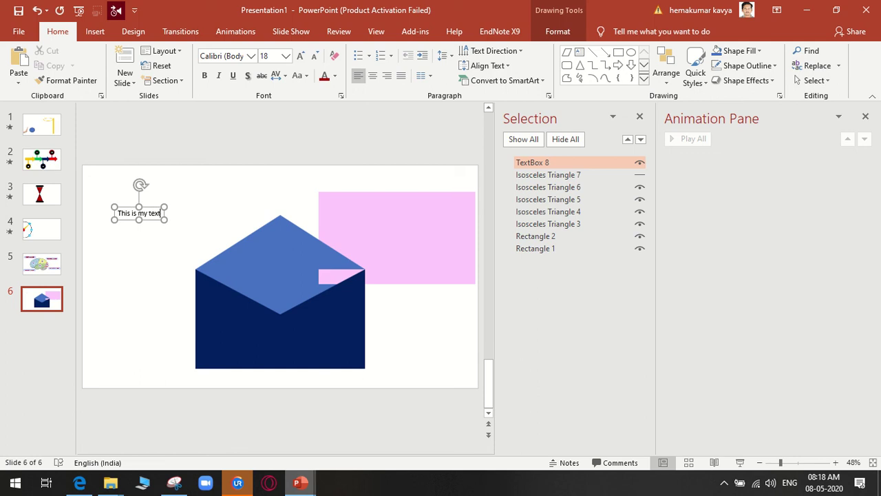
Set 'This is my text' to Viner Hand ITC at 40 pt and move it onto the pink card
triple_click(147, 213)
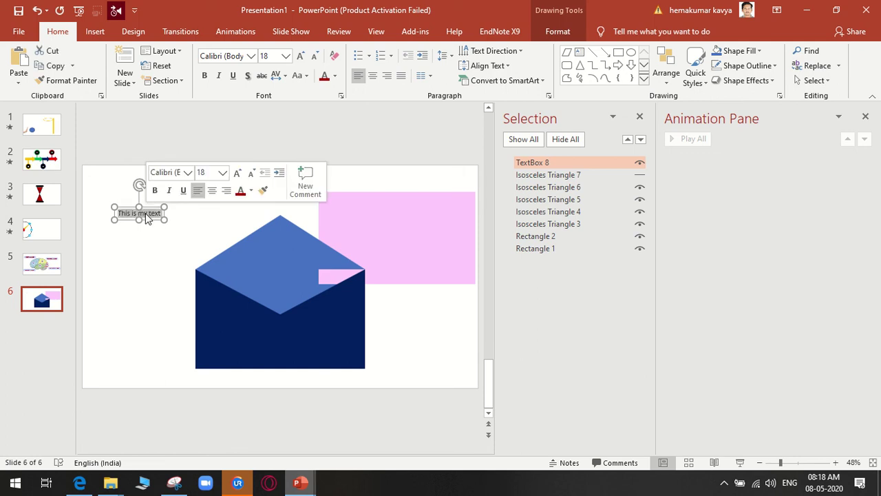
click(300, 56)
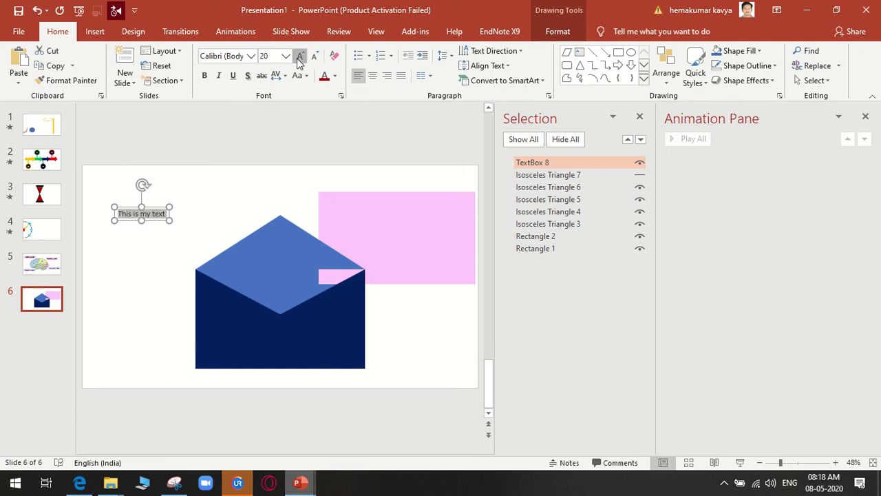
click(300, 56)
click(299, 56)
click(299, 56)
click(299, 56)
click(299, 57)
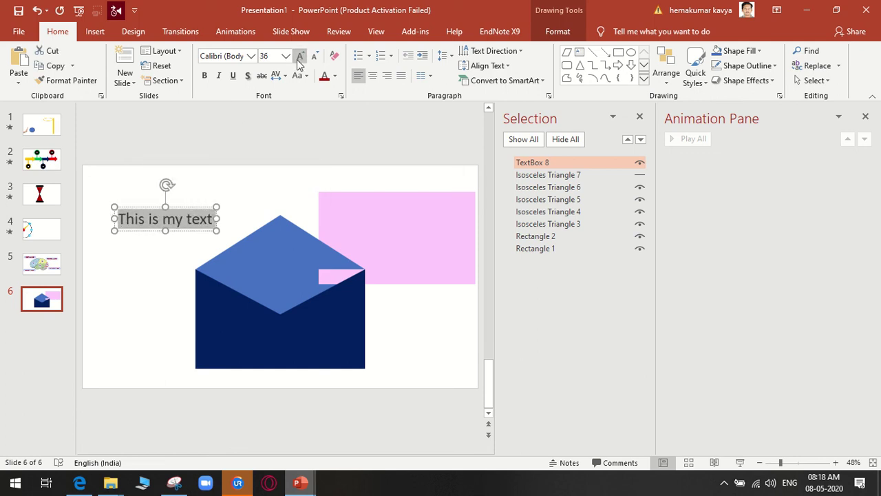
click(252, 57)
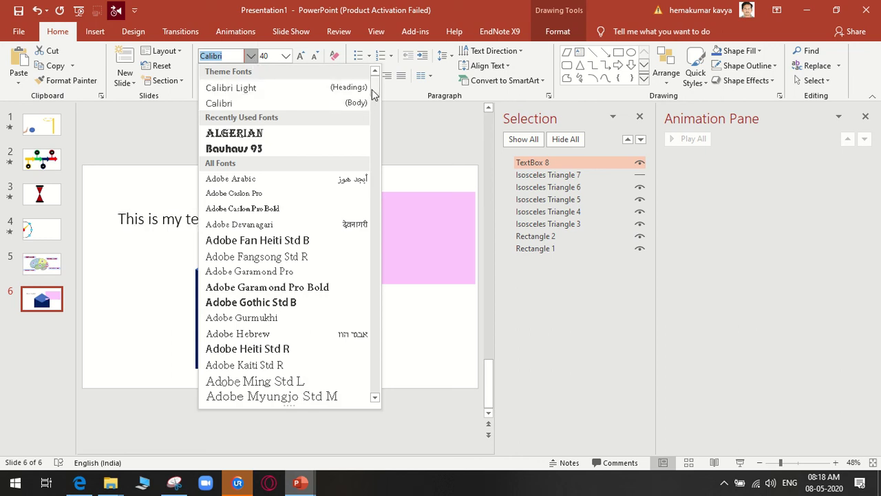
scroll(385, 275, down, 15)
scroll(369, 350, down, 5)
scroll(370, 365, down, 10)
scroll(374, 396, down, 2)
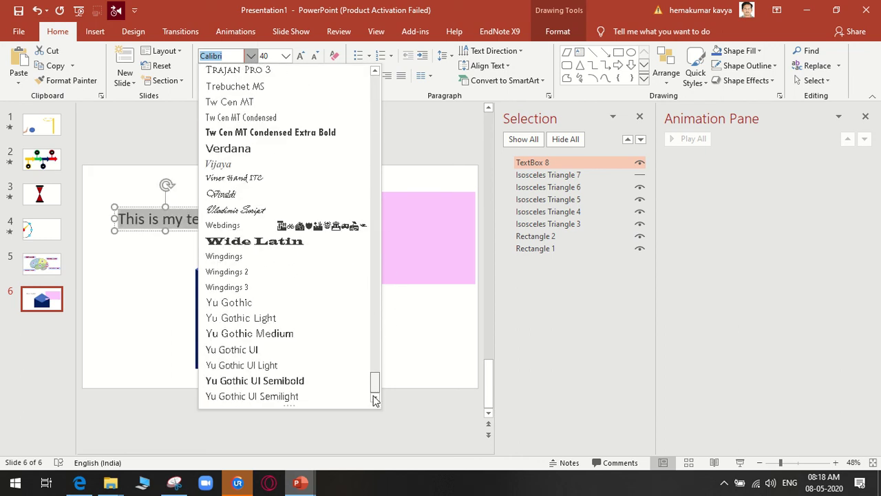
click(268, 187)
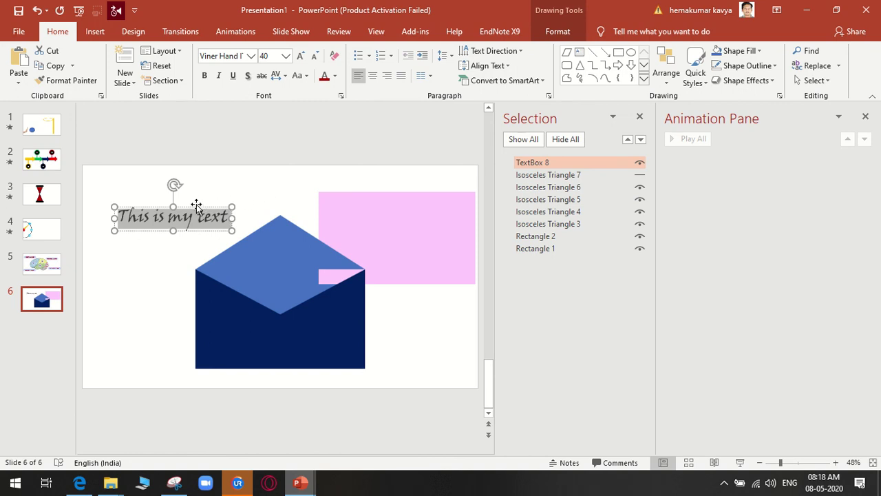
mouse_move(196, 207)
mouse_down()
mouse_move(430, 200)
mouse_move(423, 203)
mouse_up()
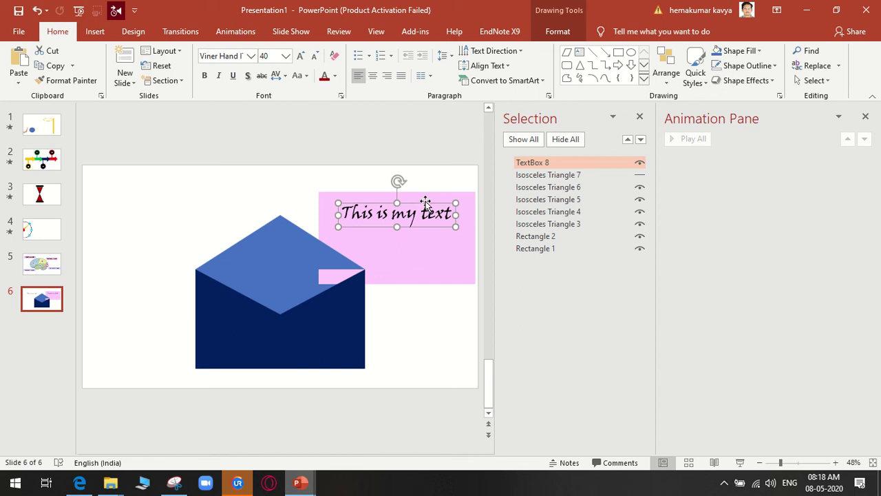
Group the text box and pink card as Group 9, undoing a trial move behind the envelope
shift+click(463, 234)
right_click(464, 233)
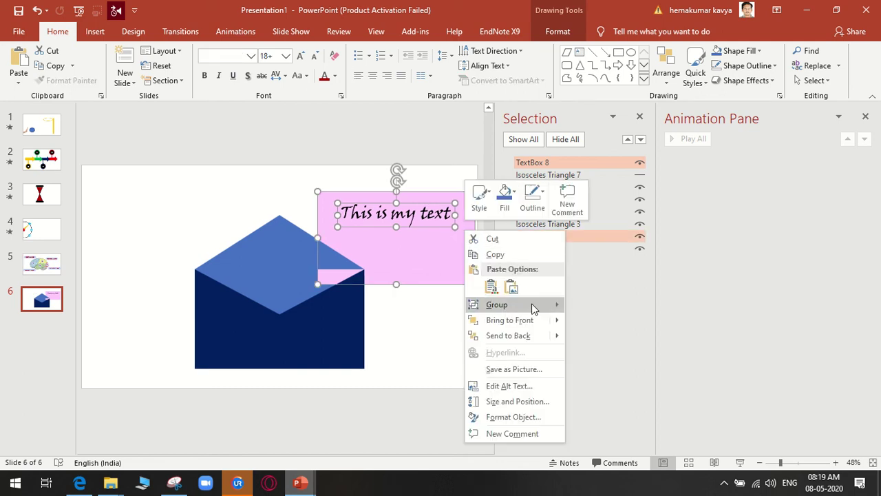
mouse_move(510, 304)
click(572, 304)
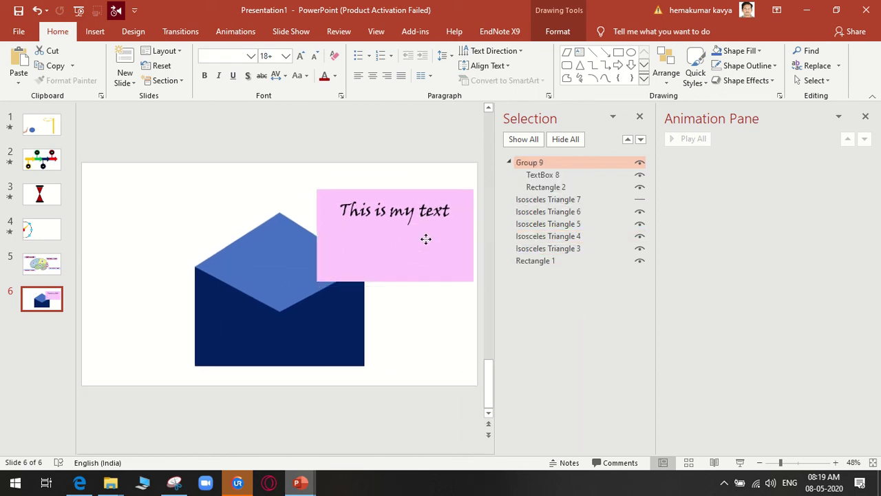
mouse_move(425, 239)
mouse_down()
mouse_move(328, 308)
mouse_move(329, 319)
mouse_up()
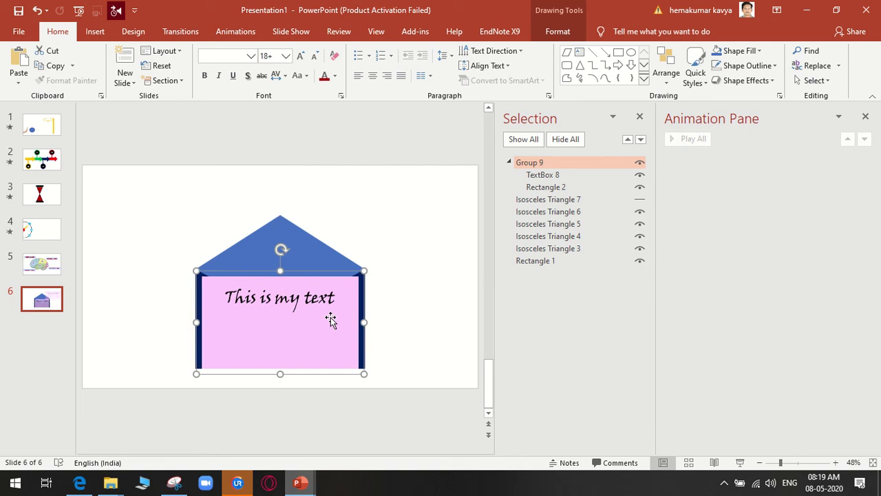
right_click(329, 321)
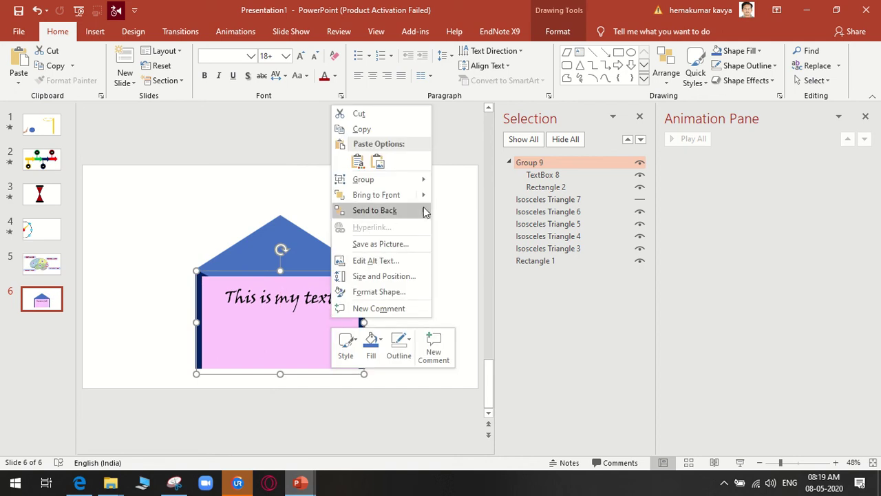
mouse_move(375, 210)
click(475, 212)
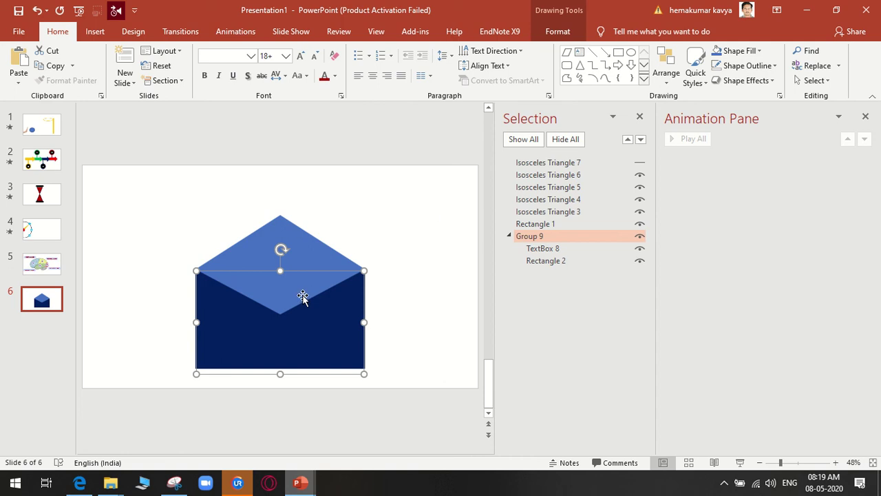
key(ctrl+z)
key(ctrl+z)
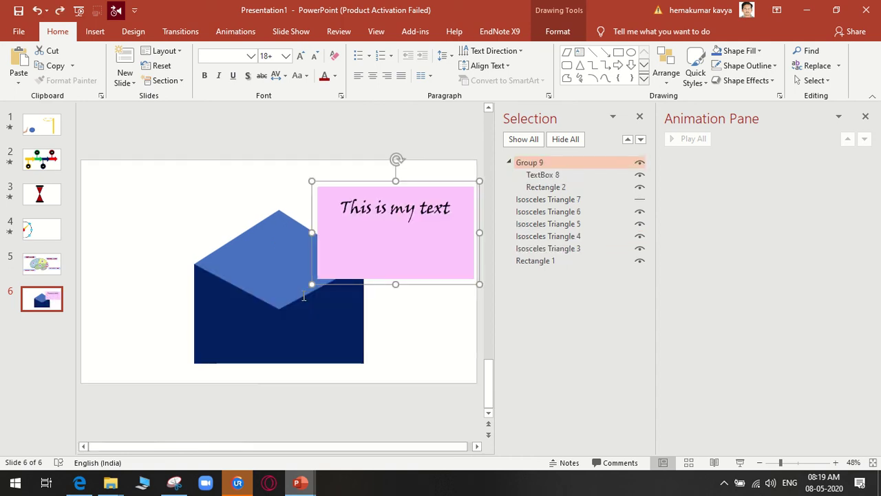
Ungroup the card, place the label on it, and pull the three envelope triangles aside
key(ctrl+z)
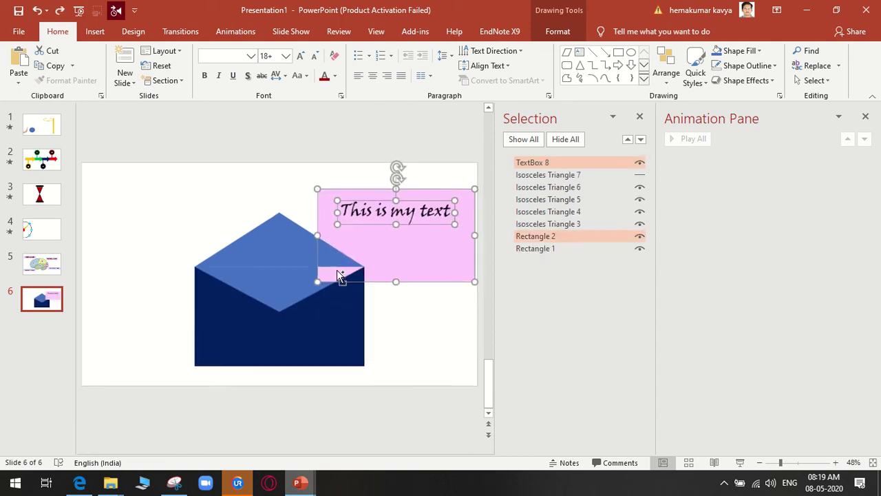
key(ctrl+z)
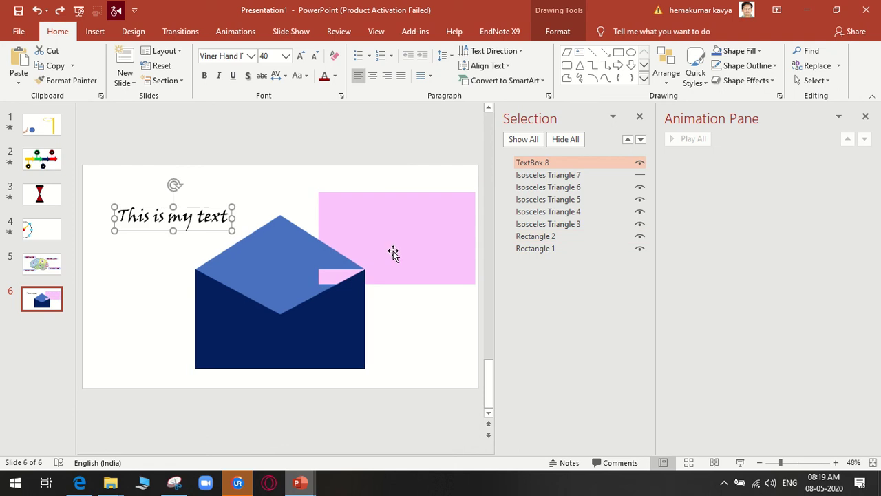
drag(205, 210, 406, 249)
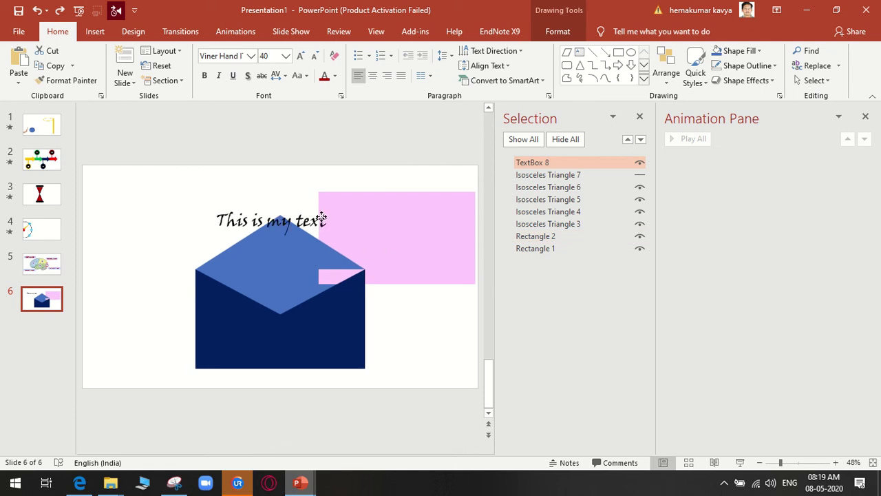
drag(305, 330, 379, 350)
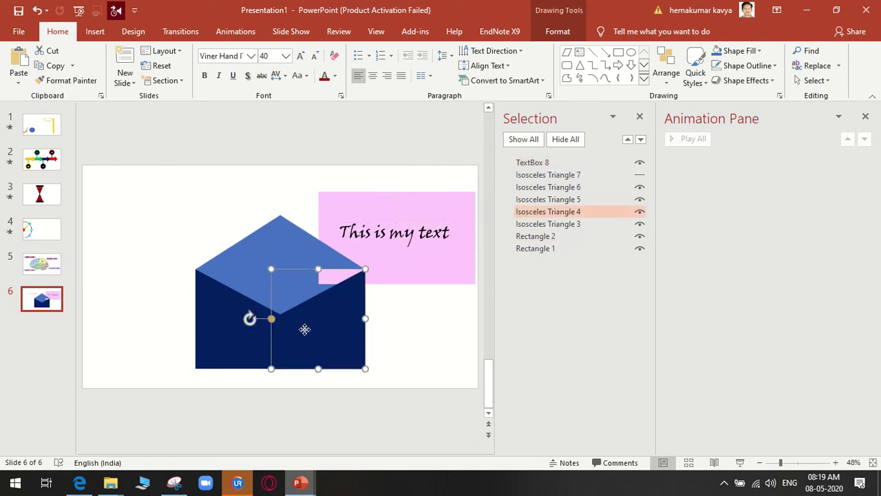
drag(248, 321, 185, 334)
drag(282, 349, 265, 393)
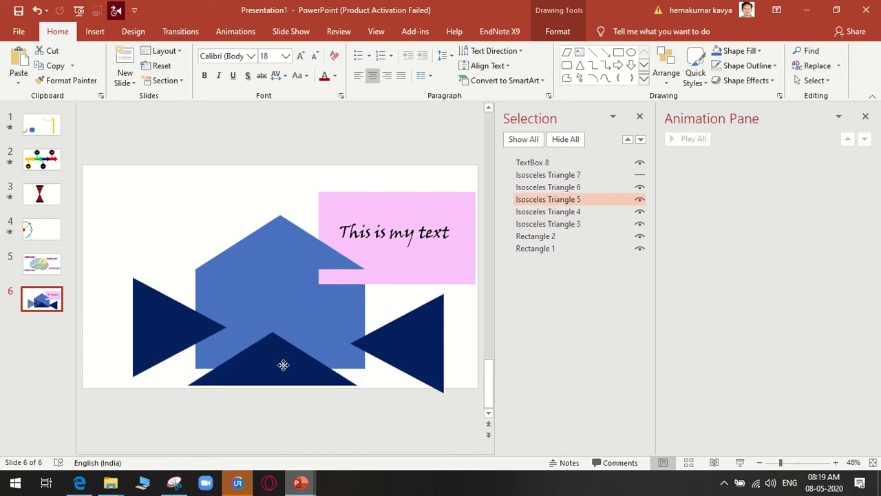
Move the pink card and text into the envelope and group them as Group 10
click(386, 271)
drag(386, 270, 284, 337)
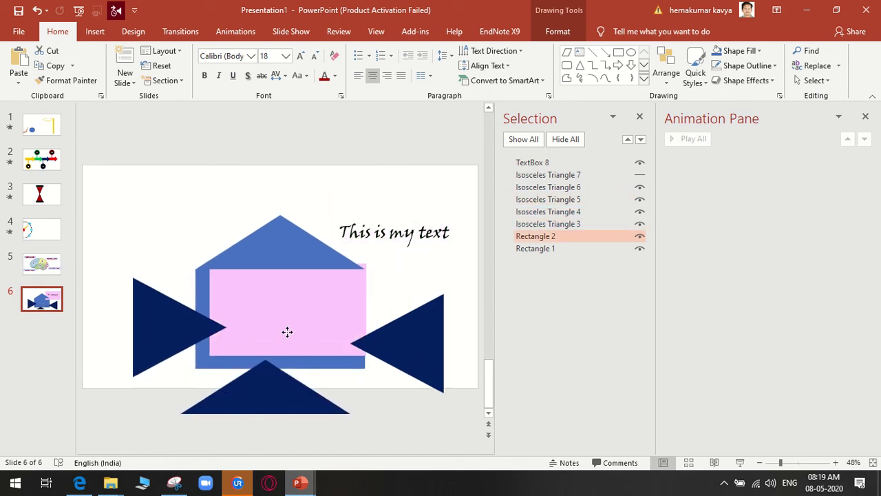
click(396, 226)
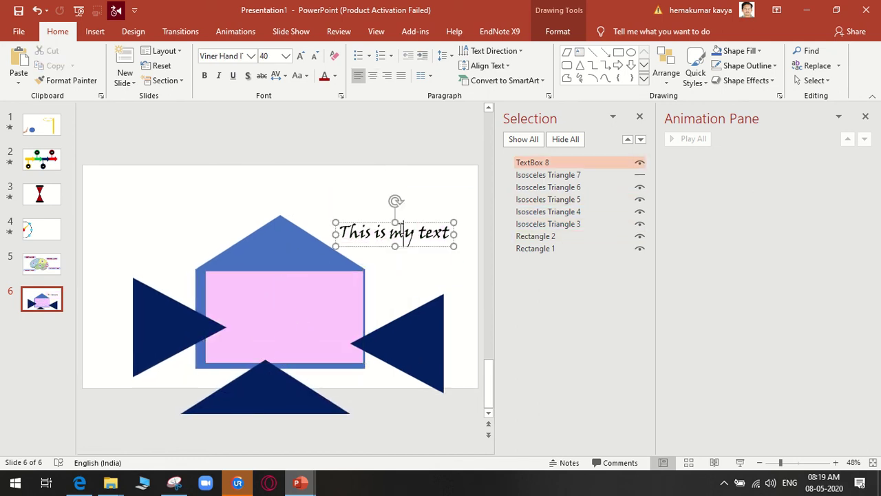
drag(396, 223, 293, 278)
drag(318, 319, 314, 317)
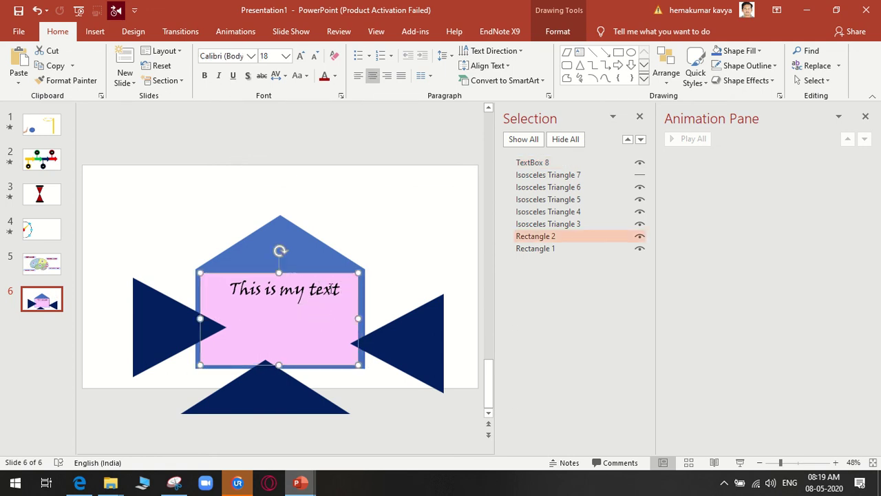
click(328, 294)
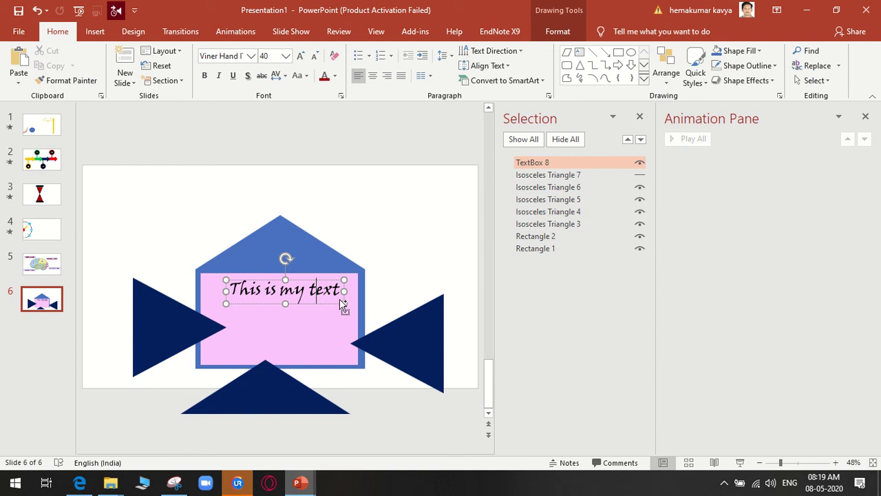
shift+click(336, 316)
right_click(337, 315)
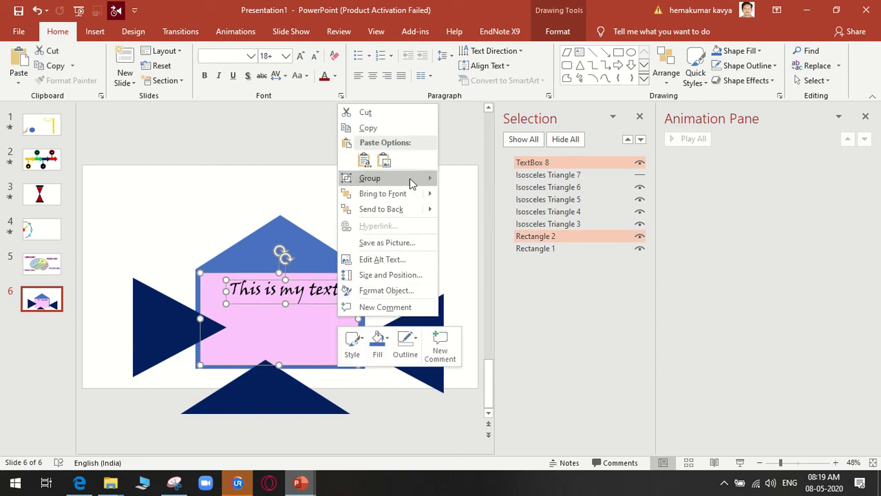
click(459, 179)
Bring the left and right triangles to the front and slide them back into the envelope
drag(134, 338, 179, 338)
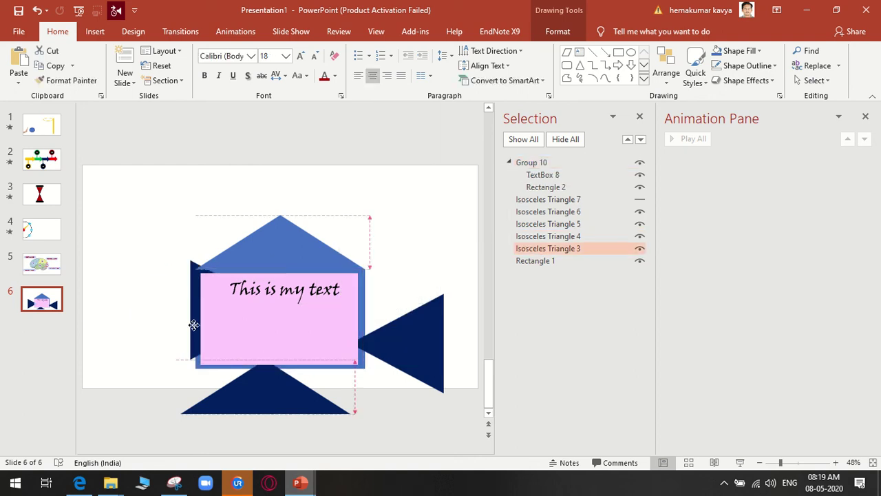
right_click(179, 337)
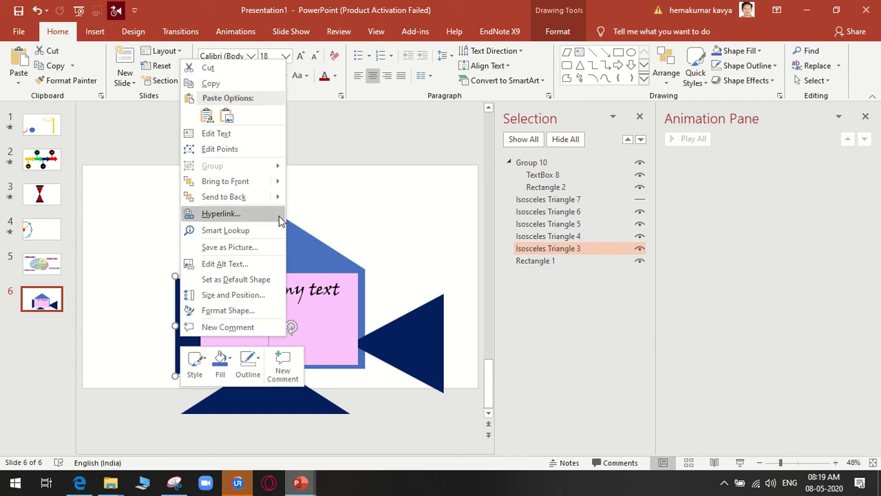
click(306, 181)
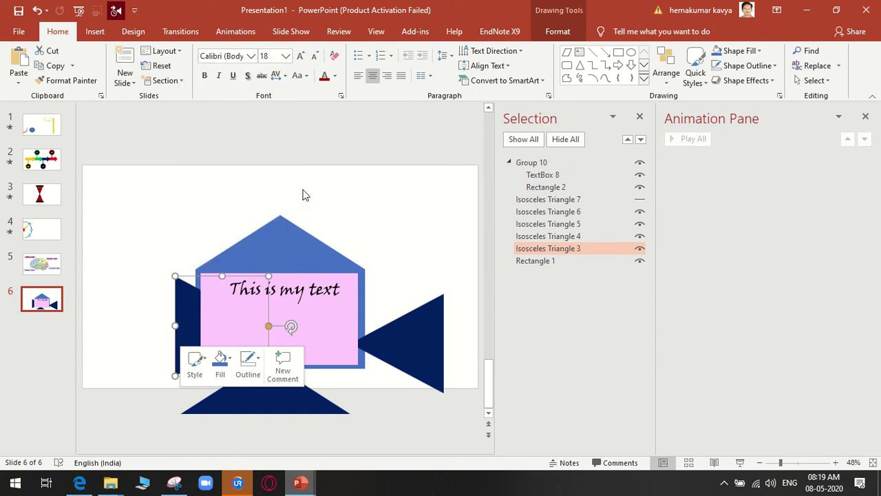
drag(207, 320, 227, 314)
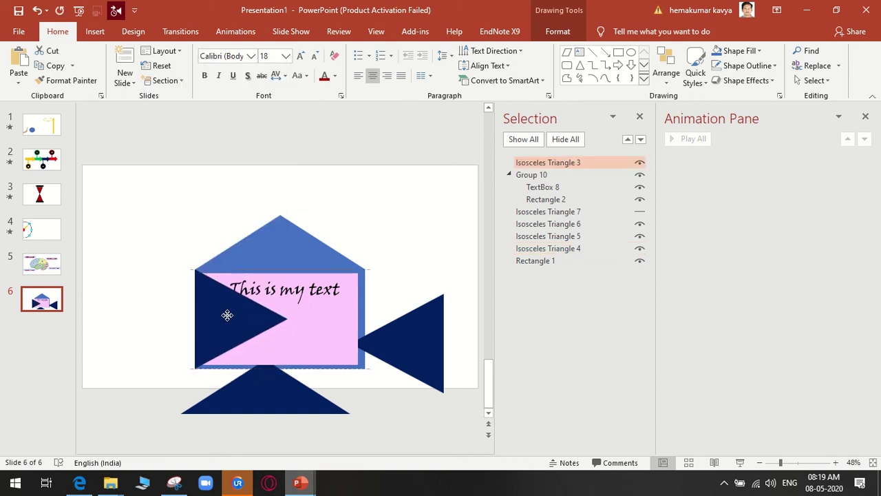
click(413, 344)
right_click(413, 342)
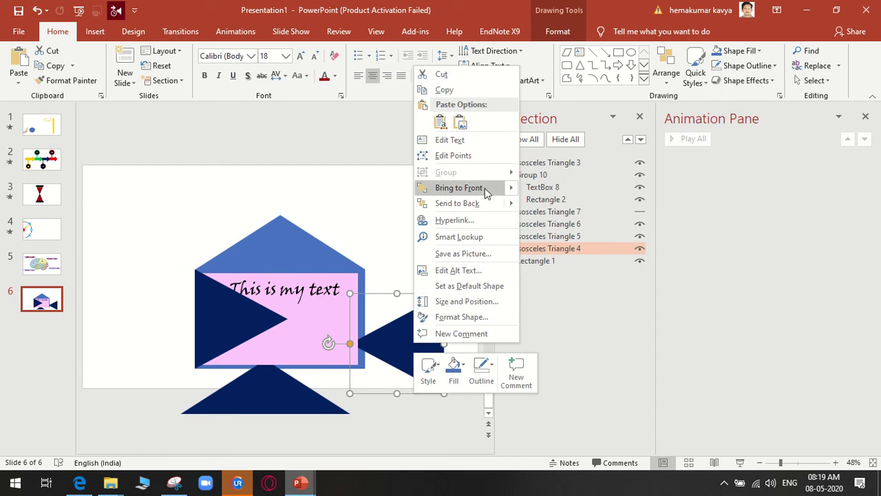
click(461, 187)
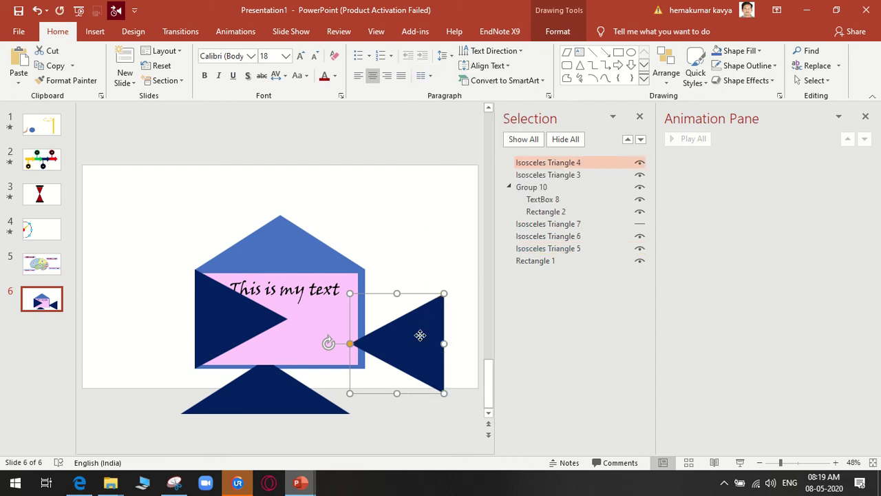
drag(420, 336, 342, 310)
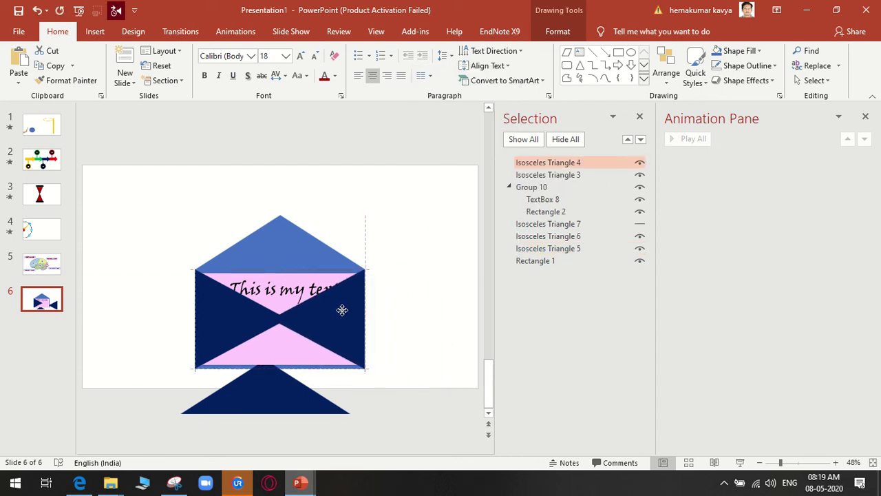
drag(342, 310, 342, 309)
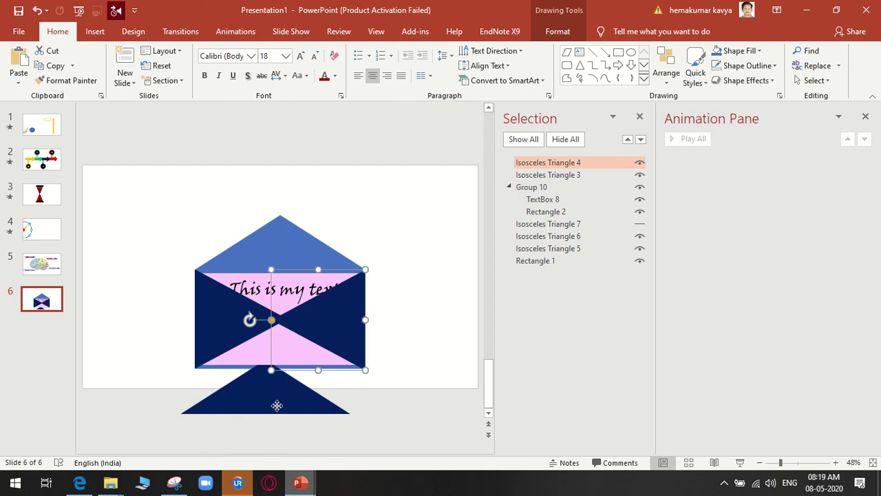
Bring the bottom triangle to the front and fit it to the envelope's bottom edge
drag(276, 405, 294, 384)
right_click(296, 387)
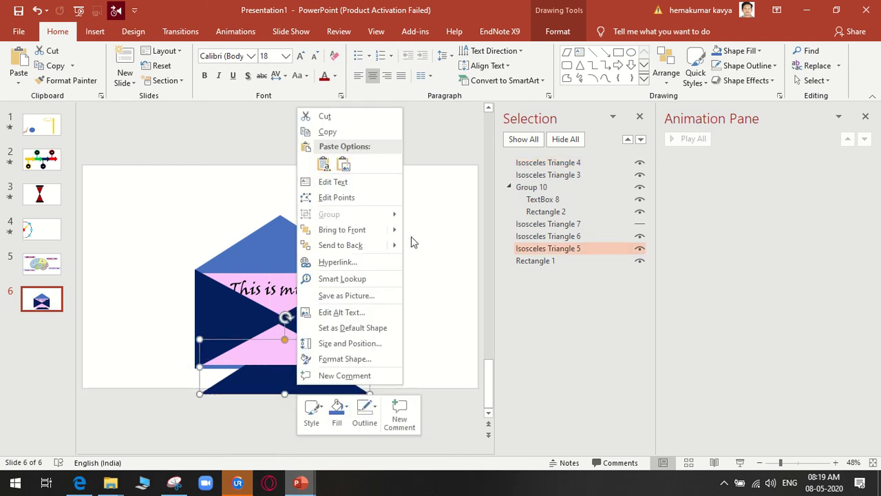
mouse_move(342, 230)
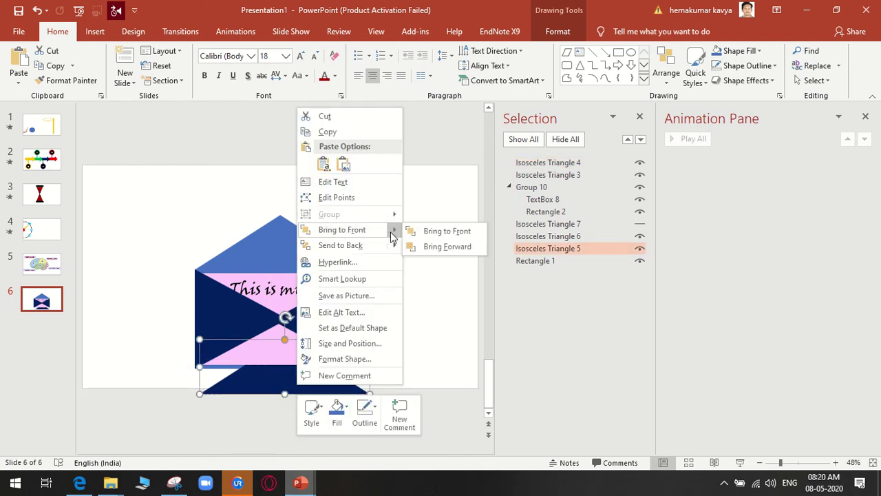
click(454, 229)
drag(335, 381, 325, 359)
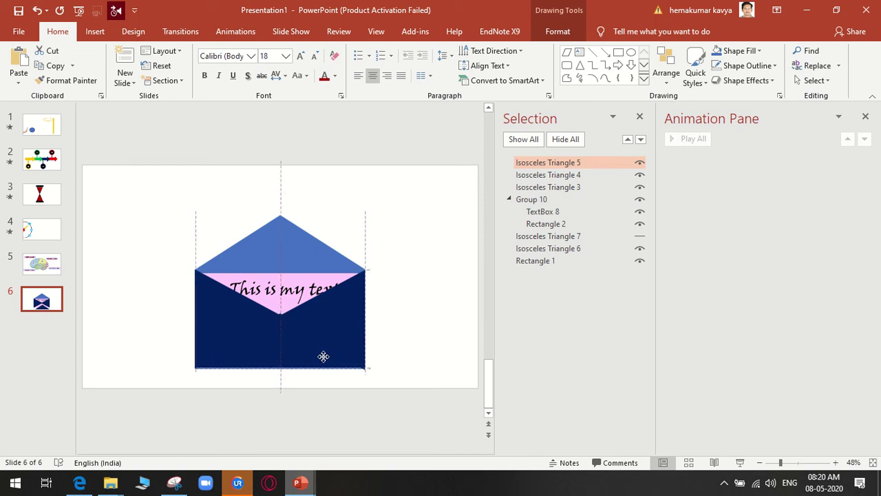
drag(325, 359, 320, 358)
Unhide Isosceles Triangle 7 and bring it to the front, closing the envelope over the card
click(424, 351)
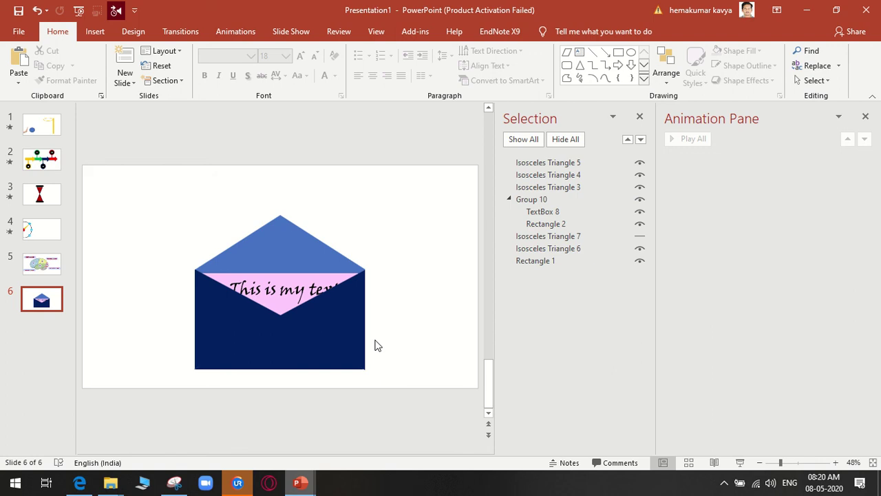
click(640, 237)
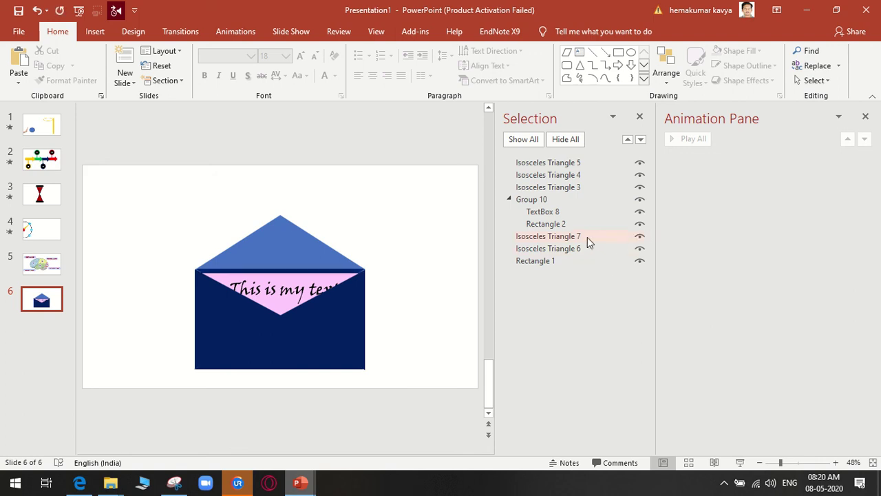
right_click(255, 272)
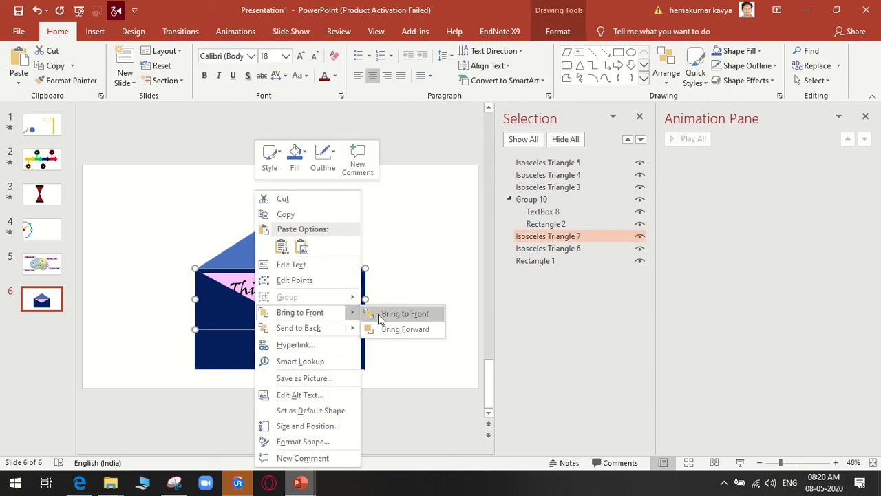
click(378, 313)
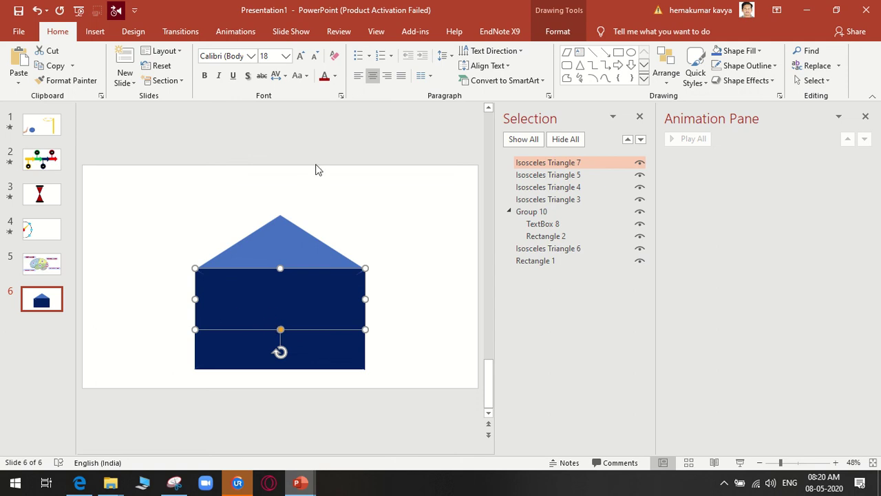
Browse the animation gallery, then select Isosceles Triangle 7 covering the envelope
click(237, 33)
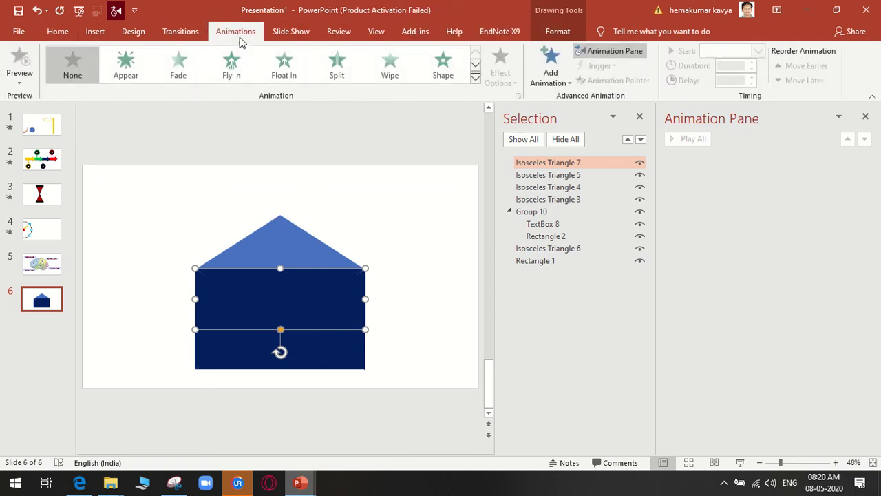
click(475, 81)
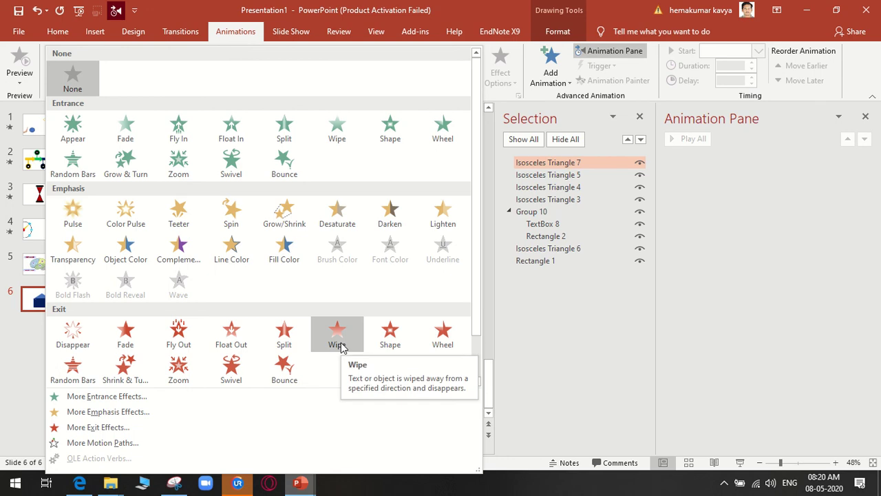
click(551, 333)
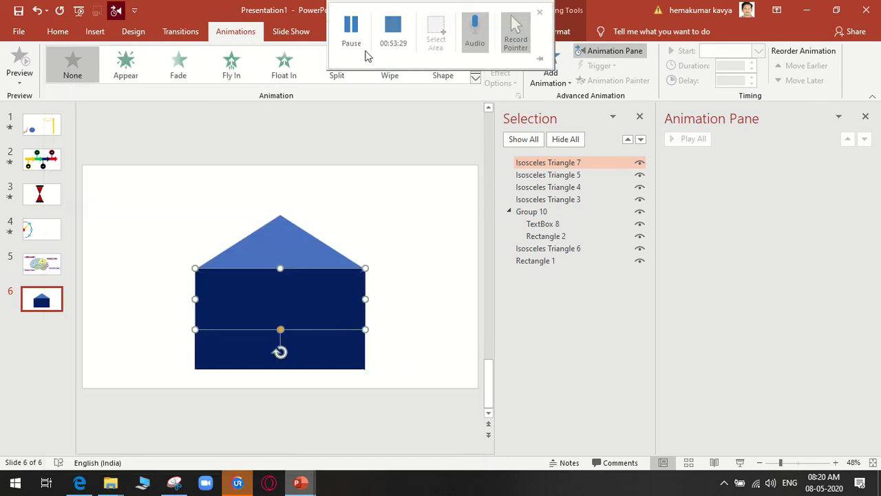
click(310, 248)
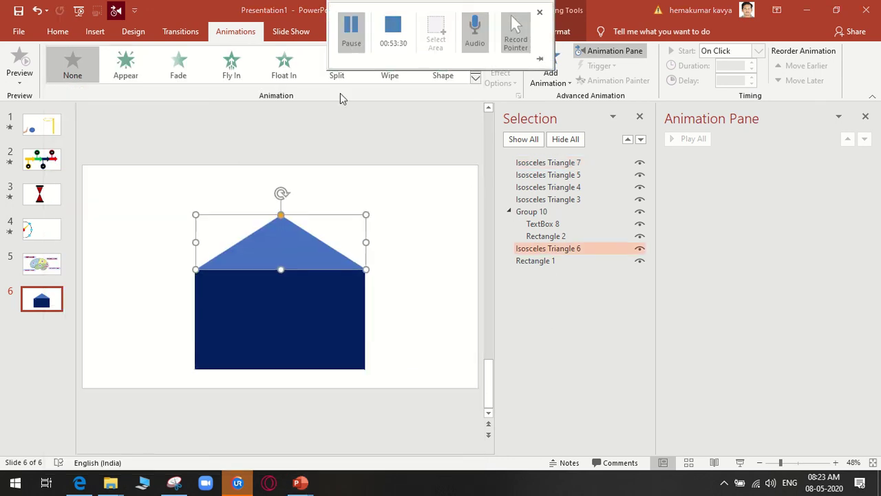
click(309, 289)
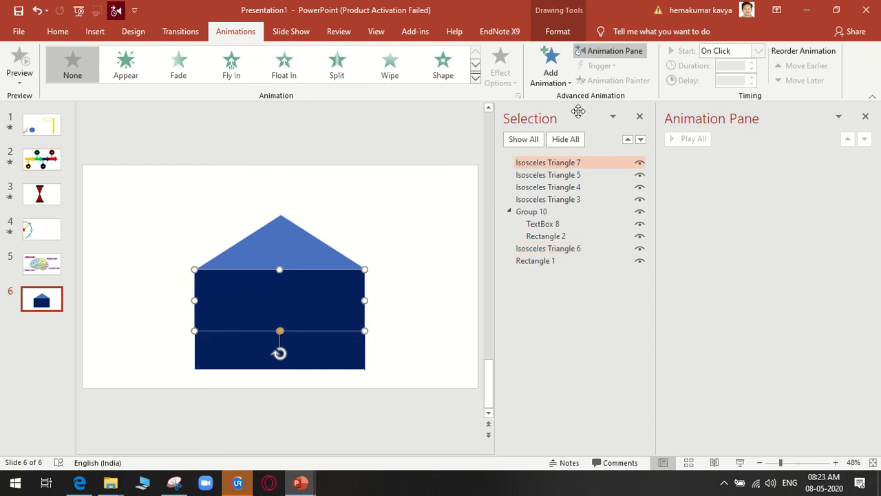
Give Isosceles Triangle 7 a Collapse exit effect from More Exit Effects
click(563, 88)
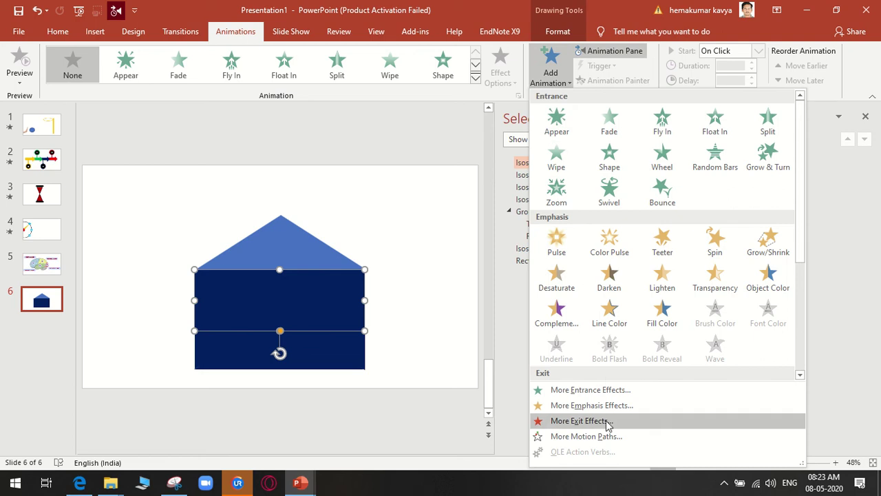
click(609, 425)
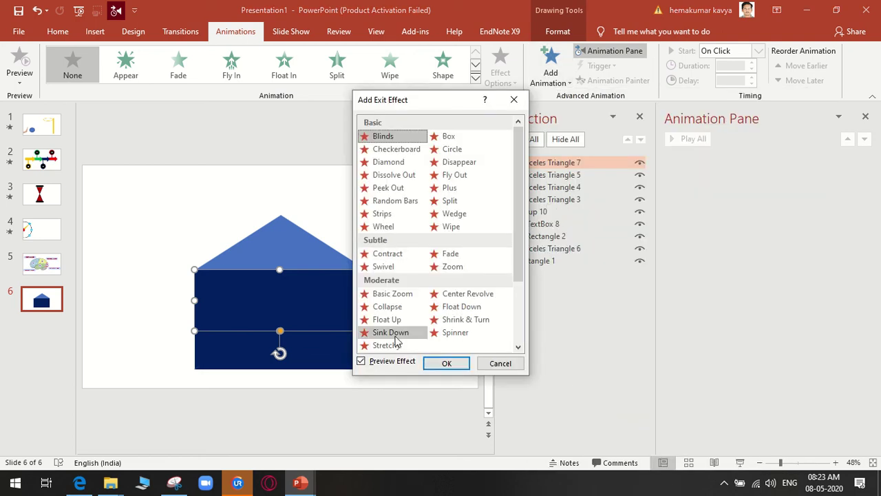
click(387, 306)
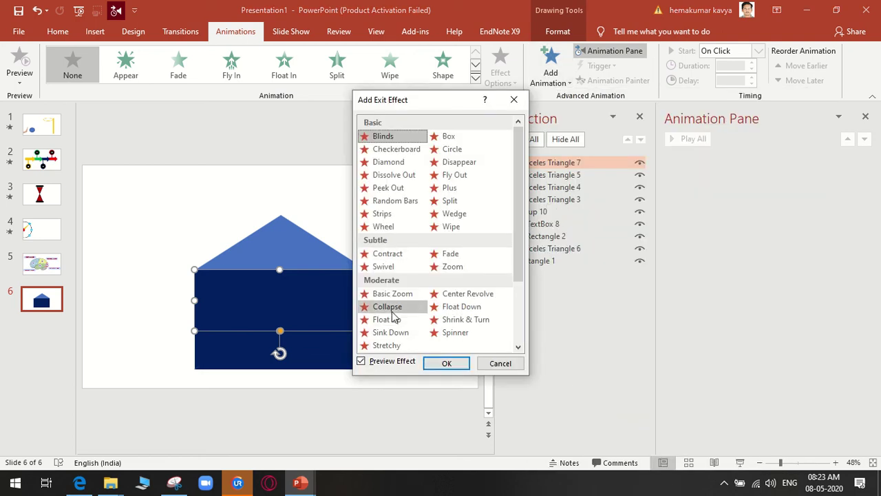
click(447, 363)
click(502, 79)
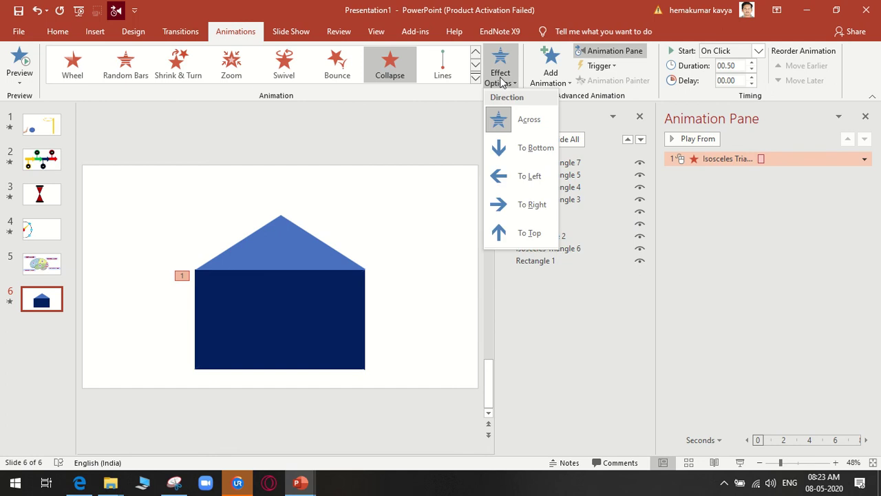
Make the flap collapse To Top and add a Stretch entrance to Isosceles Triangle 6
click(526, 235)
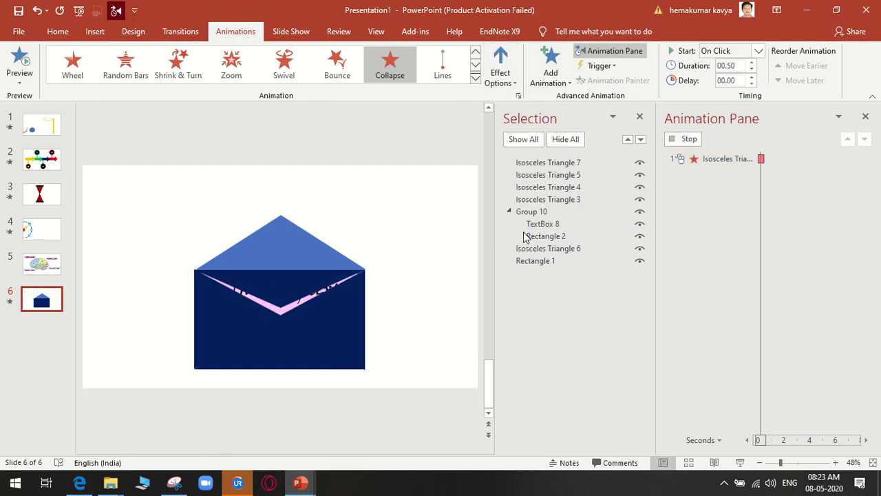
click(290, 245)
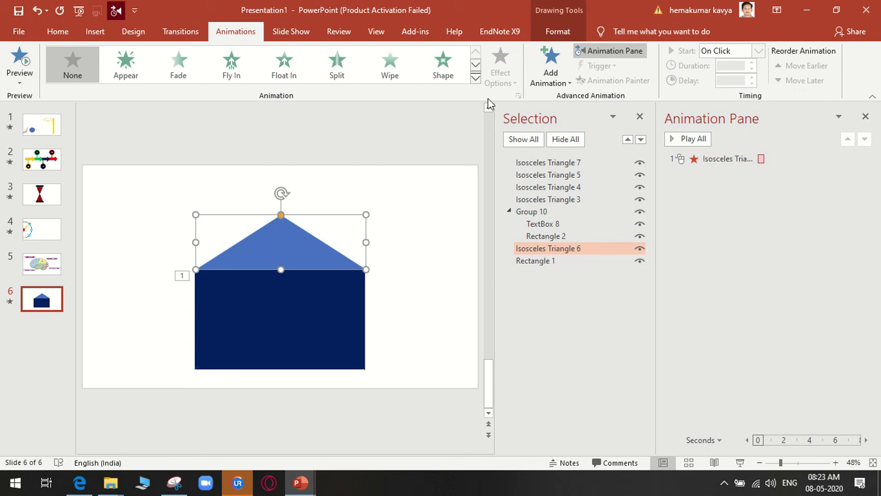
click(551, 71)
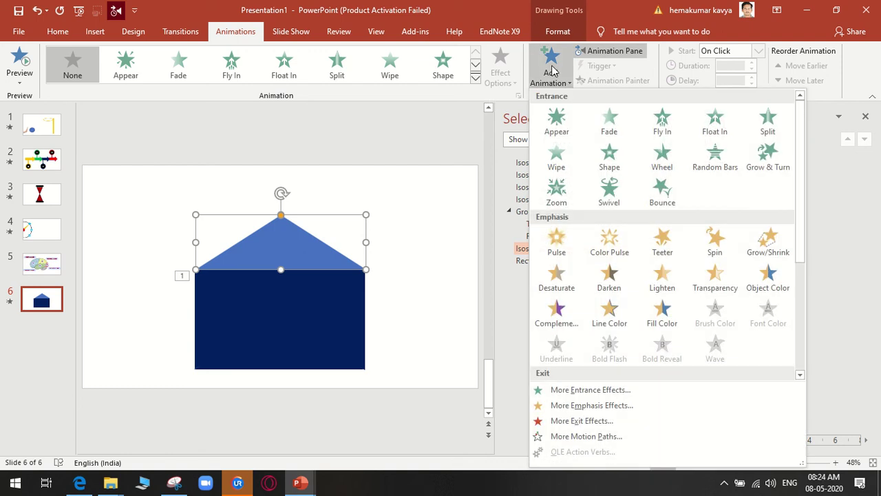
click(582, 390)
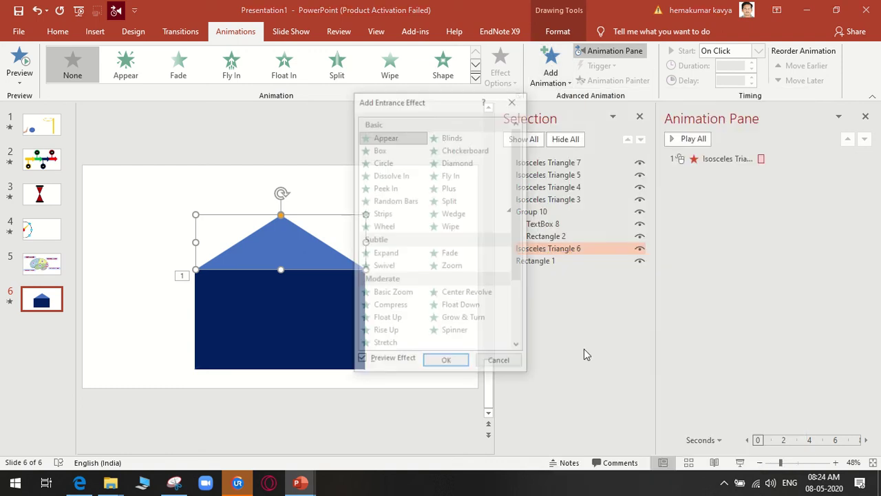
click(399, 346)
click(446, 362)
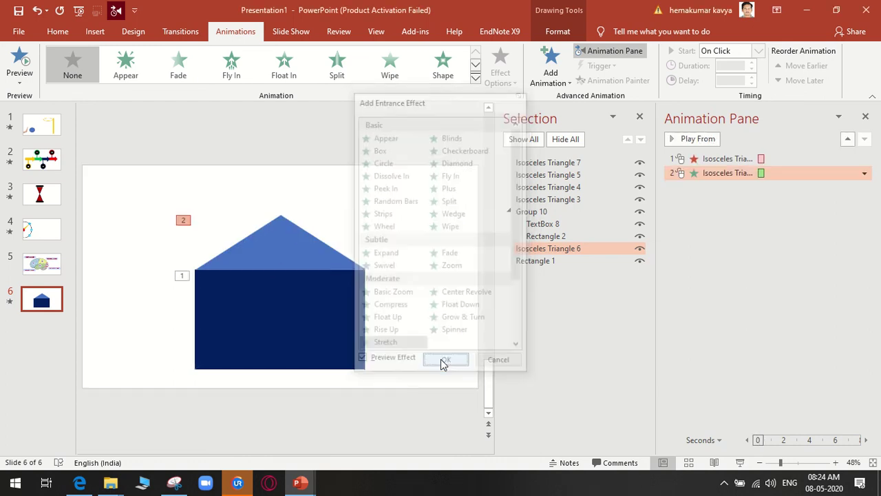
Set the Stretch direction to From Bottom and play the slide show
click(508, 84)
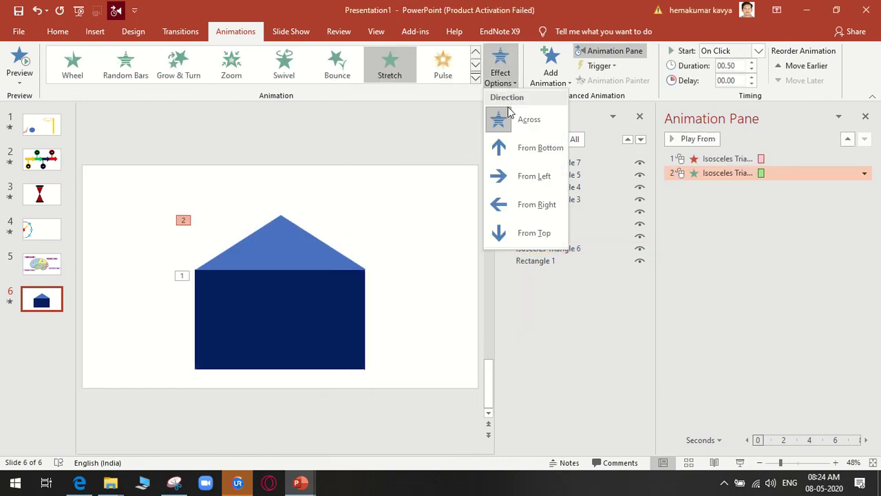
click(530, 147)
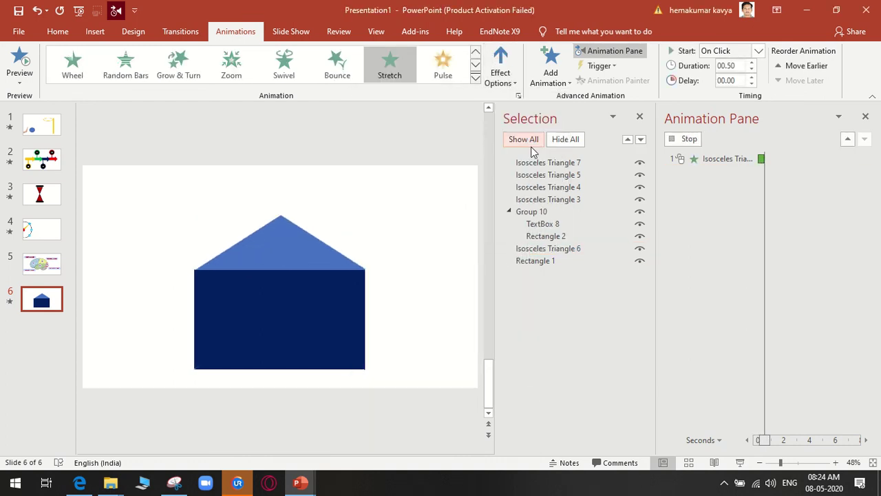
click(740, 463)
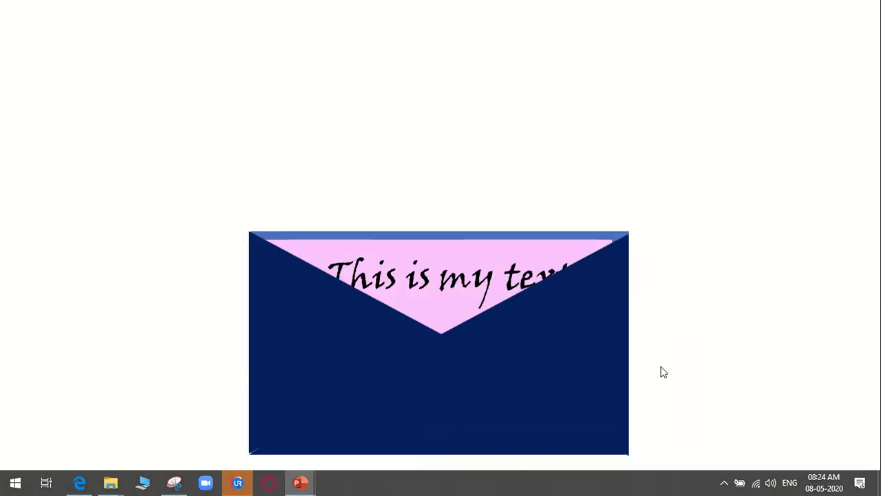
Set the Stretch entrance to start After Previous and test it in the slide show
key(Escape)
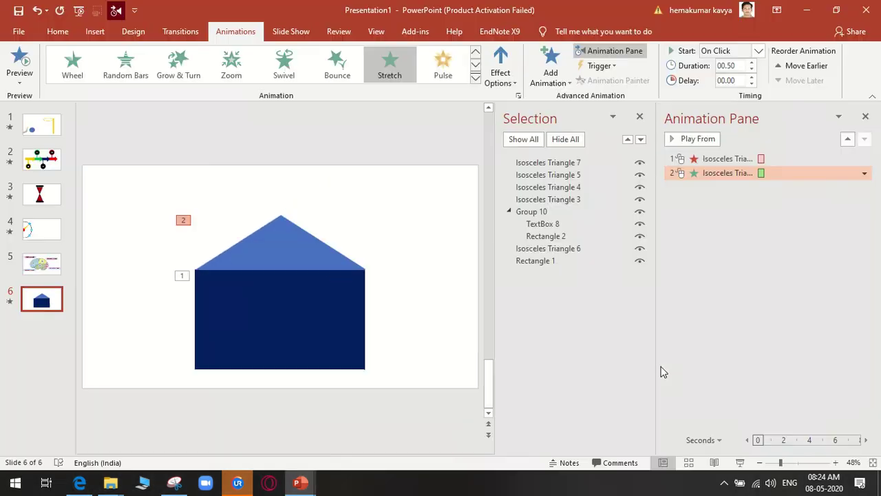
click(864, 173)
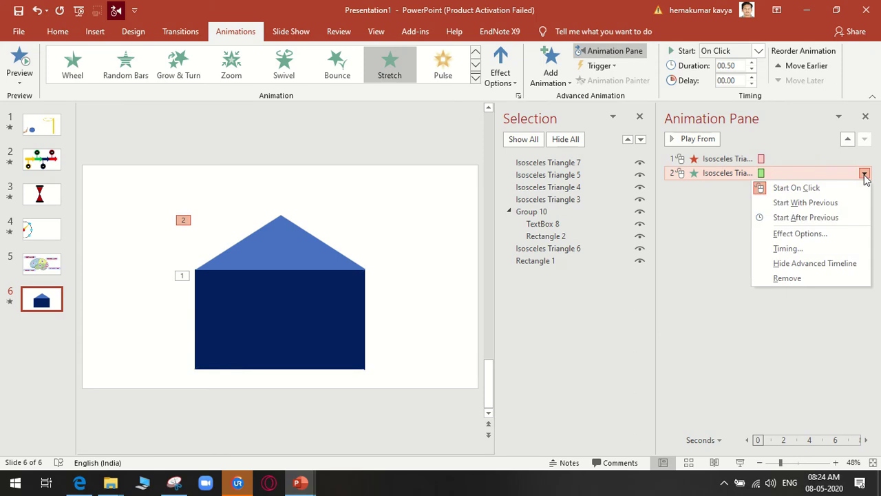
click(806, 218)
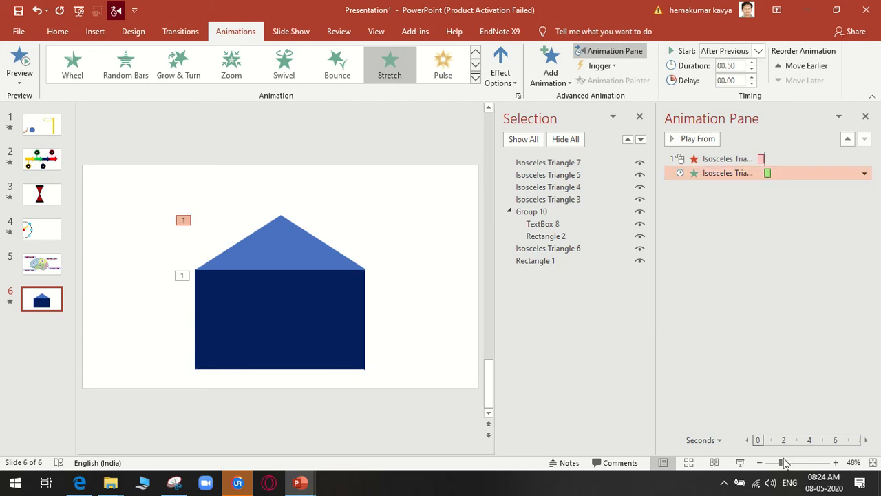
click(740, 462)
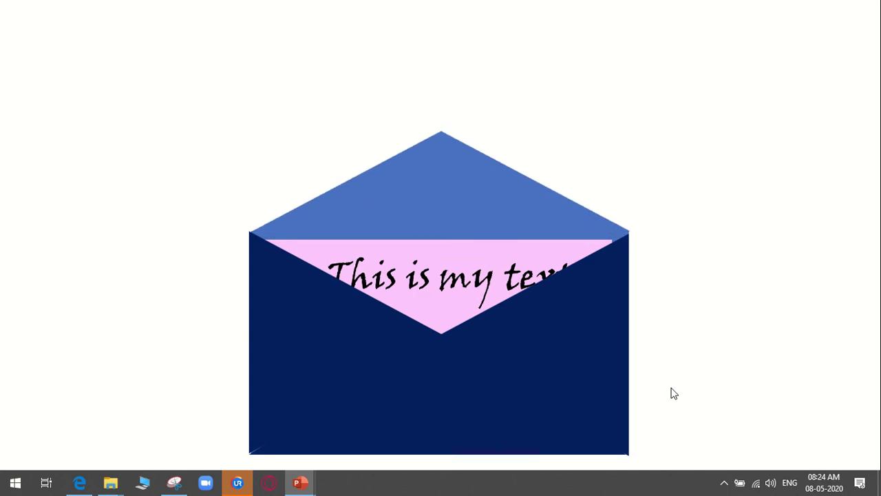
key(Escape)
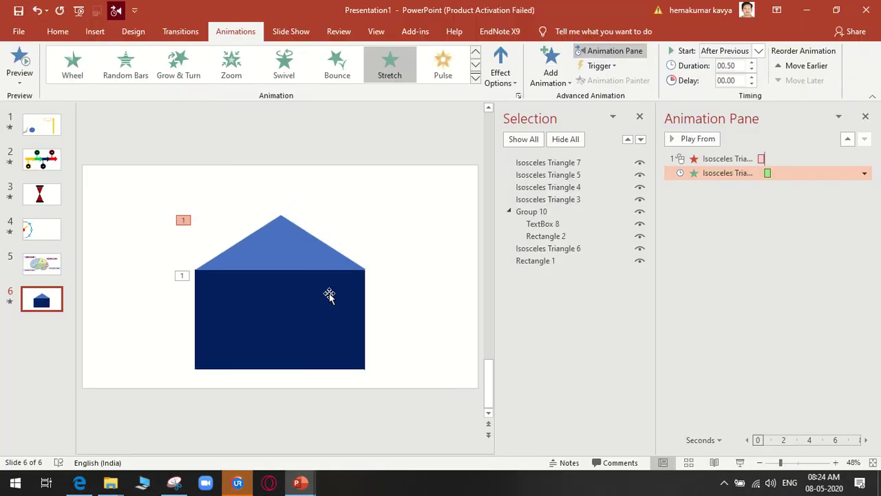
click(324, 294)
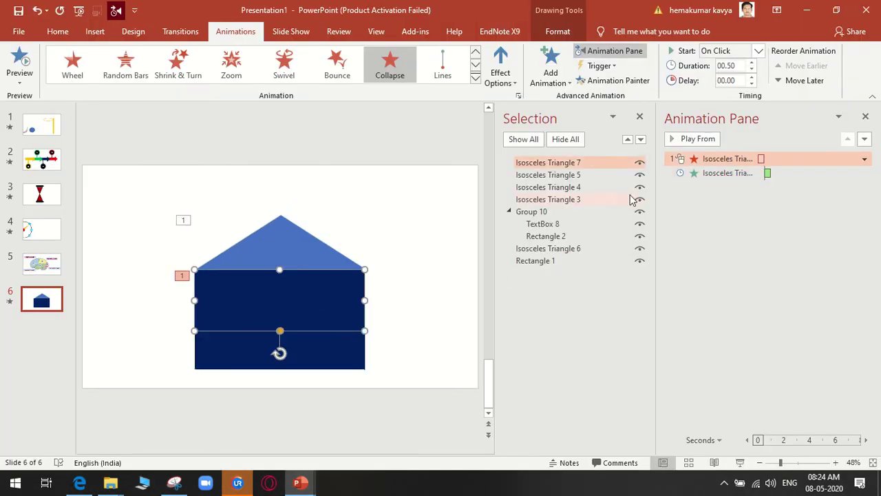
Hide Isosceles Triangle 7 in the Selection pane and select the letter's Group 10
click(641, 163)
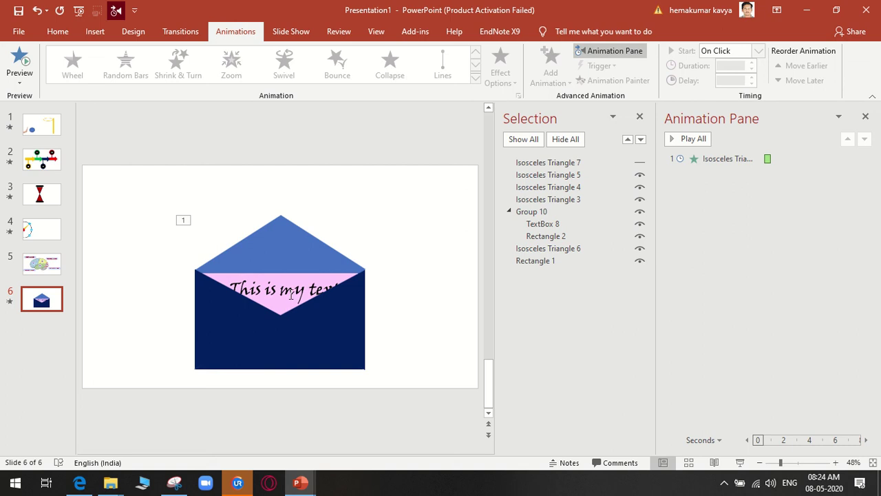
click(303, 277)
click(303, 276)
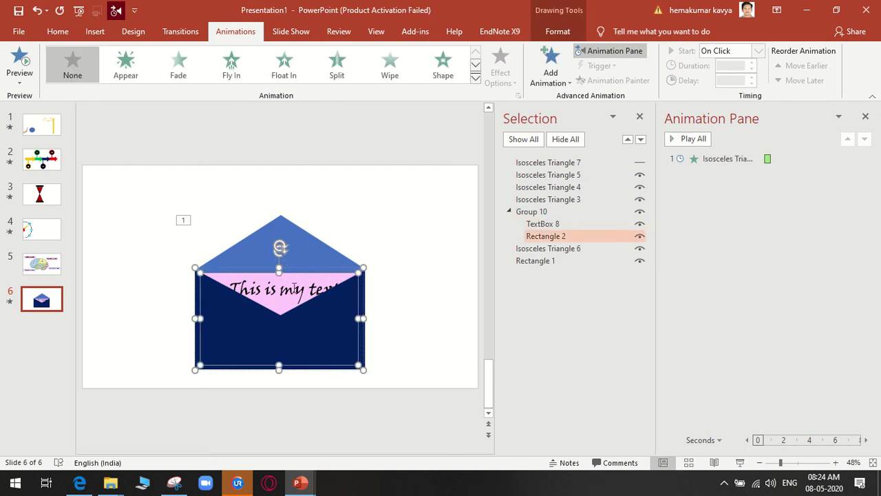
ctrl+click(294, 289)
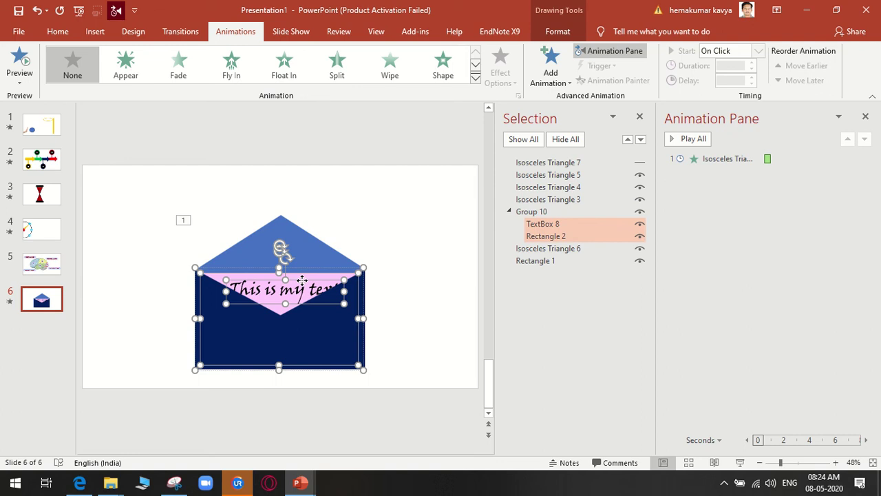
right_click(302, 279)
mouse_move(347, 142)
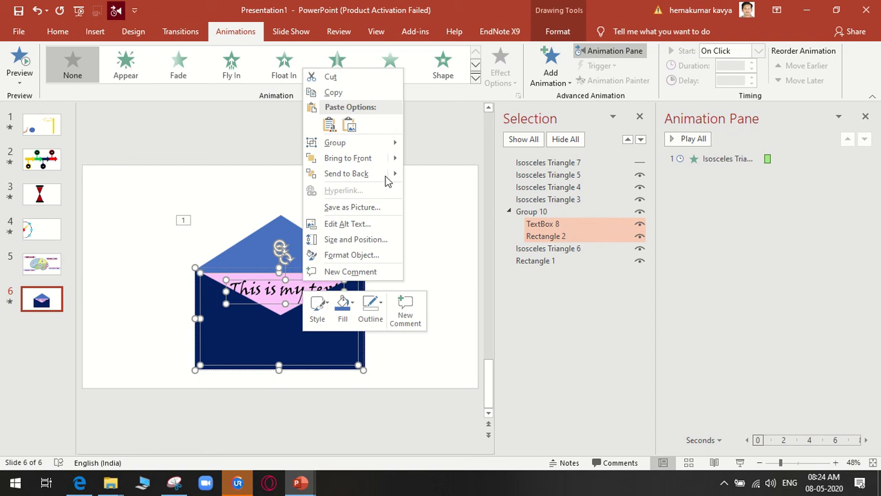
click(434, 301)
click(398, 287)
click(293, 282)
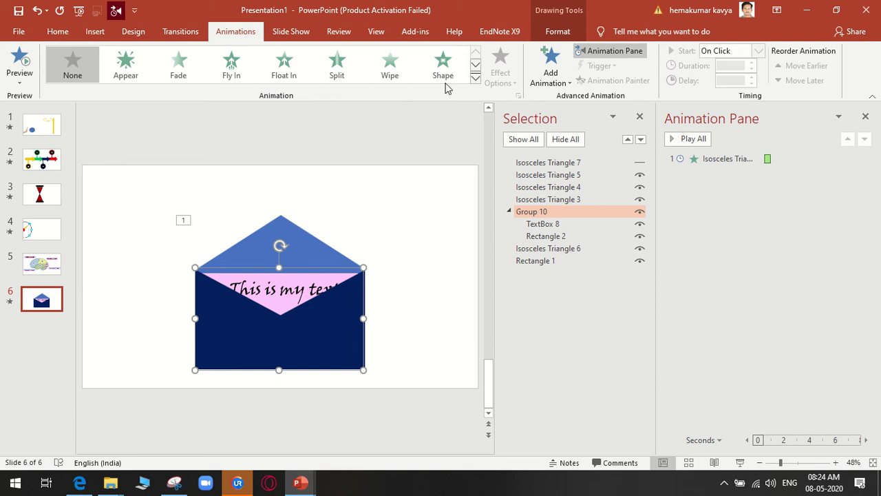
Give Group 10 a Lines motion path moving Up
click(476, 78)
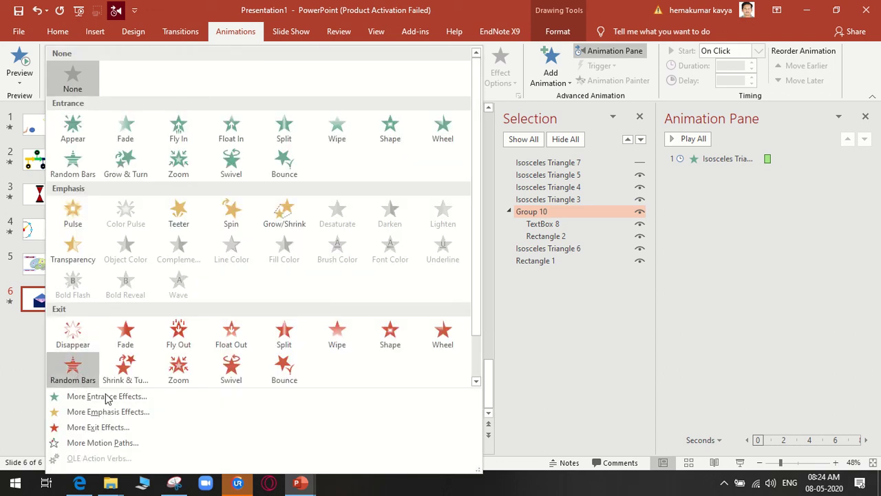
drag(475, 330, 472, 380)
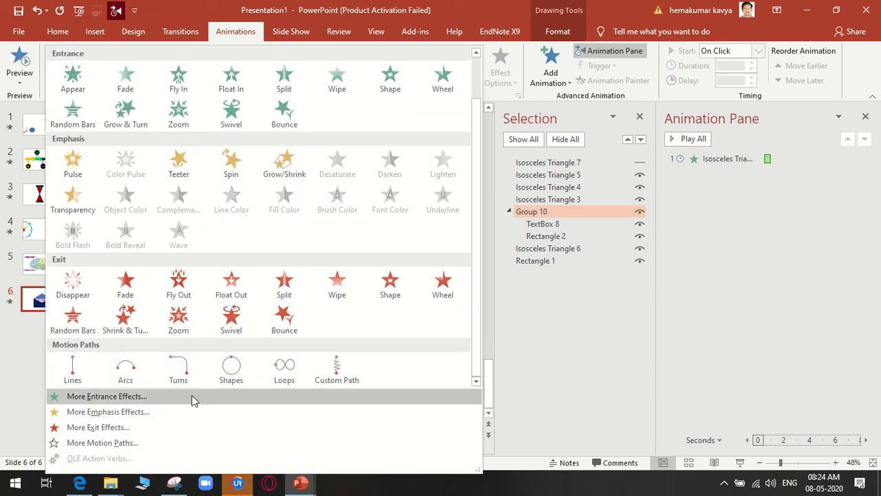
click(73, 370)
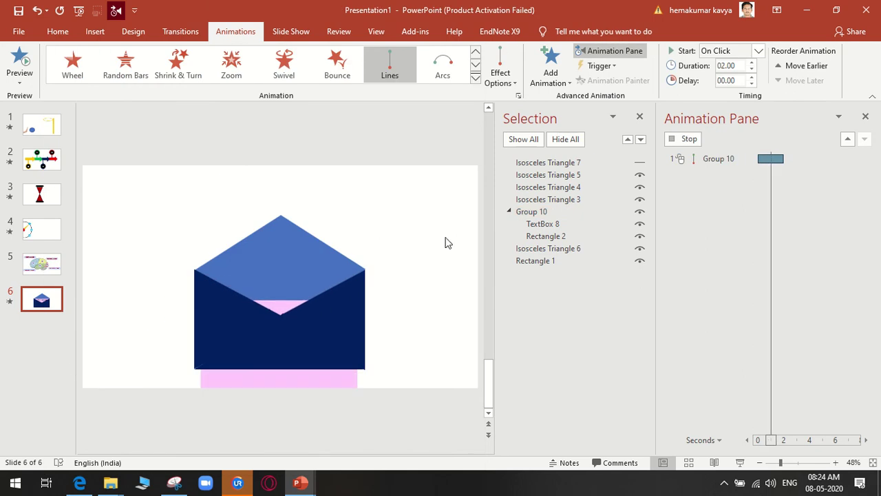
click(506, 83)
click(509, 217)
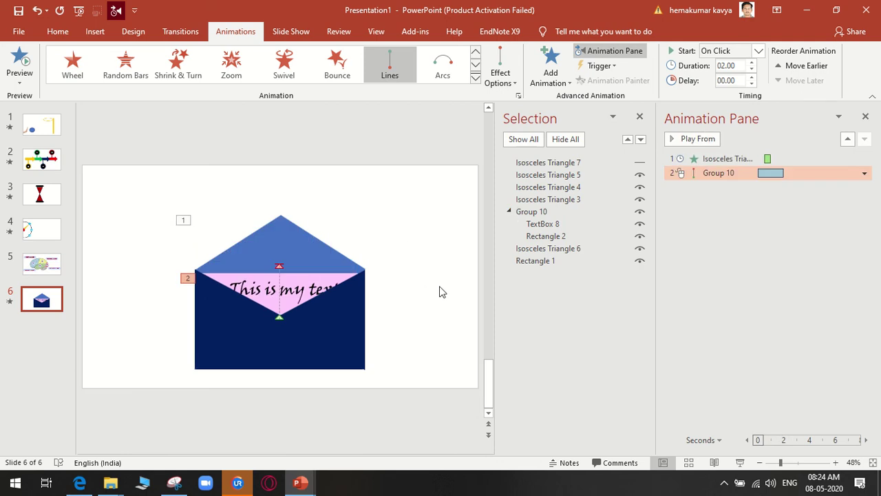
Start the letter's rise After Previous and play the slide show
click(864, 174)
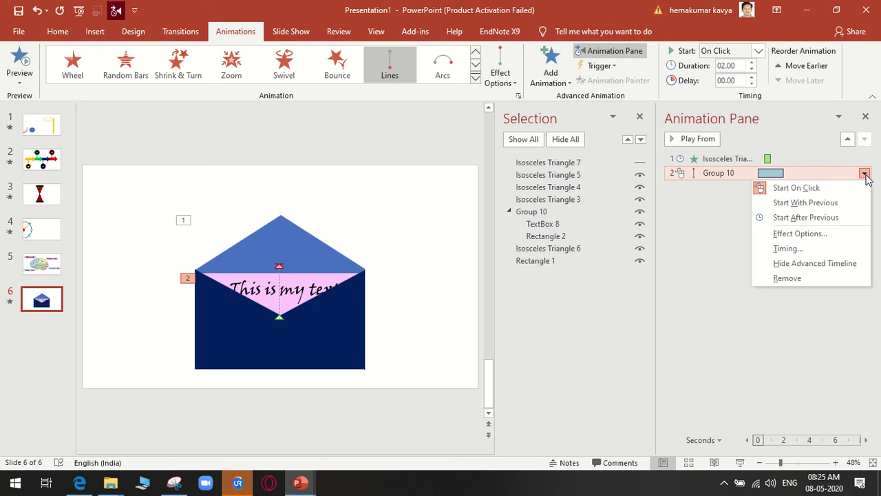
click(851, 218)
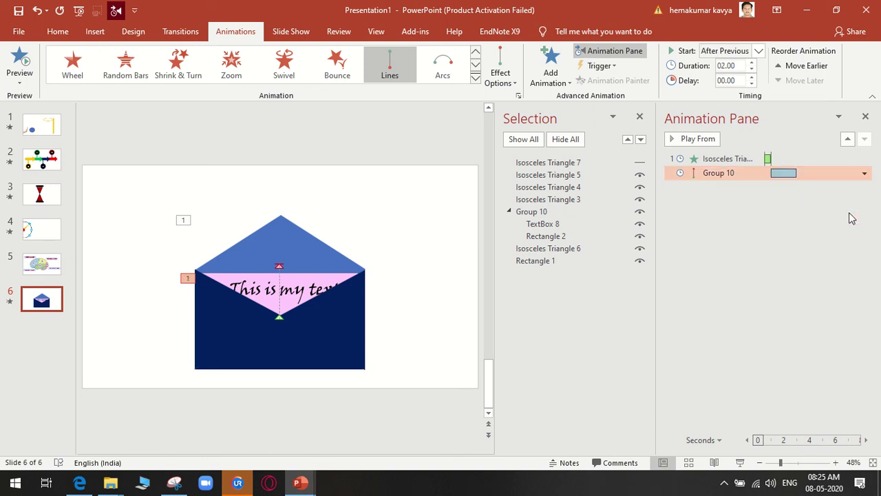
click(720, 274)
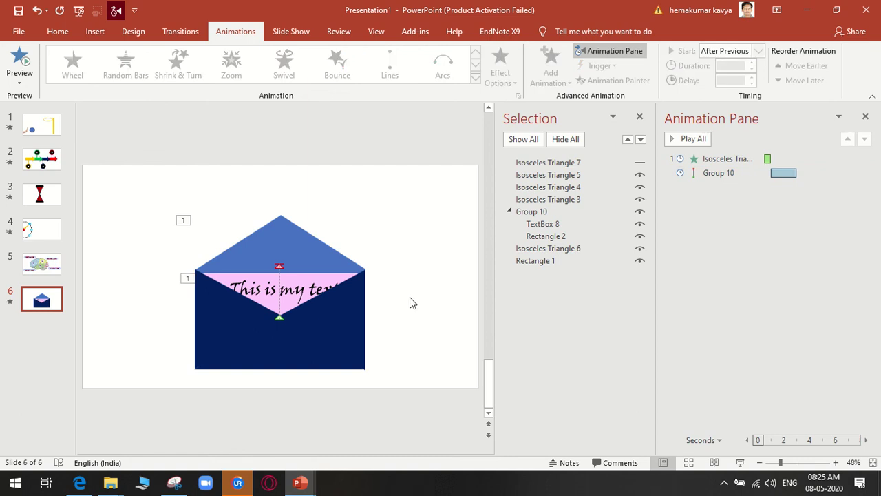
click(740, 463)
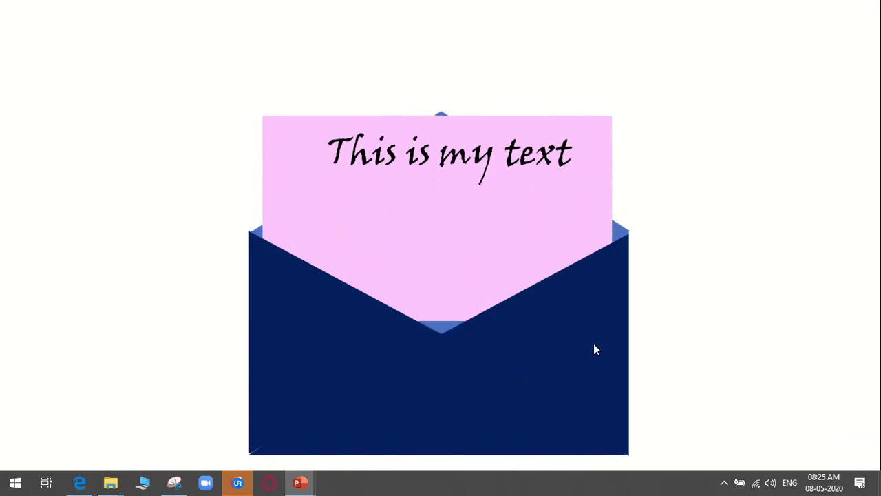
Unhide Isosceles Triangle 7 and undo its accidental move behind Rectangle 1
key(Escape)
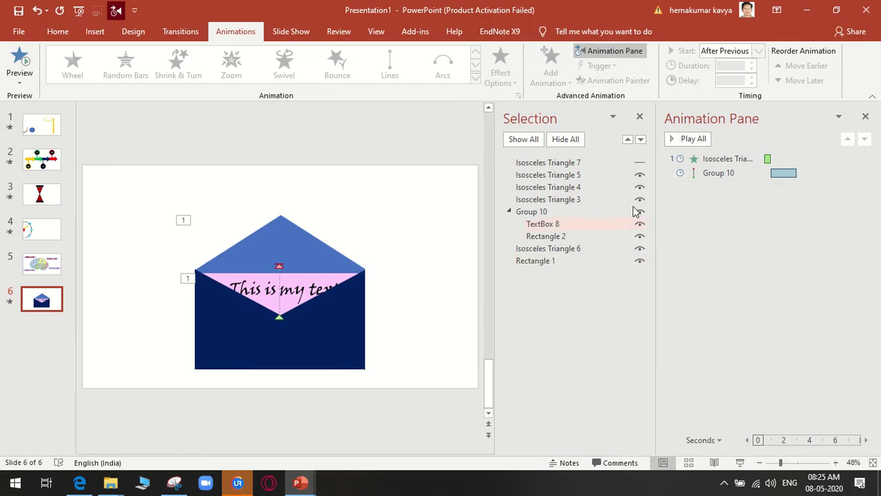
click(640, 164)
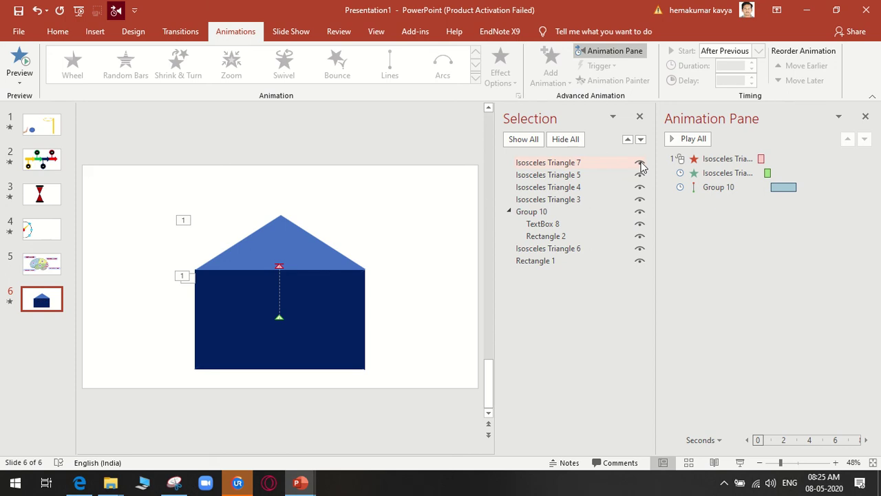
mouse_move(597, 163)
mouse_down()
mouse_move(595, 286)
mouse_move(593, 279)
mouse_up()
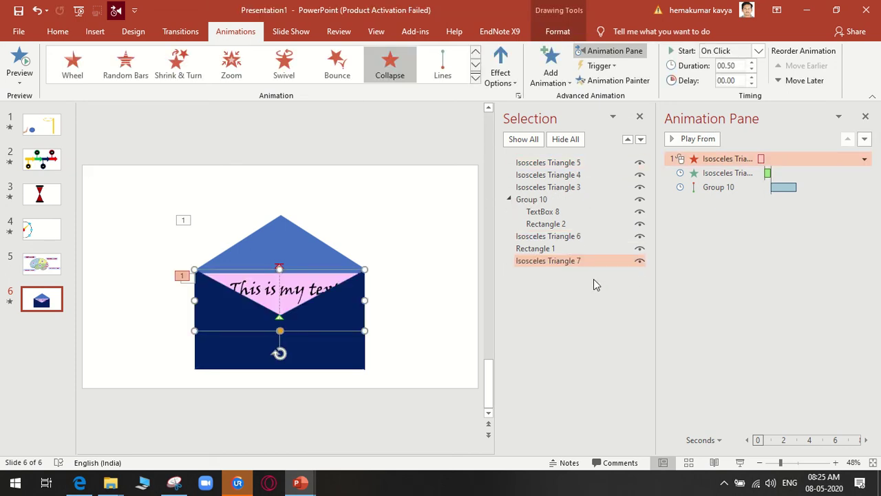
key(ctrl+z)
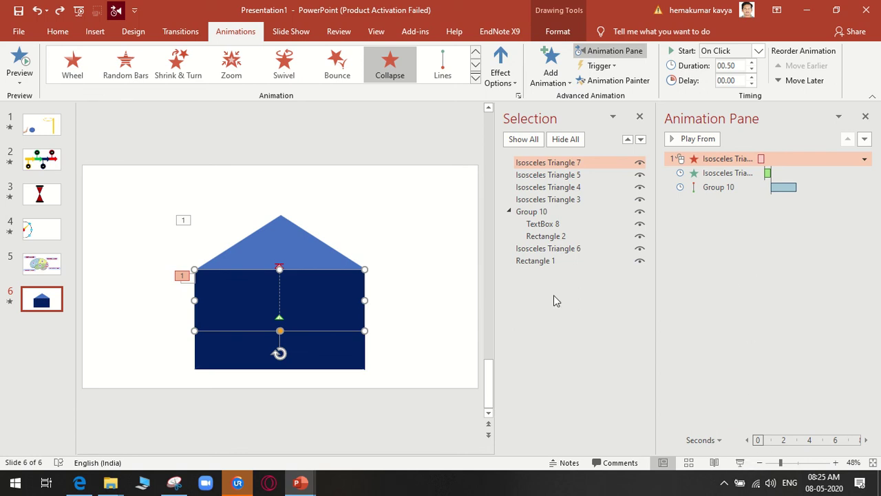
Toggle the flap triangle's visibility off and on, then preview the envelope slide show
click(639, 164)
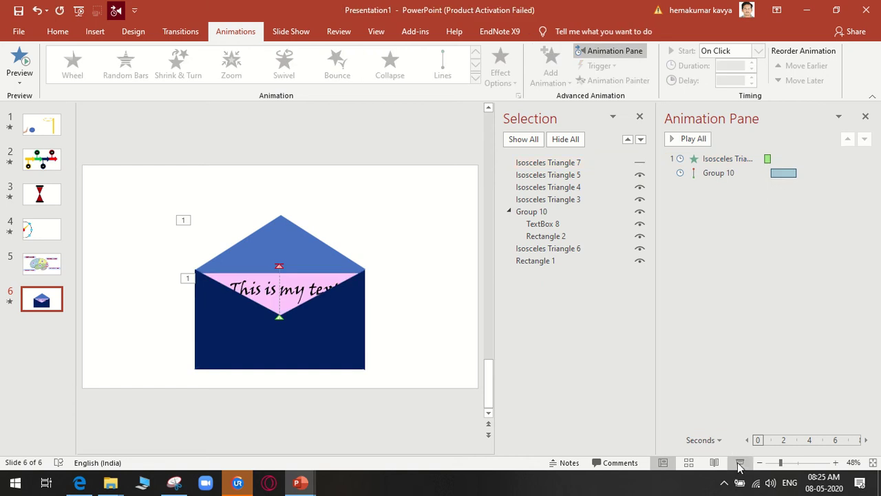
click(638, 164)
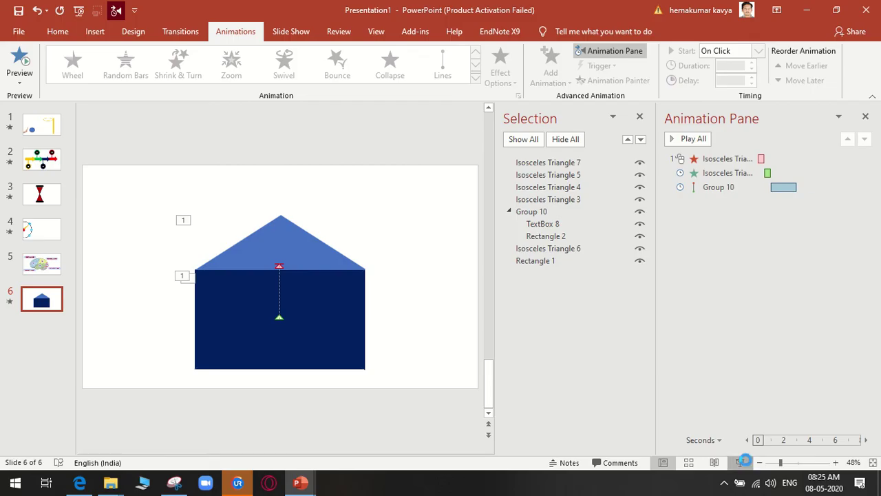
click(741, 462)
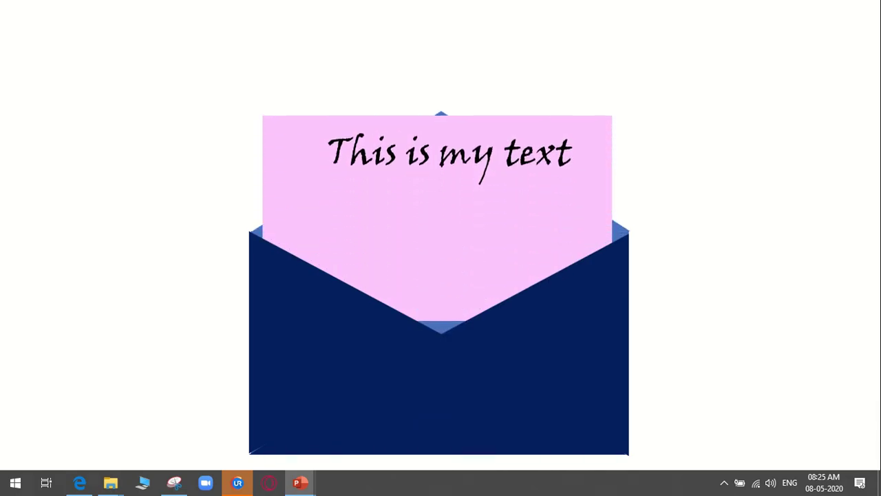
key(Escape)
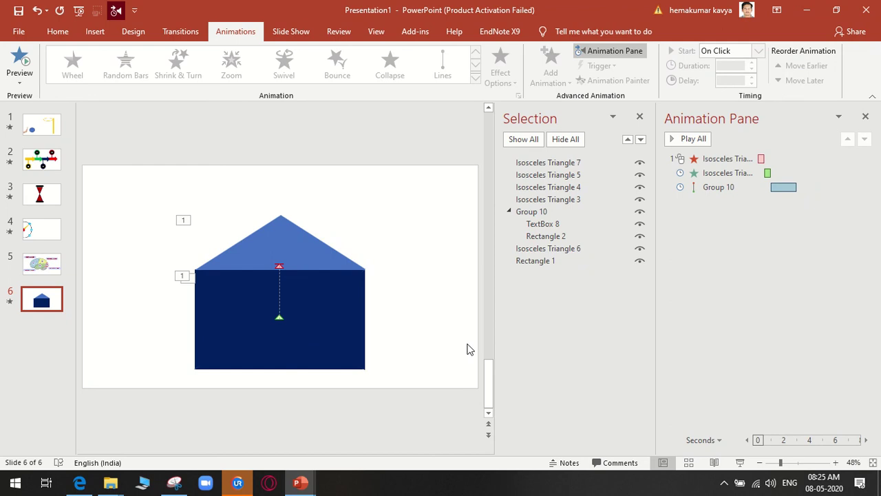
Switch to Basic Tricks.pptx and play from slide 12 to the BASIC TRICKS FOR TEACHING title
click(298, 482)
click(266, 448)
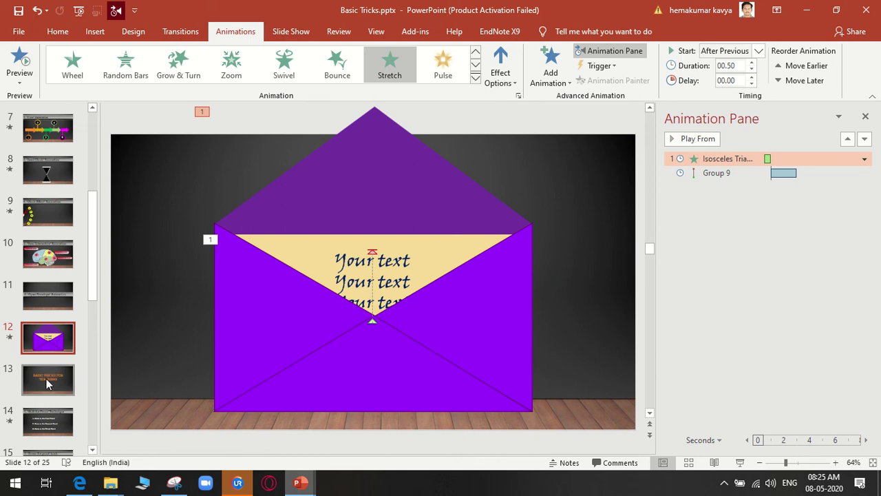
click(736, 467)
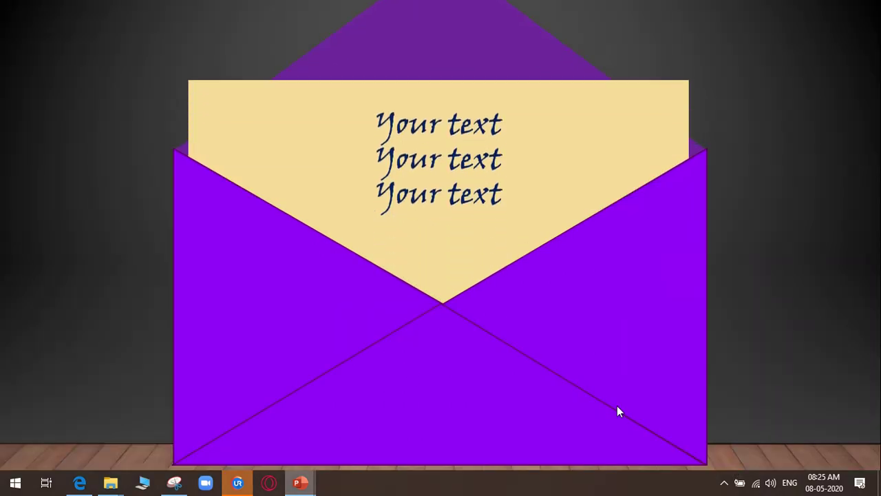
click(813, 402)
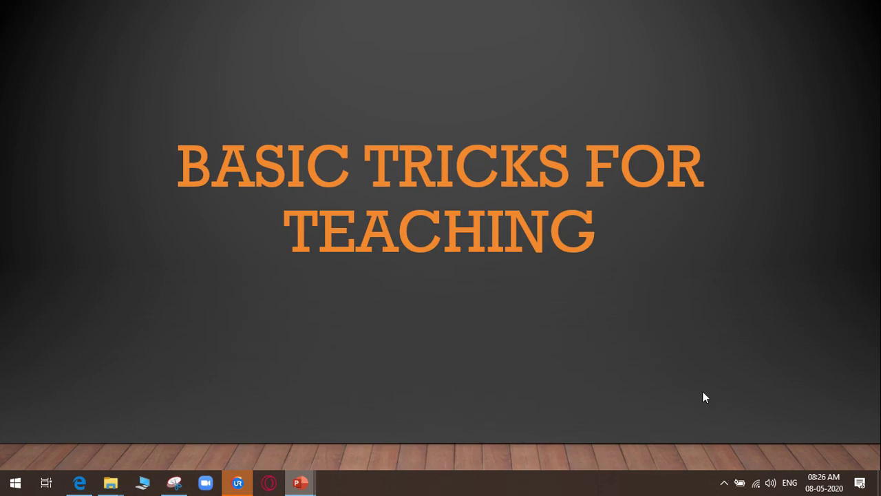
Play through the Shift the Focus slide's three points, then exit the show
click(579, 374)
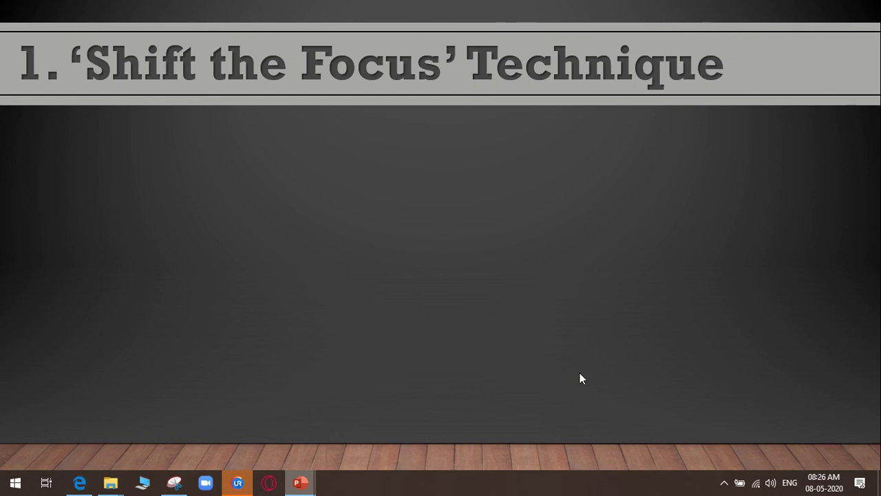
key(space)
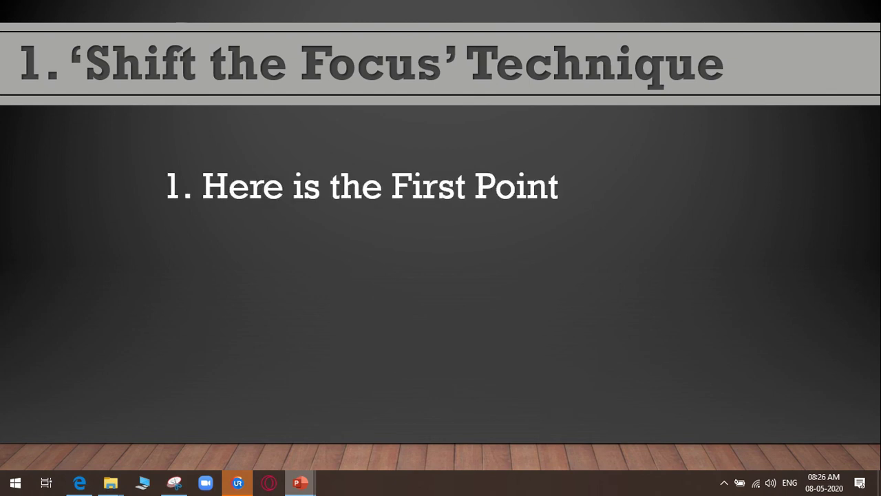
key(space)
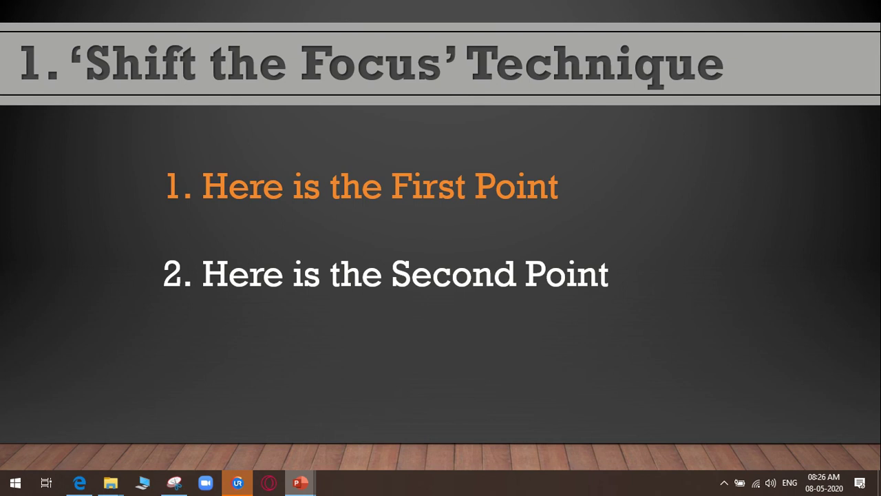
key(space)
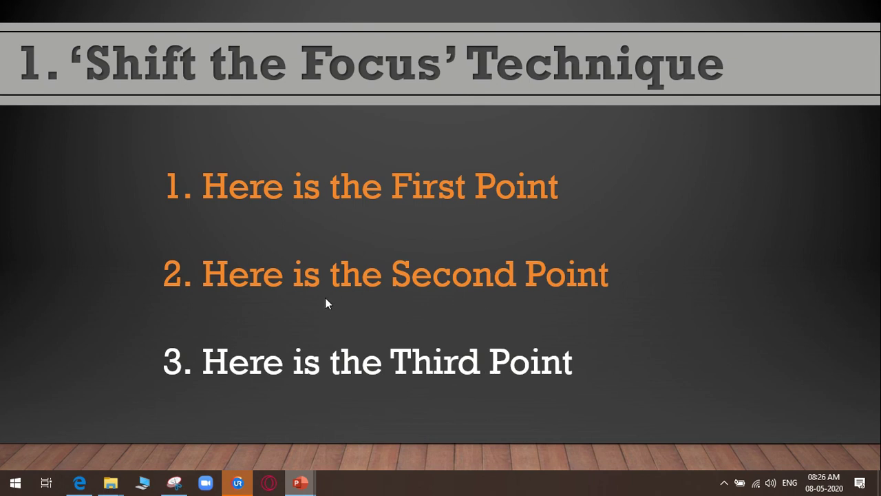
key(Left)
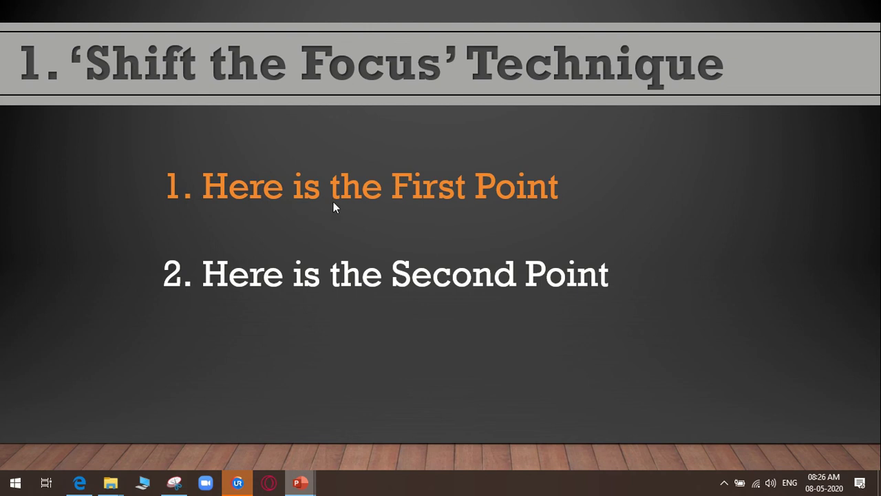
key(space)
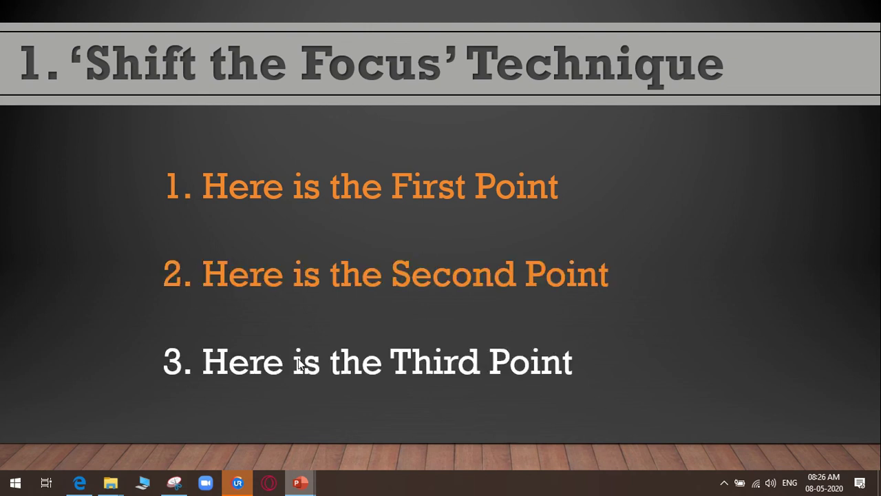
key(Escape)
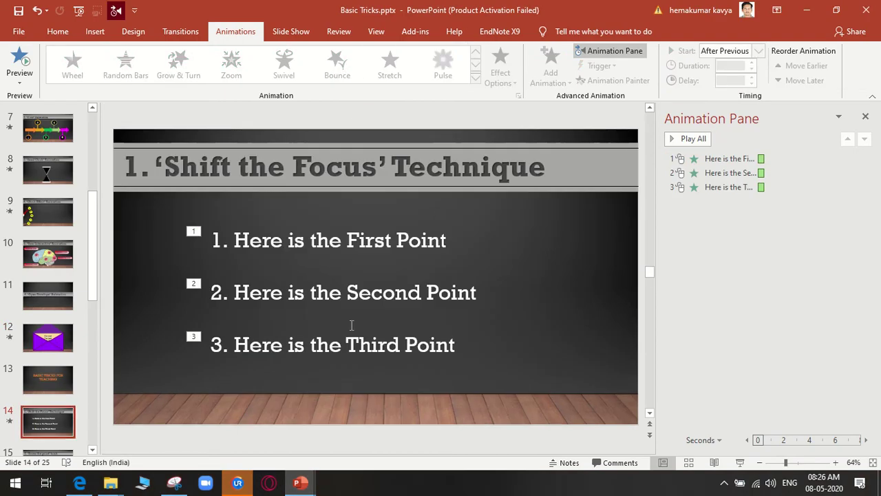
Copy the numbered points text box and return to Presentation1's slide list
click(351, 321)
click(364, 222)
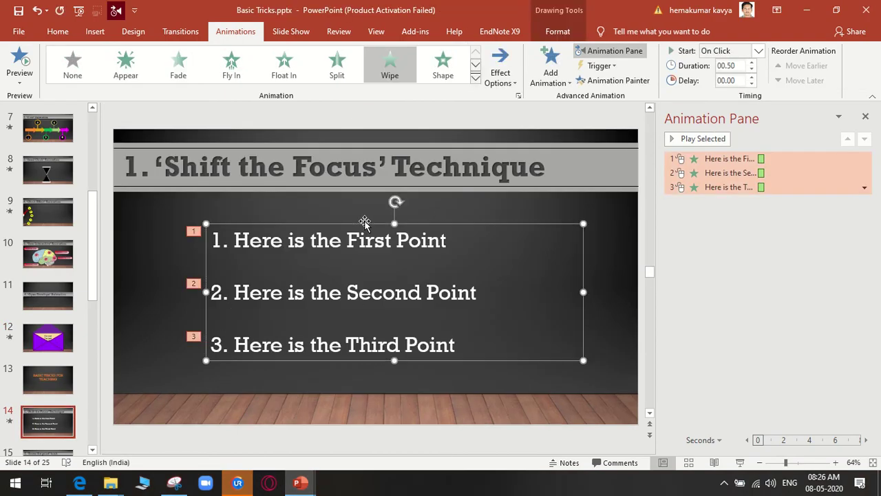
click(378, 440)
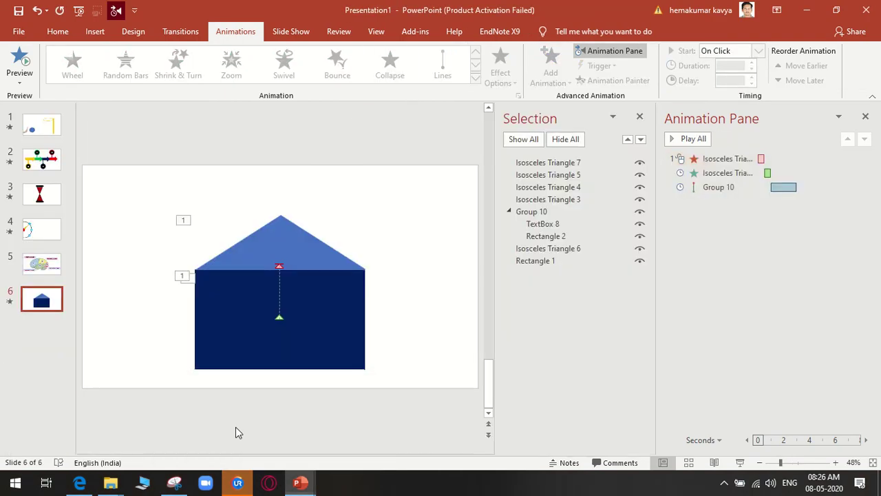
right_click(52, 338)
Add slide 7, paste the points text box, strip its animations and nudge it up
click(94, 344)
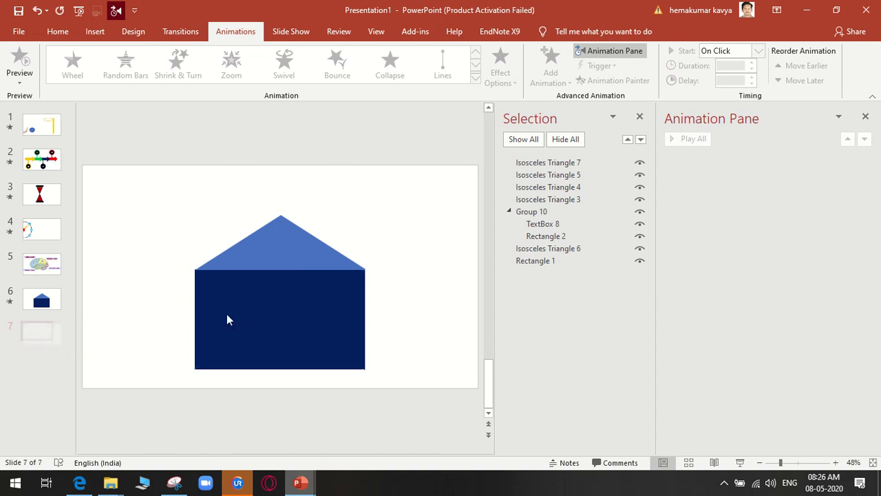
key(ctrl+v)
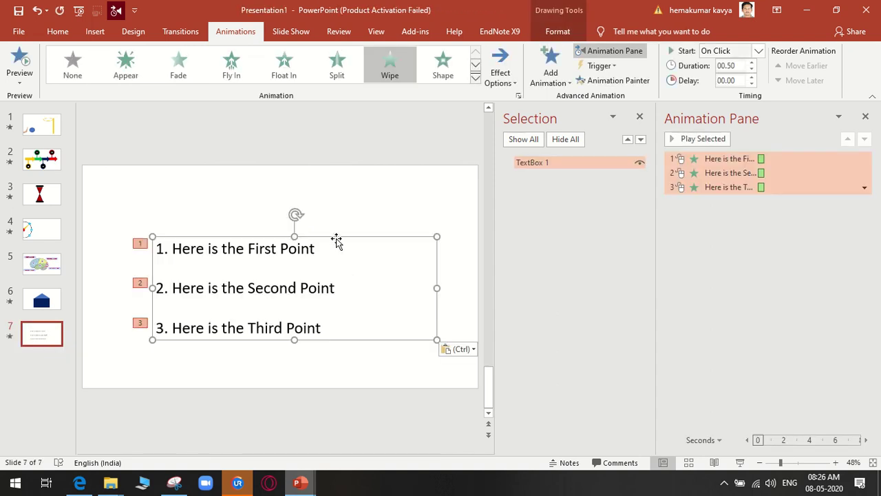
click(864, 187)
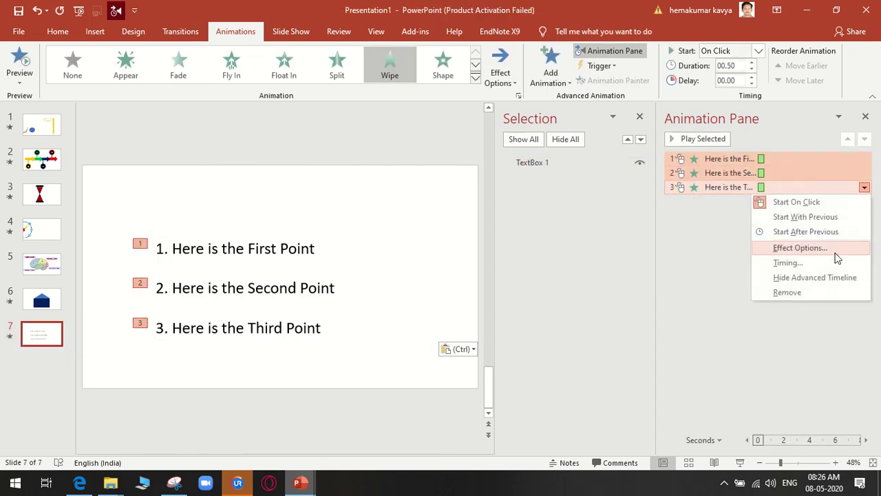
click(823, 291)
click(263, 283)
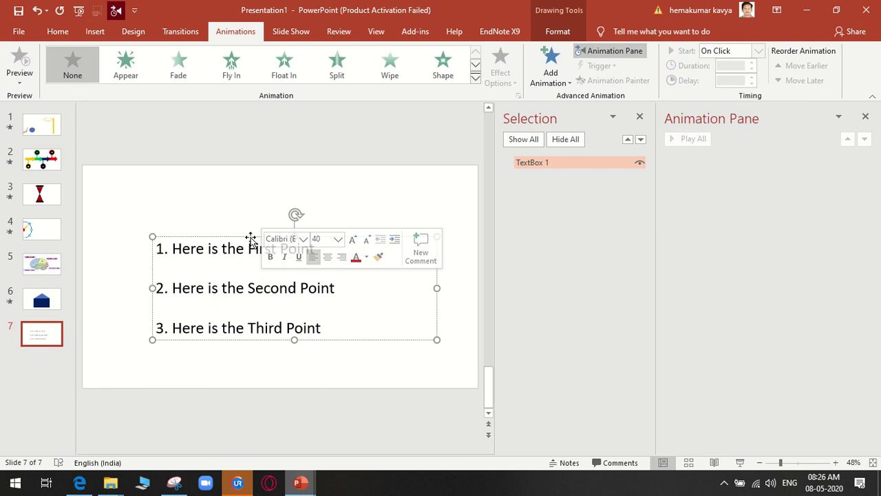
drag(251, 238, 249, 222)
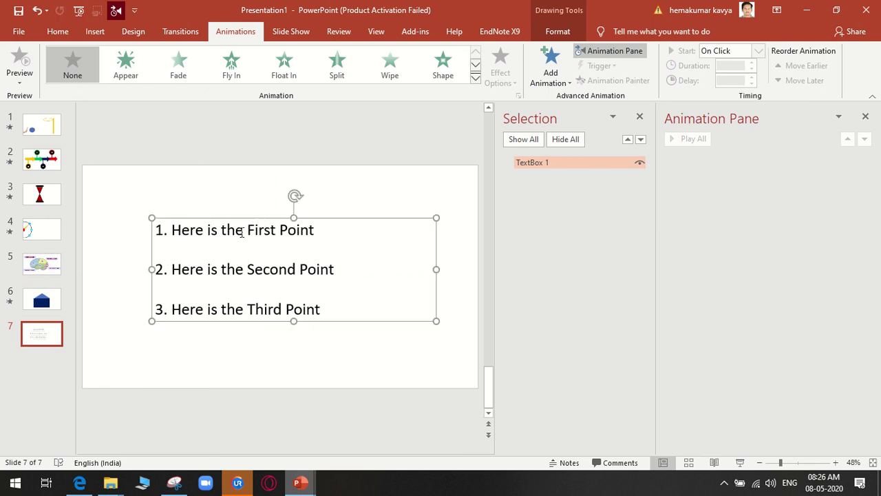
Apply a Wipe From Left to the three points, each starting On Click
click(171, 232)
drag(174, 235, 342, 314)
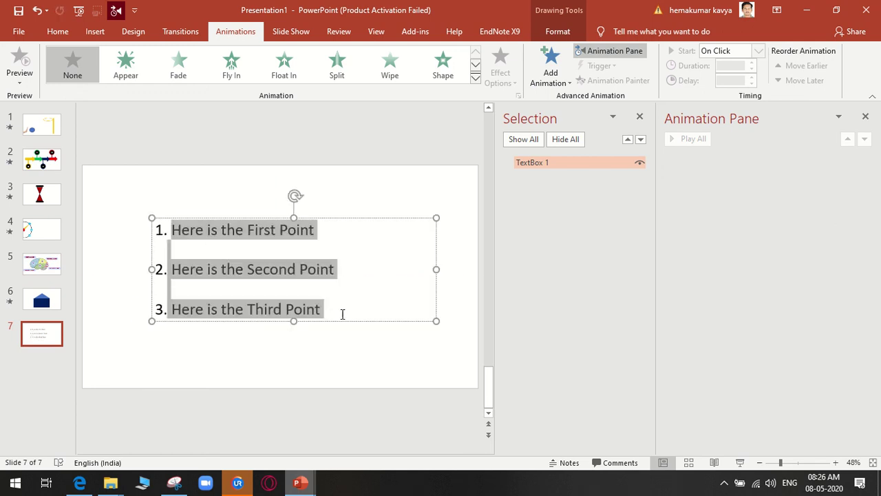
click(390, 65)
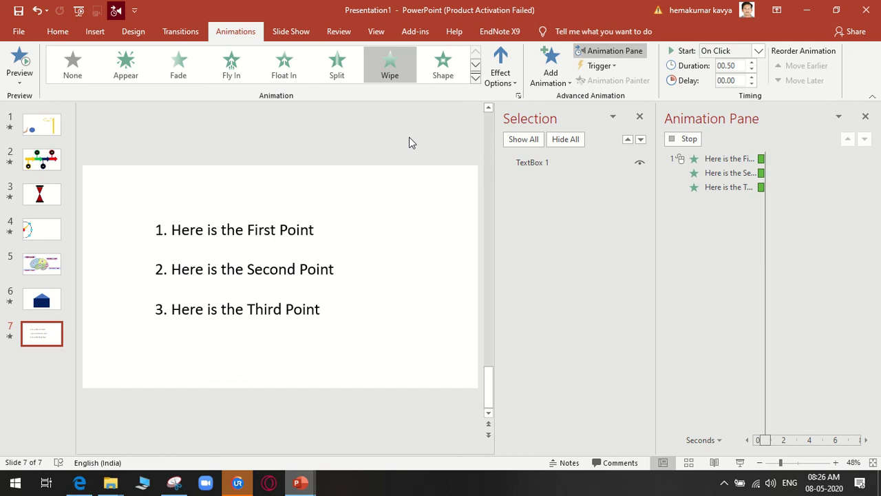
click(497, 86)
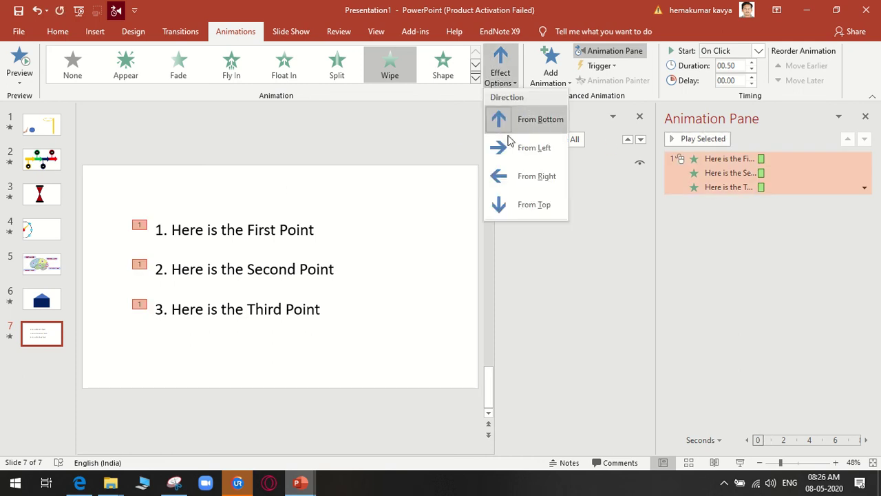
click(510, 144)
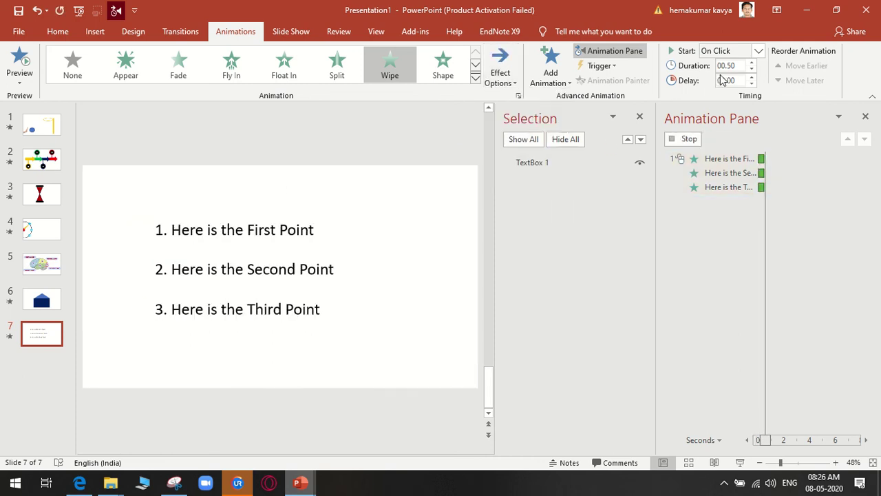
click(756, 53)
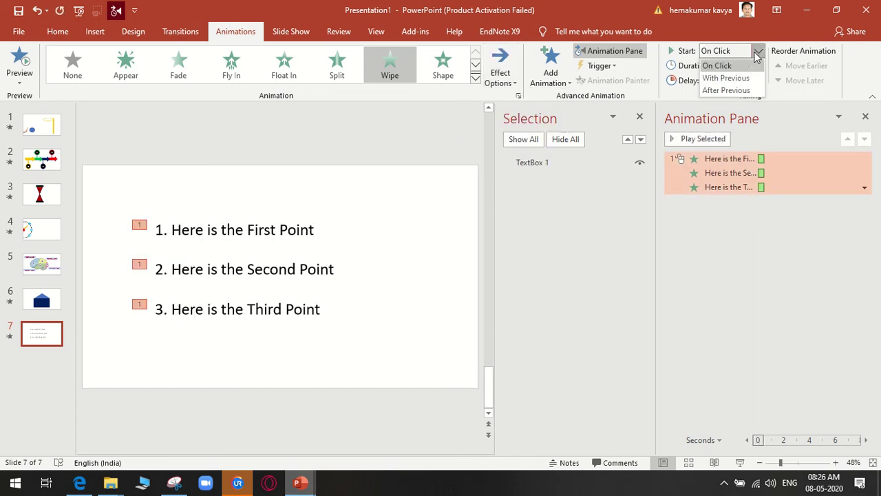
click(742, 67)
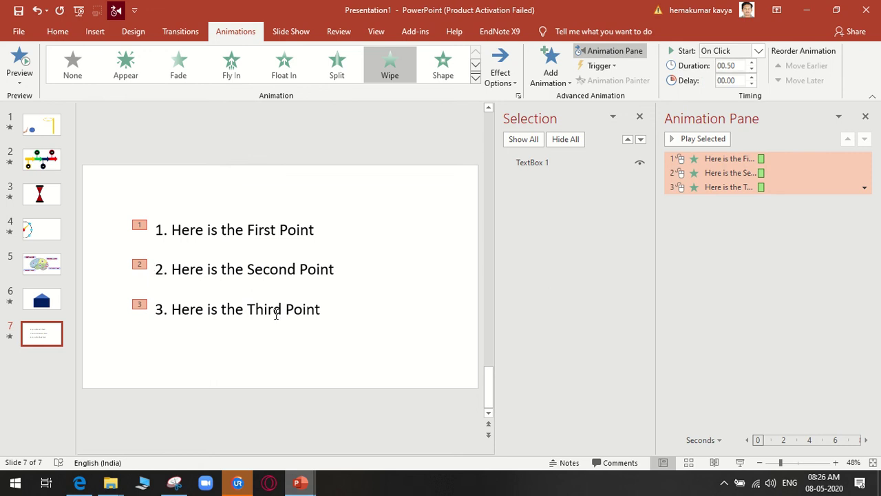
click(269, 230)
drag(318, 229, 156, 231)
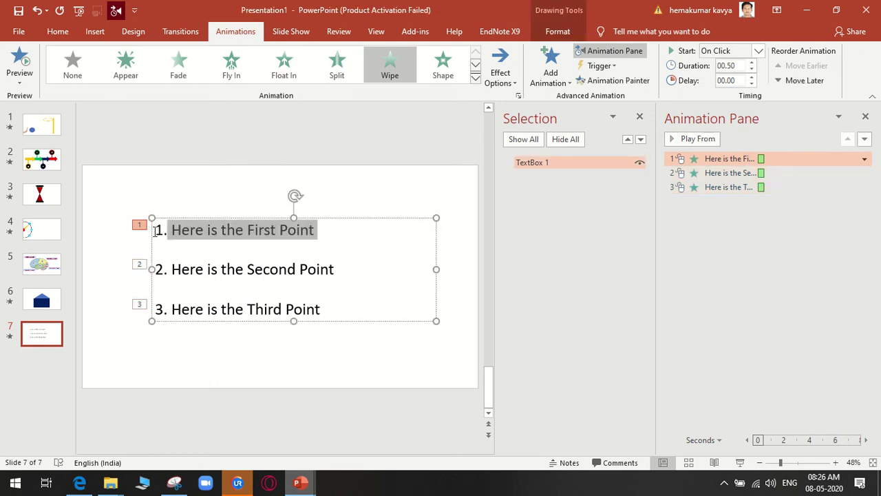
Make the first point dim to orange after its animation
click(864, 159)
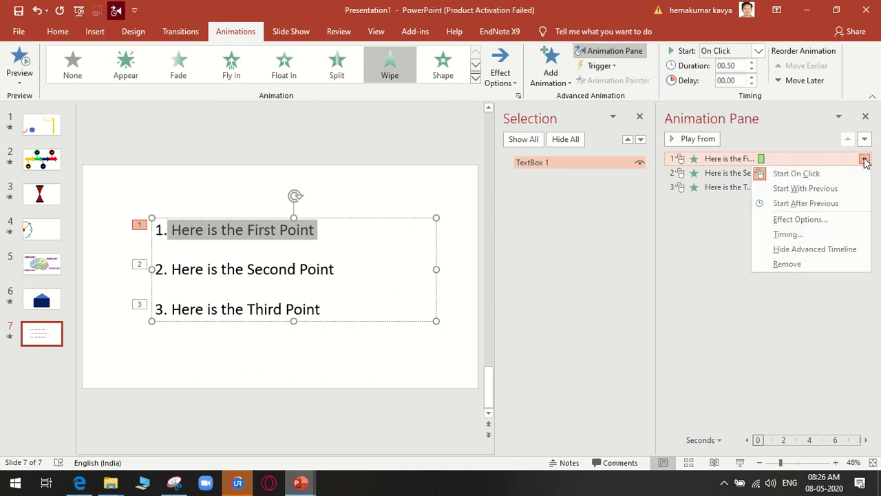
click(796, 219)
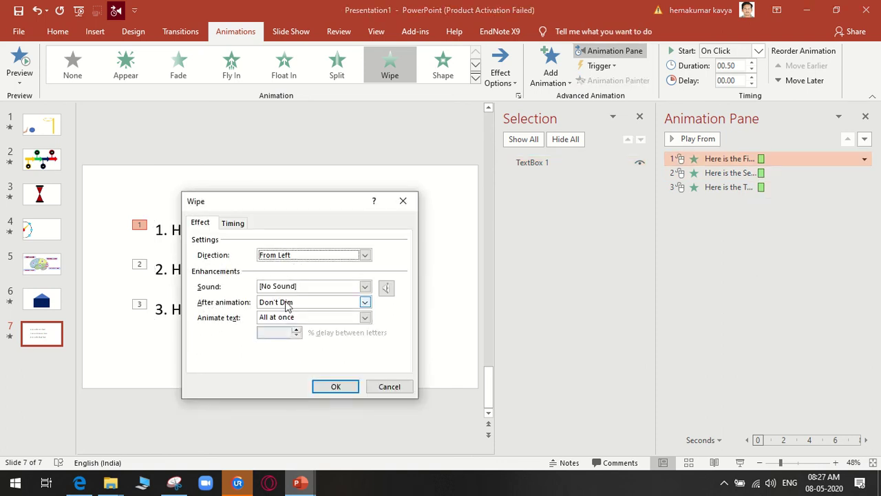
click(309, 303)
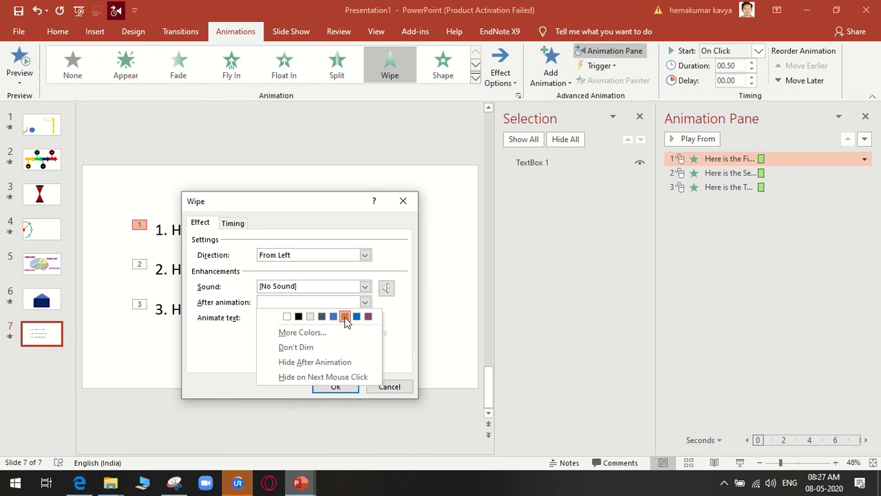
click(345, 316)
click(335, 386)
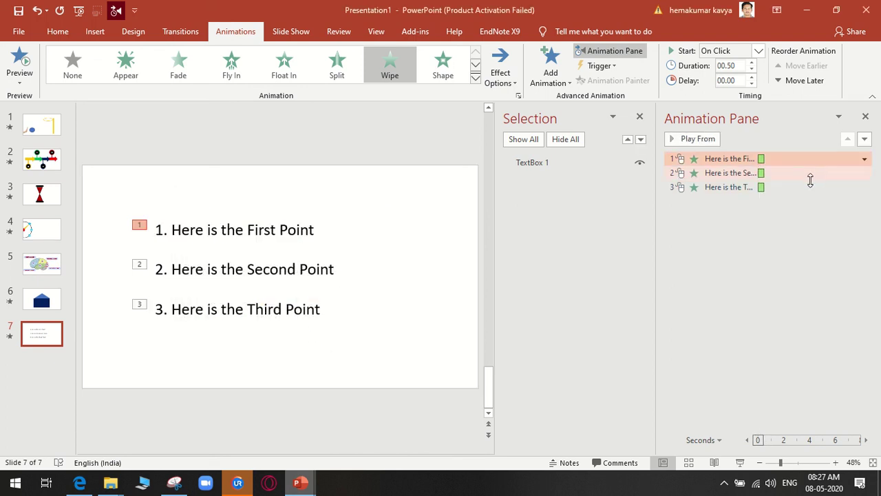
Make the second point dim to orange after its animation
click(810, 174)
click(864, 173)
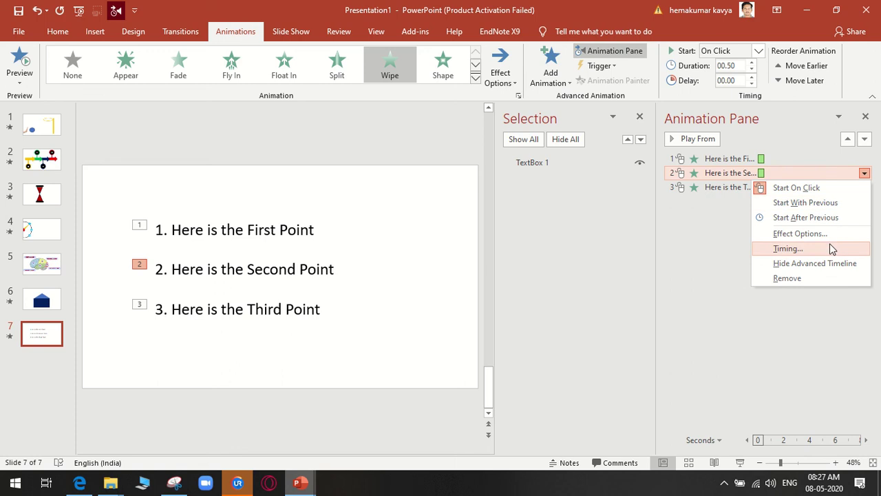
click(799, 233)
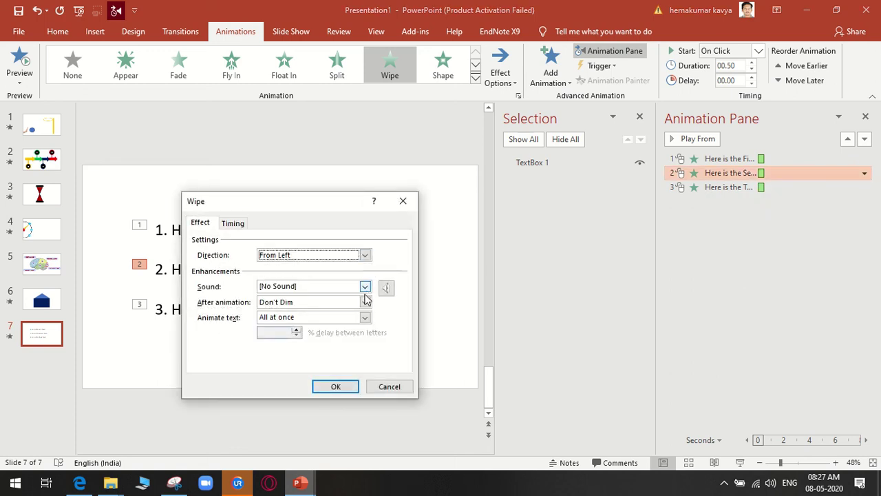
click(365, 301)
click(345, 317)
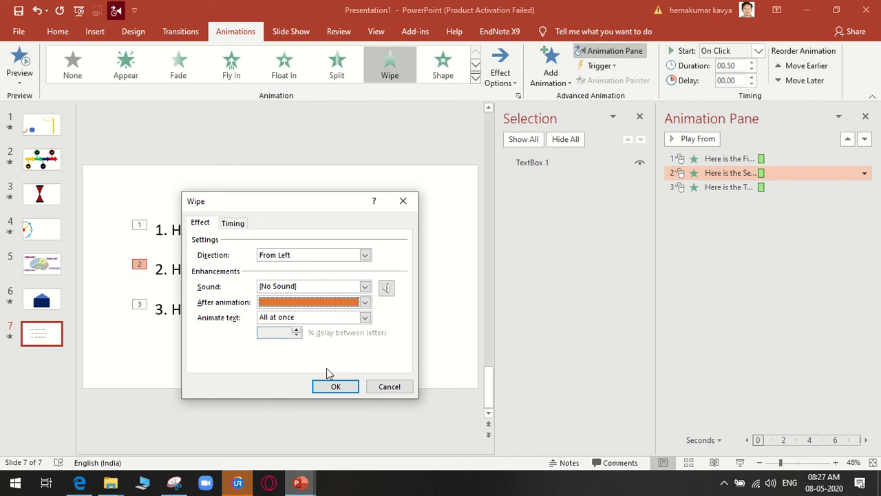
click(332, 387)
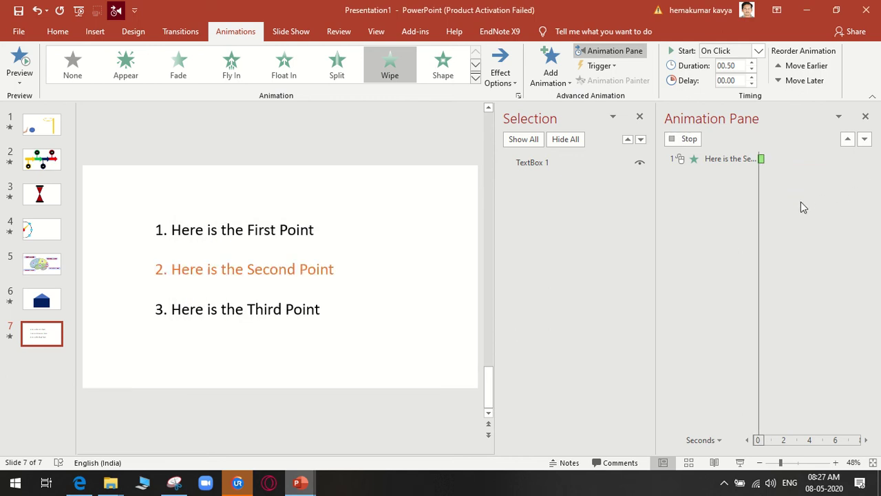
Make the third point dim to orange after its animation
click(815, 188)
click(862, 187)
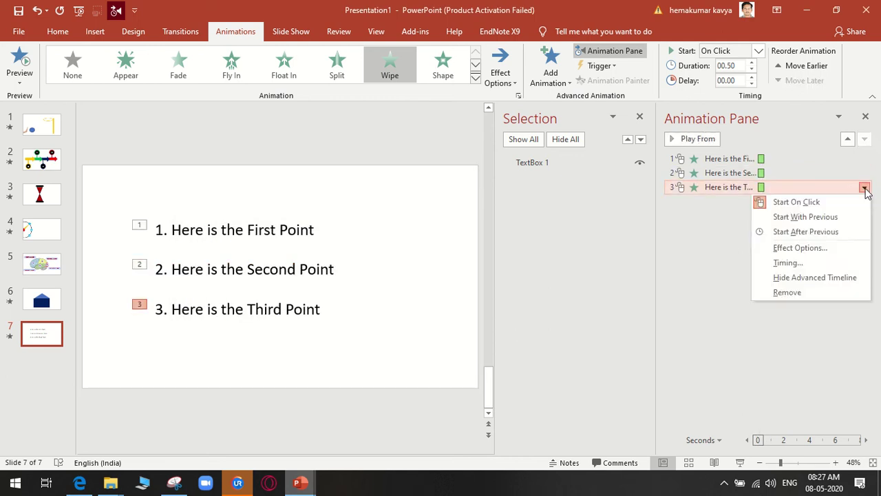
click(439, 285)
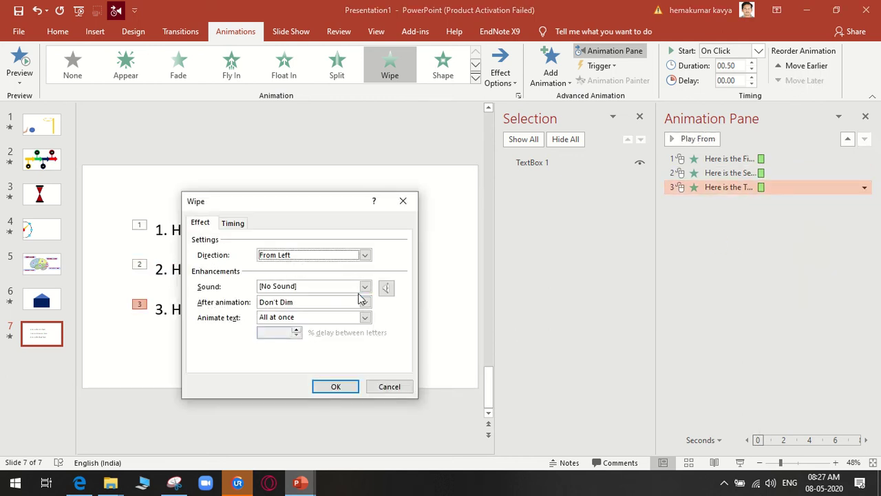
click(366, 302)
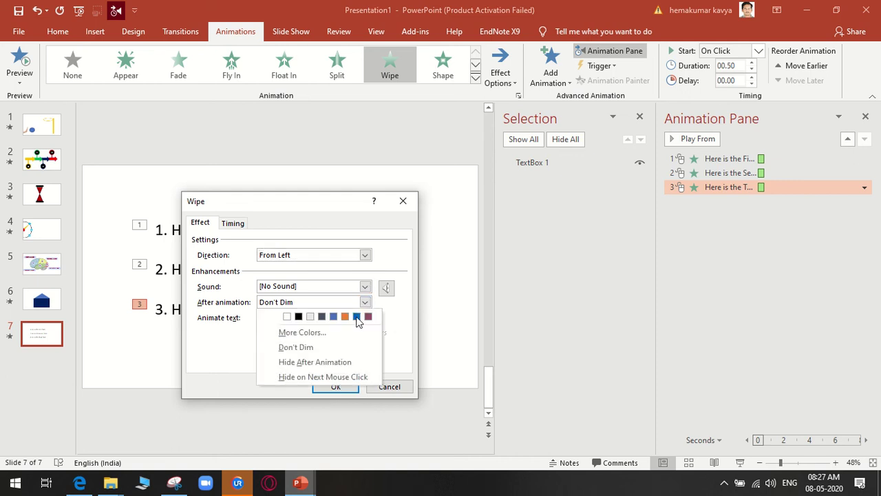
click(345, 315)
click(333, 387)
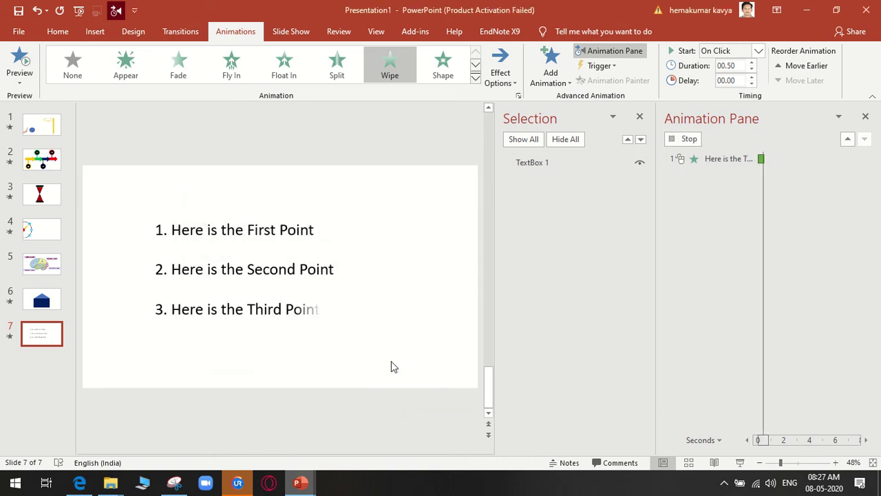
Run the slide show of slide 7 to confirm each earlier point dims to orange
click(749, 463)
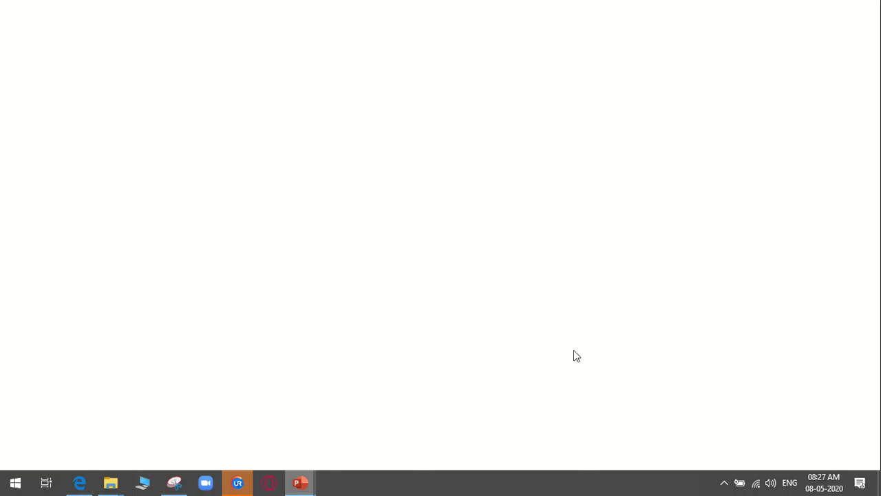
click(490, 321)
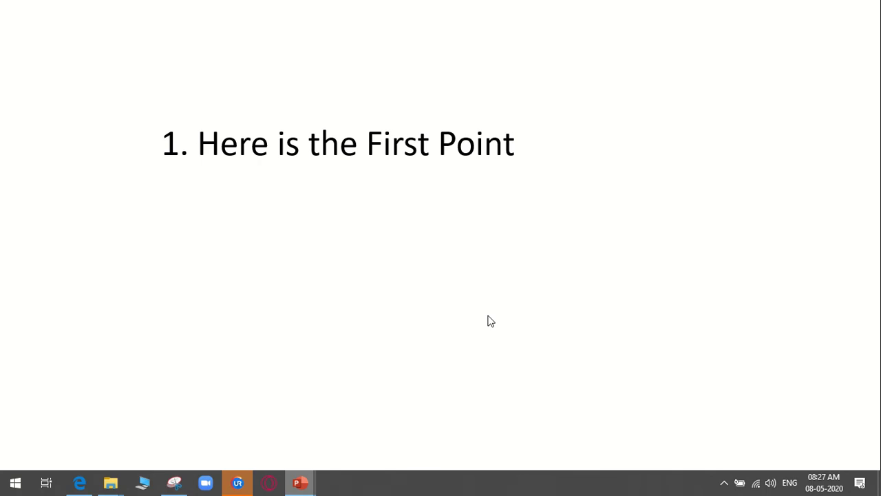
click(490, 321)
click(490, 321)
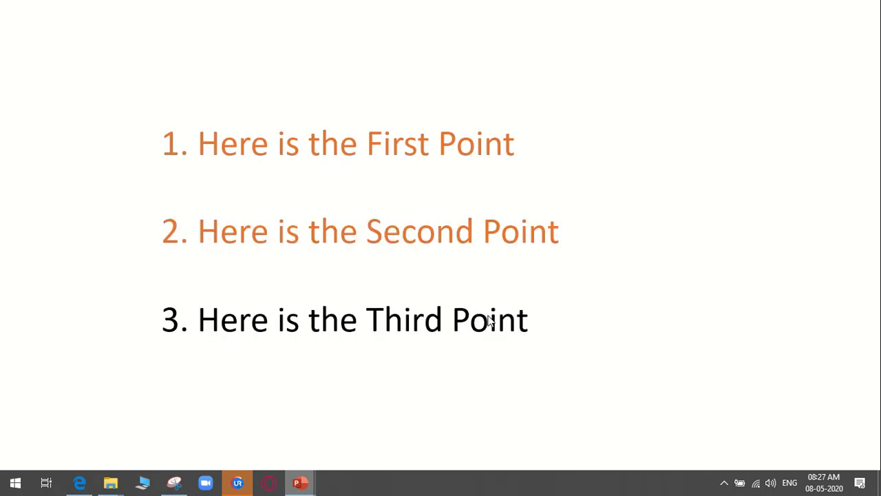
click(489, 320)
key(Escape)
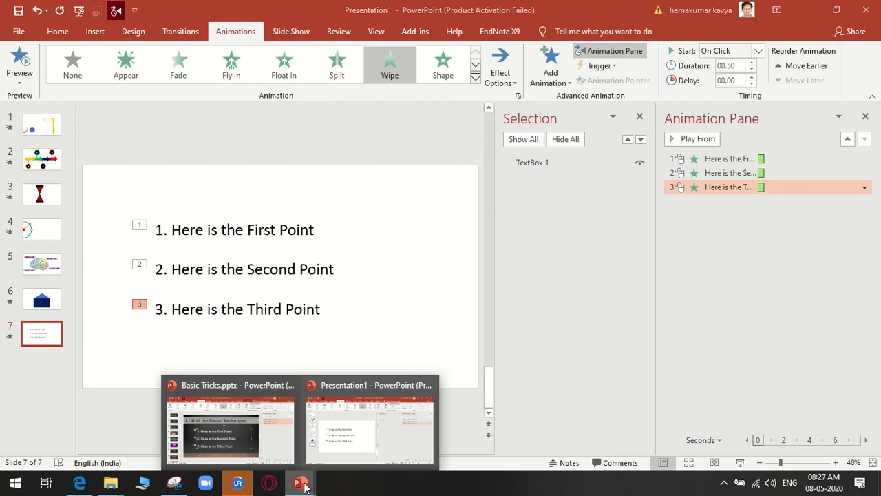
Present Basic Tricks.pptx slides 14–15 to watch 'Zoom the point', then return to Presentation1
click(227, 424)
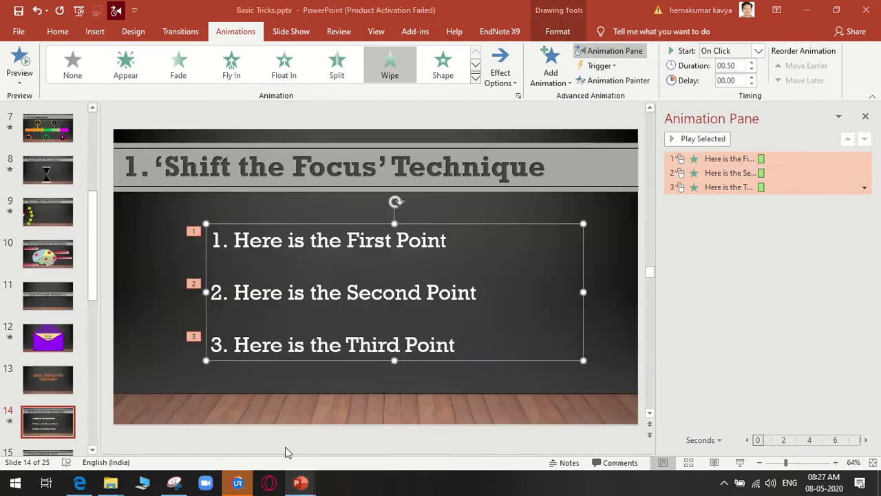
click(739, 462)
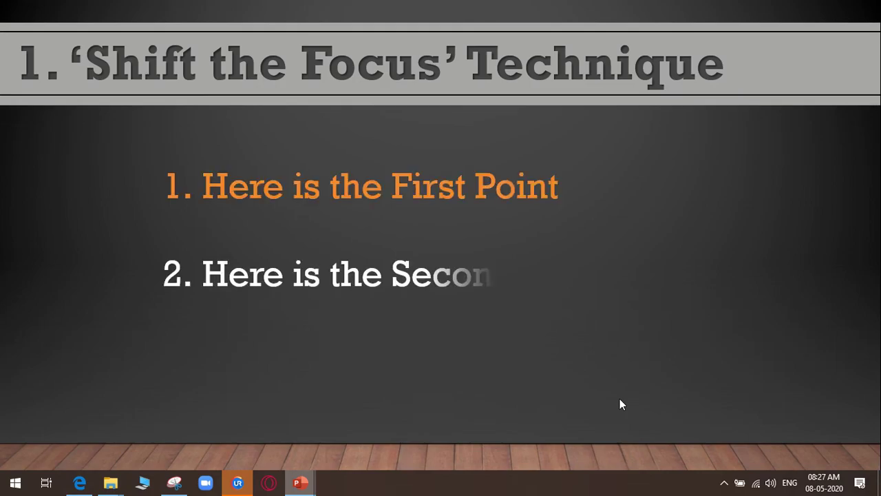
click(620, 398)
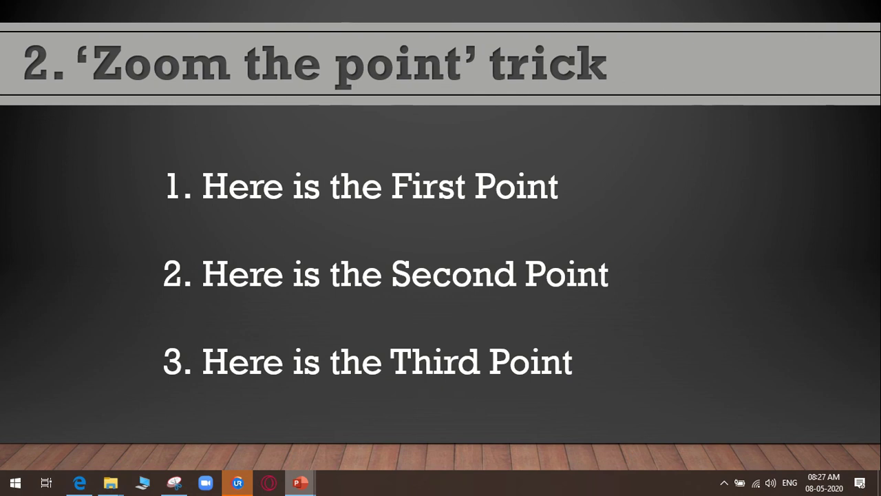
key(space)
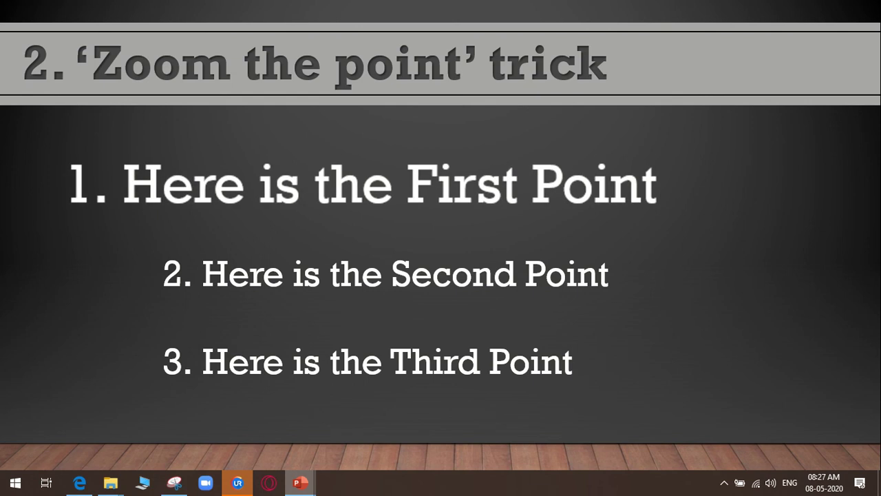
key(space)
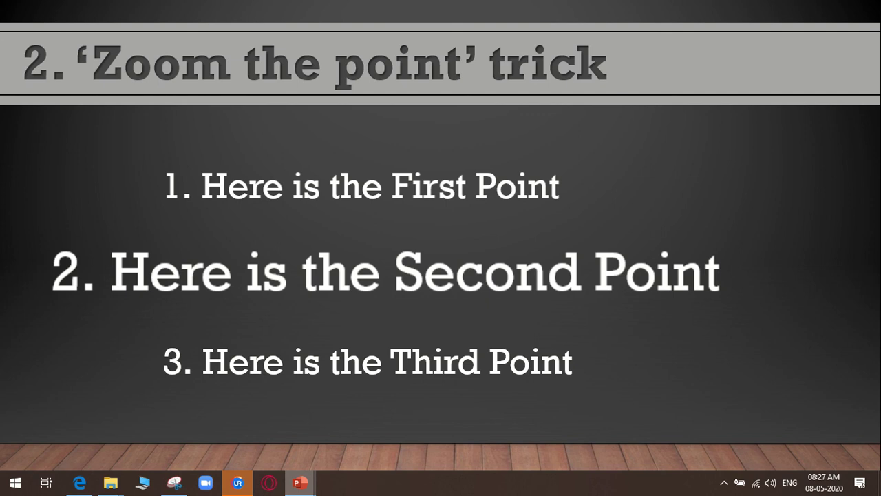
key(space)
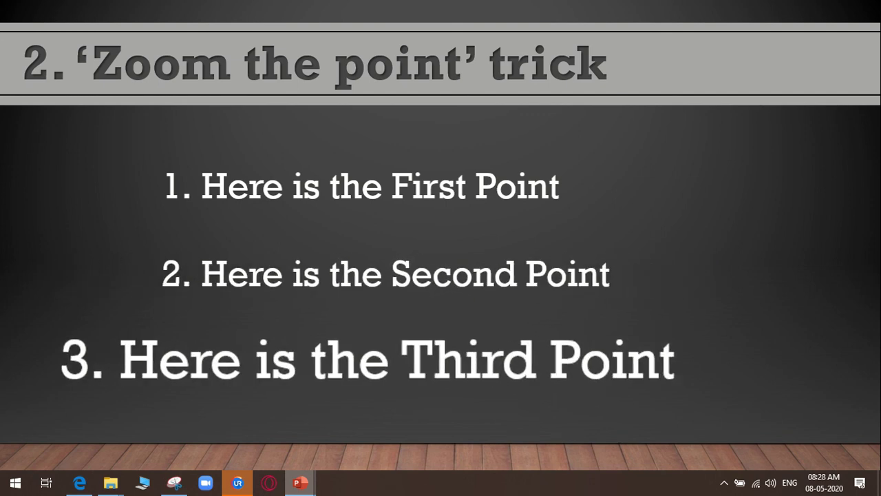
key(Escape)
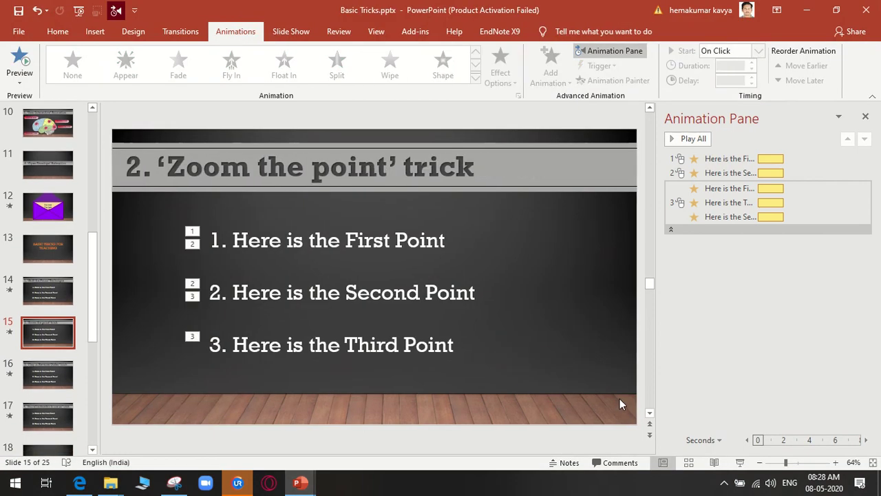
mouse_move(298, 483)
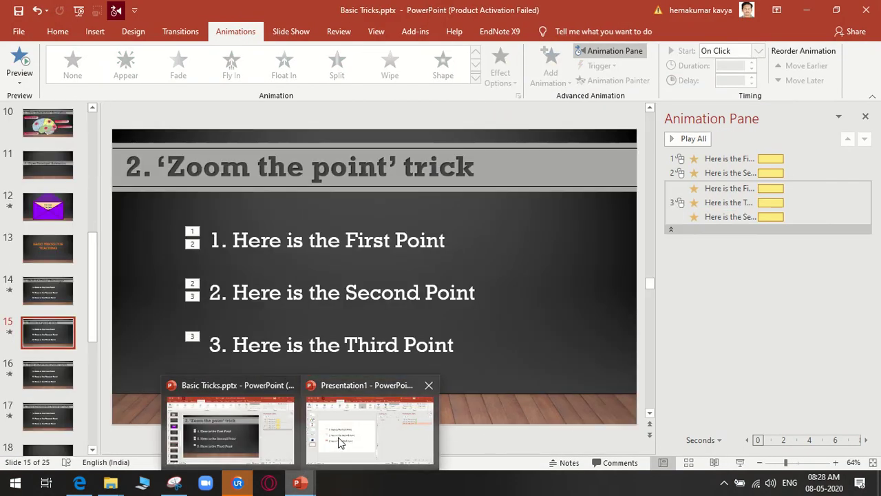
click(338, 442)
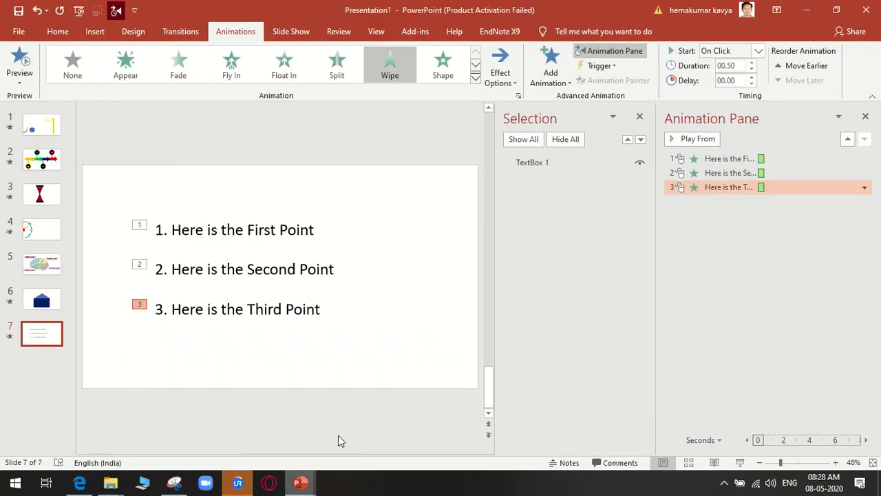
Add slide 8, paste the three-point list text box, and remove all its animations
click(51, 368)
right_click(53, 364)
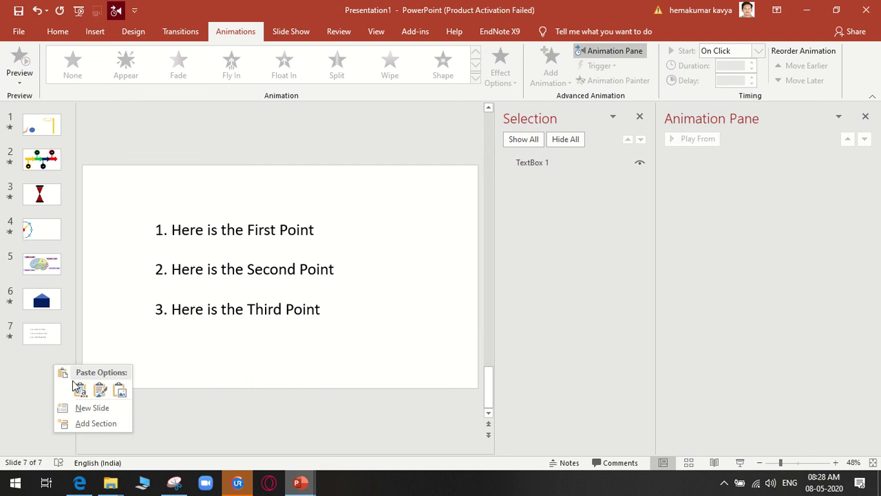
click(92, 409)
key(ctrl+v)
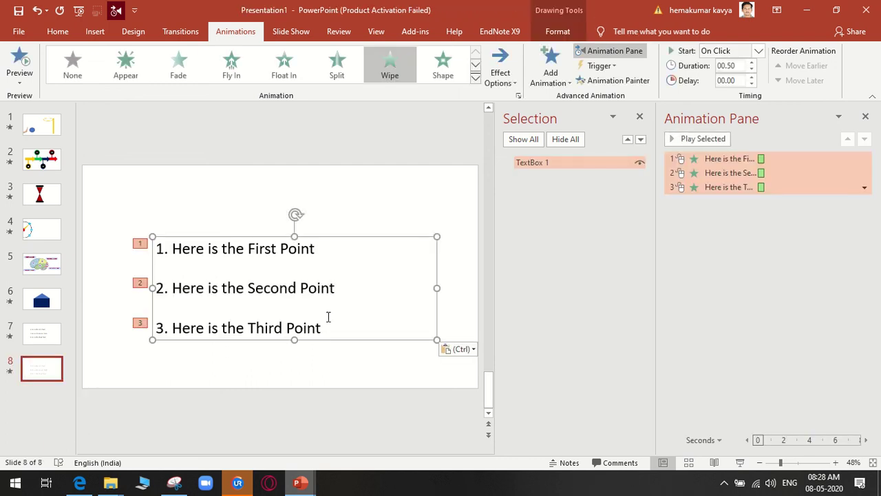
click(864, 187)
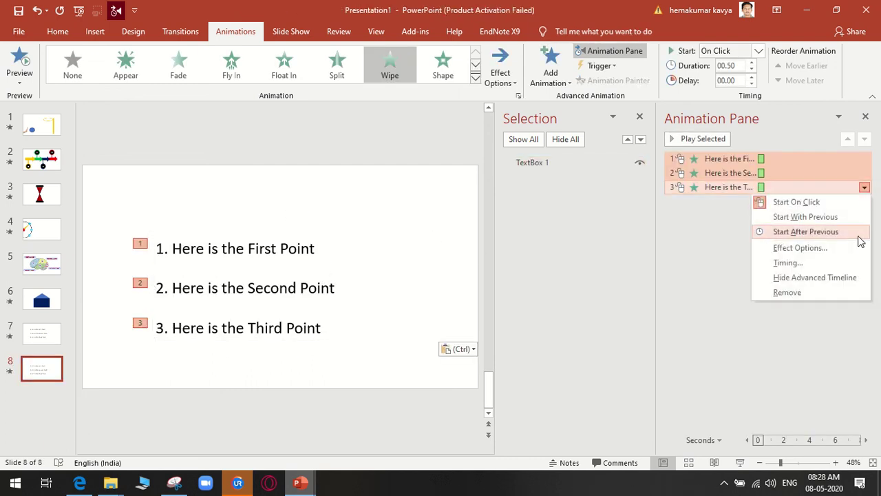
click(840, 290)
Apply a Wipe From Left animation to all three points together
click(228, 271)
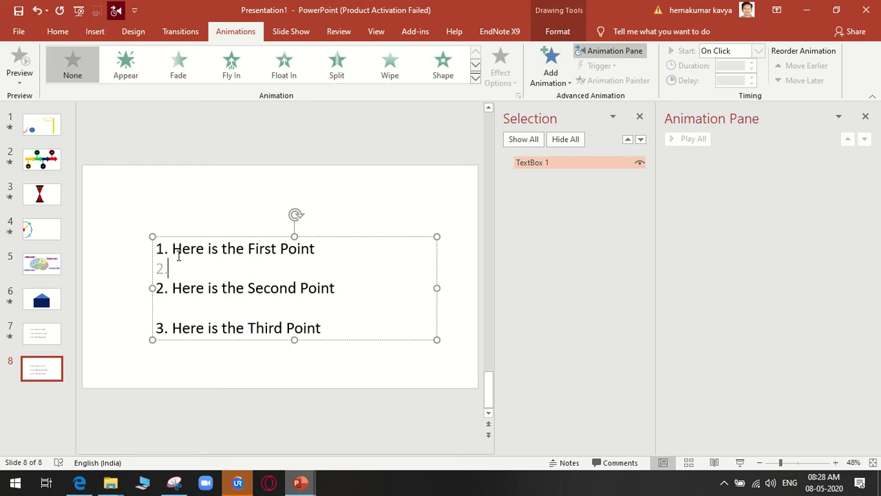
drag(173, 252, 338, 323)
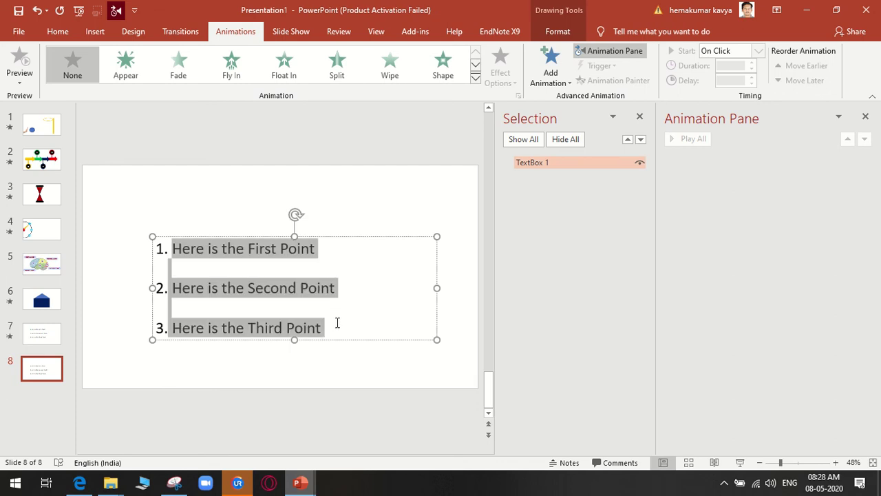
click(392, 69)
click(503, 73)
click(523, 147)
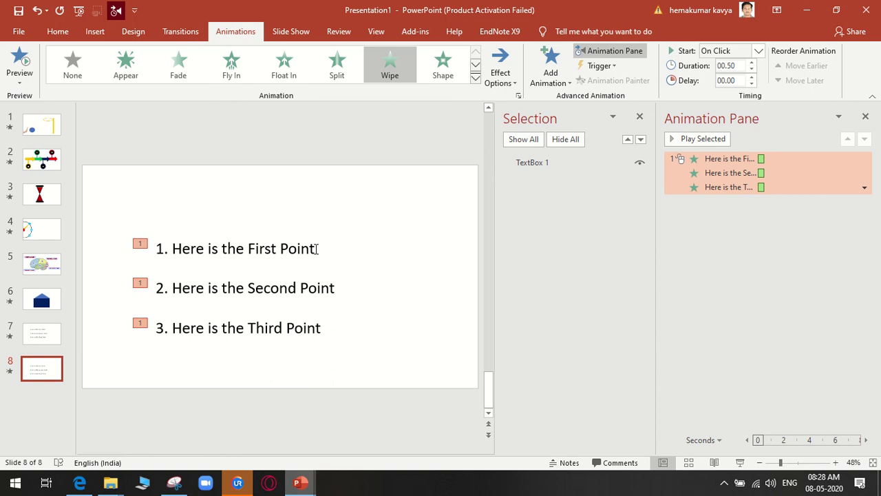
click(316, 248)
click(315, 238)
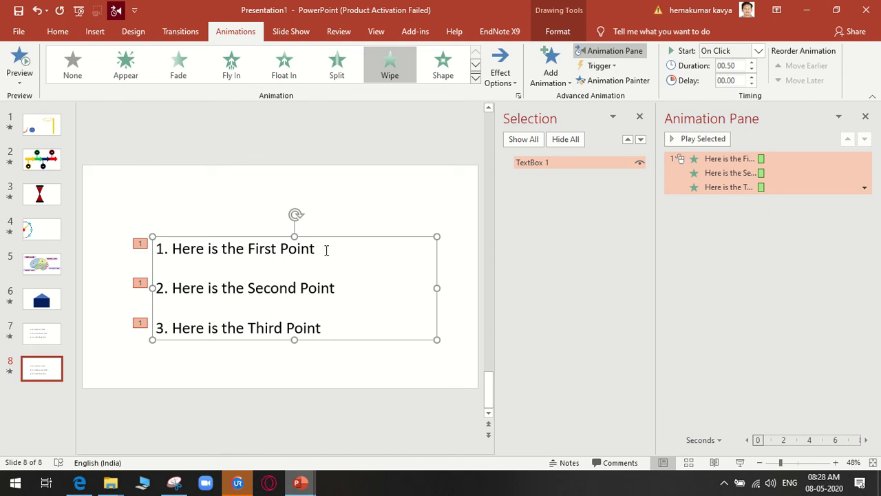
Apply a Zoom entrance to the three-point text box, starting On Click
click(476, 78)
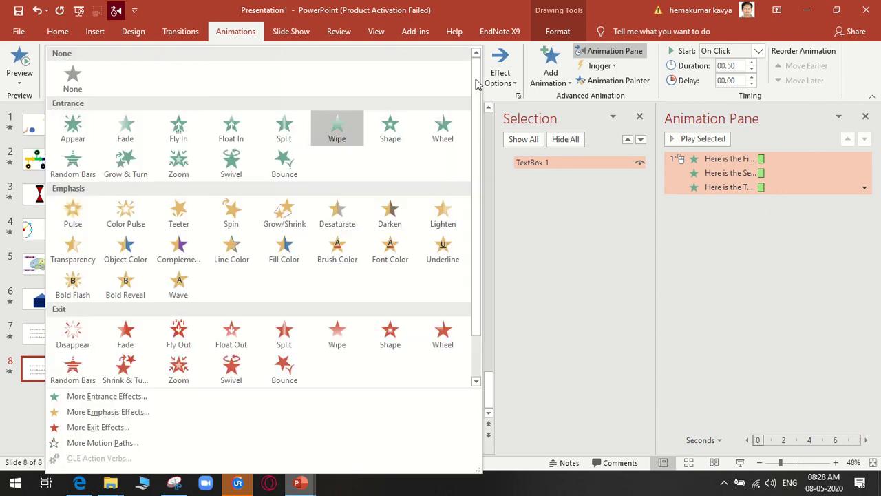
click(173, 172)
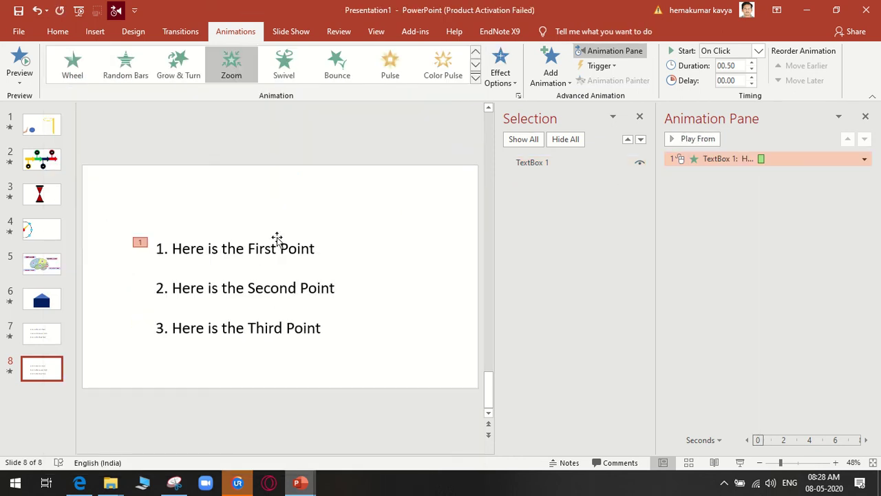
click(758, 51)
click(757, 67)
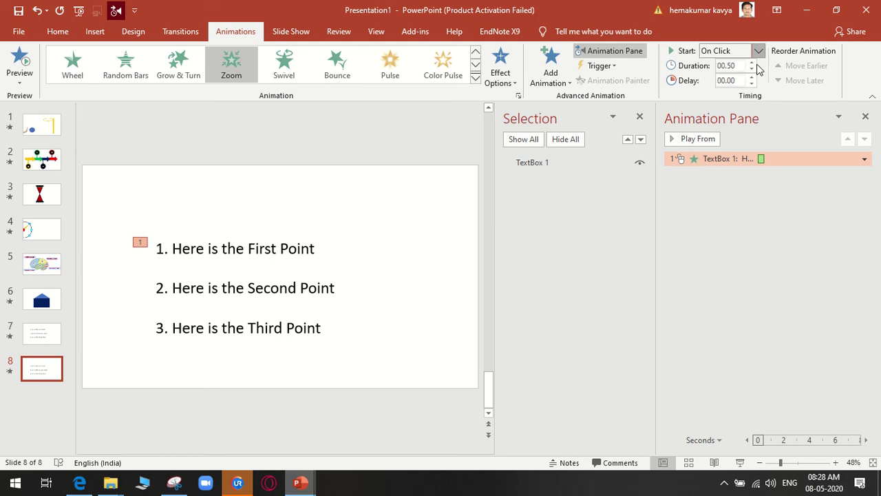
Remove the text box's Zoom animation and select the text of all three points
click(258, 270)
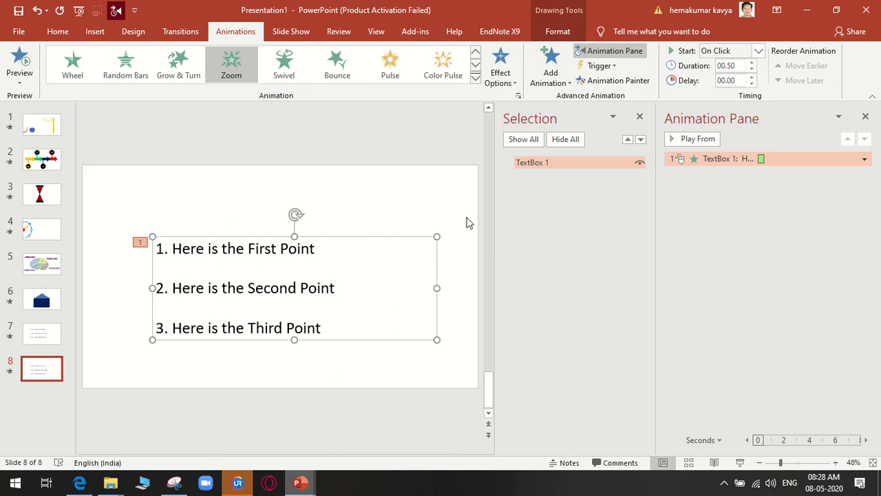
click(864, 159)
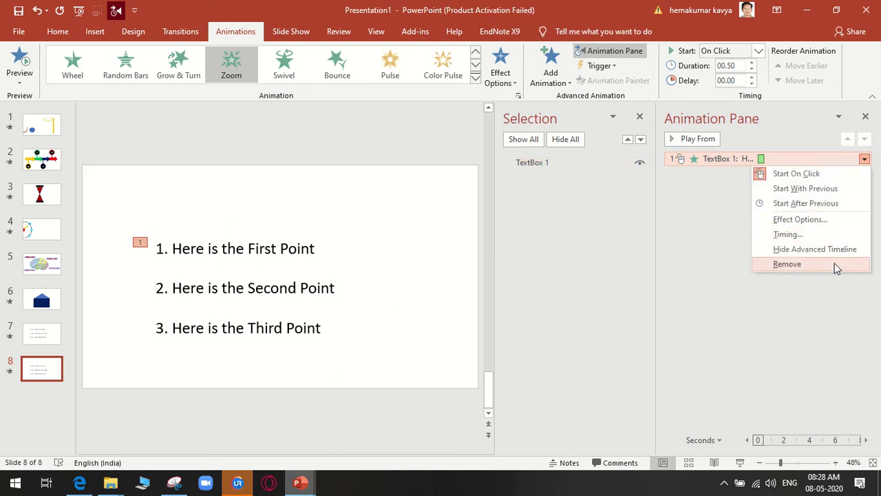
click(787, 264)
click(191, 248)
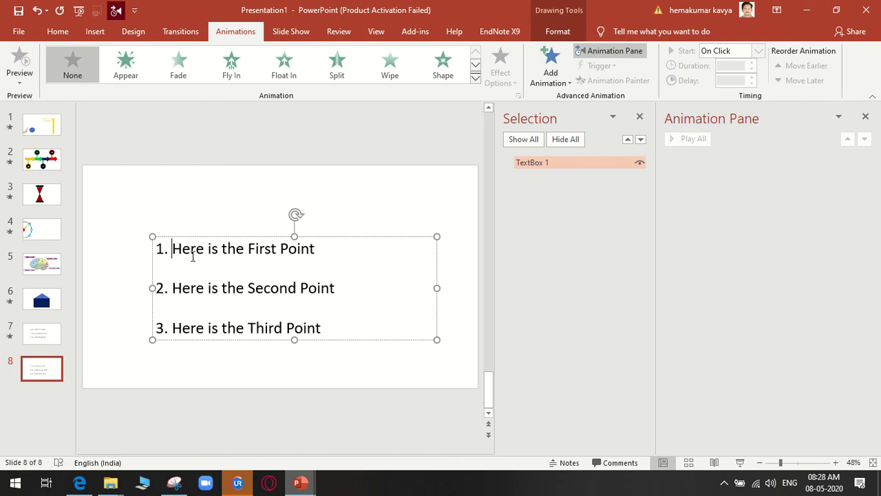
drag(192, 256, 324, 329)
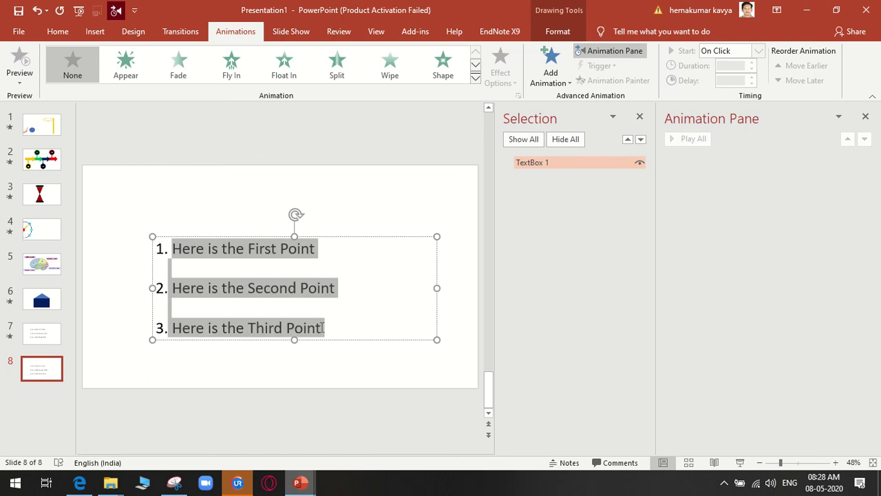
Apply the Zoom entrance to each of the three selected points
click(475, 77)
click(188, 171)
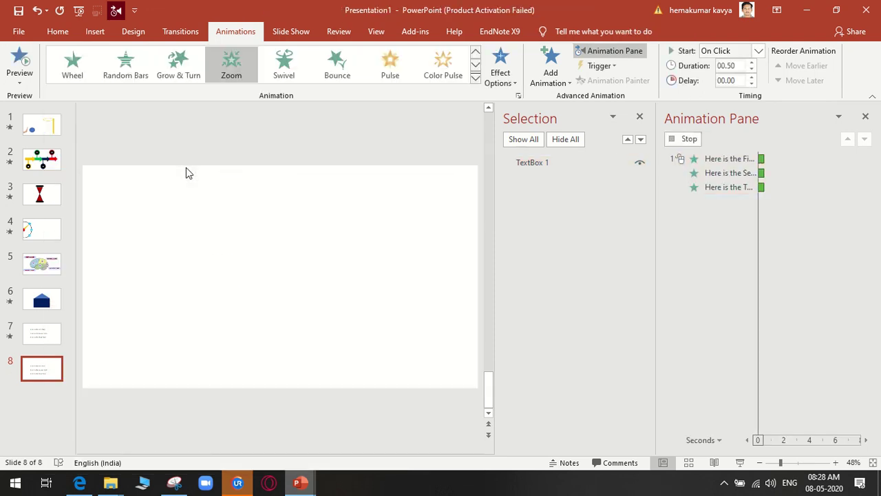
click(474, 78)
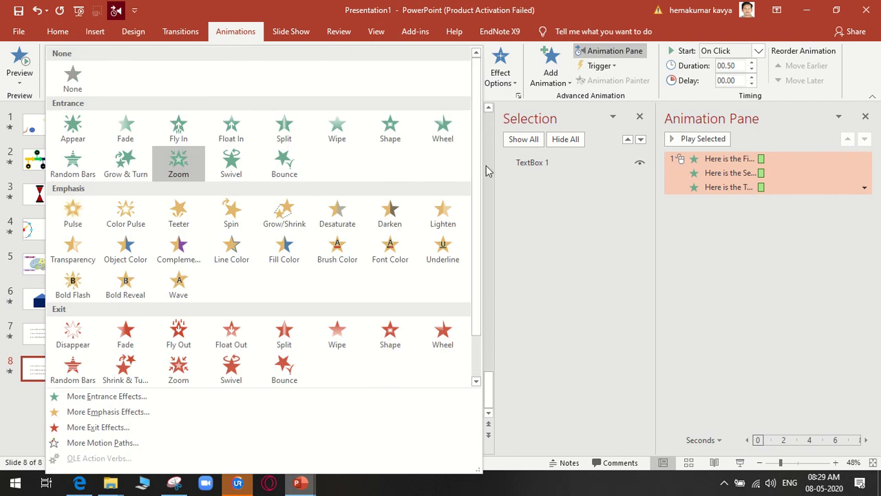
click(501, 200)
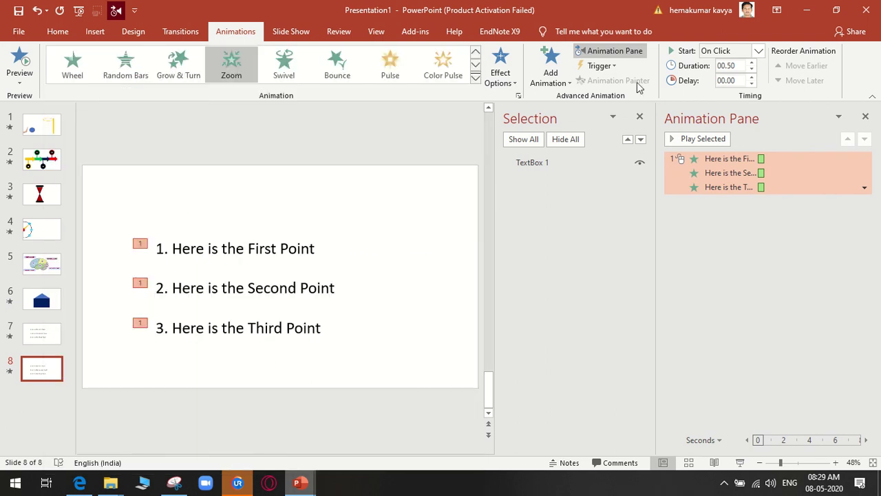
Set each point's Zoom to start On Click and start the slide show from slide 8
click(735, 51)
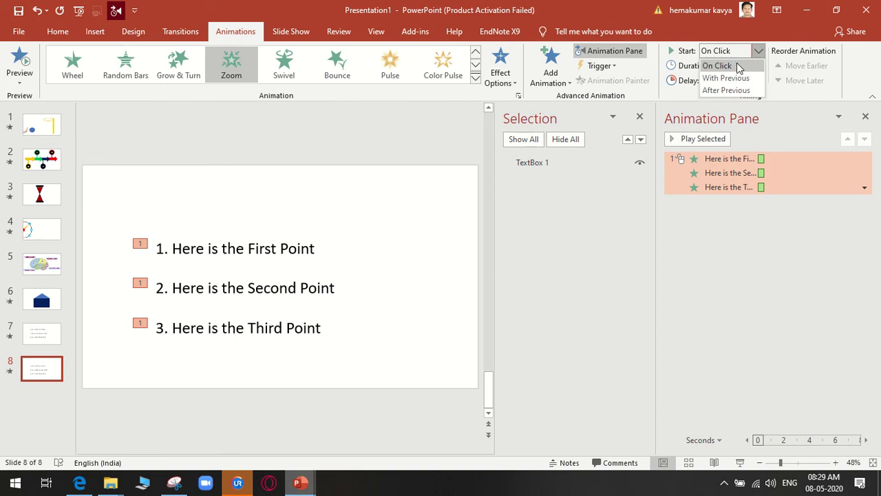
click(716, 66)
click(336, 288)
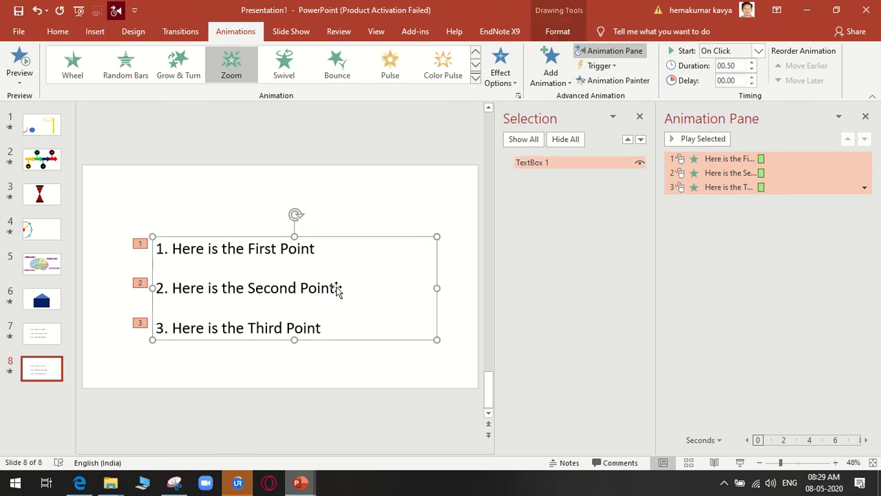
click(714, 462)
Click through the show to reveal all three points, then exit back to editing slide 8
click(462, 333)
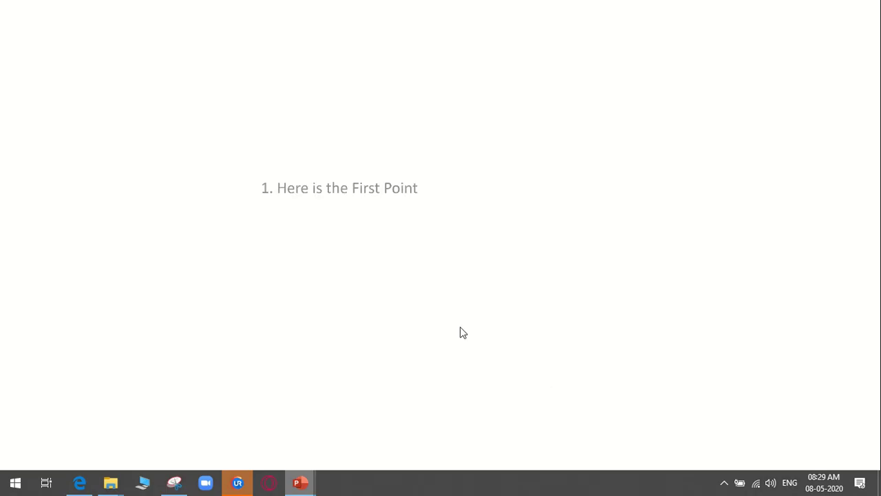
click(463, 332)
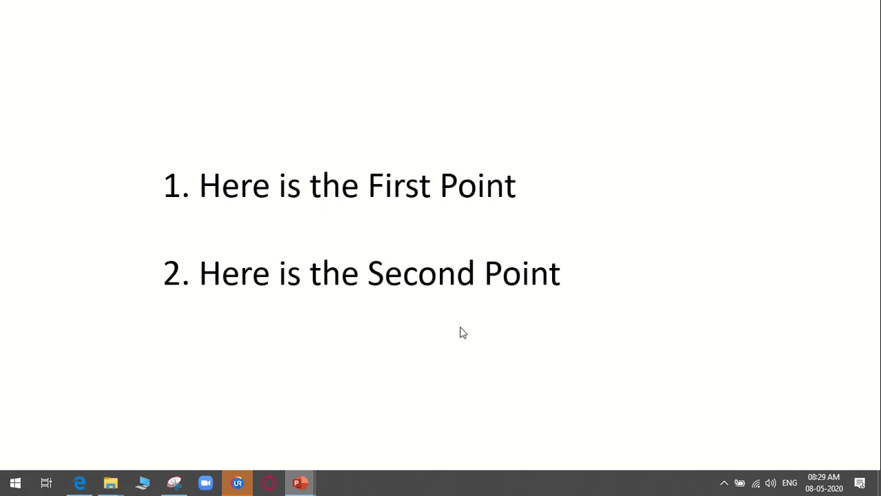
click(462, 333)
click(462, 332)
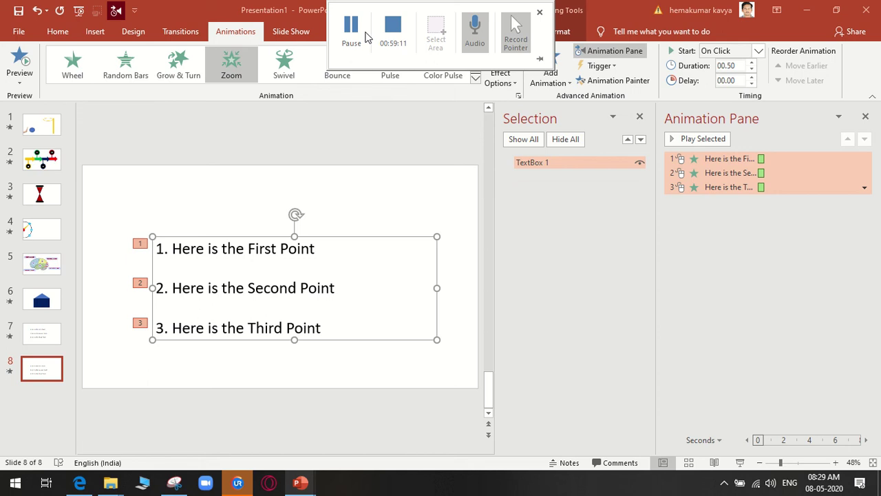
Try a Grow/Shrink emphasis on the whole text box, then remove it
click(476, 77)
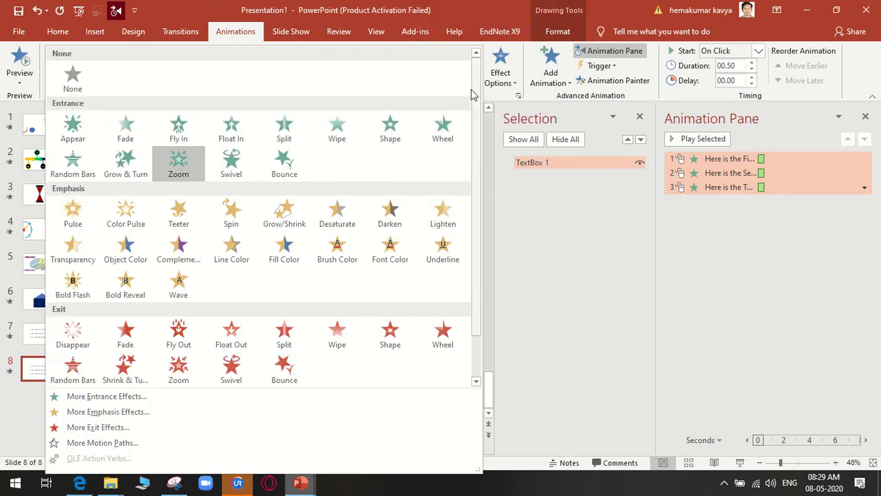
click(285, 217)
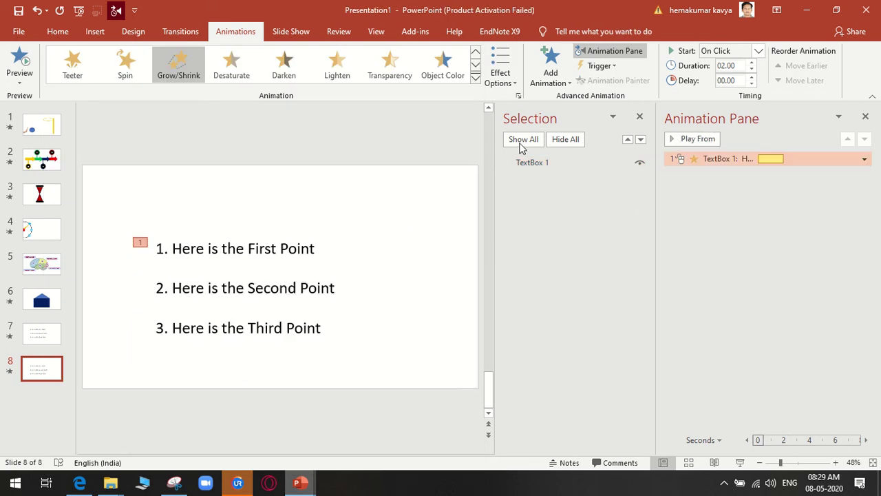
click(865, 159)
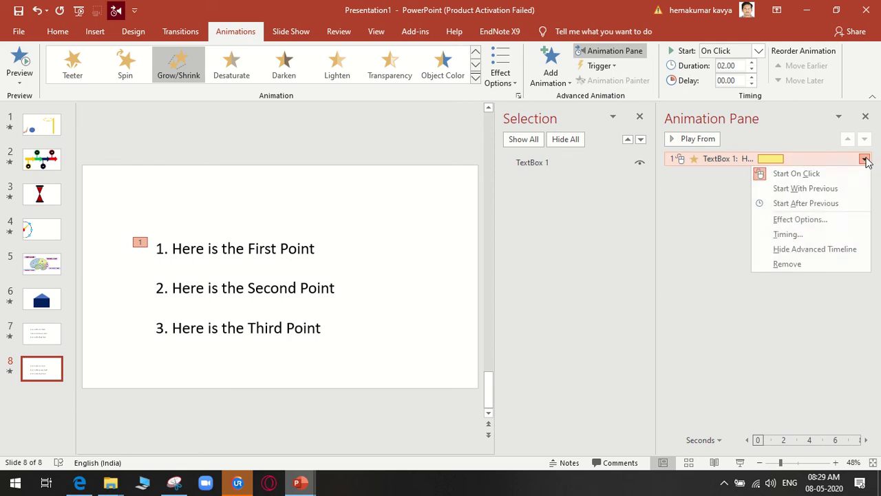
click(840, 263)
Apply Grow/Shrink to each of the three points, starting On Click, and reselect the text
drag(173, 248, 363, 335)
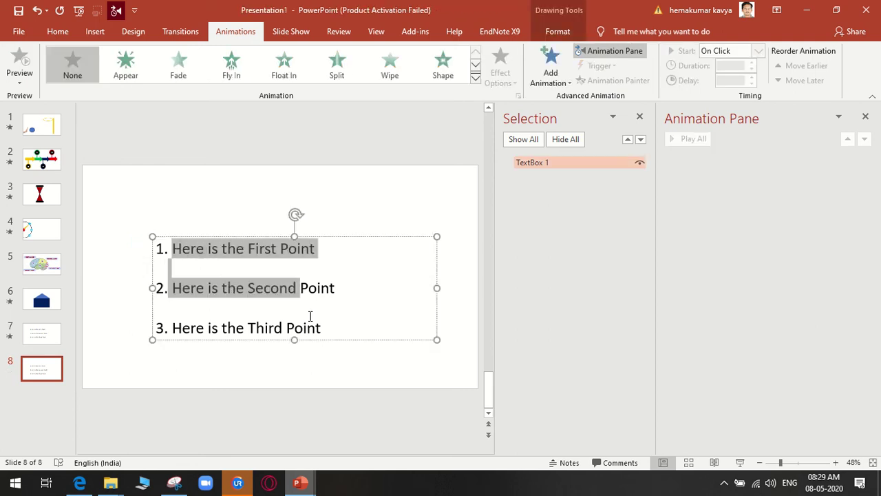
click(475, 78)
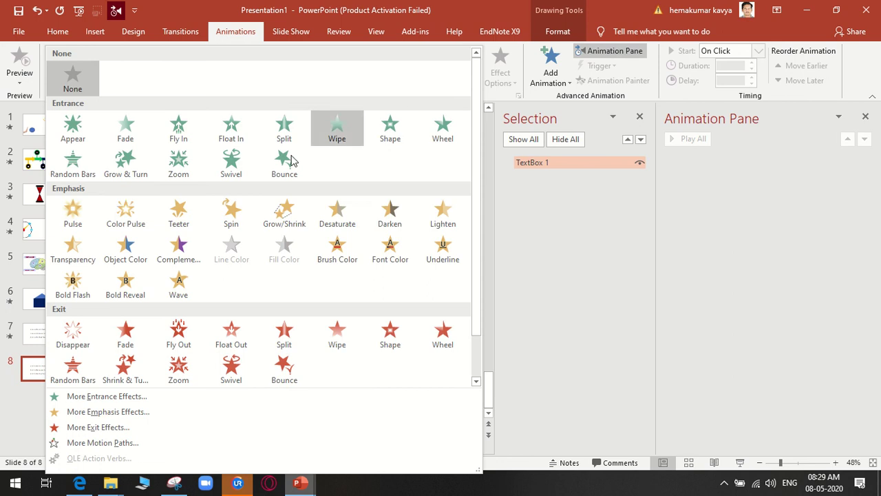
click(265, 220)
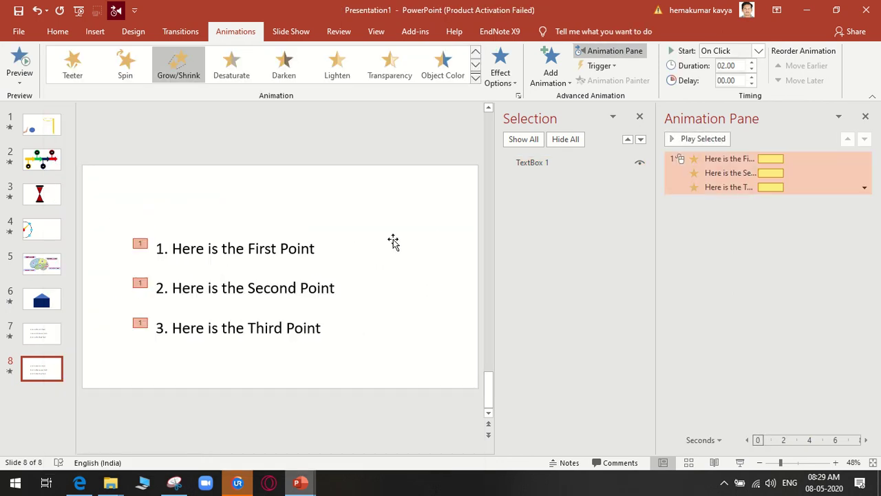
click(757, 51)
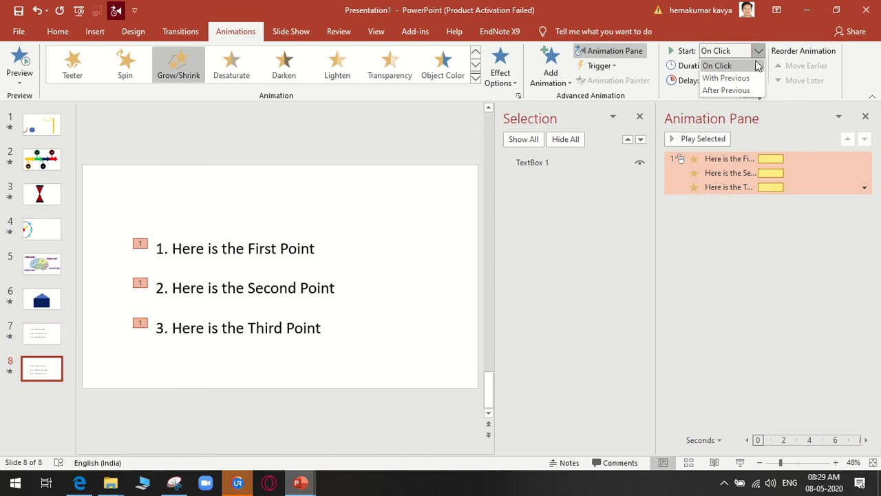
click(756, 65)
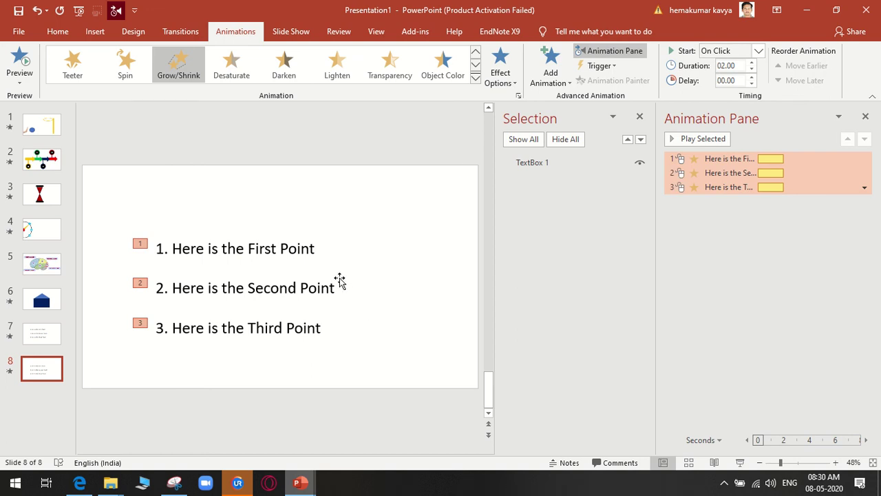
click(281, 254)
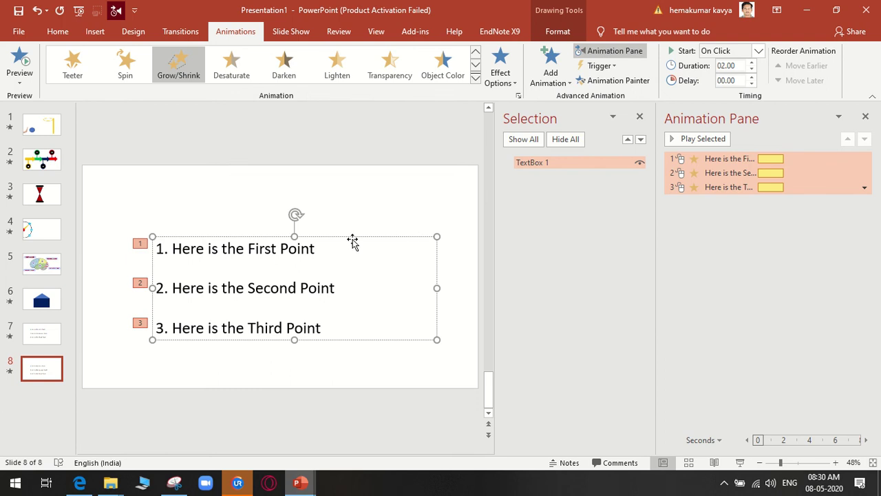
drag(174, 249, 325, 330)
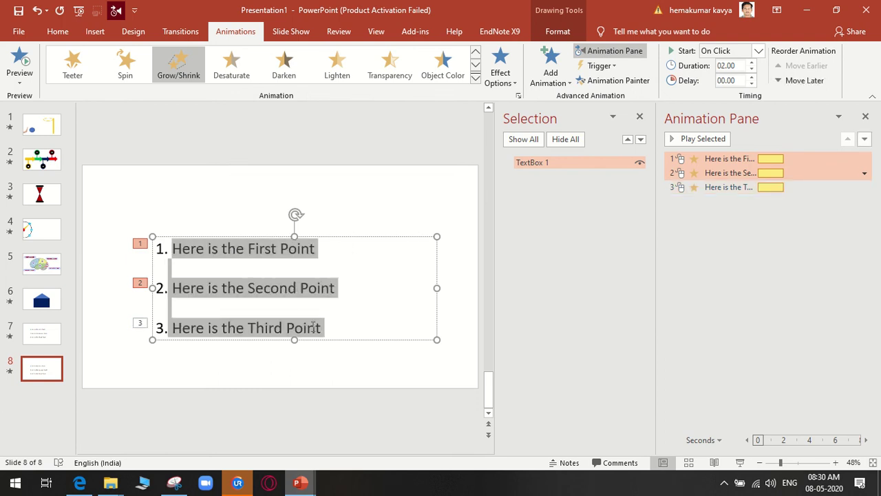
Add a second Grow/Shrink to all three points, each starting On Click
click(551, 69)
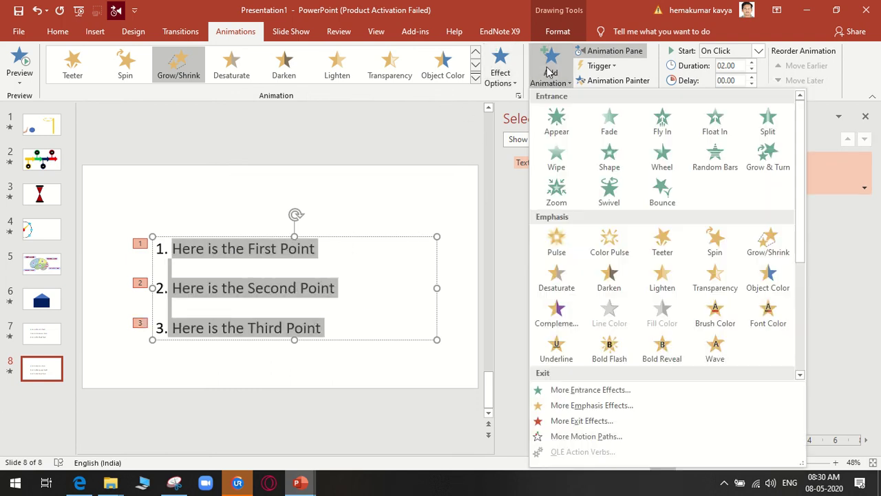
click(768, 240)
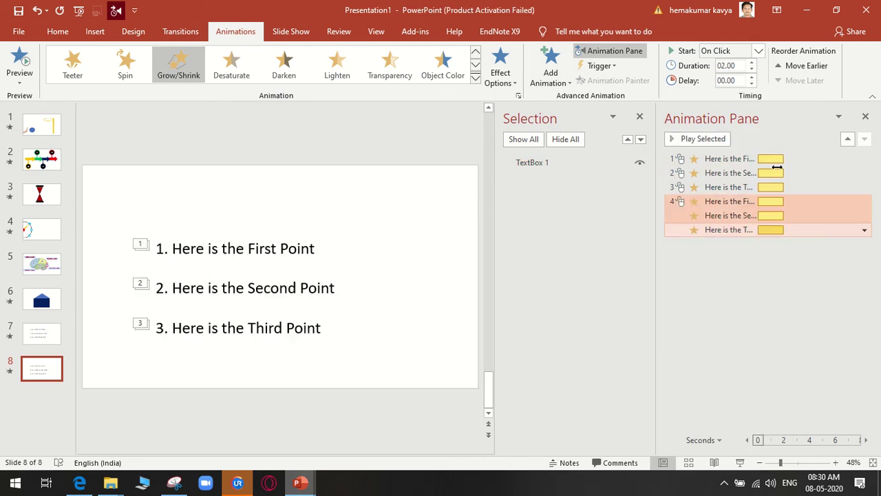
click(757, 51)
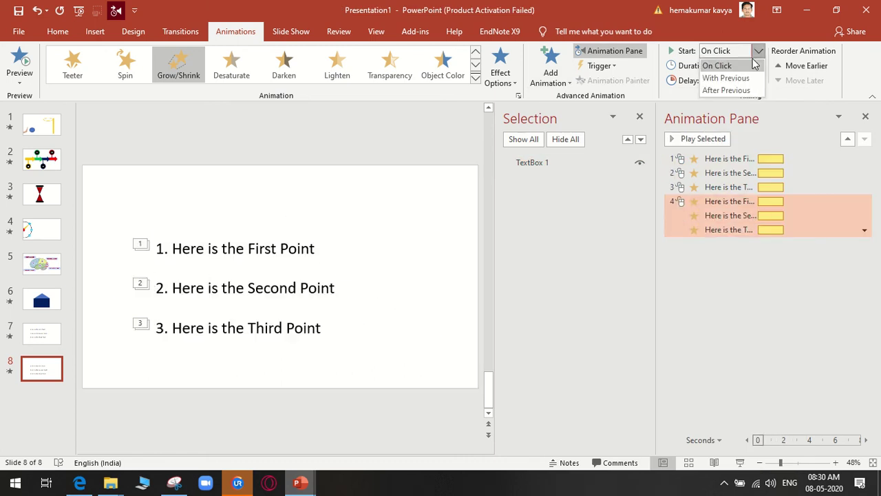
click(755, 66)
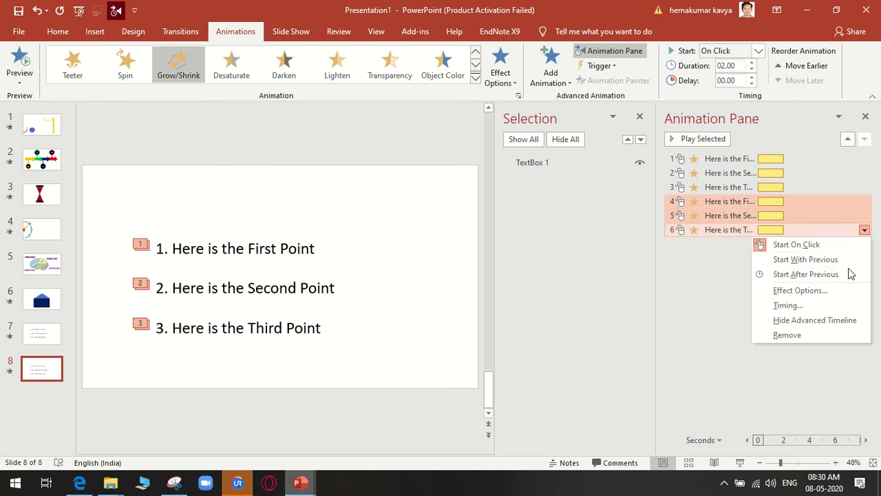
Set the second Grow/Shrink's size to a custom 67% in Effect Options
click(837, 290)
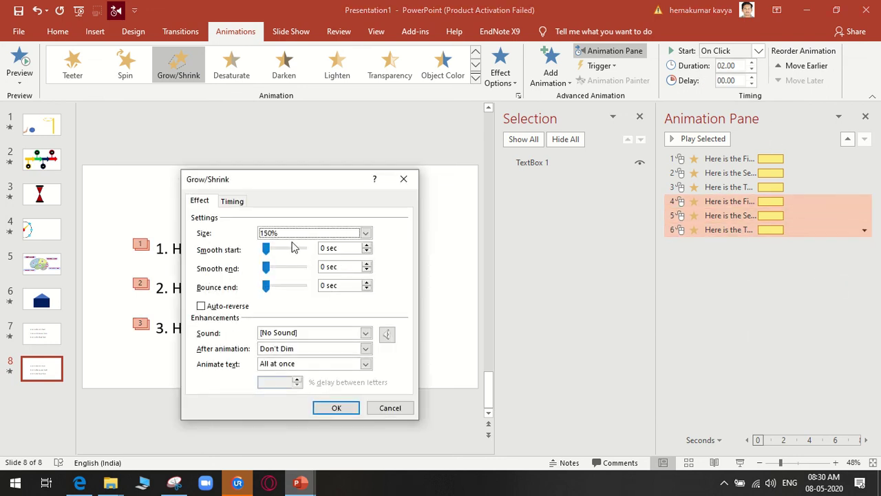
click(300, 236)
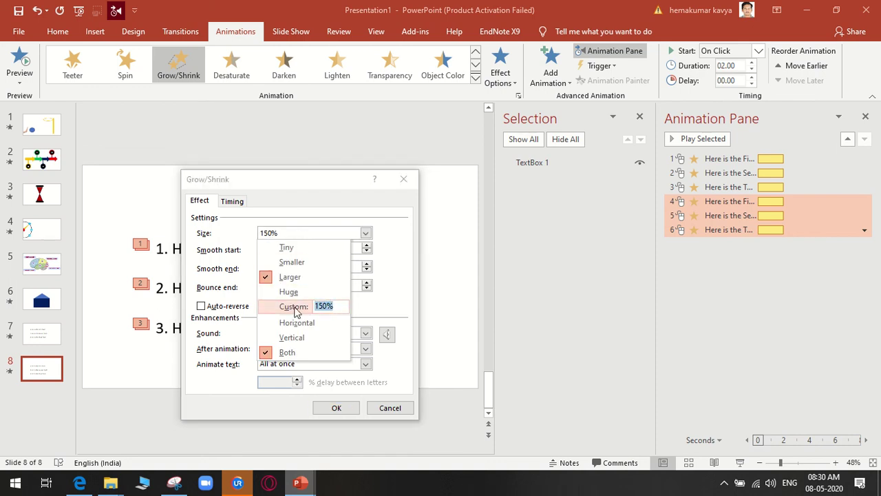
text(67)
key(Return)
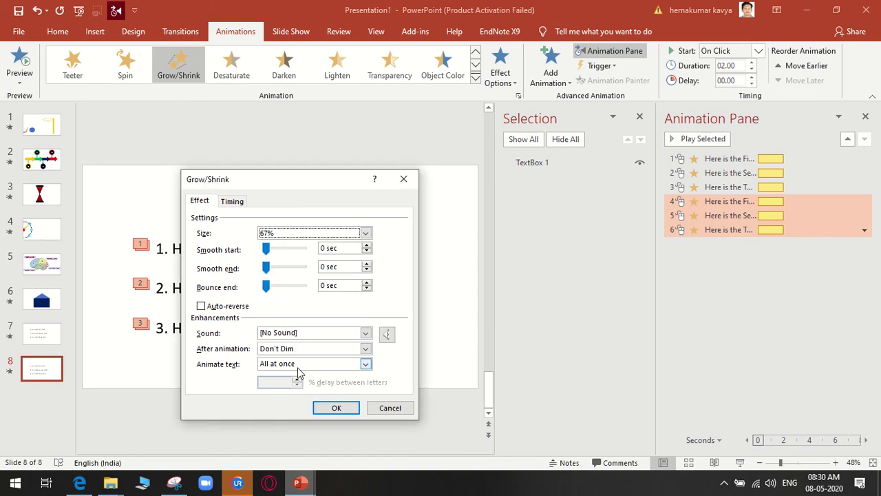
click(331, 408)
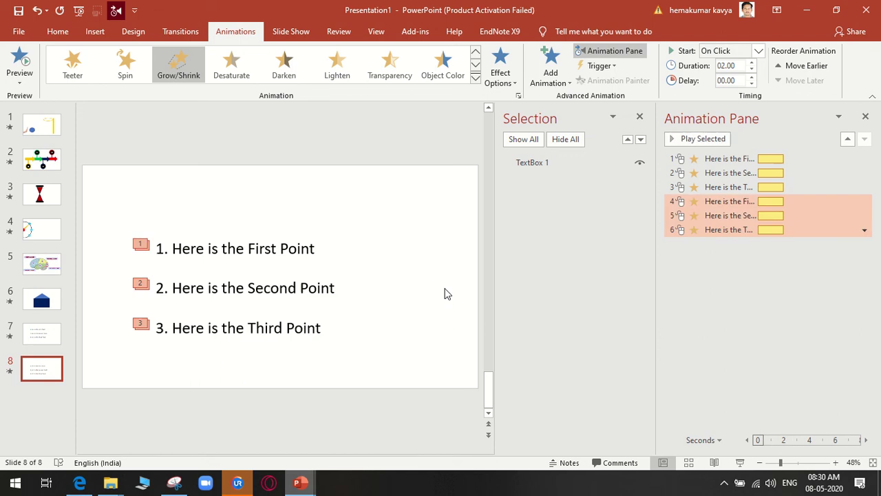
Move the first point's shrink above the third point's grow and set it to Start With Previous
click(809, 263)
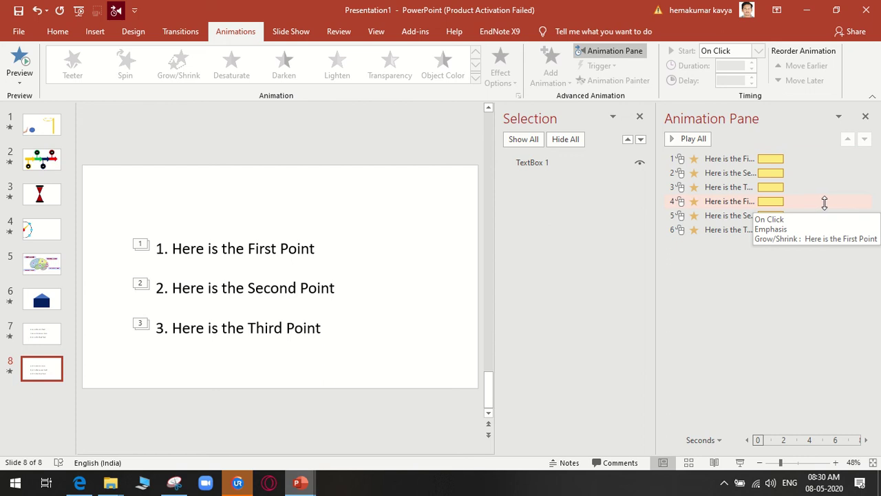
drag(828, 200, 831, 183)
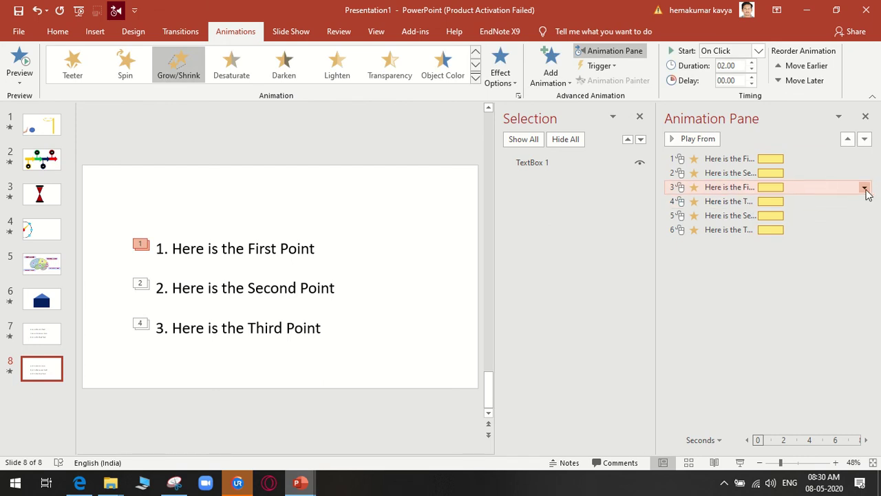
click(865, 188)
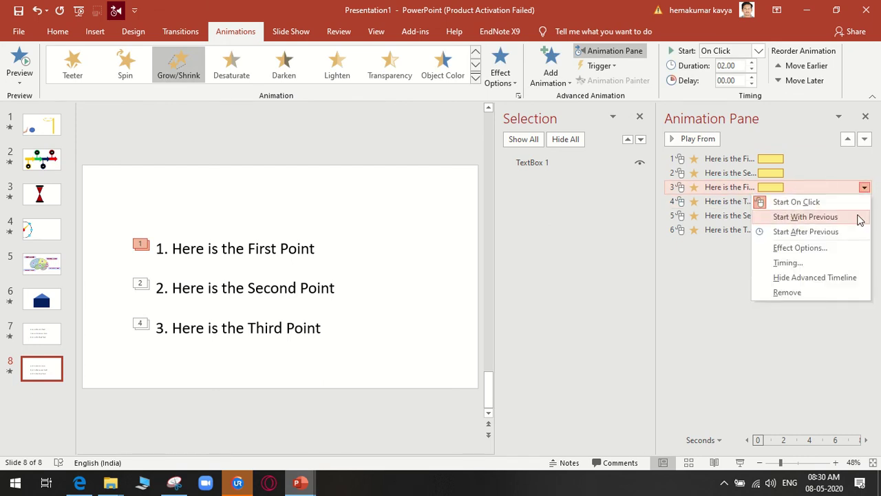
click(858, 219)
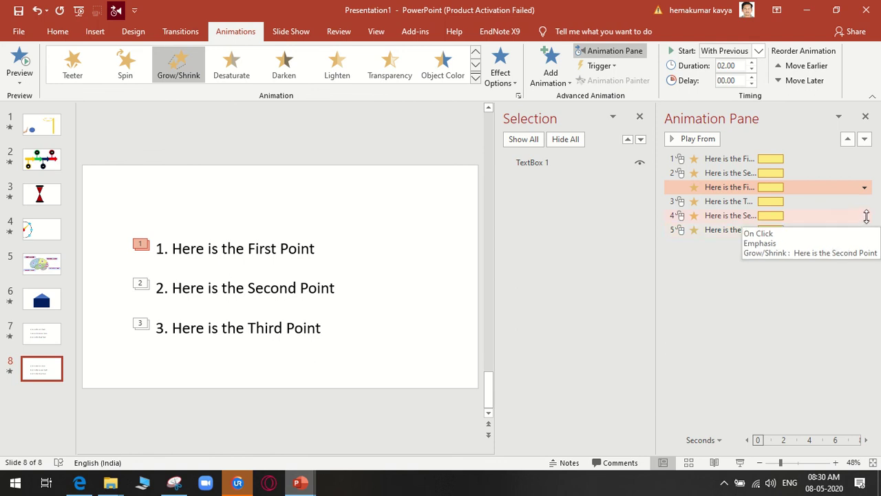
Set the second point's shrink to Start With Previous
click(864, 216)
click(865, 216)
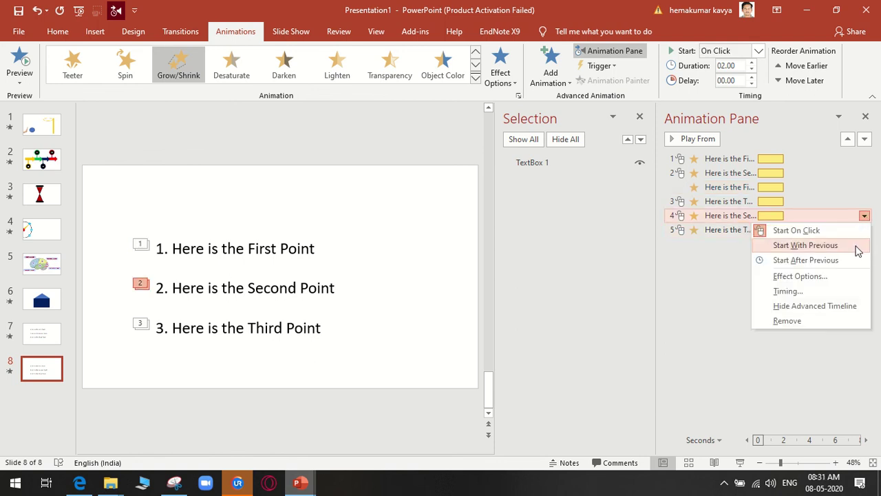
click(857, 246)
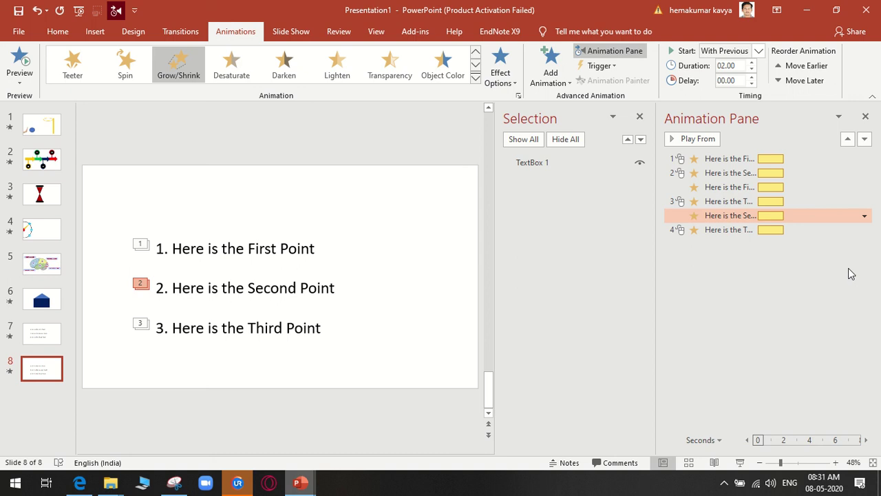
click(832, 305)
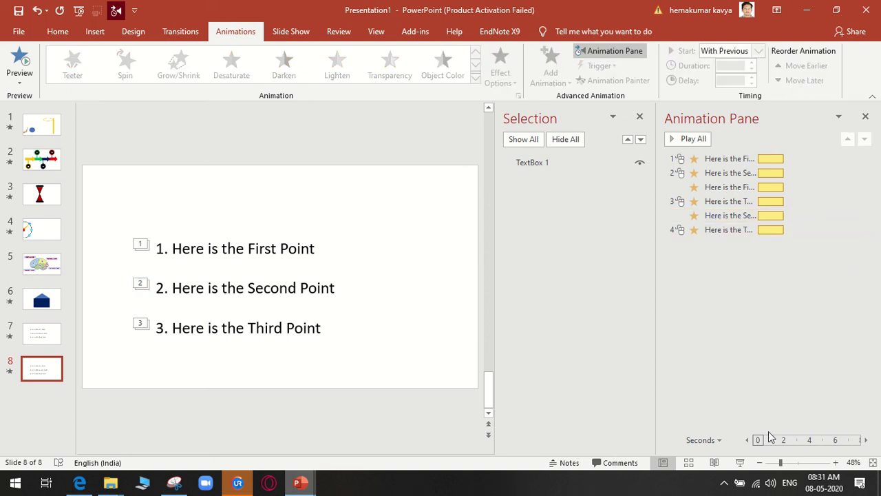
click(740, 461)
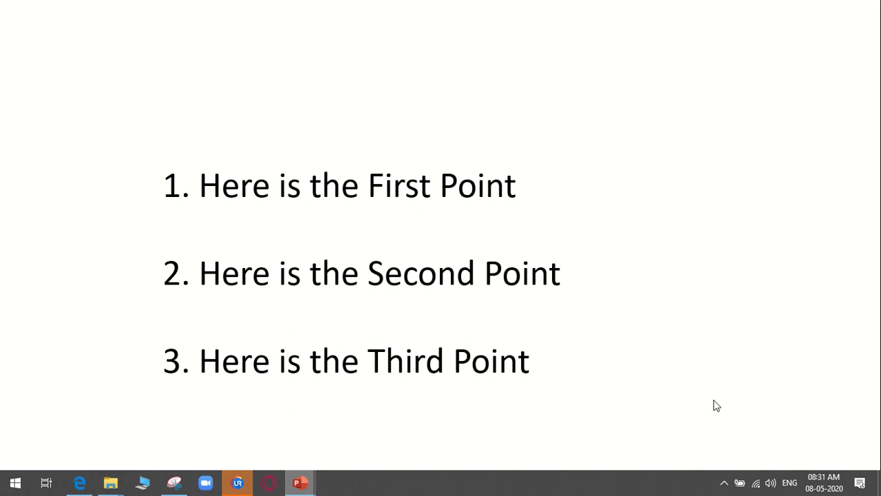
click(716, 405)
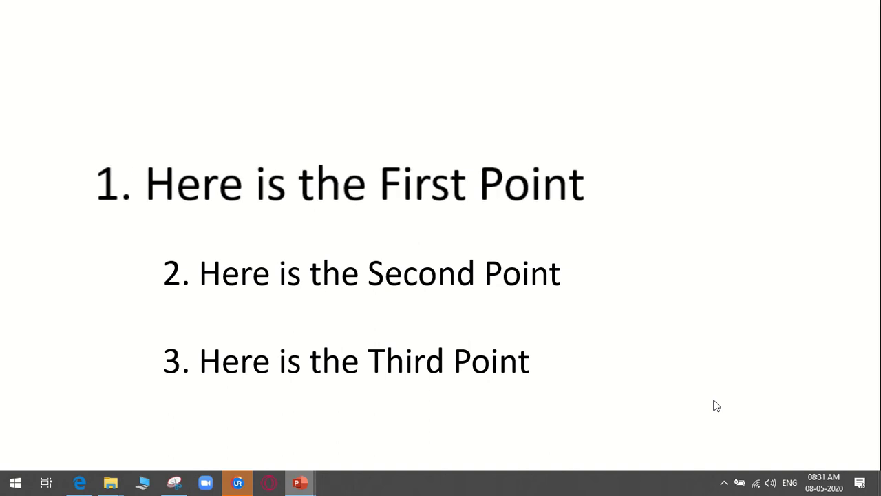
key(Right)
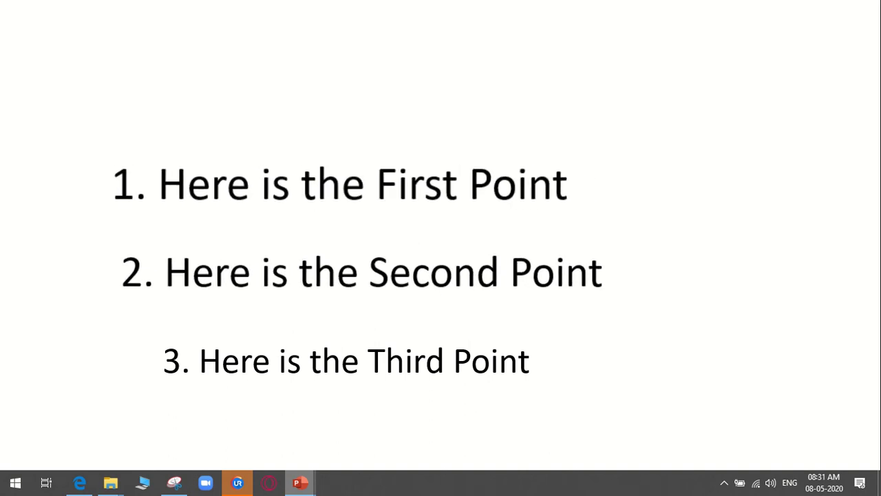
key(Right)
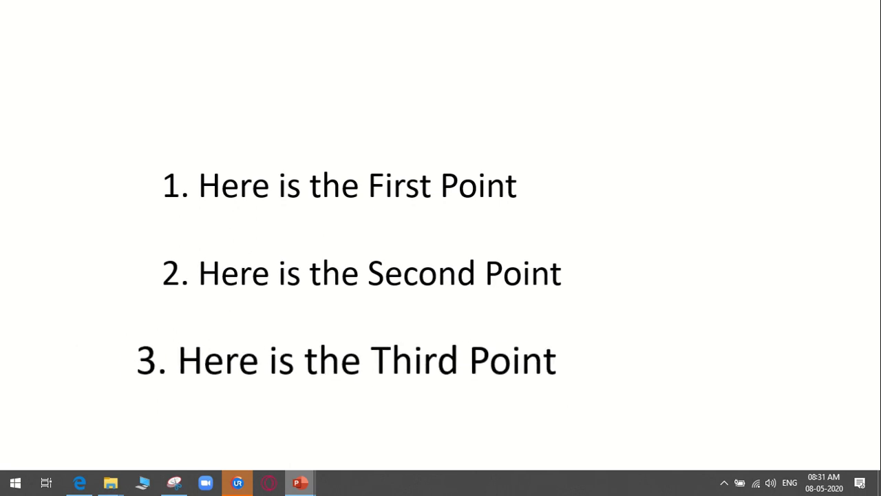
key(Escape)
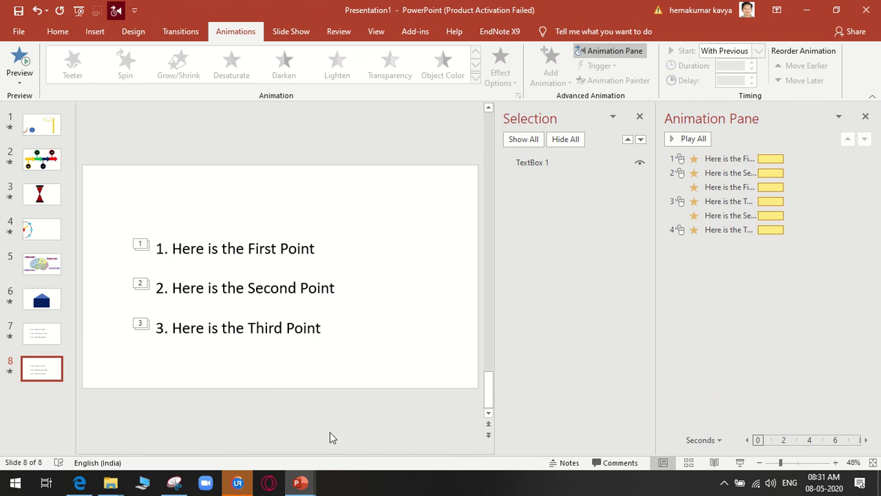
click(268, 449)
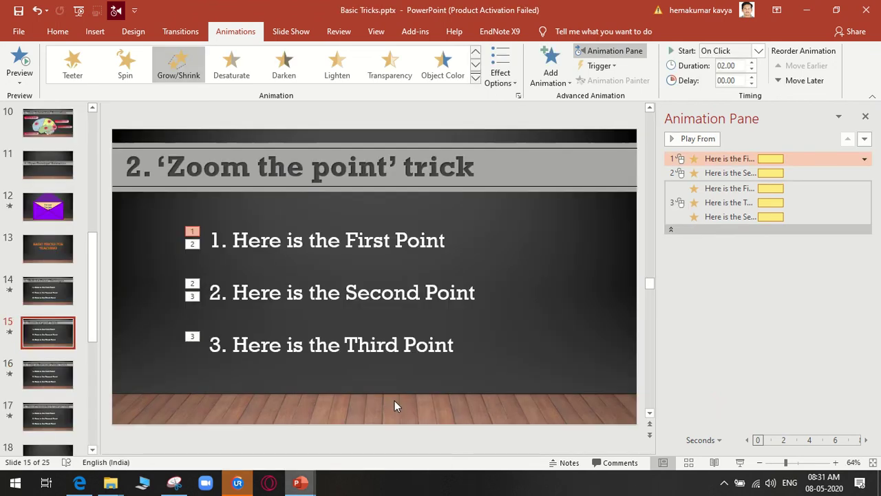
click(740, 462)
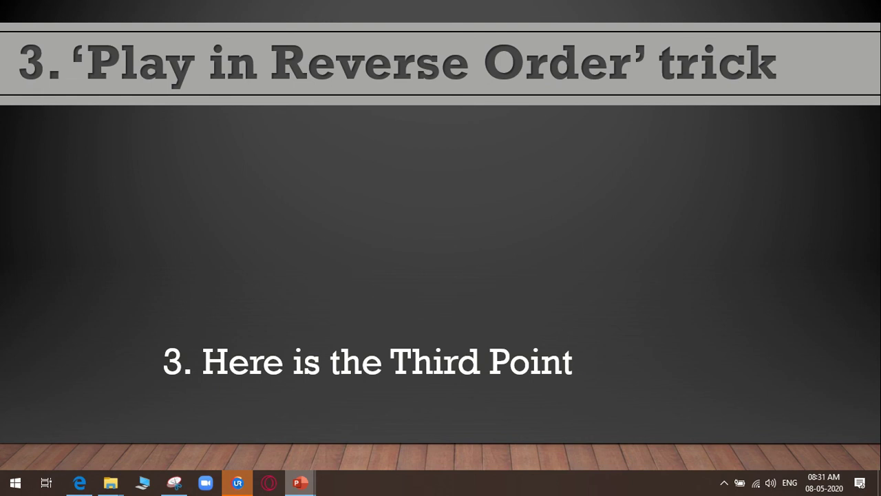
key(space)
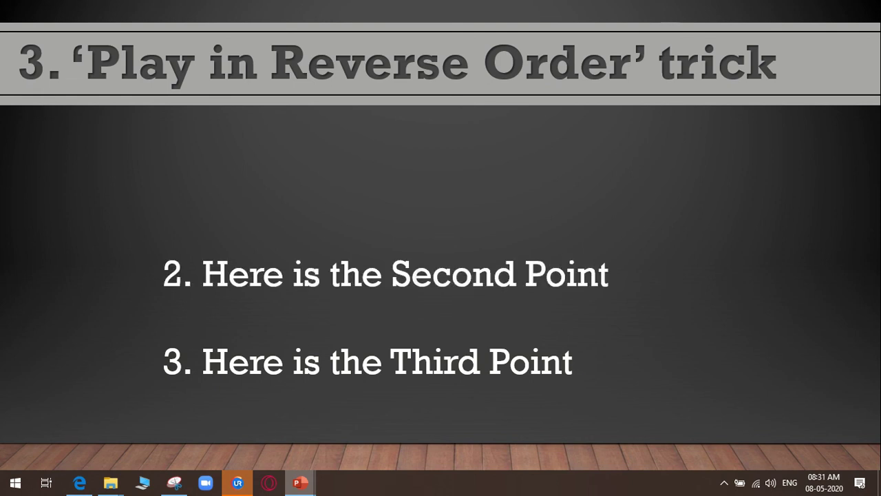
key(space)
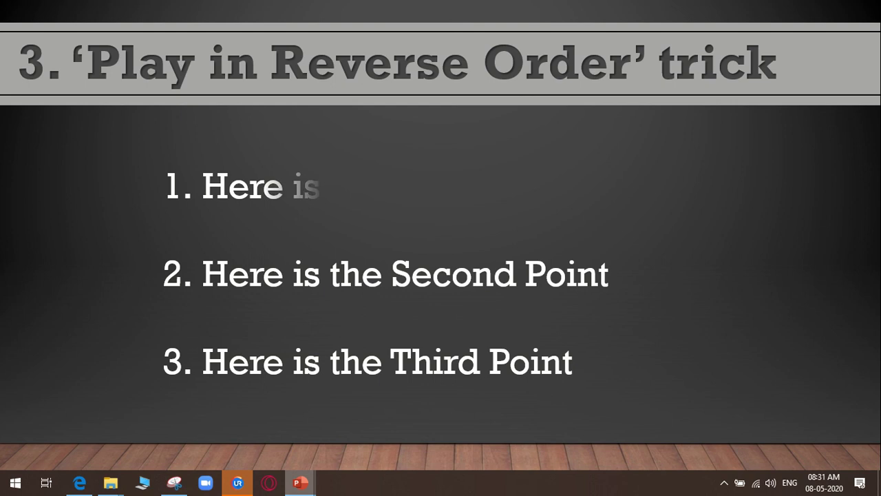
key(Escape)
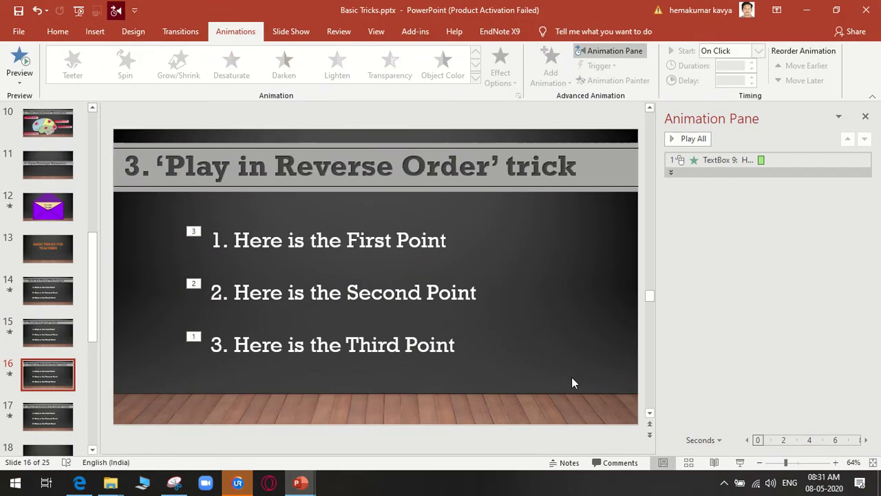
In Presentation1, add a new slide 9 and paste the three-point text box onto it
click(336, 456)
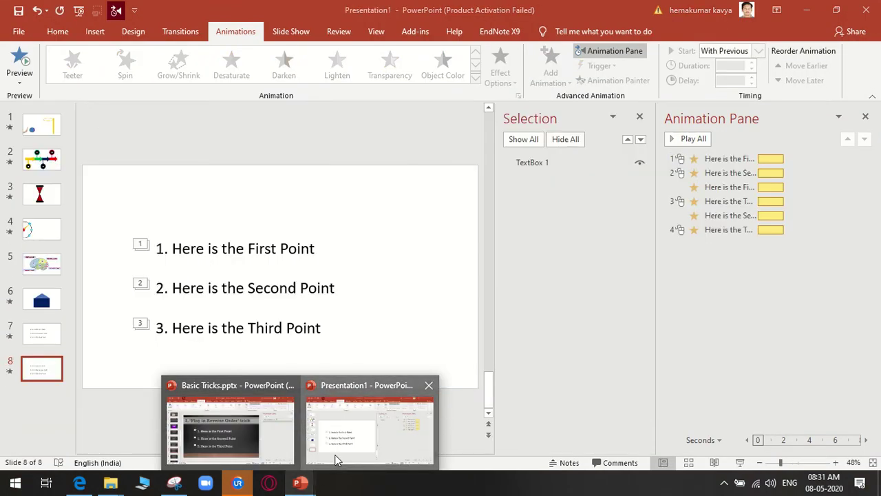
right_click(40, 397)
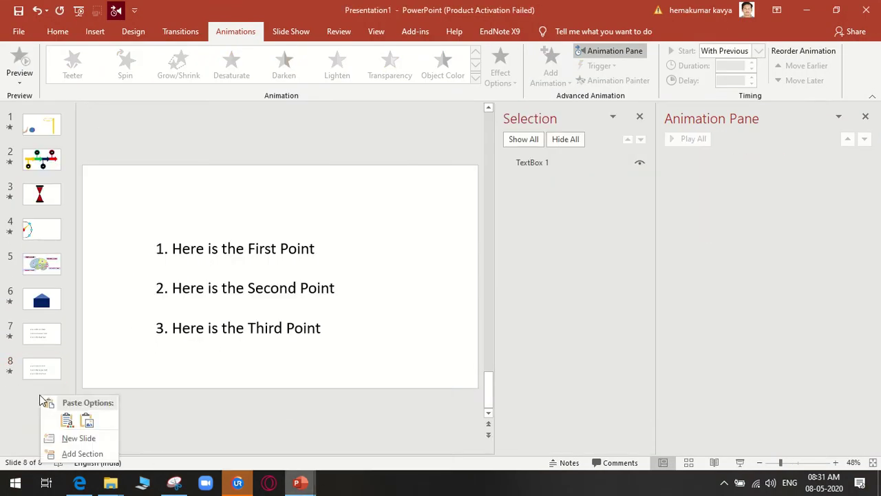
click(95, 438)
key(ctrl+v)
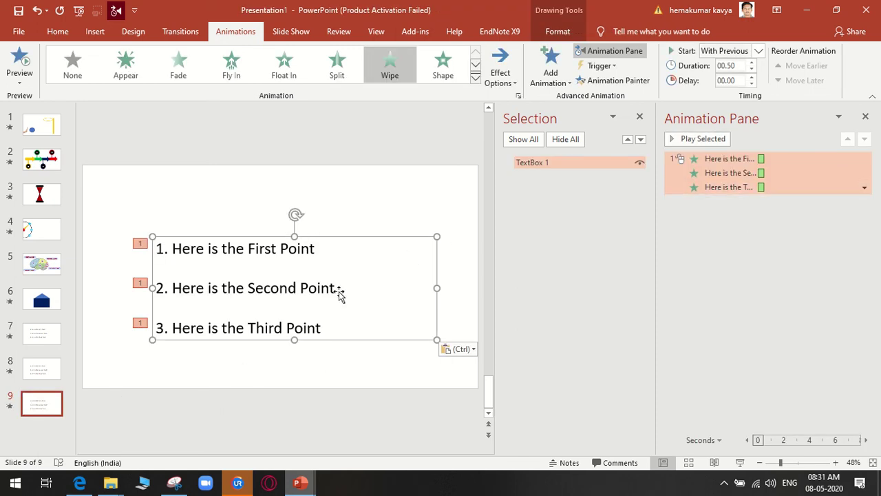
drag(335, 330, 162, 243)
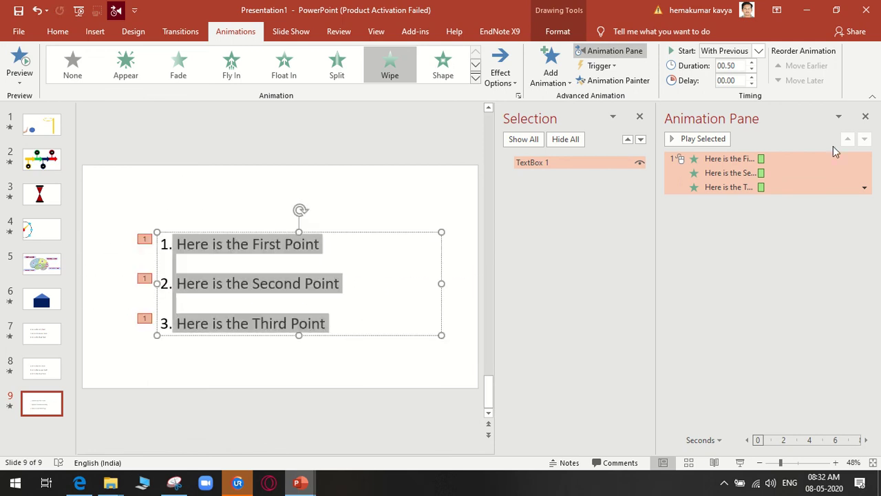
Delete all three per-point animations from the pasted text box
click(865, 188)
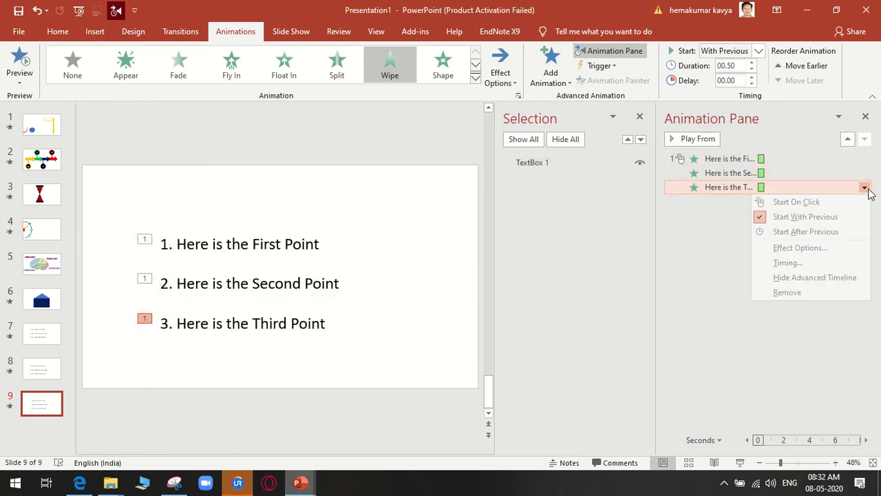
click(856, 293)
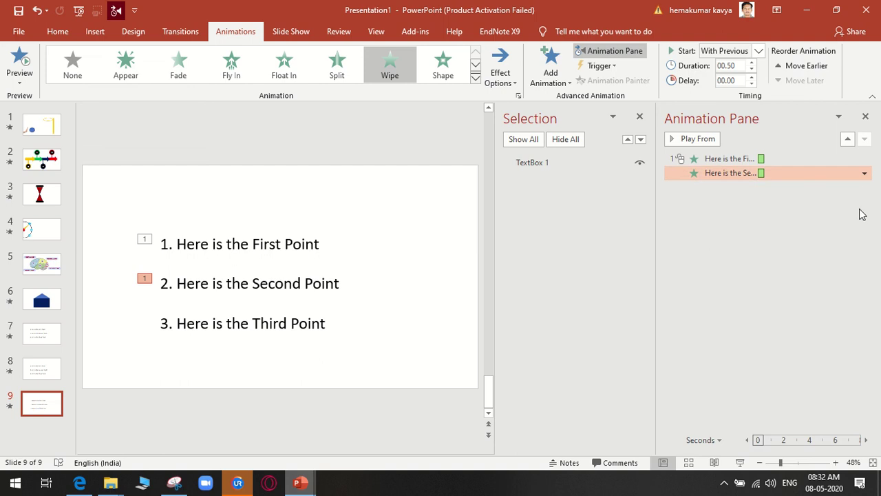
click(786, 159)
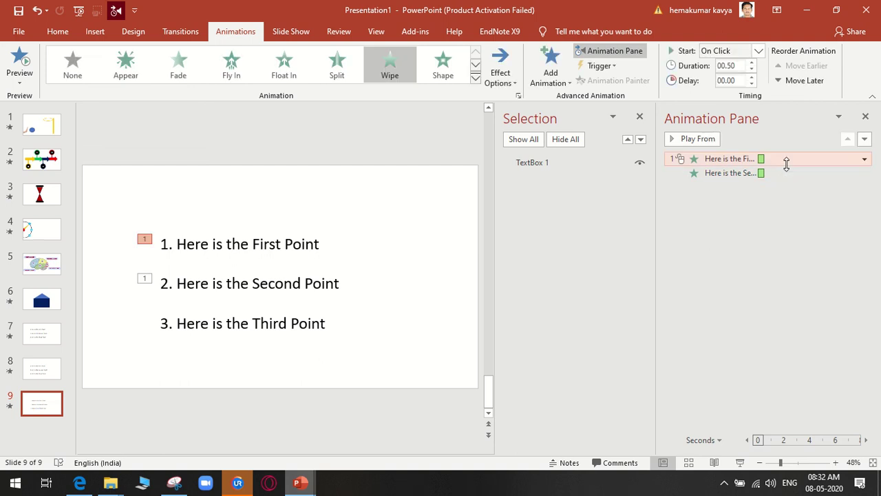
key(Delete)
click(795, 159)
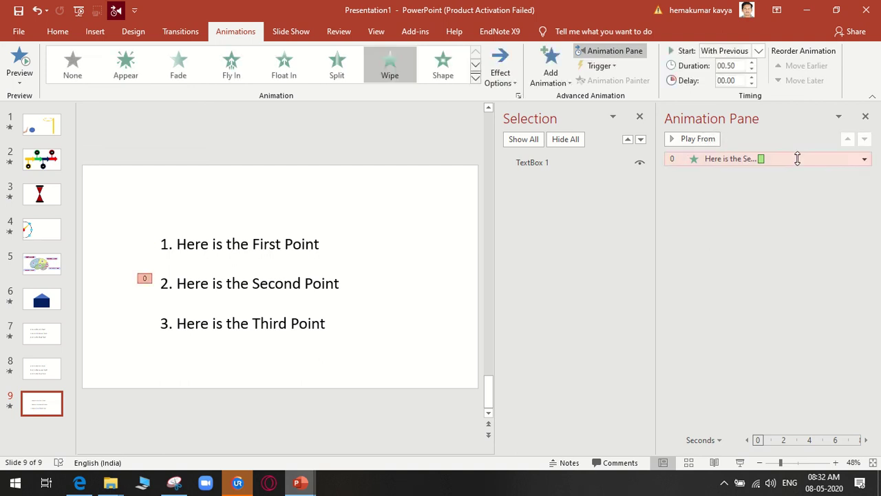
key(Delete)
Reposition the text box and give it a Wipe entrance
click(314, 243)
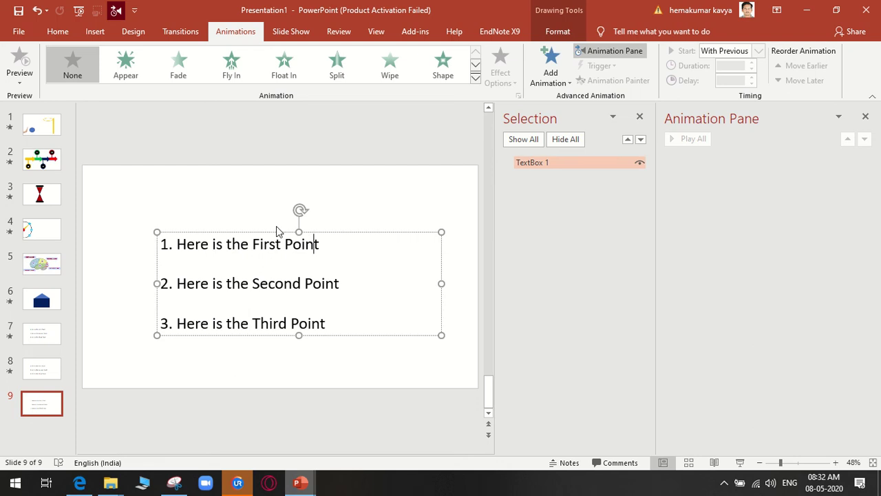
drag(274, 233, 272, 214)
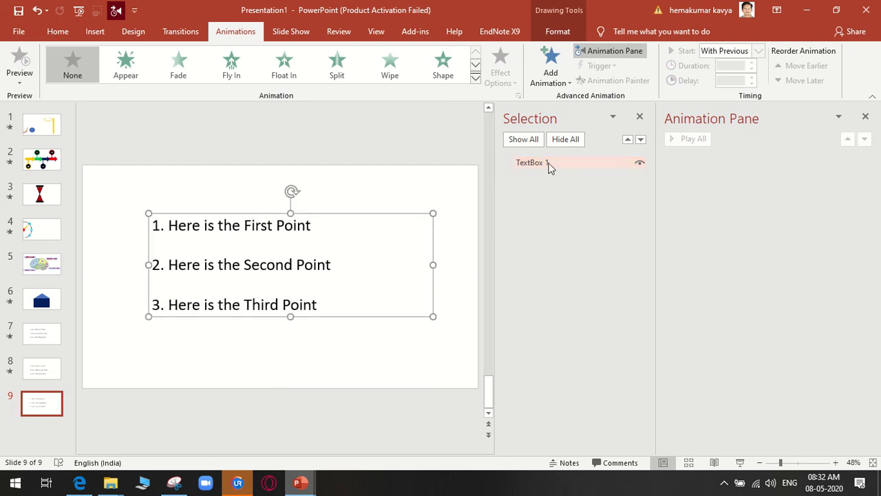
click(388, 69)
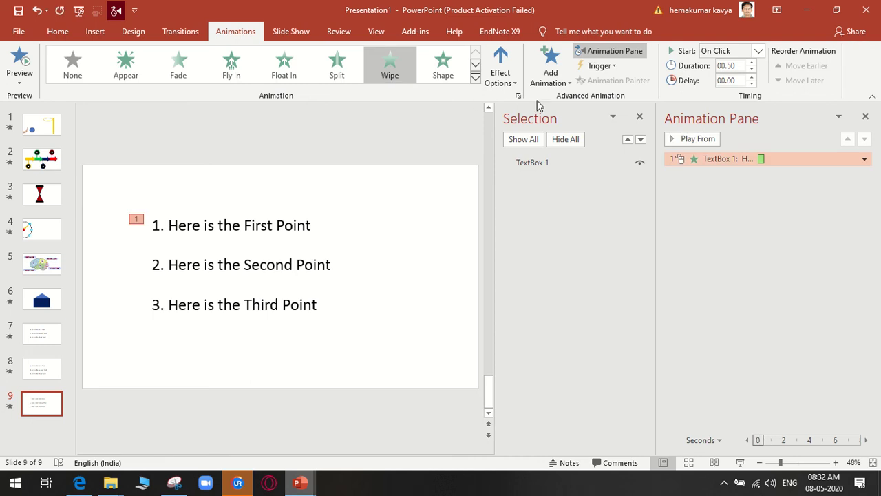
Set the Wipe to group text by 1st Level Paragraphs in reverse order
click(549, 76)
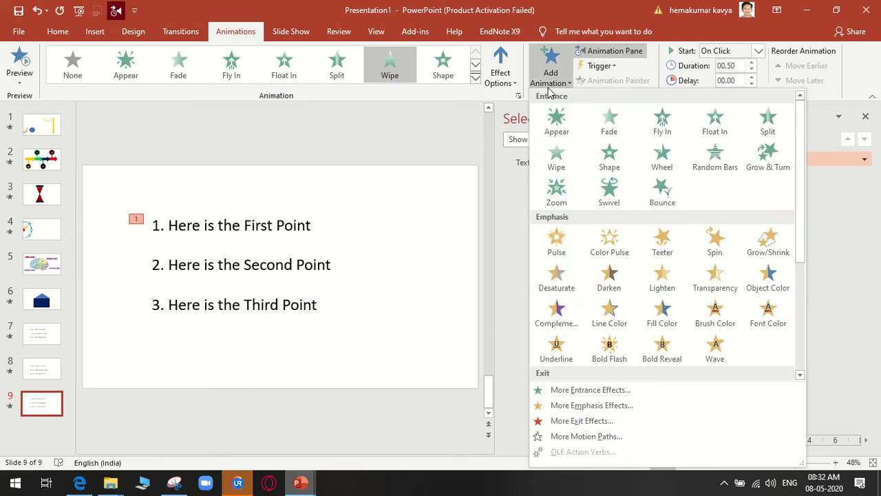
click(548, 88)
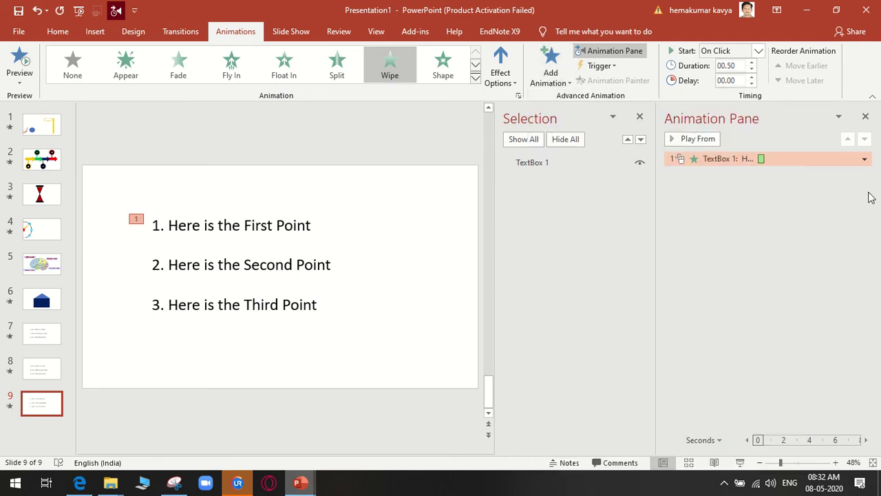
click(864, 159)
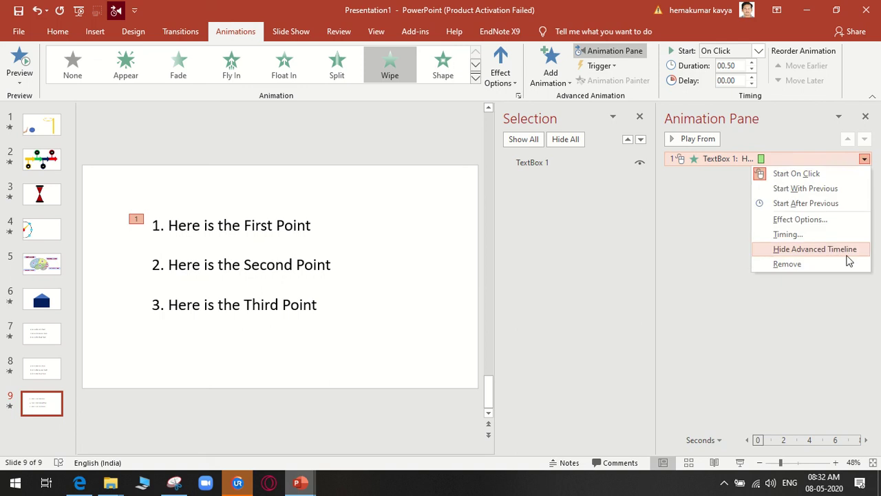
click(801, 219)
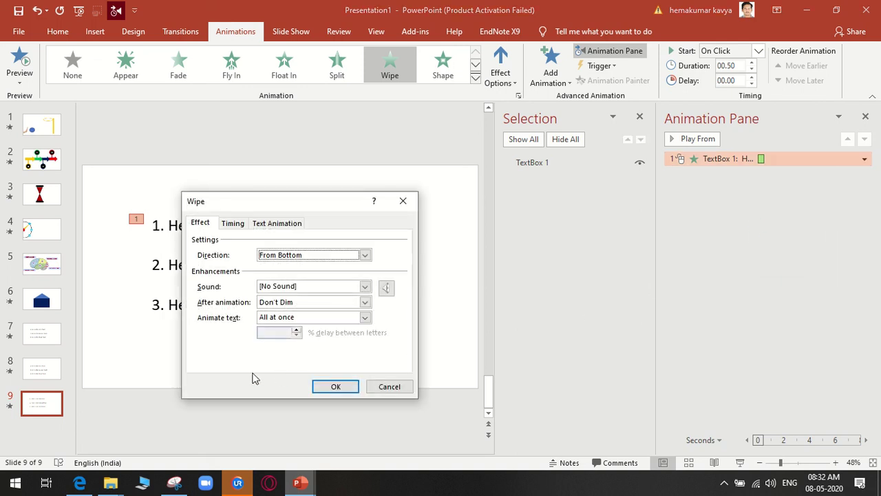
click(233, 224)
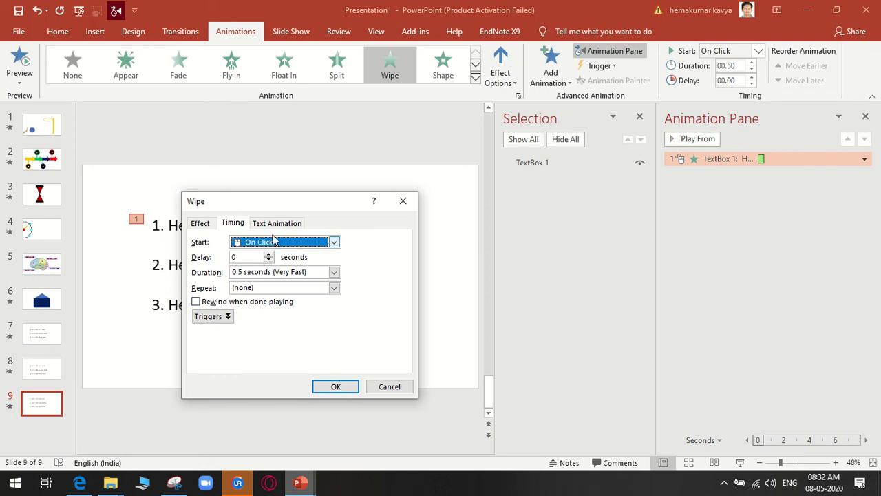
click(278, 224)
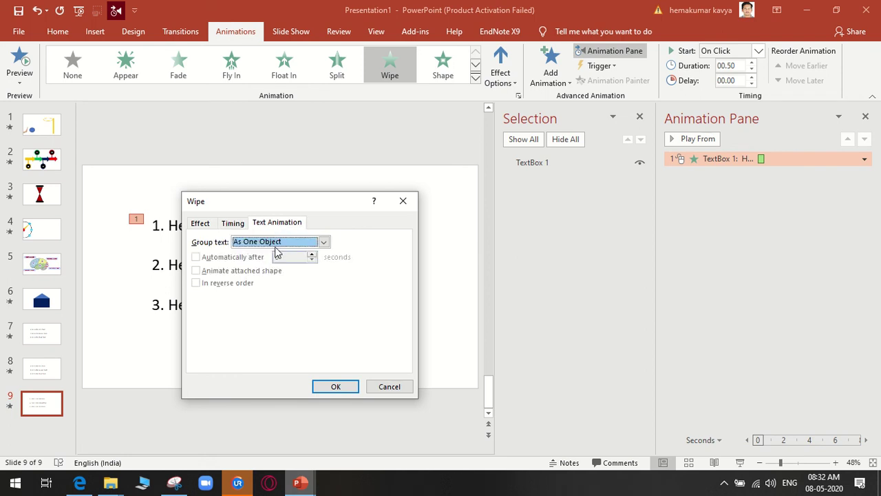
click(280, 243)
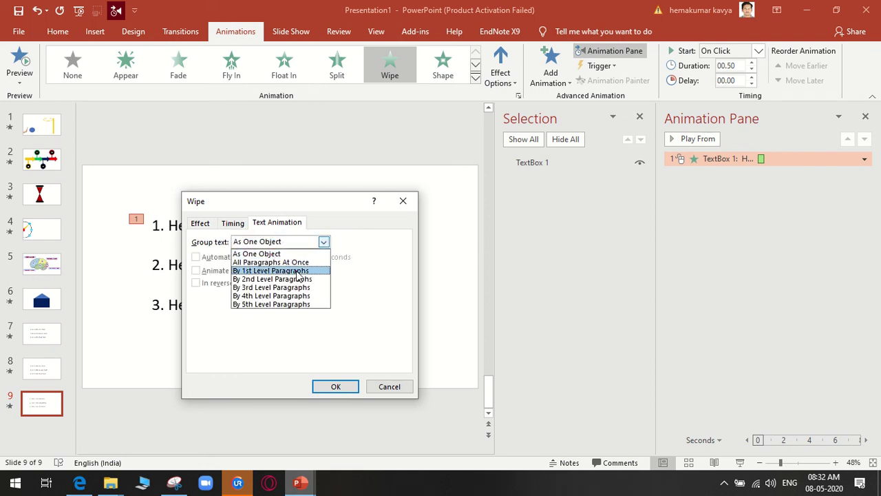
click(297, 274)
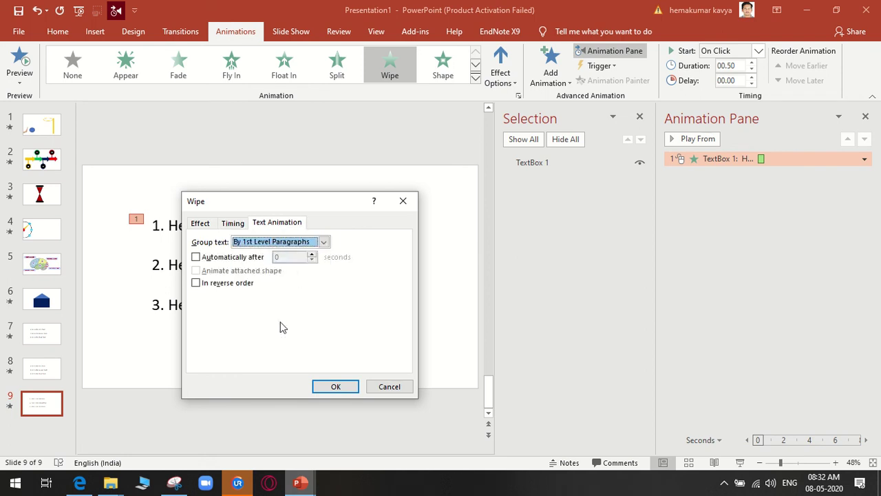
click(196, 284)
click(329, 388)
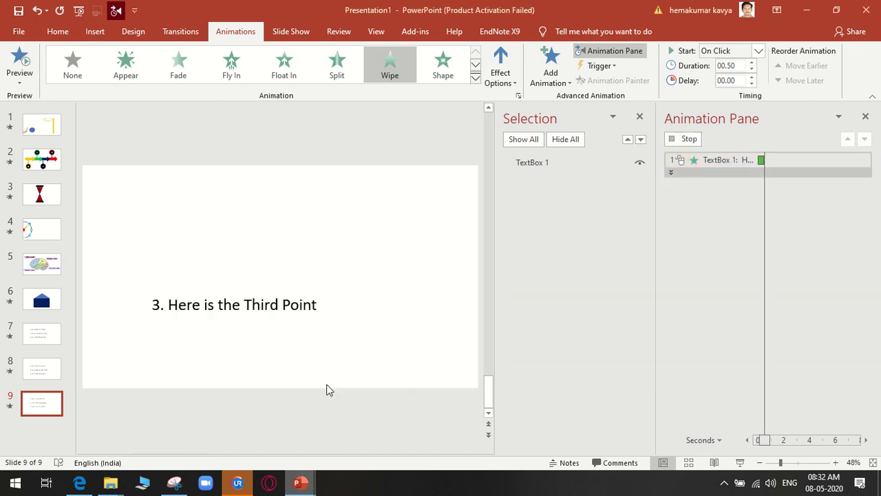
Run the slide show on slide 9 to see points wipe in third, second, then first
click(741, 465)
click(386, 342)
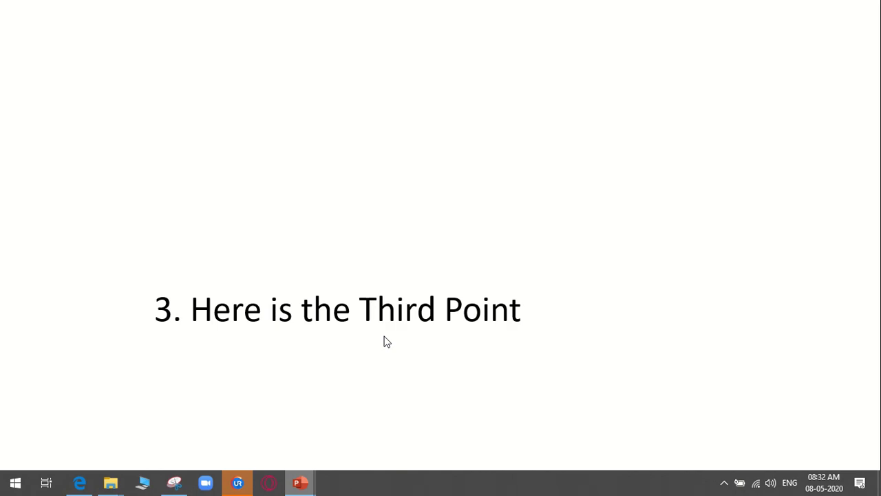
click(386, 341)
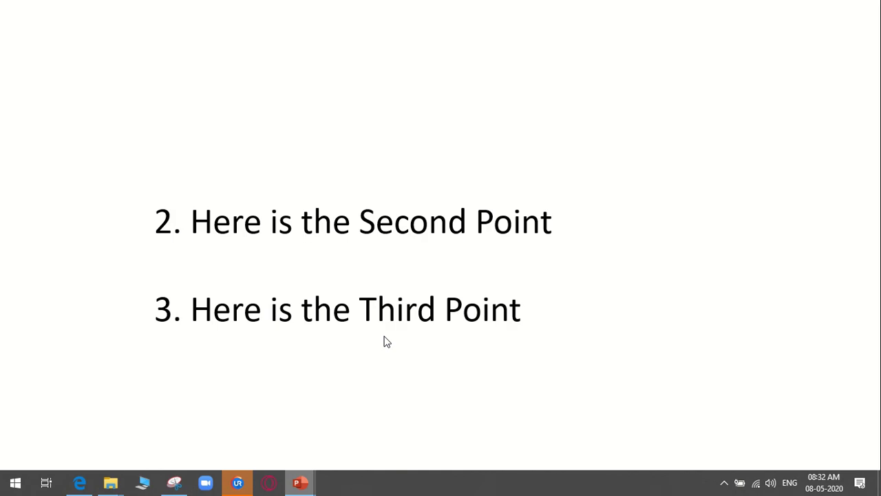
click(386, 341)
key(Escape)
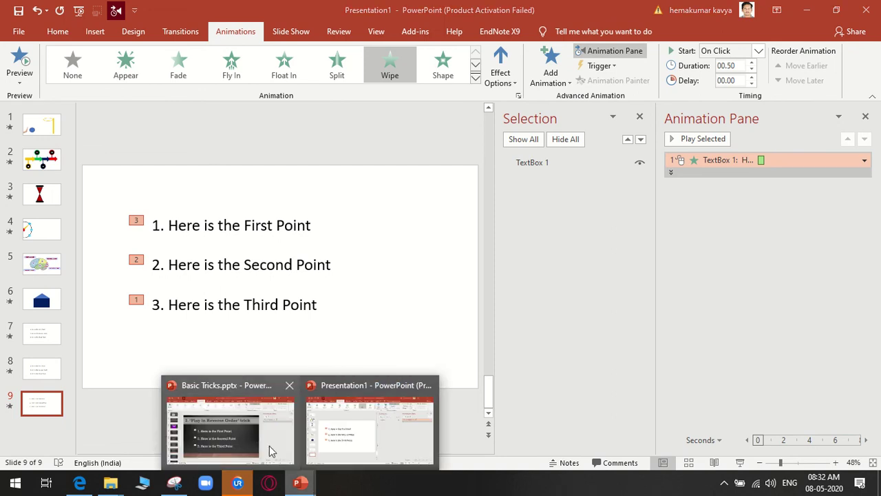
Minimize Basic Tricks.pptx to return to Presentation1
click(269, 441)
scroll(524, 379, down, 3)
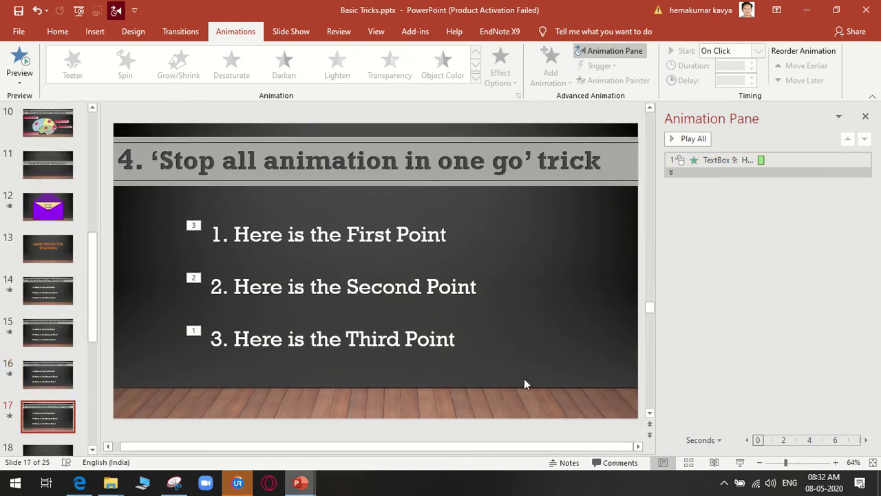
click(806, 9)
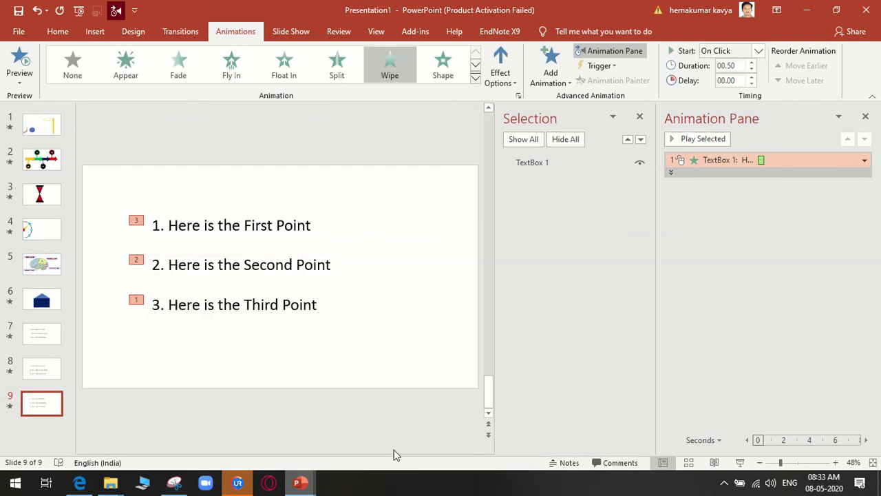
Step through slides 5, 6 and 7, ending on slide 7, and show the Slide Show tab
click(37, 267)
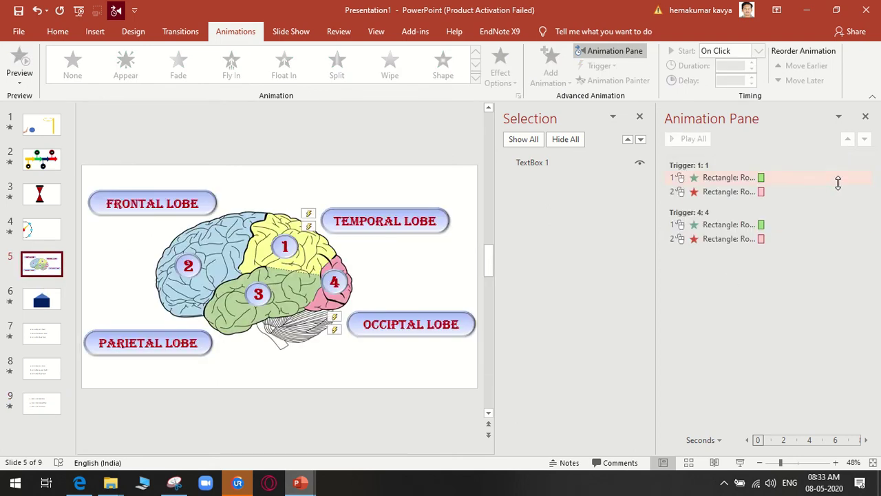
click(64, 299)
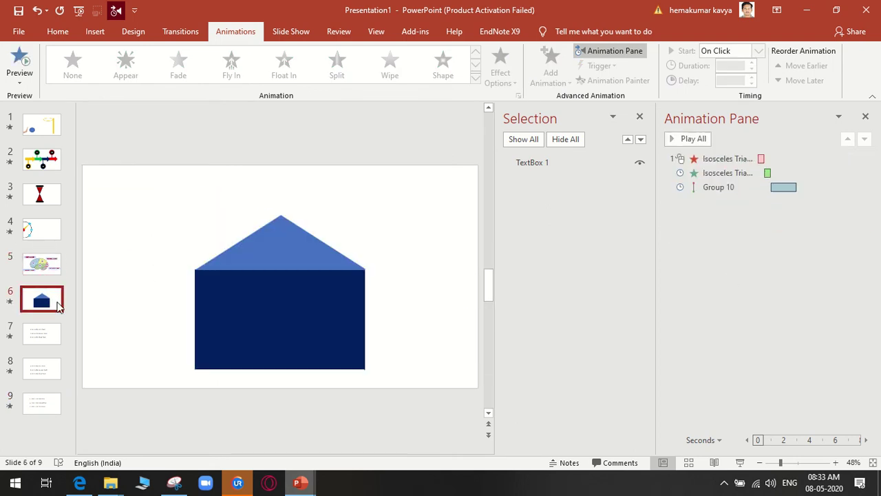
click(41, 334)
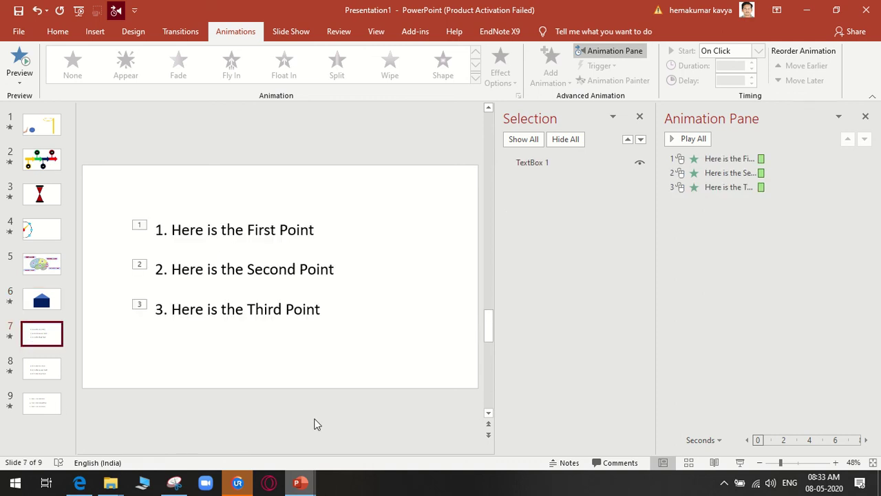
click(288, 32)
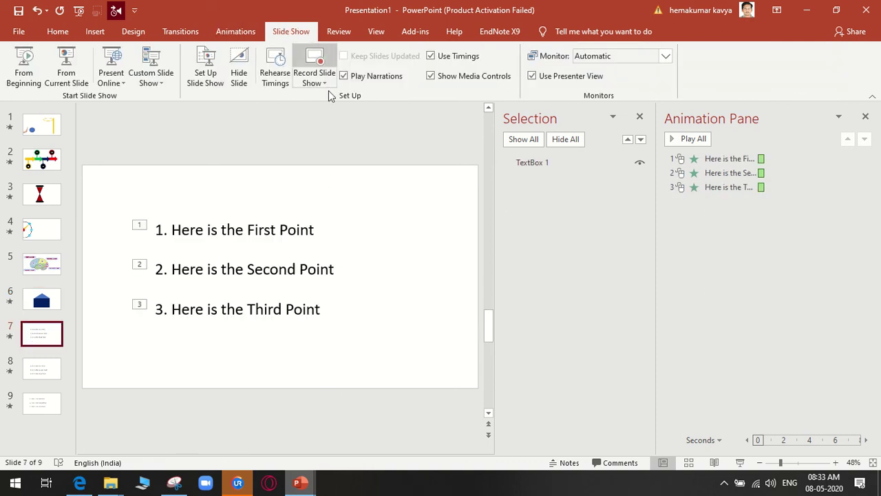
Turn on 'Show without animation' in Set Up Slide Show and test-run the show
click(209, 78)
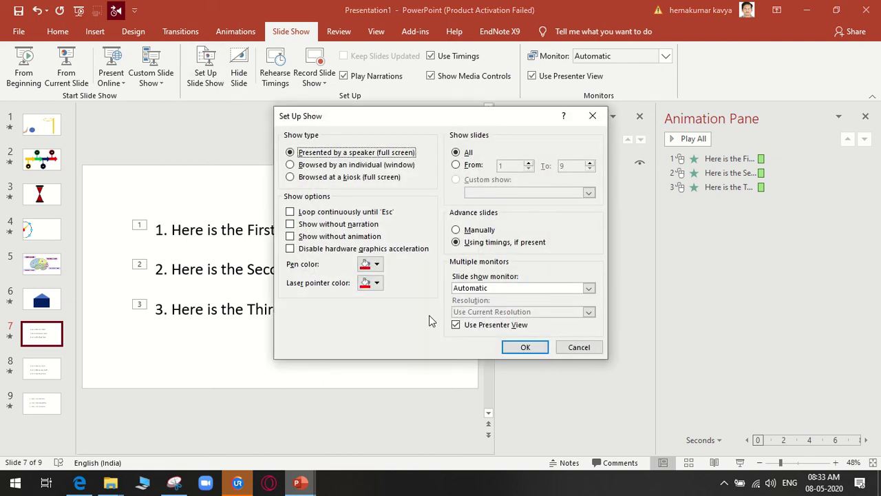
click(289, 236)
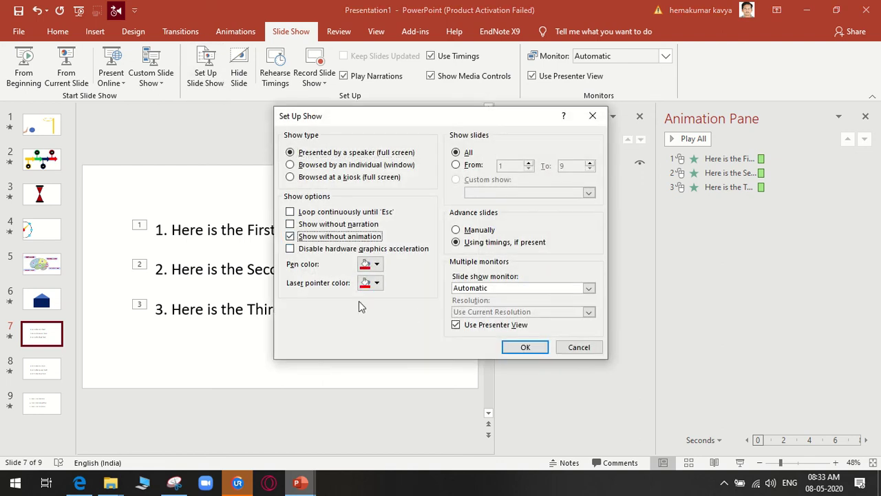
click(525, 347)
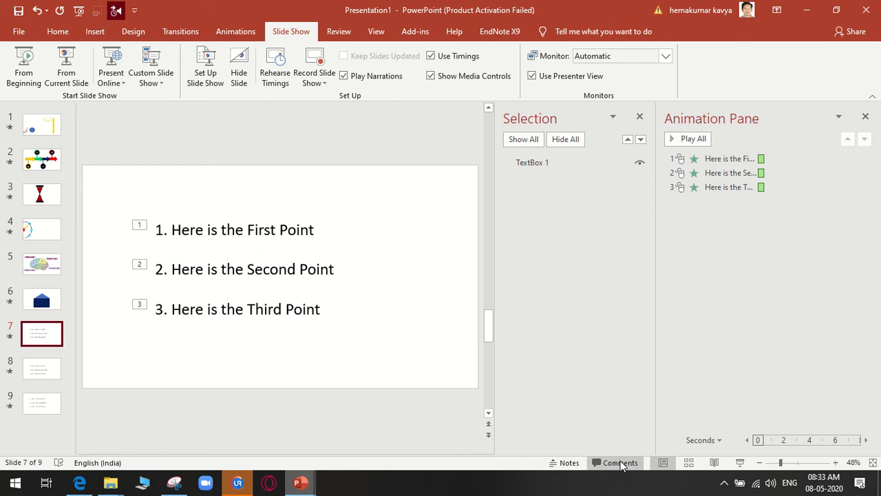
click(740, 462)
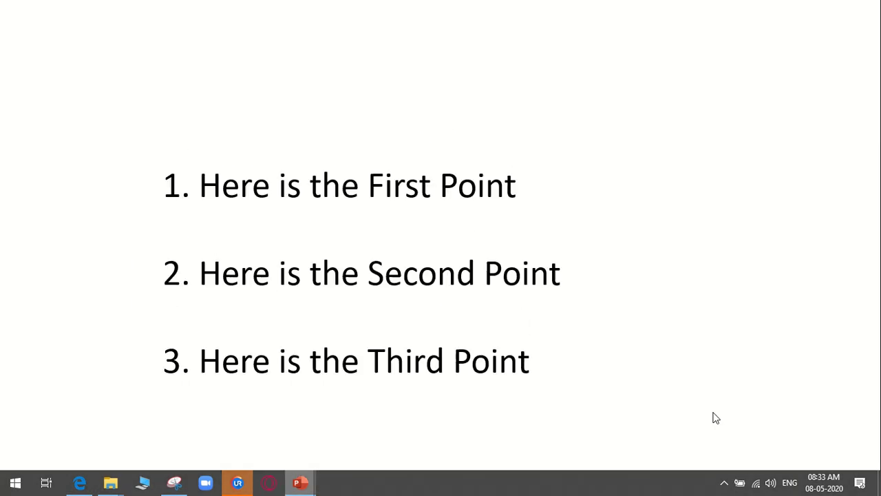
key(Escape)
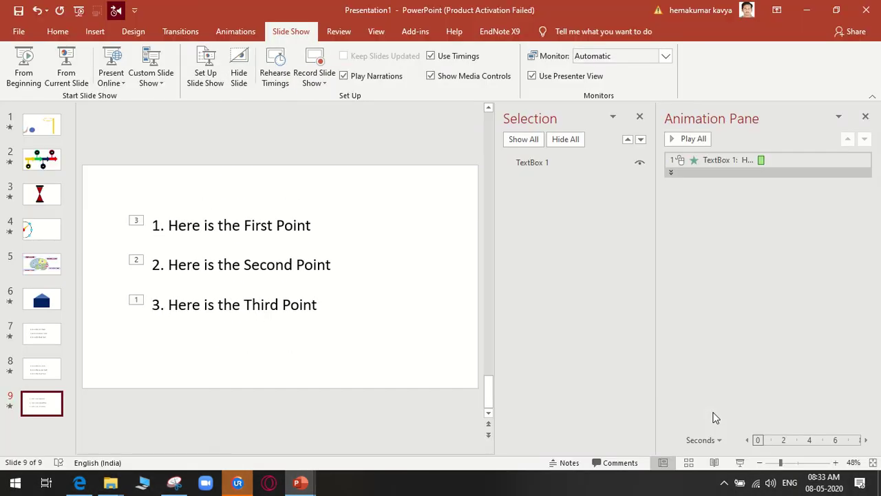
Turn 'Show without animation' back off and run the slide show on slide 9
click(204, 82)
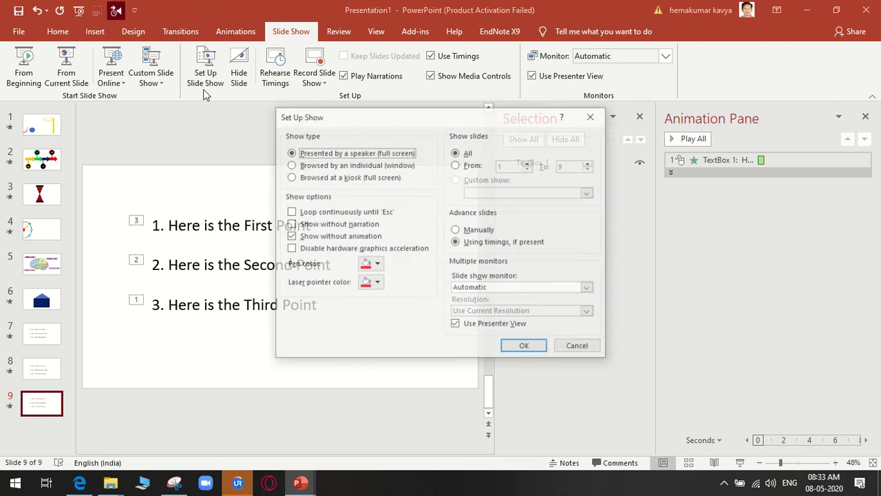
click(330, 239)
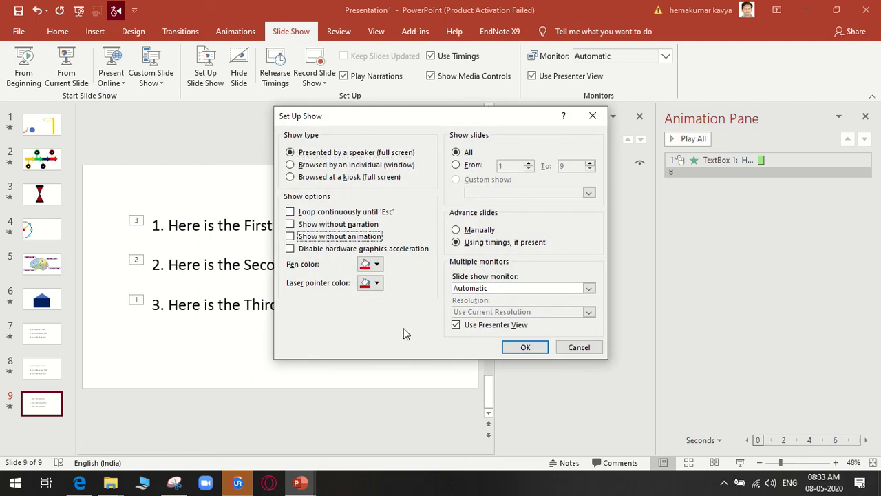
click(516, 347)
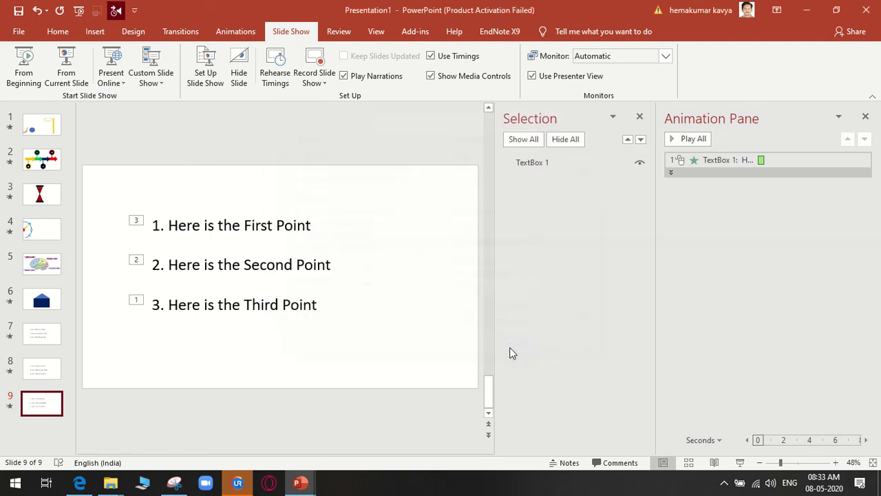
click(740, 462)
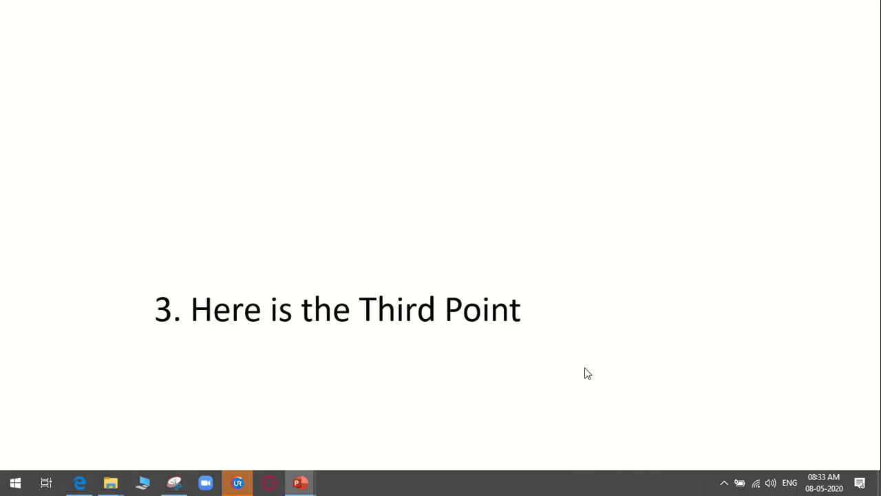
key(Escape)
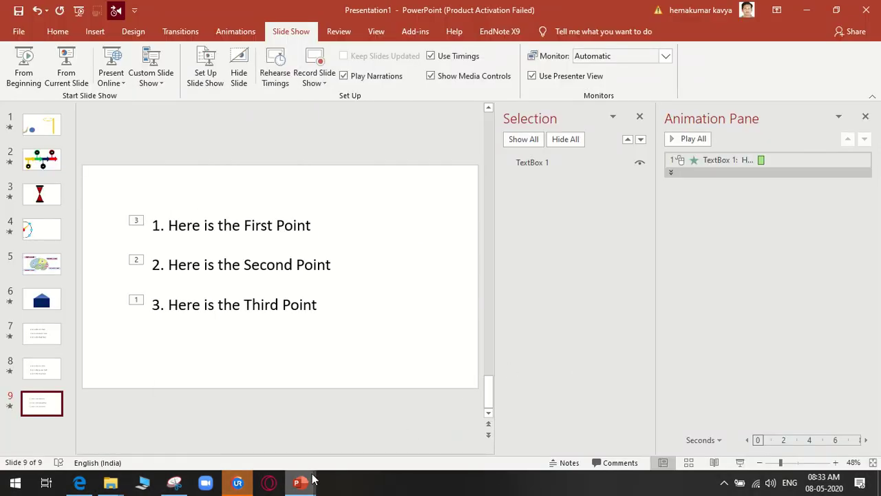
Present Basic Tricks slide 17 full screen, reveal points 3, 2 and 1, and advance to Time Savers Tips
mouse_move(298, 483)
click(270, 437)
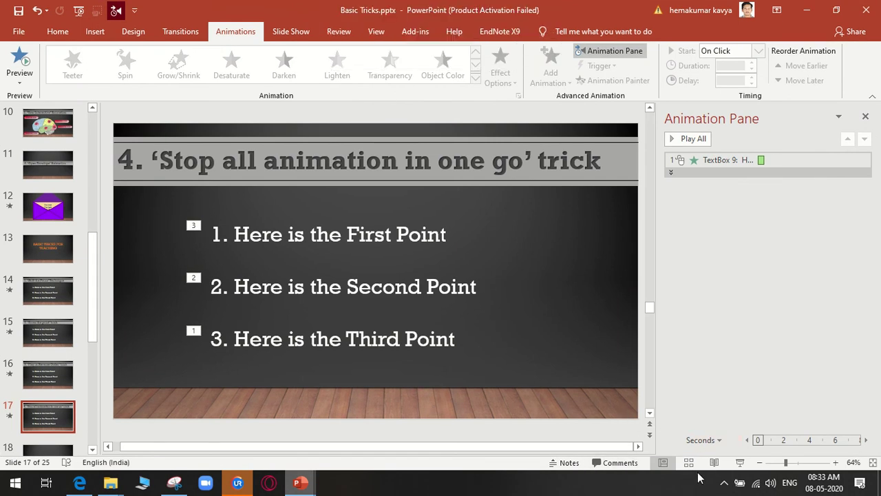
click(740, 462)
click(603, 367)
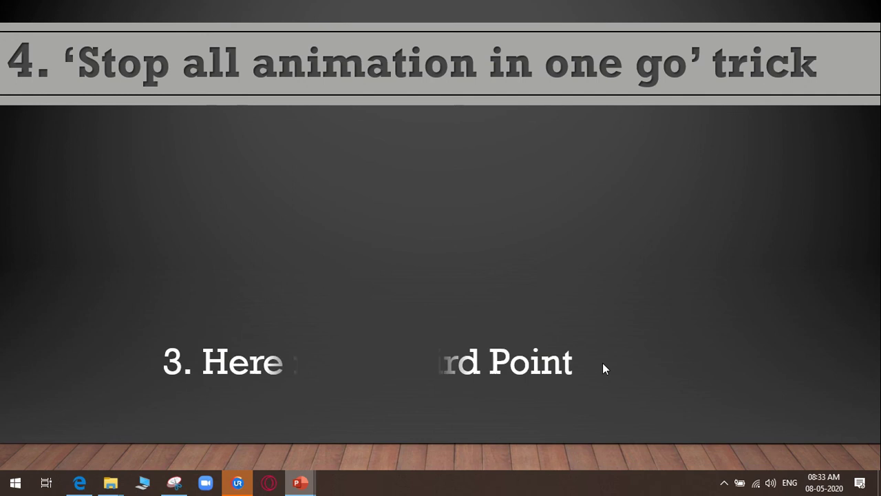
click(604, 369)
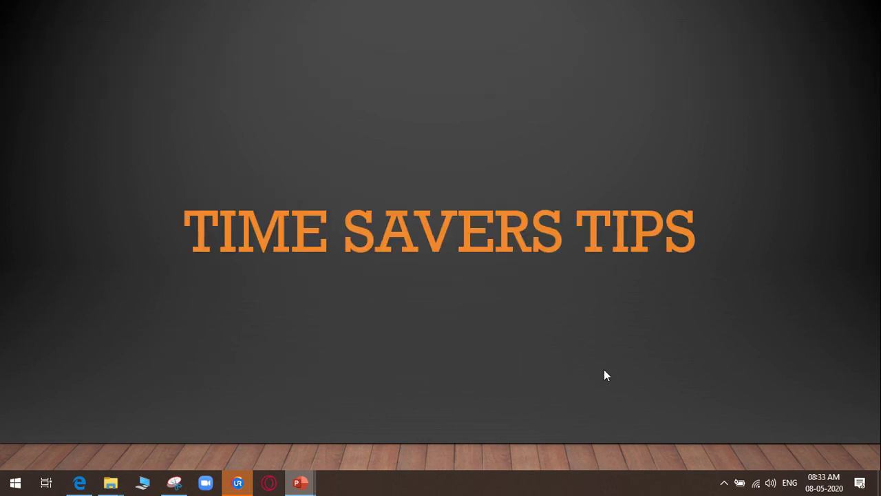
Advance to the selection tips slide, end the show, and switch to the other presentation and back
click(604, 369)
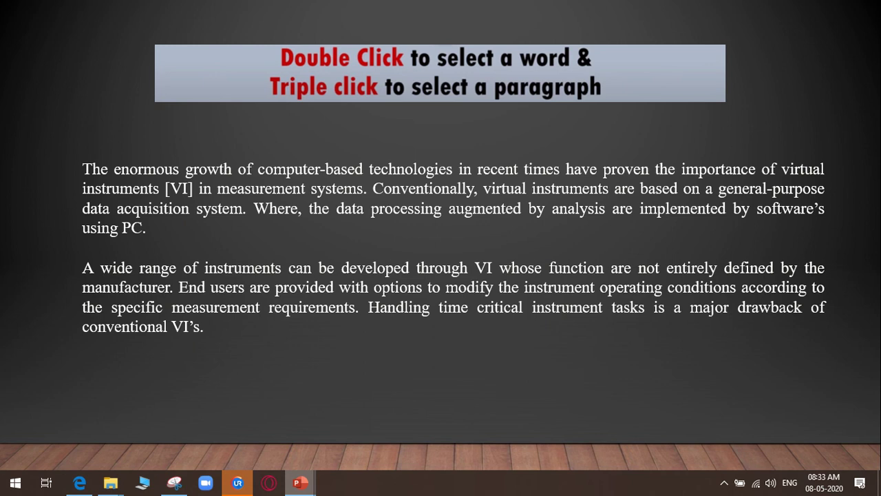
key(Escape)
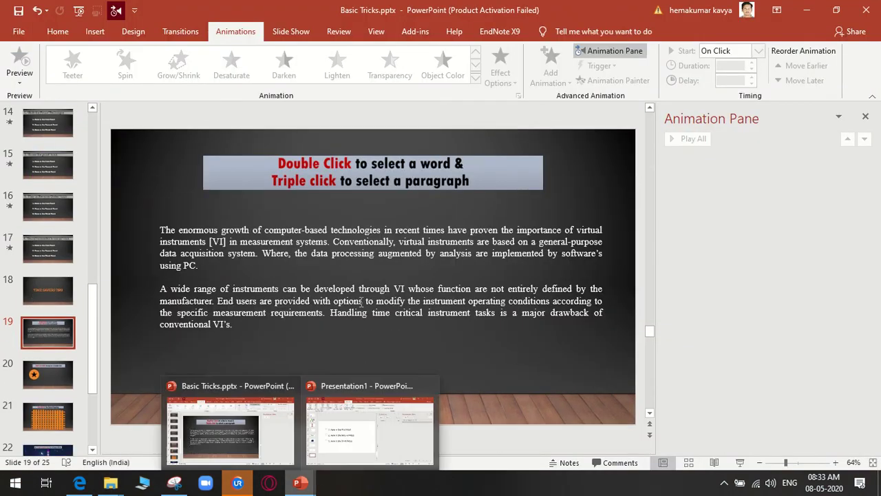
click(370, 423)
key(alt+Tab)
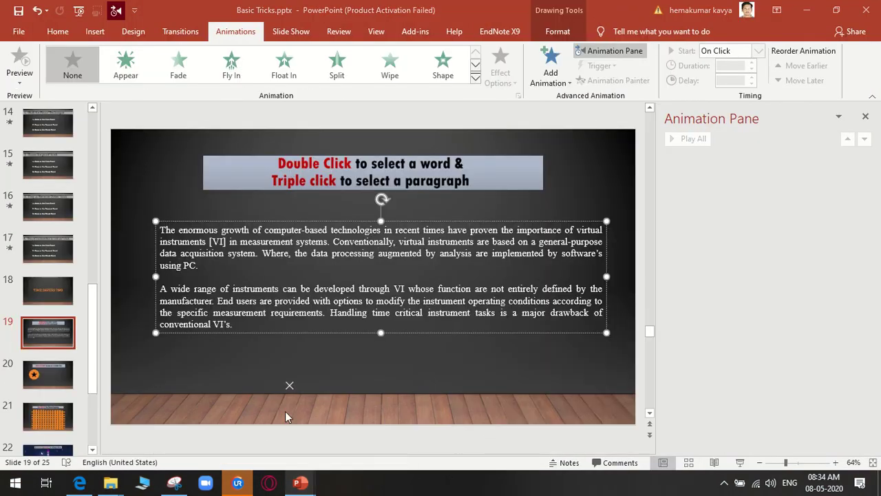
Double-click to select the words 'augmented' and 'technologies', and triple-click to select the first paragraph
double_click(378, 254)
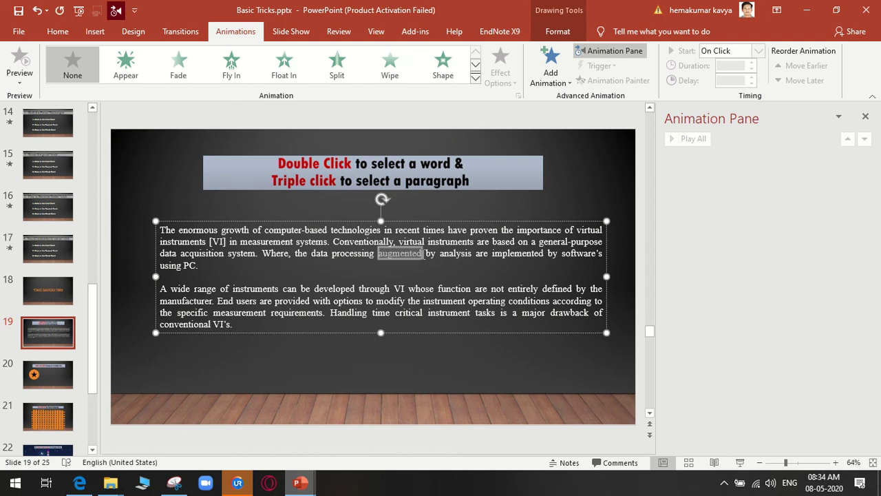
click(412, 264)
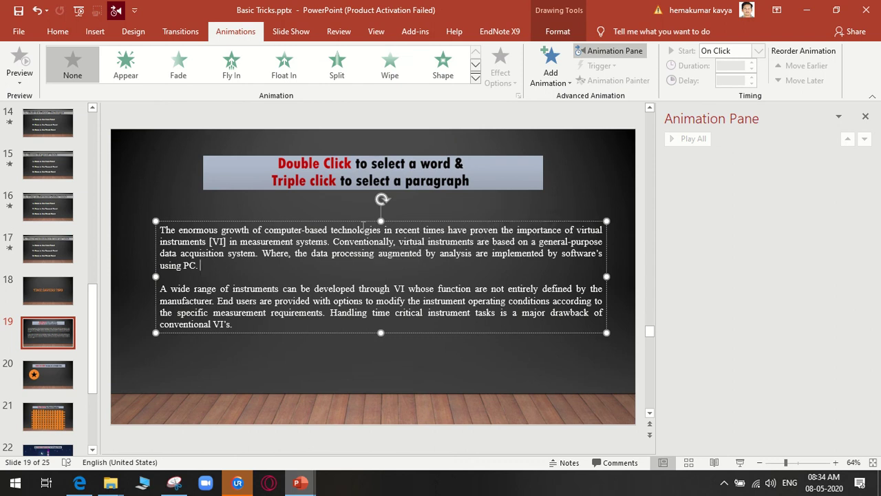
double_click(362, 232)
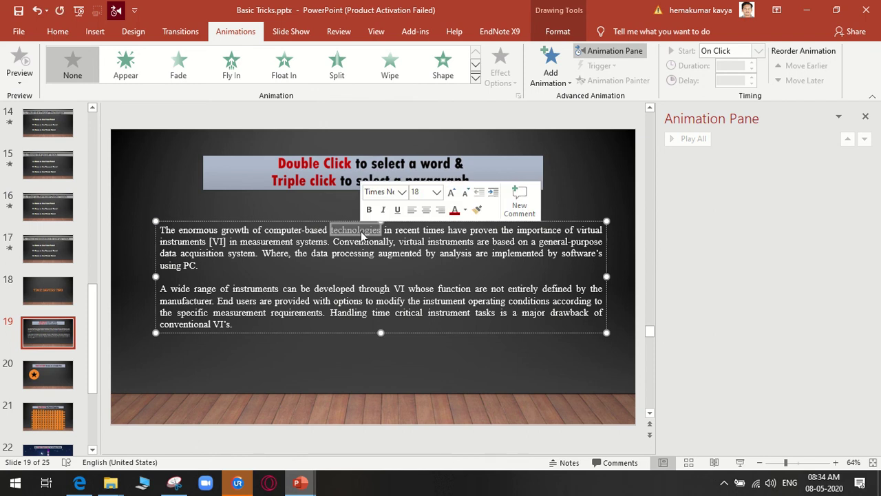
triple_click(405, 234)
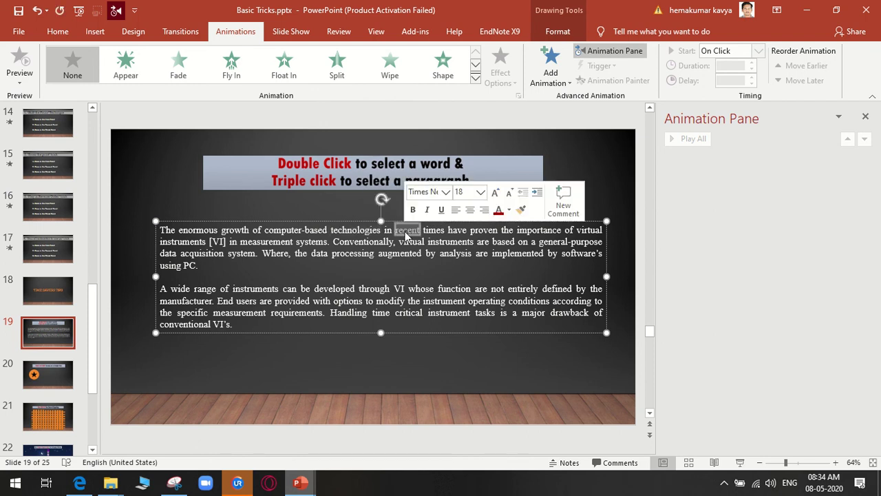
click(470, 369)
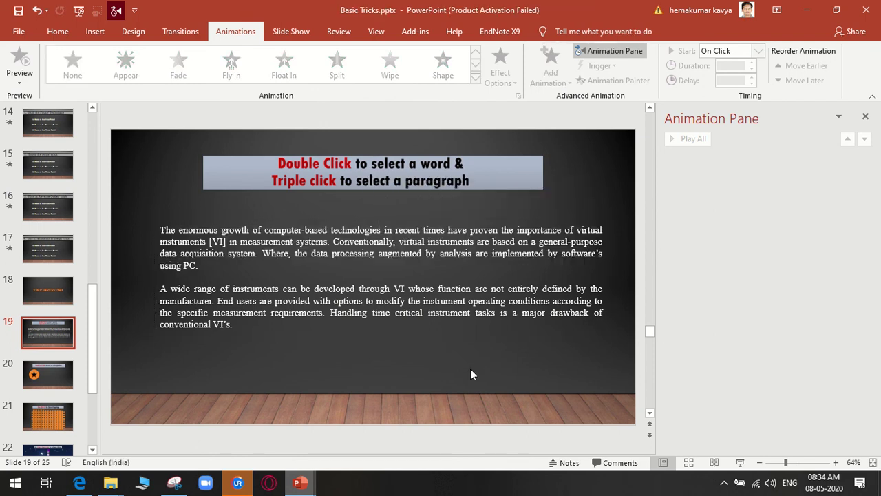
On slide 20, copy the orange circle straight across to the right, in line with the original
scroll(471, 374, down, 1)
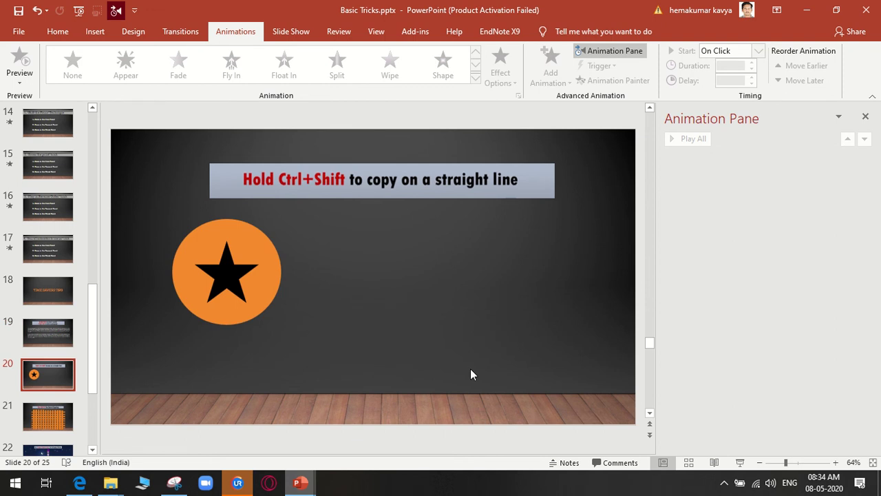
click(270, 299)
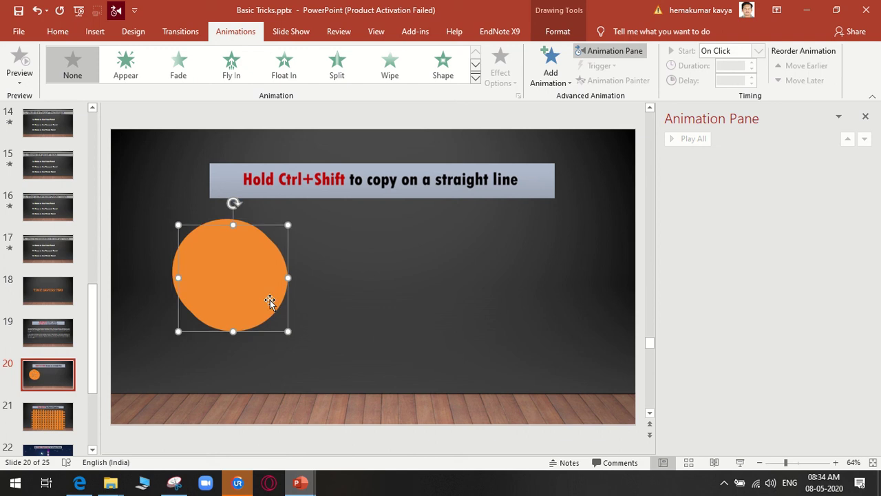
key(ctrl+y)
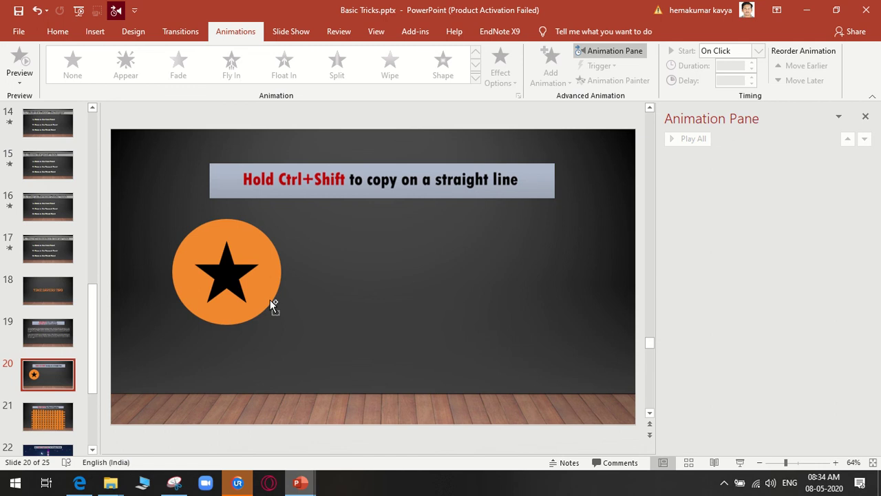
mouse_move(272, 301)
mouse_down()
mouse_move(419, 294)
mouse_move(403, 321)
mouse_up()
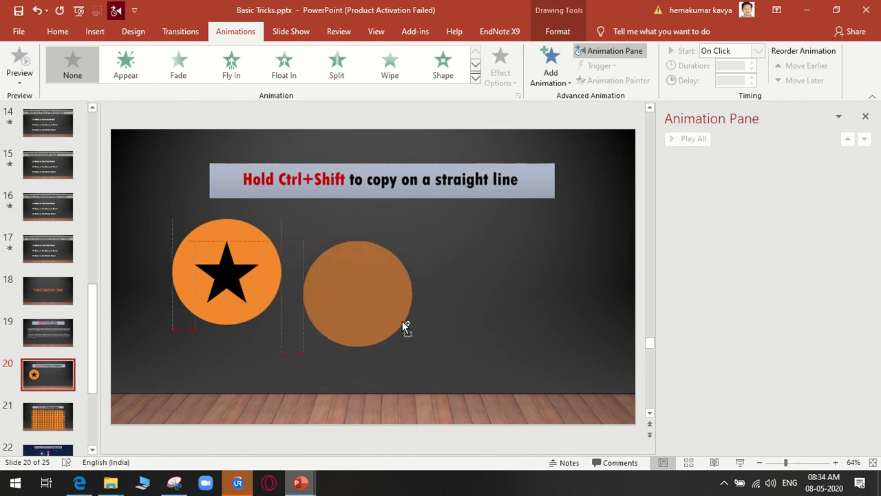
drag(404, 325, 416, 302)
key(Delete)
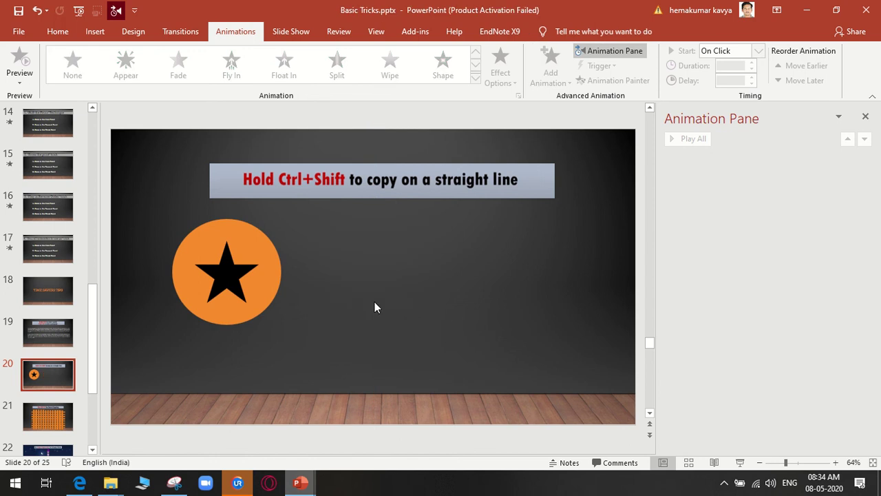
mouse_move(252, 280)
mouse_down()
mouse_move(390, 276)
mouse_move(487, 293)
mouse_up()
click(214, 284)
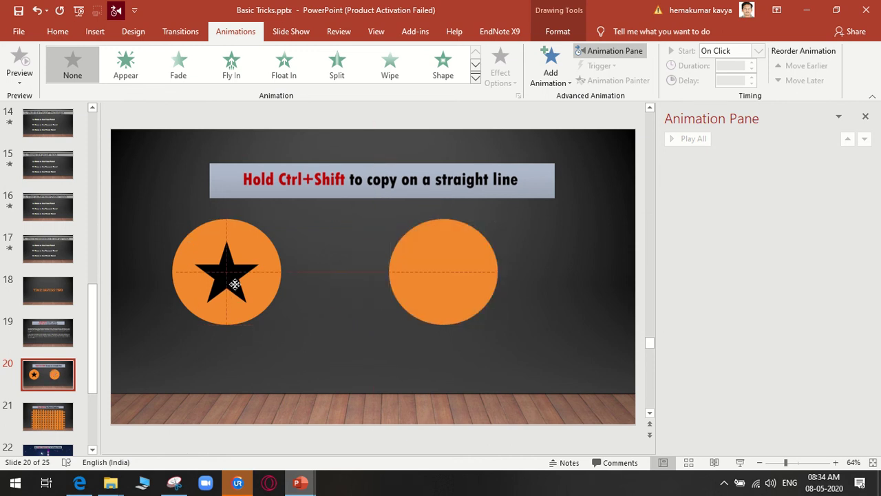
Copy the star straight down below the left circle, then move on to slide 21
click(237, 289)
drag(236, 289, 235, 373)
click(373, 364)
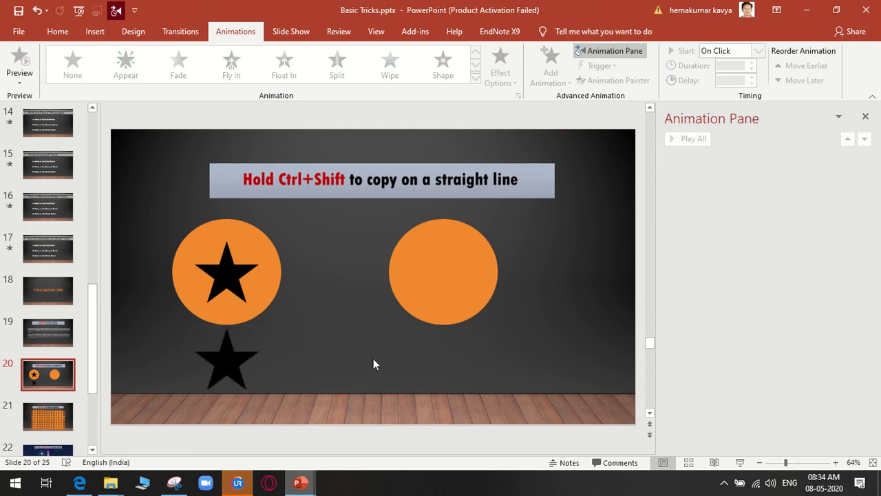
scroll(373, 364, down, 1)
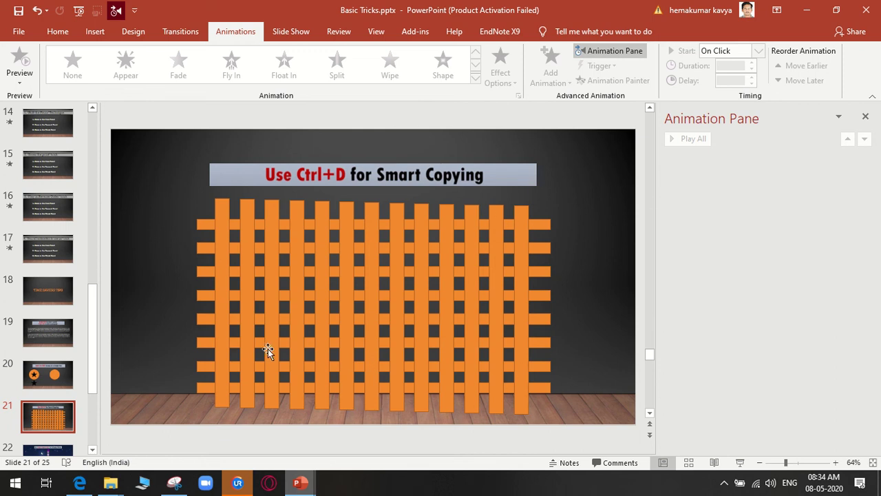
click(521, 346)
click(186, 234)
drag(165, 182, 578, 411)
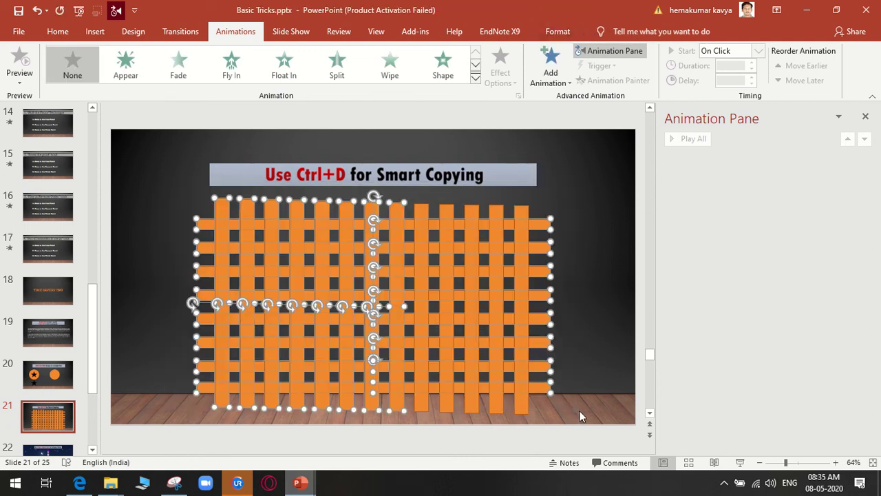
key(Delete)
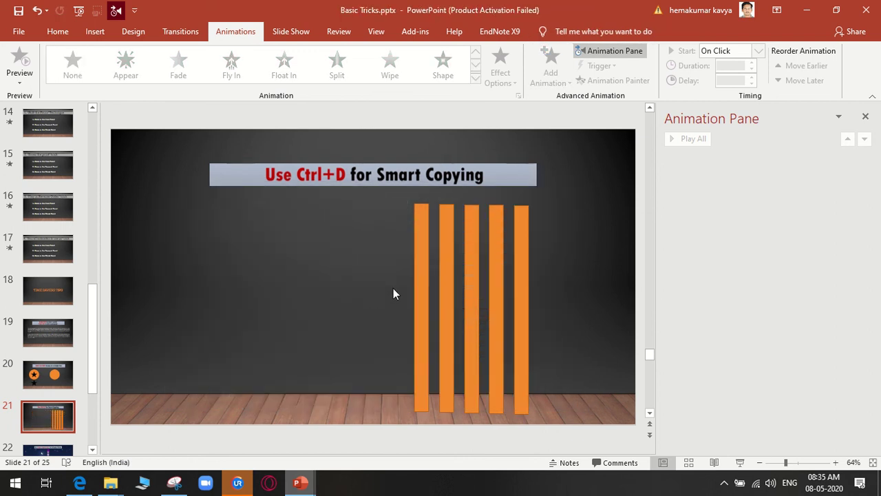
drag(384, 198, 566, 415)
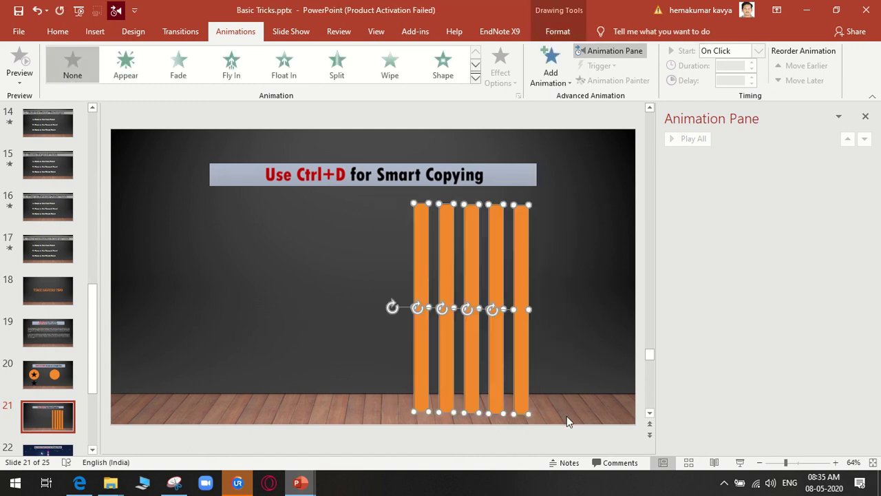
key(Delete)
click(58, 31)
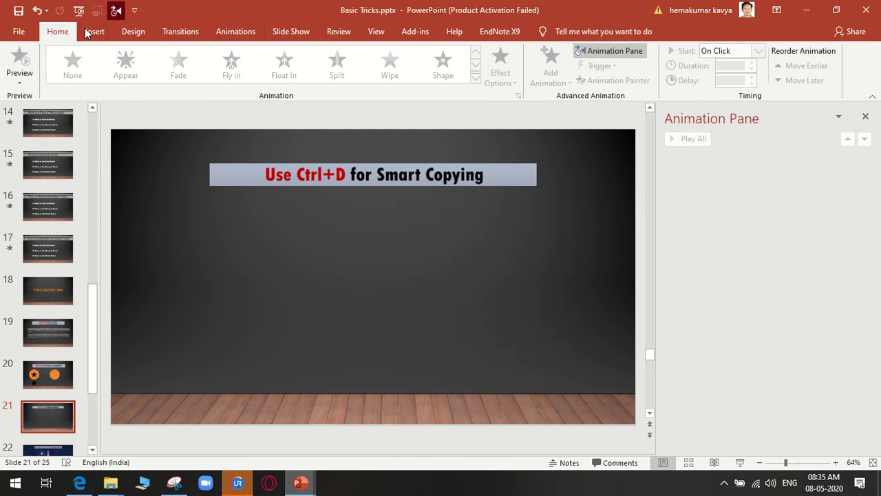
click(94, 31)
click(206, 69)
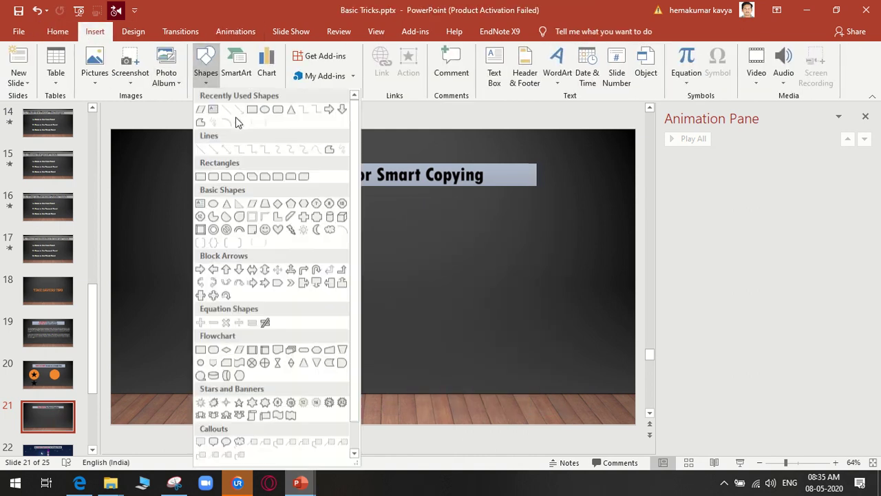
click(200, 177)
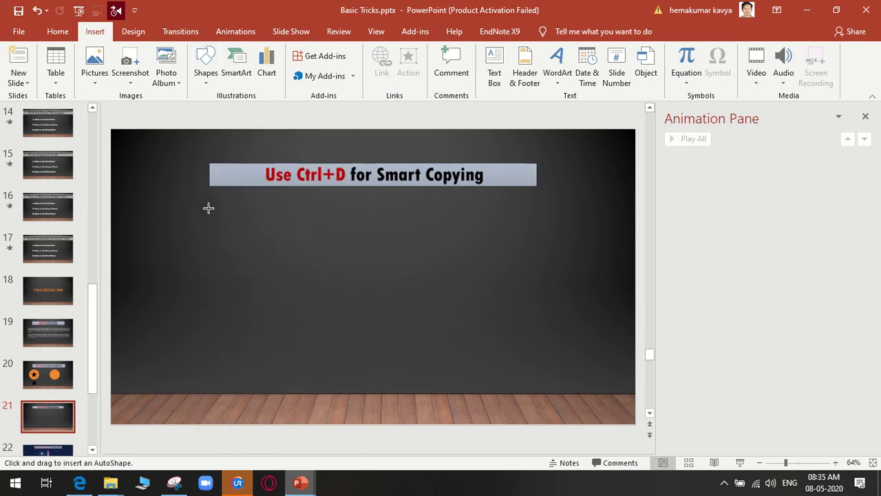
drag(193, 214, 548, 229)
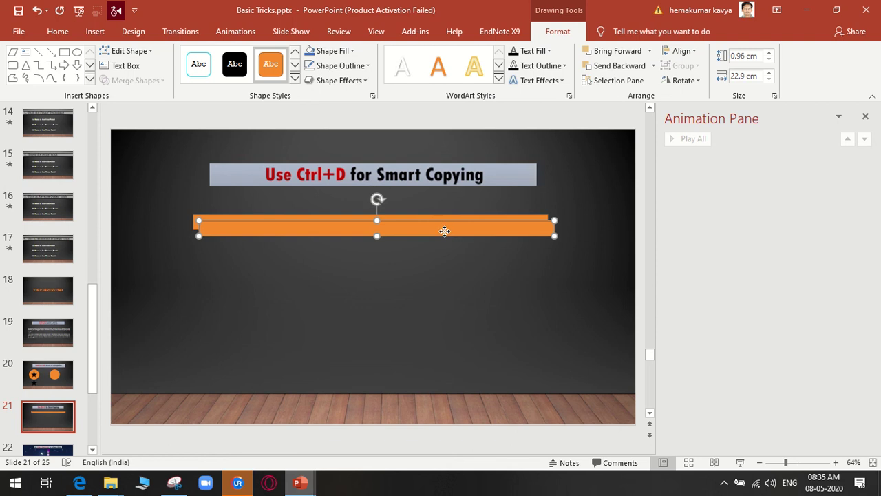
drag(448, 230, 438, 246)
key(ctrl+d)
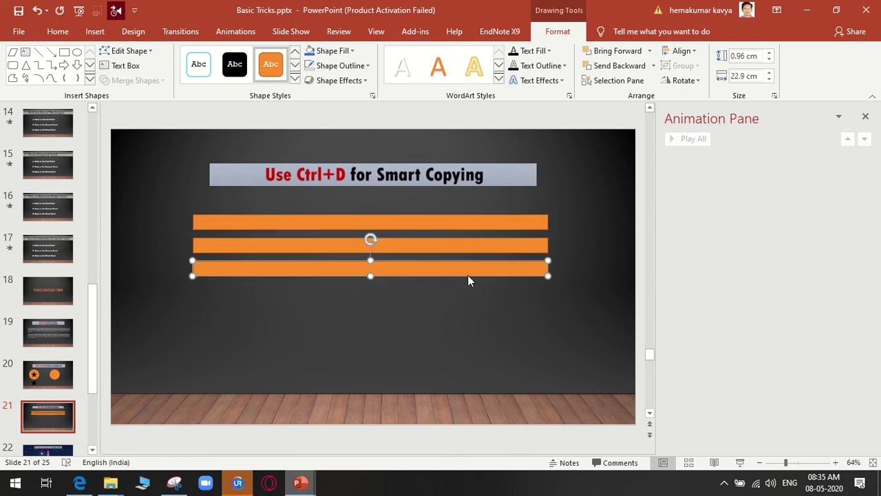
key(ctrl+d)
key(ctrl+d)
key(ctrl+d)
key(ctrl+d)
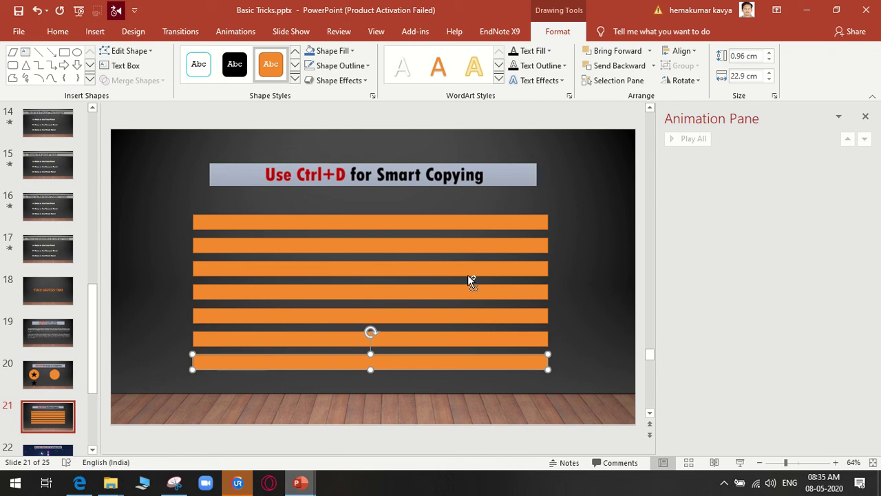
click(571, 270)
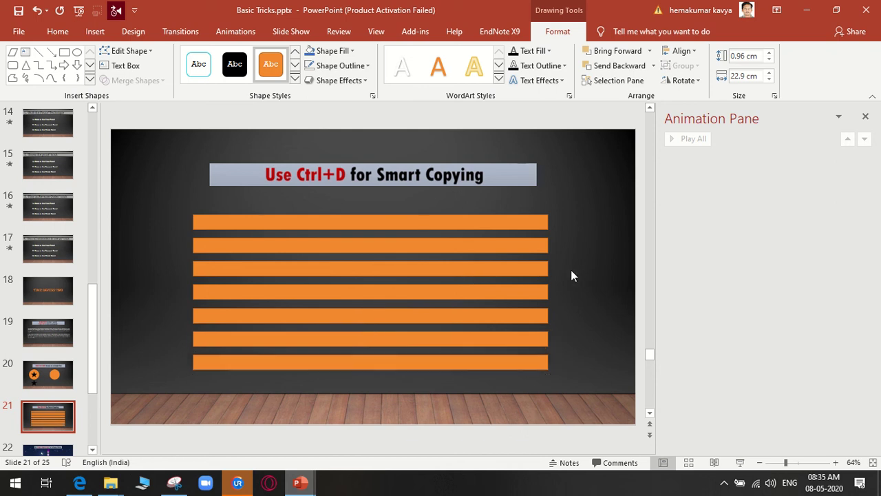
click(95, 31)
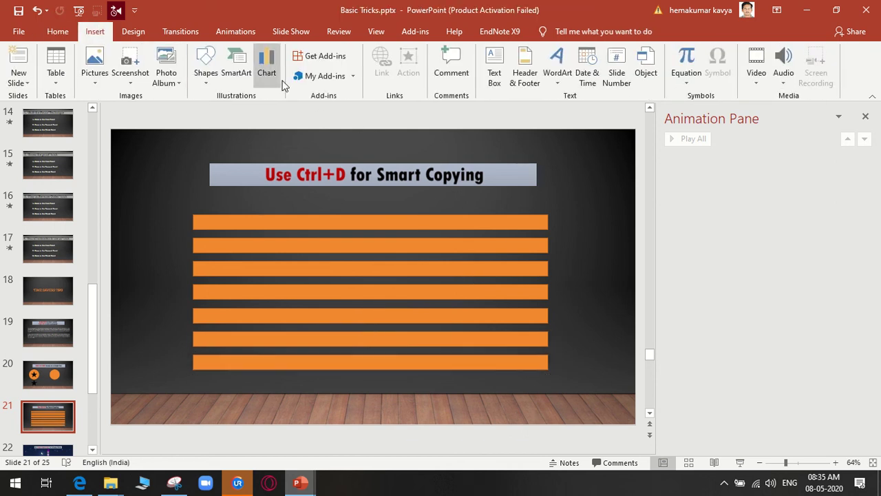
click(224, 81)
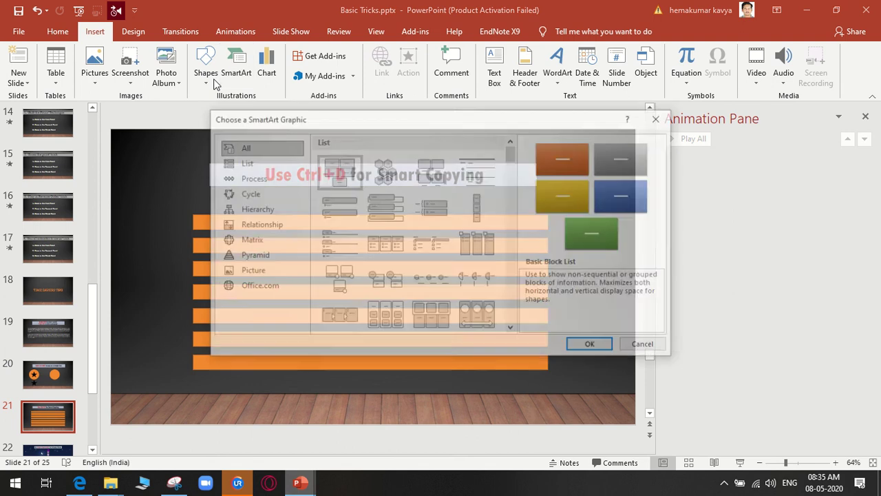
click(634, 346)
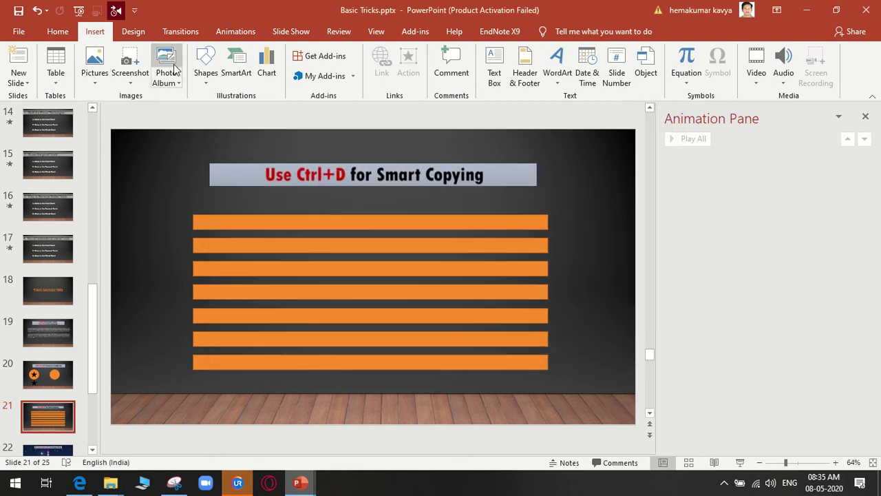
Draw a tall vertical orange rectangle across the left ends of slide 21's horizontal bars
click(207, 76)
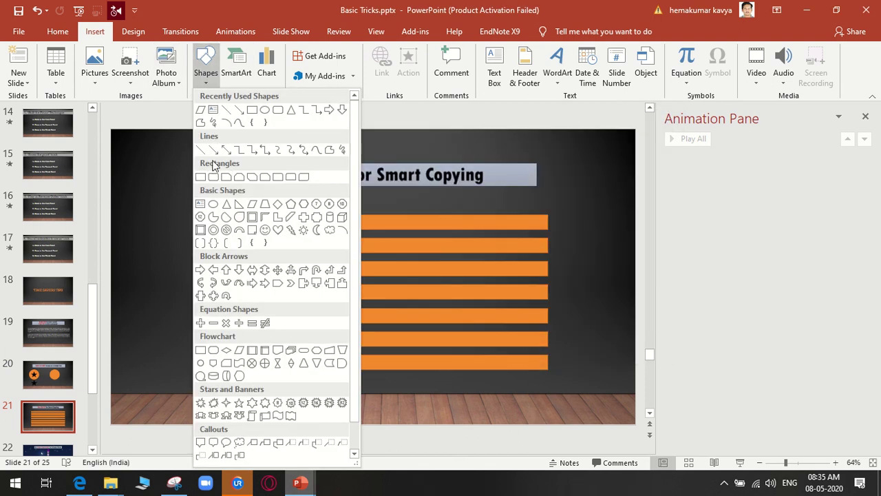
click(201, 178)
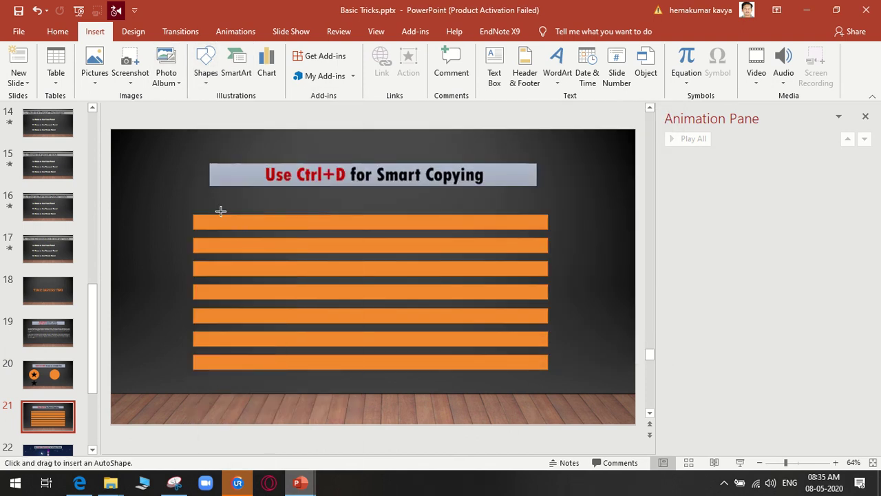
drag(209, 205, 223, 374)
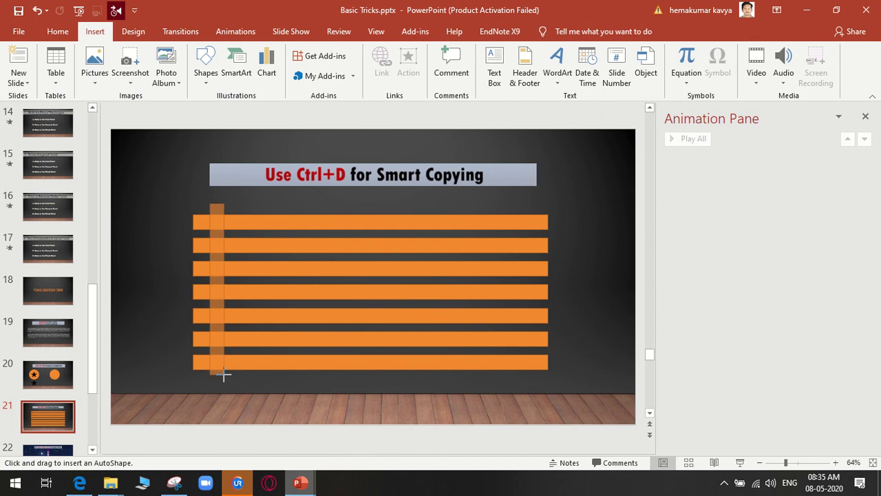
drag(223, 375, 224, 379)
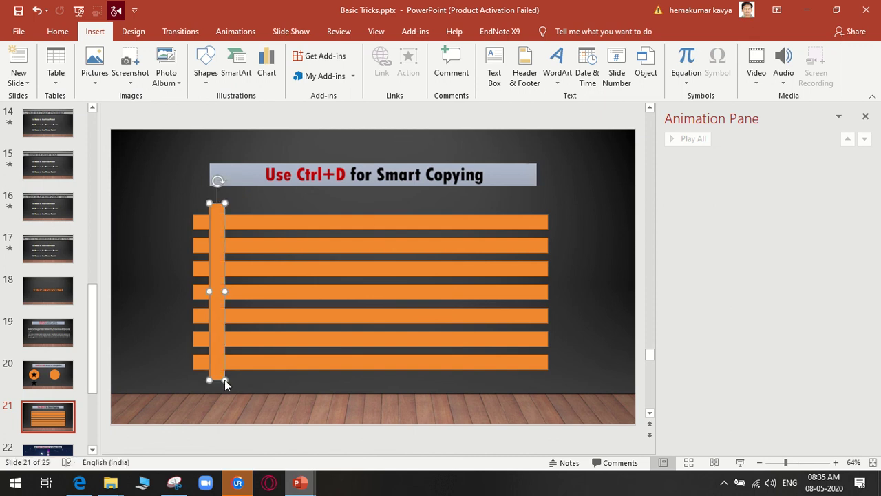
Duplicate the bar with Ctrl+D, offset the copy slightly right, and repeat for an evenly spaced row
key(ctrl+d)
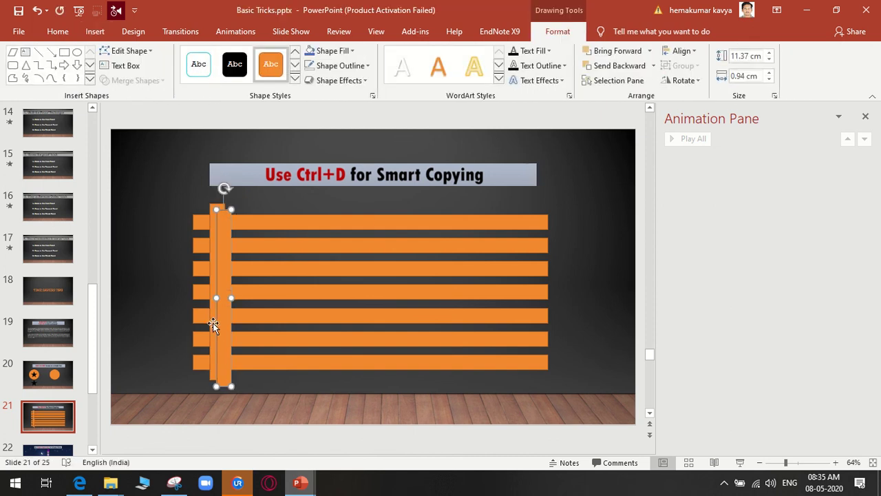
drag(220, 326, 238, 320)
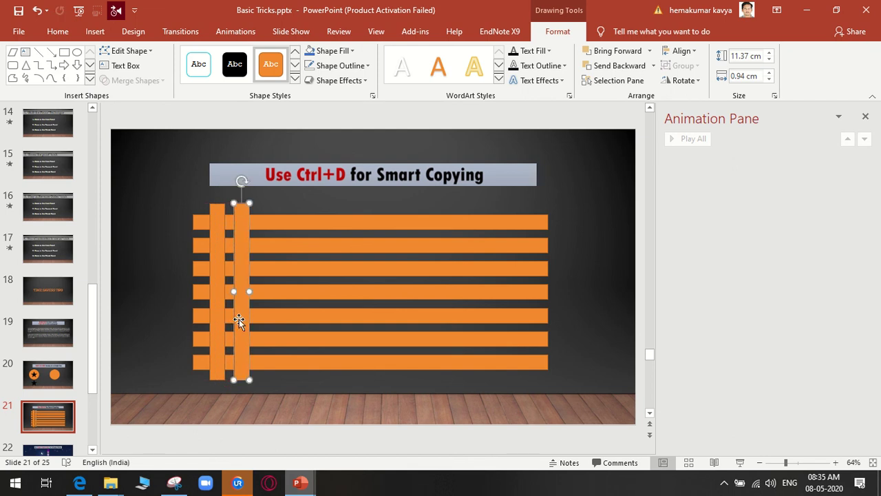
key(ctrl+d)
key(ctrl+d)
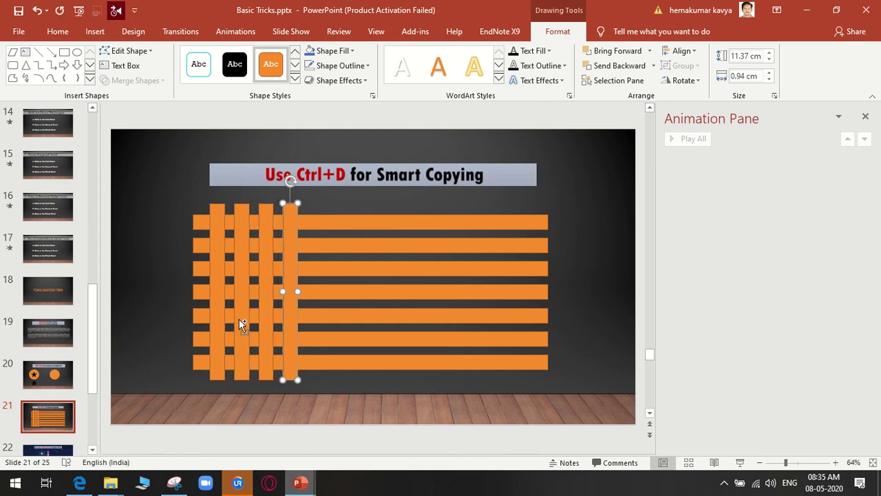
key(ctrl+d)
key(ctrl+d)
key(ctrl+d)
key(ctrl+d)
key(ctrl+d)
key(ctrl+d)
key(ctrl+d)
key(ctrl+d)
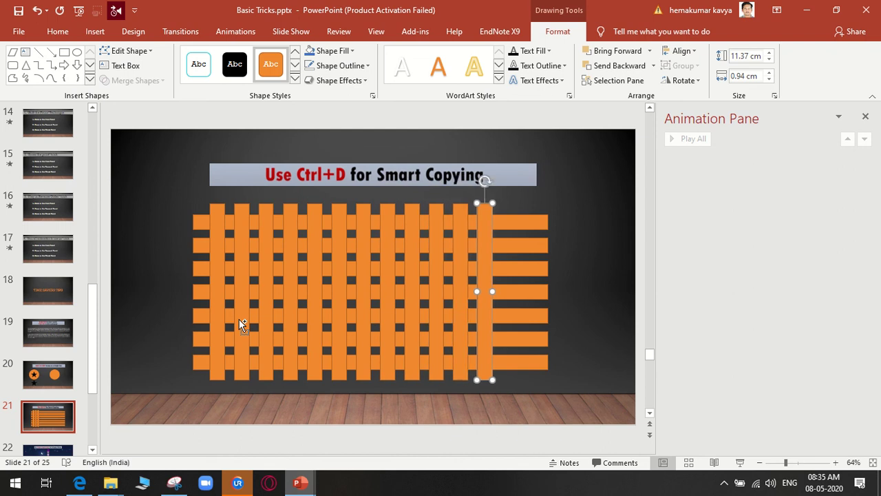
key(ctrl+d)
key(ctrl+d)
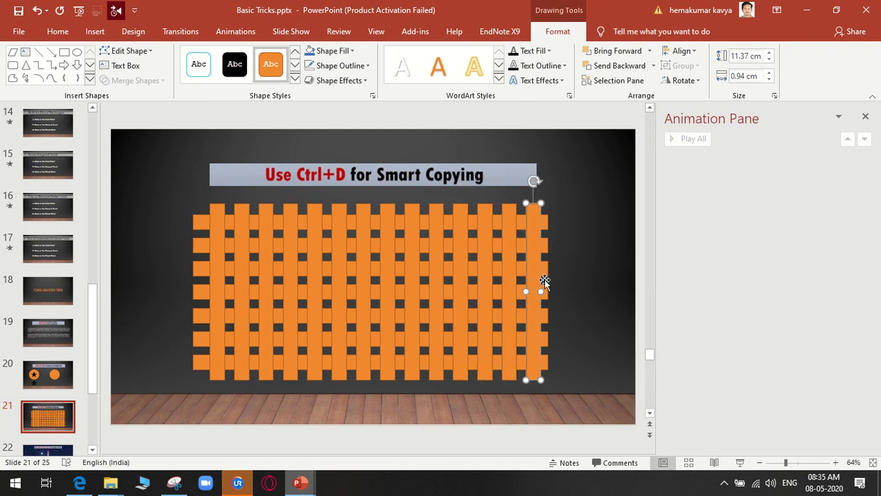
click(600, 306)
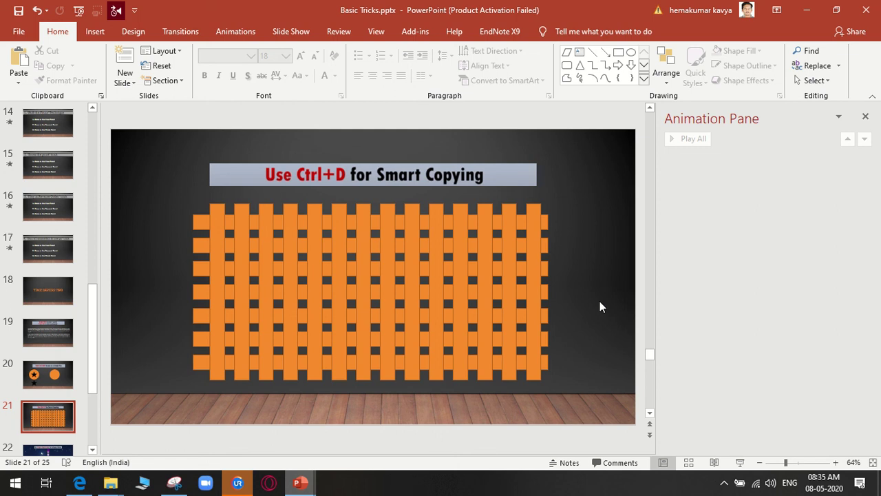
Replace slide 22's rocket picture with the rocket image inserted from the Pictures folder
scroll(599, 303, down, 1)
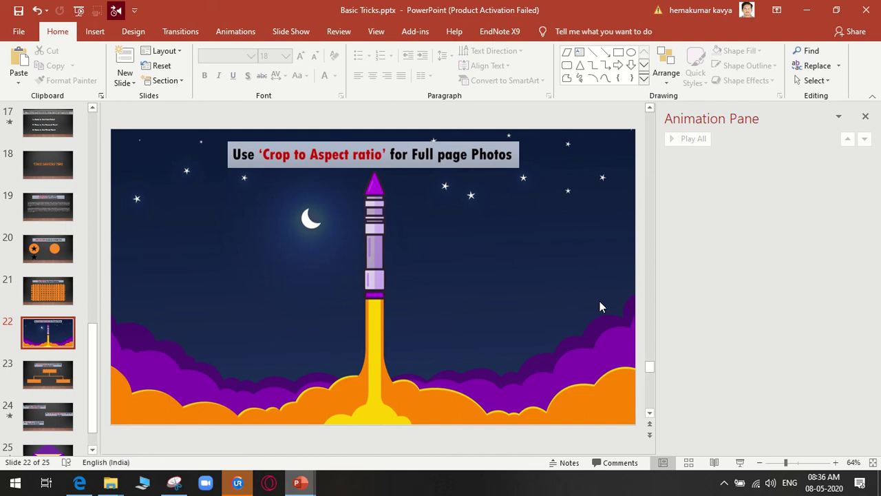
click(539, 296)
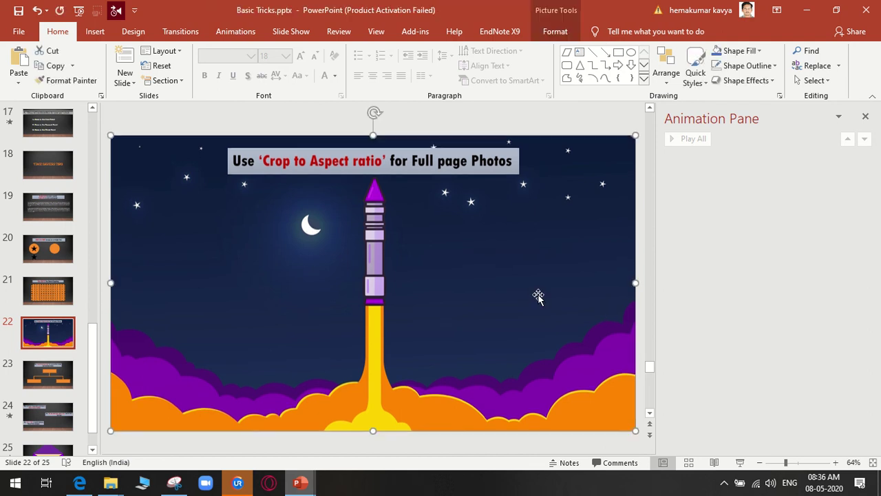
key(Delete)
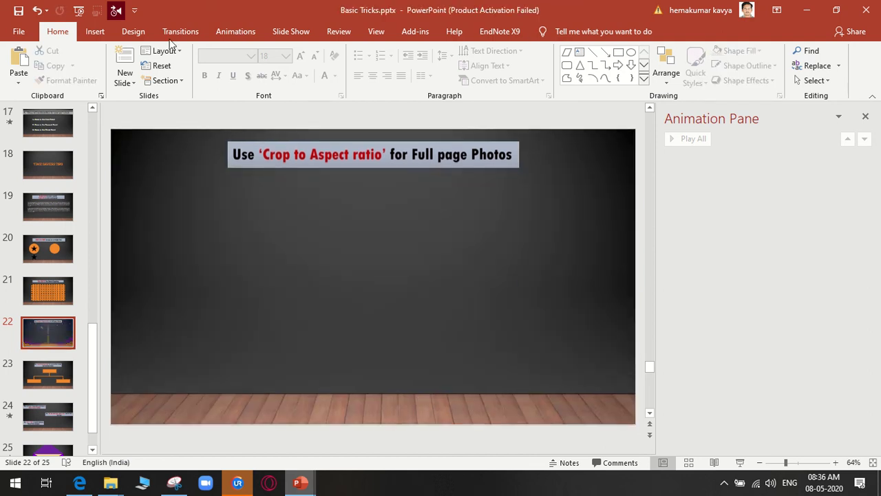
click(95, 31)
click(102, 74)
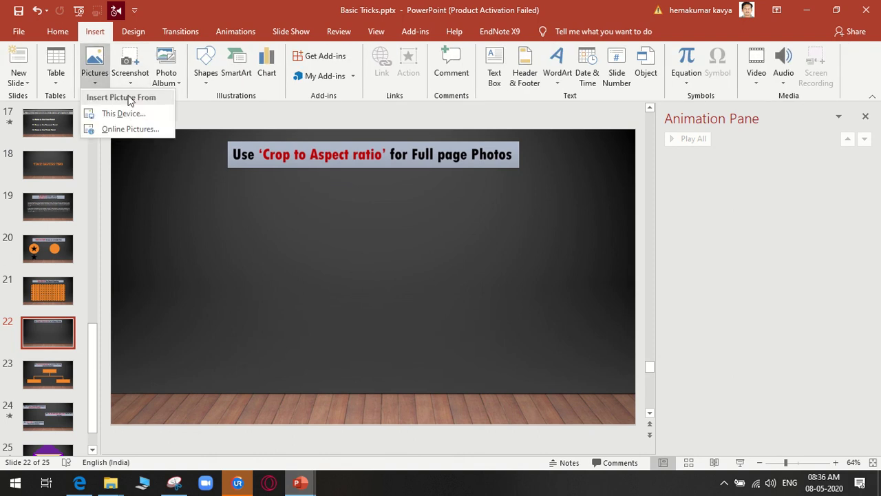
click(165, 132)
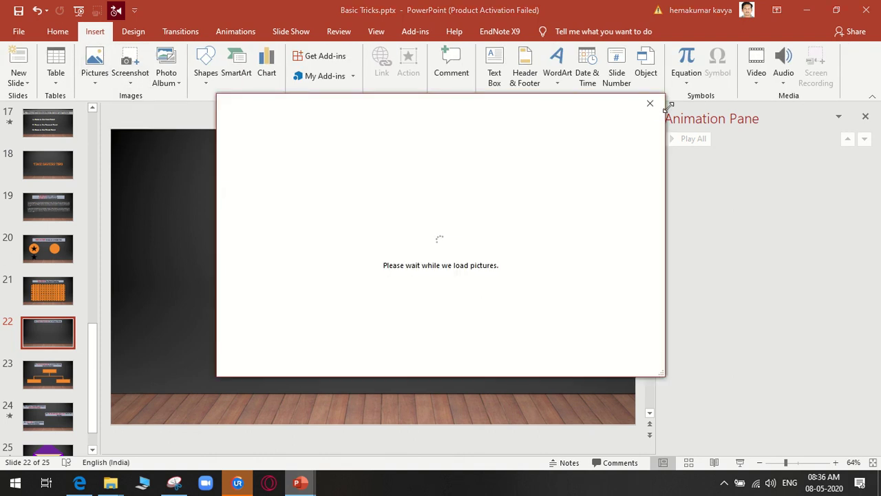
key(Escape)
click(96, 75)
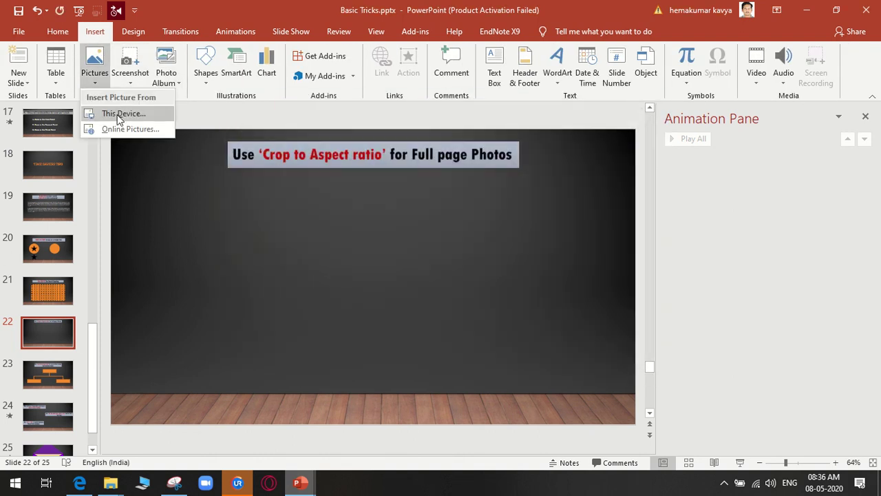
click(117, 112)
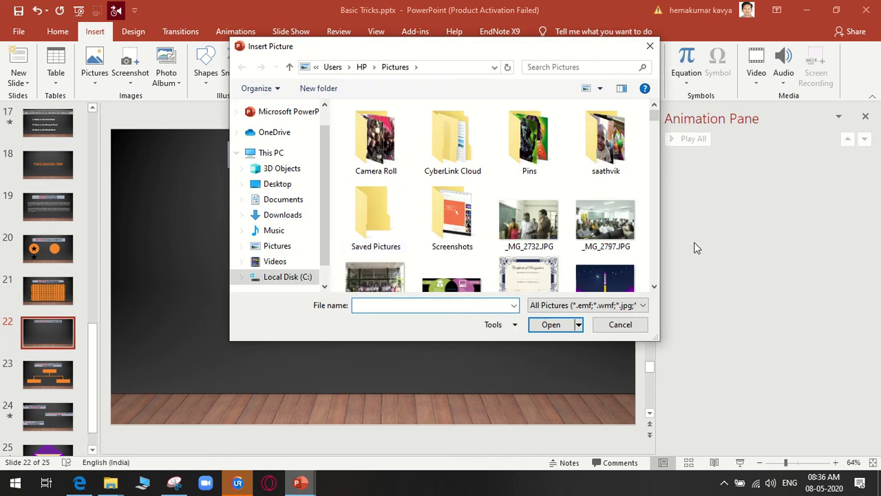
click(614, 278)
click(528, 326)
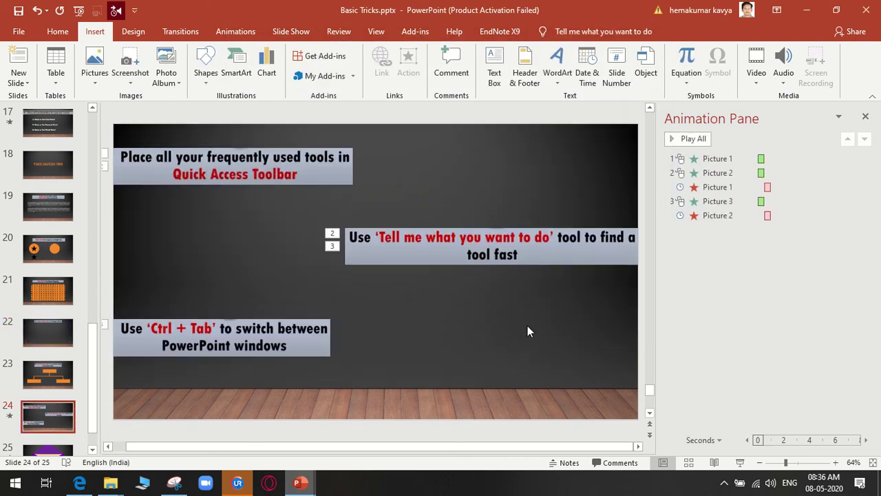
click(51, 335)
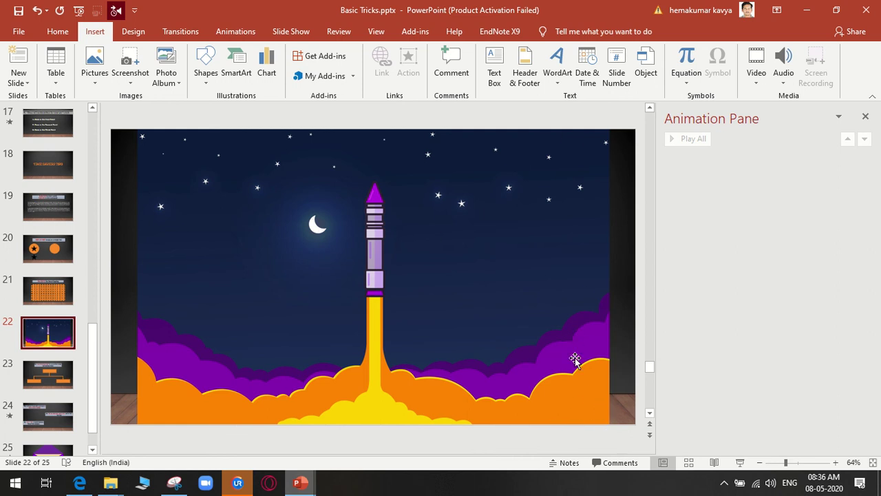
Crop the inserted rocket picture to a 16:9 aspect ratio
click(566, 331)
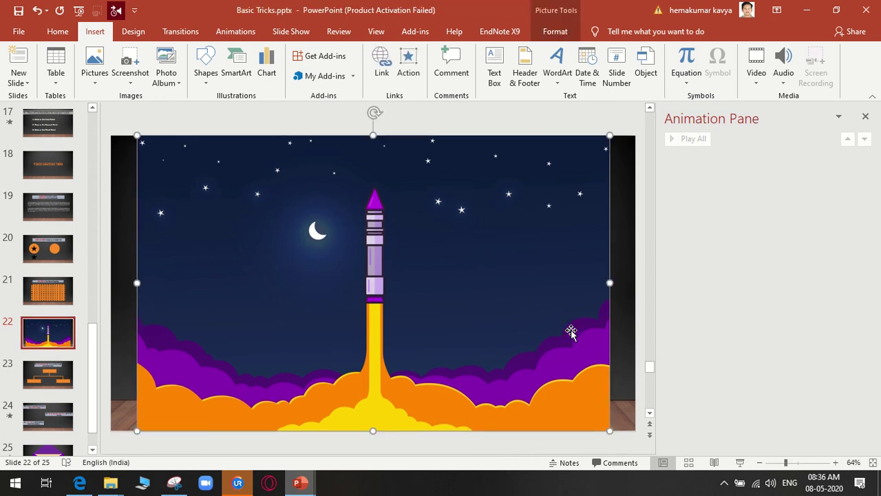
click(556, 31)
click(748, 77)
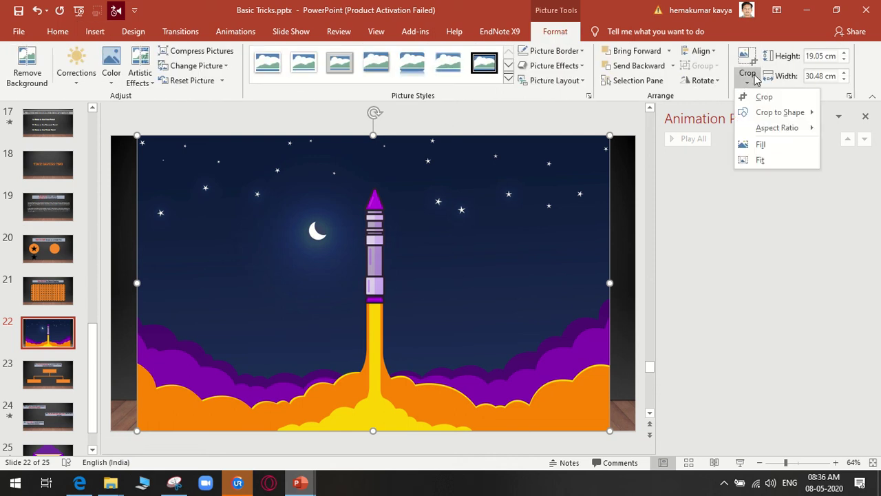
mouse_move(777, 128)
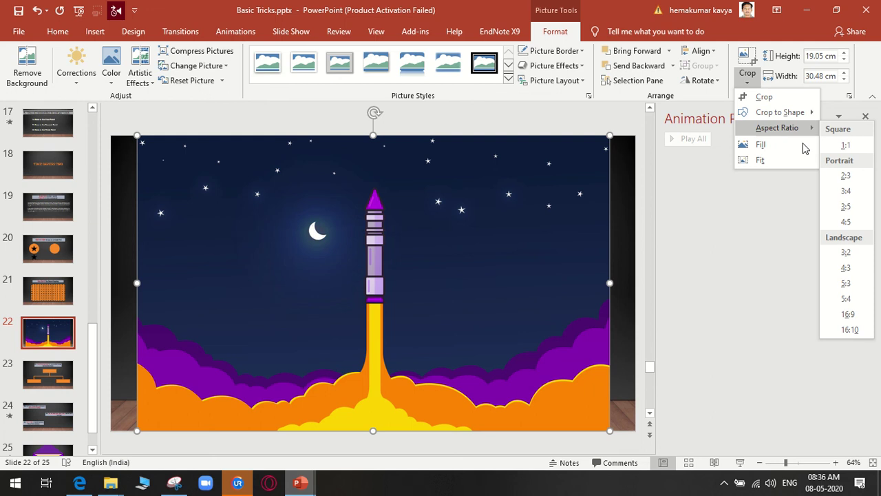
click(857, 315)
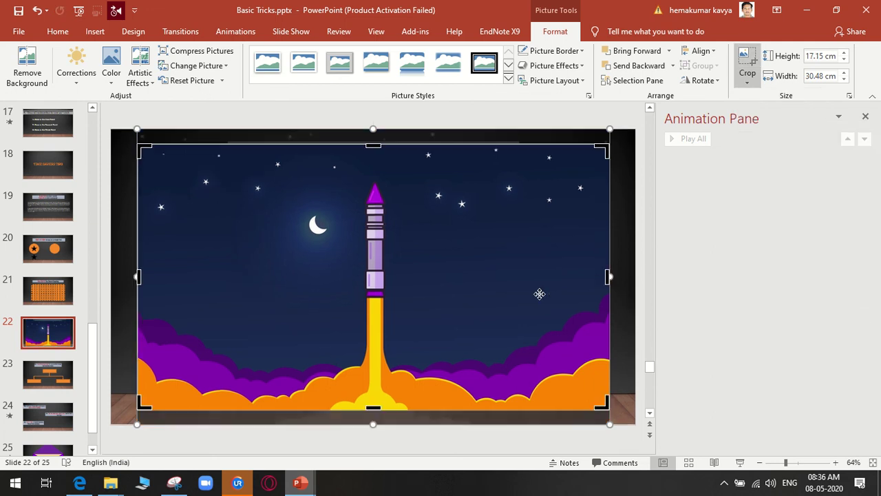
key(Escape)
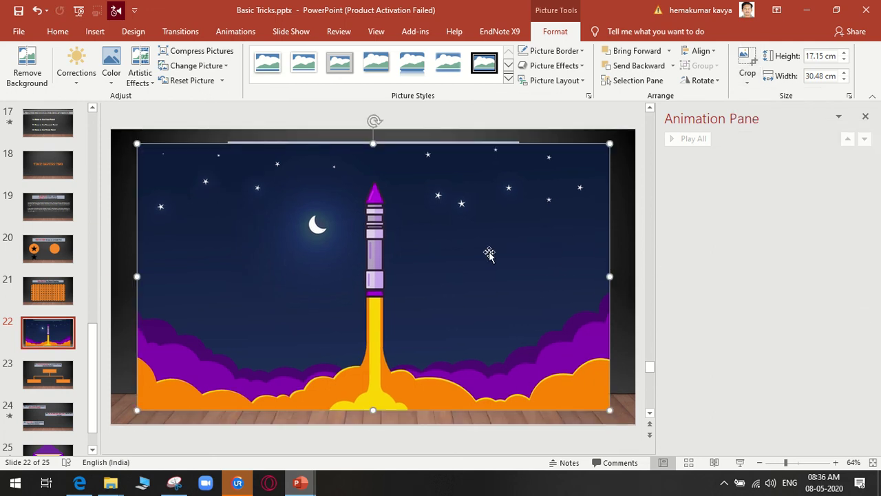
Enlarge the picture to fill the whole slide and send it behind the title
drag(489, 252, 463, 245)
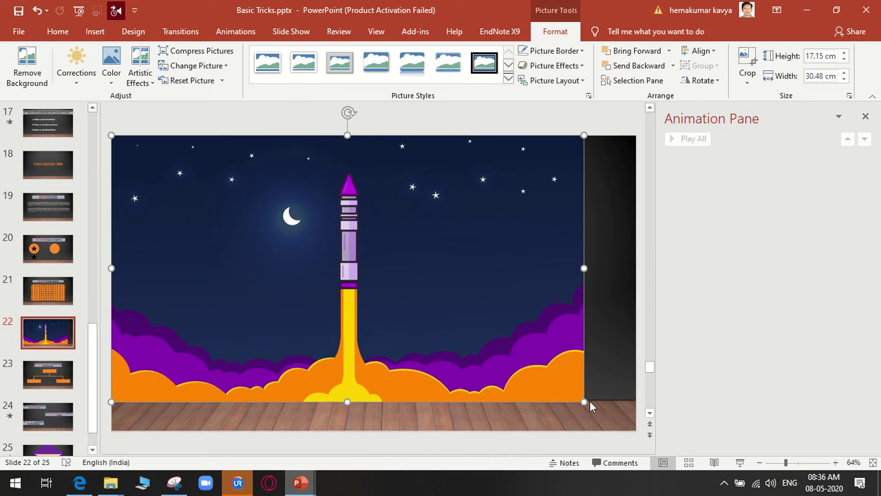
drag(590, 402, 635, 430)
right_click(547, 296)
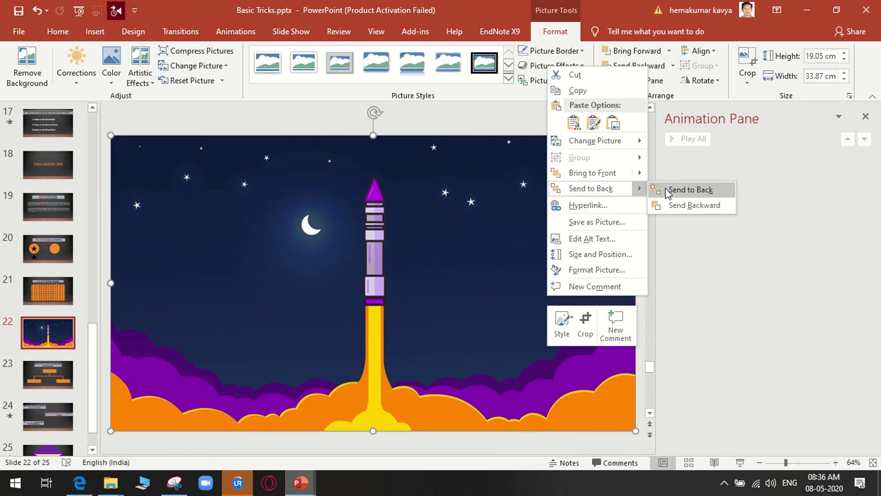
click(678, 190)
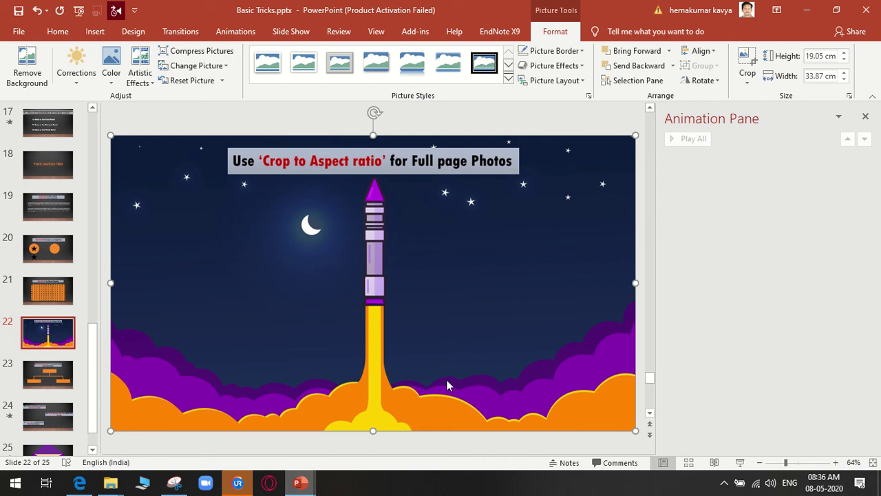
scroll(446, 382, down, 3)
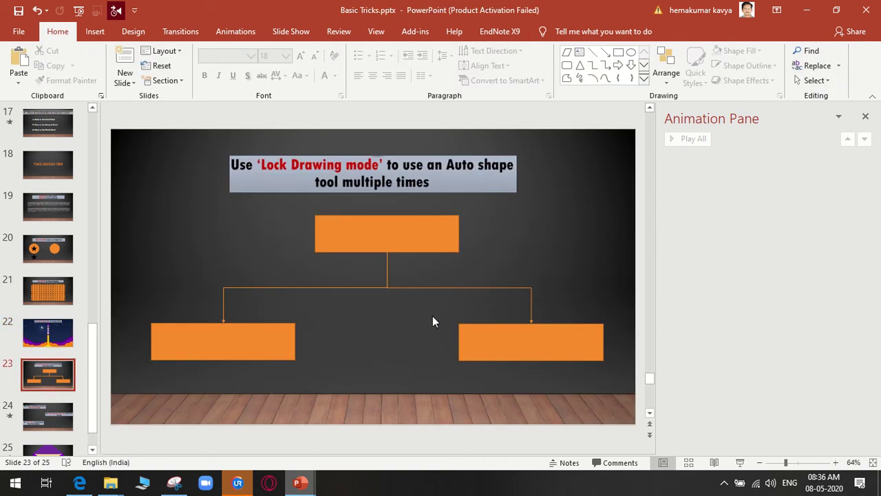
Delete both elbow connectors between the three orange rectangles on slide 23
click(392, 285)
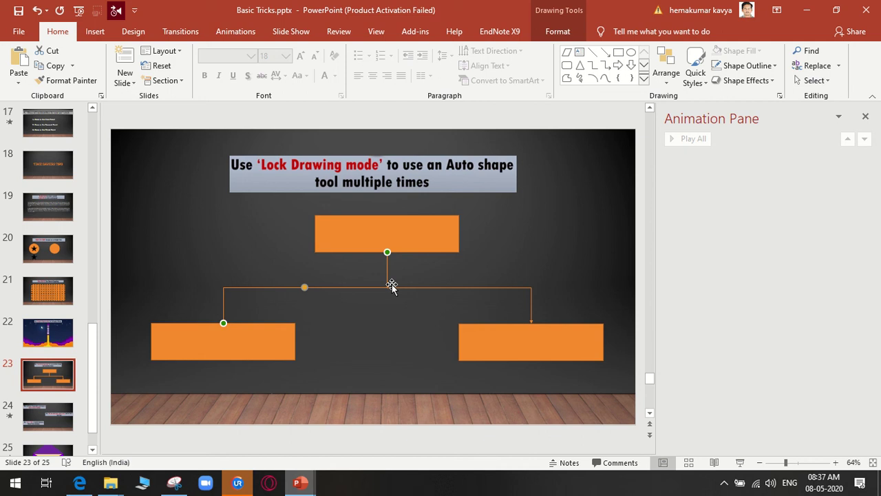
key(Delete)
click(391, 284)
key(Delete)
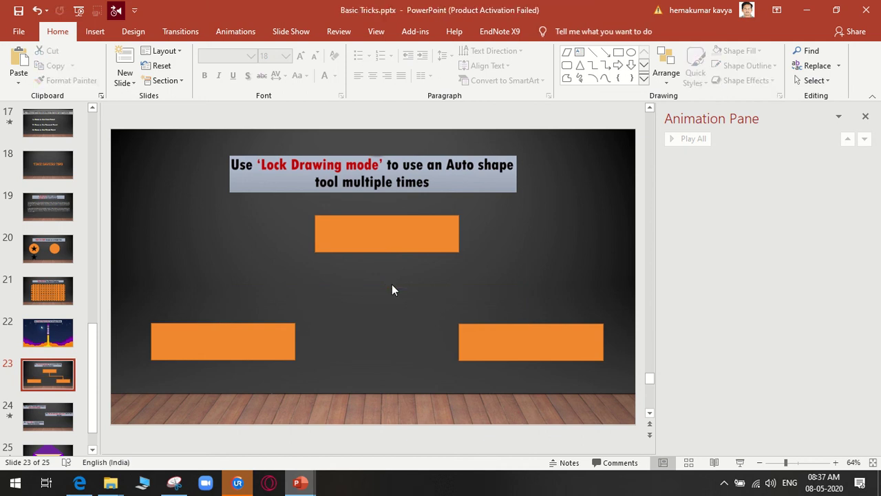
click(415, 250)
click(499, 241)
Draw a test elbow connector from the top rectangle to the left one, then delete it
click(95, 31)
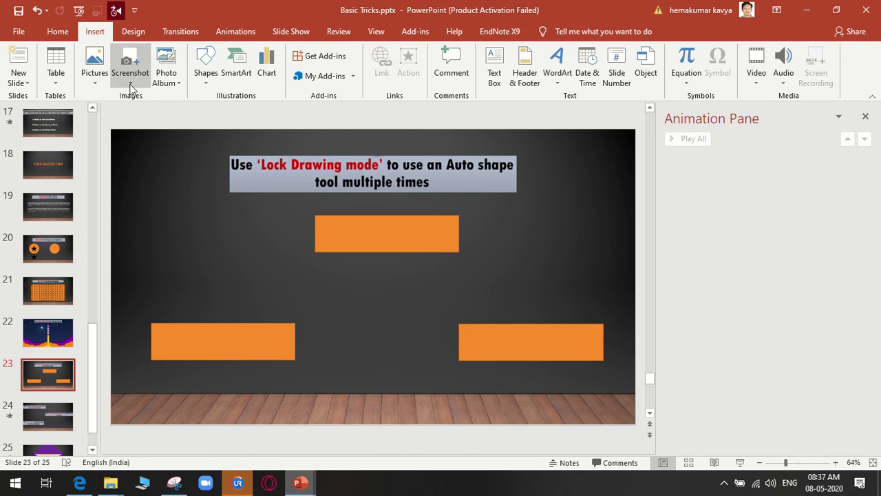
click(206, 65)
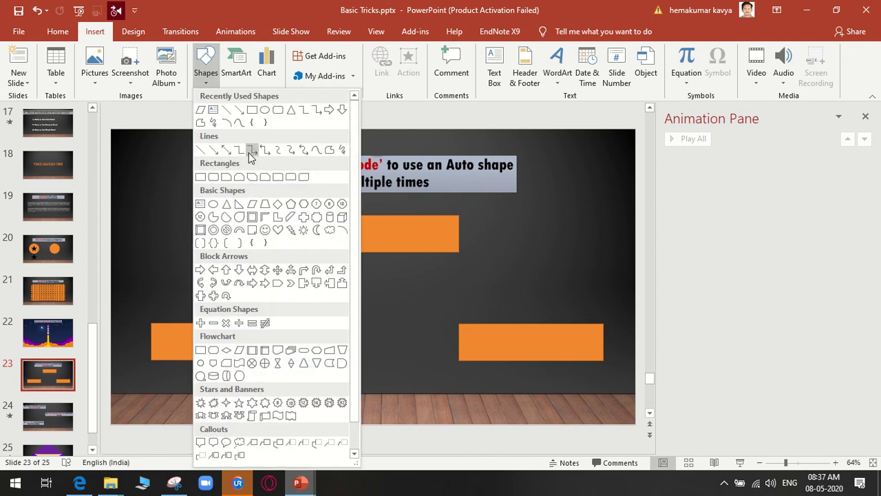
click(251, 150)
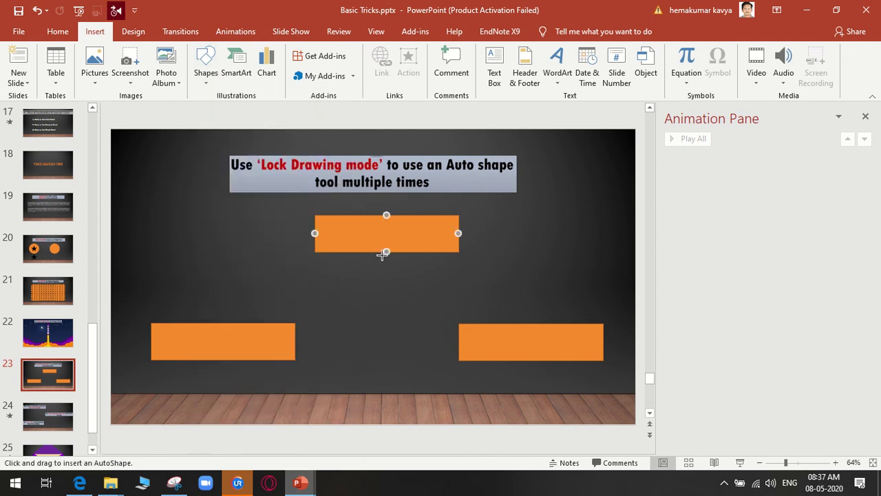
mouse_move(383, 254)
mouse_down()
mouse_move(253, 318)
mouse_move(223, 322)
mouse_up()
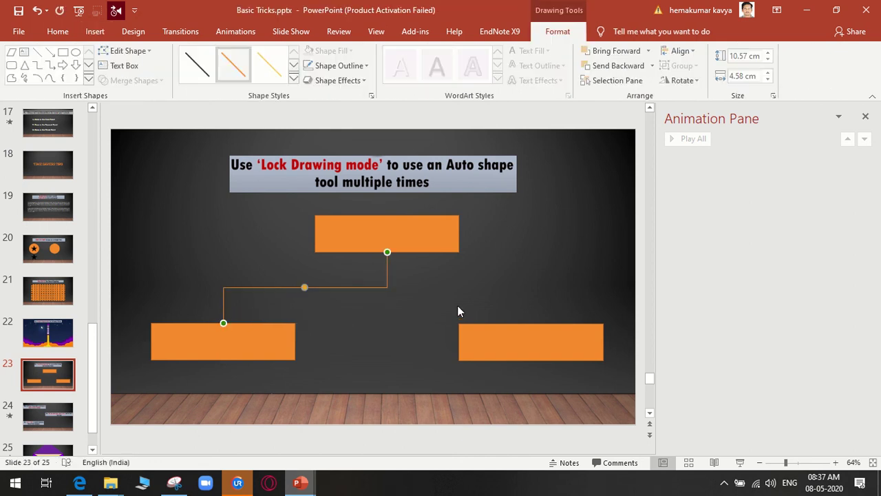
key(Delete)
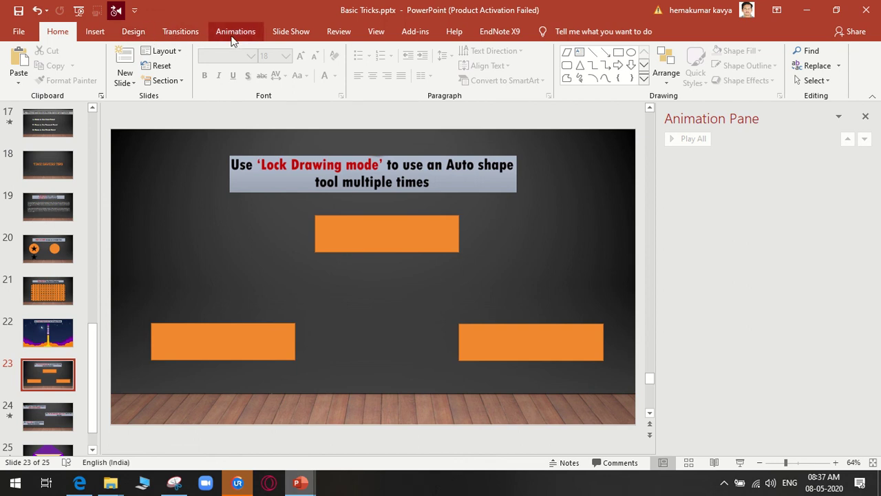
Turn on Lock Drawing Mode for the Elbow Connector in the Shapes gallery
click(95, 31)
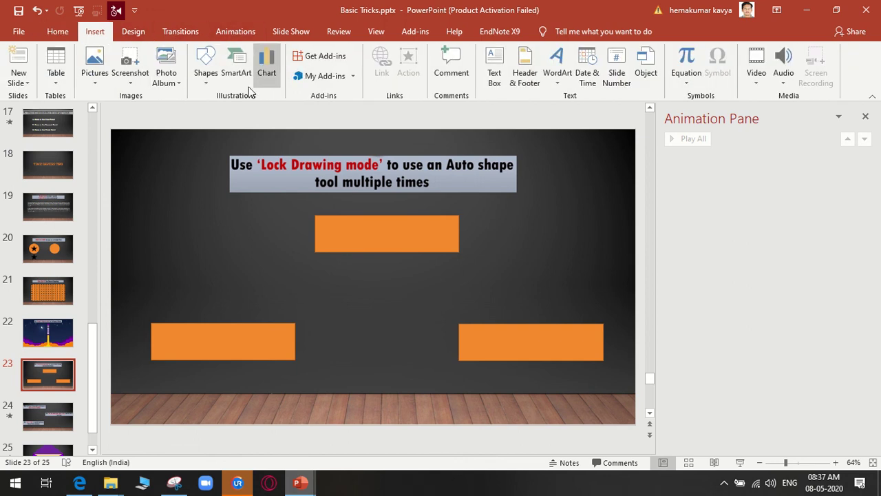
click(210, 74)
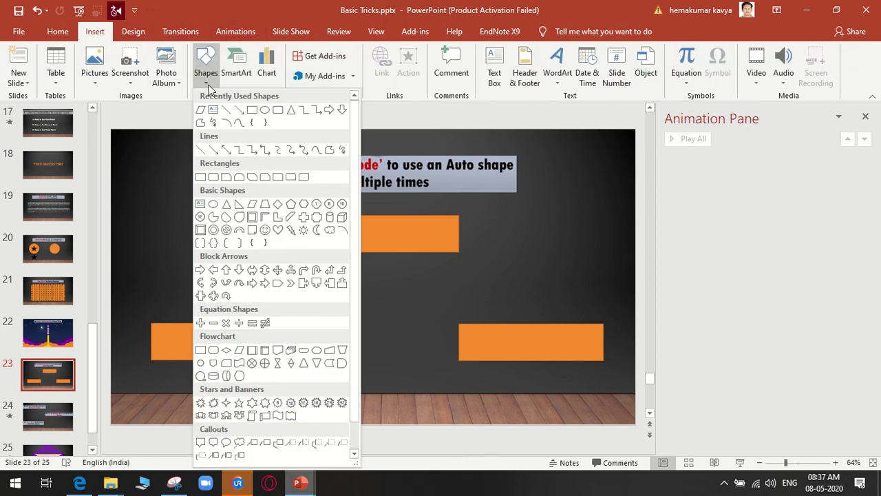
right_click(255, 154)
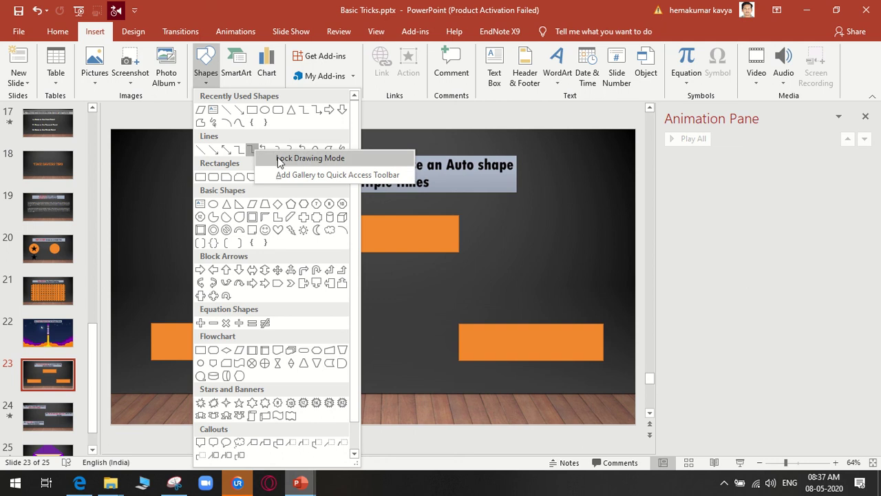
click(309, 158)
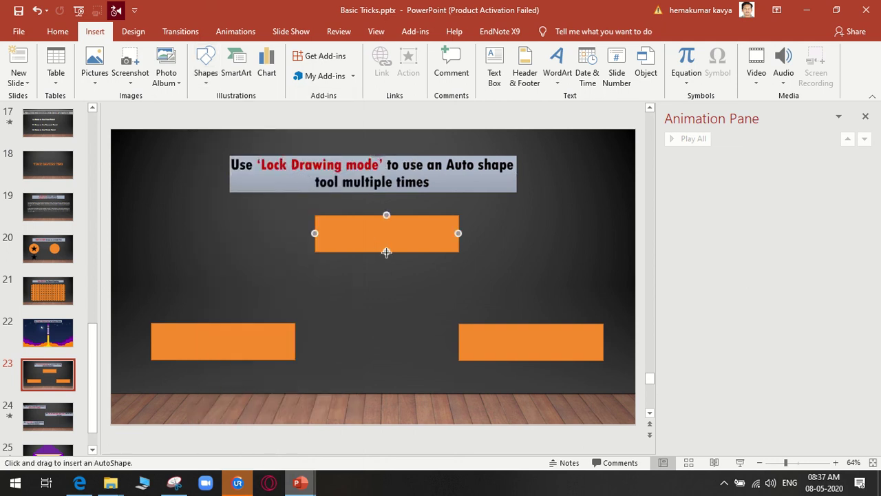
click(204, 72)
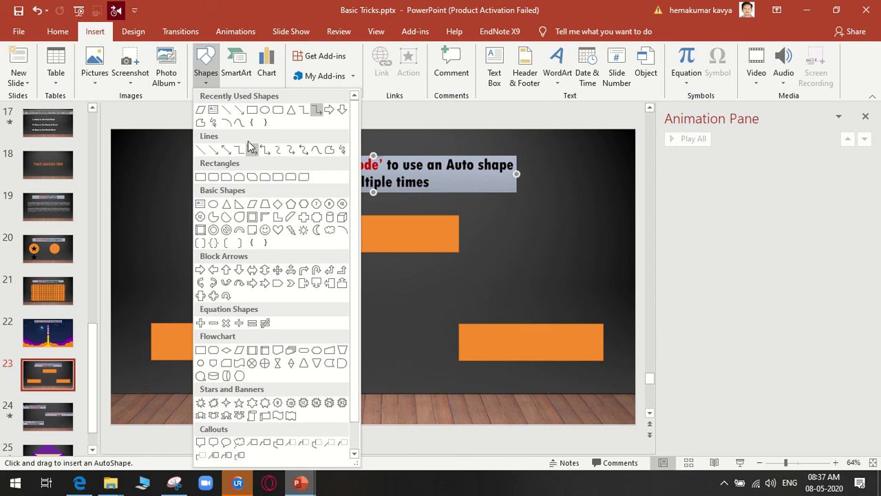
right_click(255, 151)
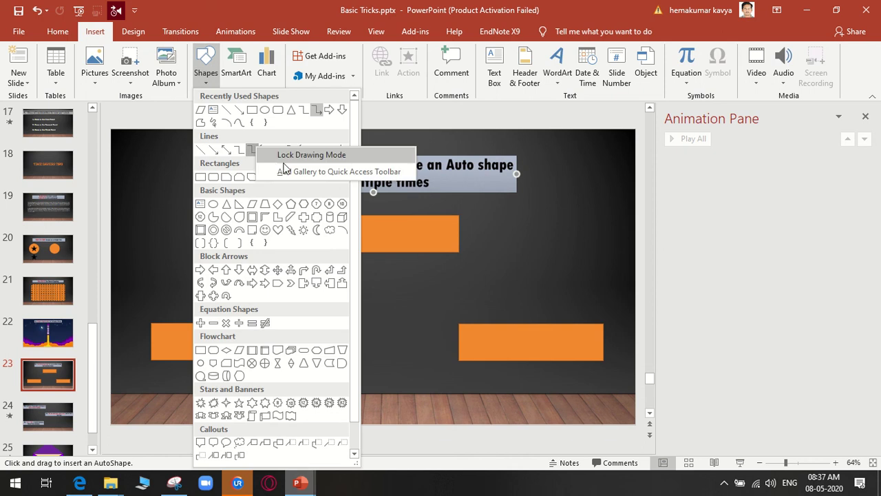
click(296, 155)
With the top rectangle selected, apply Lock Drawing Mode to the connector shape again
click(384, 240)
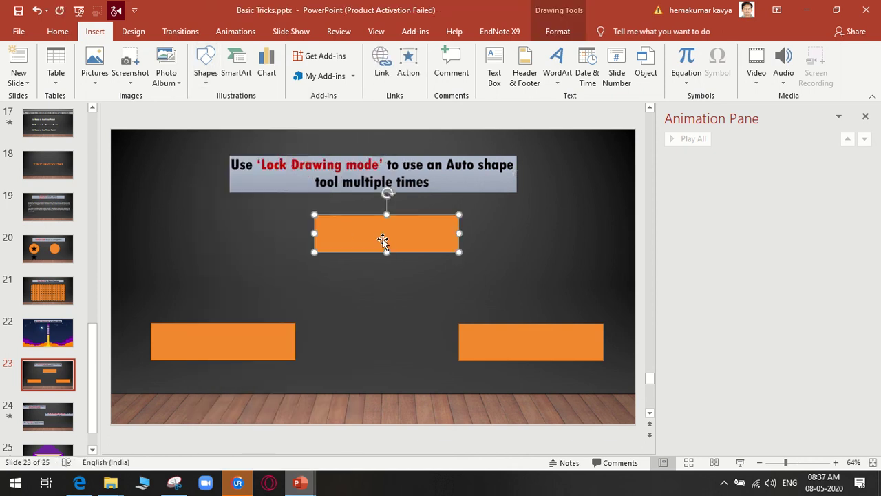
click(209, 84)
right_click(253, 155)
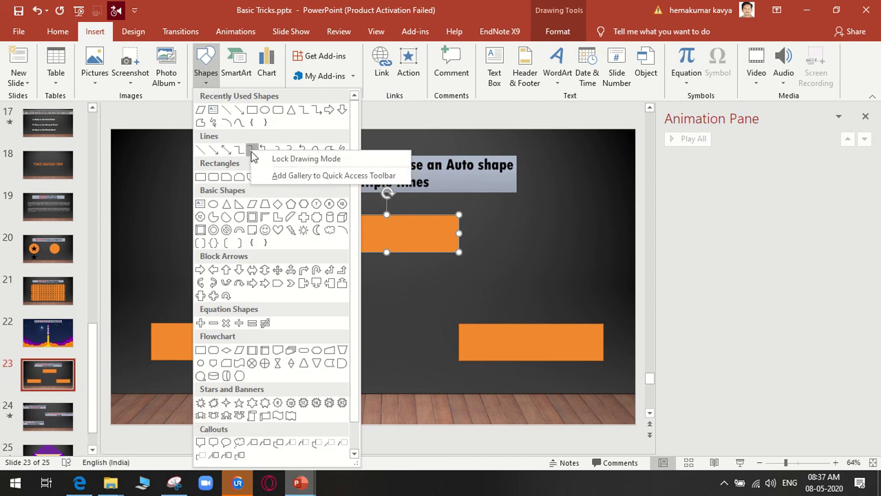
click(303, 159)
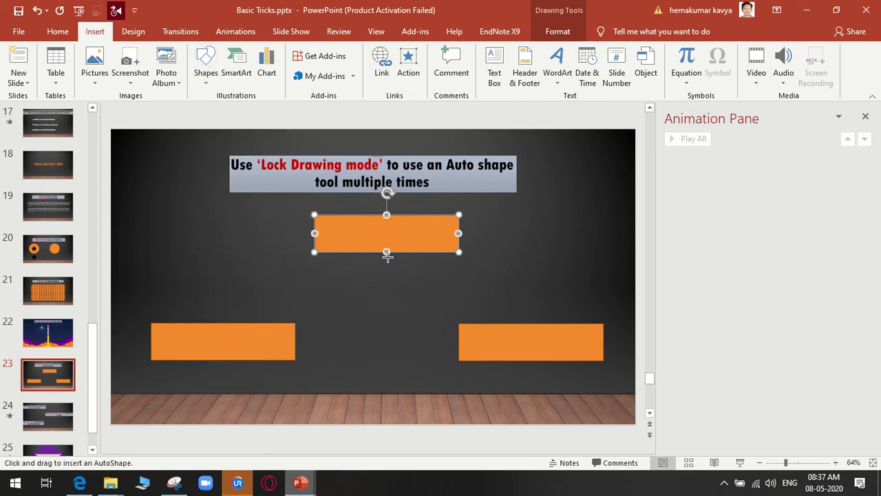
click(206, 69)
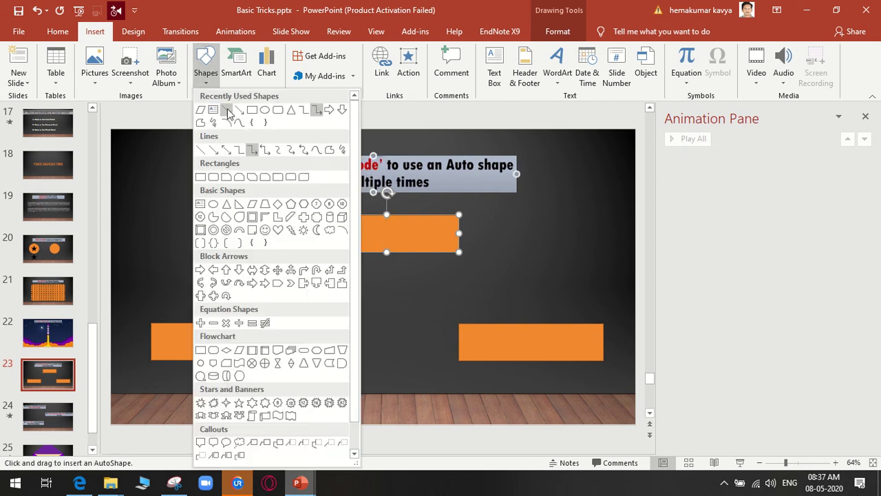
right_click(261, 155)
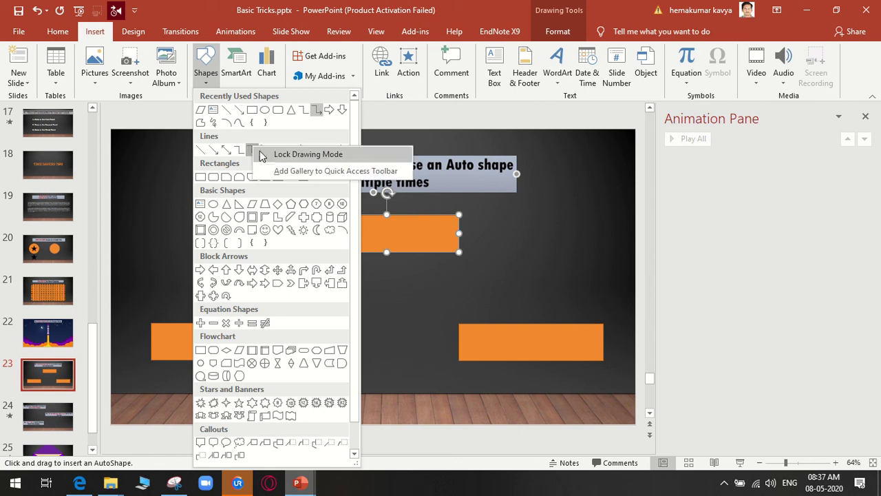
click(372, 263)
click(392, 267)
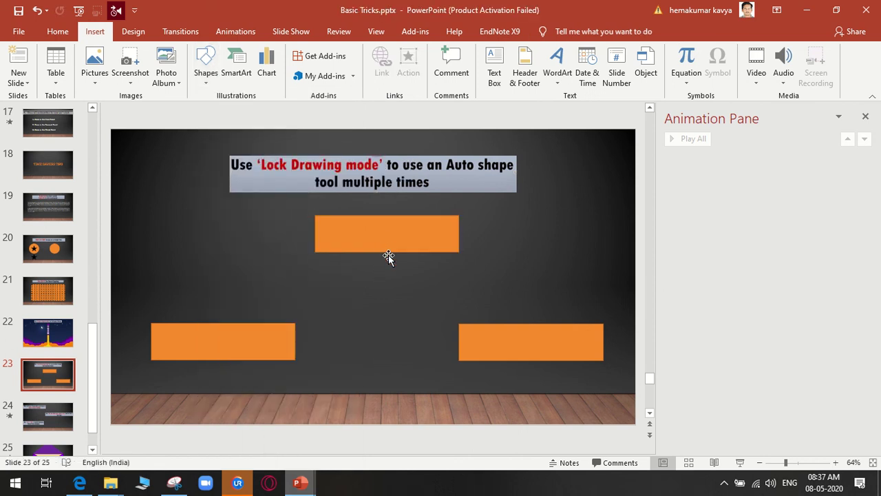
Draw an elbow connector down from the top rectangle as a test, then delete it
click(206, 69)
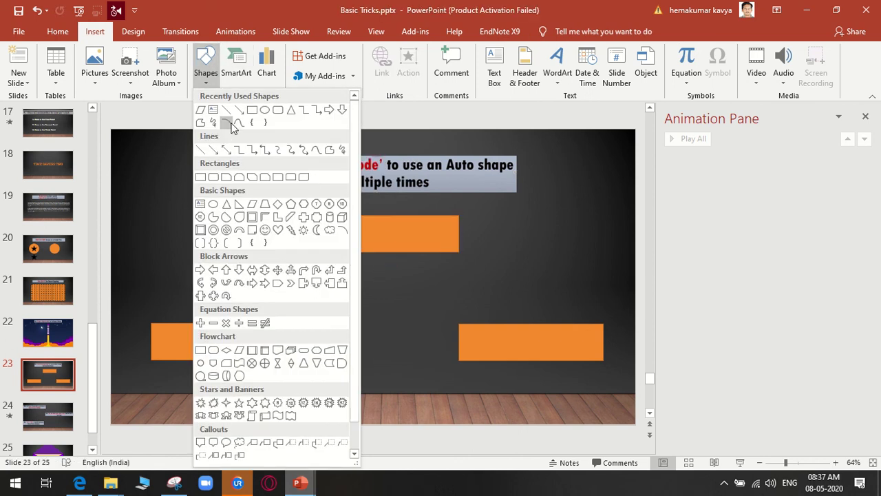
click(253, 152)
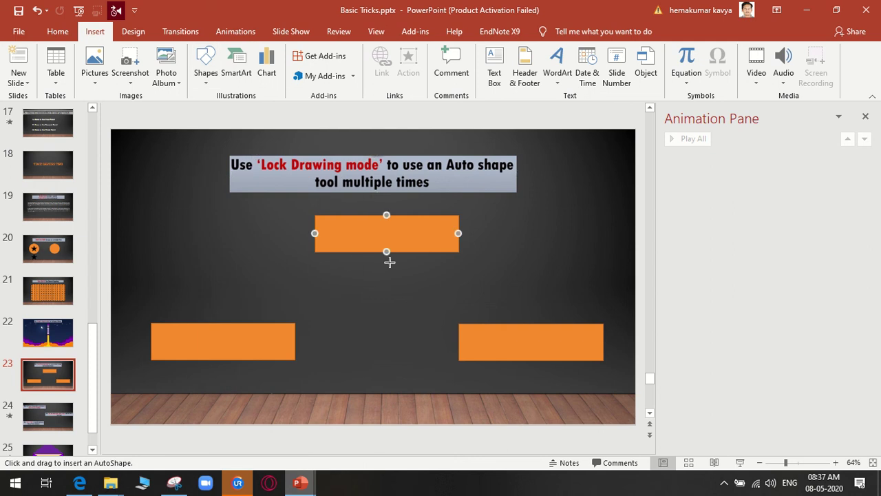
mouse_move(381, 256)
mouse_down()
mouse_move(245, 299)
mouse_move(213, 321)
mouse_move(206, 312)
mouse_up()
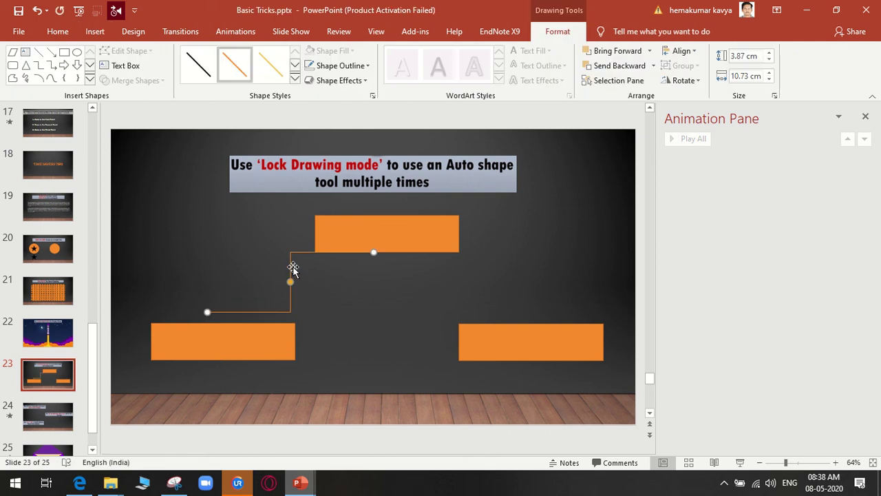
key(Delete)
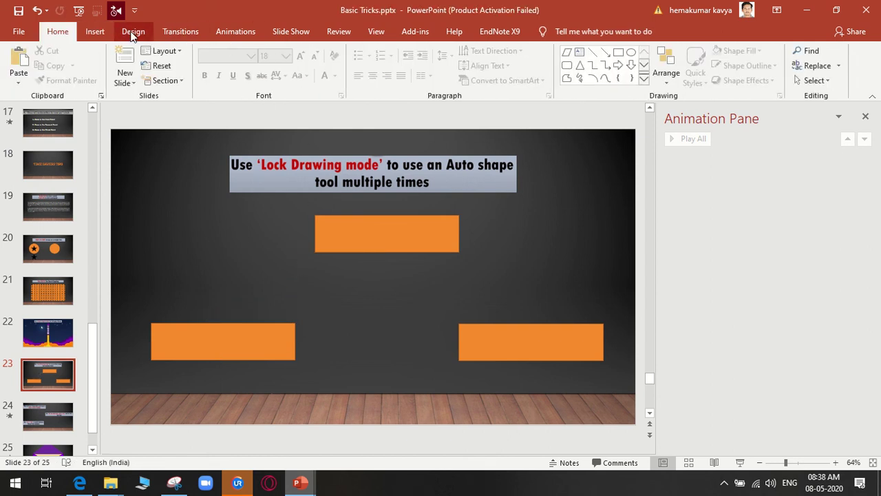
Dismiss the Shapes gallery, select the top rectangle, and switch to the Presentation1 window
click(95, 31)
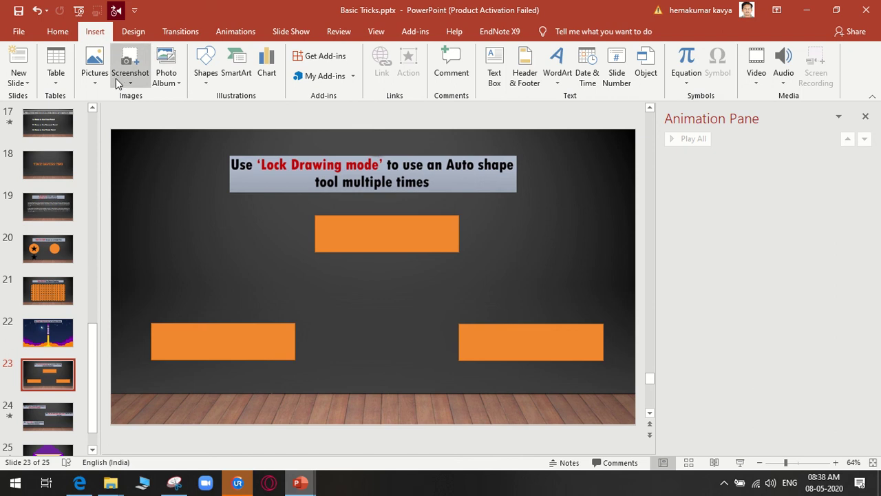
click(206, 69)
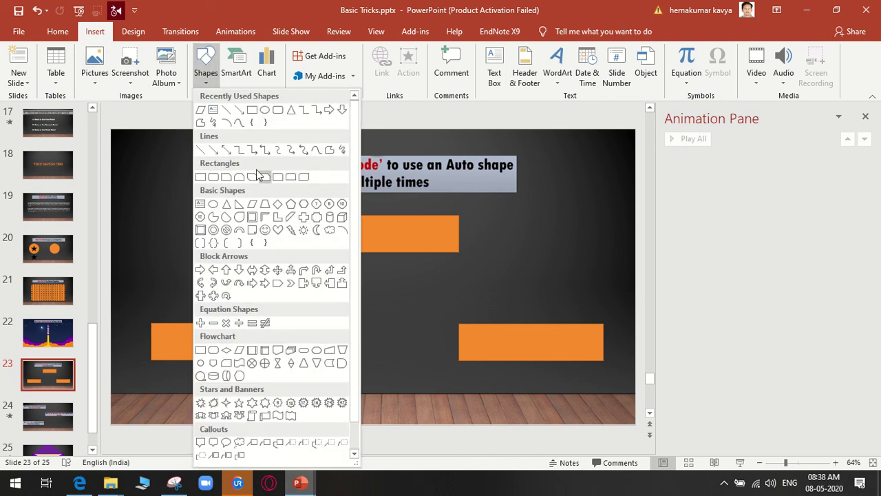
click(402, 249)
click(399, 244)
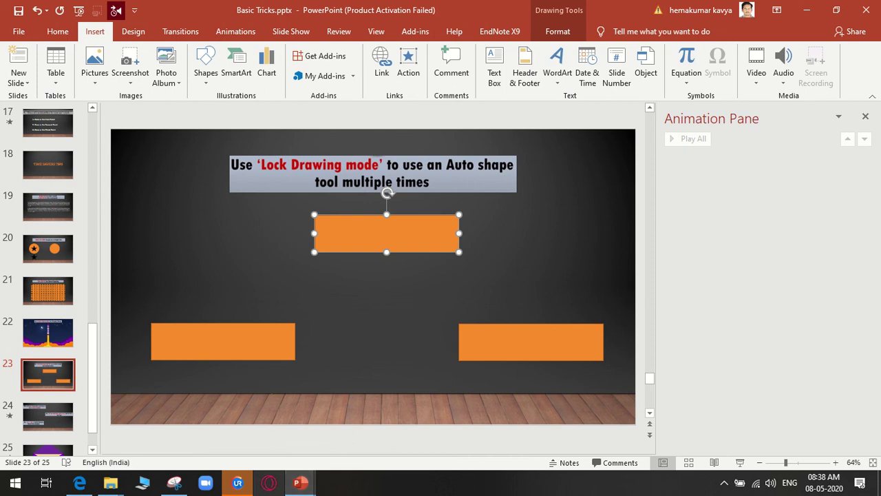
click(327, 444)
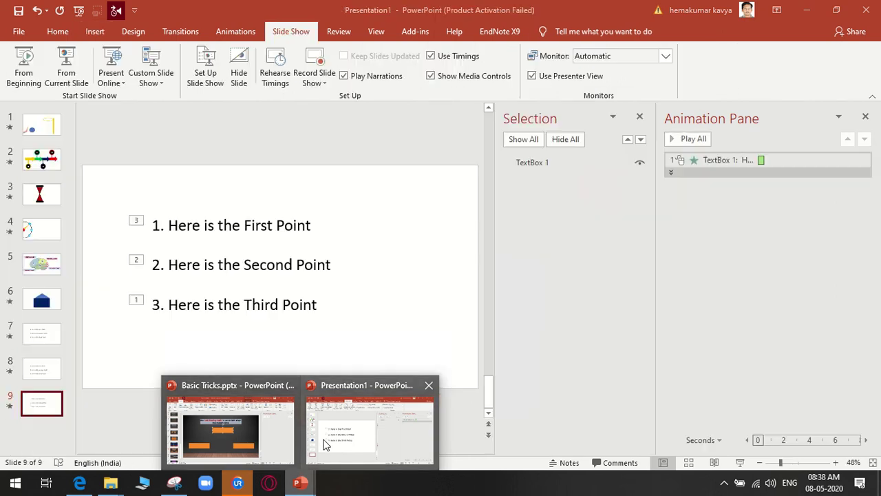
Add a new slide 10 after slide 9 in Presentation1 and draw a blue rectangle on it
right_click(36, 431)
click(79, 408)
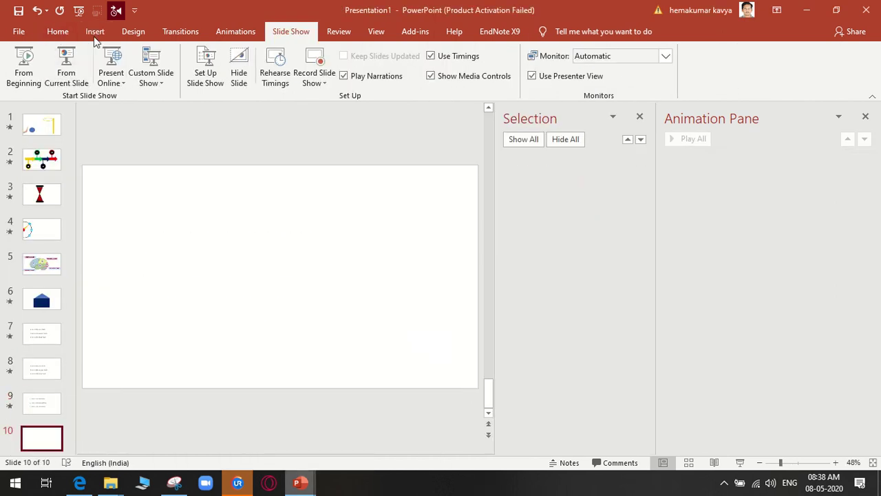
click(95, 30)
click(205, 66)
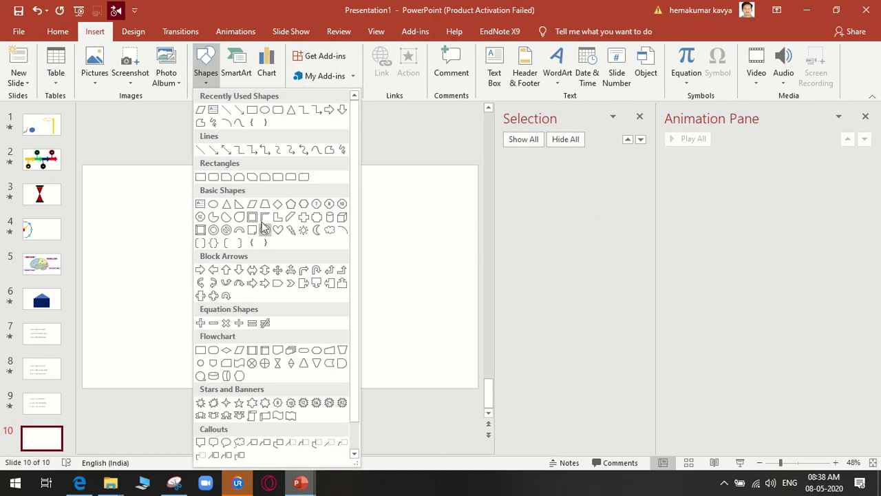
click(200, 178)
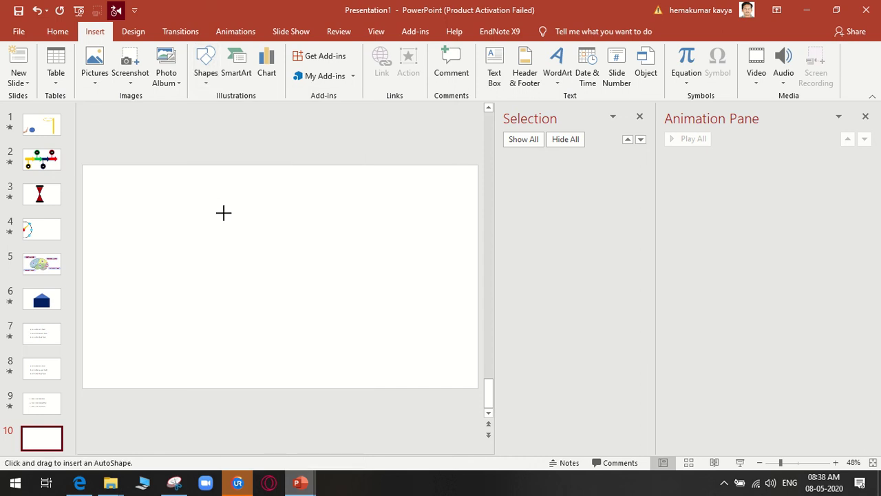
mouse_move(223, 212)
mouse_down()
mouse_move(330, 251)
mouse_move(194, 286)
mouse_move(432, 288)
mouse_up()
Lower the two side rectangles, align the lower-right one, and move the top and right rectangles up-right
shift+click(186, 295)
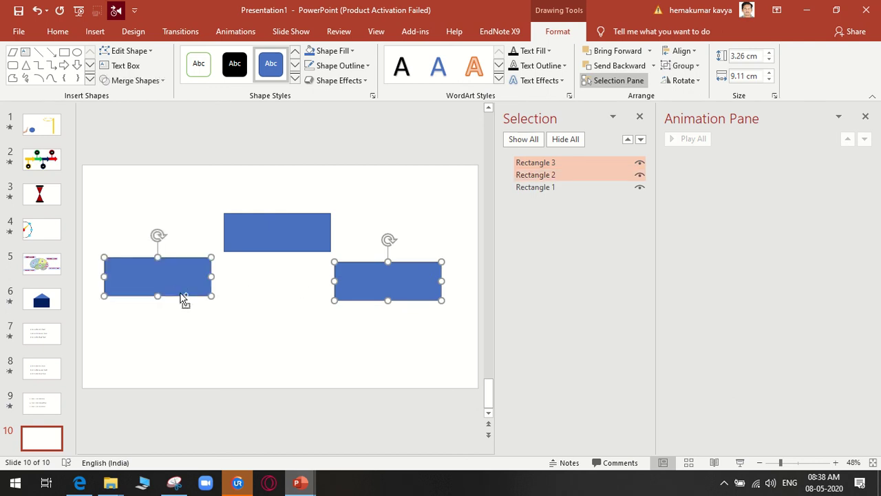
mouse_move(183, 299)
mouse_down()
mouse_move(183, 351)
mouse_move(169, 330)
mouse_up()
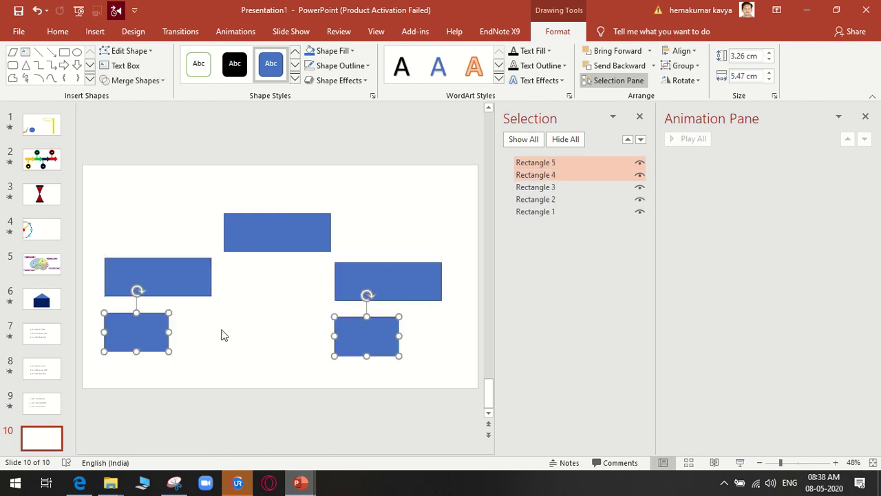
click(220, 335)
drag(387, 345, 430, 342)
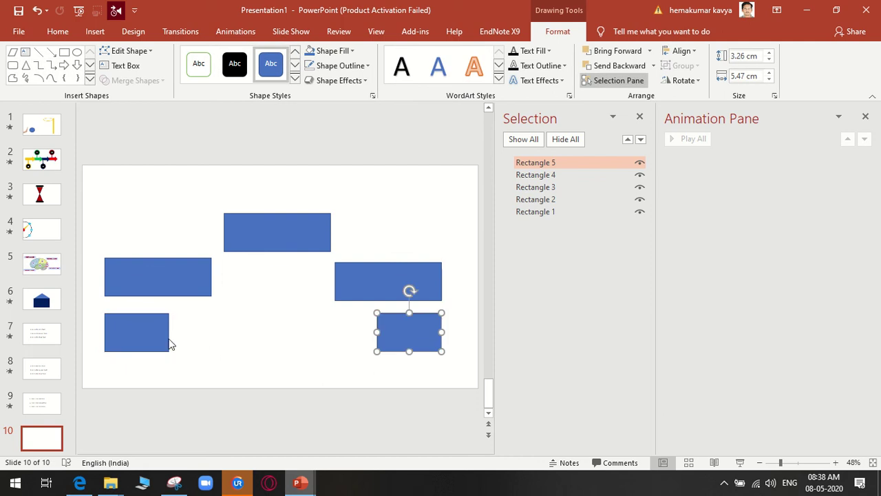
drag(109, 196, 458, 369)
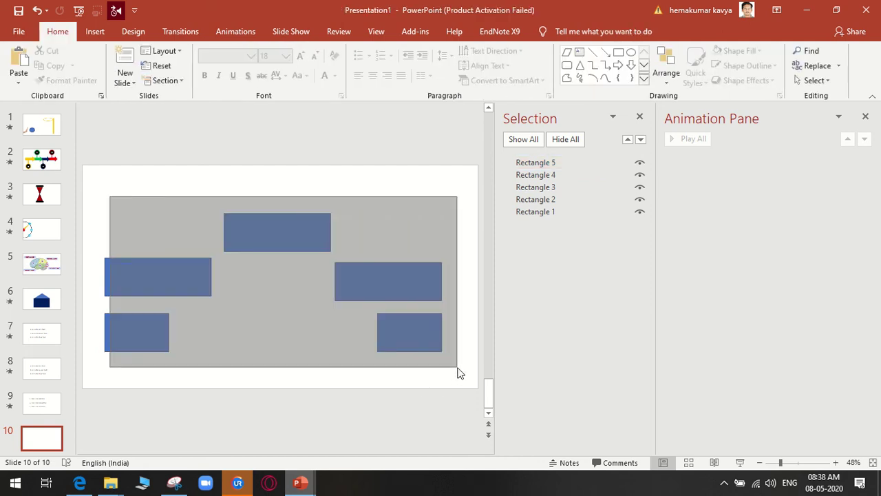
drag(418, 328, 433, 291)
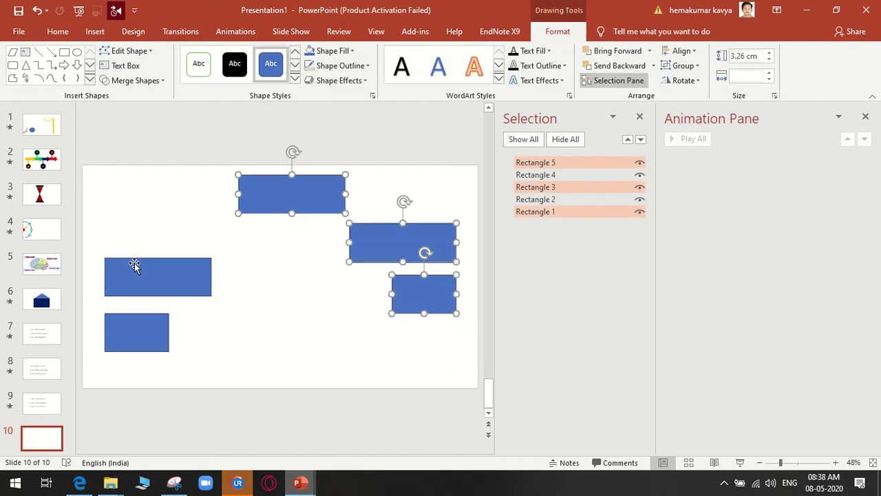
Raise the left-hand rectangles slightly higher on slide 10
drag(90, 243, 226, 382)
mouse_move(157, 344)
mouse_down()
mouse_move(158, 309)
mouse_move(132, 362)
mouse_up()
click(206, 335)
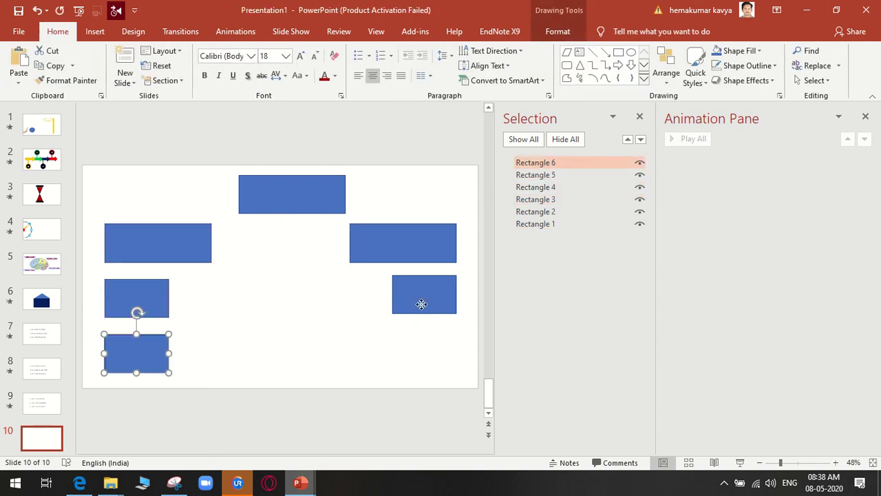
Copy each lower rectangle directly beneath itself, delete stray copies, and nudge the top rectangle left
drag(419, 305, 428, 363)
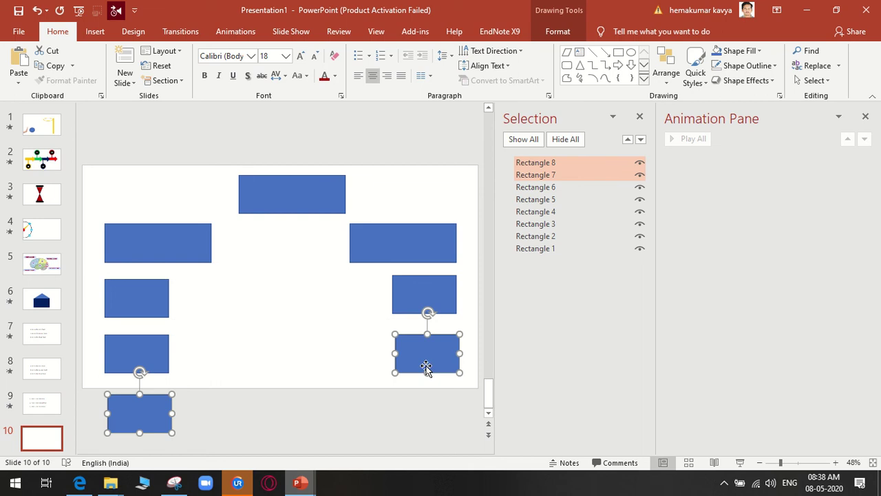
key(Delete)
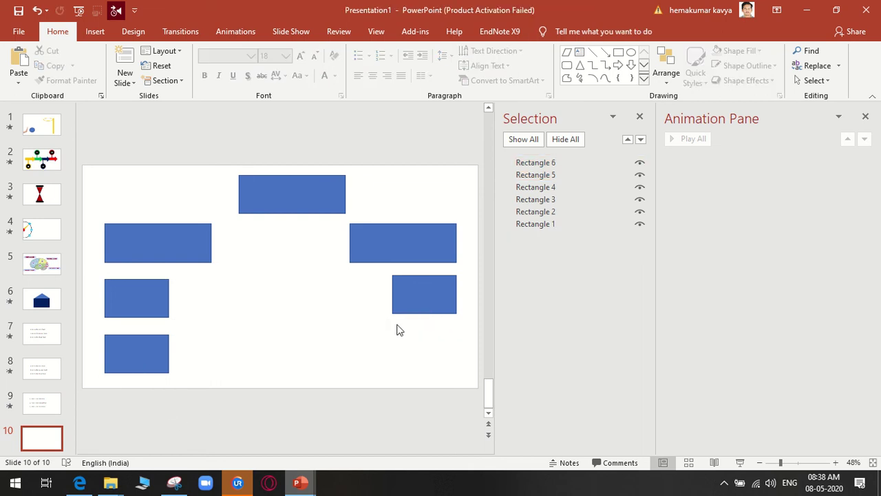
click(413, 303)
drag(413, 301, 418, 362)
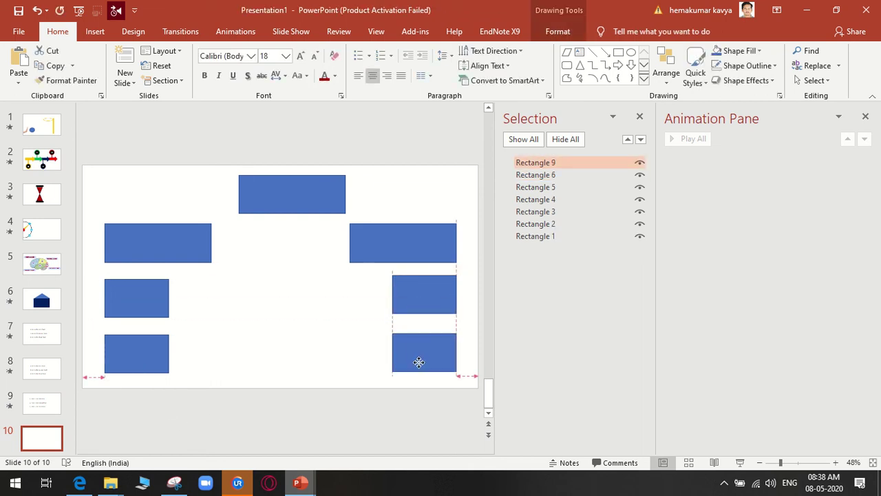
click(279, 294)
drag(295, 198, 288, 199)
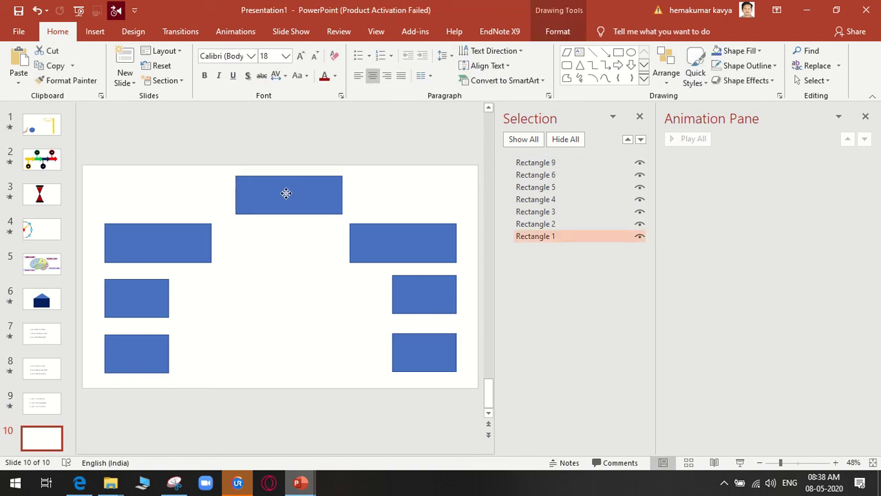
click(110, 33)
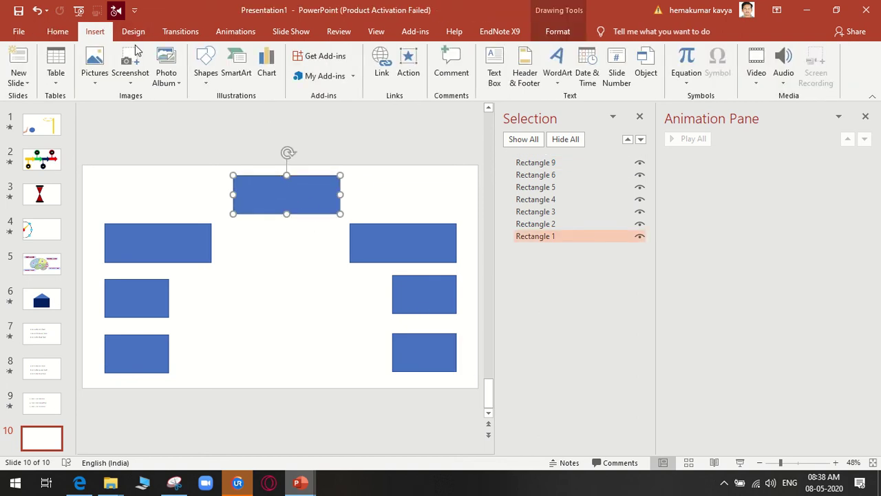
click(213, 77)
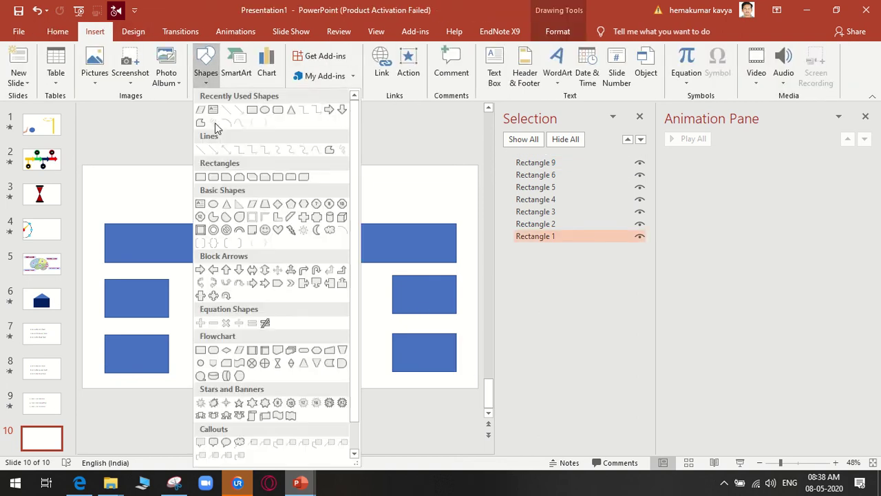
click(250, 148)
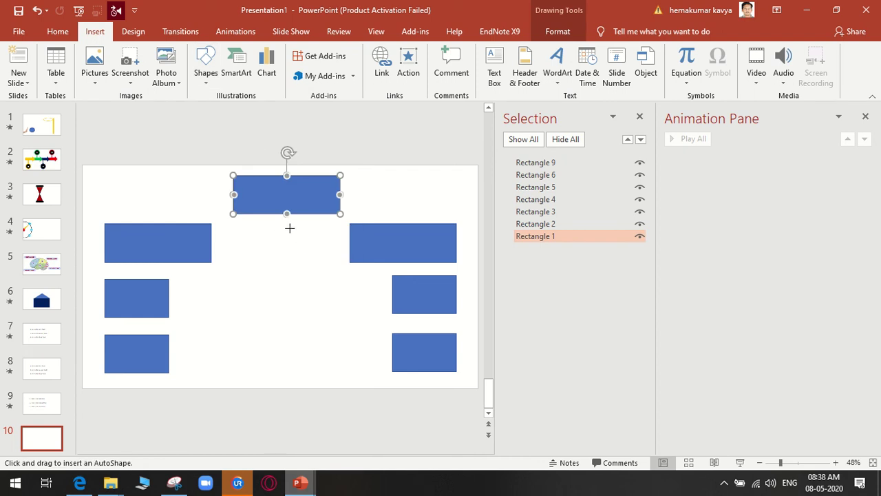
drag(284, 216, 152, 217)
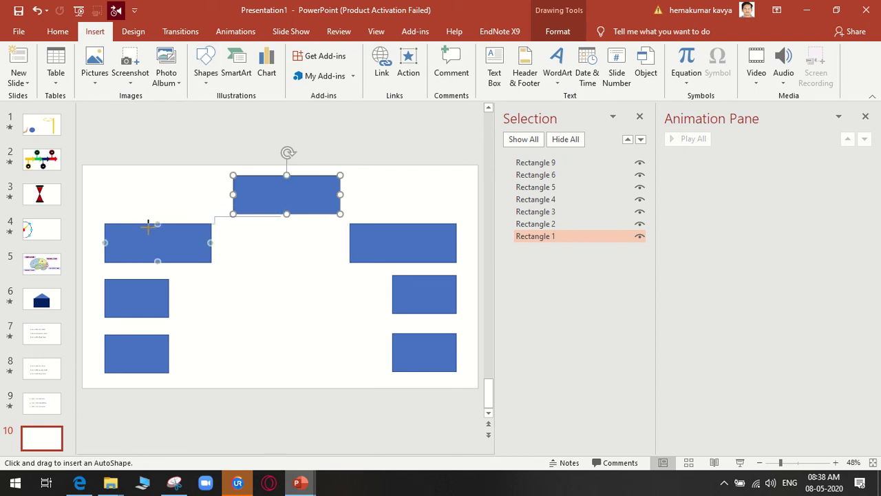
drag(153, 218, 158, 223)
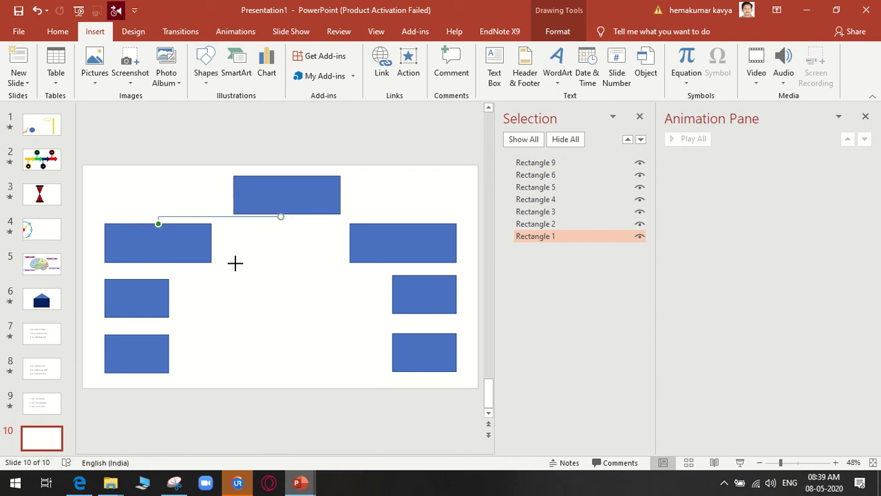
drag(279, 217, 286, 214)
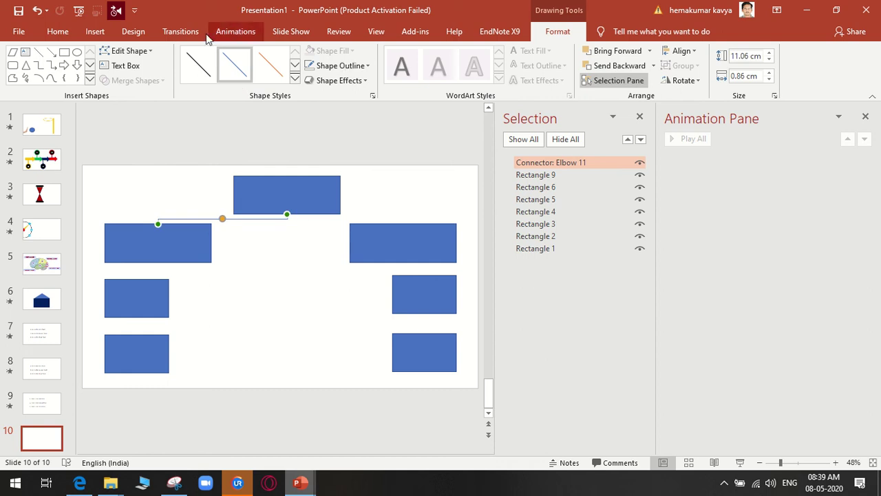
click(95, 32)
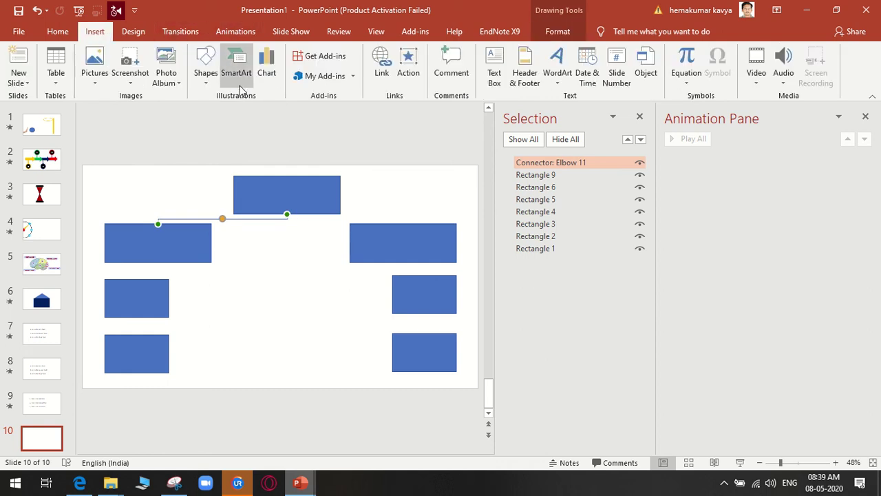
click(205, 74)
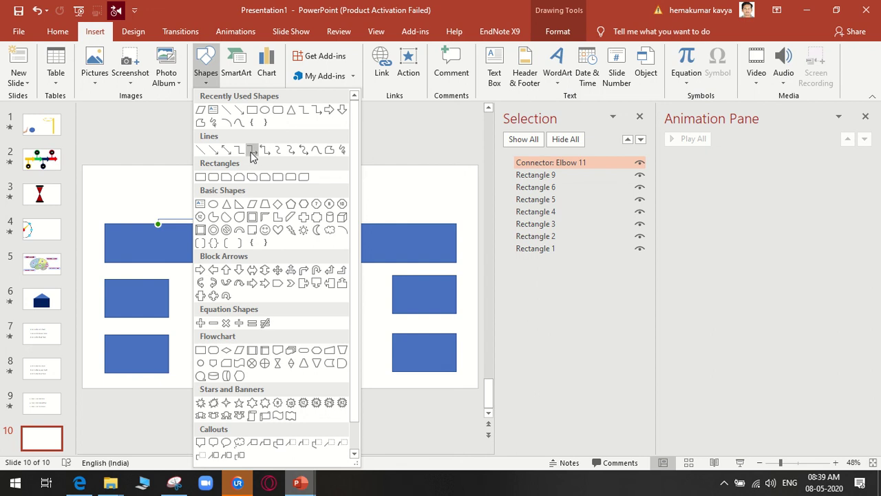
click(252, 151)
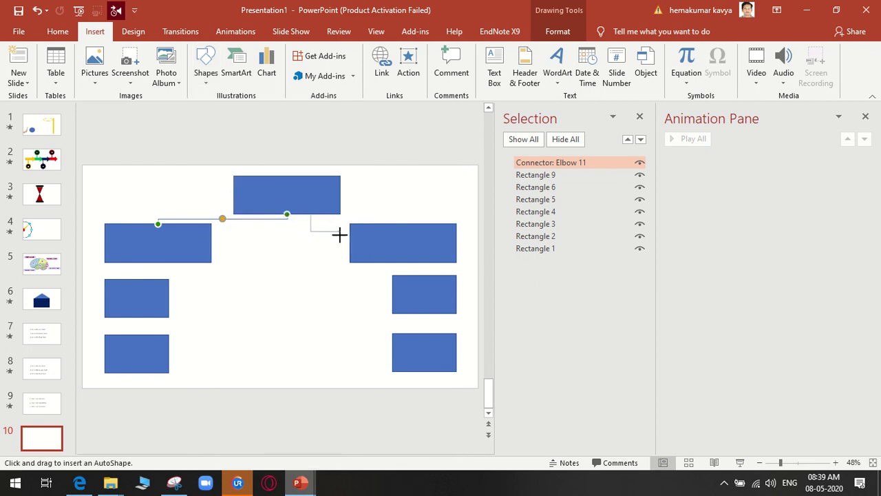
mouse_move(283, 215)
mouse_down()
mouse_move(426, 226)
mouse_move(404, 229)
mouse_up()
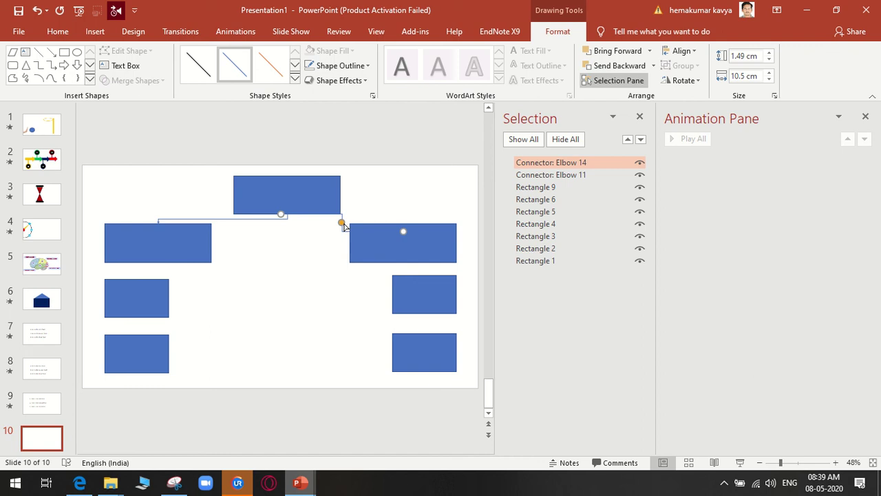
drag(343, 224, 406, 220)
key(Delete)
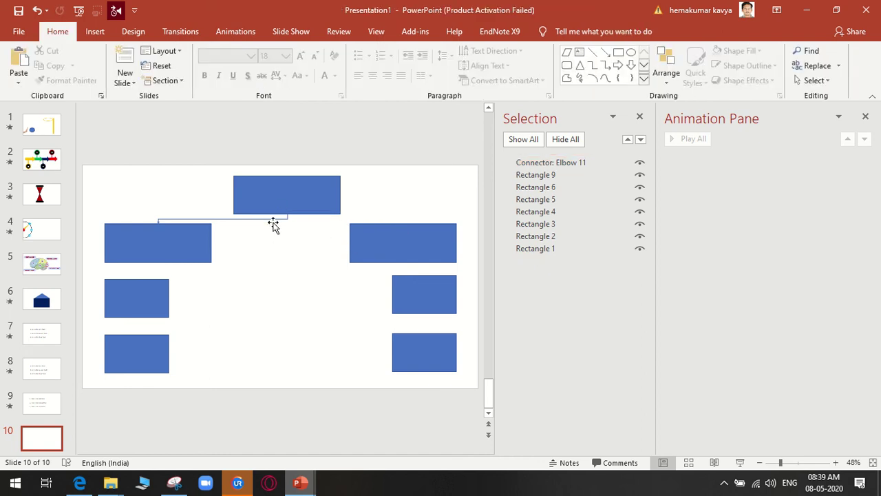
click(279, 219)
key(Delete)
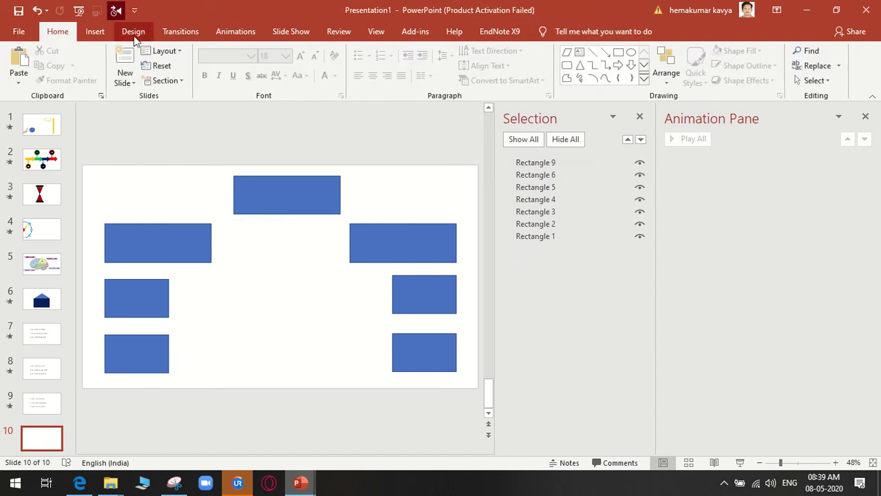
Lock Elbow Connector drawing mode and connect the top rectangle to the left and right rectangles
click(104, 32)
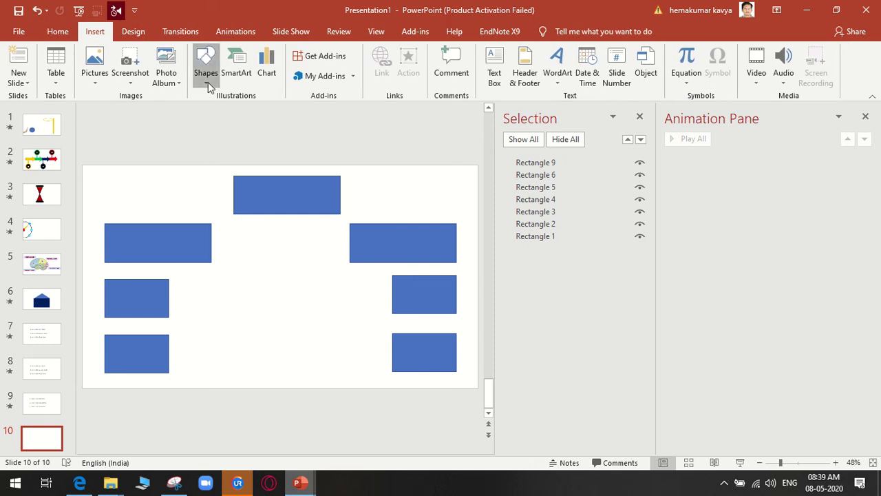
click(208, 82)
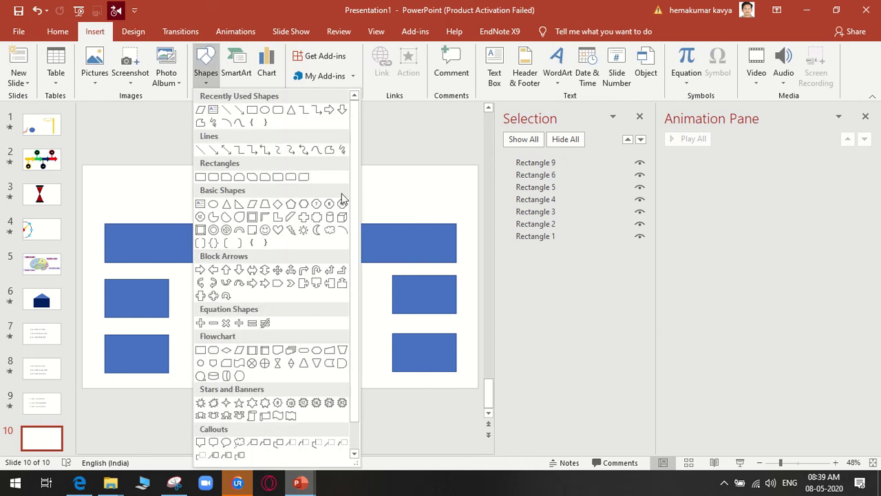
right_click(253, 152)
click(290, 161)
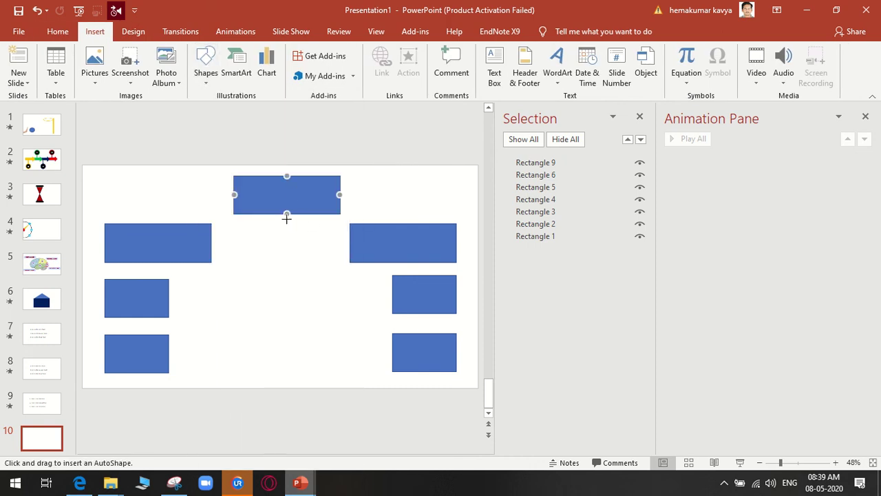
drag(286, 215, 158, 221)
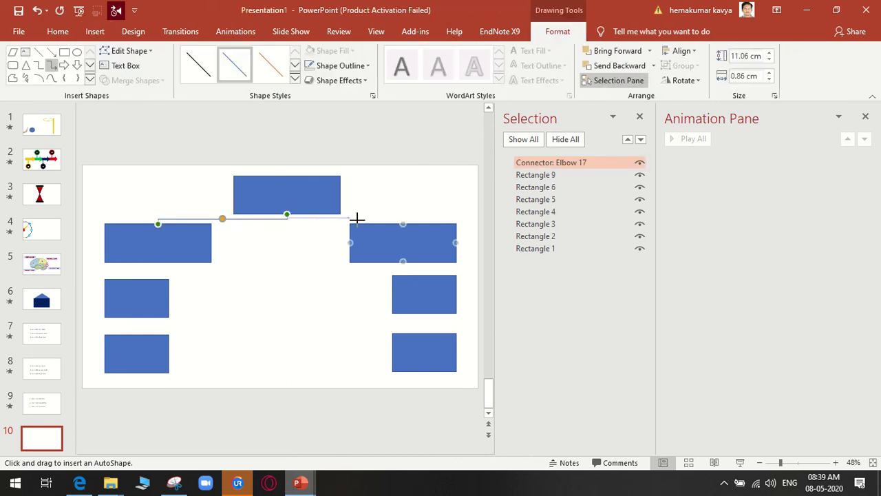
drag(392, 217, 403, 222)
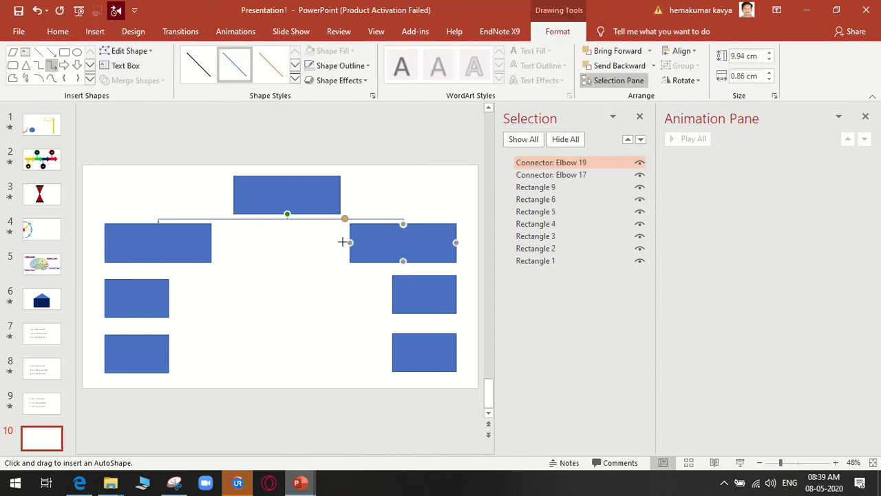
Connect the upper-left rectangle down toward its children, undoing extra connectors and adjusting attachment points
drag(211, 242, 168, 298)
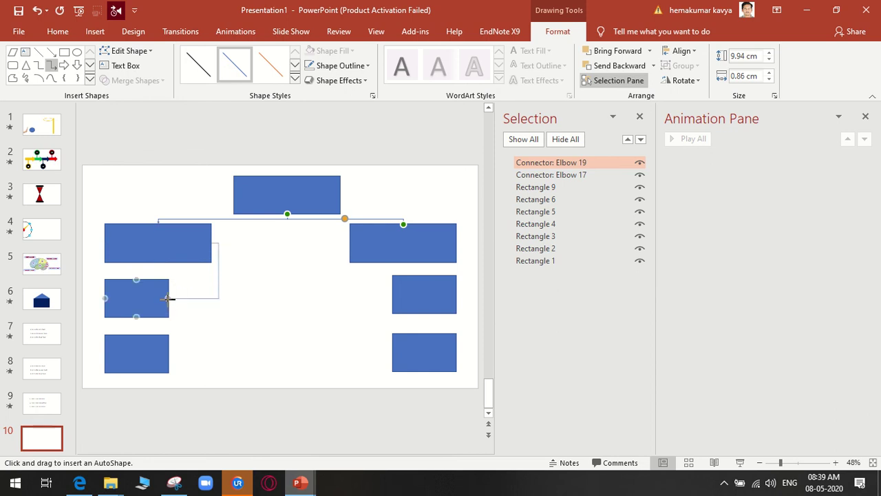
drag(168, 298, 172, 355)
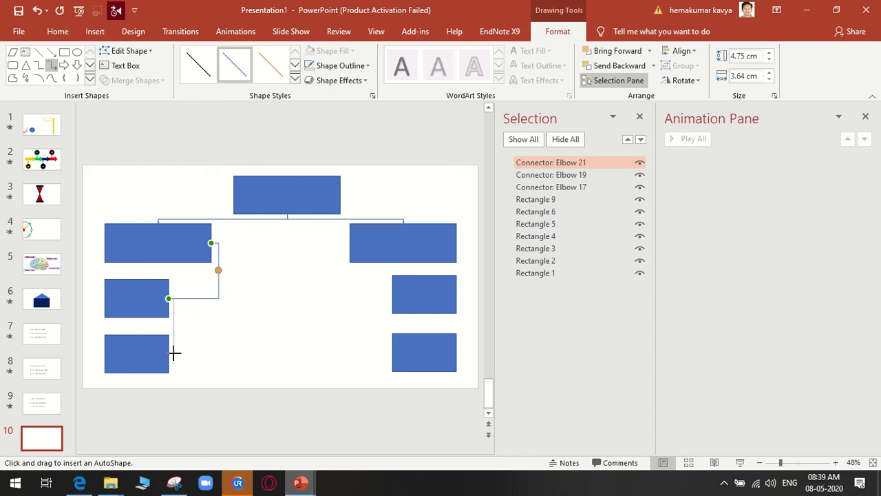
drag(172, 356, 168, 354)
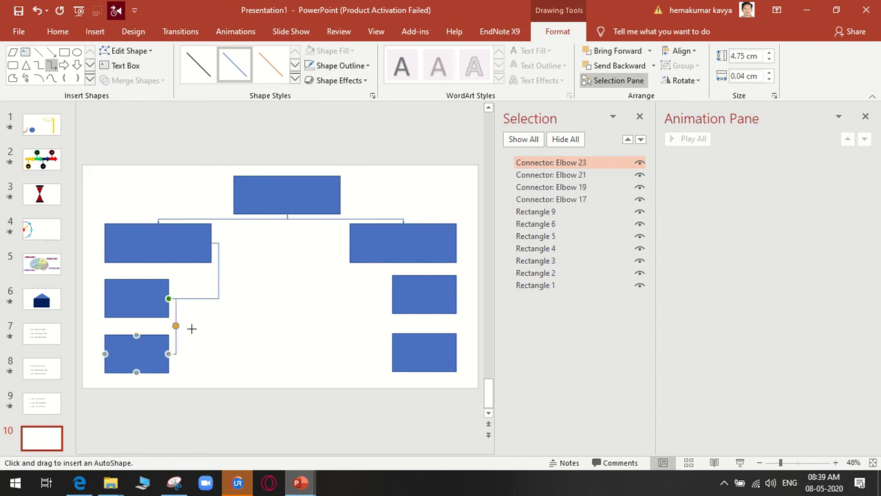
drag(177, 324, 211, 333)
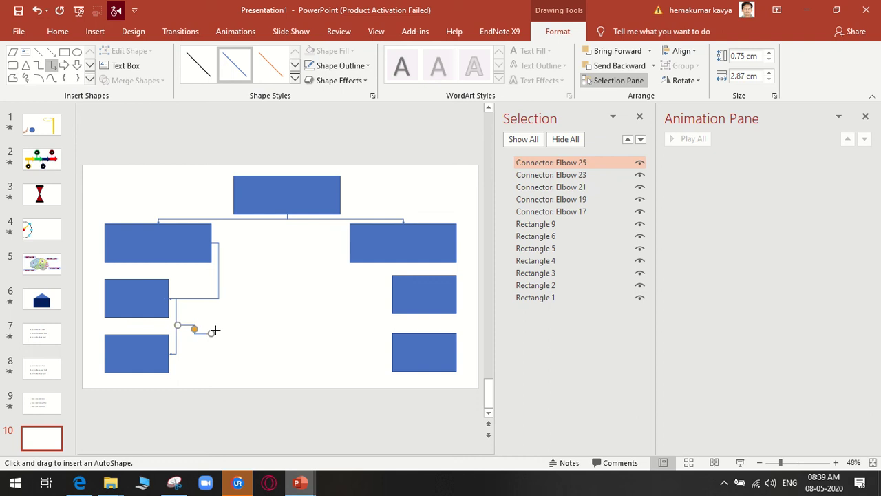
click(216, 335)
key(ctrl+z)
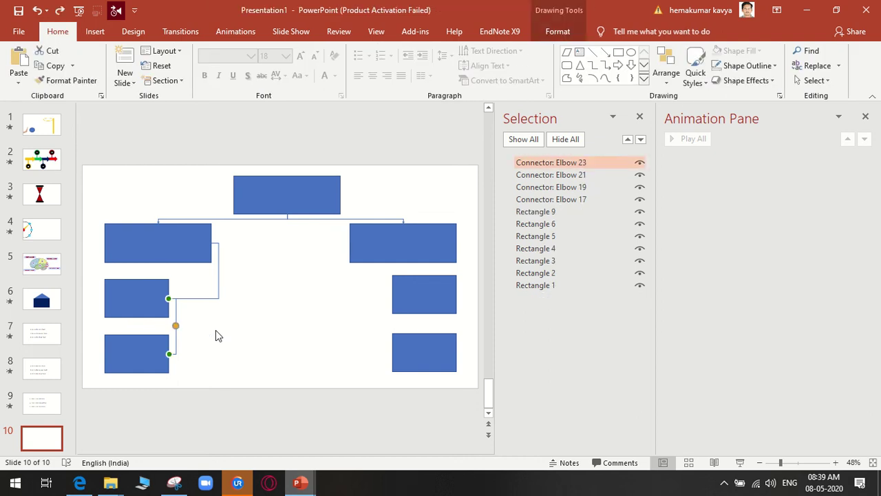
key(ctrl+z)
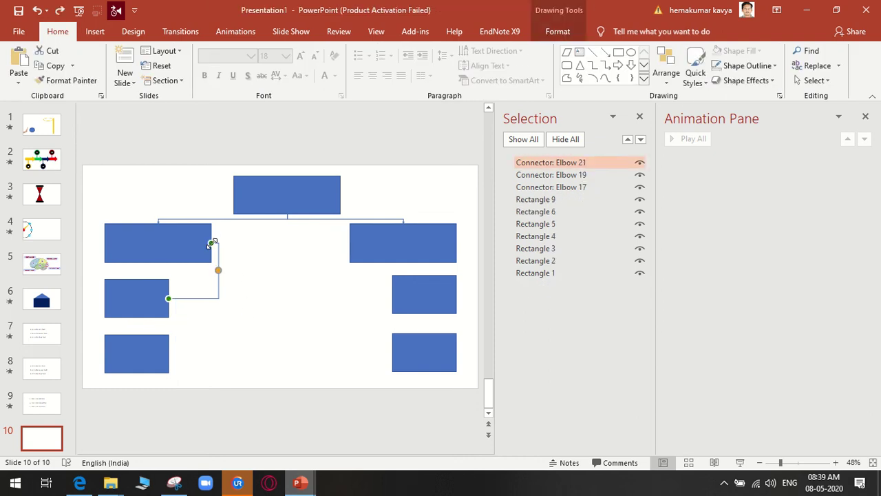
mouse_move(213, 244)
mouse_down()
mouse_move(183, 355)
mouse_move(222, 353)
mouse_up()
drag(173, 300, 169, 299)
click(344, 249)
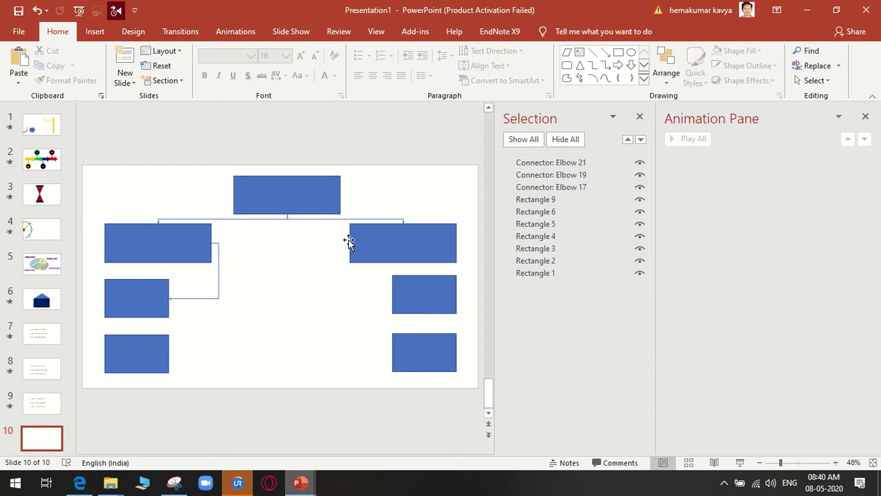
Link the upper-right rectangle to both its children and the upper-left rectangle to the bottom-left one
click(104, 32)
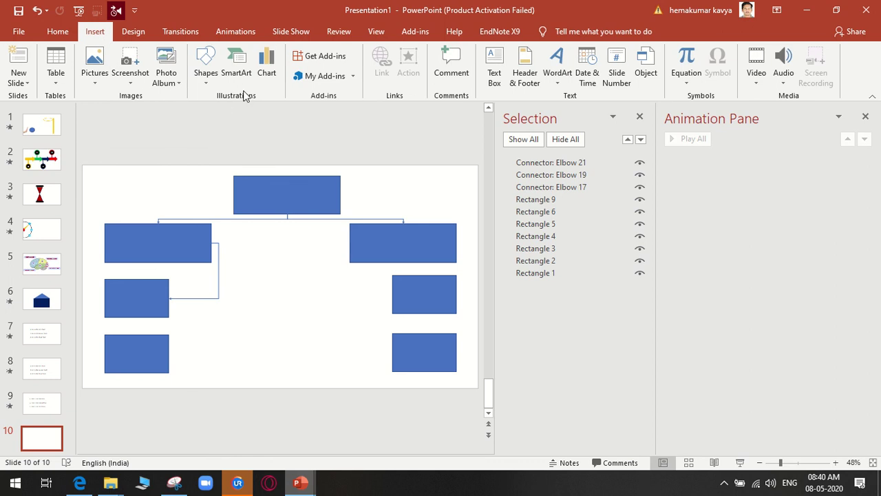
click(205, 72)
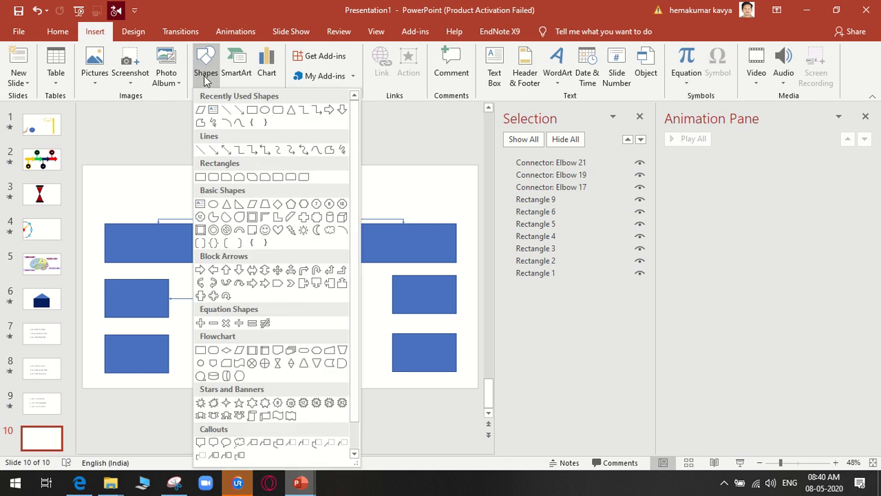
right_click(252, 149)
click(276, 158)
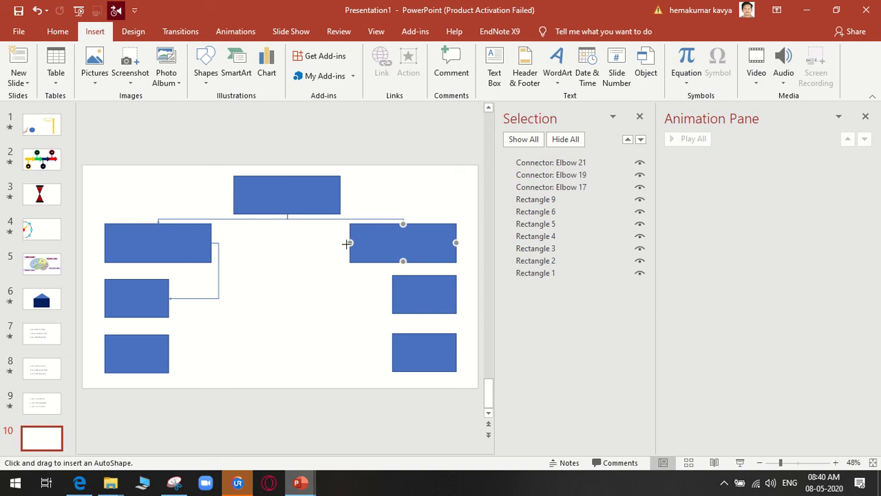
drag(347, 243, 371, 292)
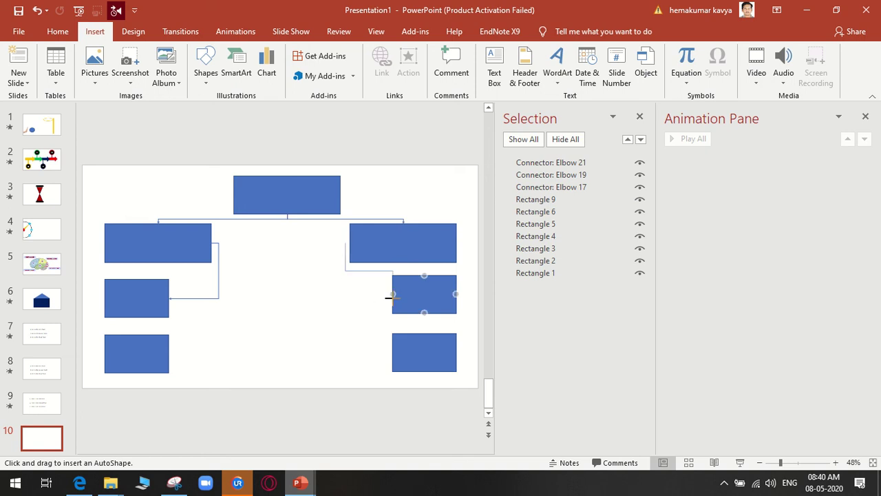
drag(388, 297, 393, 298)
drag(348, 243, 392, 352)
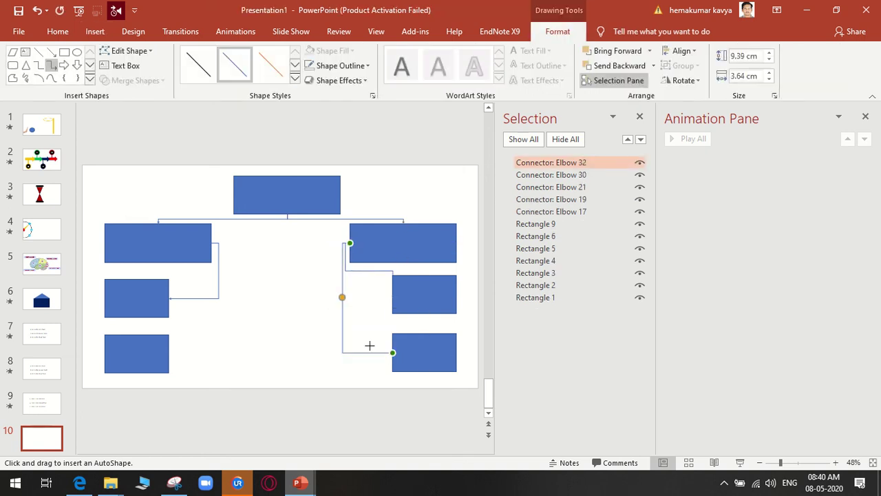
drag(210, 240, 170, 353)
click(254, 353)
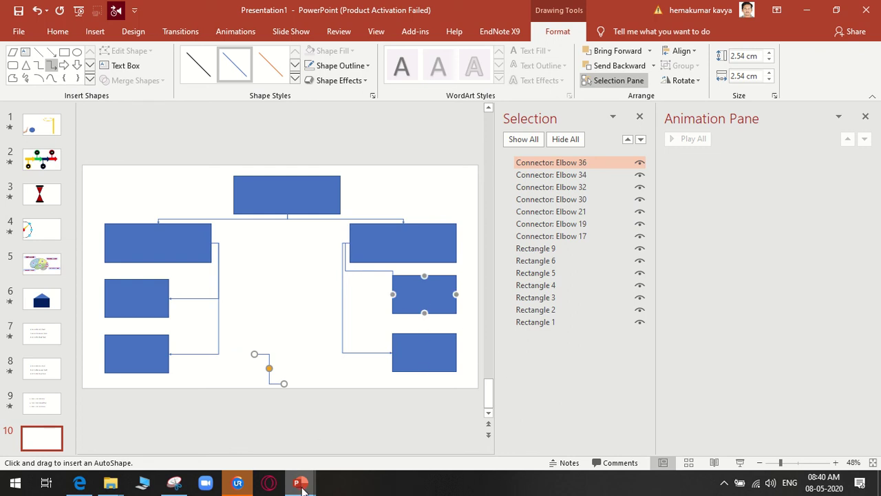
In the Basic Tricks deck, scroll to slide 24 and add WordArt to the Quick Access Toolbar
click(275, 441)
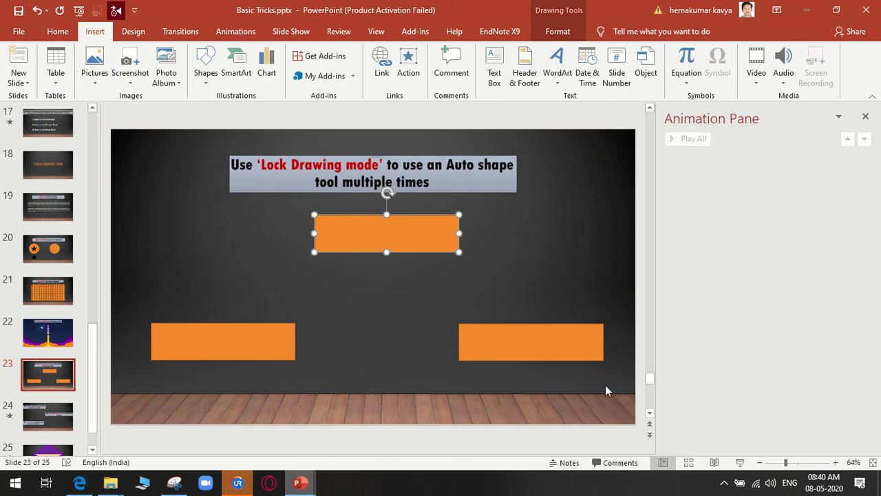
click(593, 406)
scroll(592, 407, down, 1)
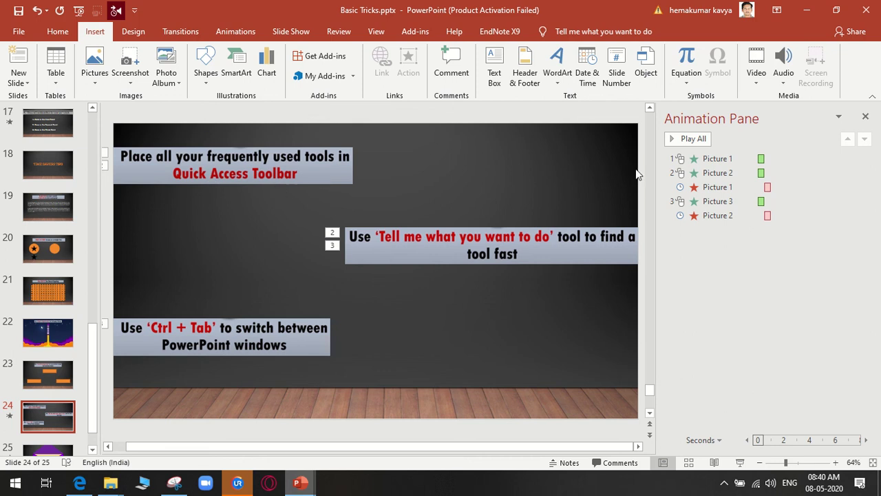
right_click(554, 84)
click(580, 92)
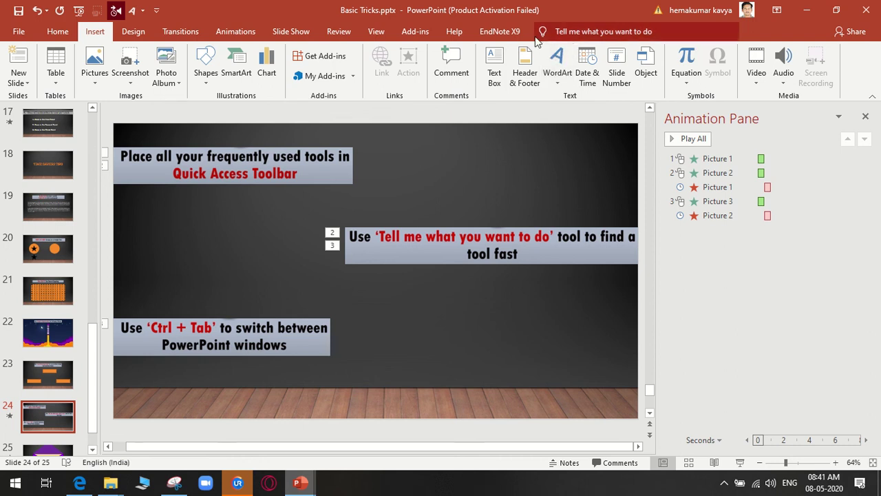
click(630, 31)
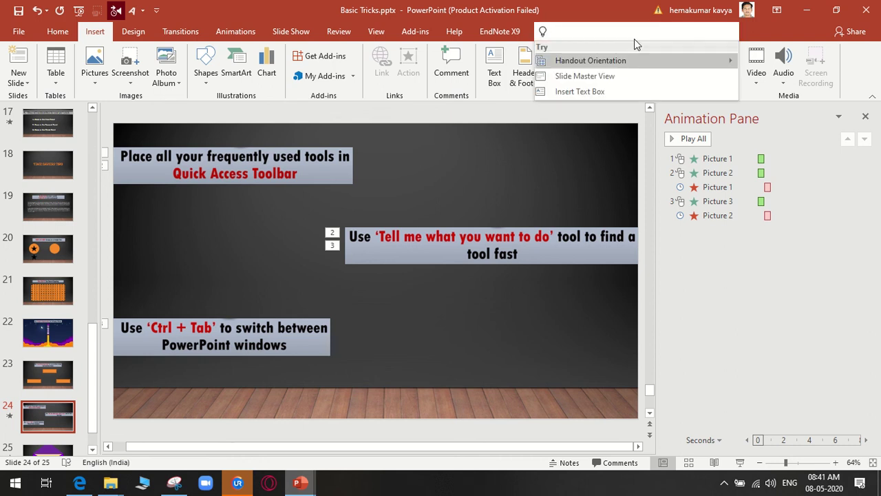
text(edit )
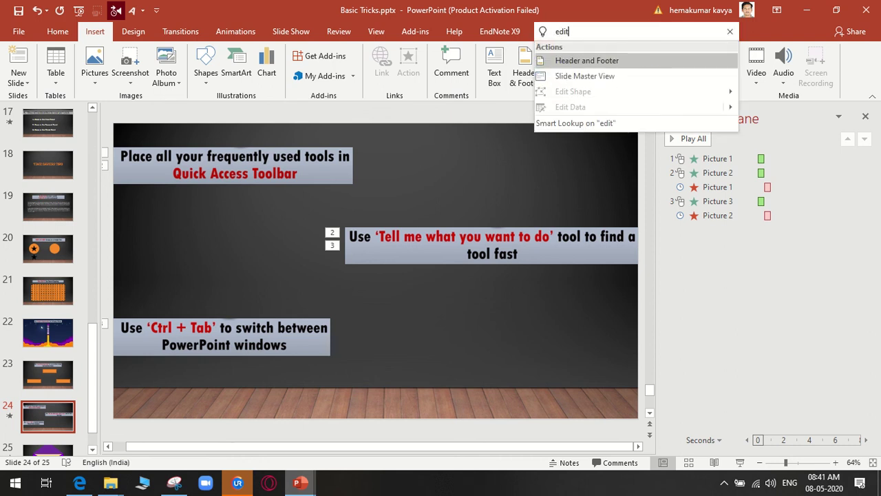
text(font)
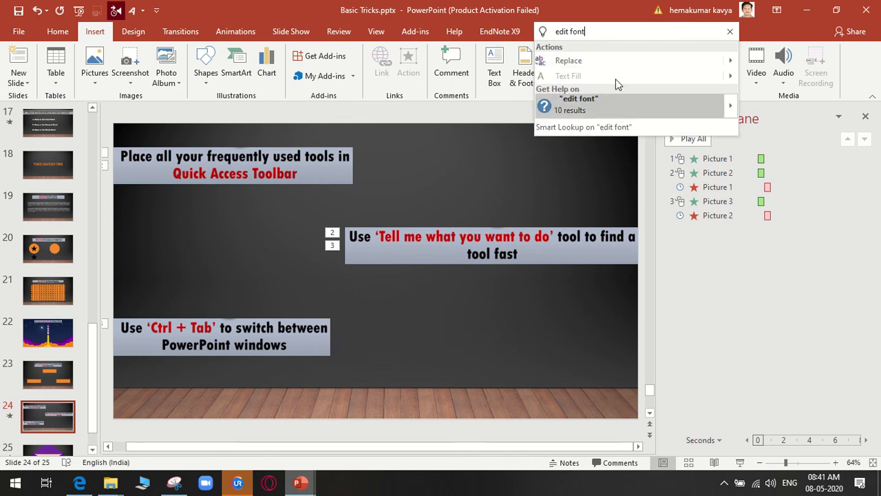
click(607, 61)
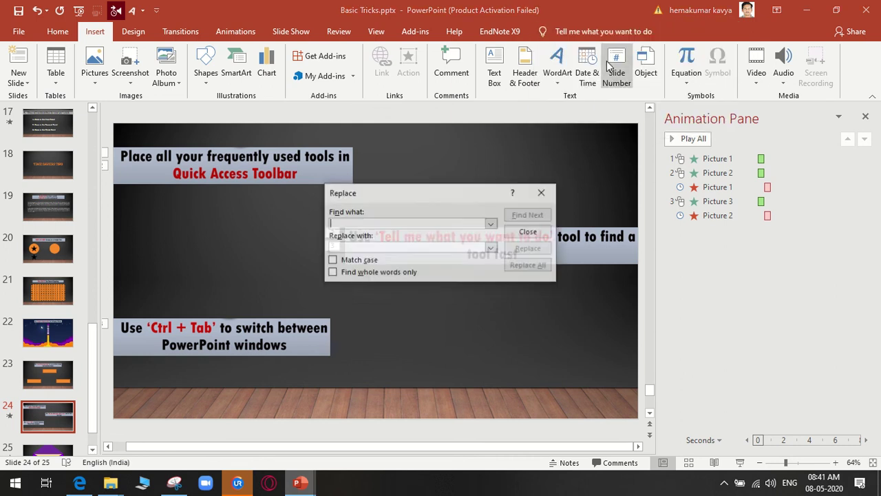
click(543, 190)
click(623, 32)
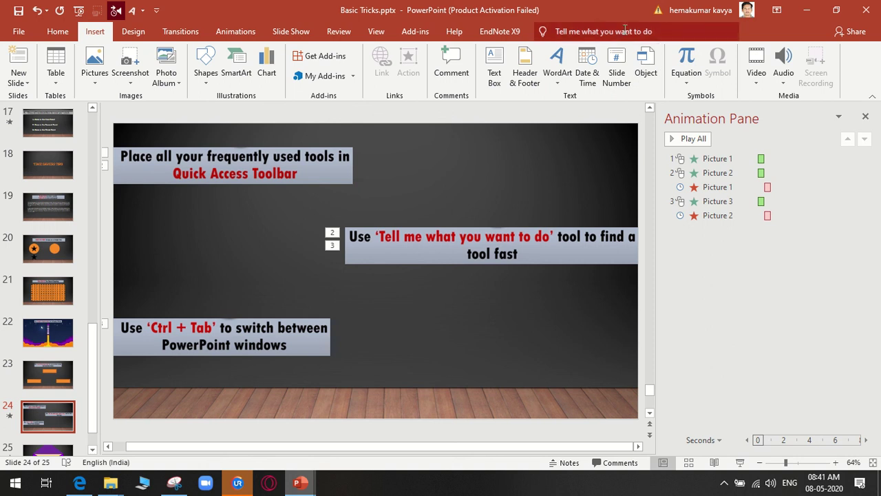
text(wo)
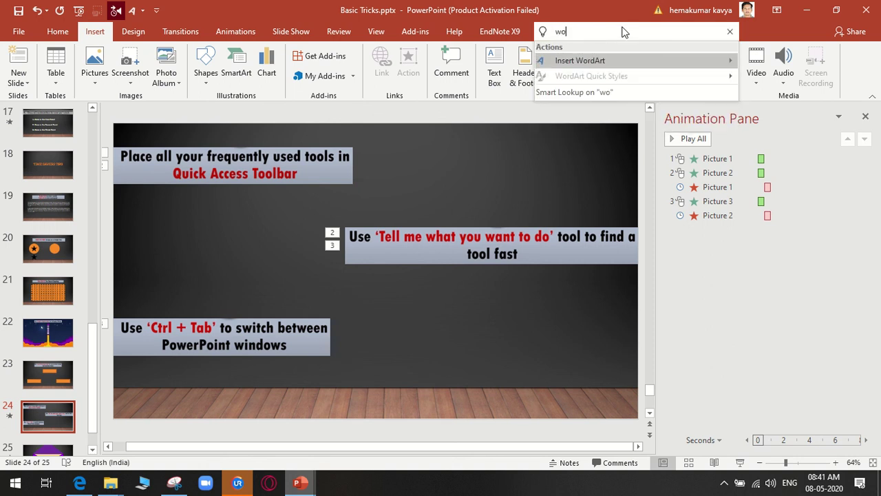
text(rdart)
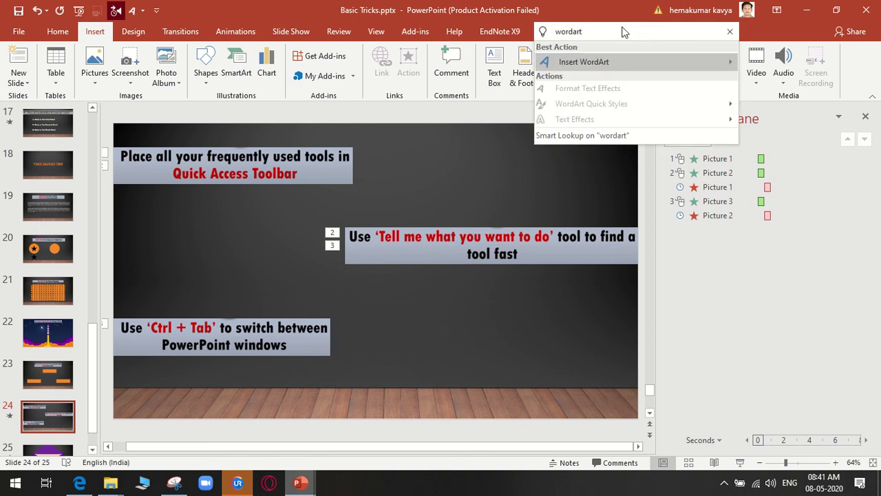
click(541, 197)
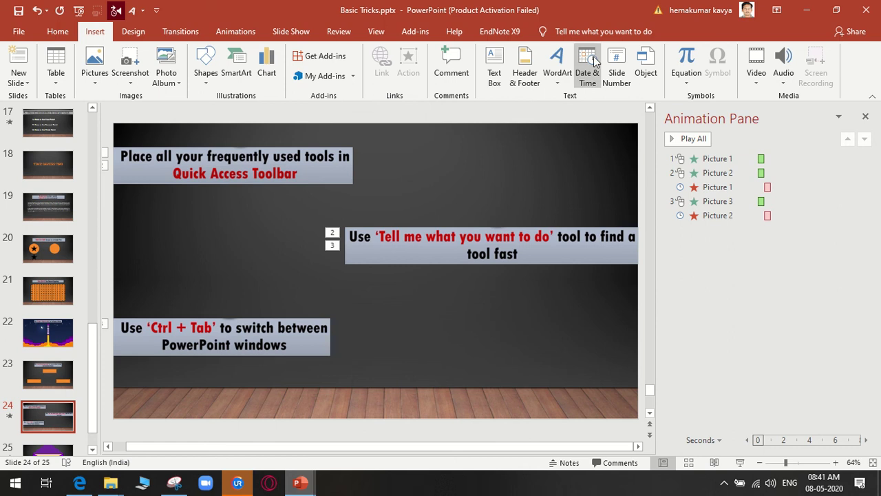
click(236, 340)
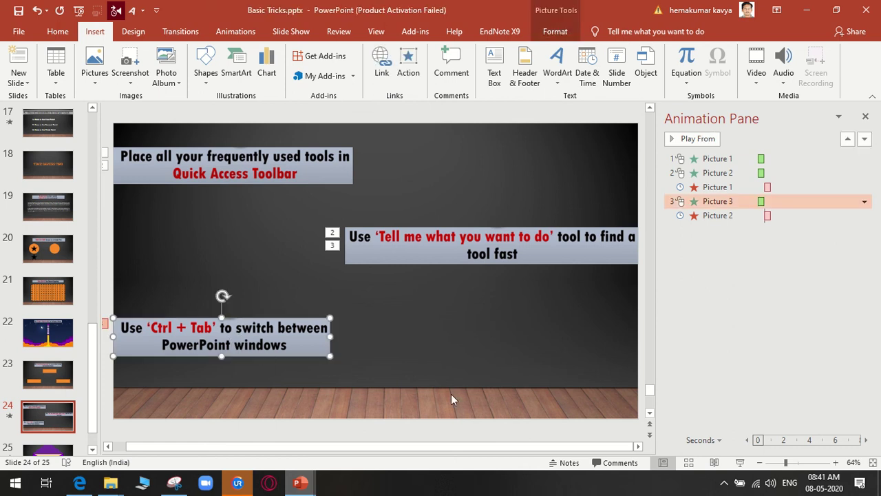
click(499, 381)
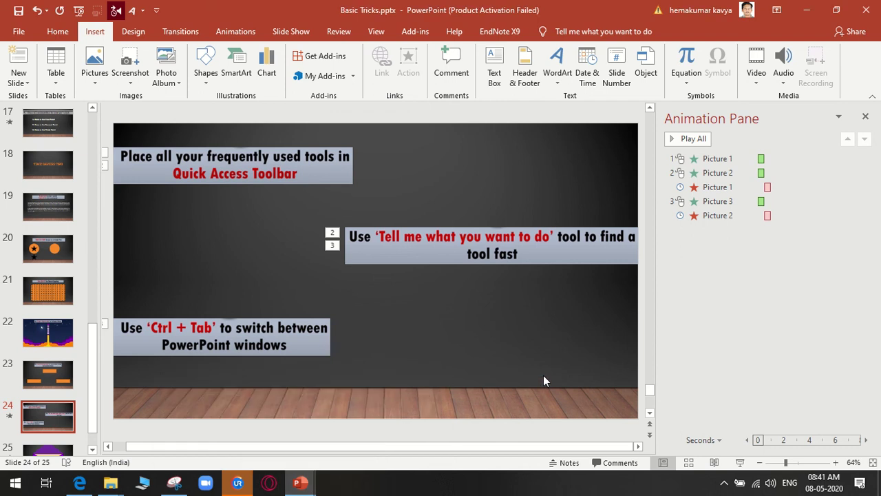
key(ctrl+Tab)
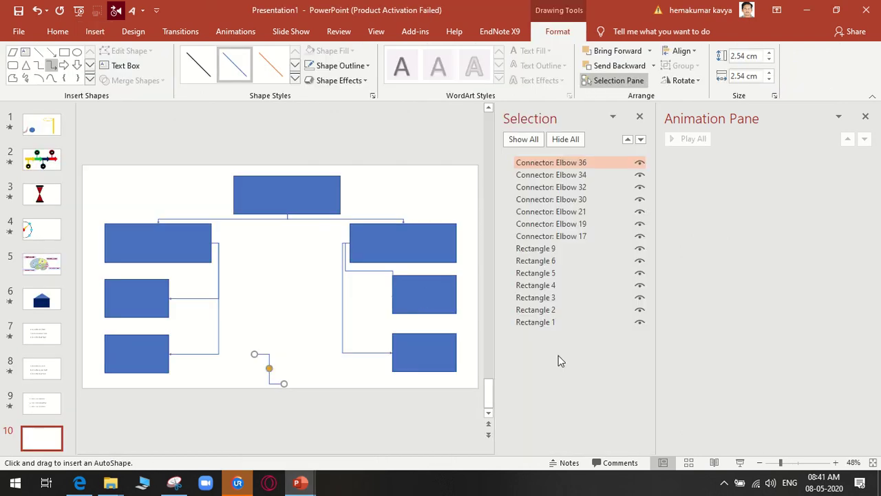
key(ctrl+Tab)
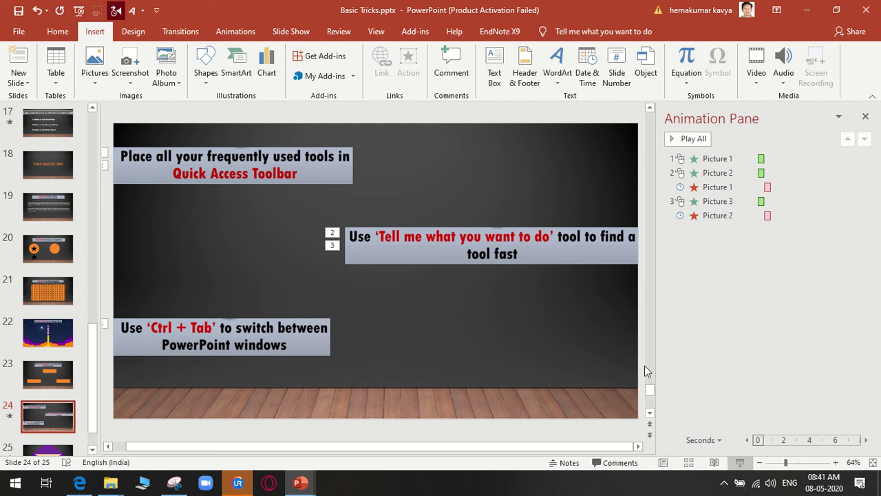
key(shift+F5)
Advance the show's remaining animations to the thanks slide, then exit the slide show
click(596, 352)
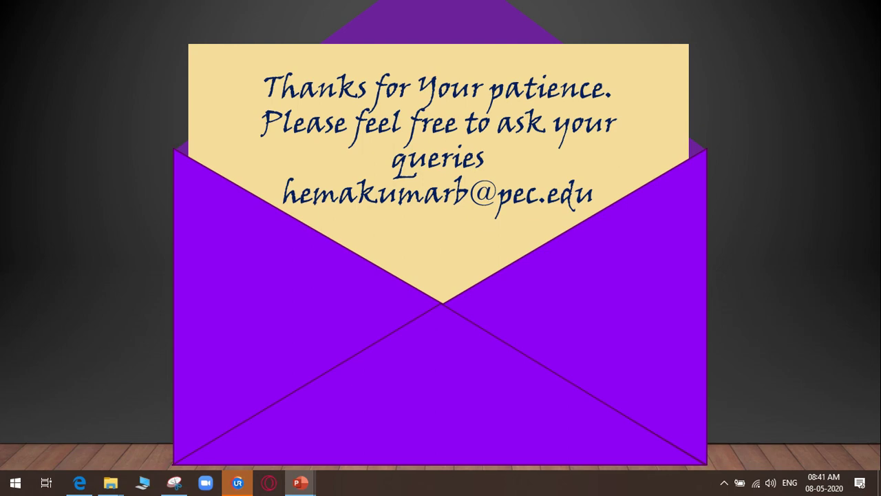
key(Escape)
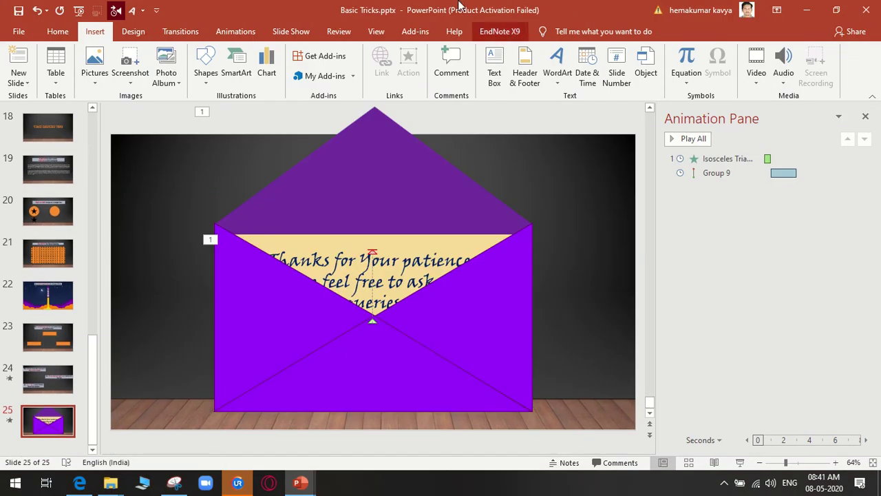